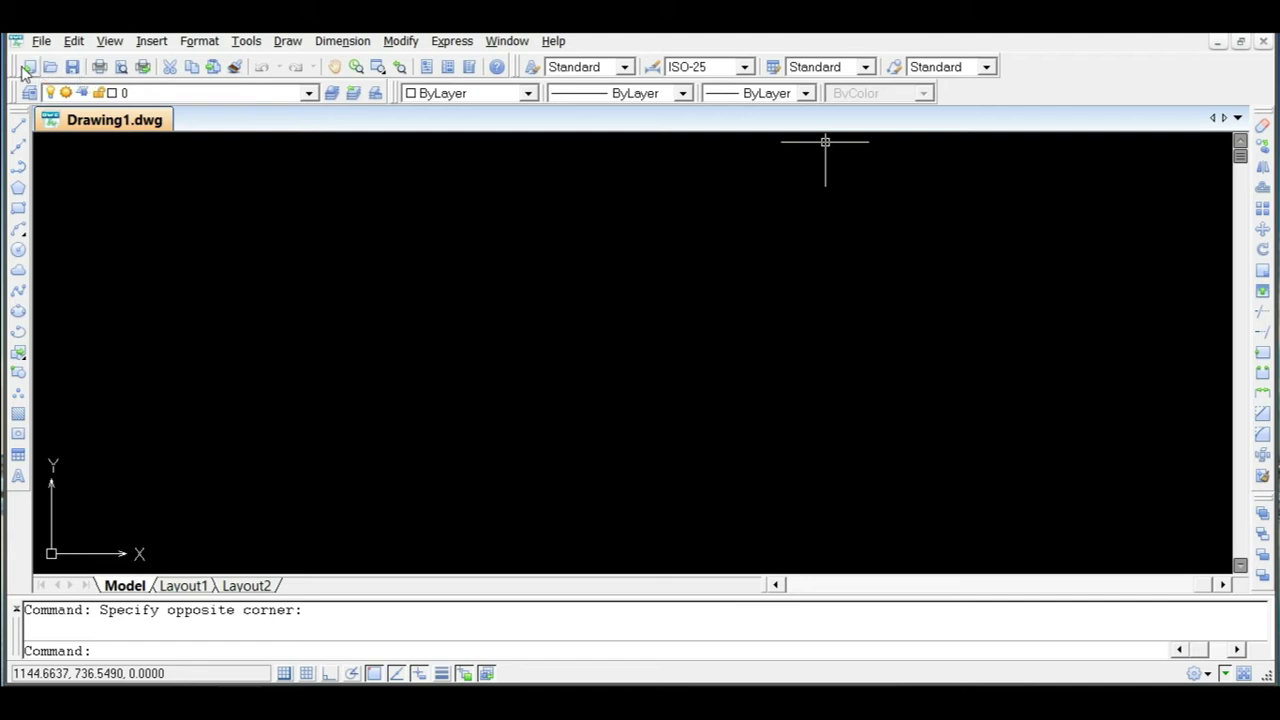
Float the Standard toolbar over the drawing area and dock it back in the top row beside the Styles toolbar.
{"action": "left_click_drag", "start_coordinate": [18, 66], "coordinate": [427, 217]}
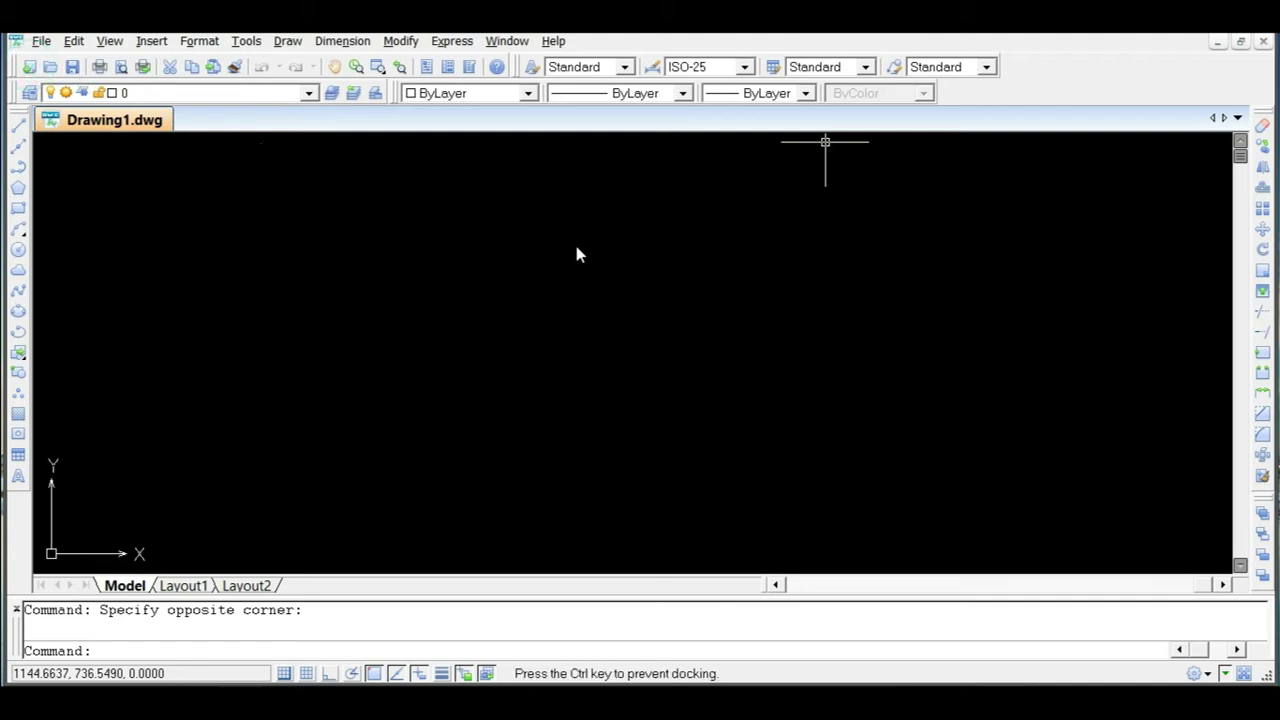
{"action": "left_click_drag", "start_coordinate": [576, 254], "coordinate": [575, 251]}
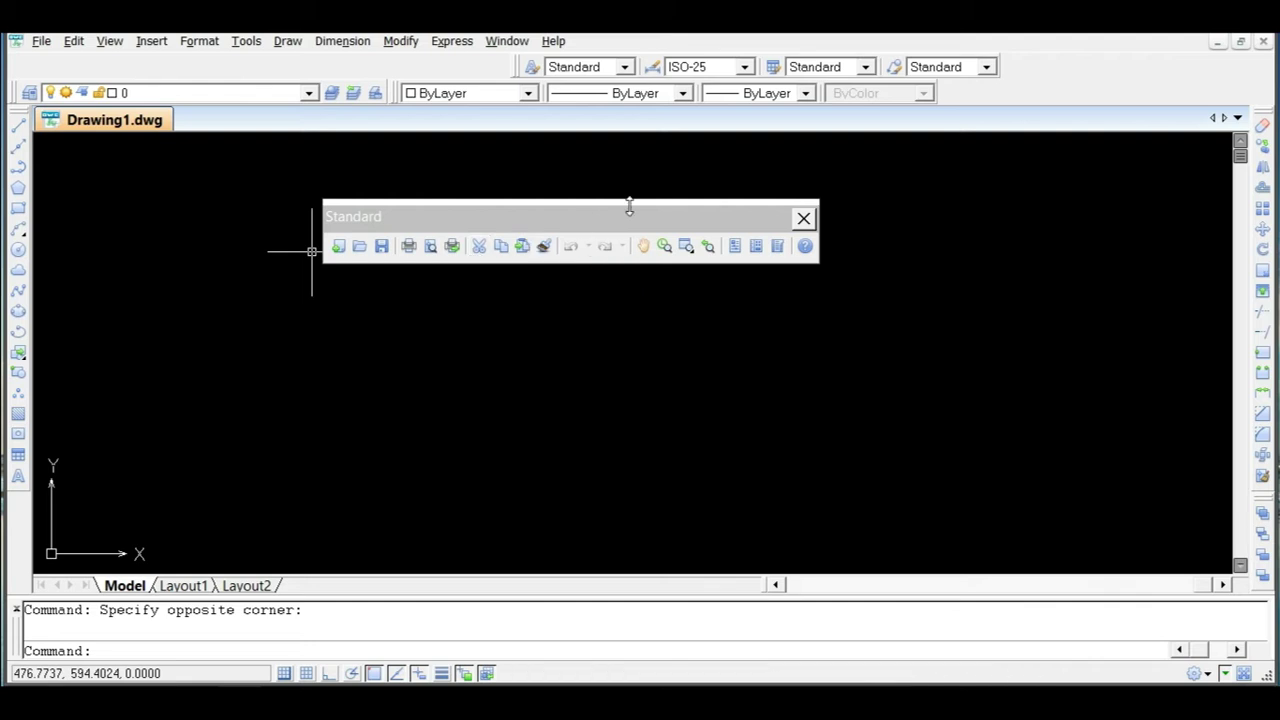
{"action": "left_click_drag", "start_coordinate": [631, 222], "coordinate": [266, 66]}
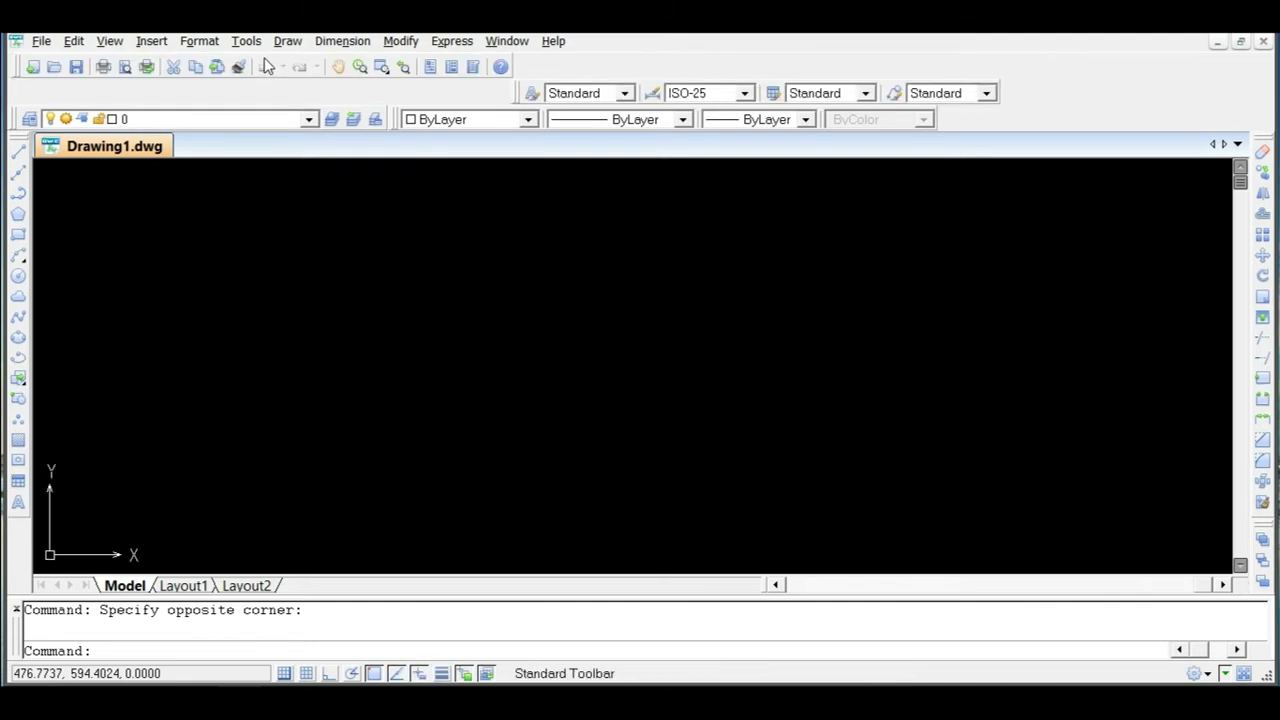
{"action": "left_click_drag", "start_coordinate": [517, 101], "coordinate": [531, 66]}
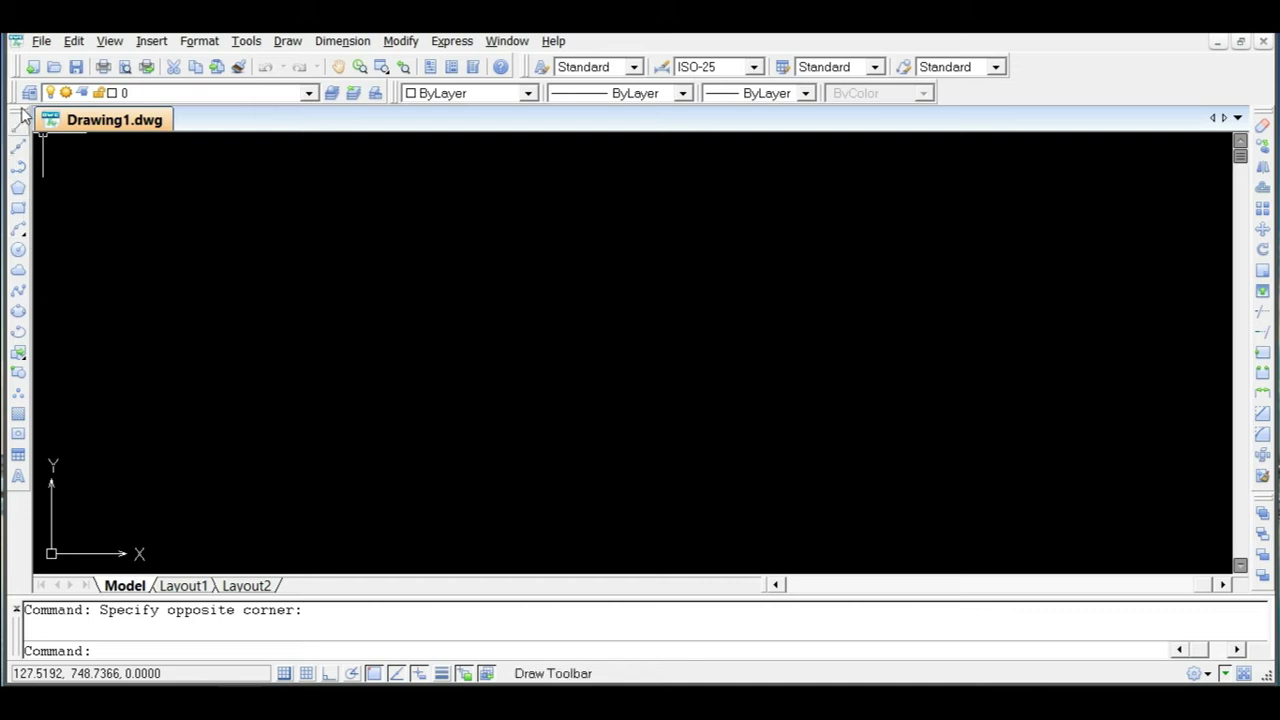
Float the Draw toolbar over the drawing area and dock it back vertically along its original edge.
{"action": "left_click_drag", "start_coordinate": [24, 116], "coordinate": [226, 198]}
{"action": "left_click_drag", "start_coordinate": [396, 250], "coordinate": [476, 253]}
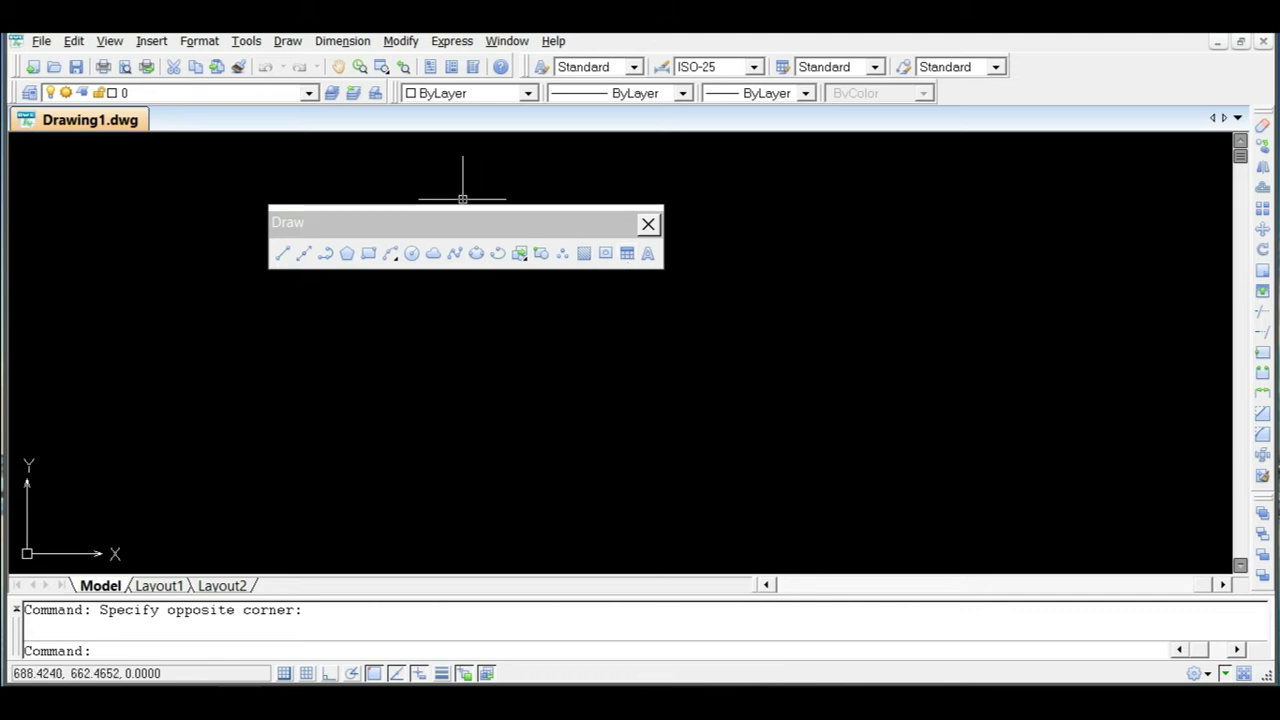
{"action": "mouse_move", "coordinate": [481, 224]}
{"action": "left_mouse_down"}
{"action": "mouse_move", "coordinate": [3, 200]}
{"action": "mouse_move", "coordinate": [6, 175]}
{"action": "mouse_move", "coordinate": [27, 165]}
{"action": "mouse_move", "coordinate": [14, 177]}
{"action": "left_mouse_up"}
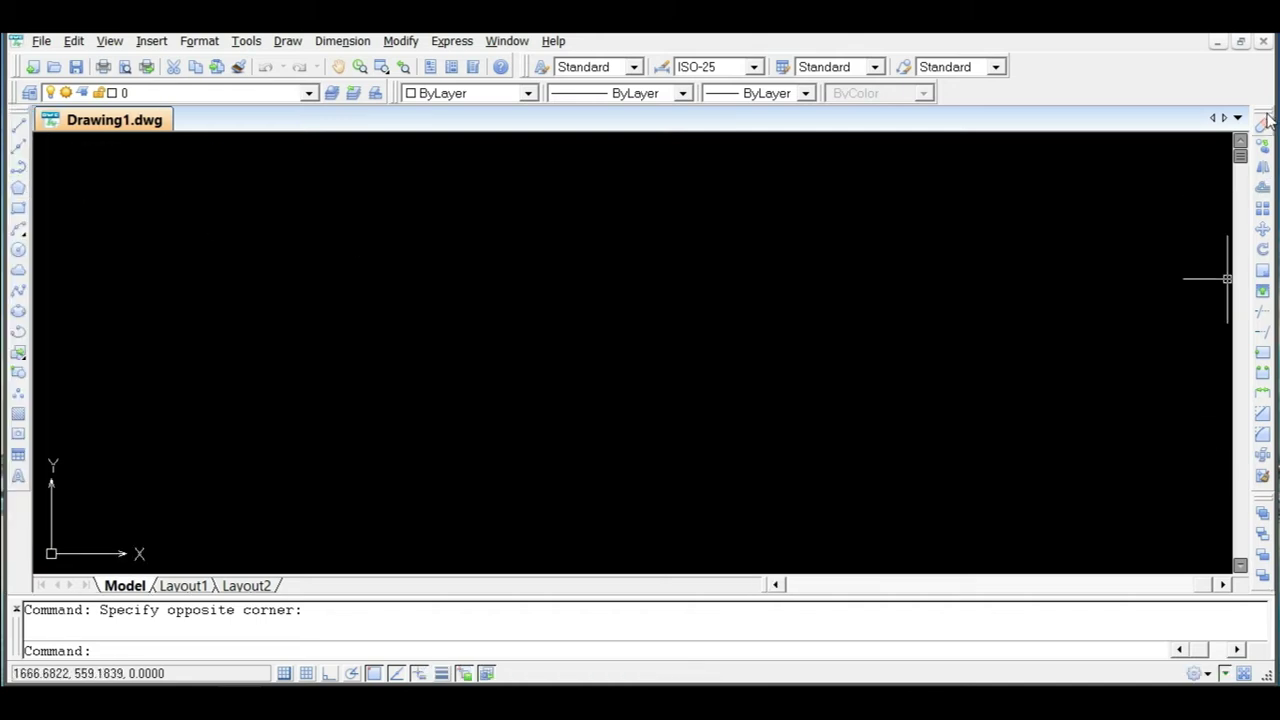
Float the Modify toolbar over the drawing area and dock it back vertically along its original edge.
{"action": "left_click_drag", "start_coordinate": [1265, 118], "coordinate": [1116, 167]}
{"action": "left_click_drag", "start_coordinate": [888, 182], "coordinate": [862, 180]}
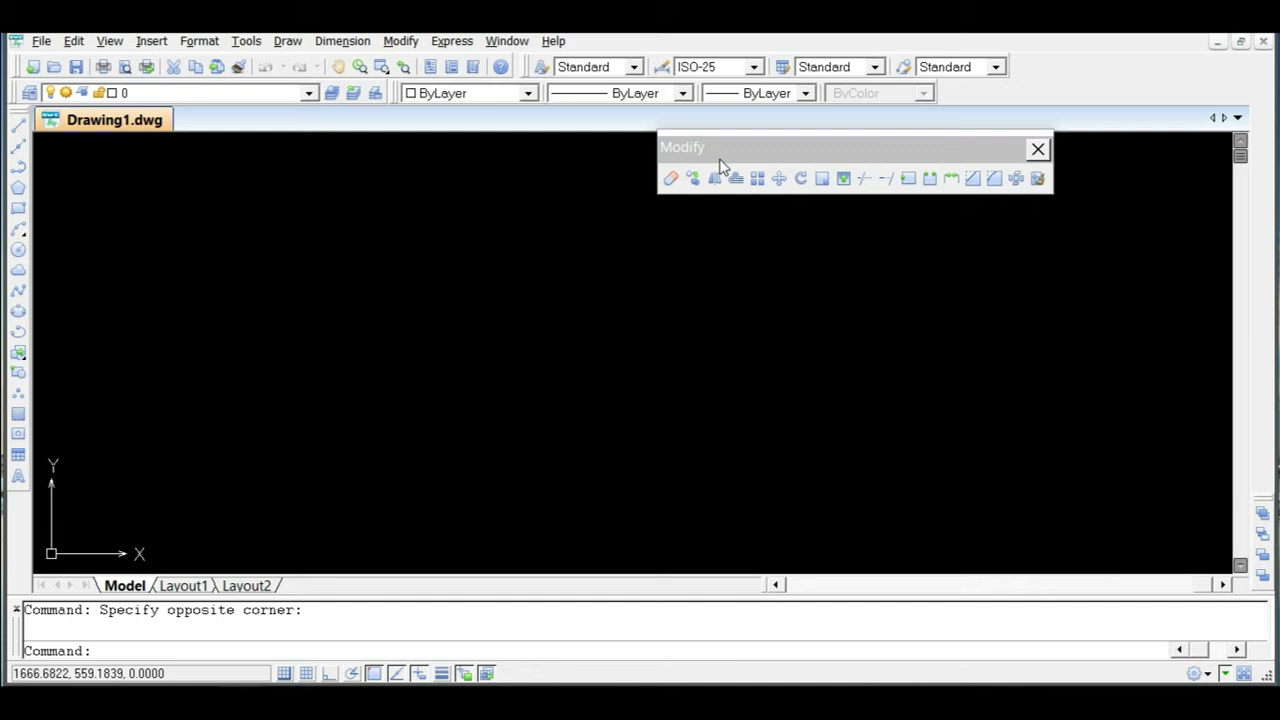
{"action": "left_click_drag", "start_coordinate": [851, 150], "coordinate": [937, 170]}
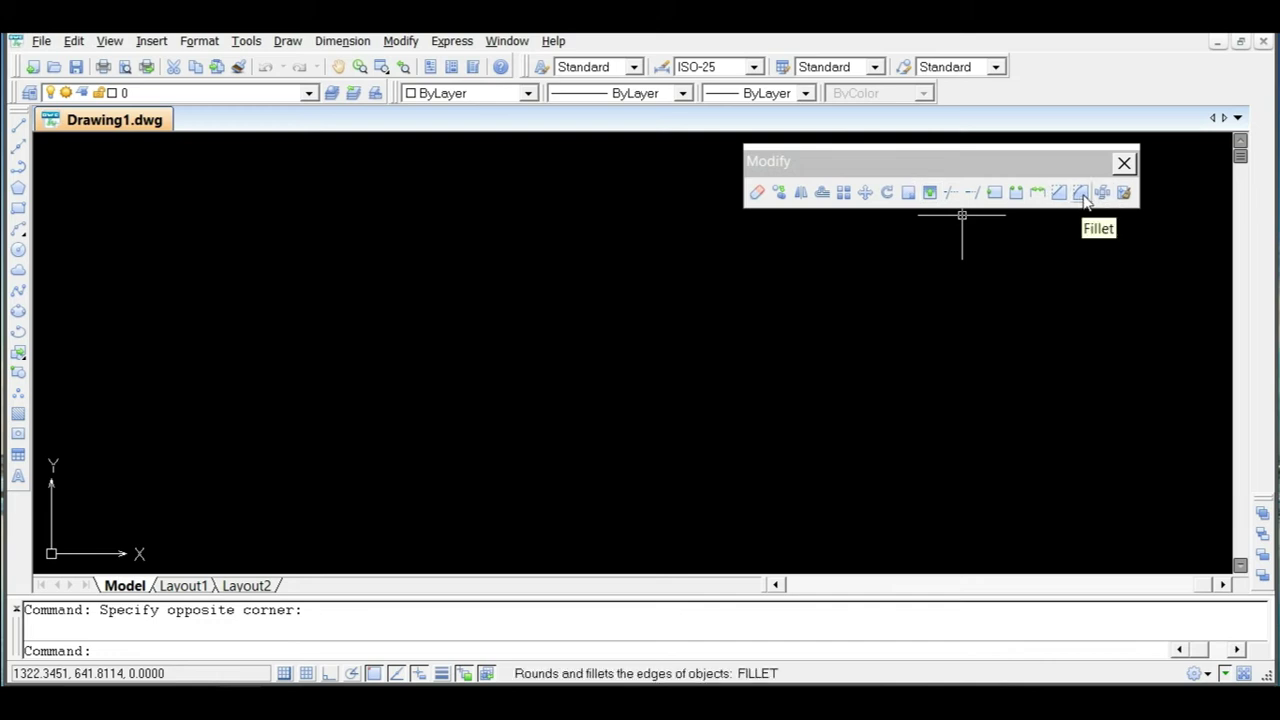
{"action": "left_click_drag", "start_coordinate": [898, 160], "coordinate": [898, 160]}
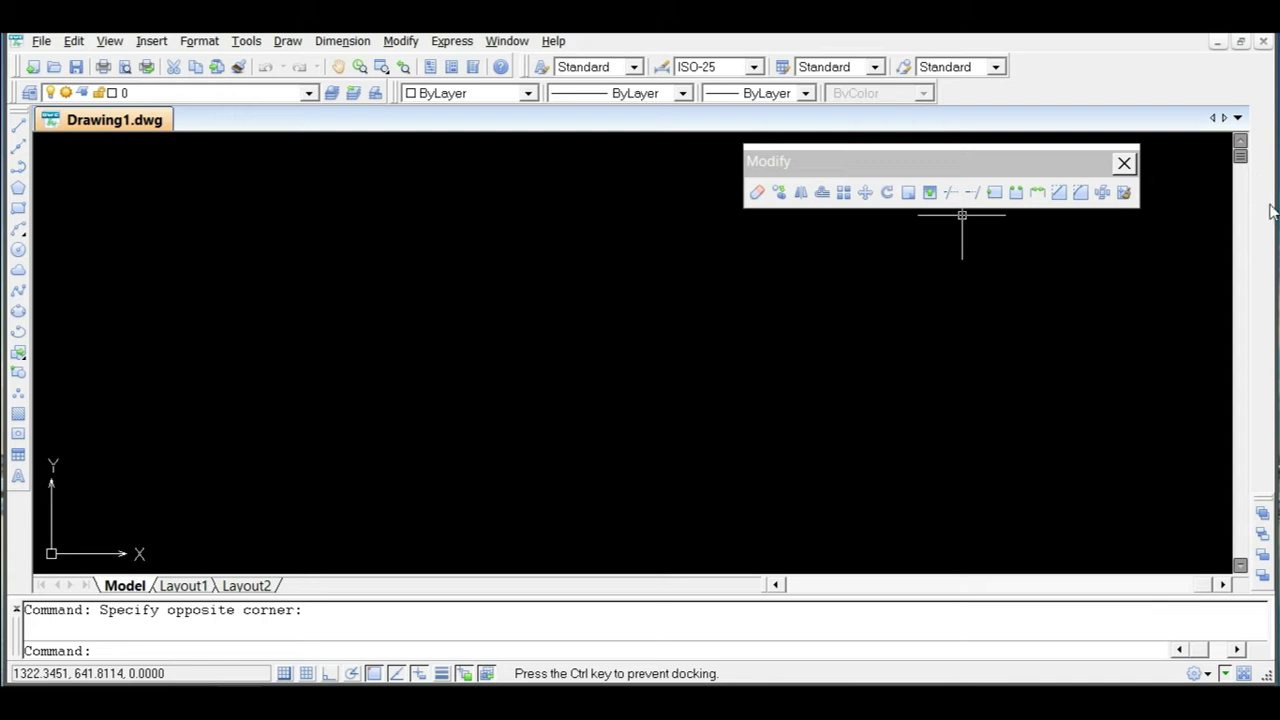
{"action": "left_click_drag", "start_coordinate": [1270, 205], "coordinate": [1268, 210]}
{"action": "left_click_drag", "start_coordinate": [1263, 120], "coordinate": [1257, 101]}
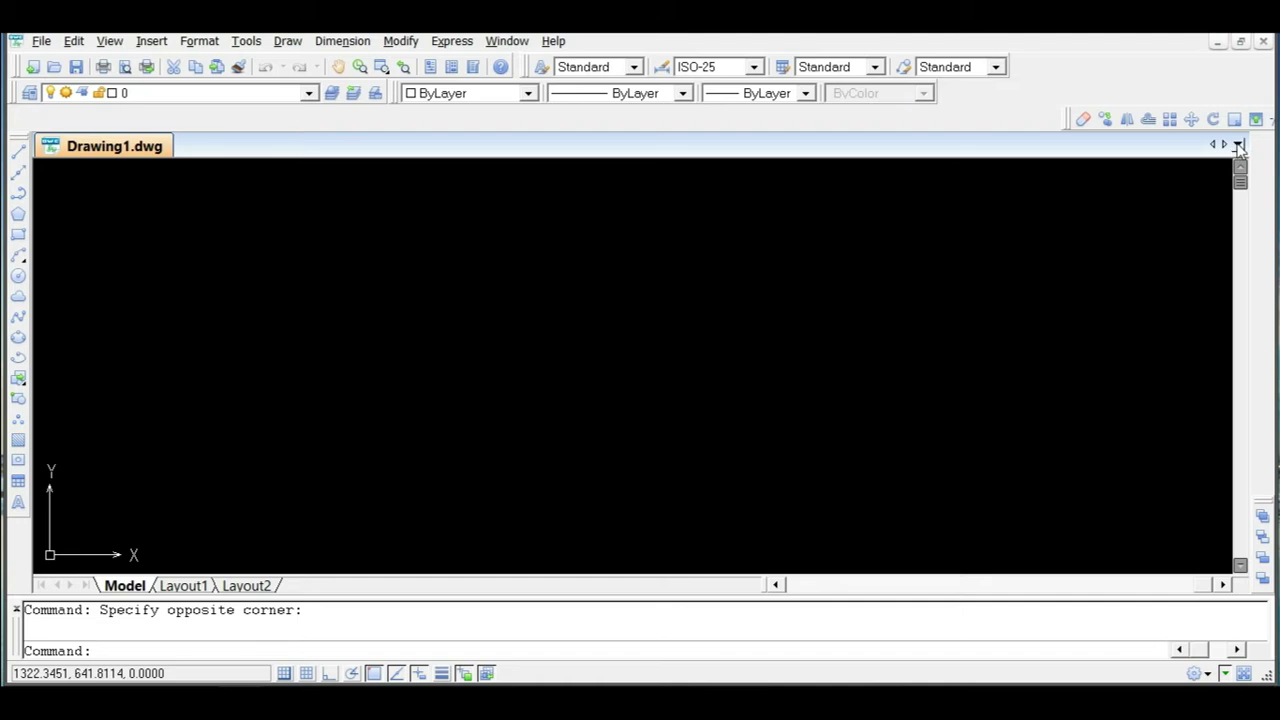
{"action": "left_click_drag", "start_coordinate": [1066, 121], "coordinate": [1225, 190]}
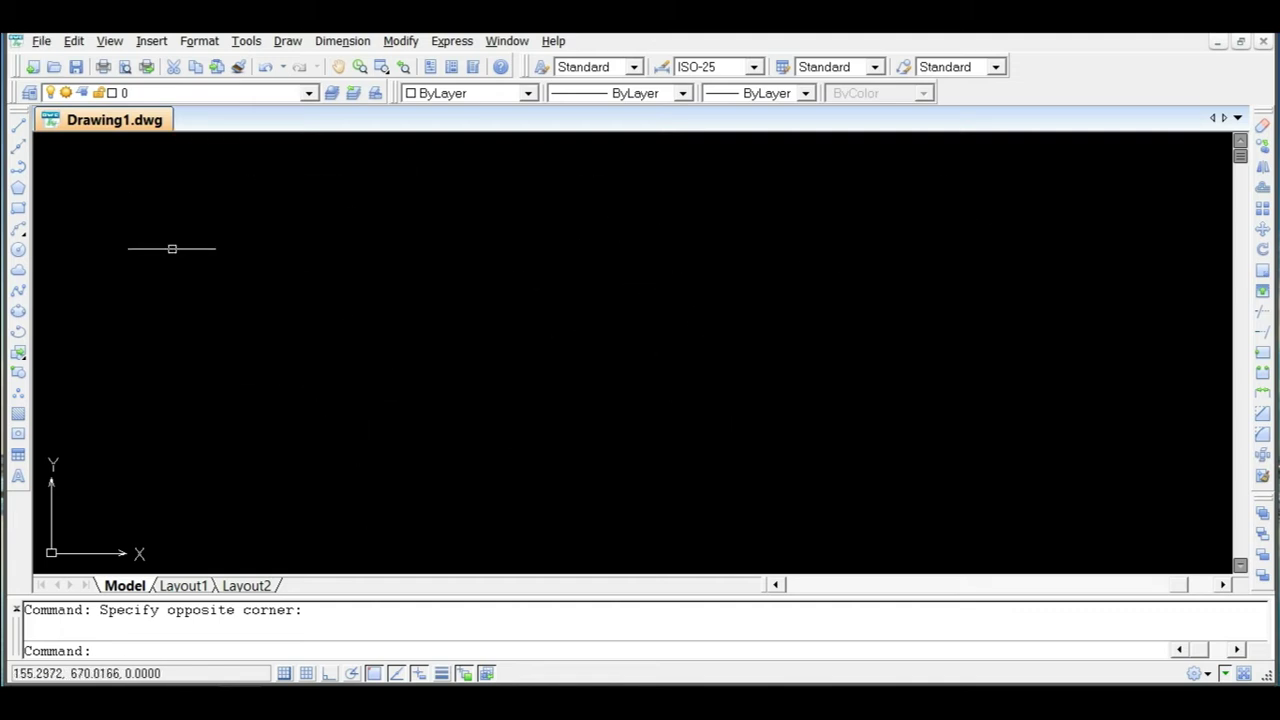
Switch the grid, polar tracking and lineweight display on and back off one after another.
{"action": "double_click", "coordinate": [306, 673]}
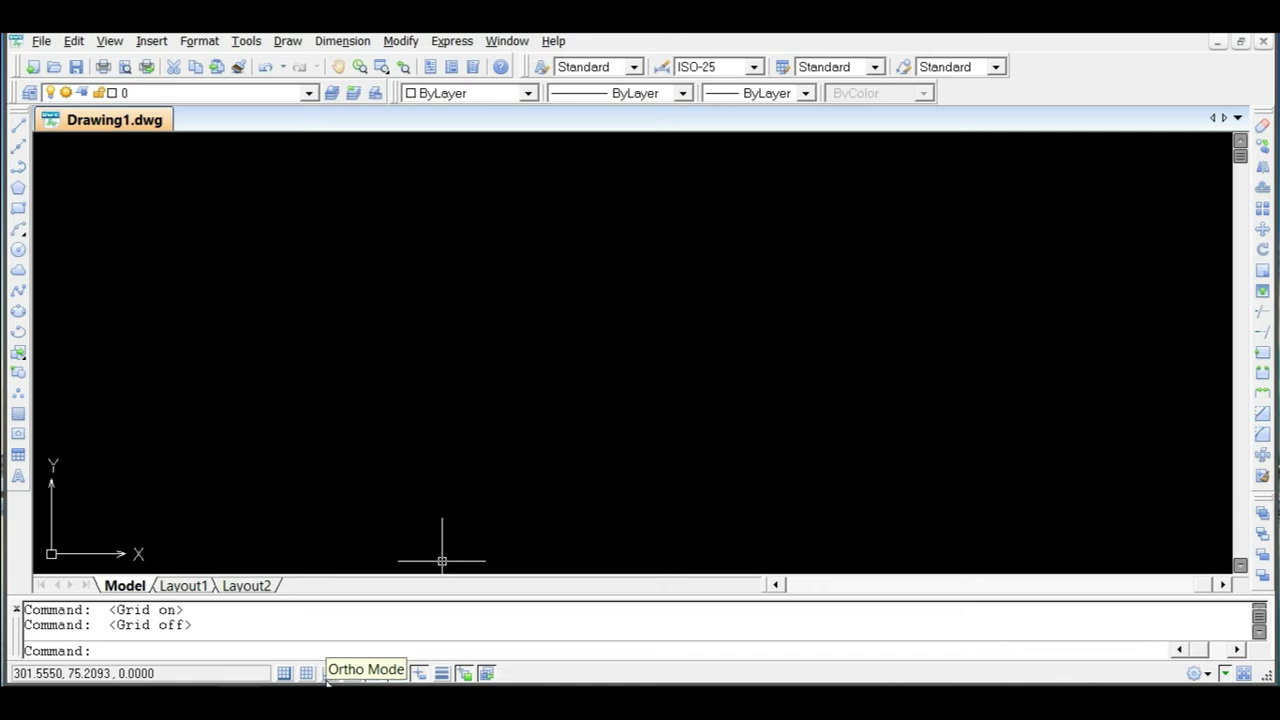
{"action": "left_click", "coordinate": [352, 674]}
{"action": "left_click", "coordinate": [352, 674]}
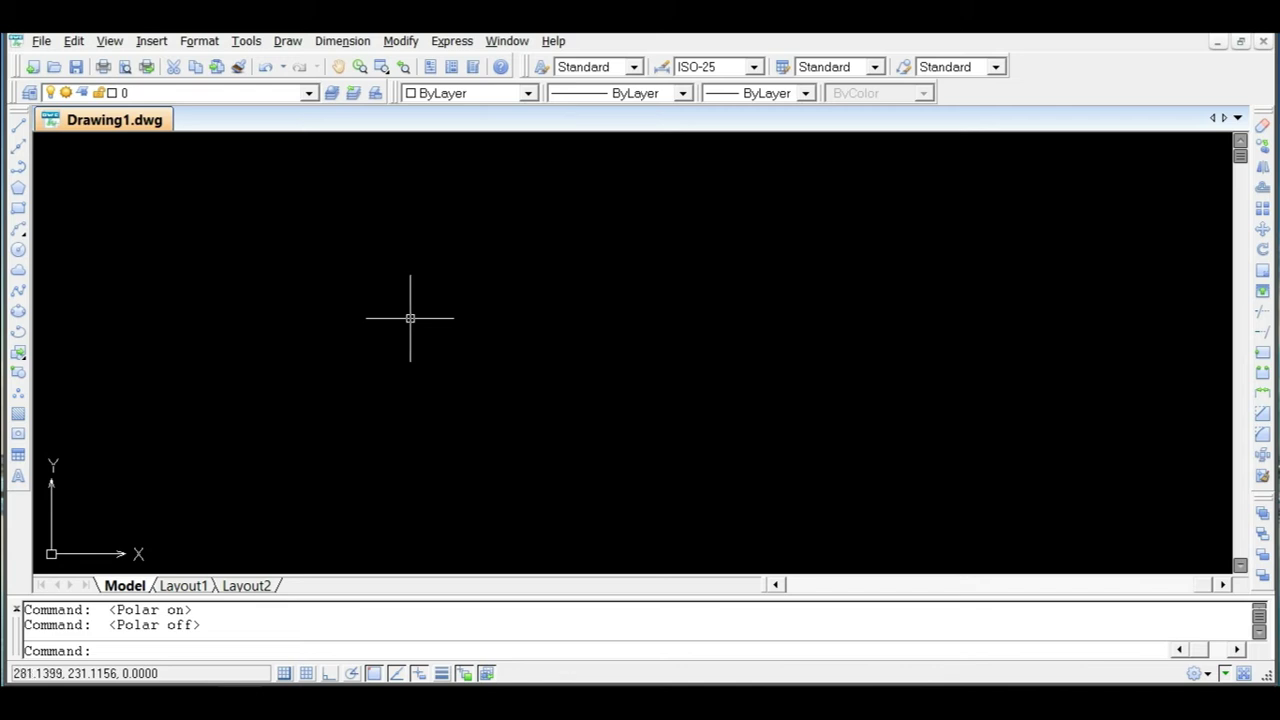
{"action": "left_click", "coordinate": [441, 673]}
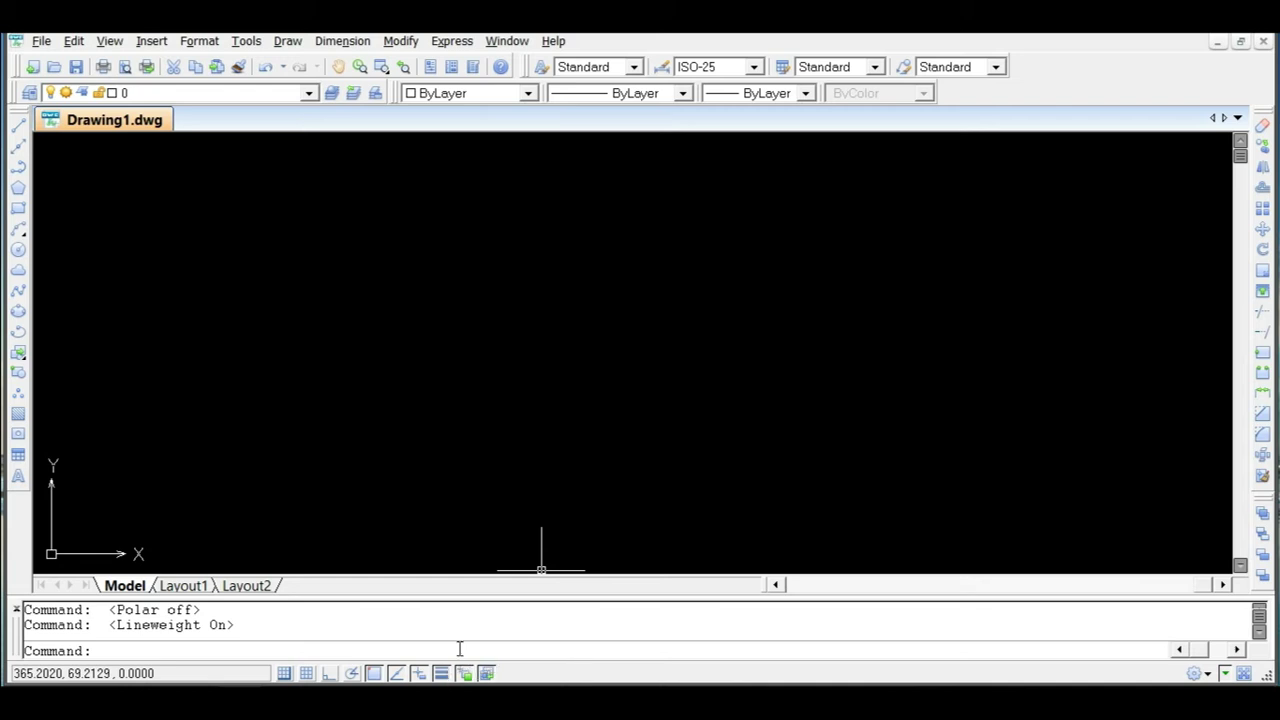
{"action": "left_click", "coordinate": [441, 673]}
Turn off object snap tracking and dynamic input.
{"action": "key", "text": "F11"}
{"action": "key", "text": "F12"}
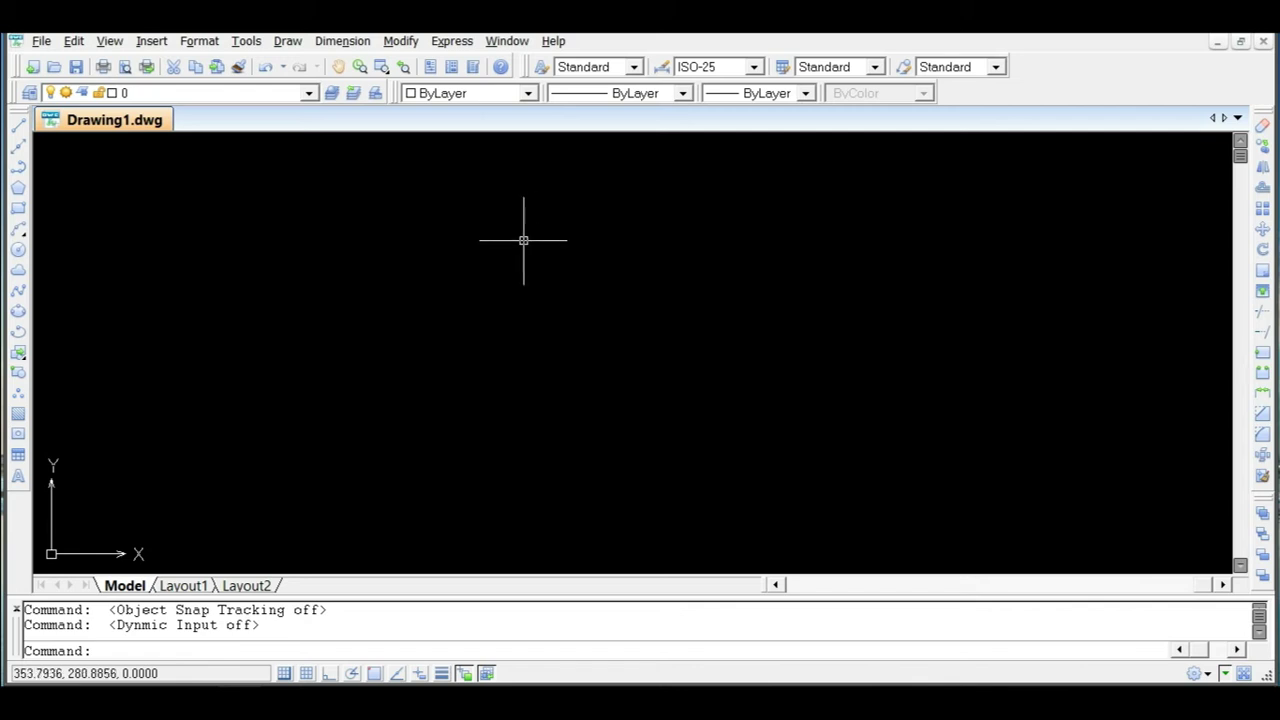
Save the drawing in the Documents folder under the file name 01.
{"action": "key", "text": "ctrl+s"}
{"action": "left_click", "coordinate": [328, 366]}
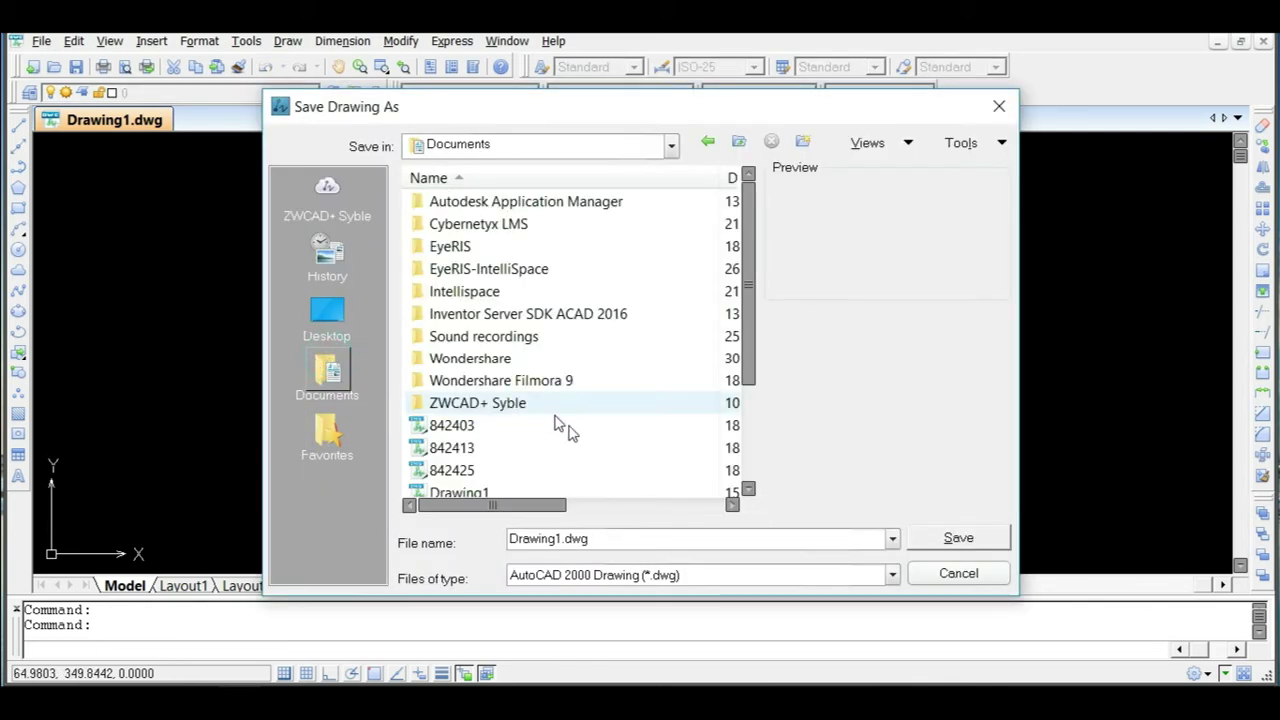
{"action": "left_click", "coordinate": [630, 540]}
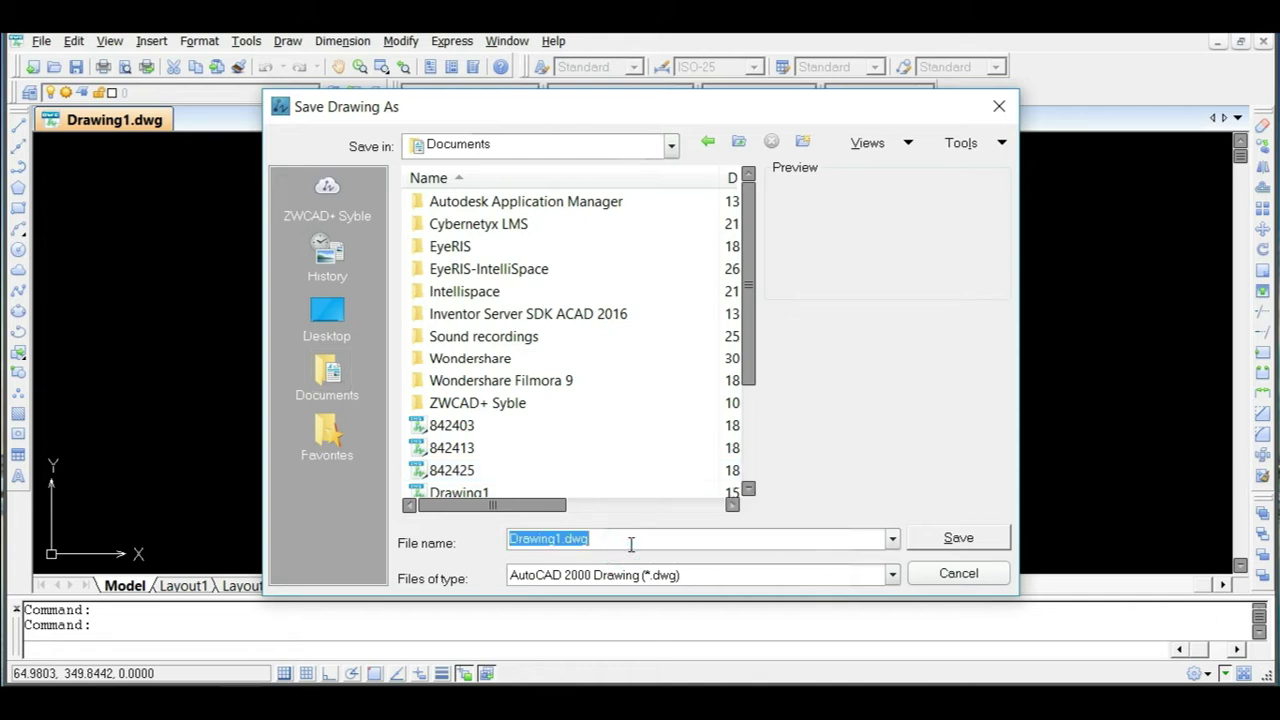
{"action": "type", "text": "01"}
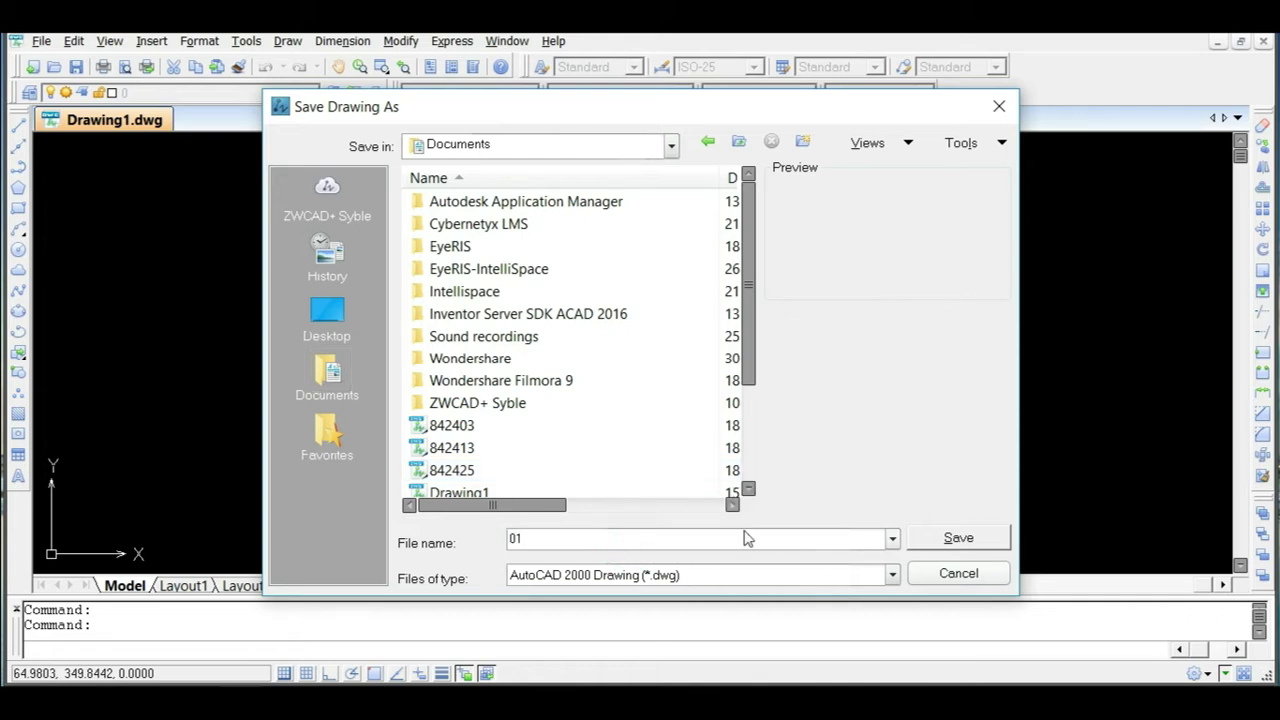
{"action": "left_click", "coordinate": [955, 539]}
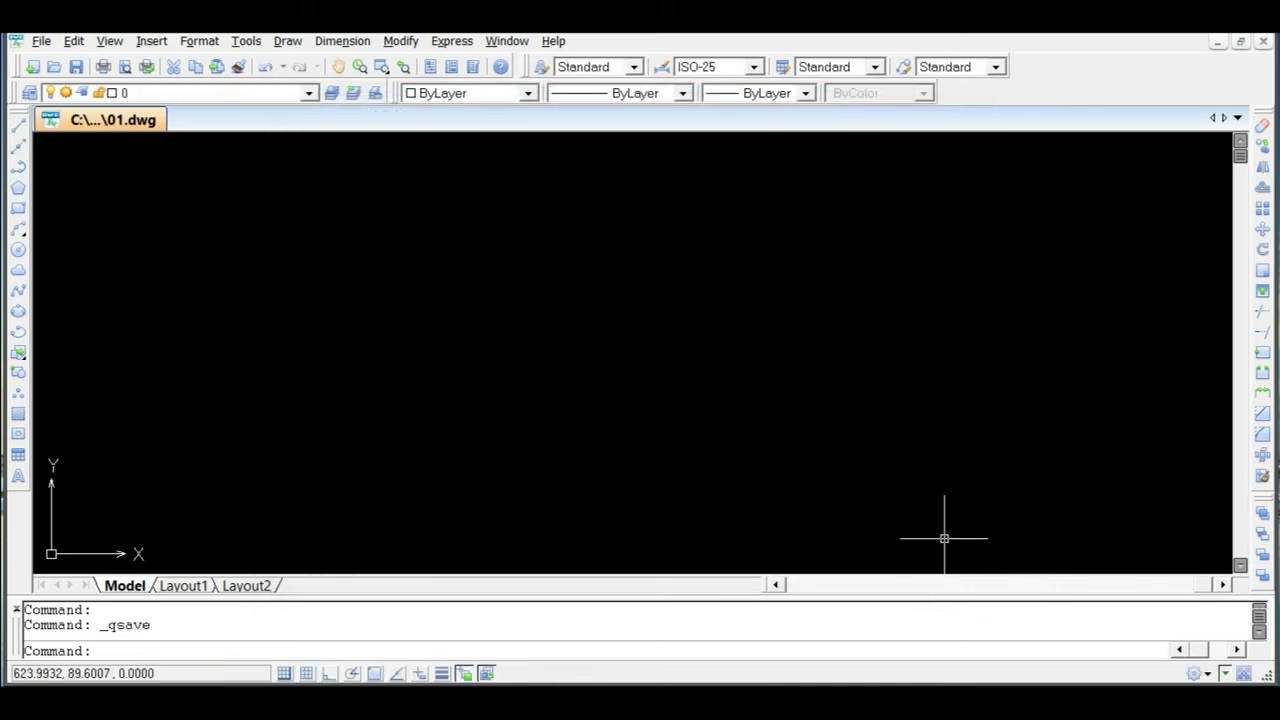
{"action": "double_click", "coordinate": [656, 267]}
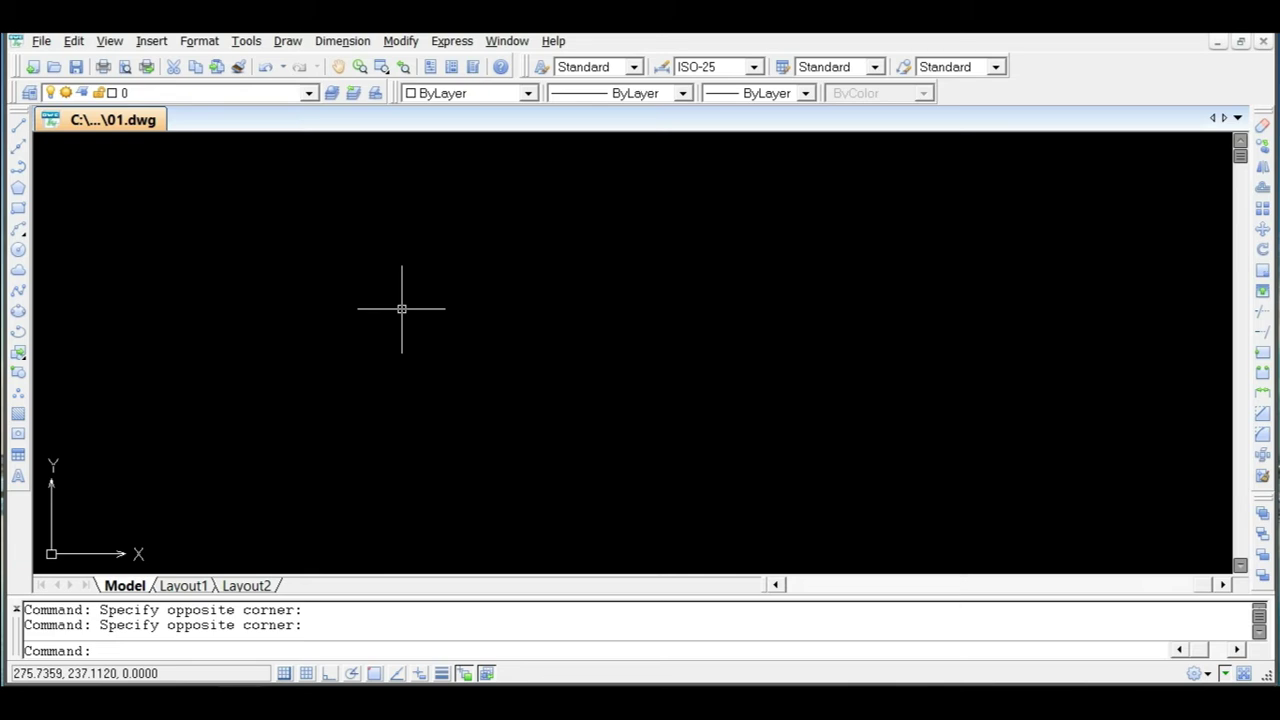
Open the drawing units settings and choose Decimal as the length type.
{"action": "left_click", "coordinate": [197, 44]}
{"action": "left_click", "coordinate": [226, 303]}
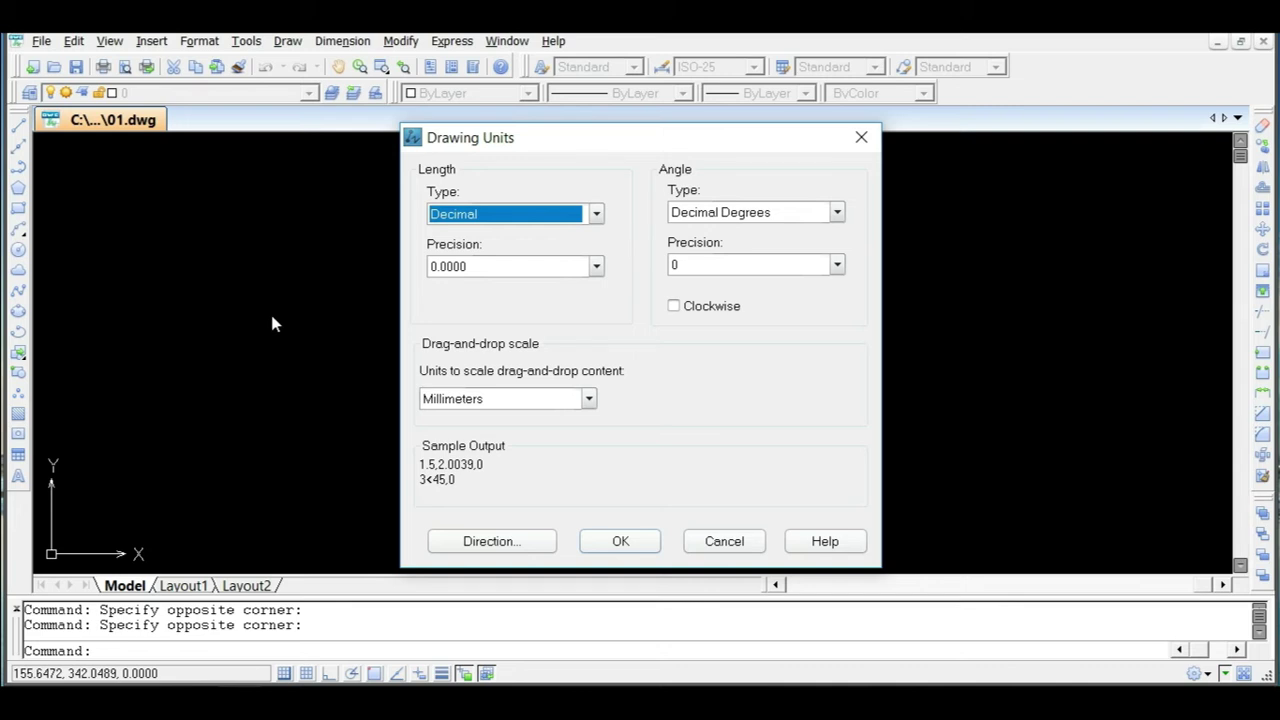
{"action": "left_click", "coordinate": [572, 213]}
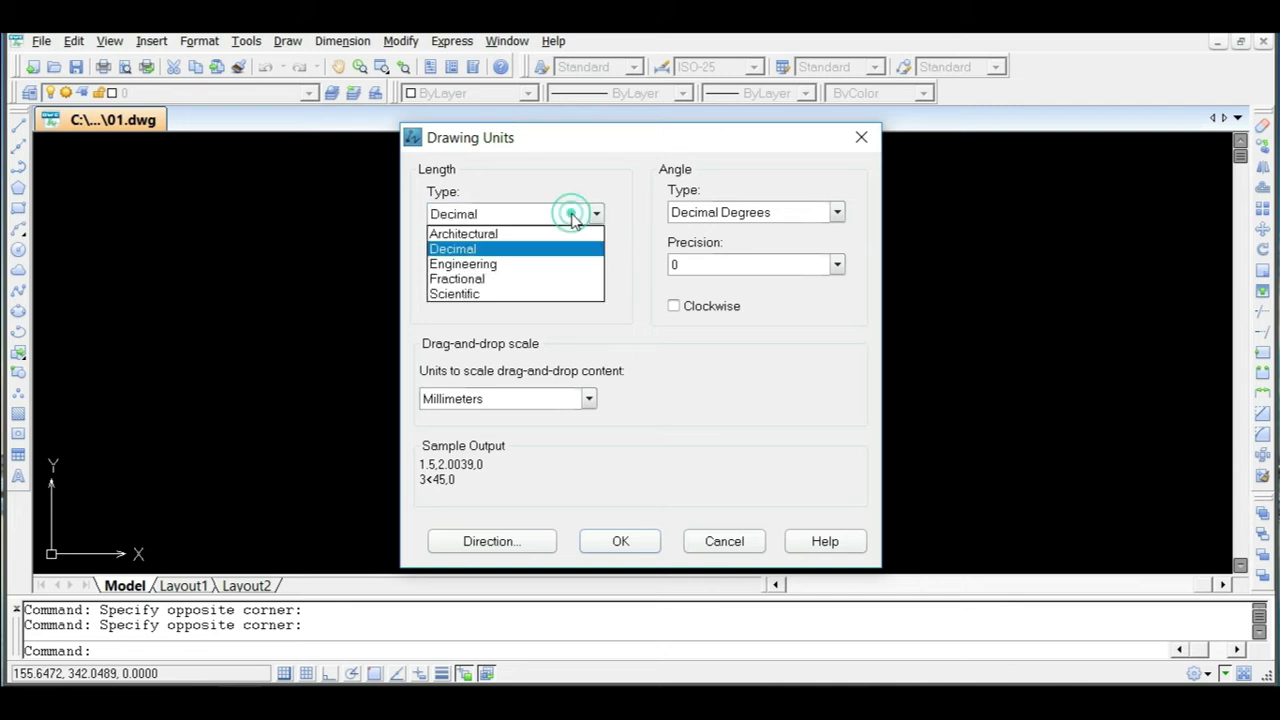
{"action": "left_click", "coordinate": [518, 250]}
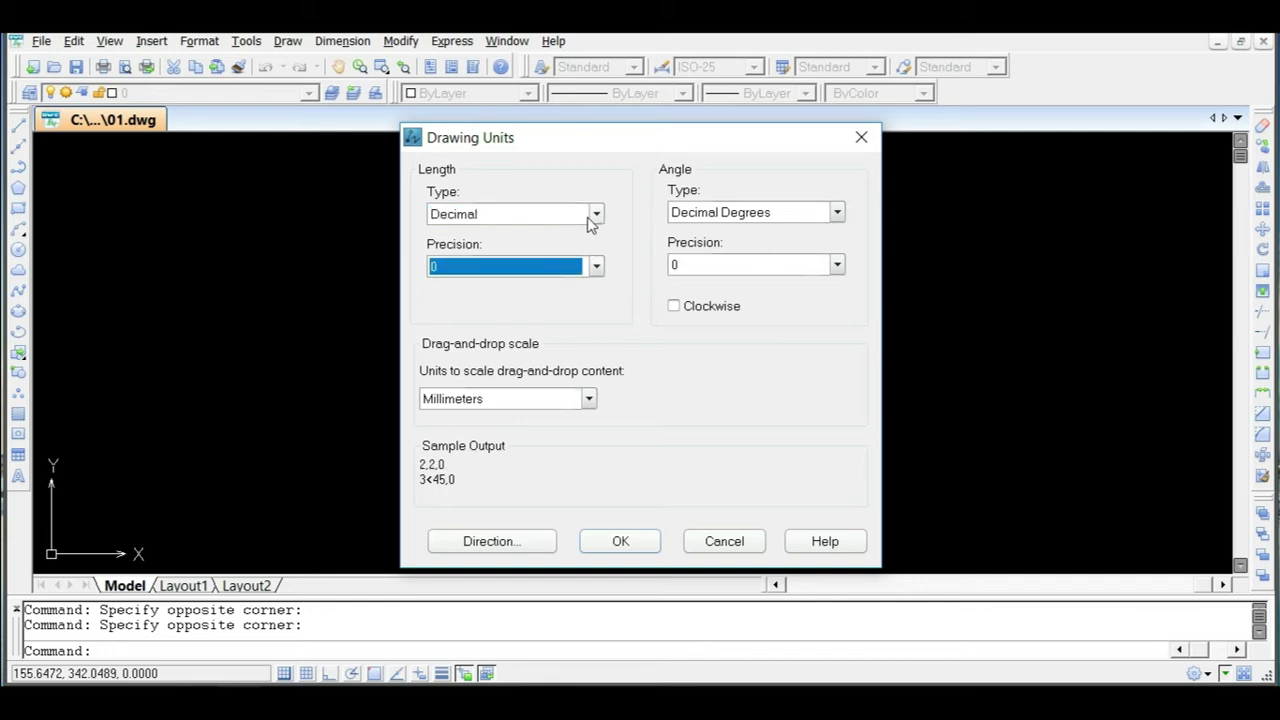
Set the length precision to 0.000 and try the Architectural length type.
{"action": "left_click", "coordinate": [594, 266]}
{"action": "left_click", "coordinate": [503, 340]}
{"action": "left_click", "coordinate": [576, 213]}
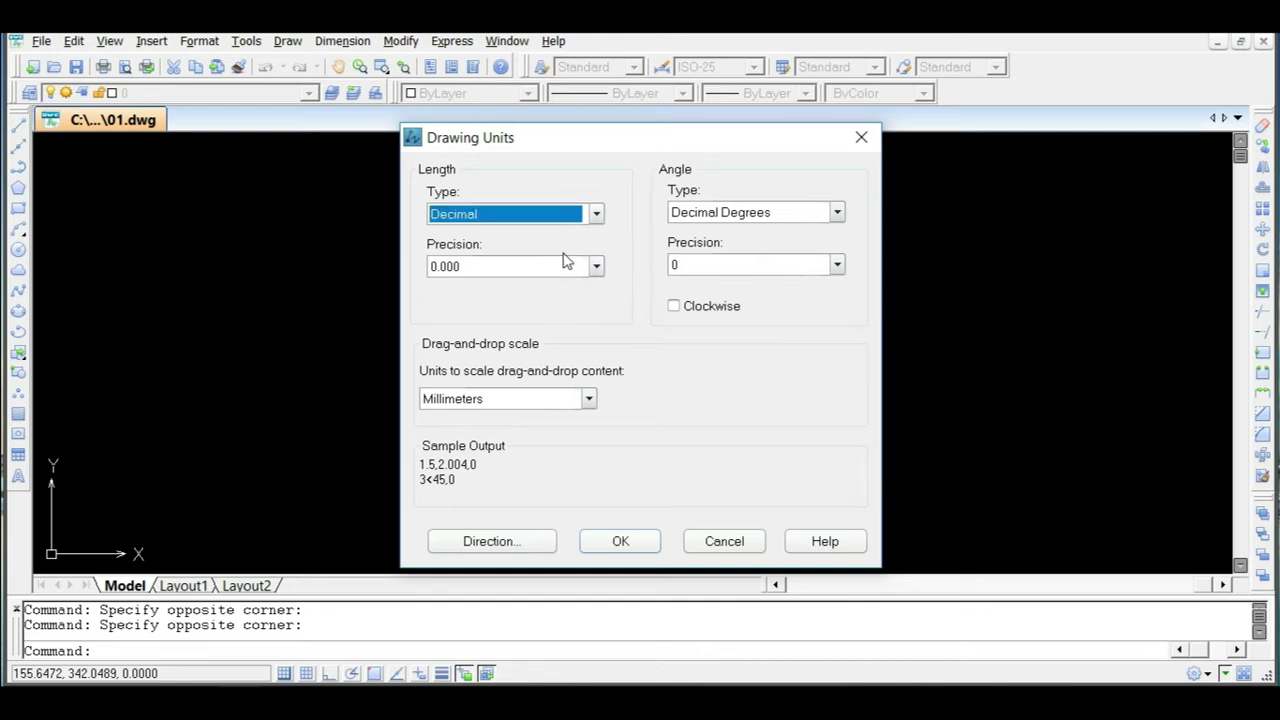
{"action": "left_click", "coordinate": [571, 214]}
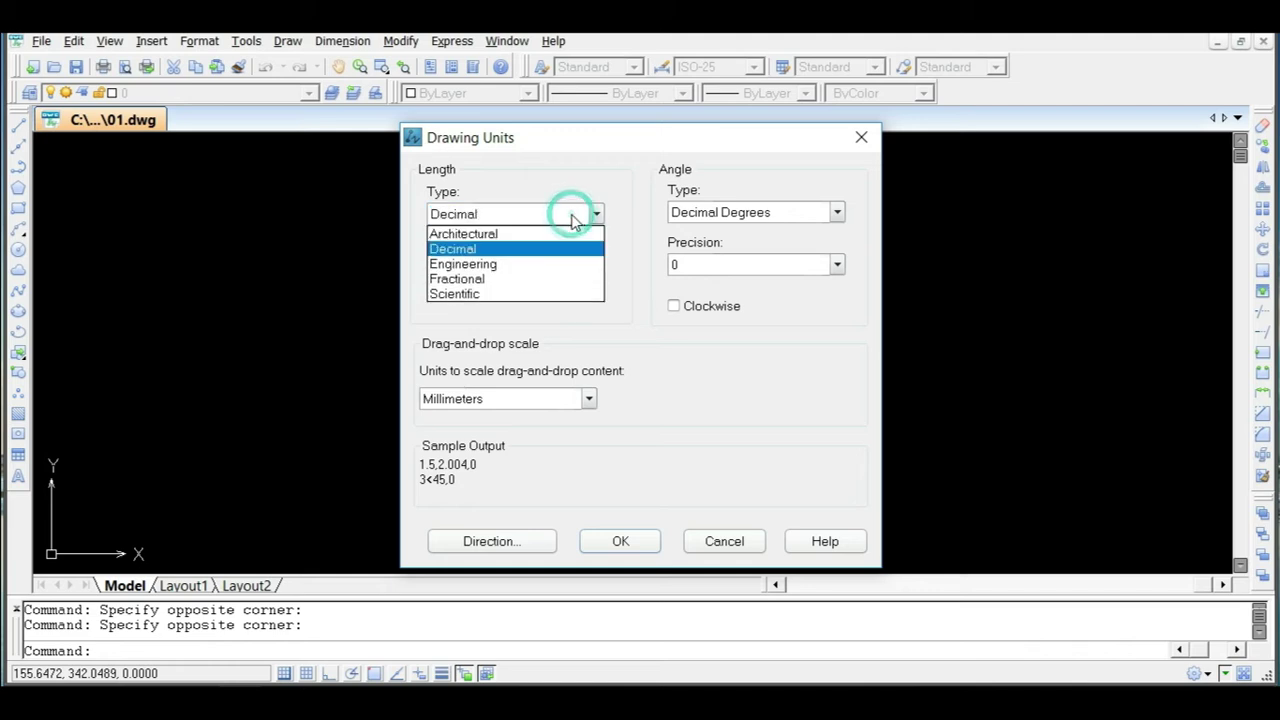
{"action": "left_click", "coordinate": [513, 236]}
{"action": "left_click", "coordinate": [540, 266]}
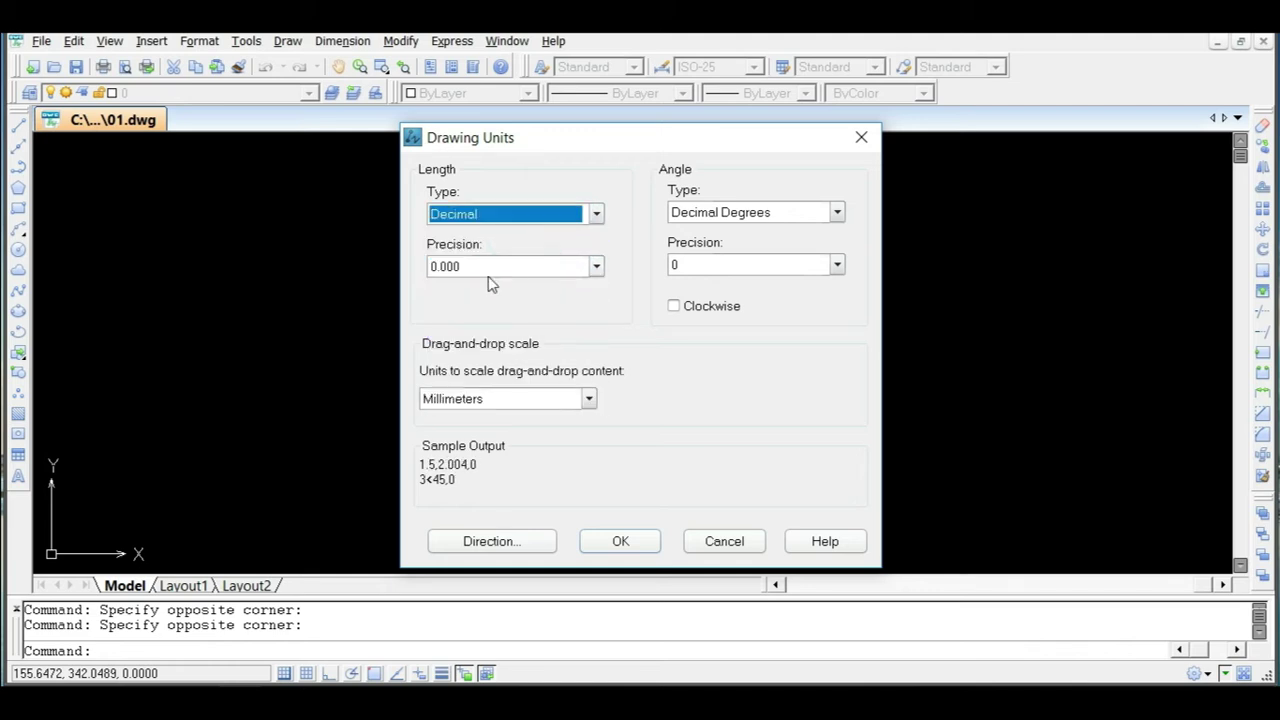
Set the length precision to 0 and apply the drawing units.
{"action": "left_click", "coordinate": [548, 266]}
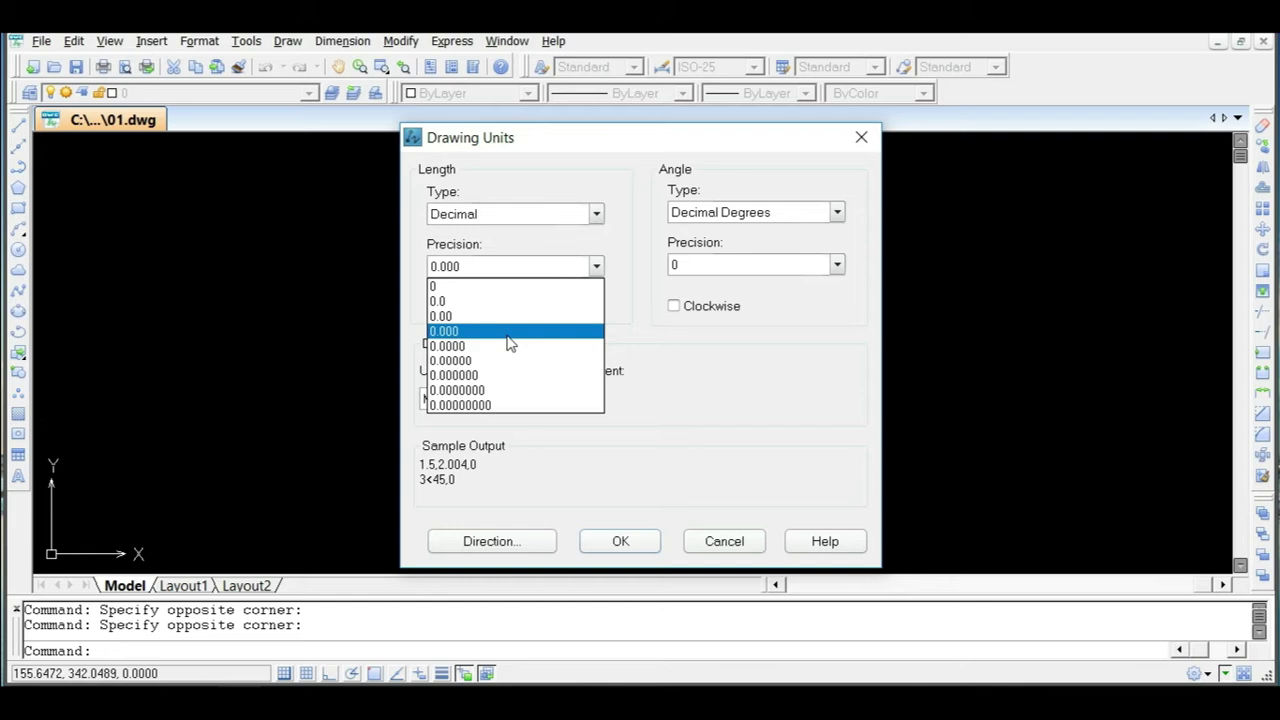
{"action": "left_click", "coordinate": [566, 288]}
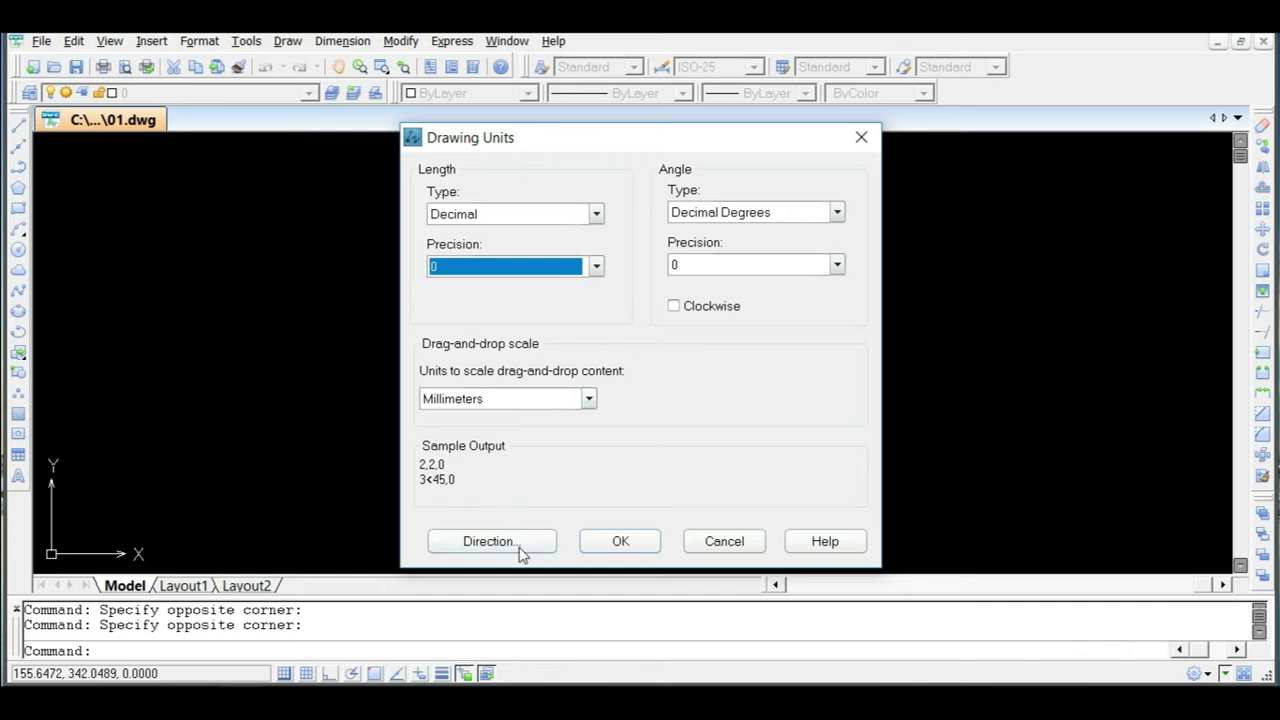
{"action": "left_click", "coordinate": [610, 537]}
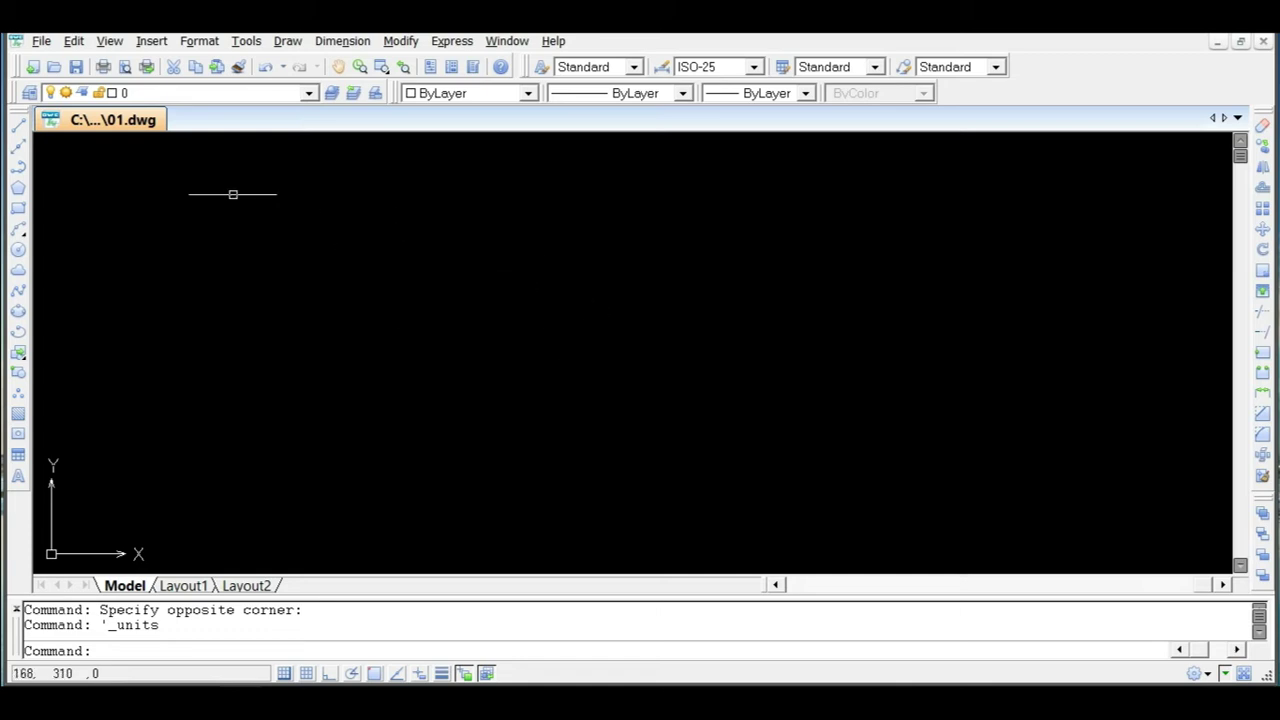
Draw a freehand chain of connected straight line segments across the drawing area and undo the whole chain.
{"action": "left_click", "coordinate": [20, 128]}
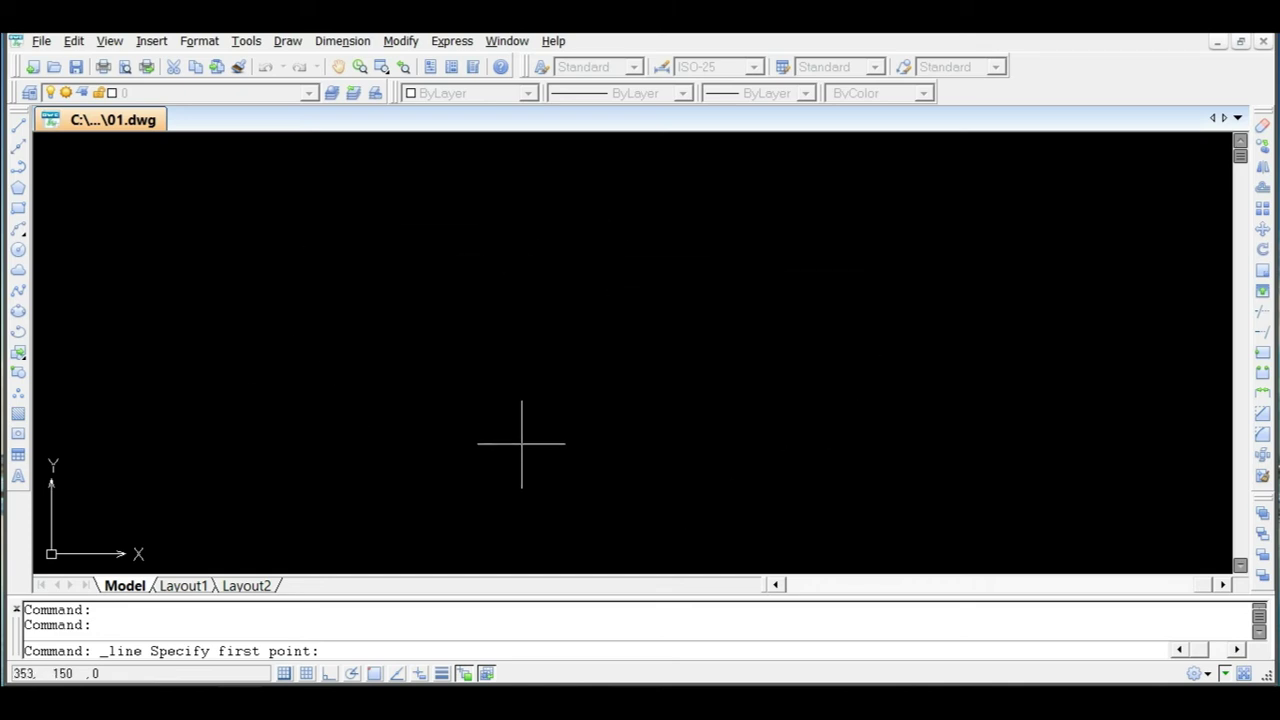
{"action": "left_click", "coordinate": [320, 420]}
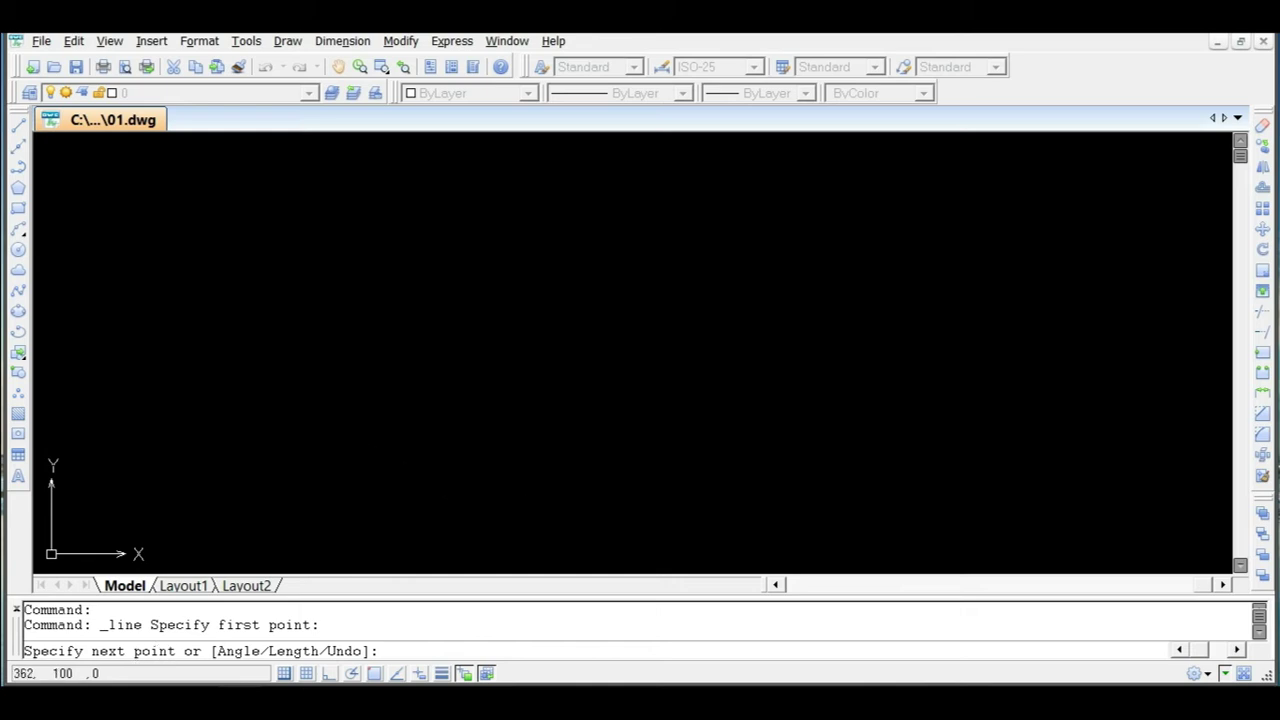
{"action": "left_click", "coordinate": [448, 487]}
{"action": "left_click", "coordinate": [771, 513]}
{"action": "left_click", "coordinate": [773, 511]}
{"action": "left_click", "coordinate": [800, 427]}
{"action": "left_click", "coordinate": [758, 304]}
{"action": "left_click", "coordinate": [625, 270]}
{"action": "left_click", "coordinate": [512, 223]}
{"action": "left_click", "coordinate": [352, 202]}
{"action": "left_click", "coordinate": [440, 363]}
{"action": "left_click", "coordinate": [660, 400]}
{"action": "left_click", "coordinate": [641, 486]}
{"action": "left_click", "coordinate": [246, 360]}
{"action": "left_click", "coordinate": [335, 440]}
{"action": "left_click", "coordinate": [216, 509]}
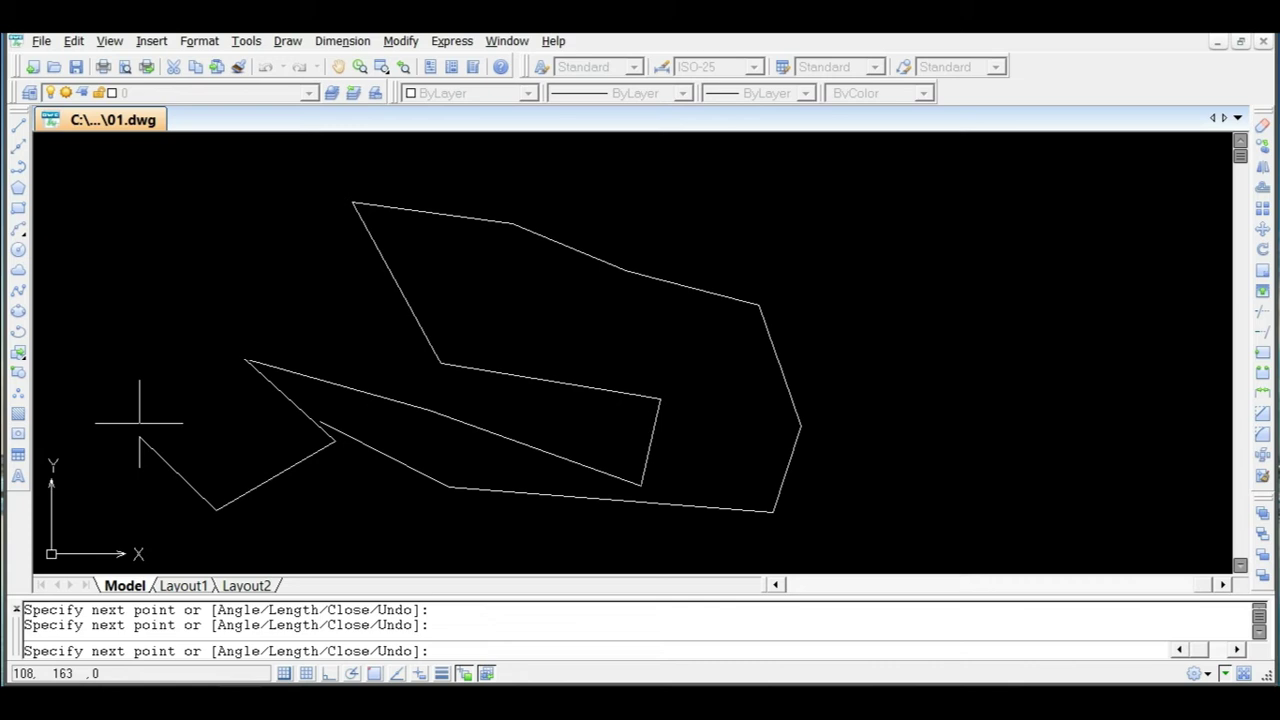
{"action": "key", "text": "Escape"}
{"action": "key", "text": "ctrl+z"}
Draw a horizontal line 4600 units long from a freely picked start point with Ortho turned on.
{"action": "type", "text": "l"}
{"action": "key", "text": "Return"}
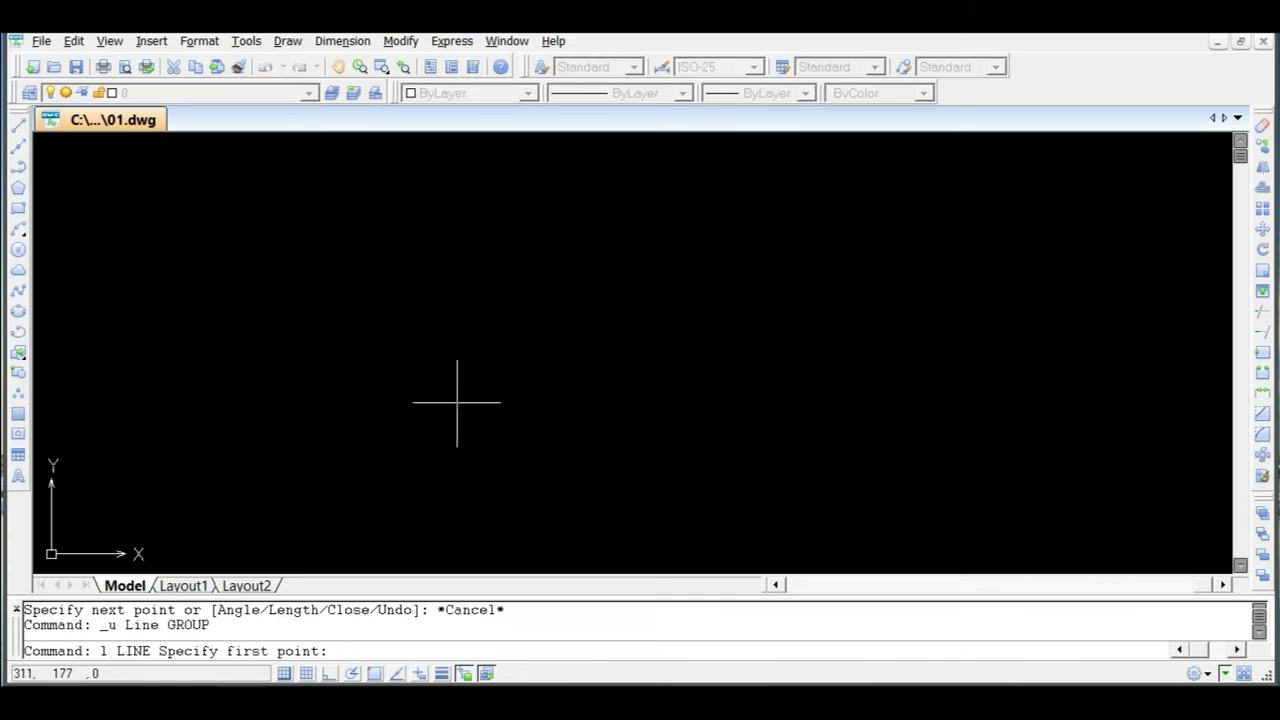
{"action": "left_click", "coordinate": [421, 395]}
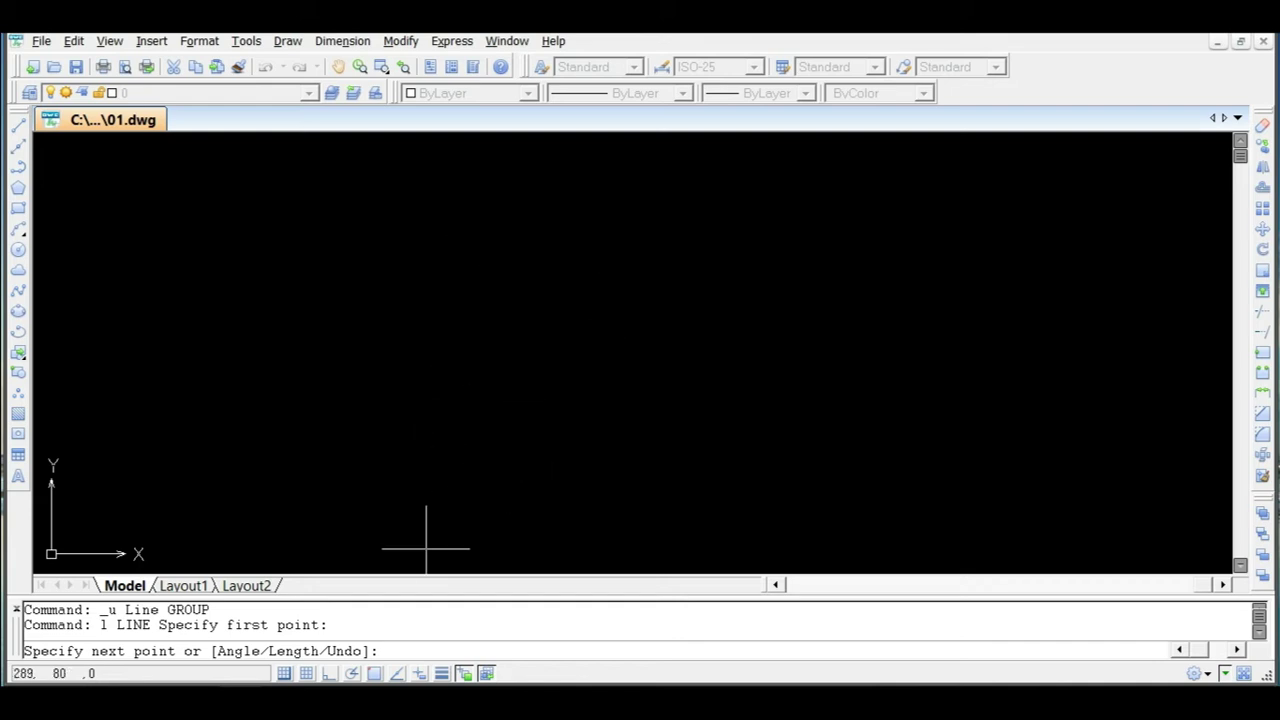
{"action": "left_click", "coordinate": [330, 673]}
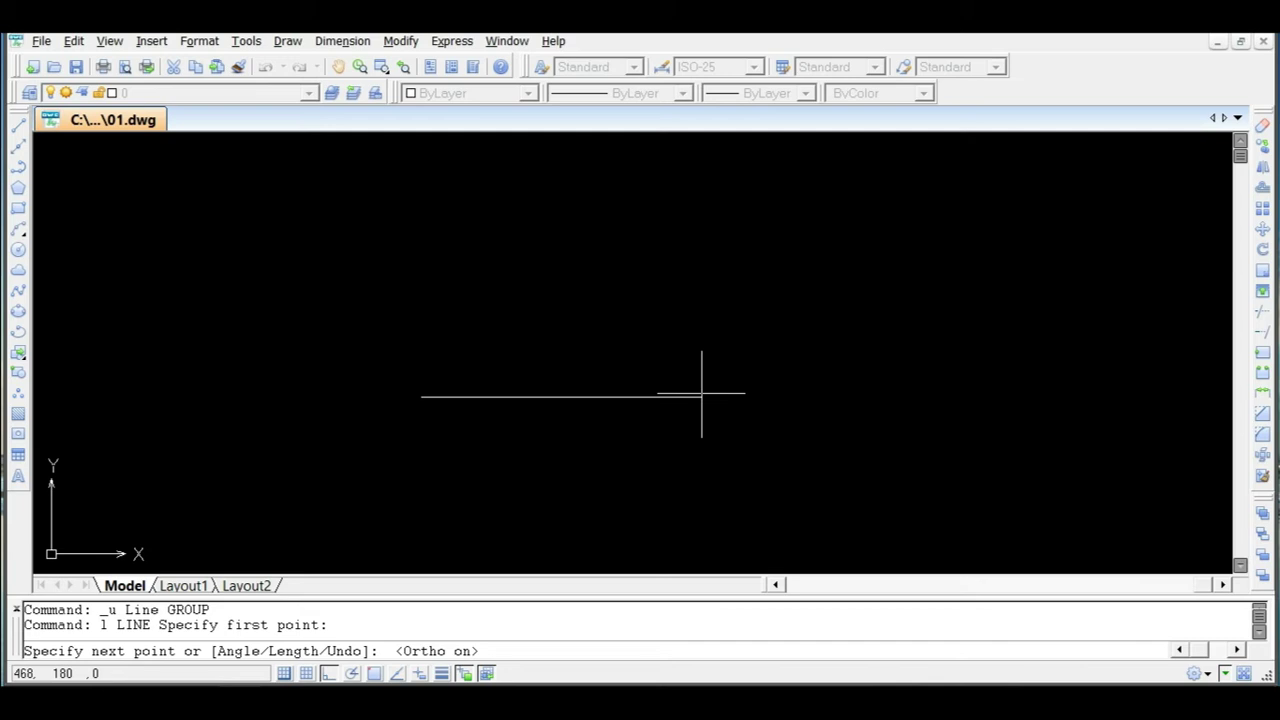
{"action": "type", "text": "4600"}
{"action": "key", "text": "Return"}
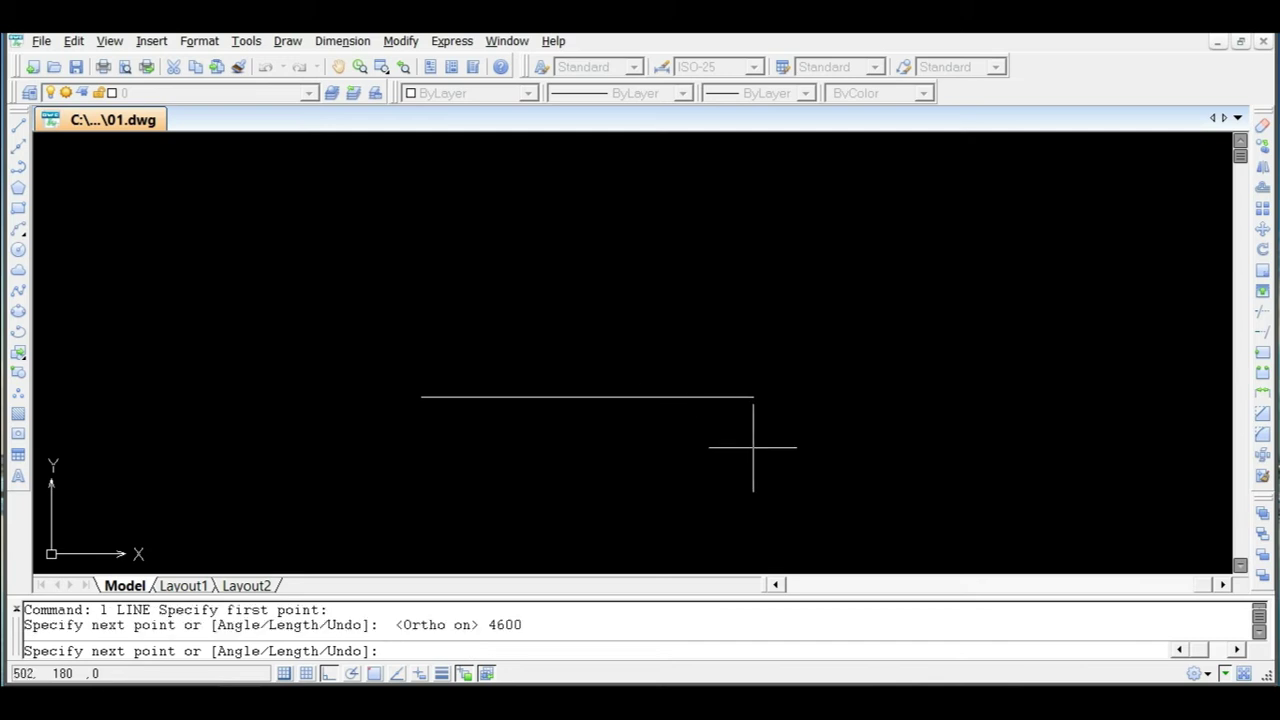
{"action": "key", "text": "Escape"}
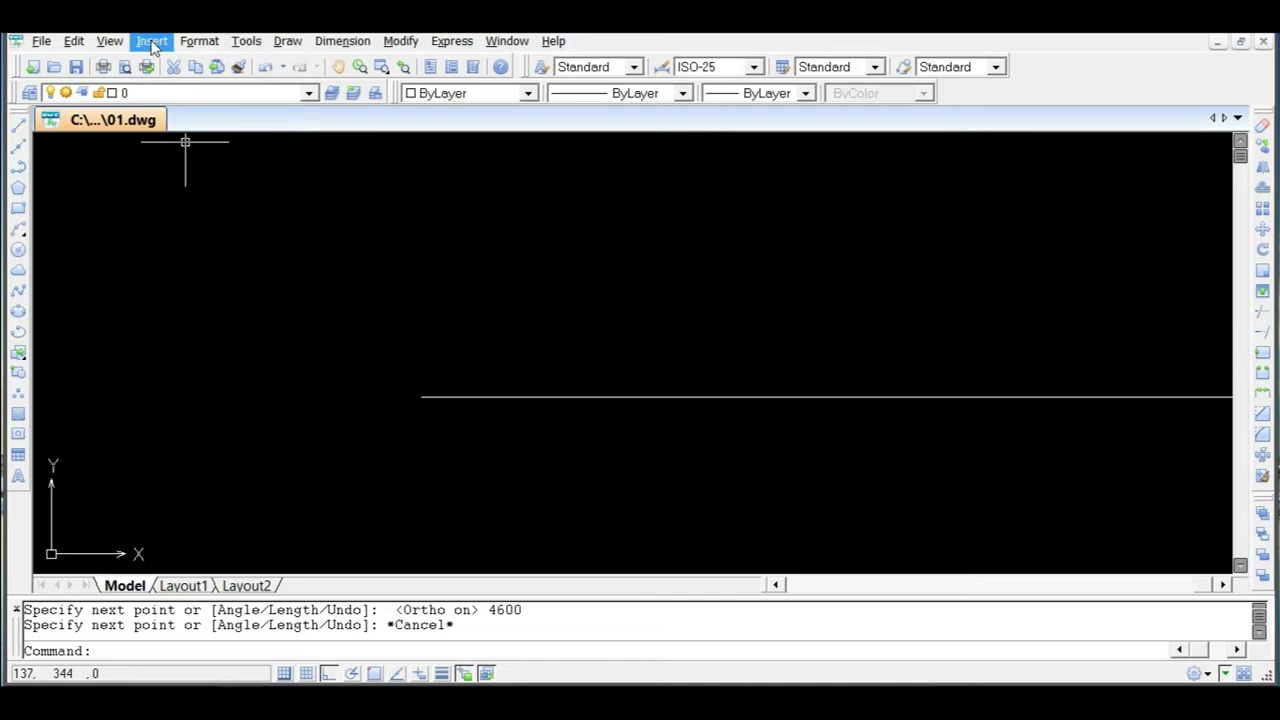
Zoom to the drawing extents so the entire line fits in the view.
{"action": "left_click", "coordinate": [120, 44]}
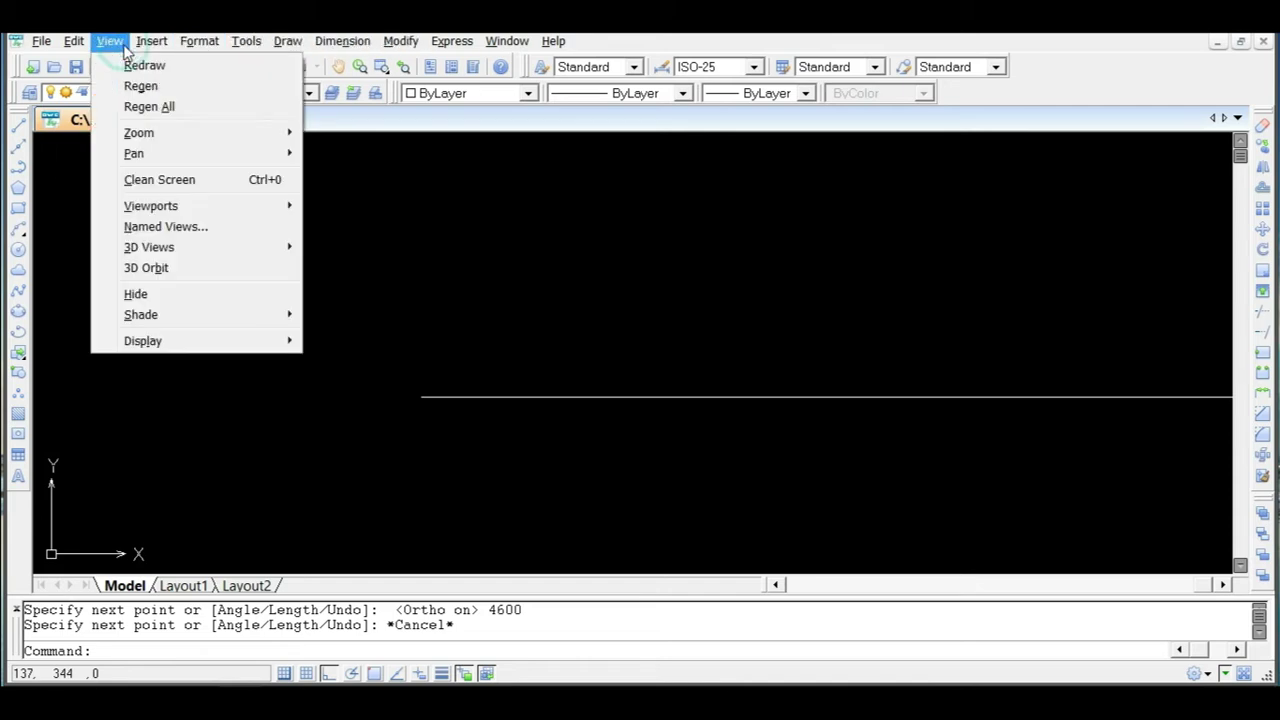
{"action": "left_click", "coordinate": [151, 134]}
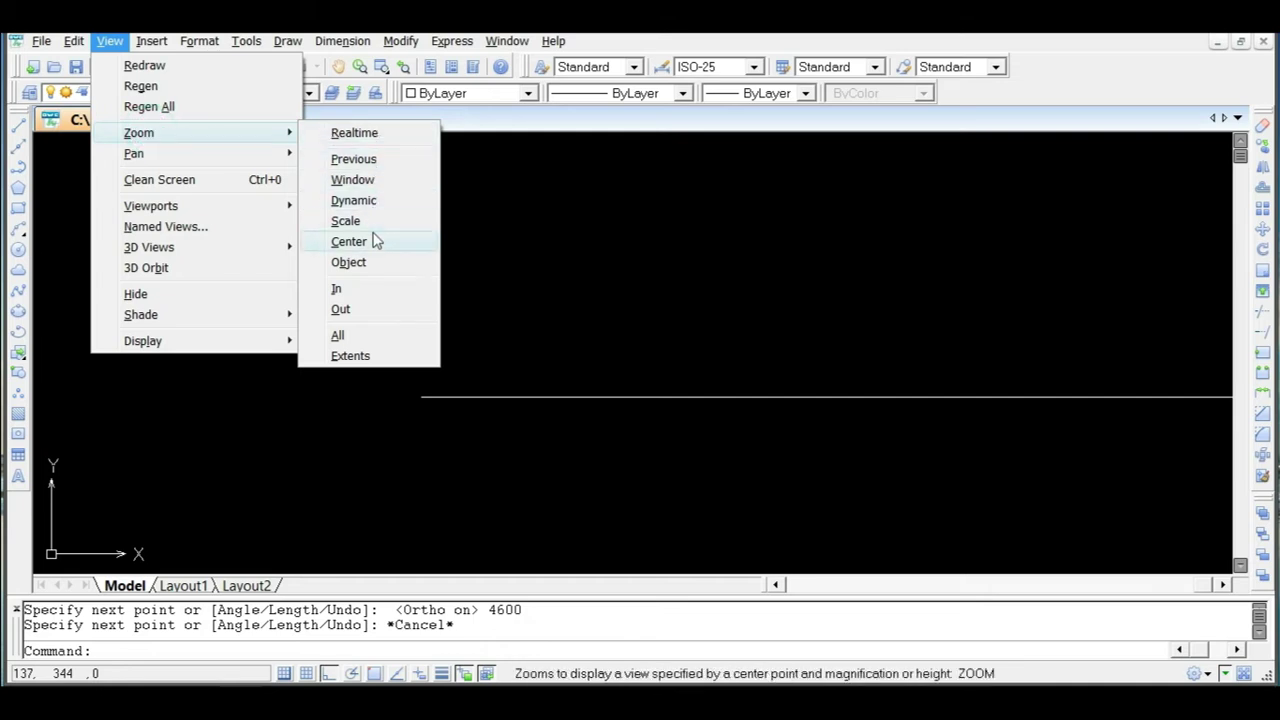
{"action": "left_click", "coordinate": [389, 357]}
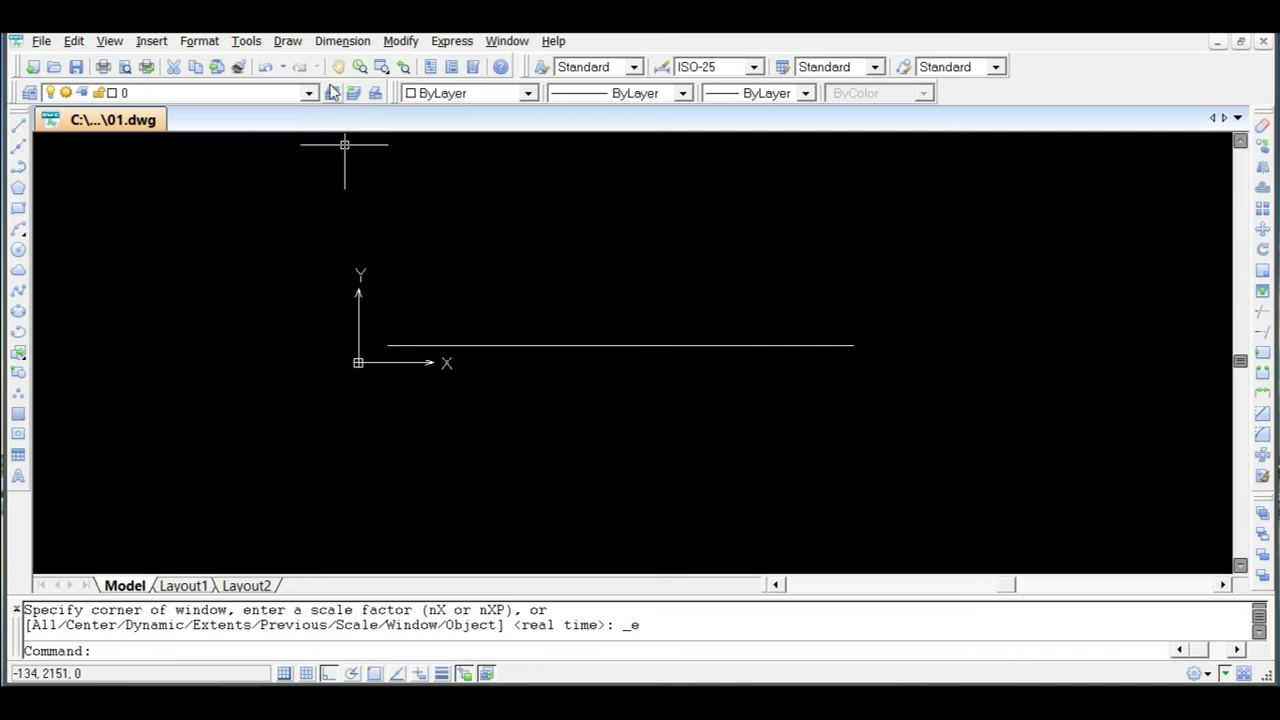
Zoom out from the line using realtime zoom and leave the zoom command.
{"action": "left_click", "coordinate": [110, 41]}
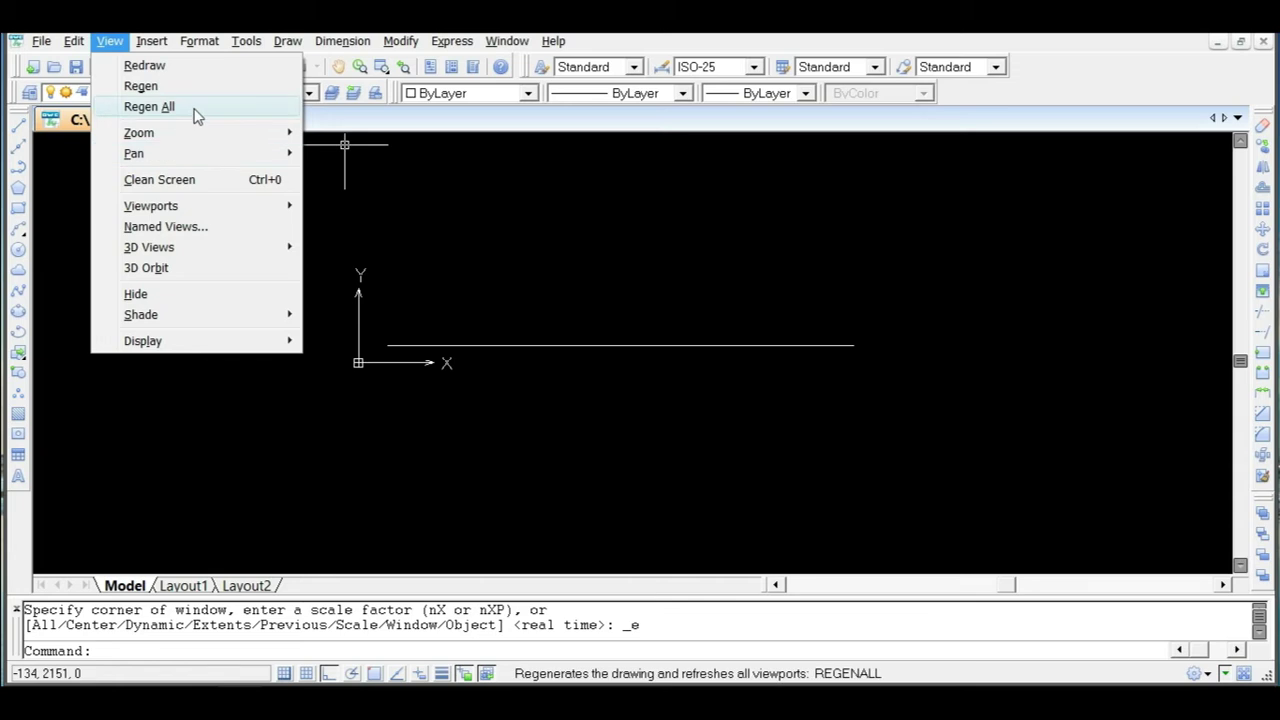
{"action": "mouse_move", "coordinate": [205, 133]}
{"action": "left_click", "coordinate": [367, 133]}
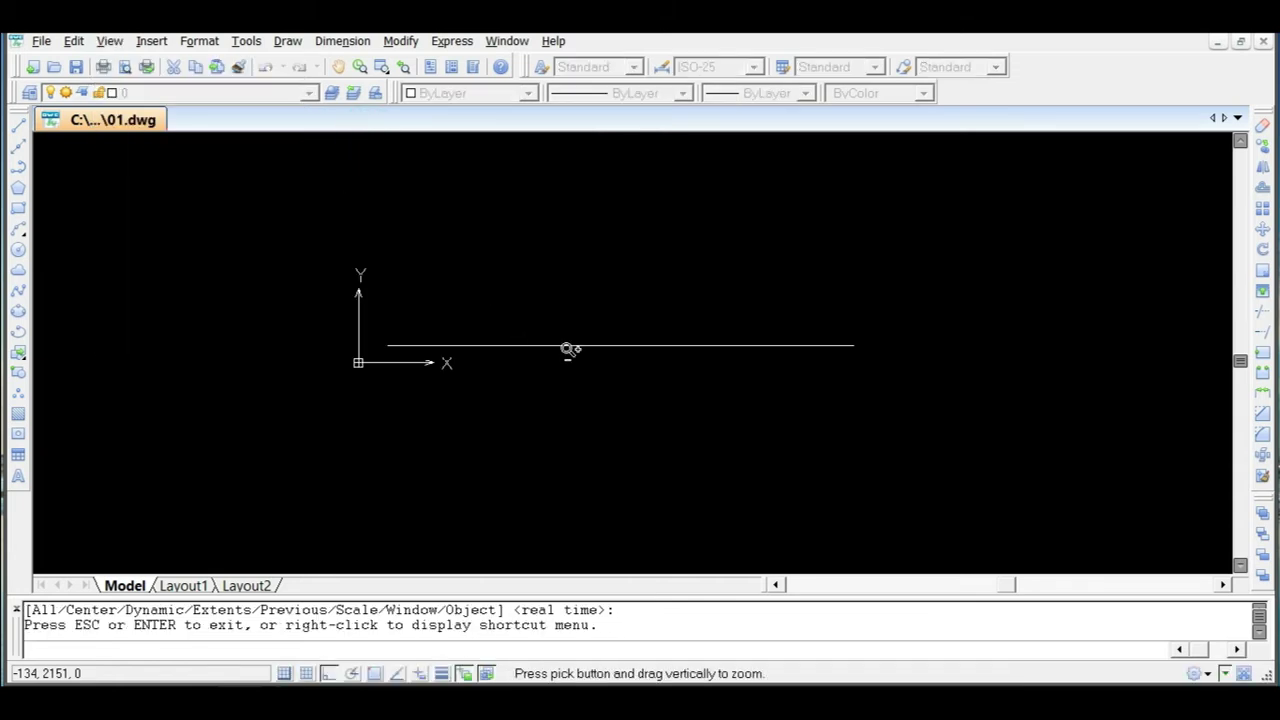
{"action": "mouse_move", "coordinate": [602, 346]}
{"action": "left_mouse_down"}
{"action": "mouse_move", "coordinate": [707, 152]}
{"action": "mouse_move", "coordinate": [470, 491]}
{"action": "left_mouse_up"}
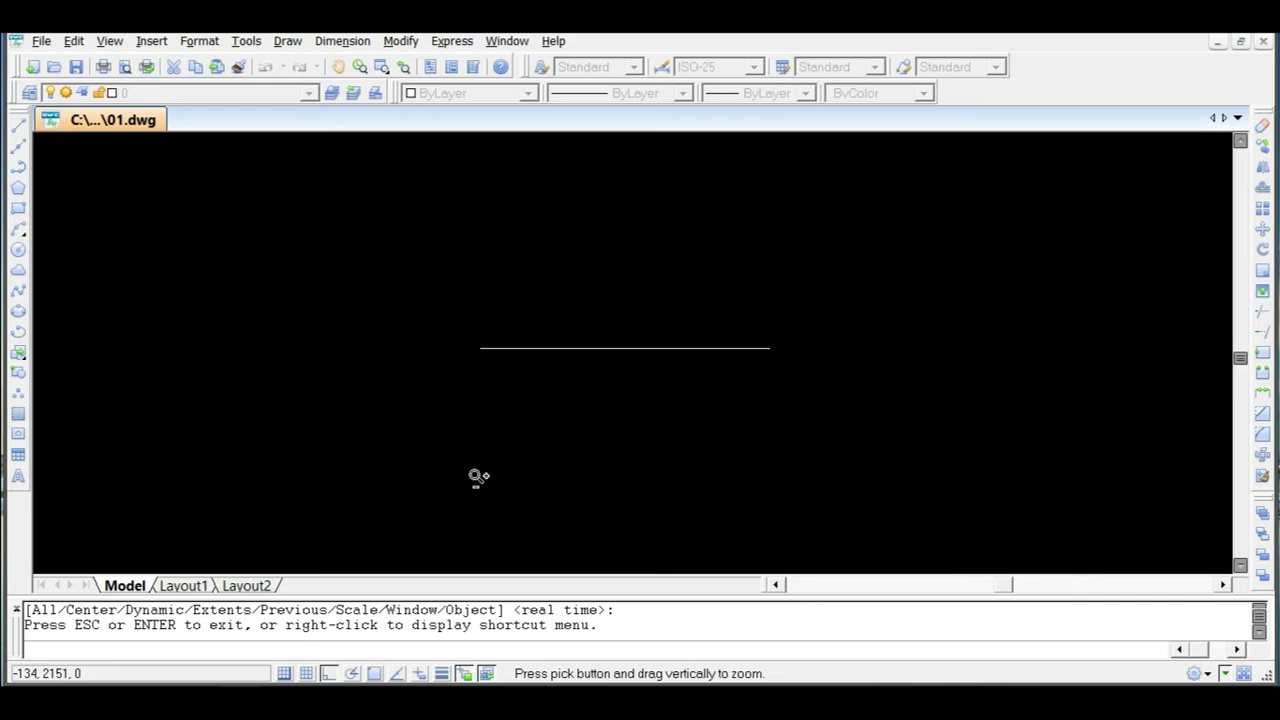
{"action": "key", "text": "Escape"}
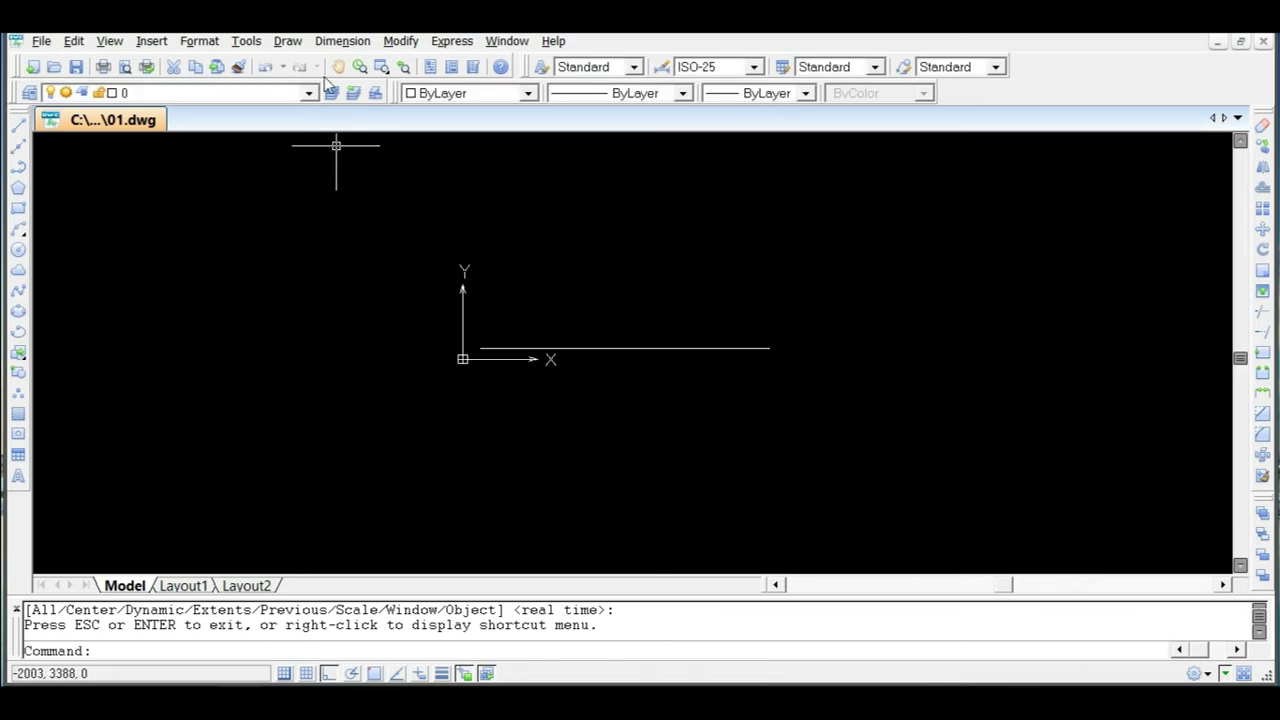
Use window zoom to enlarge the area around the origin and the line's nearest end.
{"action": "left_click", "coordinate": [122, 42]}
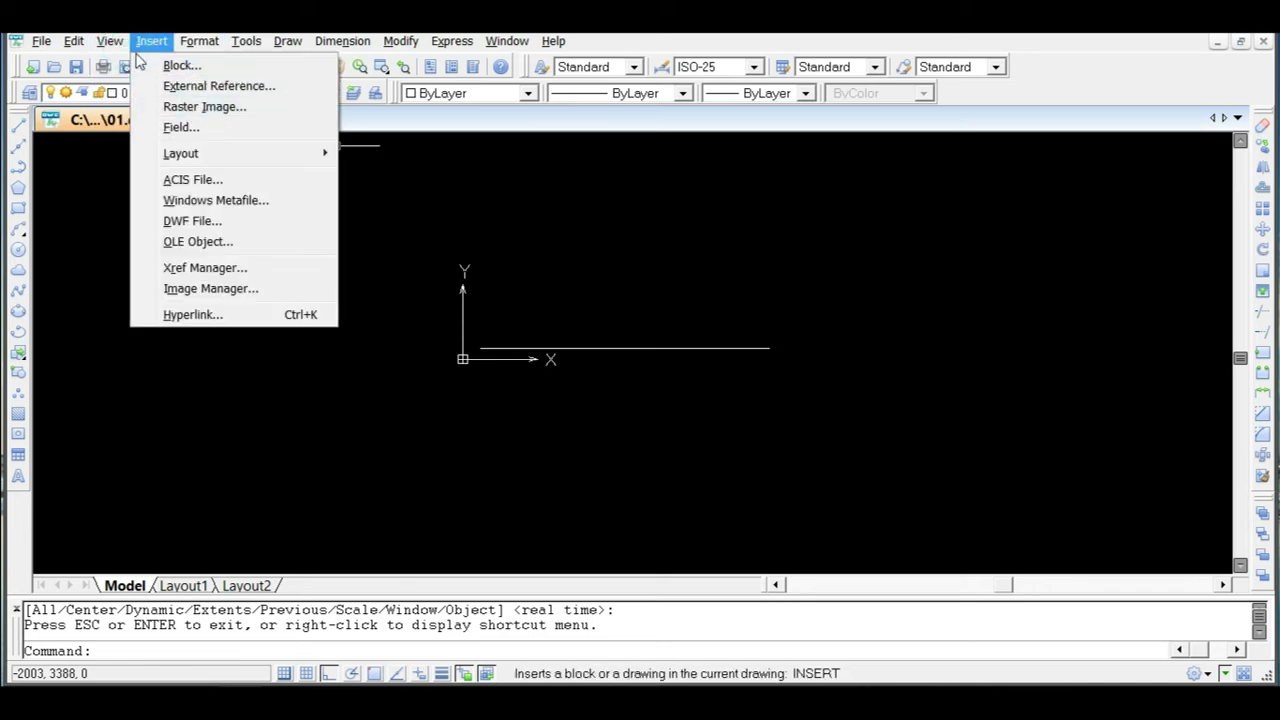
{"action": "mouse_move", "coordinate": [172, 134]}
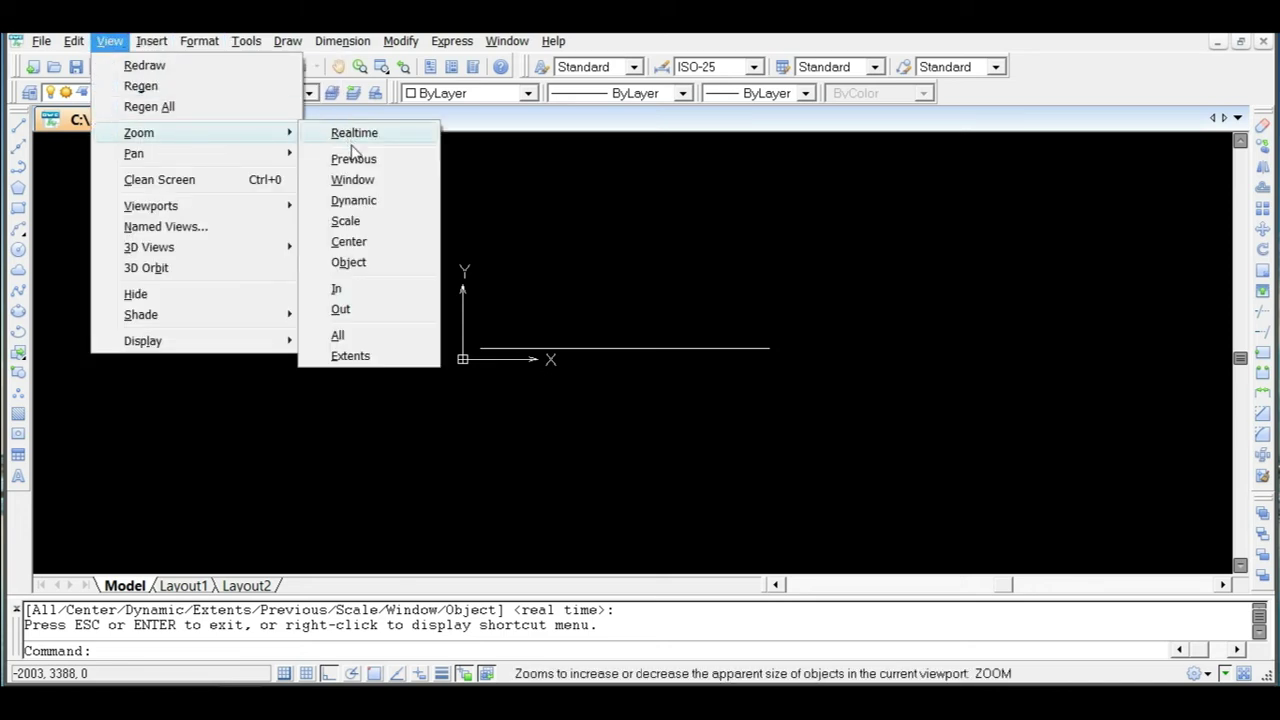
{"action": "left_click", "coordinate": [360, 186]}
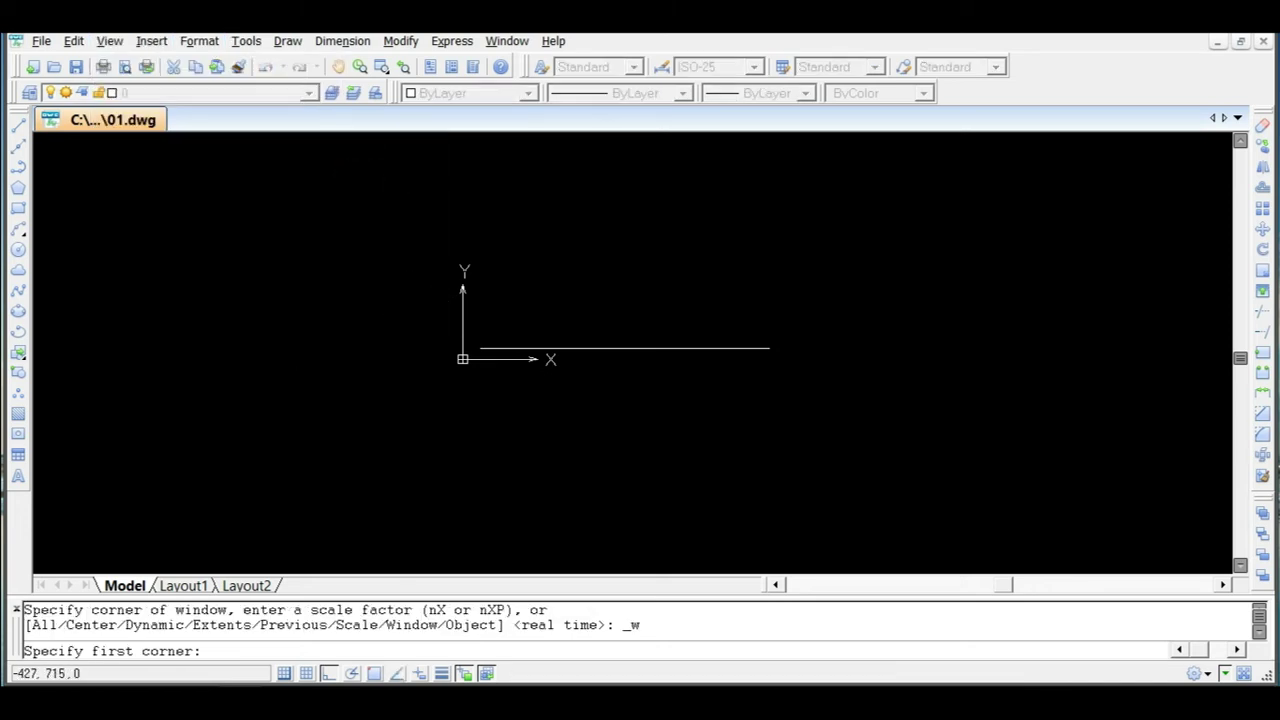
{"action": "left_click", "coordinate": [435, 316]}
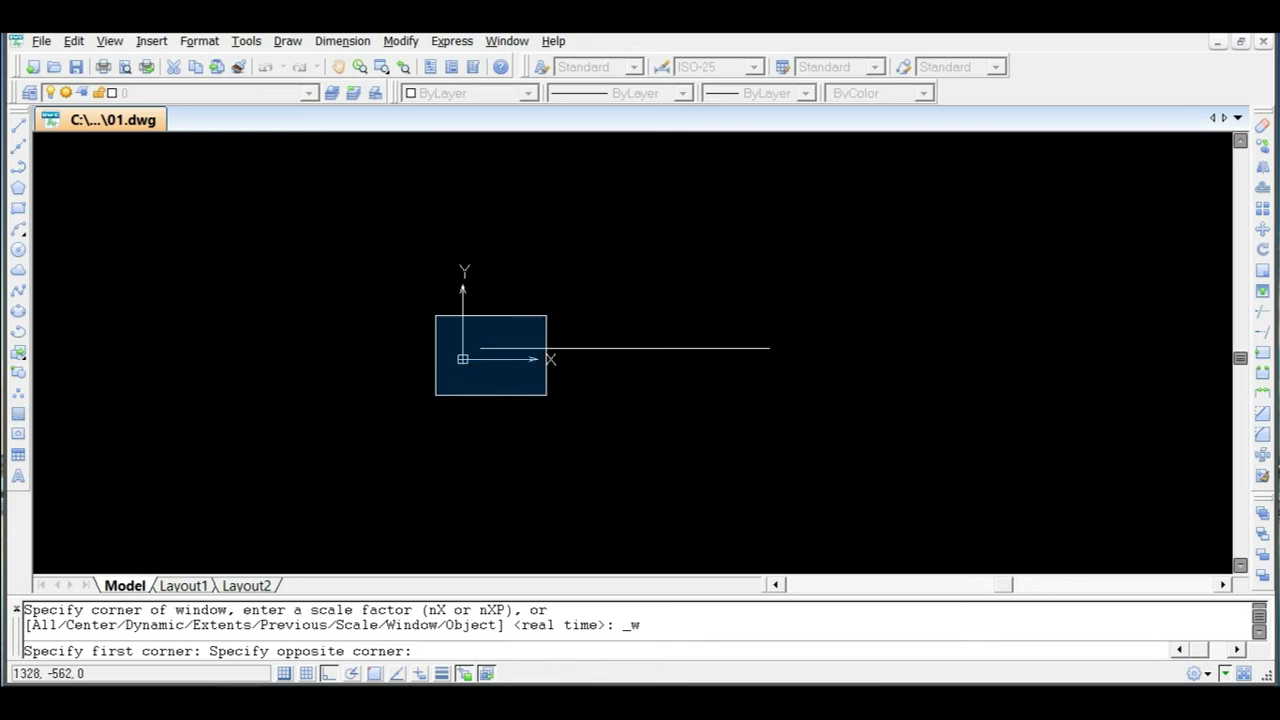
{"action": "left_click", "coordinate": [547, 395]}
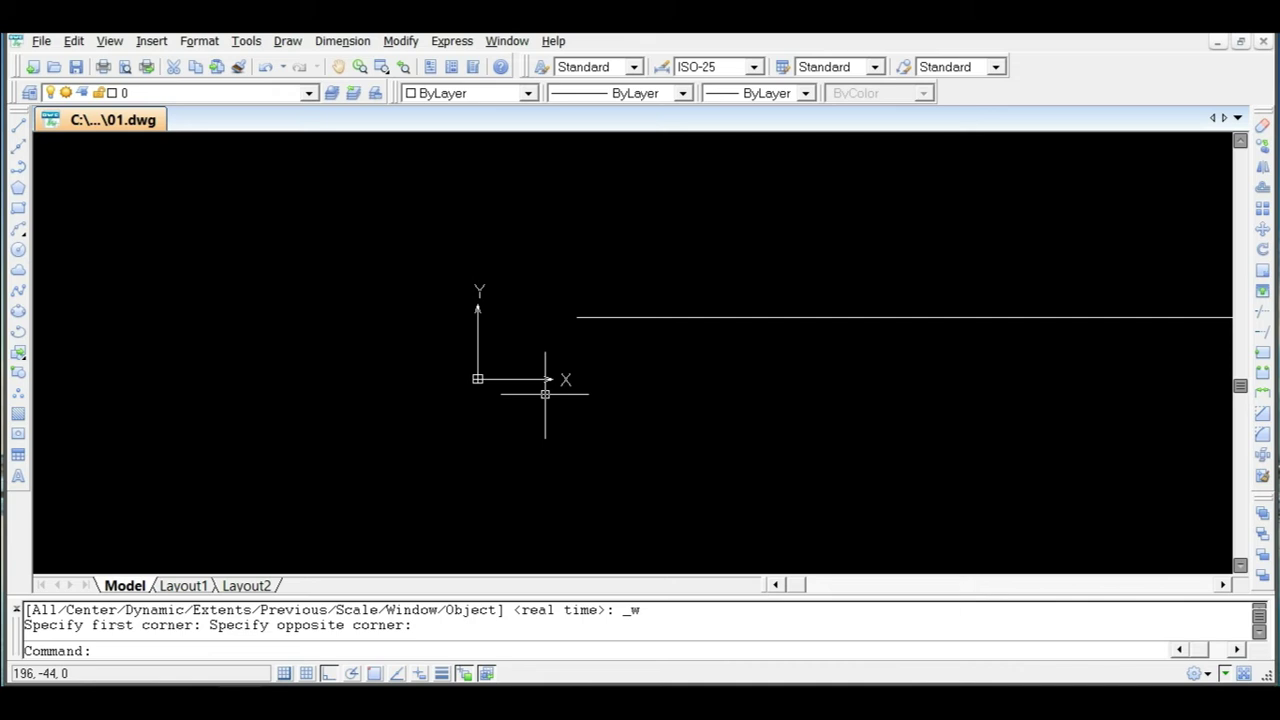
Zoom back out to the whole line, select it and clear the selection.
{"action": "scroll", "coordinate": [545, 394], "scroll_direction": "down", "scroll_amount": 3}
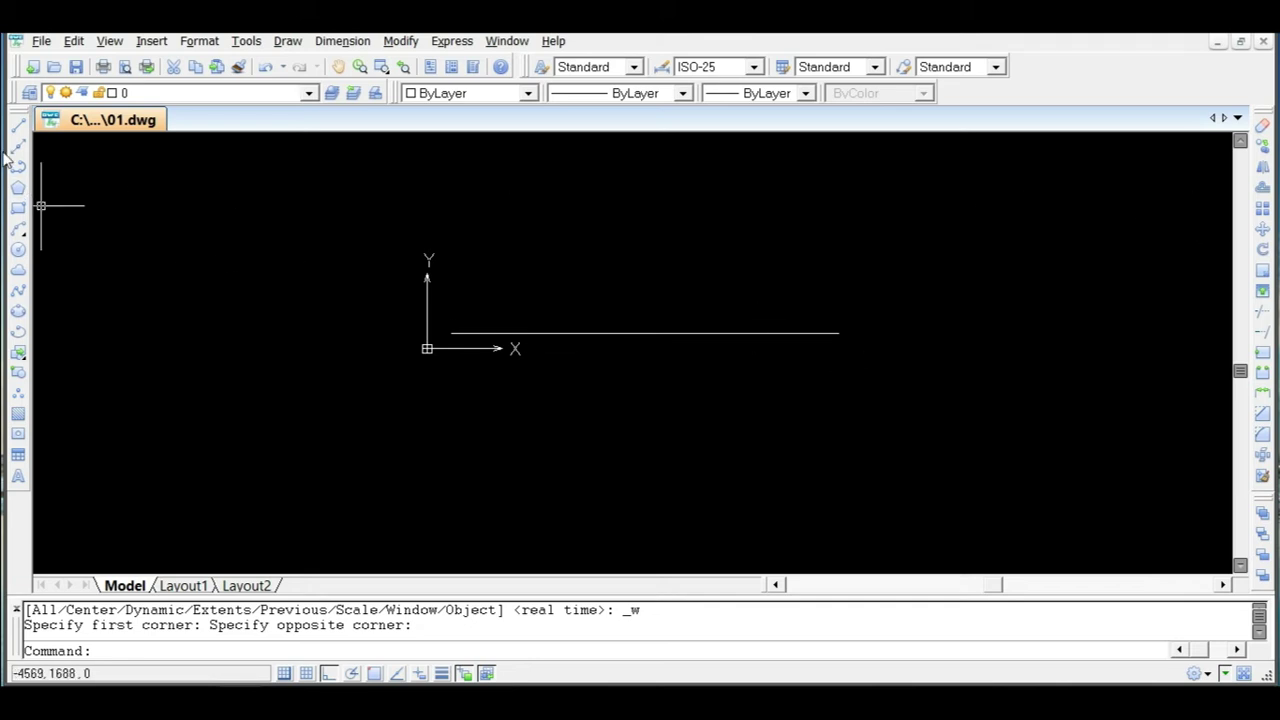
{"action": "left_click", "coordinate": [627, 381]}
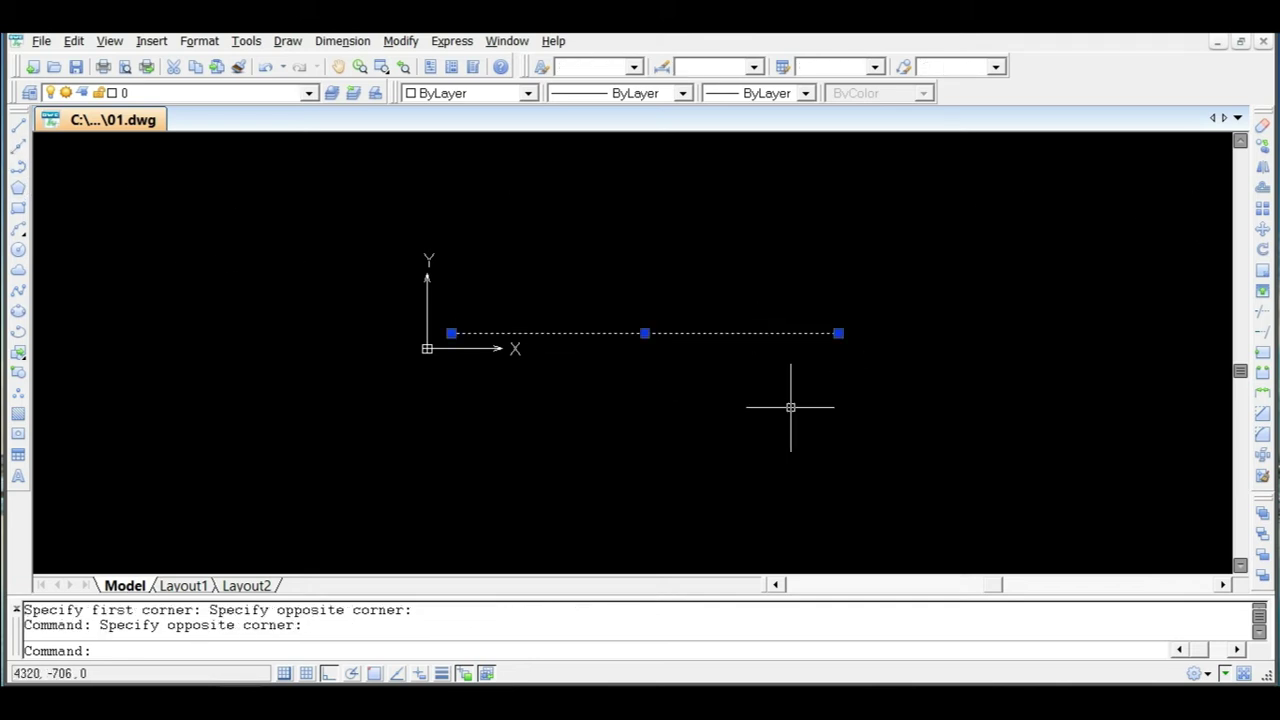
{"action": "key", "text": "Escape"}
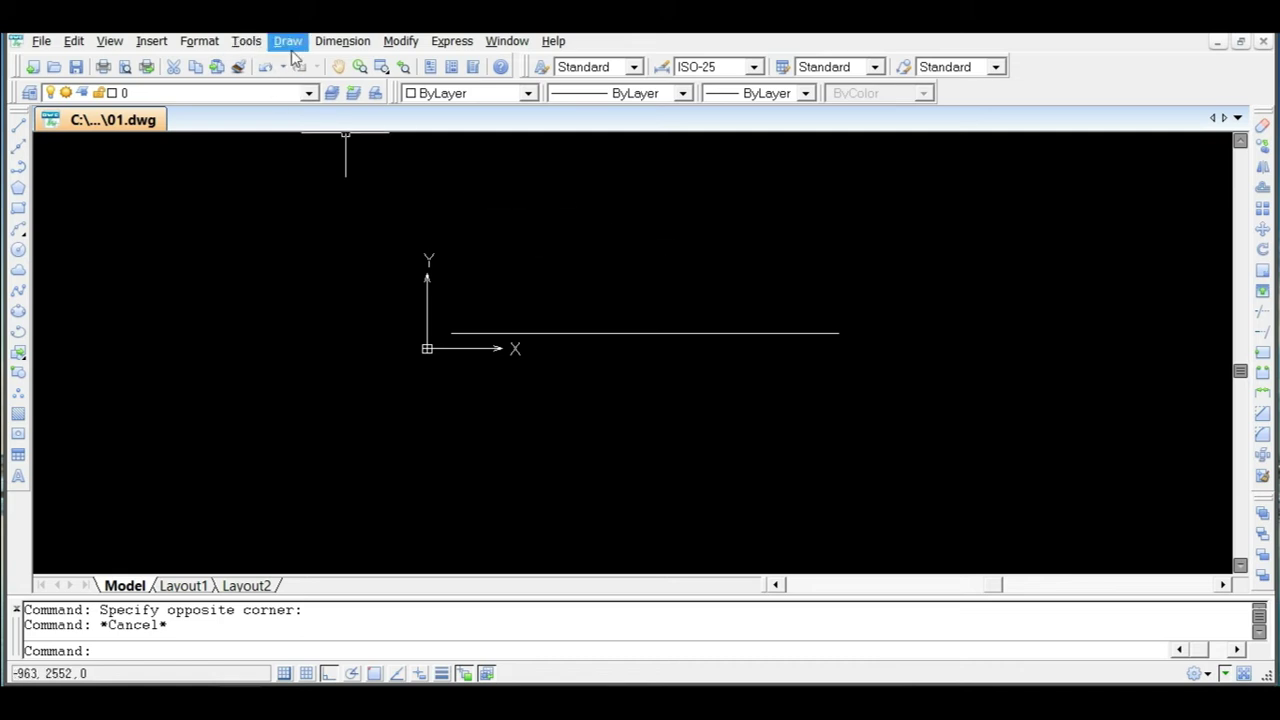
Start a linear dimension, turn on Object Snap and accept the current object snap modes in the drafting settings.
{"action": "left_click", "coordinate": [337, 45]}
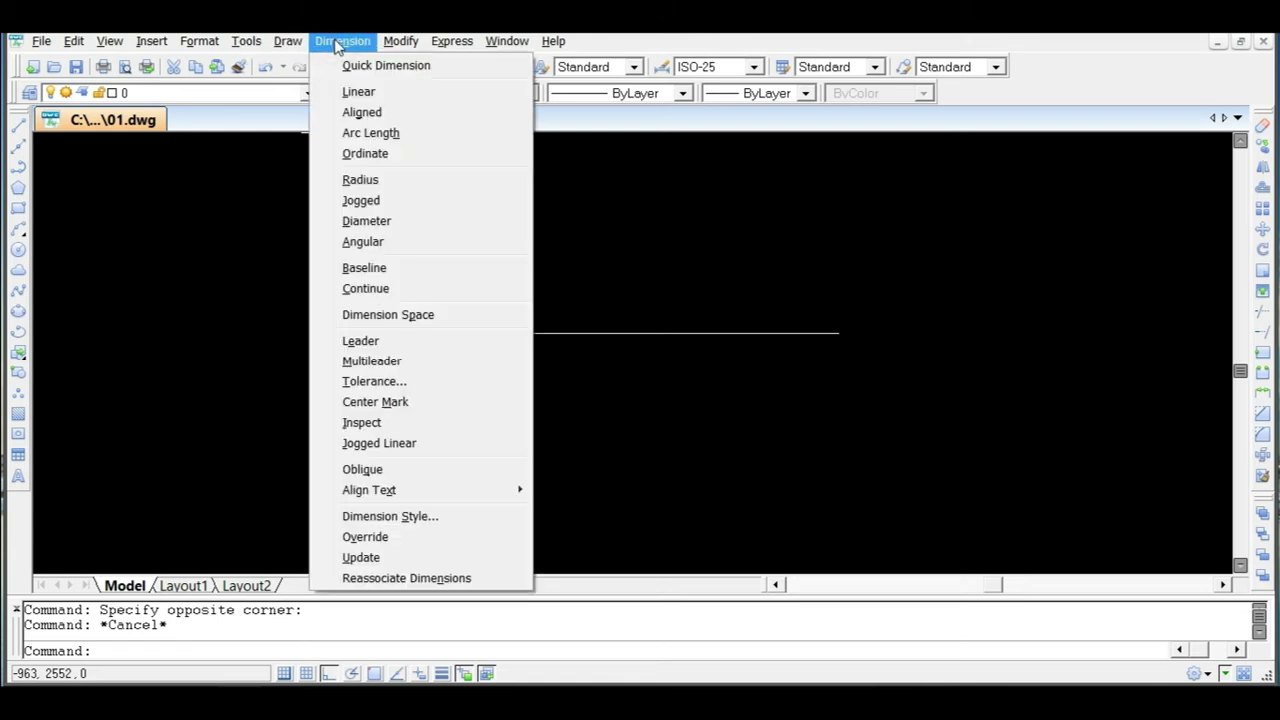
{"action": "left_click", "coordinate": [370, 95]}
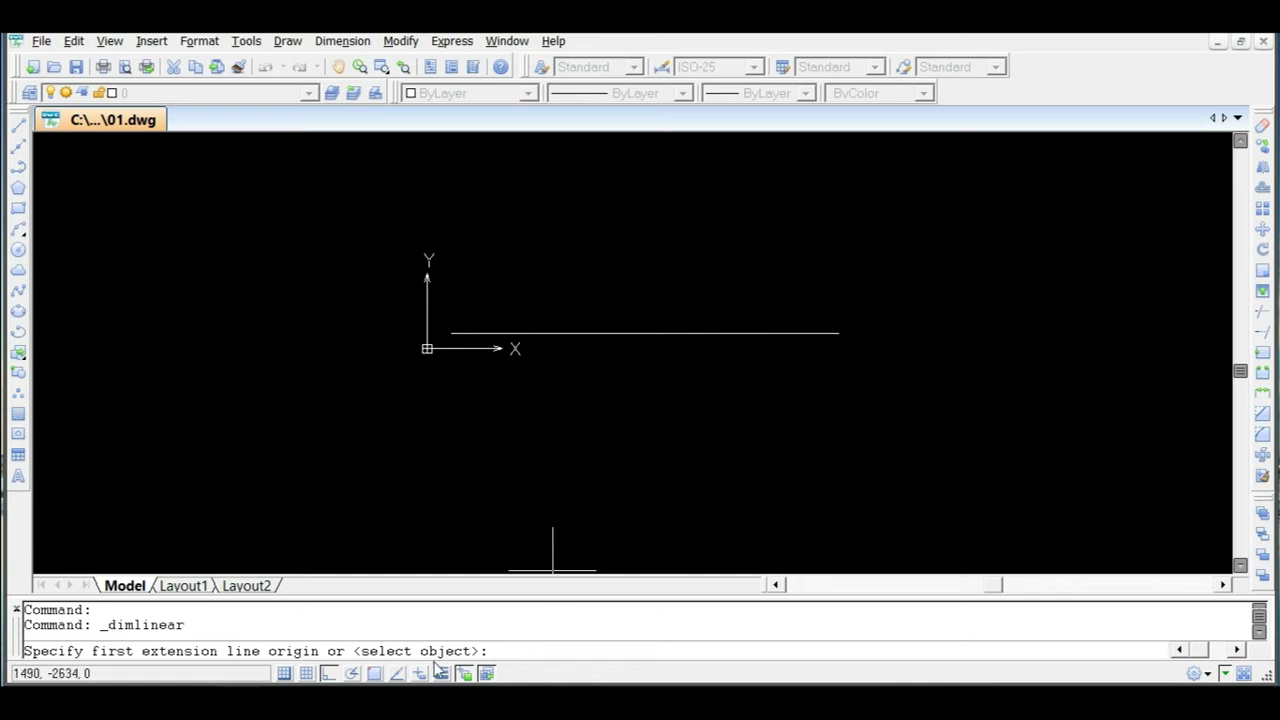
{"action": "left_click", "coordinate": [376, 674]}
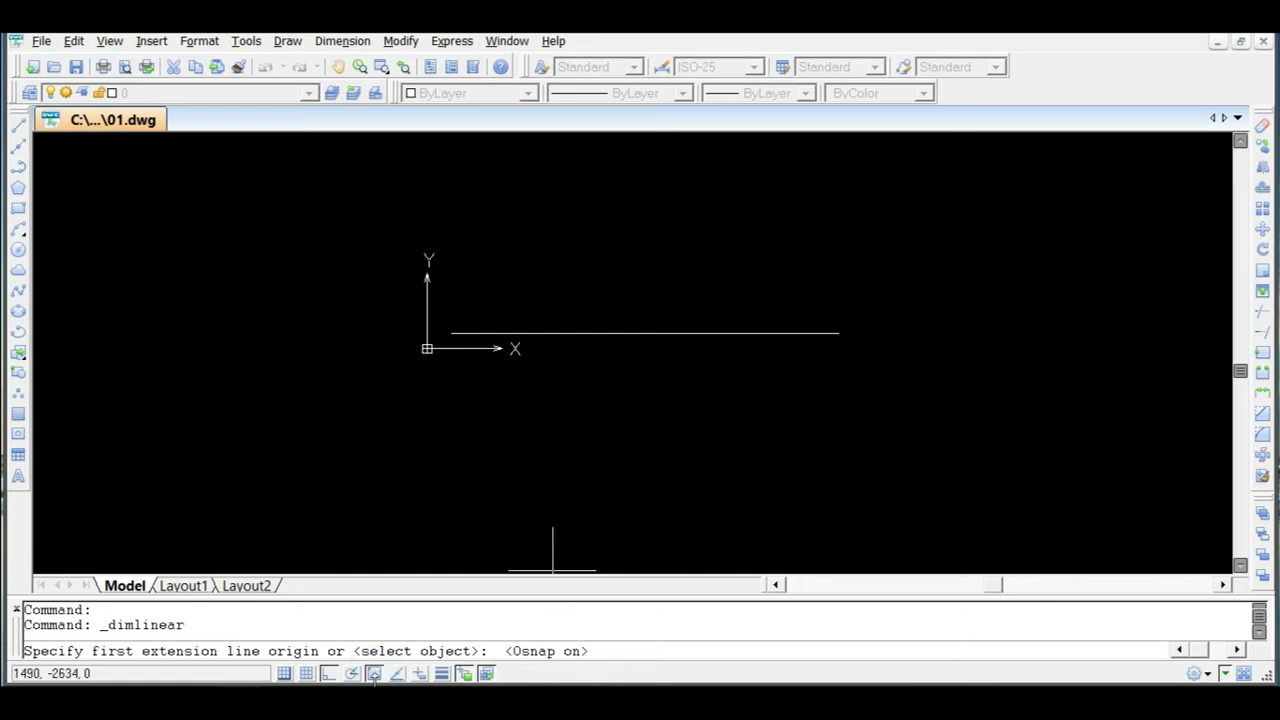
{"action": "right_click", "coordinate": [376, 674]}
{"action": "left_click", "coordinate": [431, 660]}
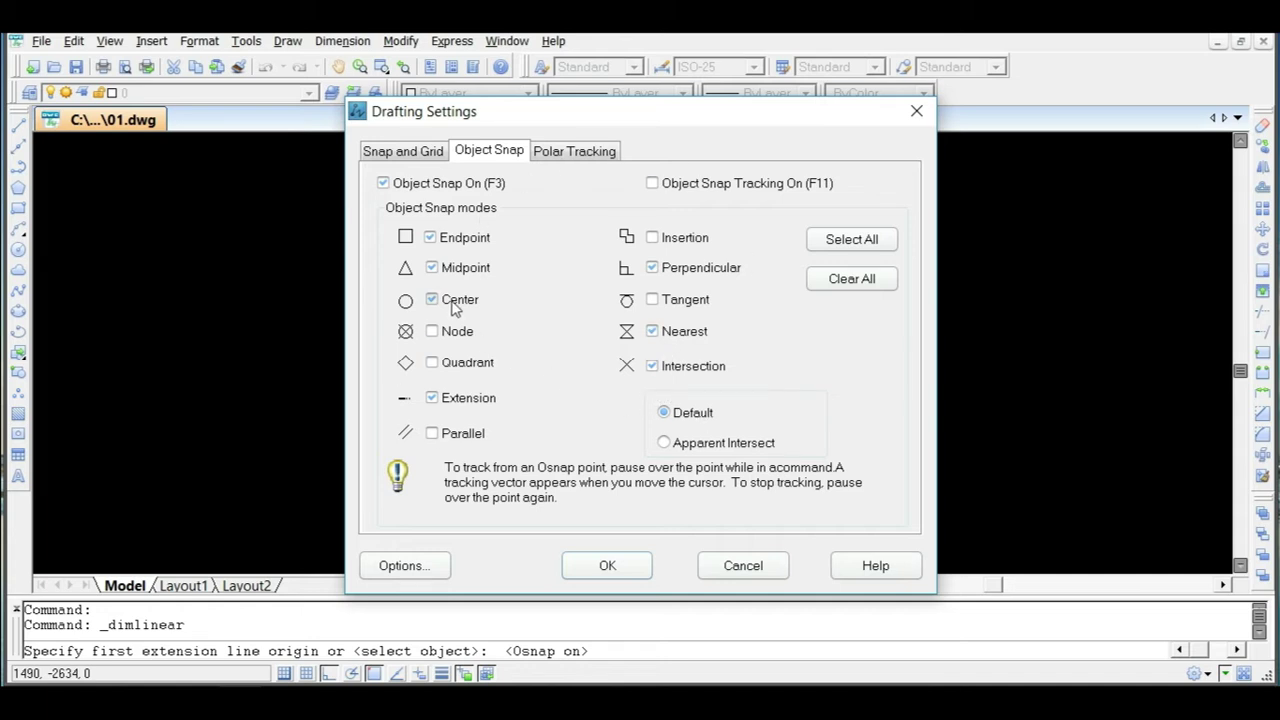
{"action": "left_click", "coordinate": [614, 564]}
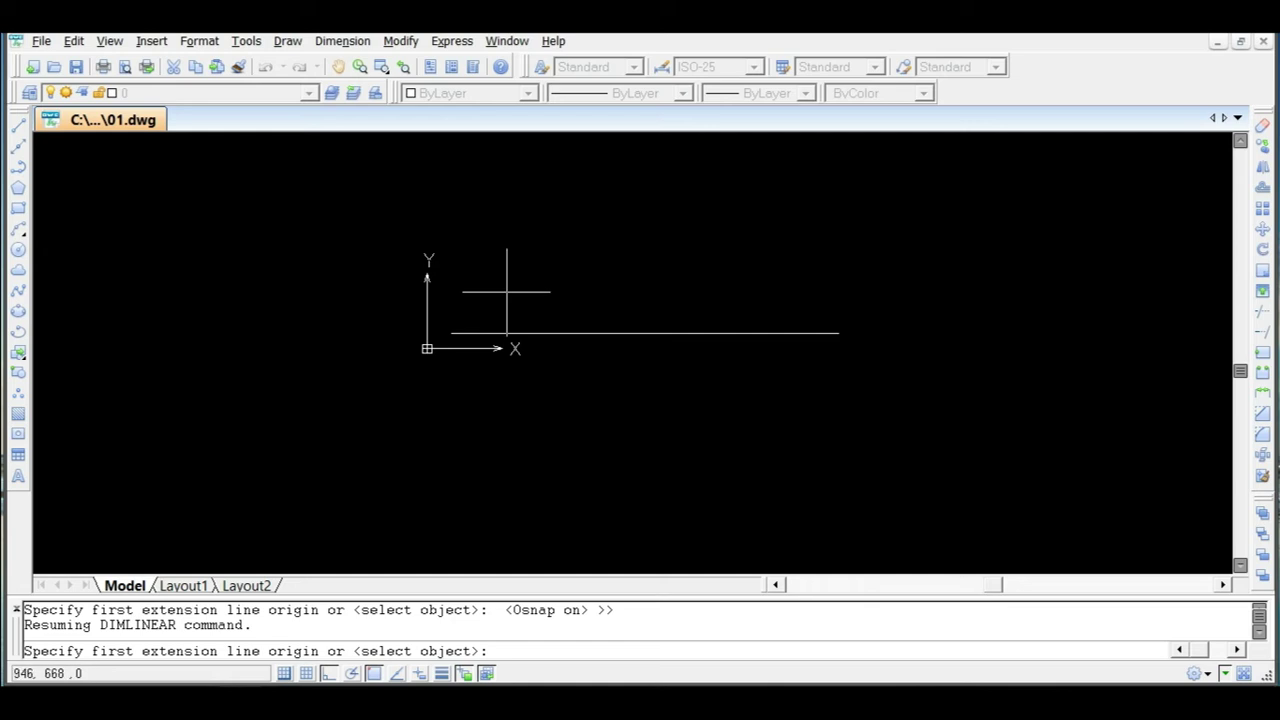
Dimension the line's length from endpoint to endpoint, placing the dimension line just below it.
{"action": "left_click", "coordinate": [451, 333]}
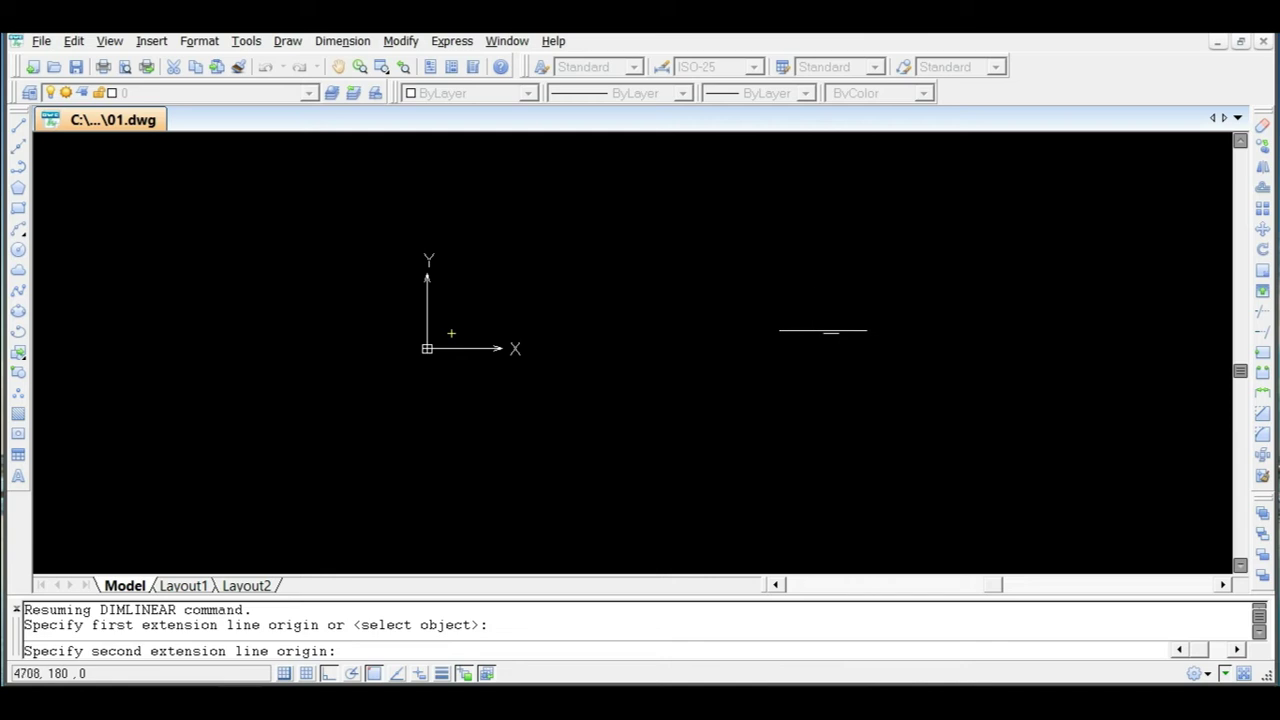
{"action": "left_click", "coordinate": [838, 333]}
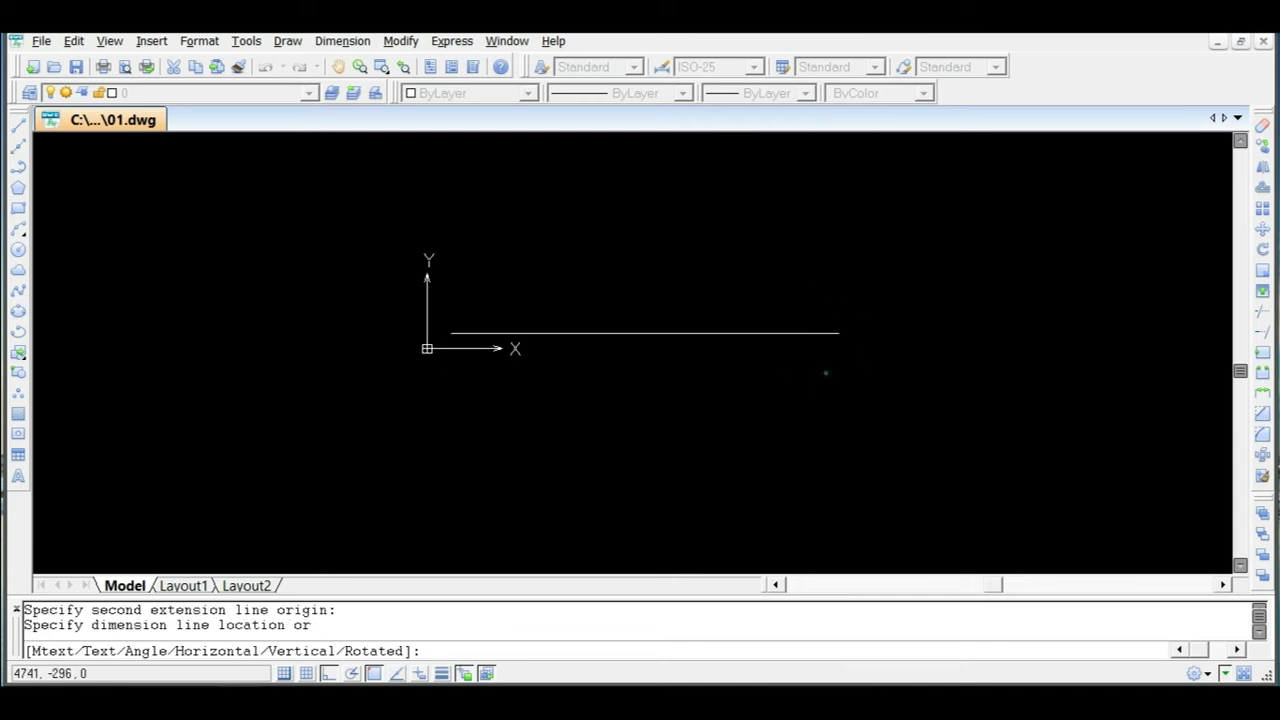
{"action": "left_click", "coordinate": [826, 373]}
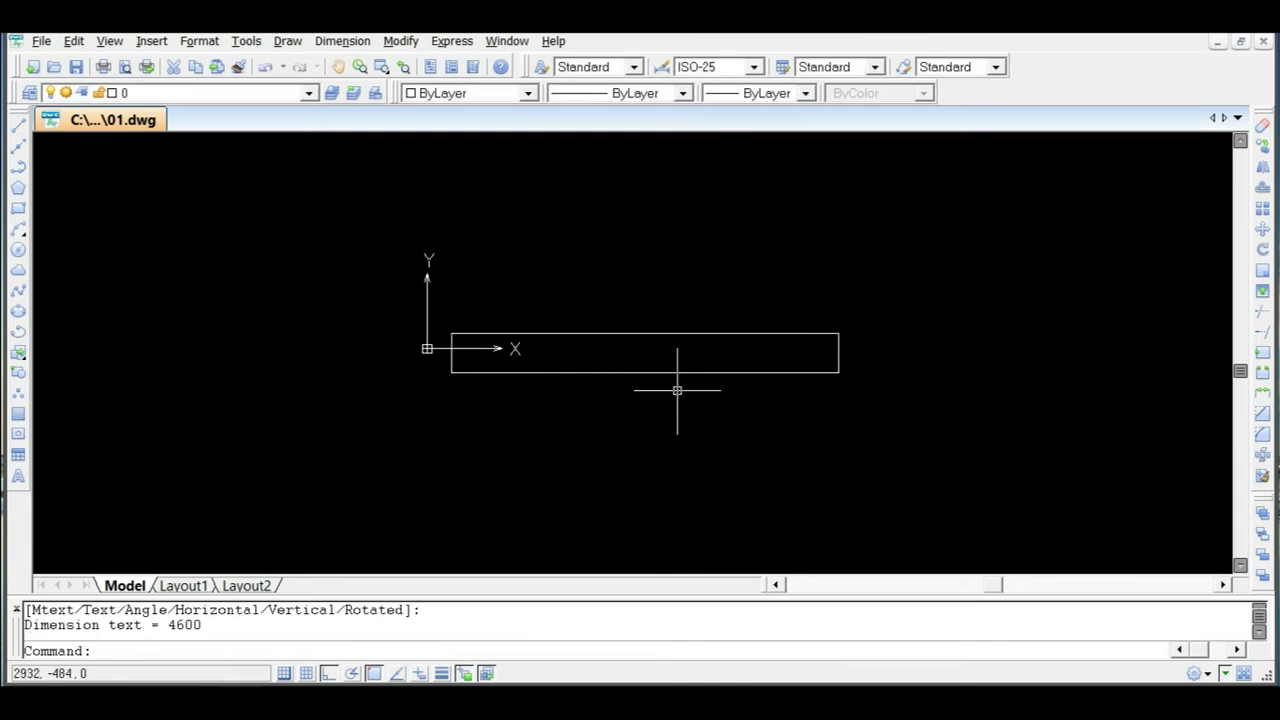
{"action": "scroll", "coordinate": [506, 369], "scroll_direction": "up", "scroll_amount": 1}
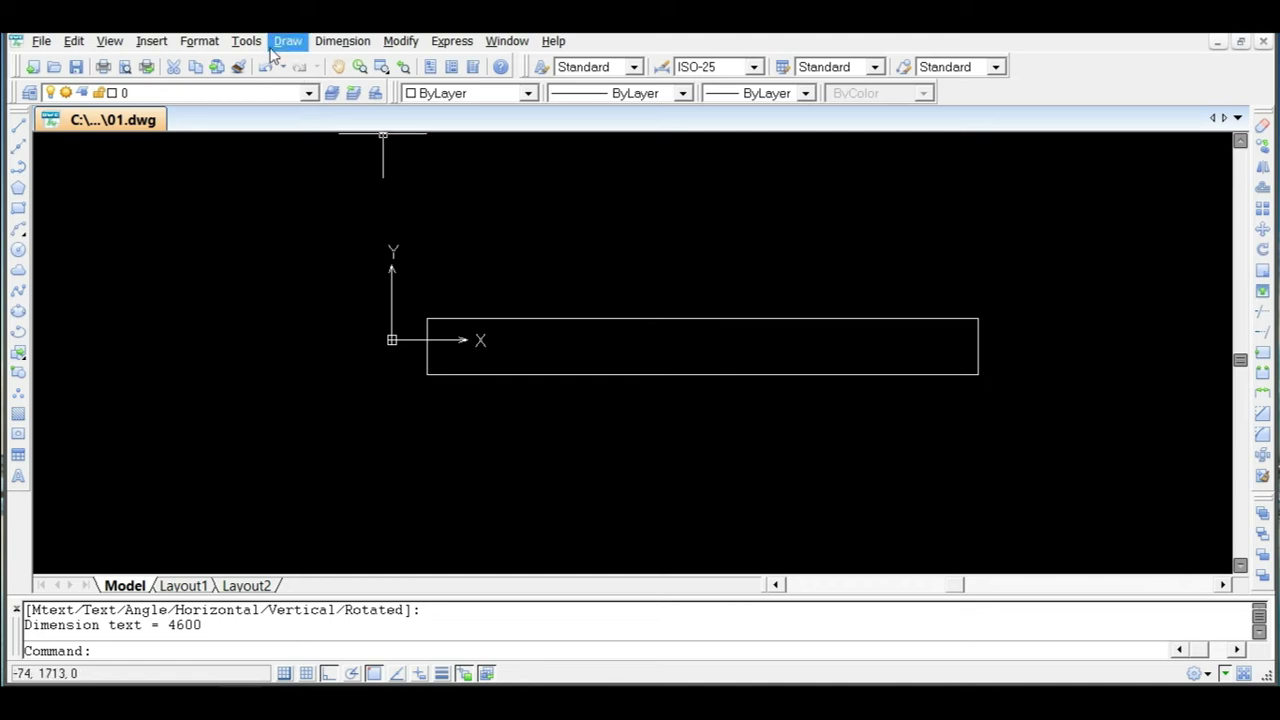
{"action": "left_click", "coordinate": [212, 44]}
{"action": "left_click", "coordinate": [258, 174]}
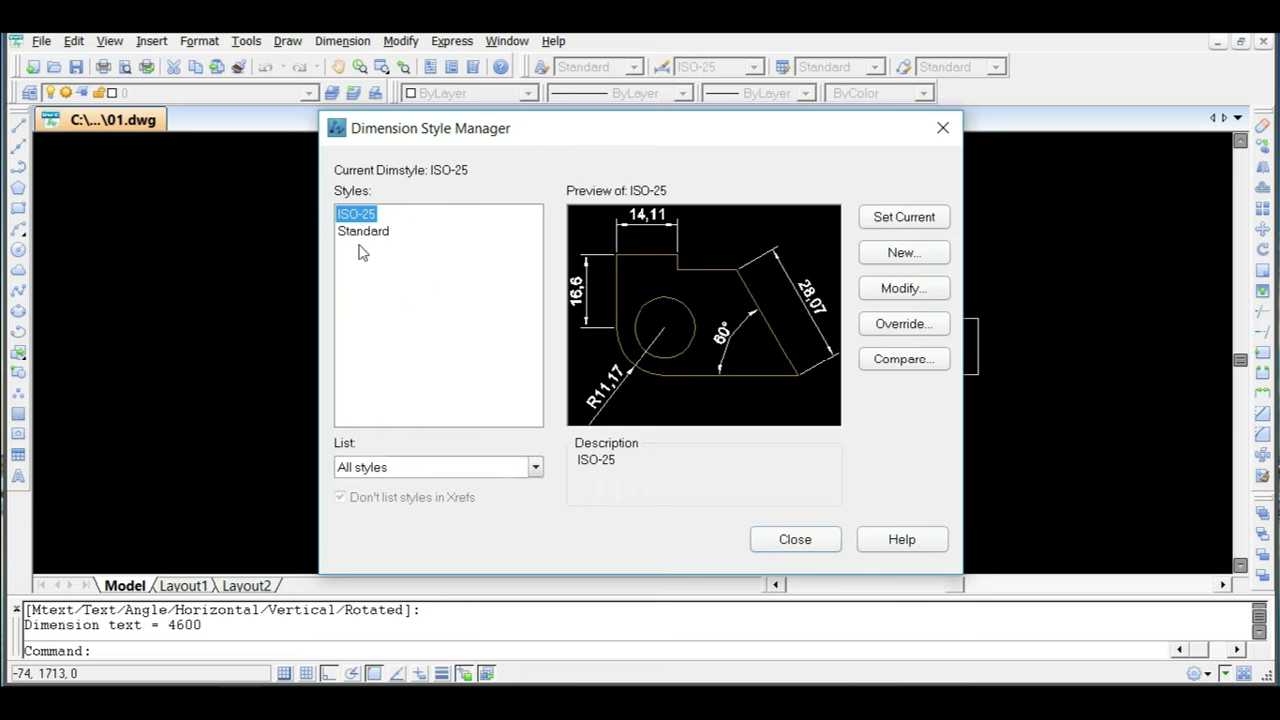
{"action": "left_click", "coordinate": [943, 128]}
Select the dimension below the line and open the ISO-25 dimension style for modification.
{"action": "left_click", "coordinate": [822, 374]}
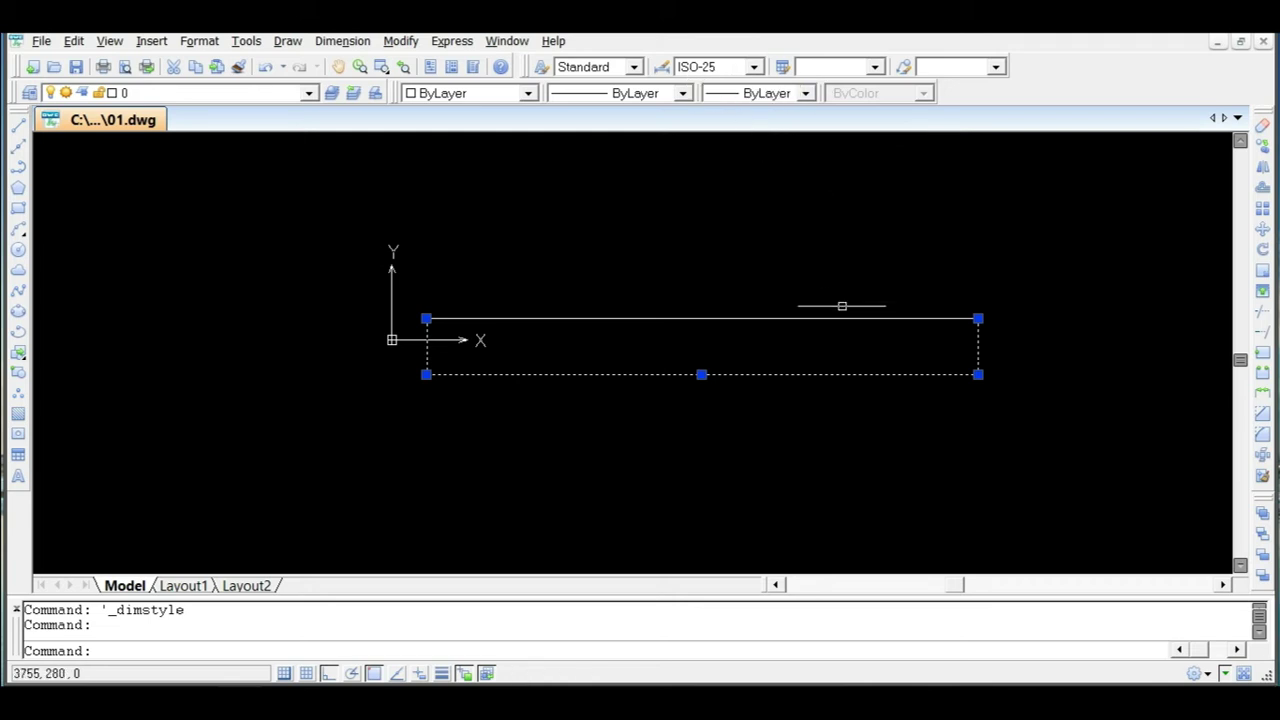
{"action": "left_click", "coordinate": [670, 72]}
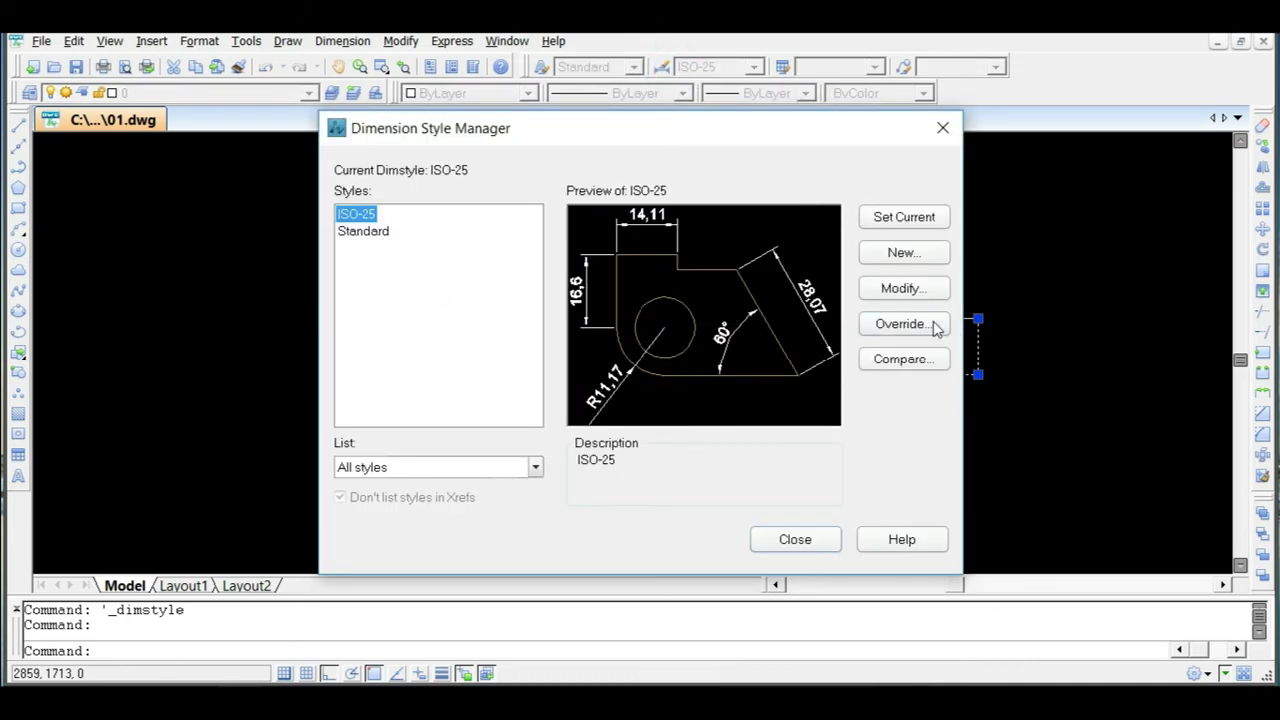
{"action": "left_click", "coordinate": [925, 292]}
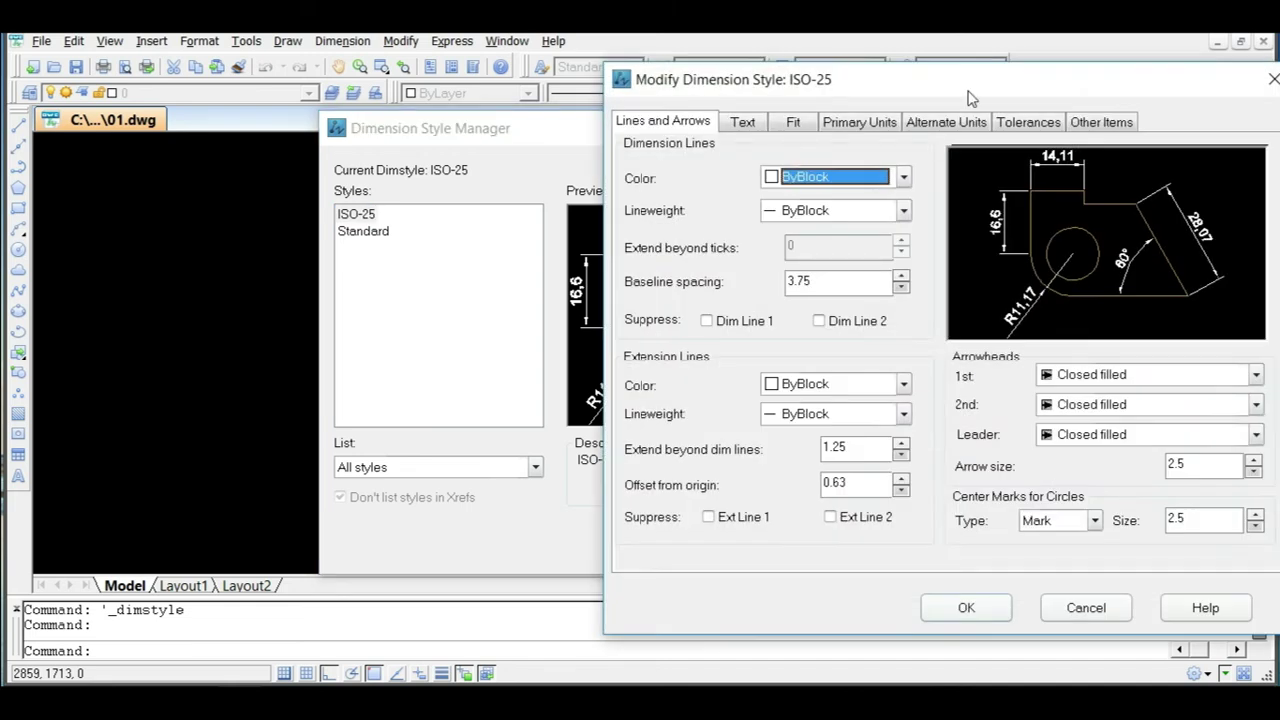
{"action": "left_click_drag", "start_coordinate": [971, 79], "coordinate": [643, 59]}
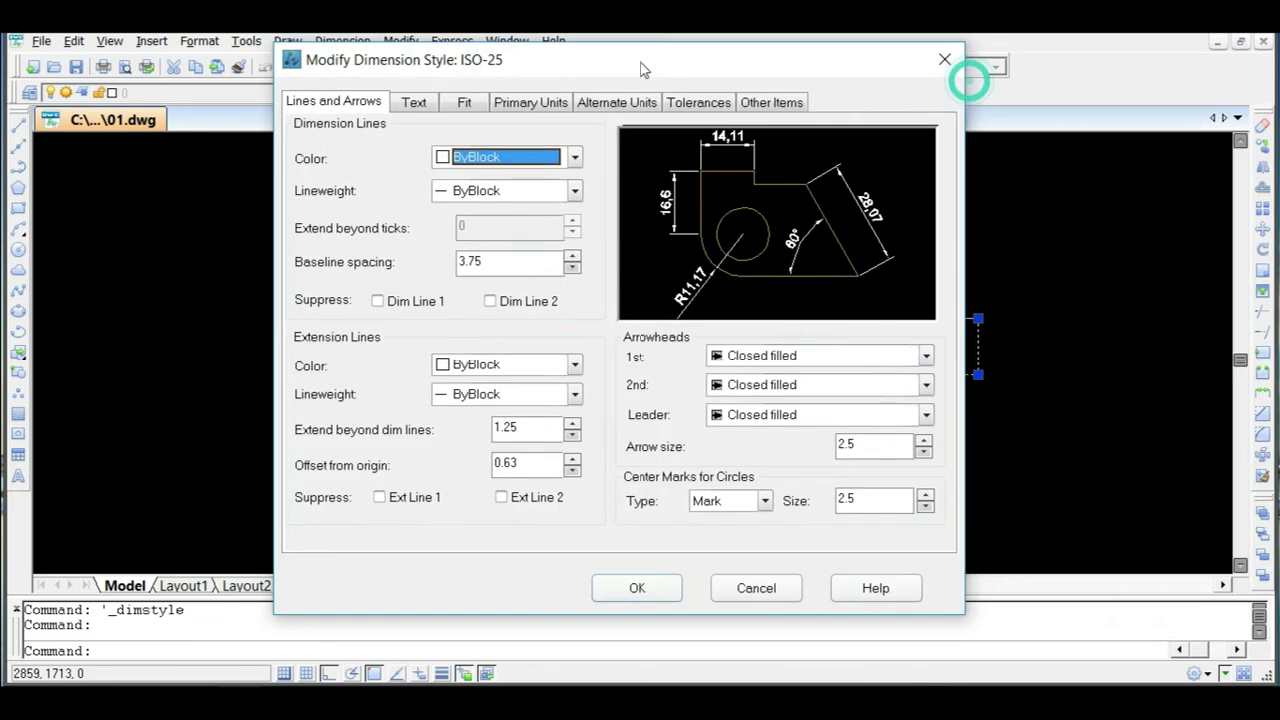
Review the ISO-25 style's text, fit, primary and alternate units, tolerance and other settings, ending at its lines and arrows settings.
{"action": "left_click", "coordinate": [410, 104]}
{"action": "left_click", "coordinate": [462, 104]}
{"action": "left_click", "coordinate": [524, 103]}
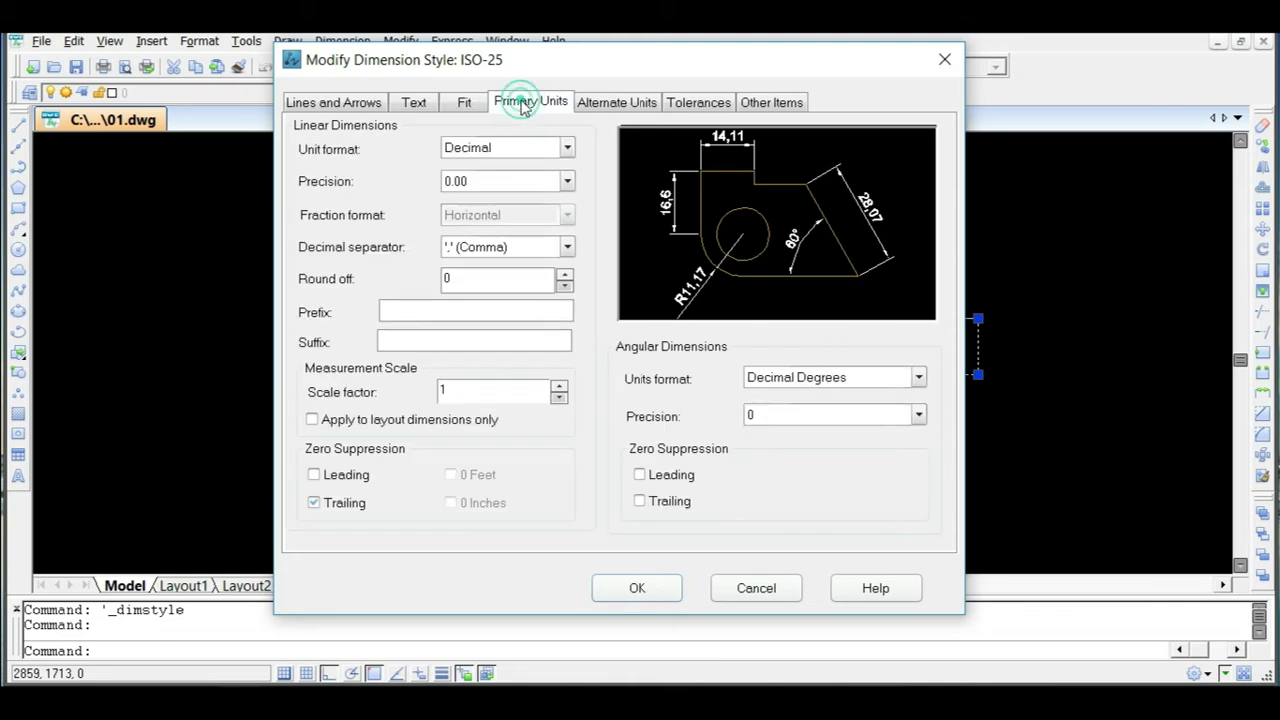
{"action": "left_click", "coordinate": [632, 103]}
{"action": "left_click", "coordinate": [706, 104]}
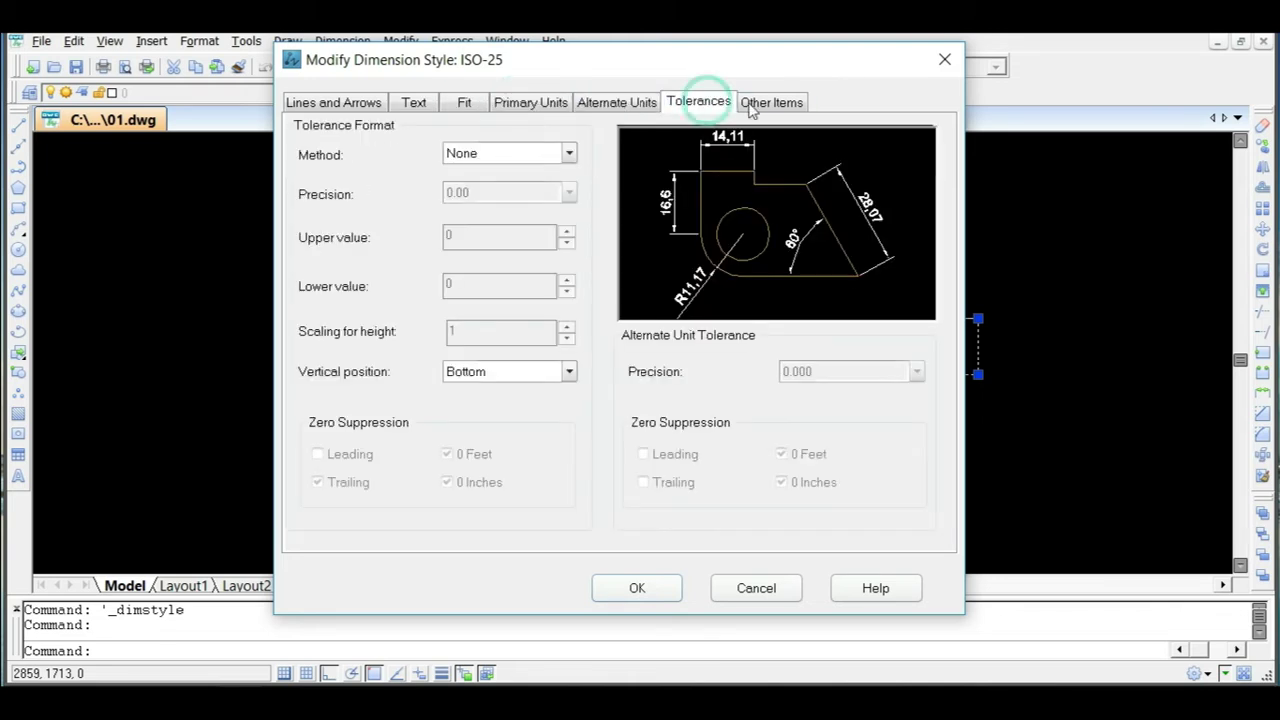
{"action": "left_click", "coordinate": [792, 104]}
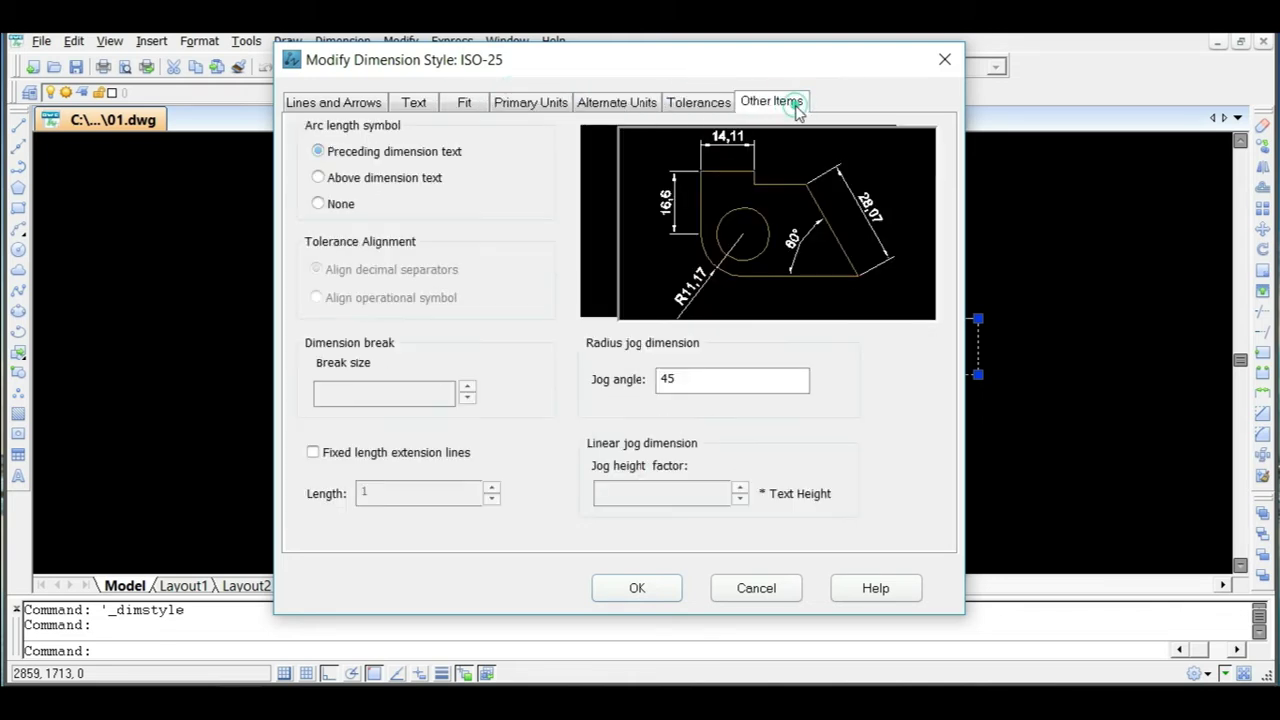
{"action": "left_click", "coordinate": [350, 103]}
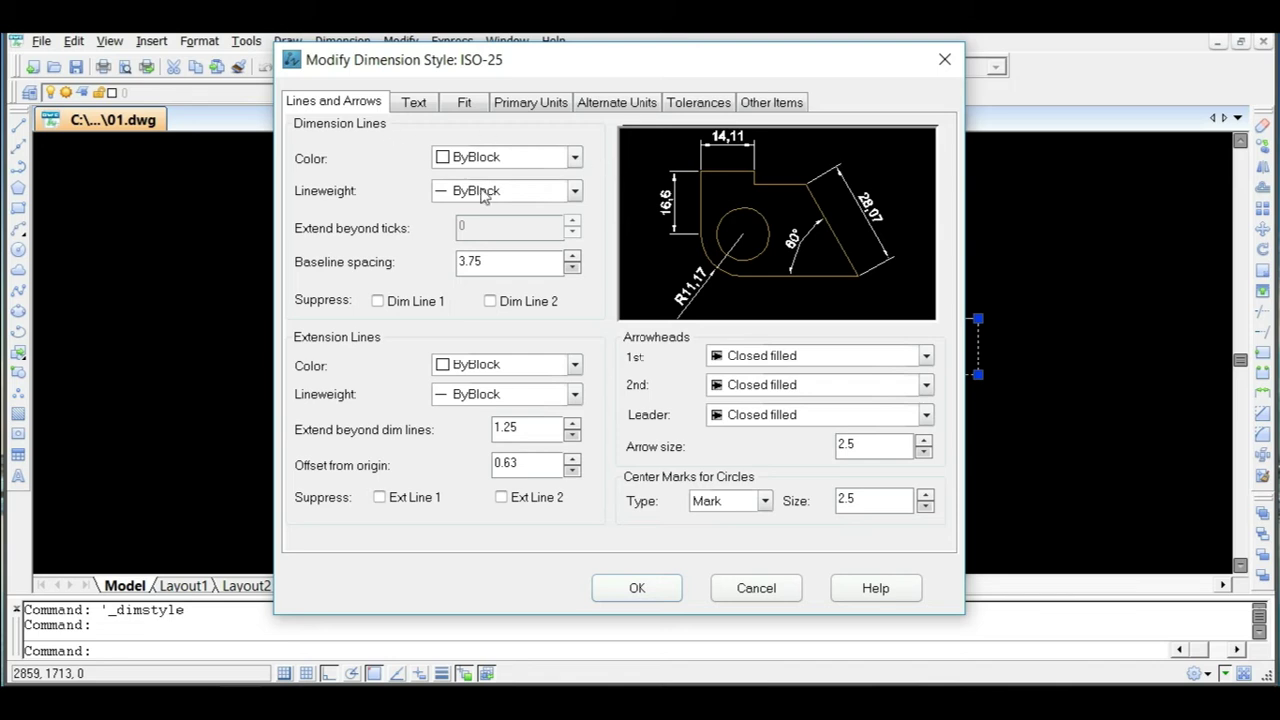
Set the style's baseline spacing, extension beyond dimension lines, offset from origin and arrow size to 300 each.
{"action": "left_click", "coordinate": [501, 263]}
{"action": "left_click_drag", "start_coordinate": [501, 263], "coordinate": [437, 268]}
{"action": "left_click_drag", "start_coordinate": [518, 267], "coordinate": [444, 264]}
{"action": "type", "text": "3"}
{"action": "left_click", "coordinate": [530, 428]}
{"action": "left_click_drag", "start_coordinate": [530, 428], "coordinate": [441, 423]}
{"action": "type", "text": "300"}
{"action": "double_click", "coordinate": [549, 462]}
{"action": "type", "text": "300"}
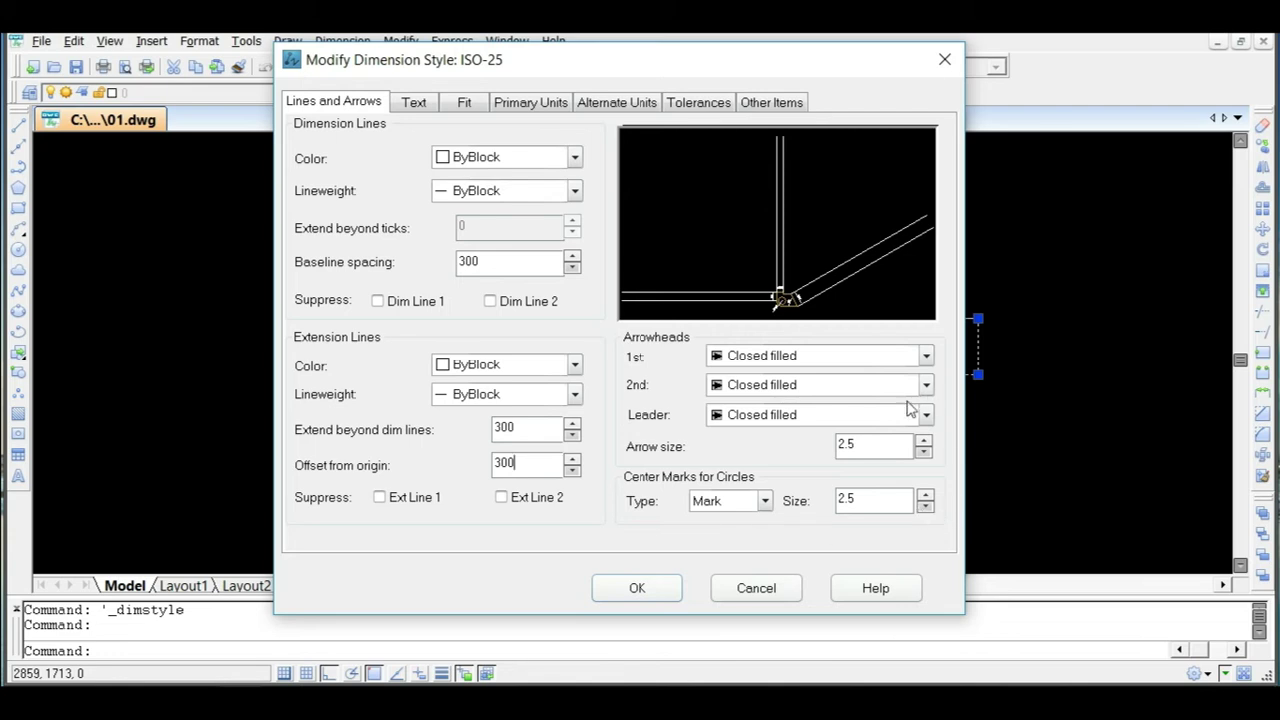
{"action": "double_click", "coordinate": [862, 444]}
{"action": "type", "text": "300"}
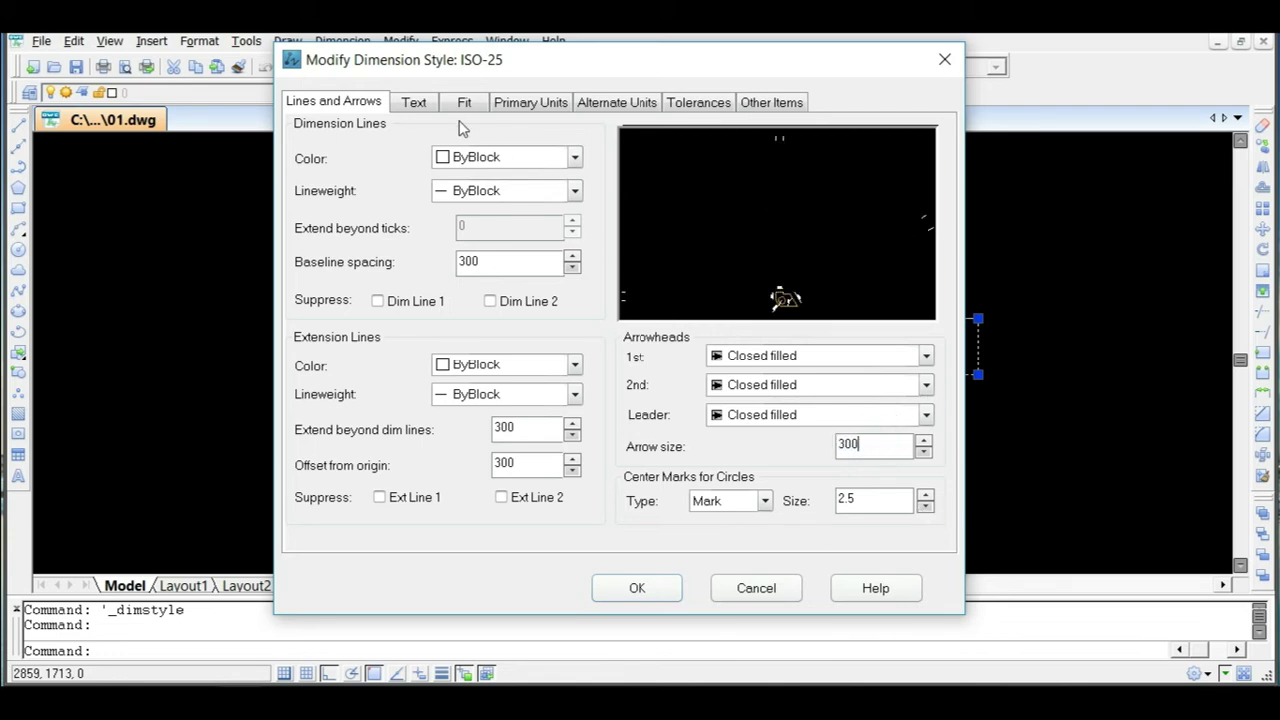
Set the dimension text height to 300 and the text alignment to Horizontal.
{"action": "left_click", "coordinate": [413, 102]}
{"action": "double_click", "coordinate": [506, 265]}
{"action": "type", "text": "300"}
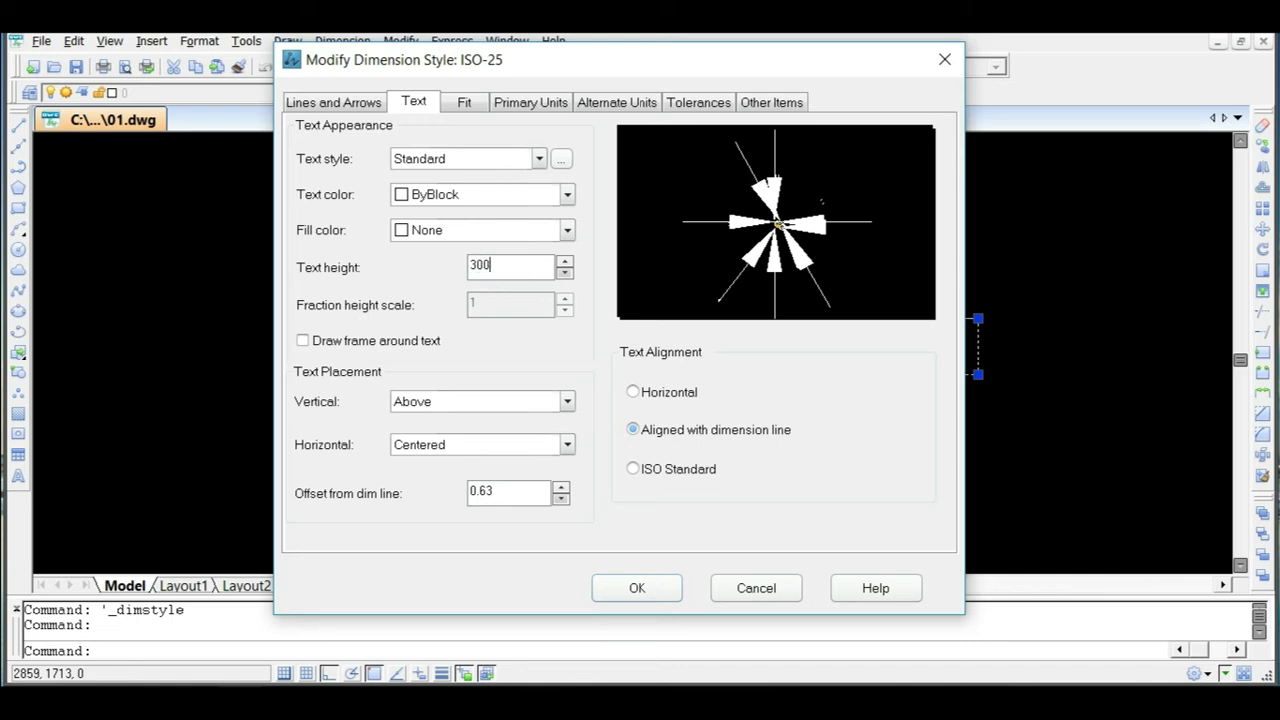
{"action": "left_click", "coordinate": [801, 391]}
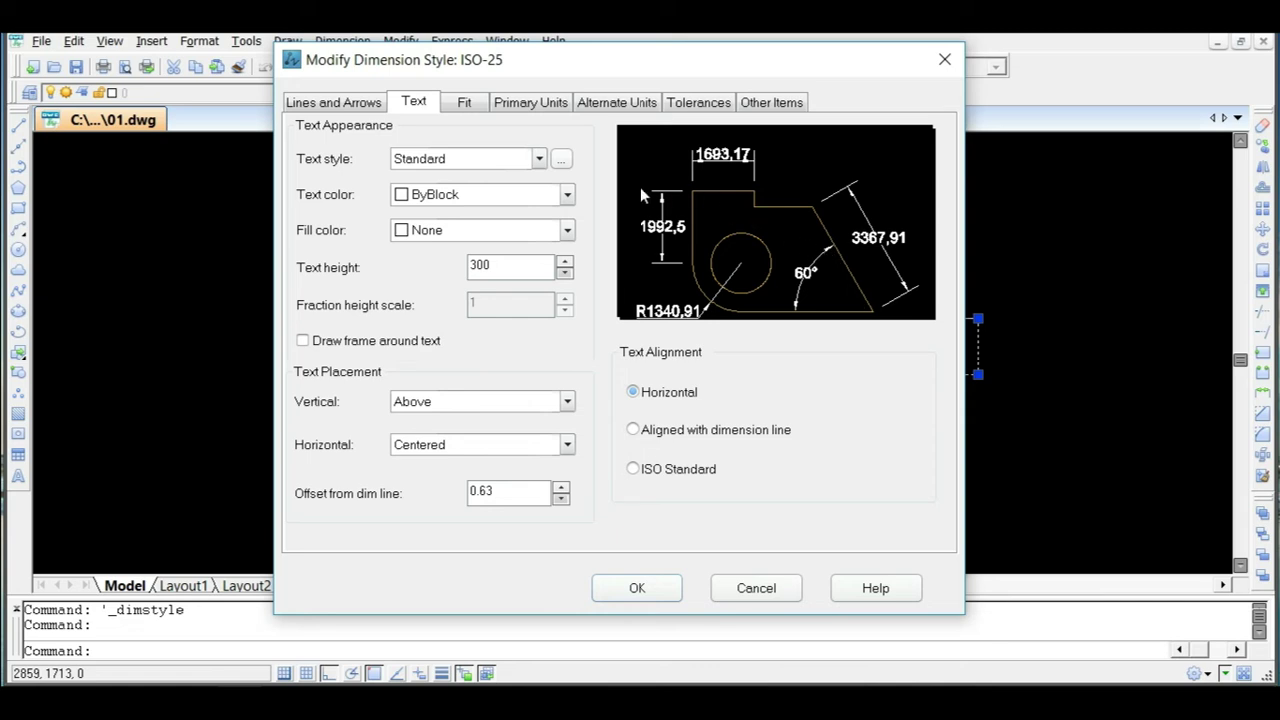
Set the linear dimension precision to 0, accept the changes, make ISO-25 current and close the style manager.
{"action": "left_click", "coordinate": [464, 102]}
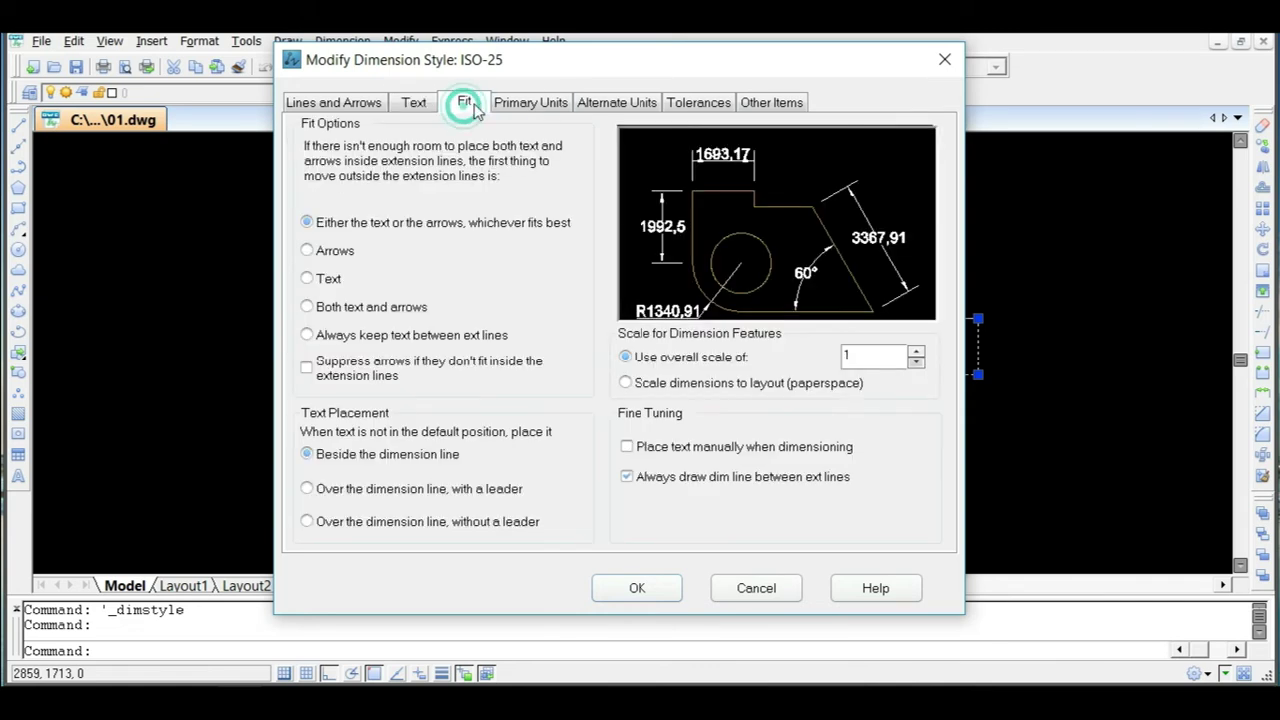
{"action": "left_click", "coordinate": [525, 102]}
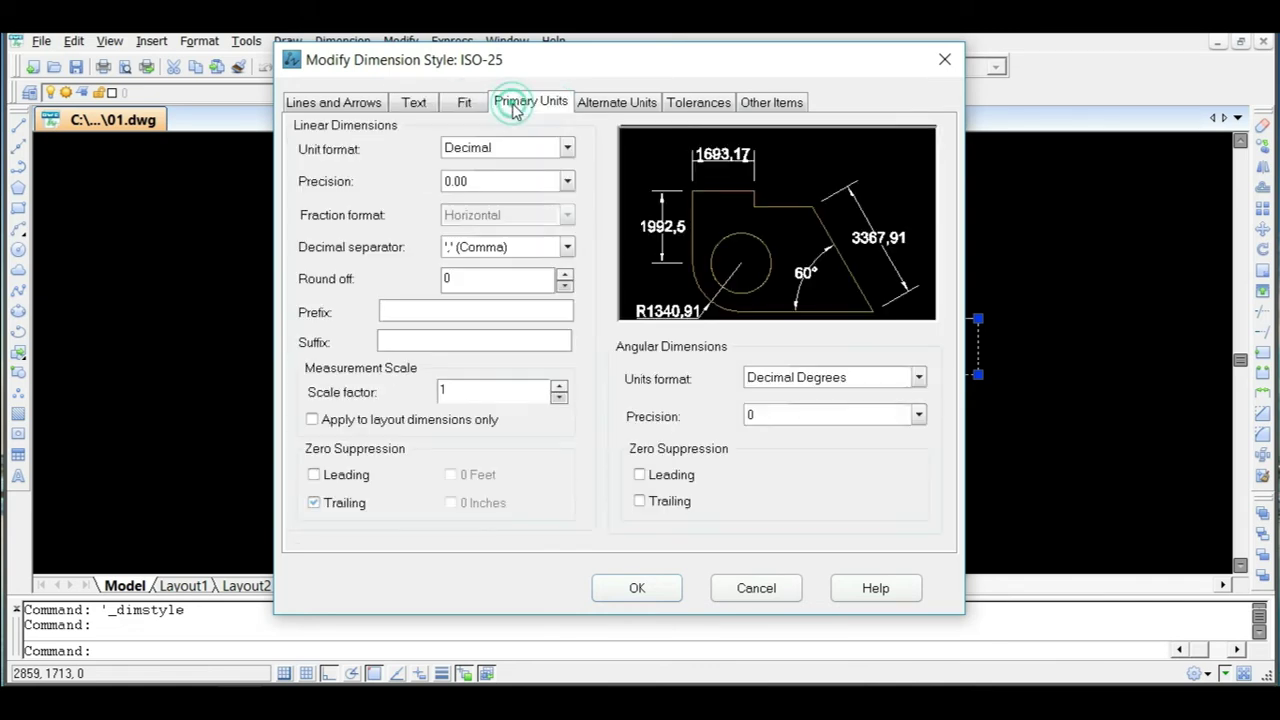
{"action": "left_click", "coordinate": [567, 181]}
{"action": "left_click", "coordinate": [529, 205]}
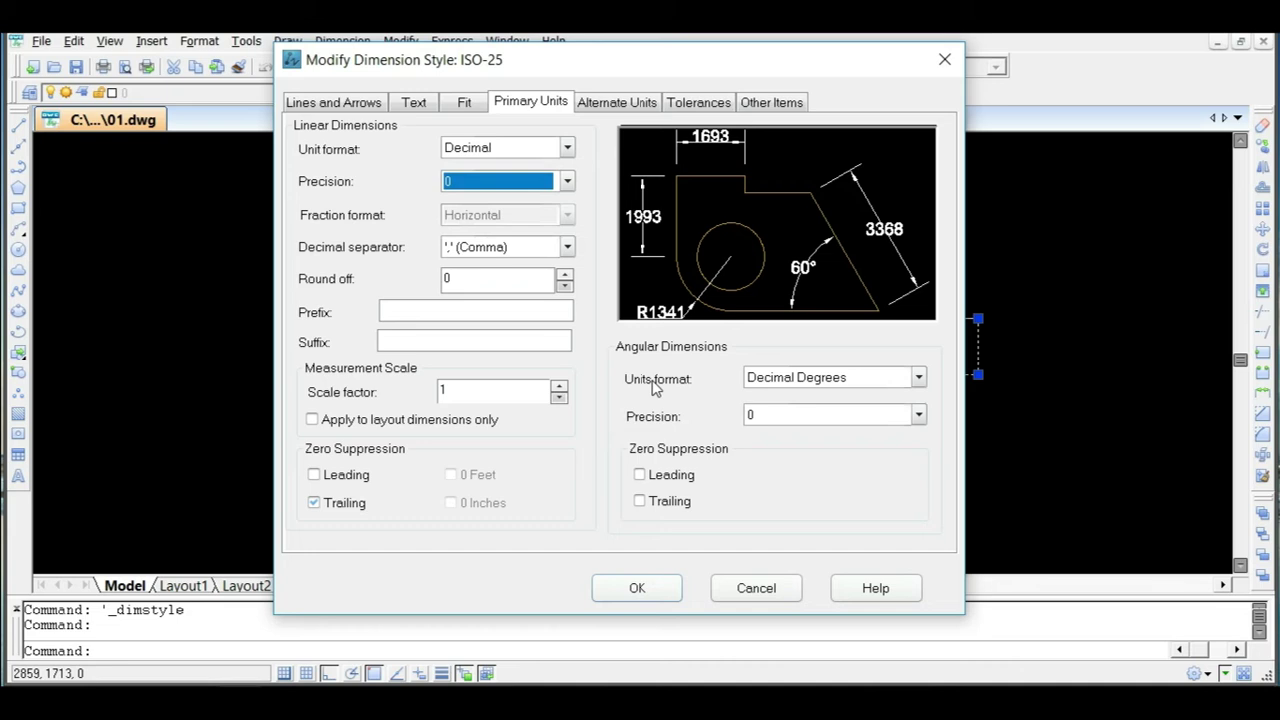
{"action": "left_click", "coordinate": [637, 589]}
{"action": "left_click", "coordinate": [886, 219]}
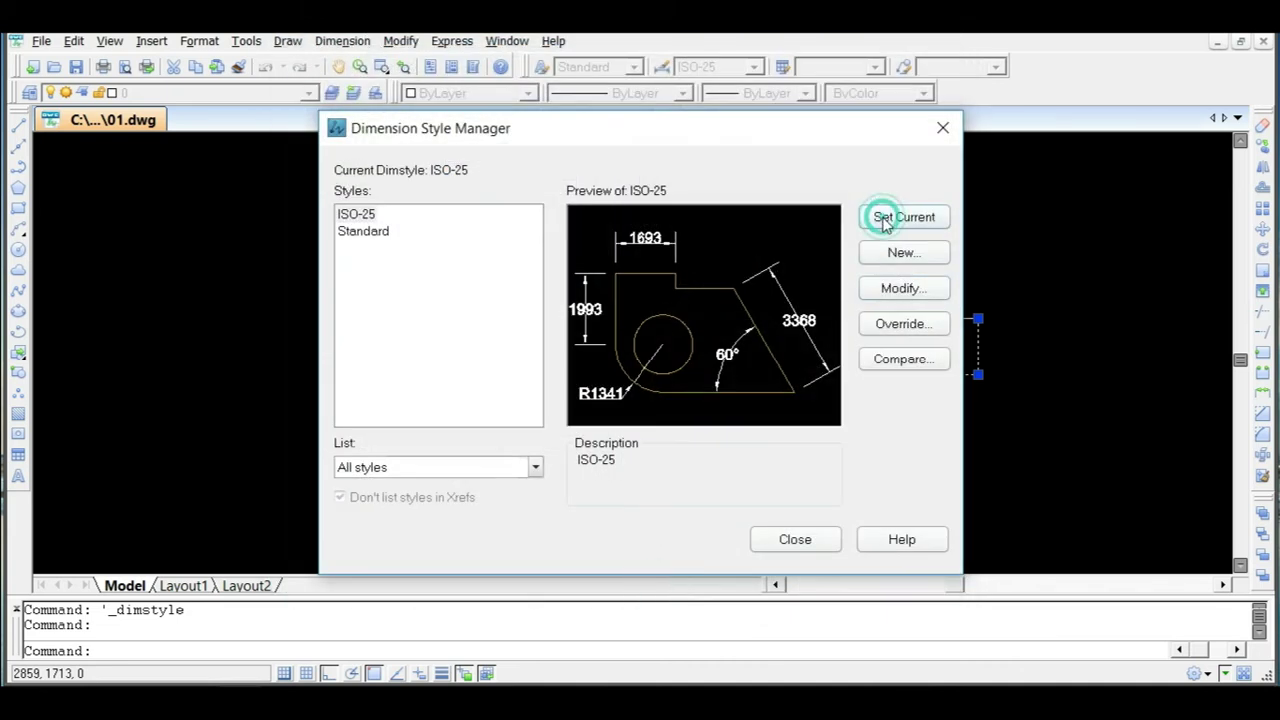
{"action": "left_click", "coordinate": [795, 539]}
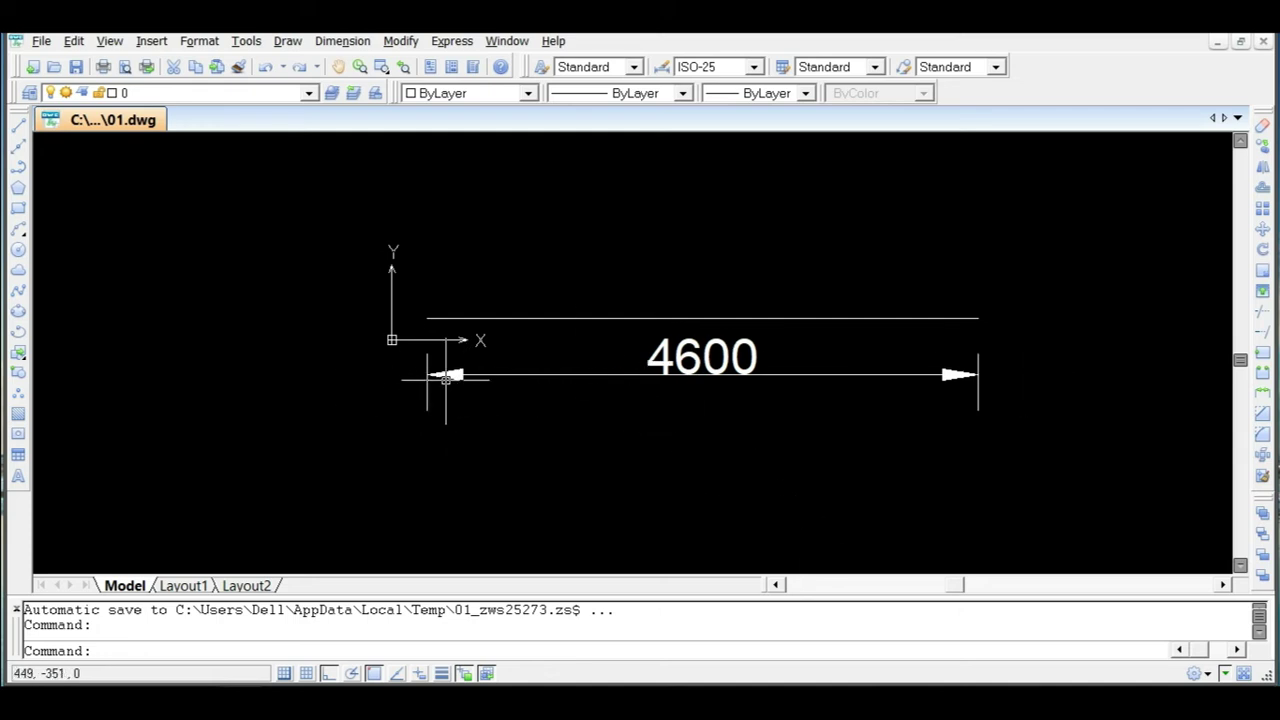
Change the ISO-25 style's first and second arrowheads to Dot small, set the style current and close the manager.
{"action": "left_click", "coordinate": [660, 66]}
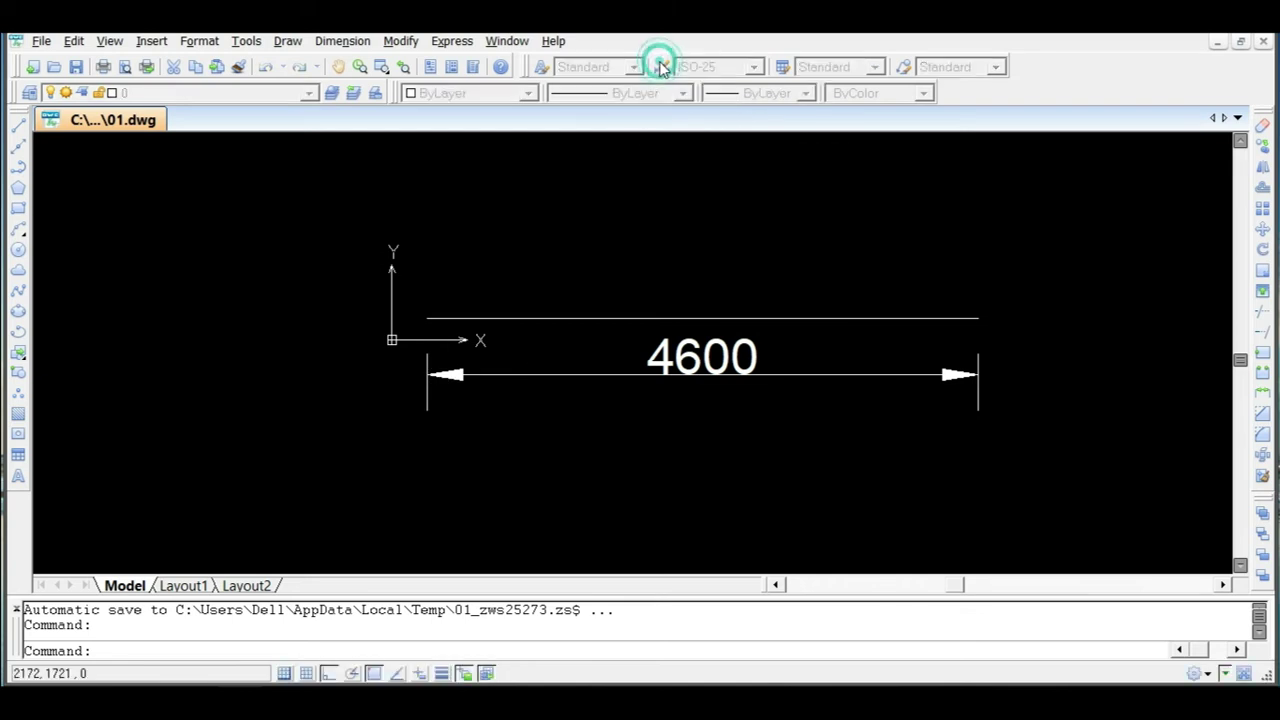
{"action": "left_click", "coordinate": [889, 287]}
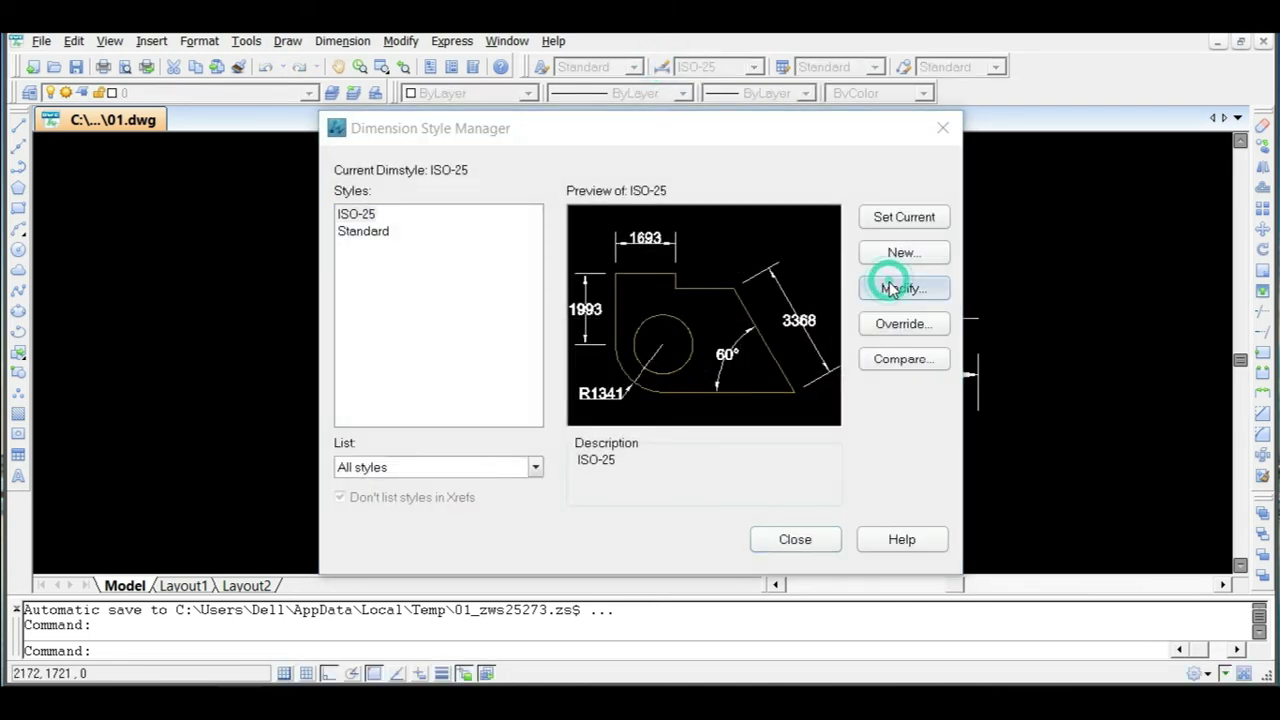
{"action": "left_click", "coordinate": [370, 110]}
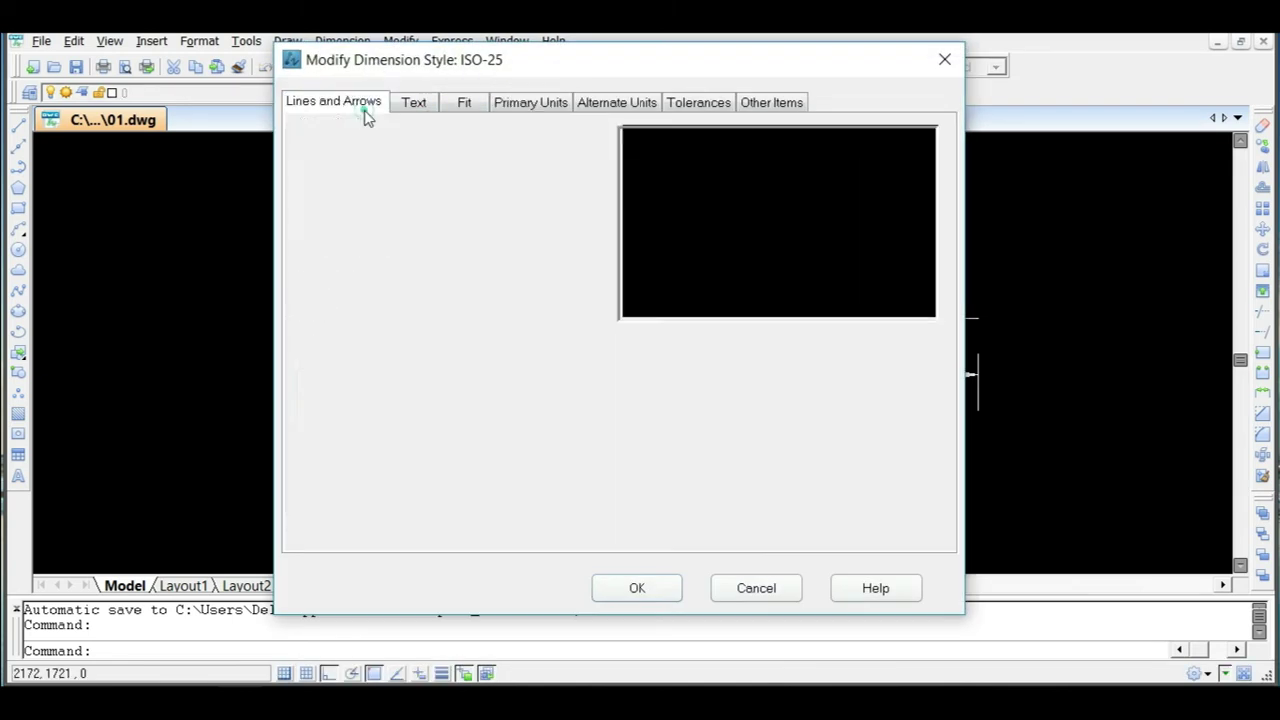
{"action": "left_click", "coordinate": [927, 356]}
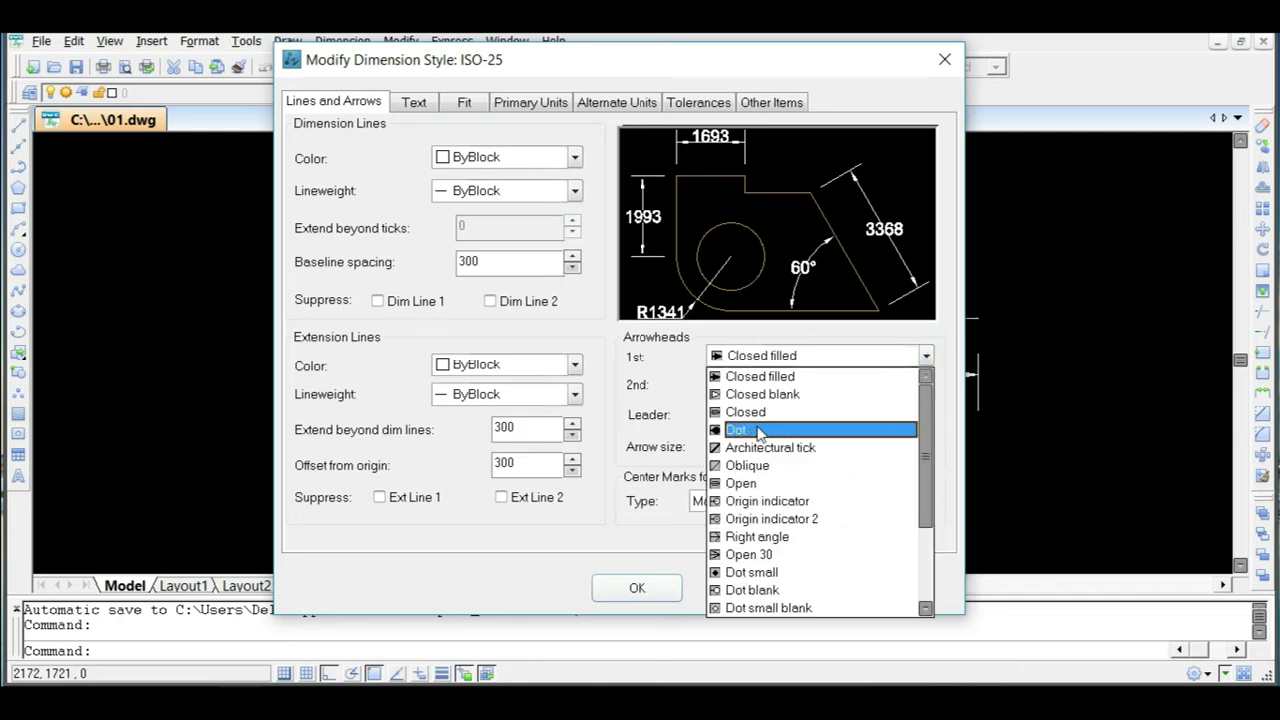
{"action": "left_click", "coordinate": [760, 572]}
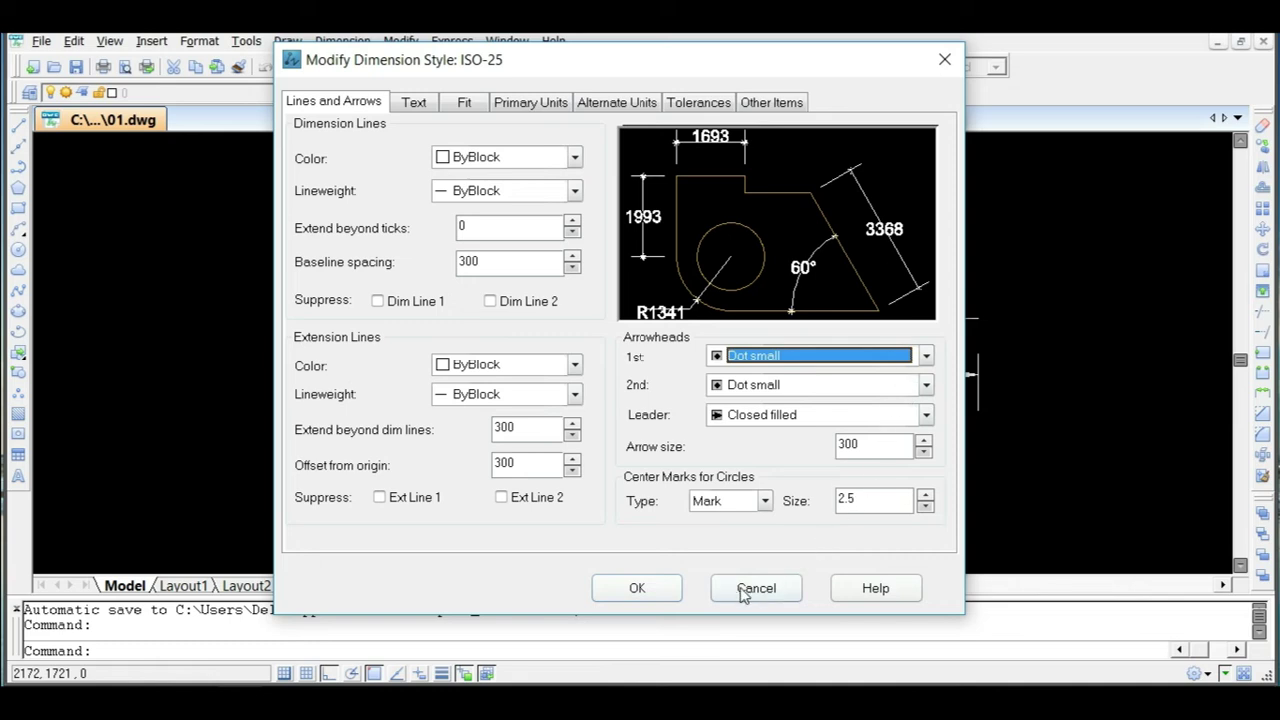
{"action": "left_click", "coordinate": [656, 590]}
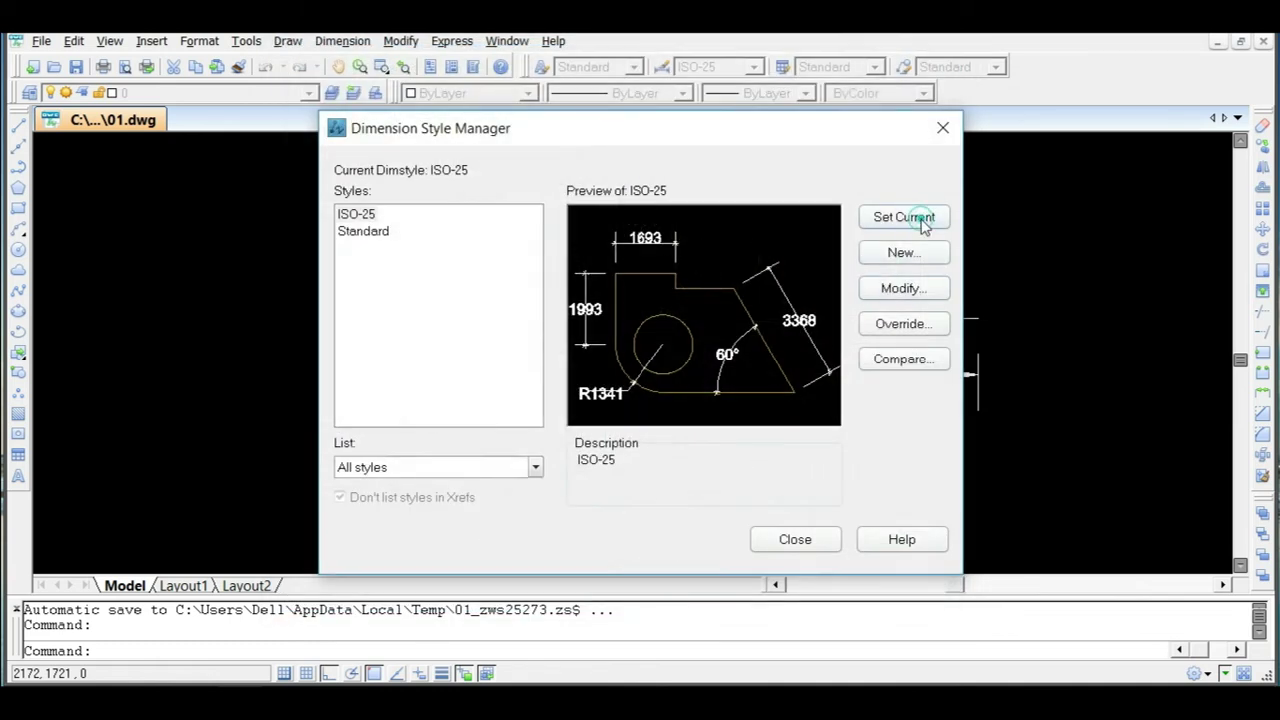
{"action": "left_click", "coordinate": [808, 539]}
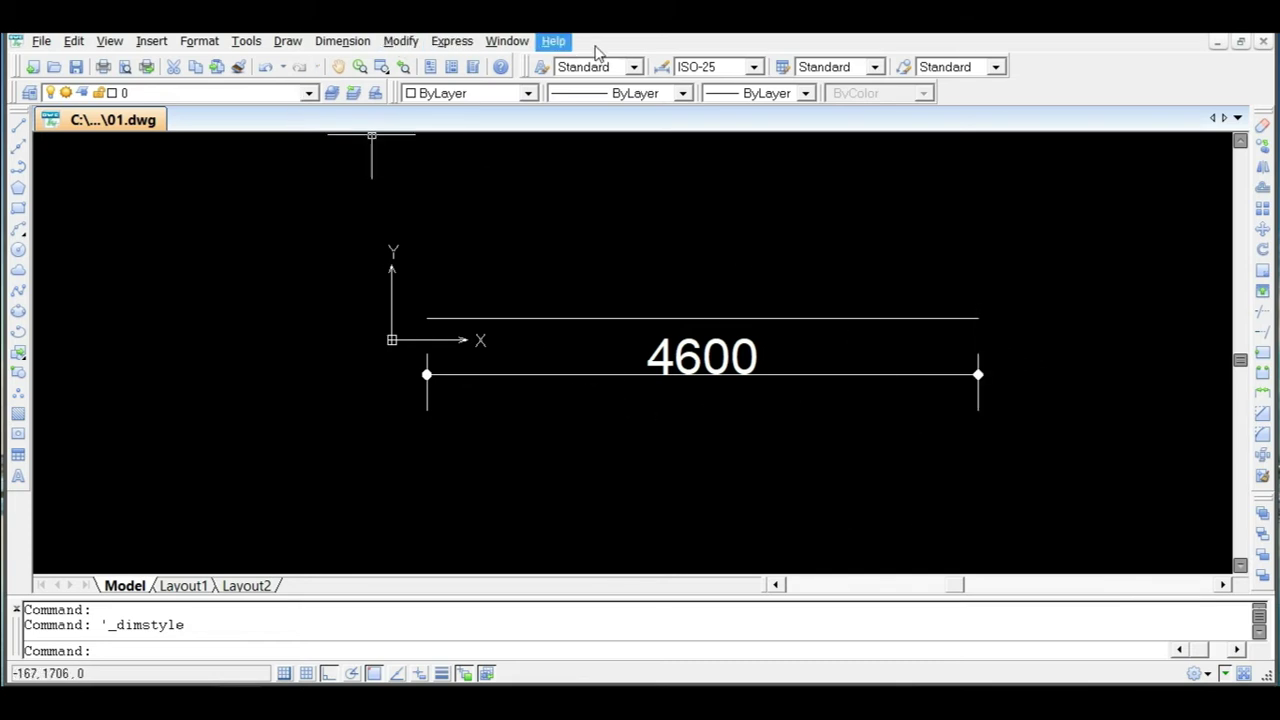
Modify the ISO-25 style to suppress extension lines 1 and 2.
{"action": "left_click", "coordinate": [660, 70]}
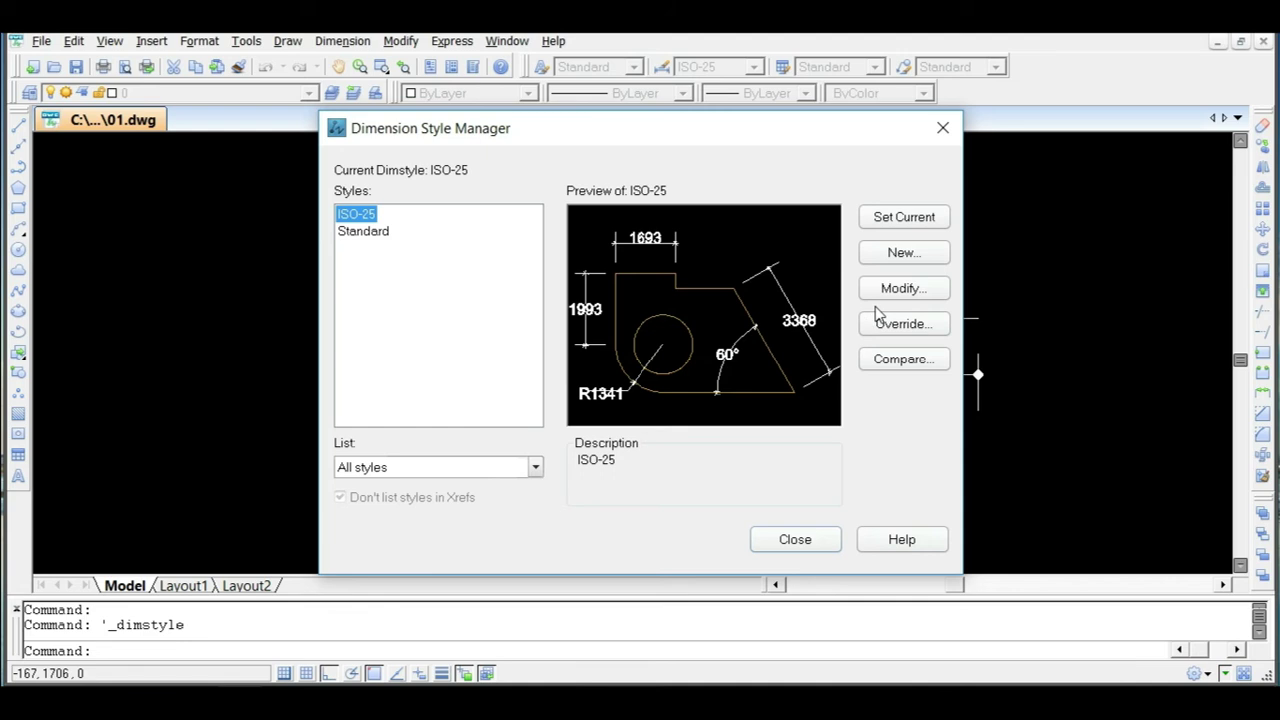
{"action": "left_click", "coordinate": [900, 290]}
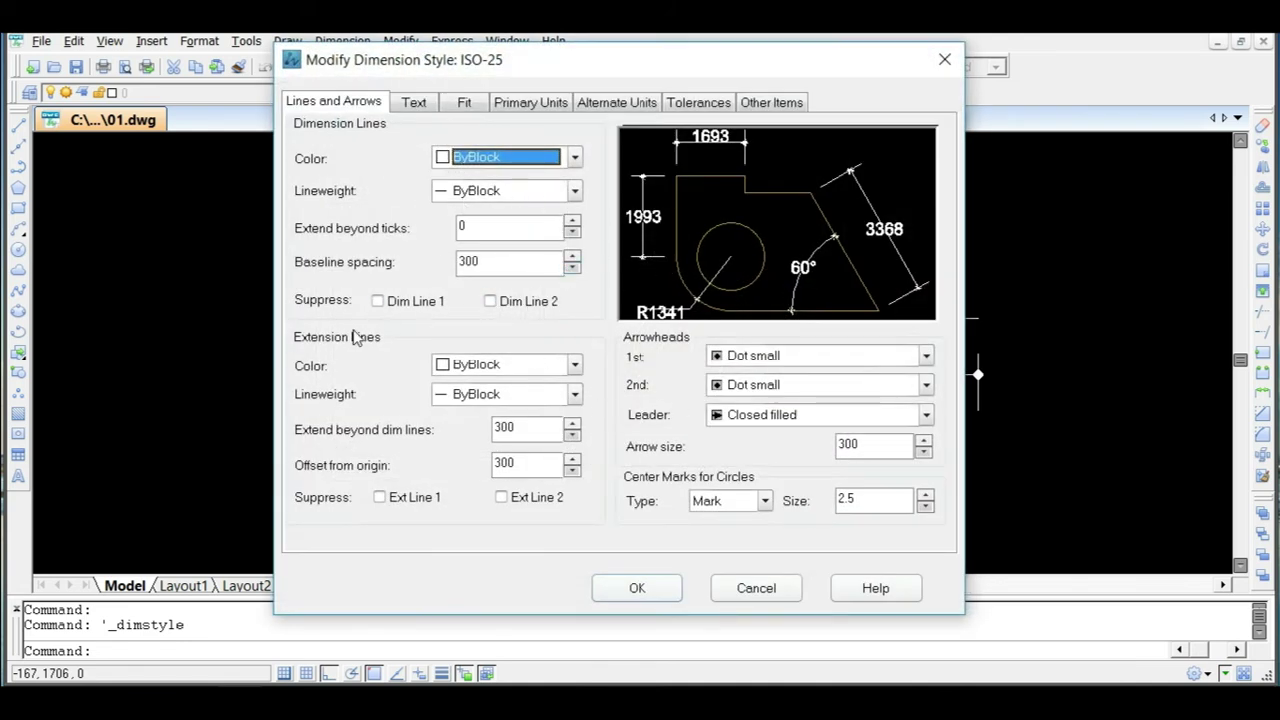
{"action": "left_click", "coordinate": [379, 498]}
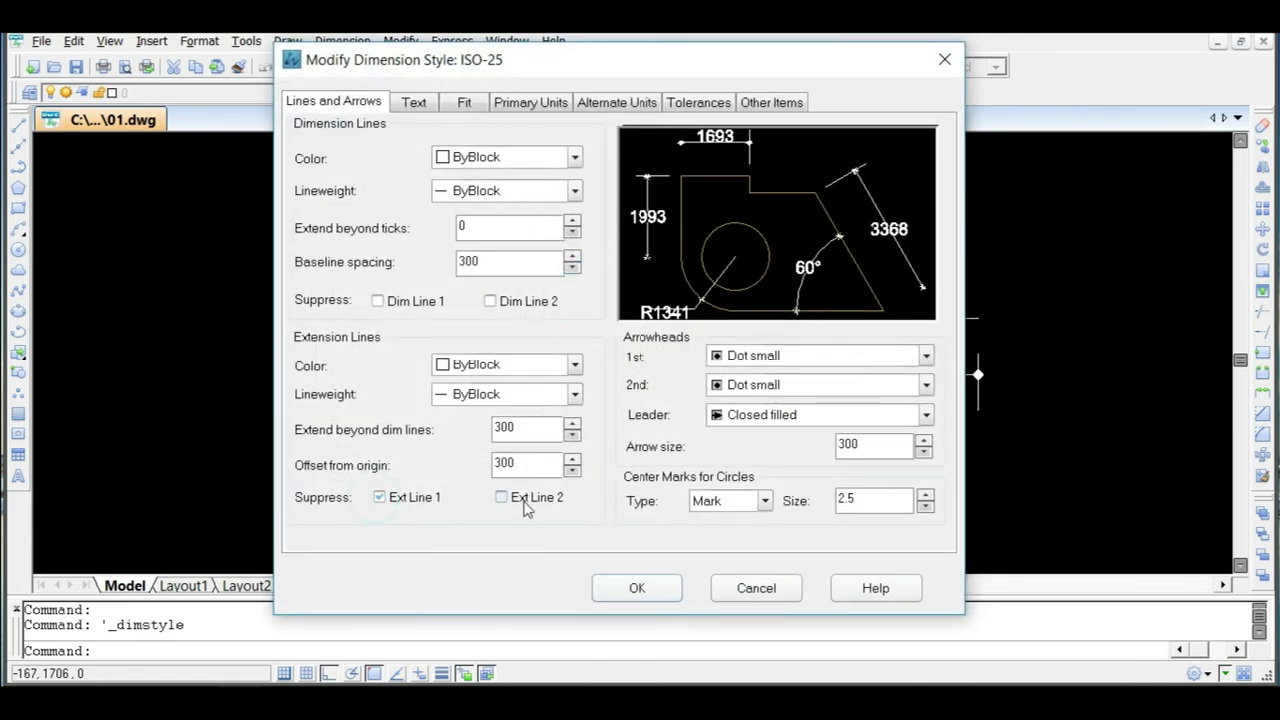
{"action": "left_click", "coordinate": [501, 497]}
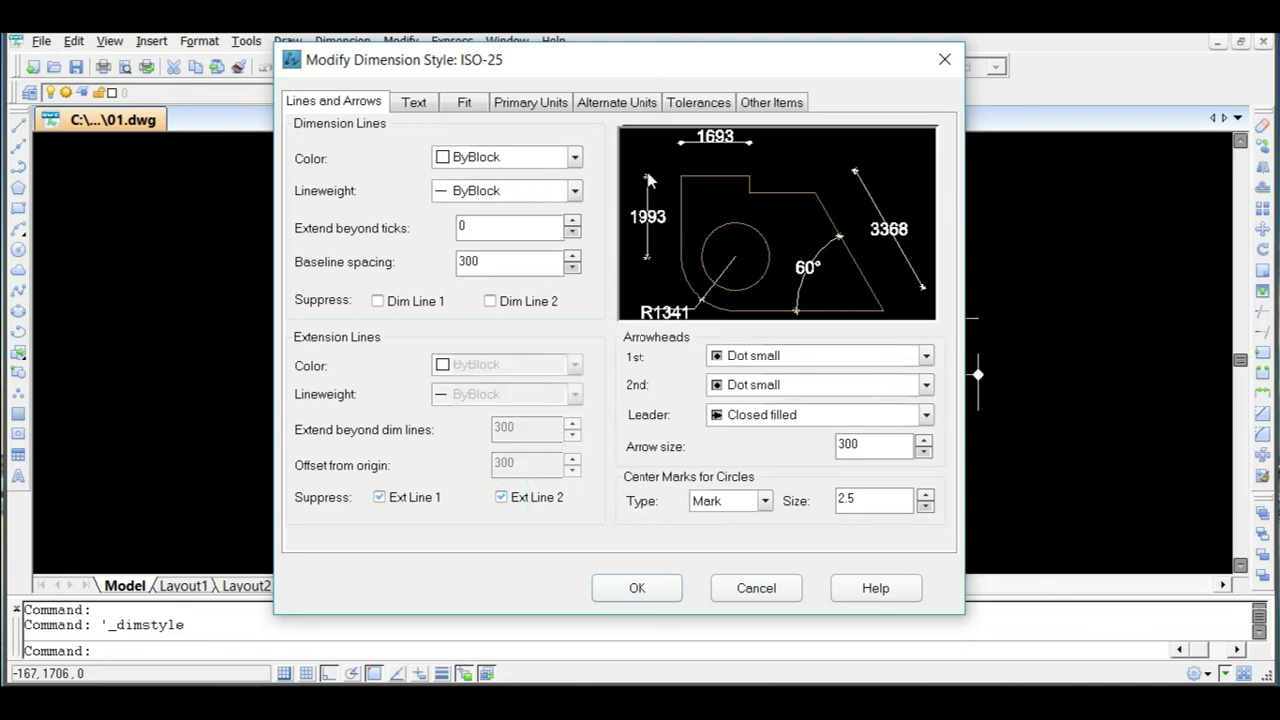
Turn suppression of both extension lines off and on again to compare the style preview.
{"action": "left_click", "coordinate": [501, 497]}
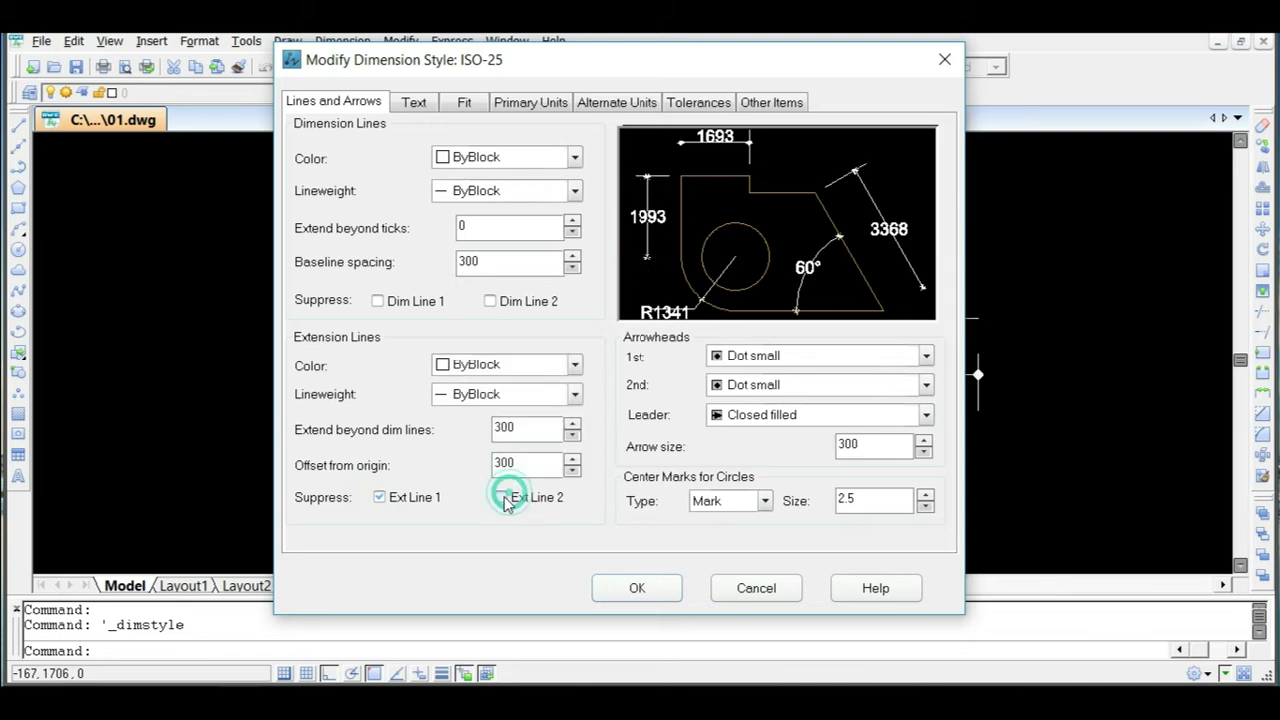
{"action": "left_click", "coordinate": [380, 497]}
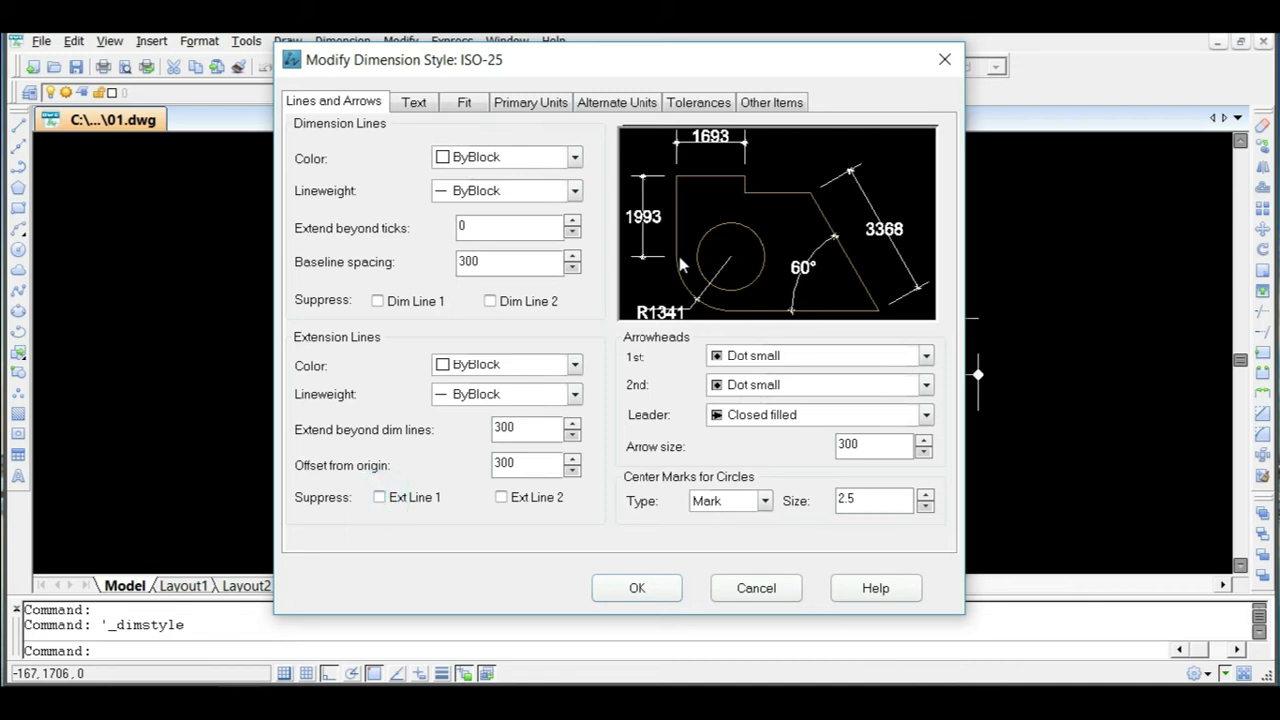
{"action": "left_click", "coordinate": [520, 499]}
{"action": "left_click", "coordinate": [444, 500]}
Accept the ISO-25 changes, set the style current and close the style manager.
{"action": "left_click", "coordinate": [663, 588]}
{"action": "left_click", "coordinate": [916, 212]}
{"action": "left_click", "coordinate": [816, 545]}
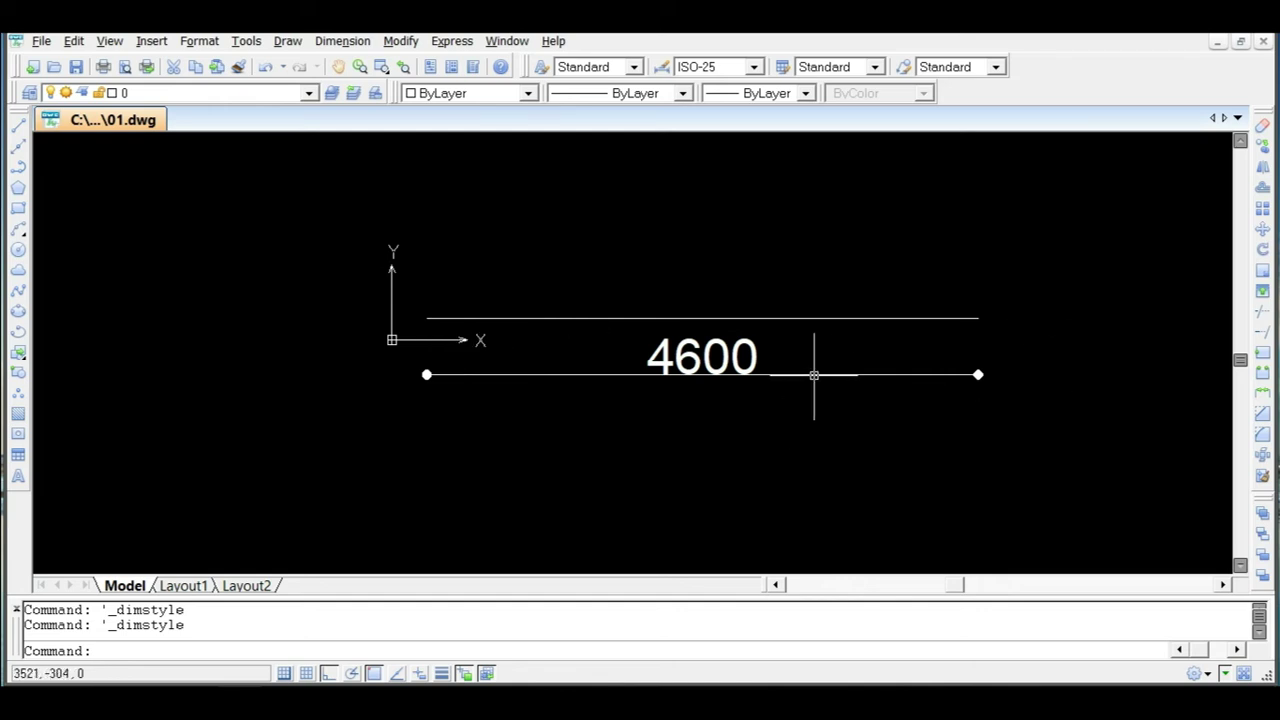
Draw a vertical line 4600 long upward from the right end of the dimensioned base line.
{"action": "scroll", "coordinate": [602, 360], "scroll_direction": "down", "scroll_amount": 2}
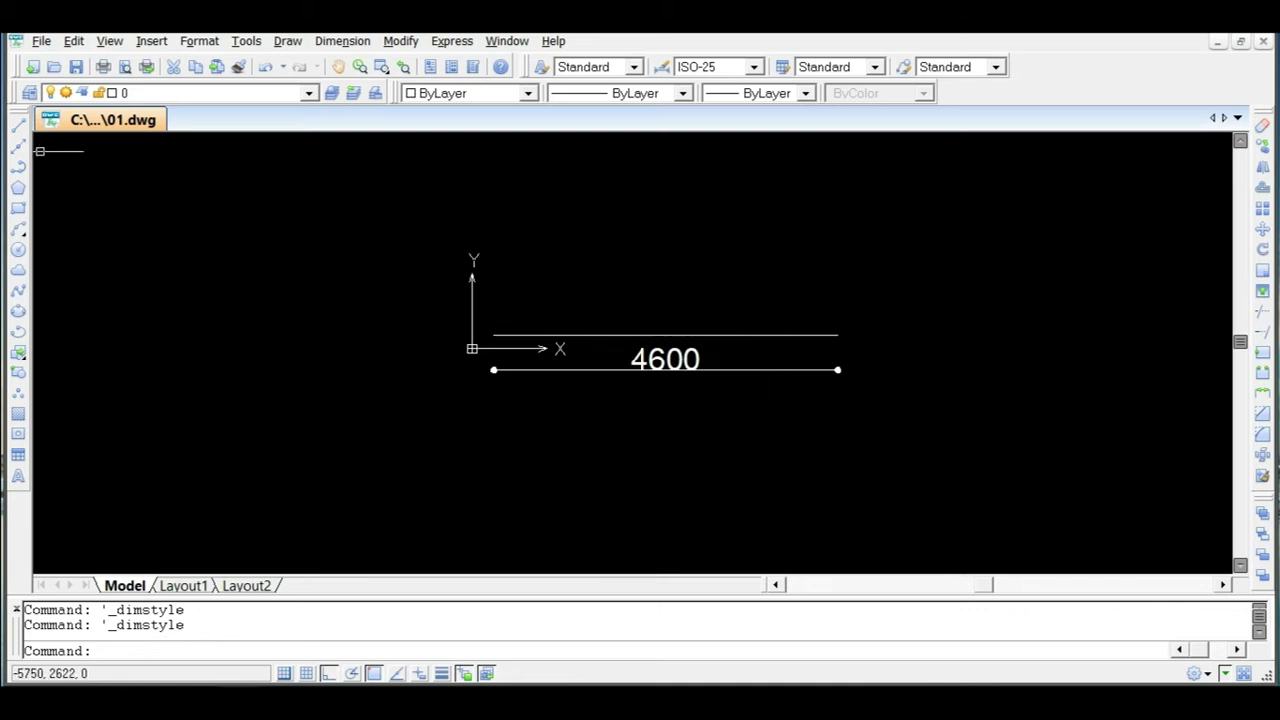
{"action": "left_click", "coordinate": [19, 126]}
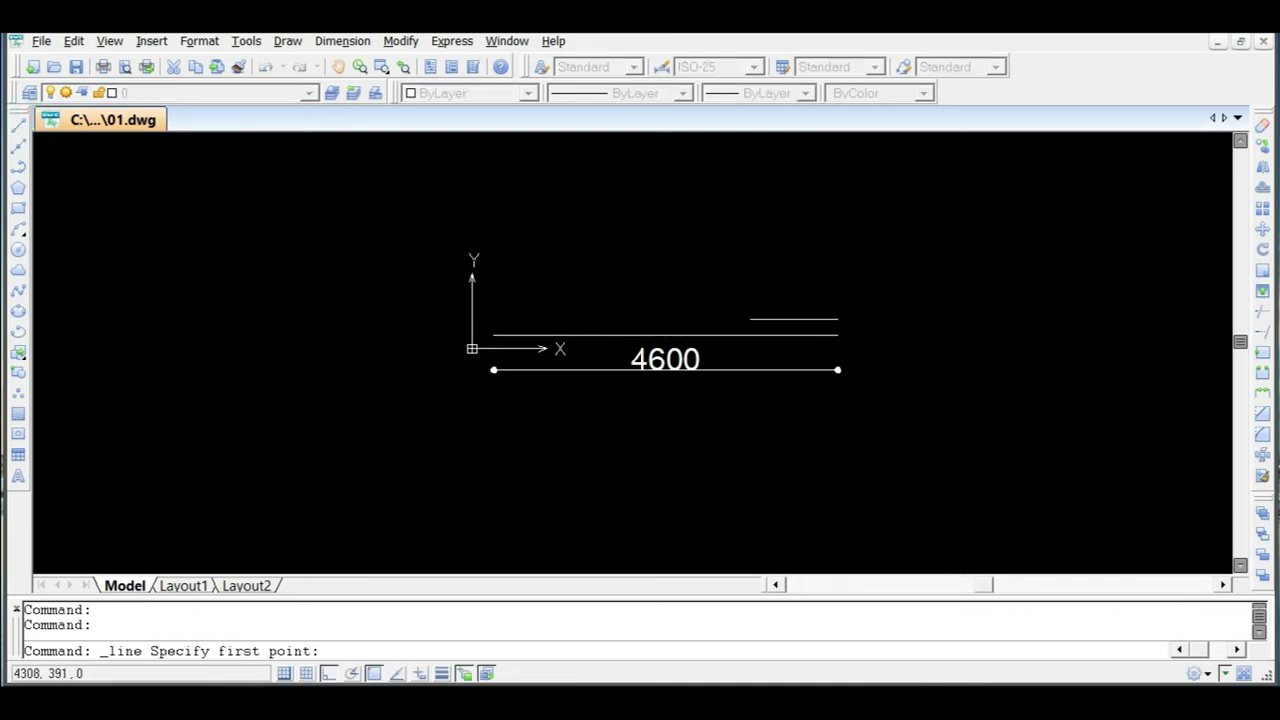
{"action": "left_click", "coordinate": [838, 335]}
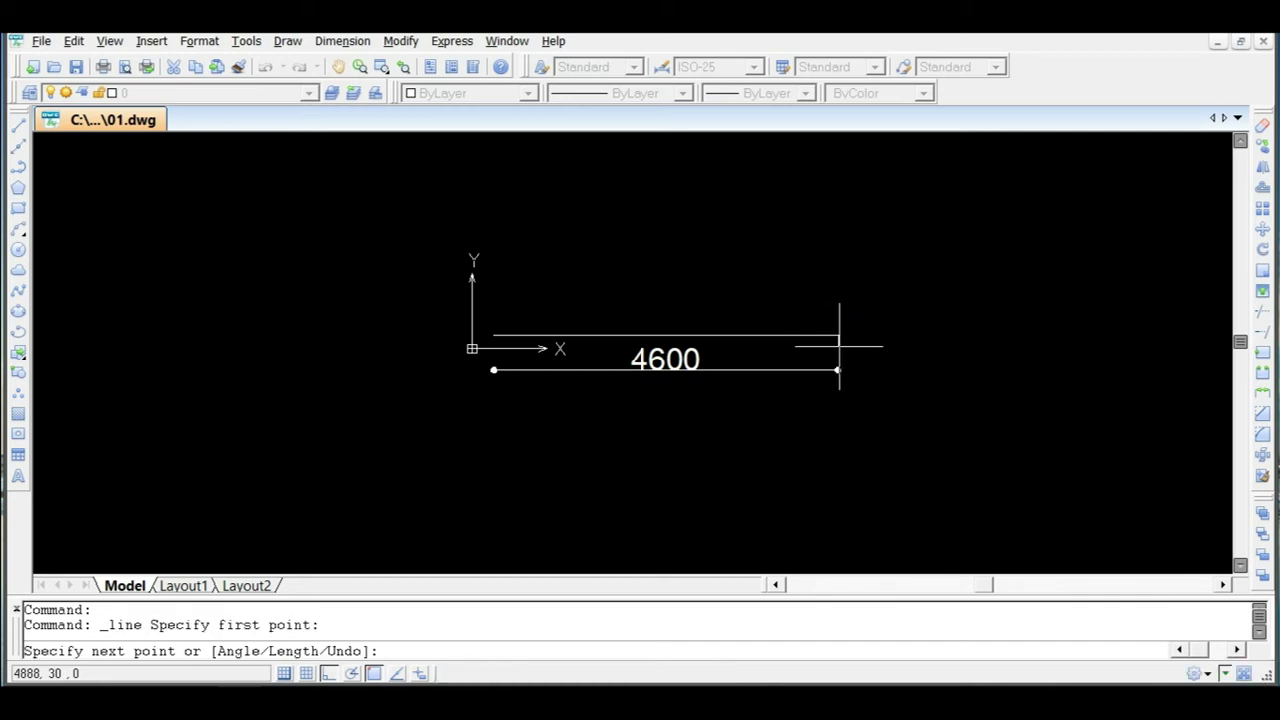
{"action": "scroll", "coordinate": [828, 300], "scroll_direction": "down", "scroll_amount": 1}
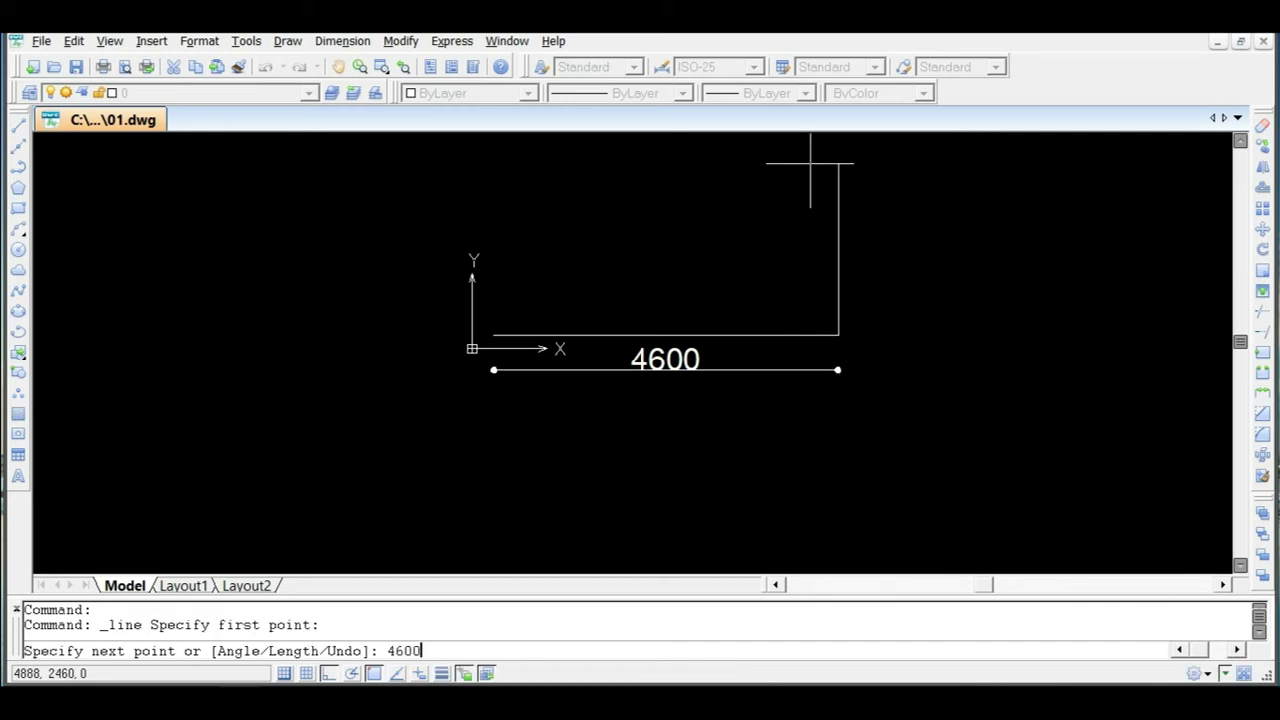
{"action": "key", "text": "Return"}
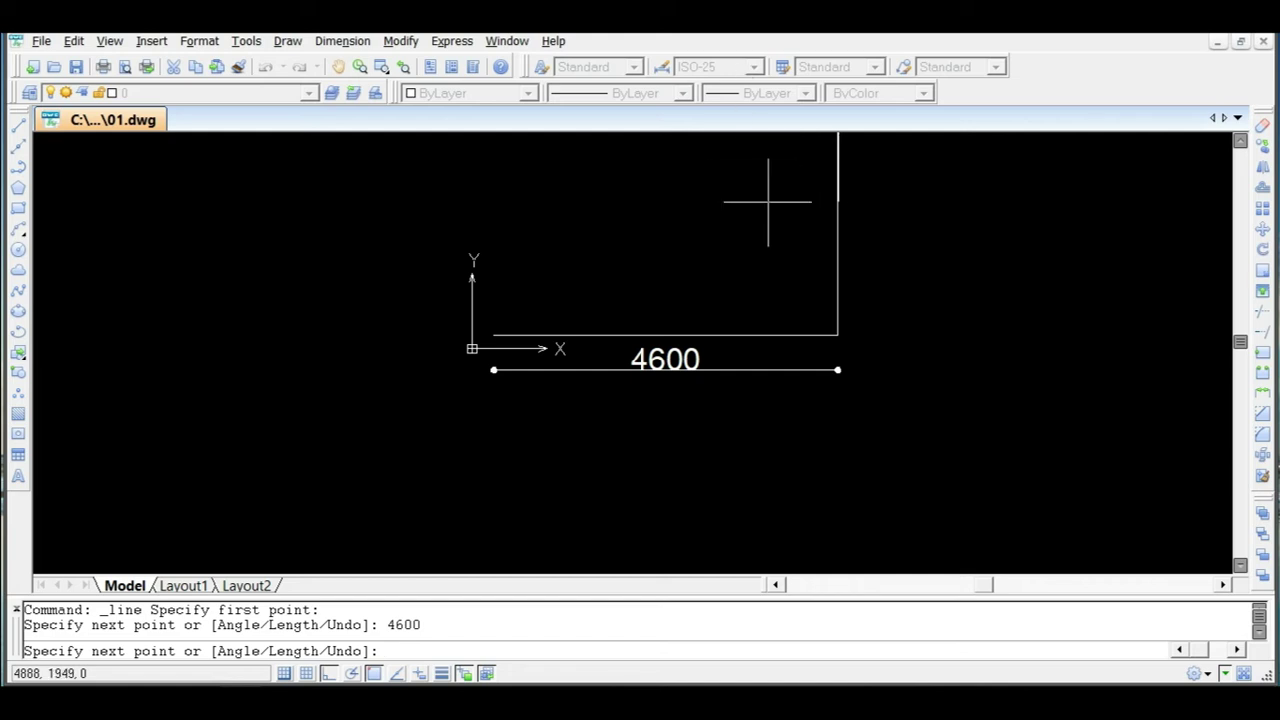
{"action": "key", "text": "Escape"}
{"action": "scroll", "coordinate": [820, 300], "scroll_direction": "down", "scroll_amount": 2}
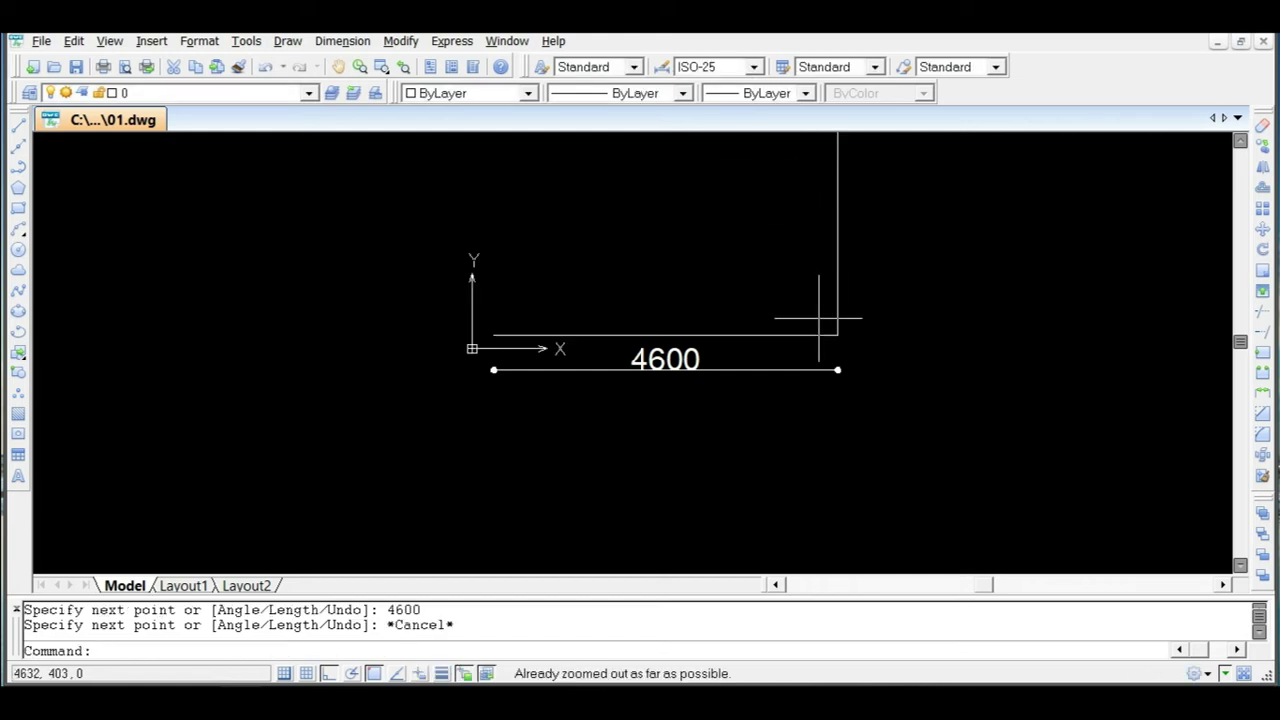
Draw a horizontal line 4600 long toward the left from the upper end of the vertical line.
{"action": "scroll", "coordinate": [829, 262], "scroll_direction": "up", "scroll_amount": 3}
{"action": "scroll", "coordinate": [831, 258], "scroll_direction": "down", "scroll_amount": 2}
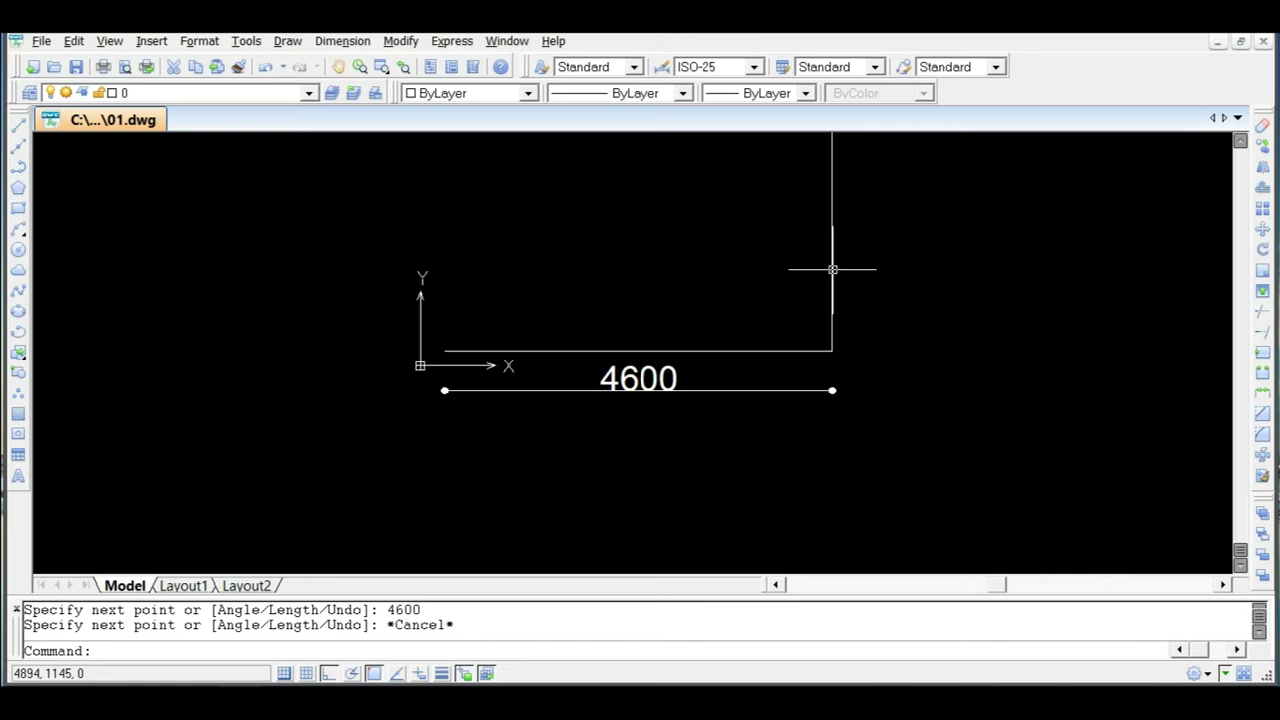
{"action": "type", "text": "z"}
{"action": "key", "text": "Return"}
{"action": "type", "text": "e"}
{"action": "key", "text": "Return"}
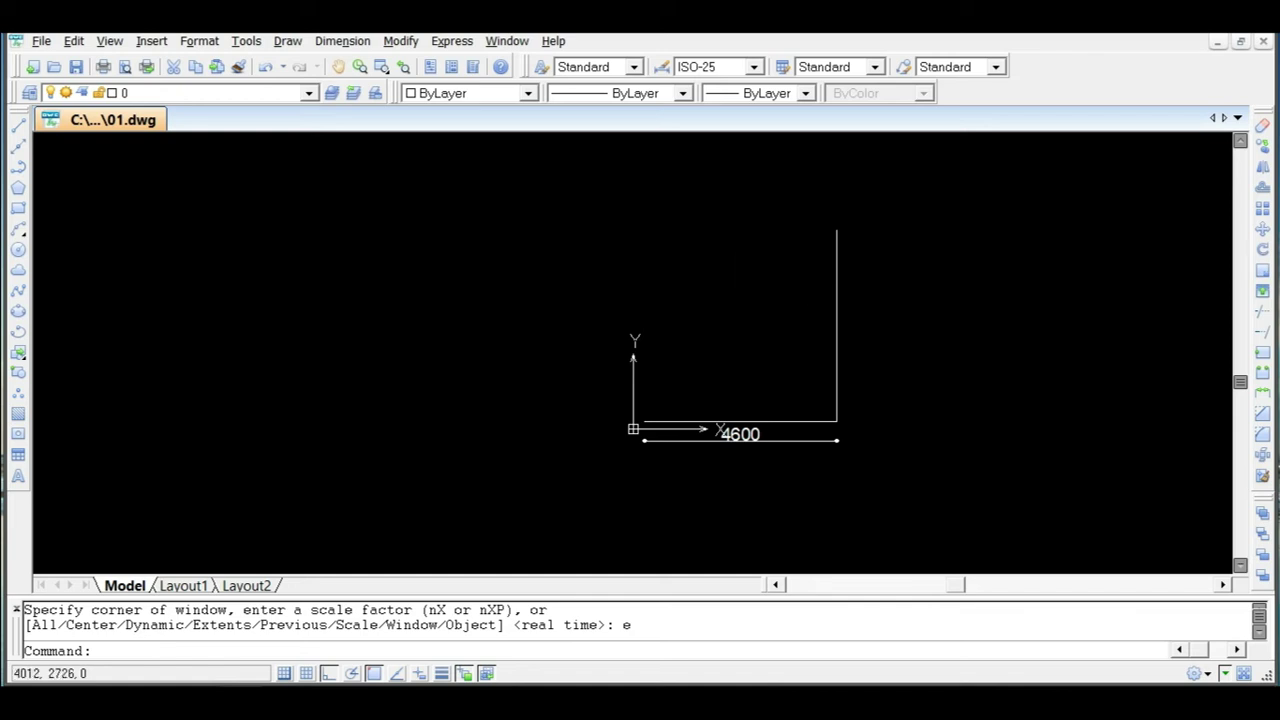
{"action": "left_click", "coordinate": [18, 125]}
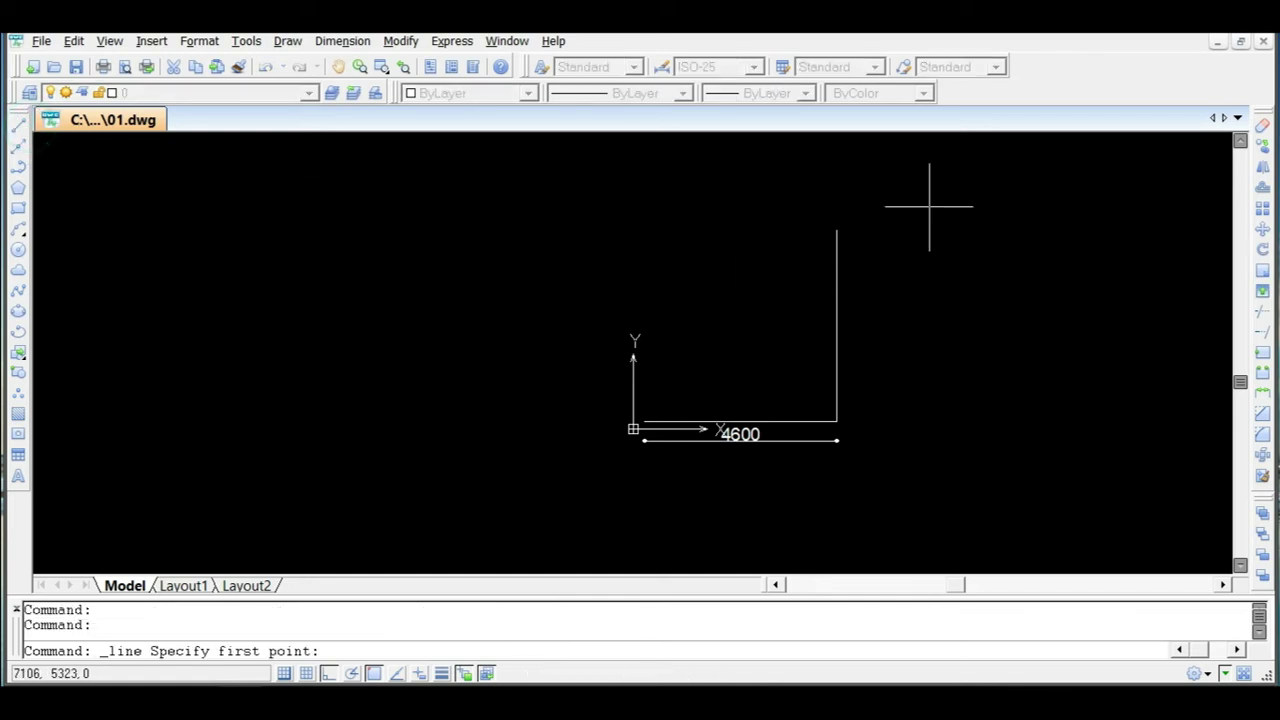
{"action": "left_click", "coordinate": [836, 228]}
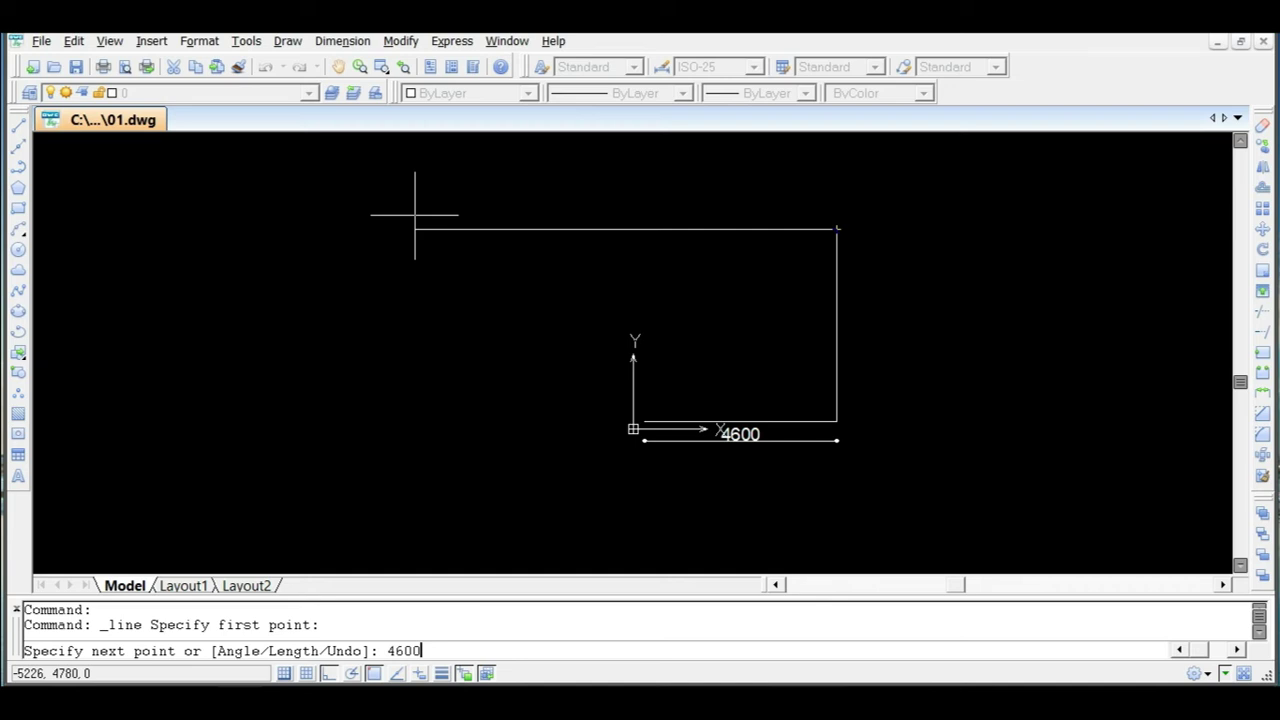
{"action": "type", "text": "4600"}
{"action": "key", "text": "Return"}
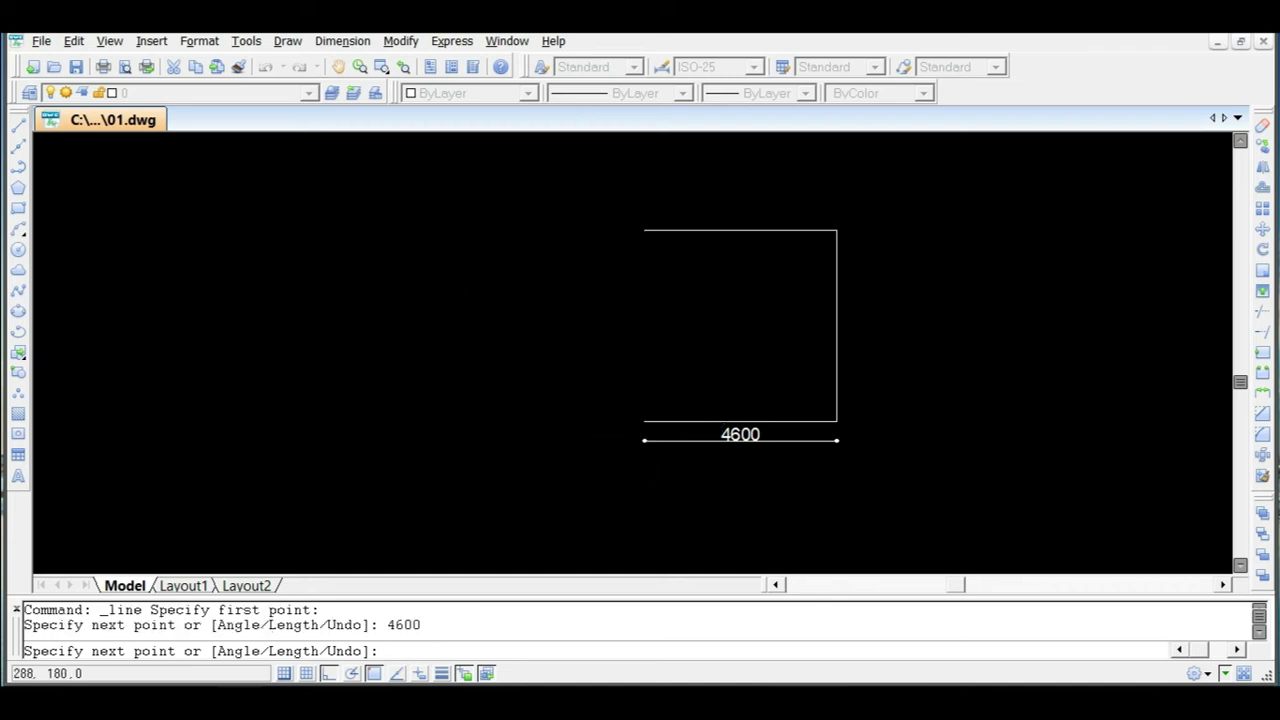
Close the square by continuing the line down to the left endpoint of the base line, and end the command.
{"action": "scroll", "coordinate": [646, 420], "scroll_direction": "up", "scroll_amount": 5}
{"action": "scroll", "coordinate": [660, 429], "scroll_direction": "up", "scroll_amount": 5}
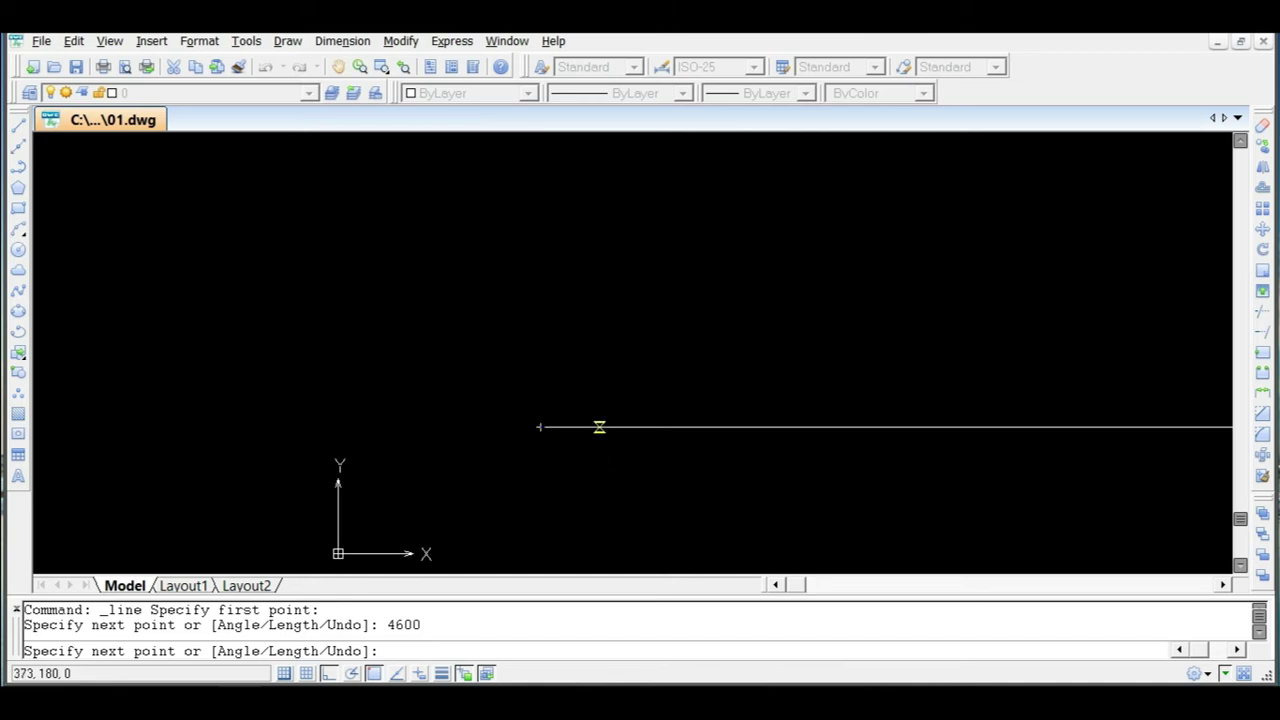
{"action": "left_click", "coordinate": [540, 427]}
{"action": "scroll", "coordinate": [730, 448], "scroll_direction": "down", "scroll_amount": 3}
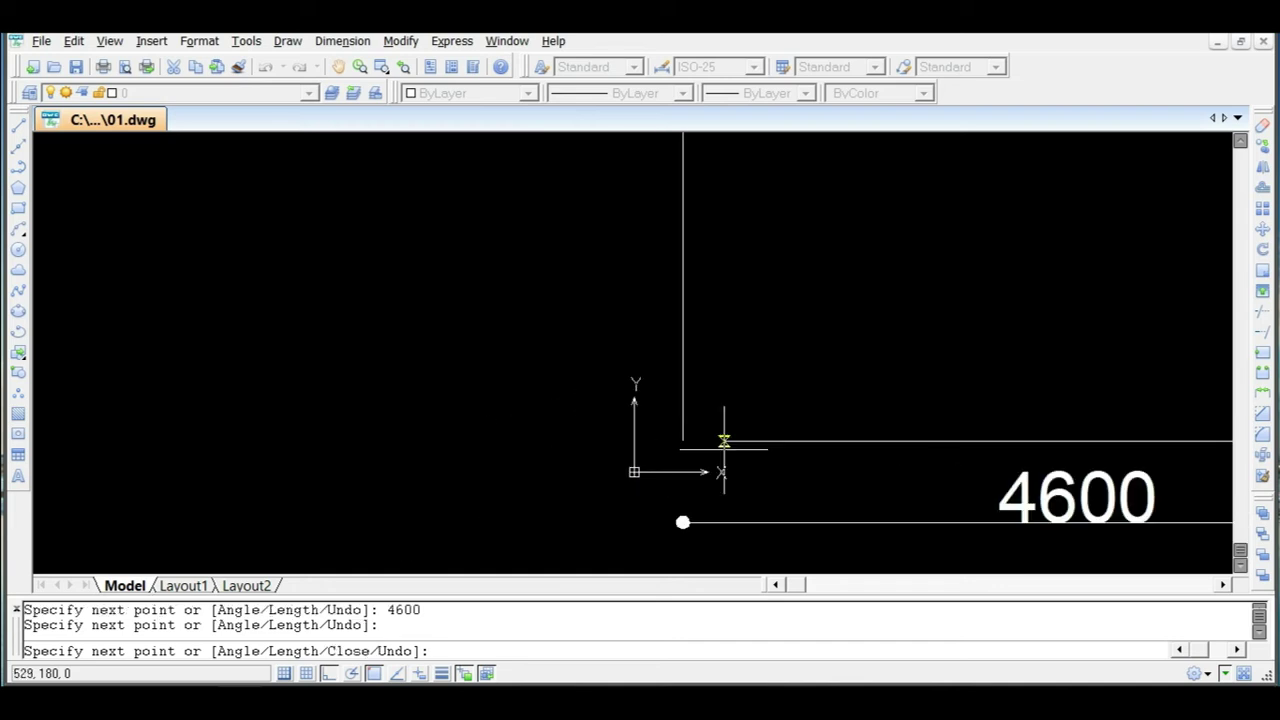
{"action": "key", "text": "Escape"}
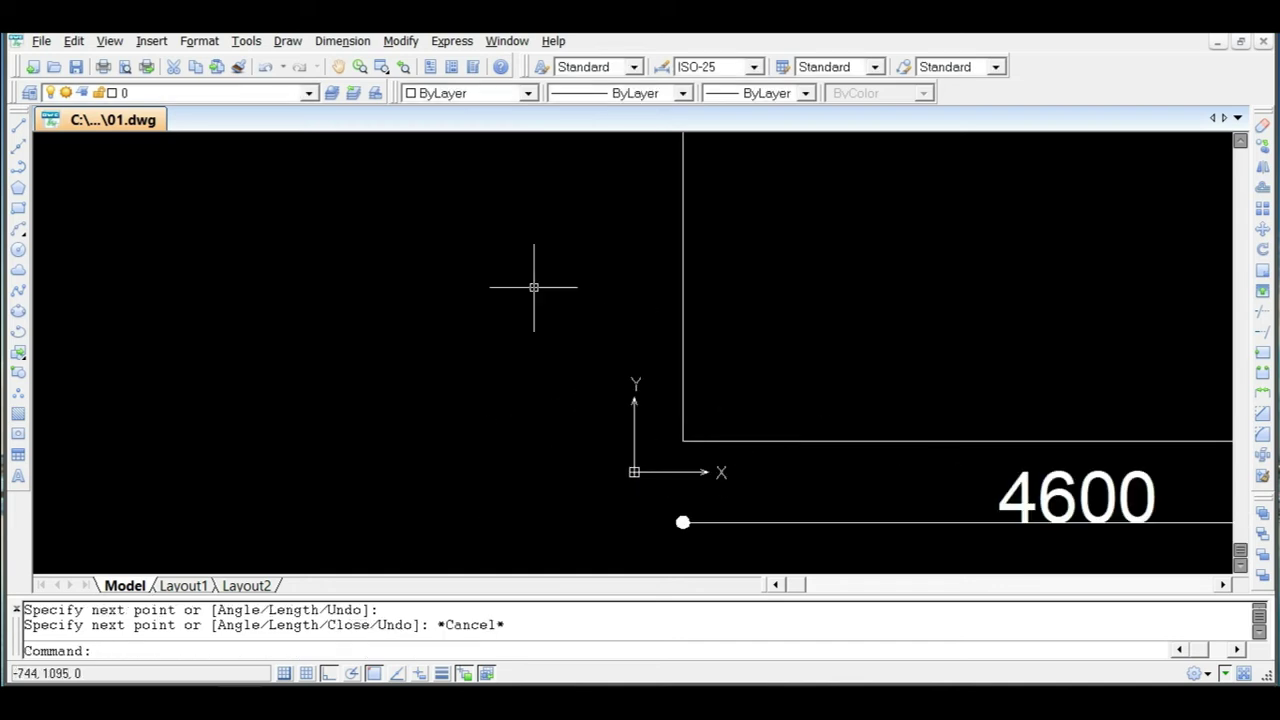
Add an aligned dimension to the square's right side, placing its dimension line just outside the edge.
{"action": "scroll", "coordinate": [388, 280], "scroll_direction": "down", "scroll_amount": 3}
{"action": "scroll", "coordinate": [514, 214], "scroll_direction": "down", "scroll_amount": 2}
{"action": "scroll", "coordinate": [503, 177], "scroll_direction": "up", "scroll_amount": 4}
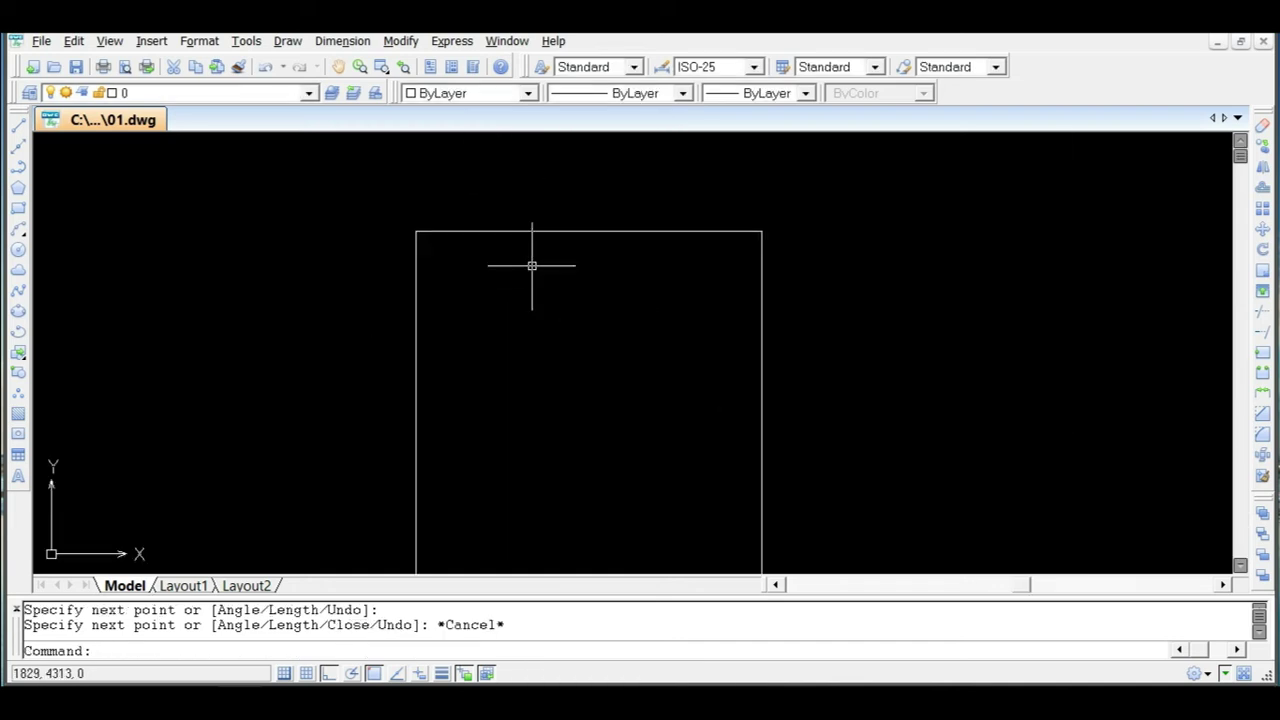
{"action": "scroll", "coordinate": [538, 266], "scroll_direction": "down", "scroll_amount": 2}
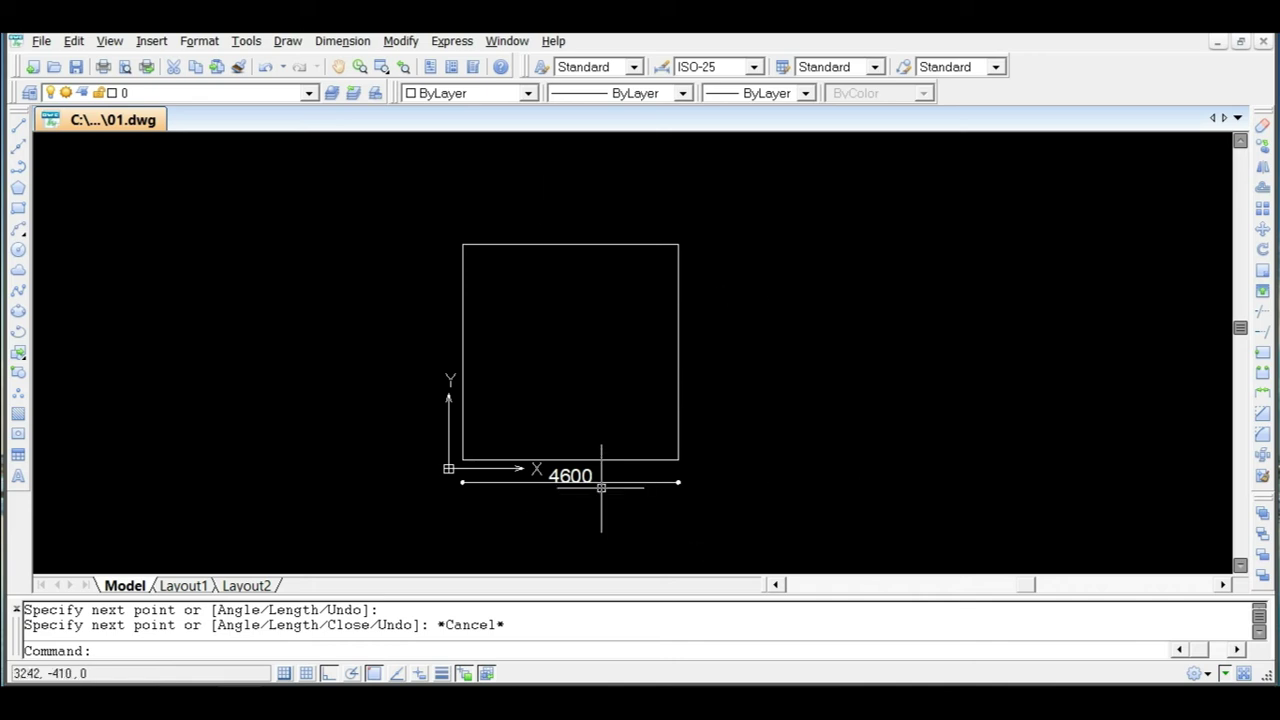
{"action": "type", "text": "dal"}
{"action": "key", "text": "Return"}
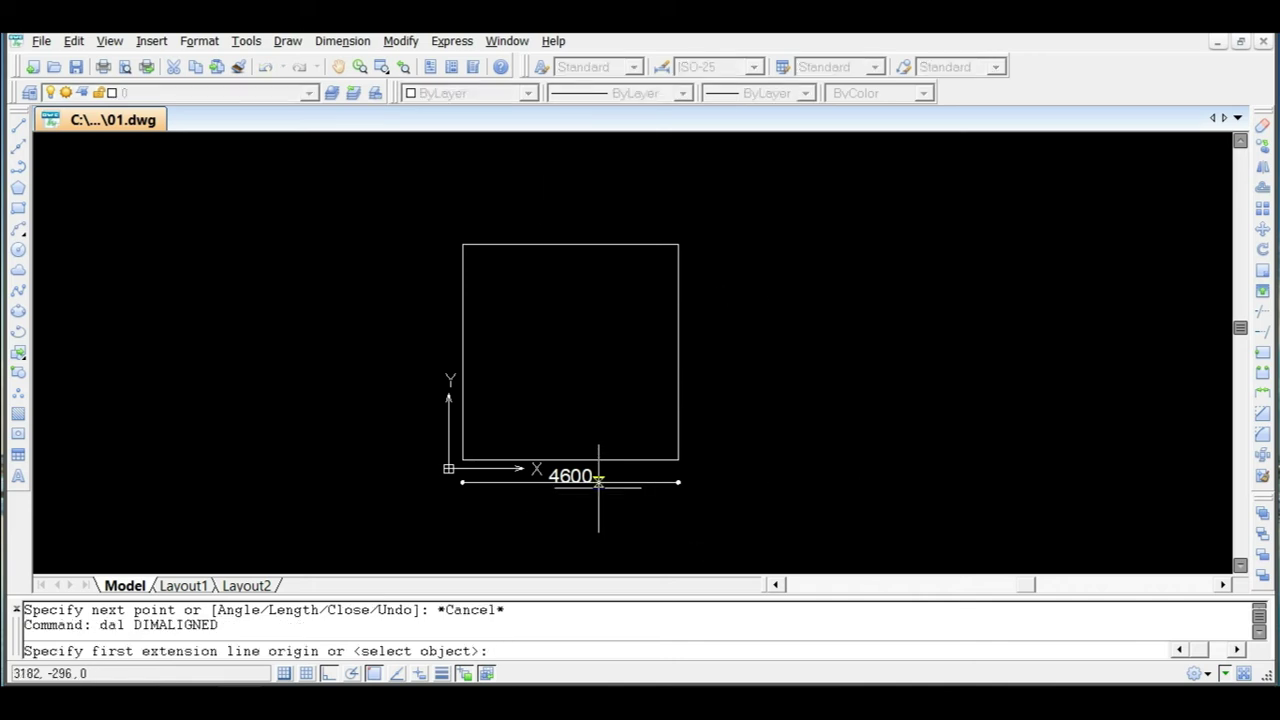
{"action": "left_click", "coordinate": [678, 460]}
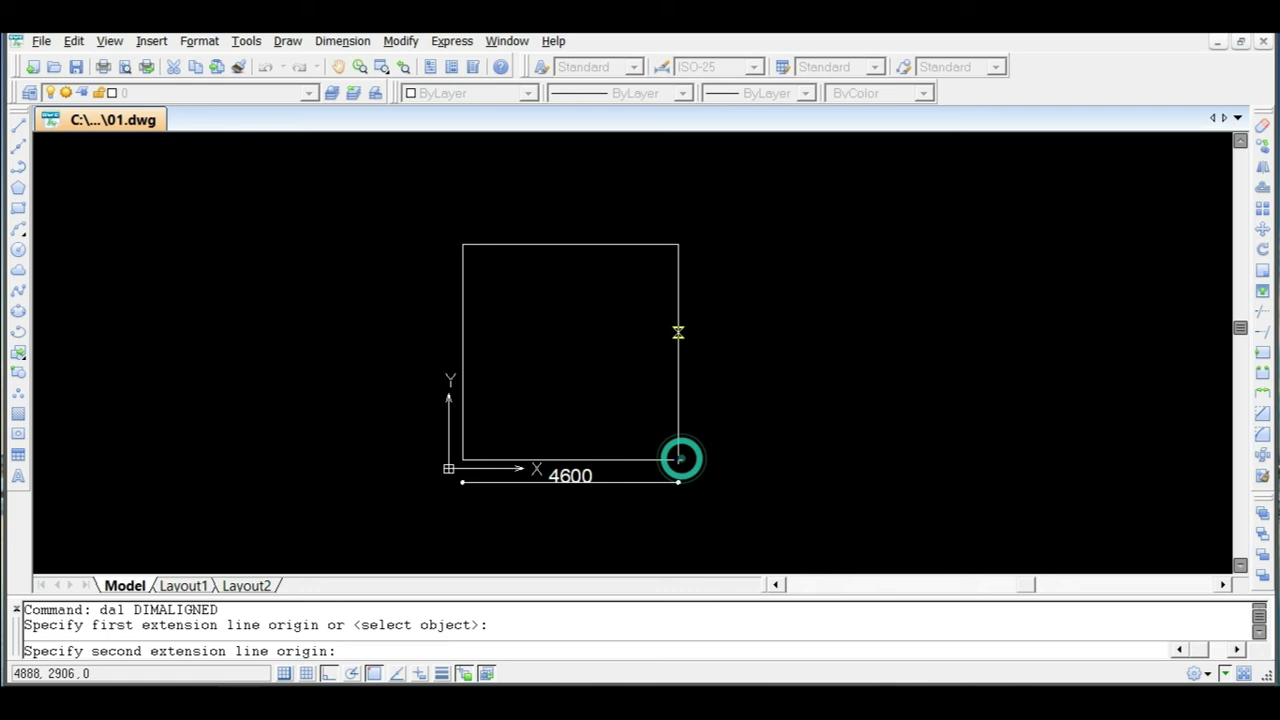
{"action": "left_click", "coordinate": [677, 244]}
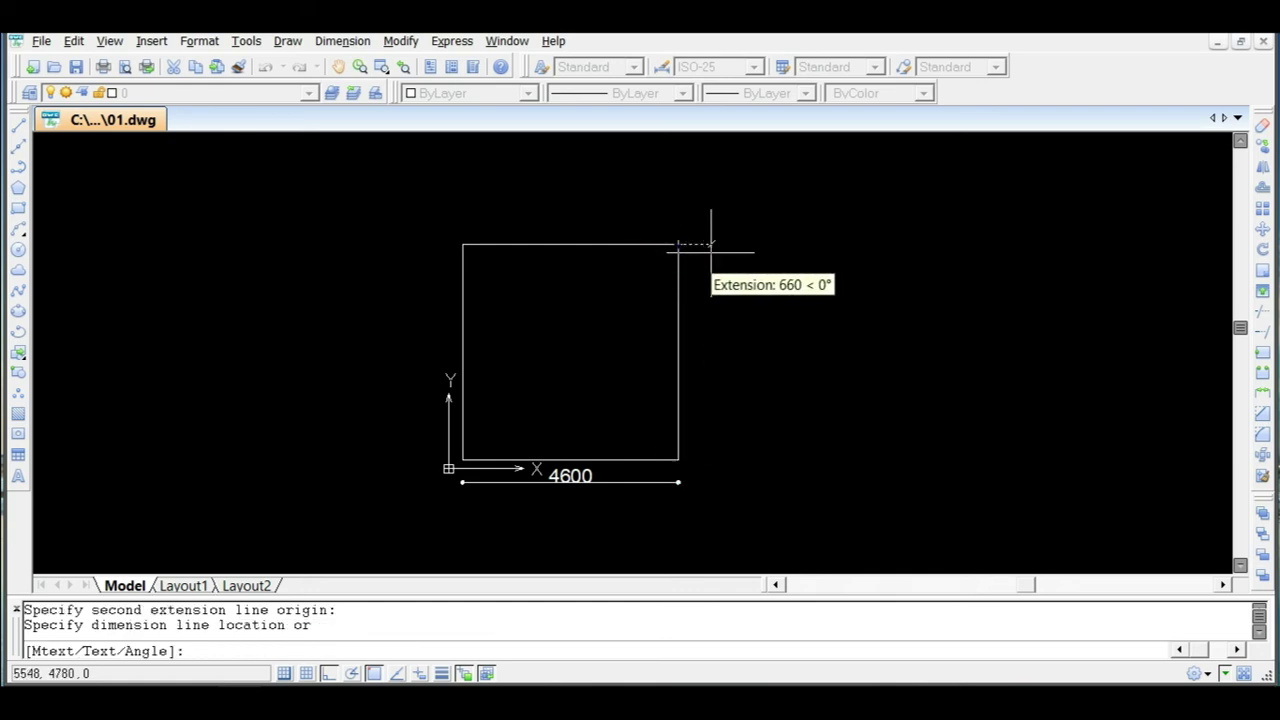
{"action": "left_click", "coordinate": [718, 255]}
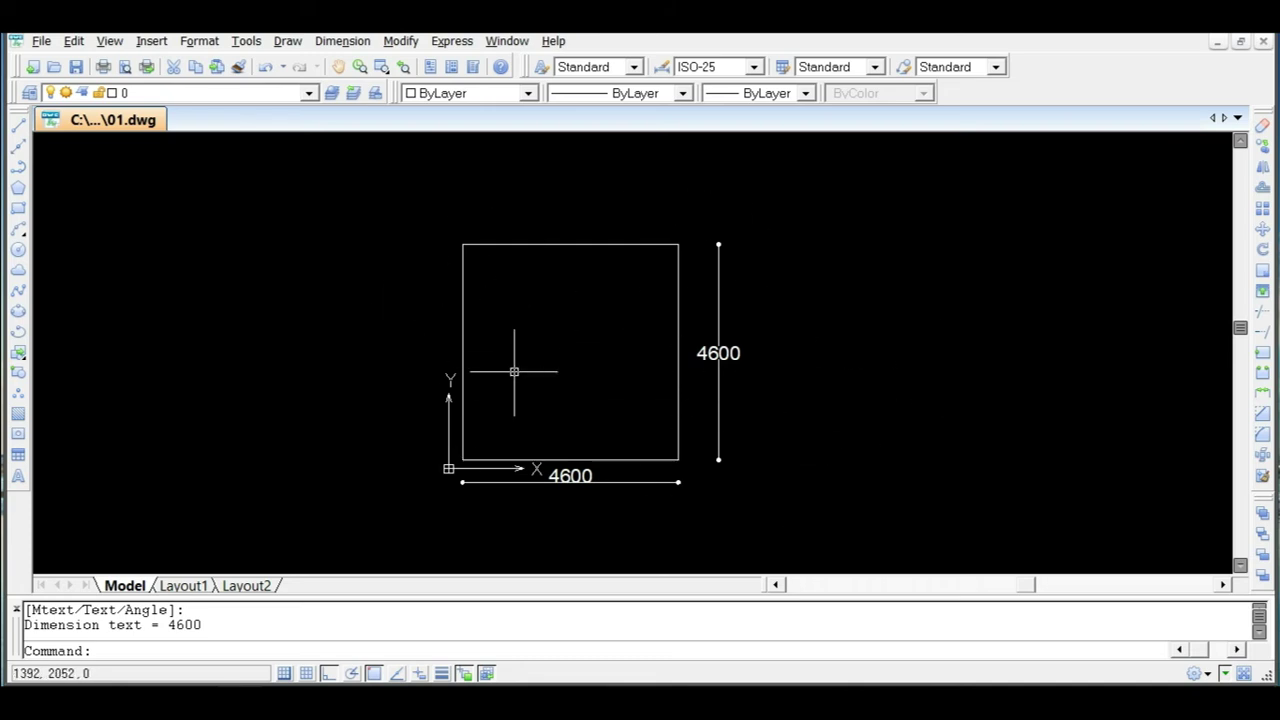
Select the square's bottom, right and top sides to check whether they are separate lines, and clear the selection.
{"action": "left_click", "coordinate": [603, 449]}
{"action": "left_click", "coordinate": [594, 468]}
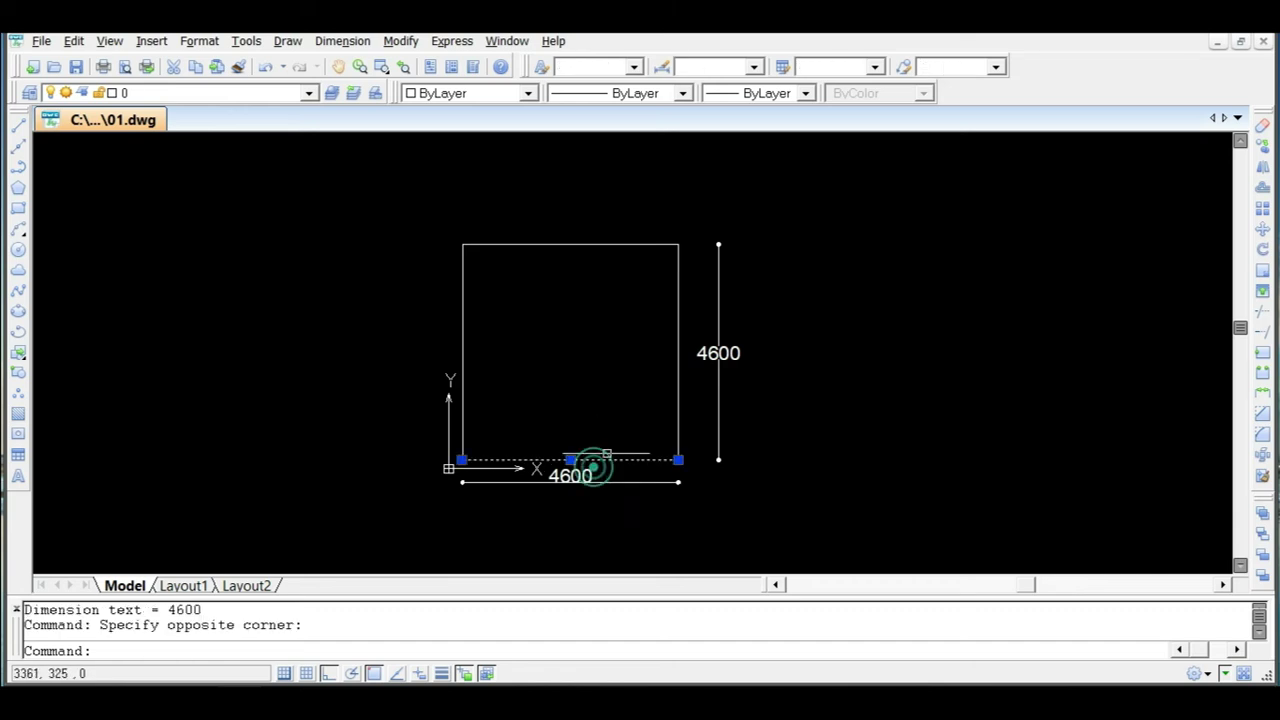
{"action": "left_click", "coordinate": [686, 355]}
{"action": "left_click", "coordinate": [629, 398]}
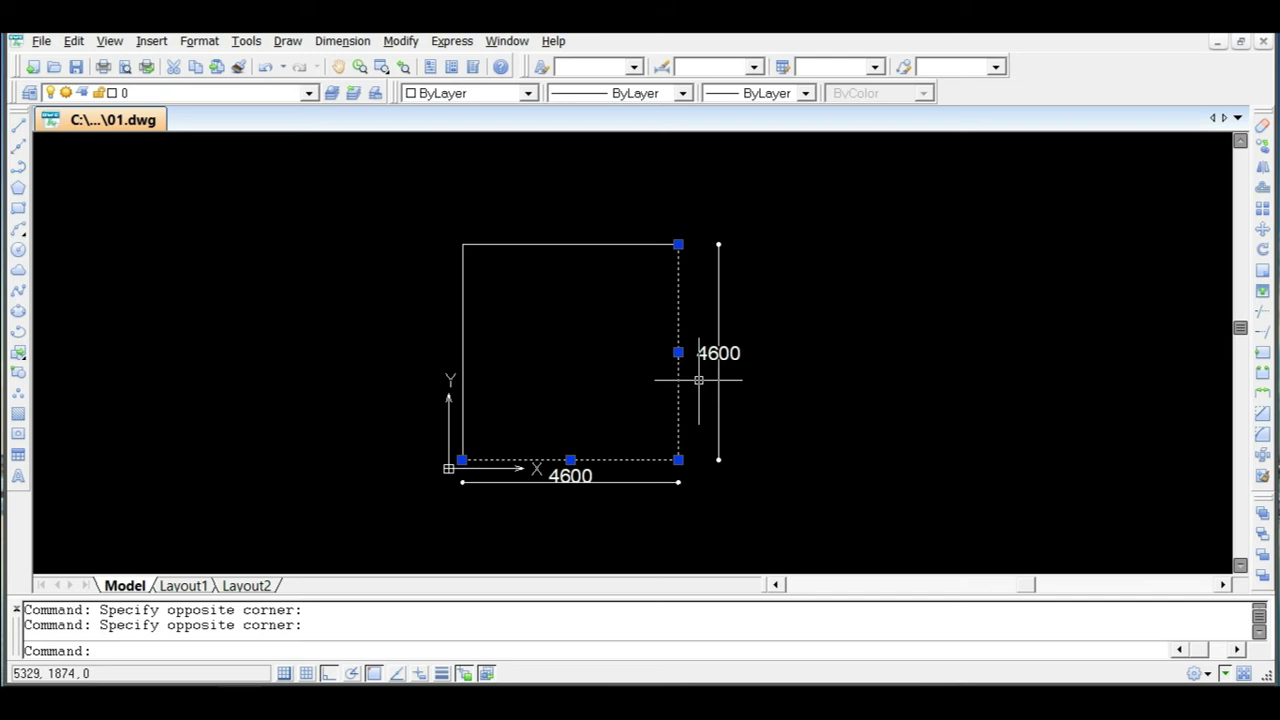
{"action": "key", "text": "Escape"}
{"action": "key", "text": "Escape"}
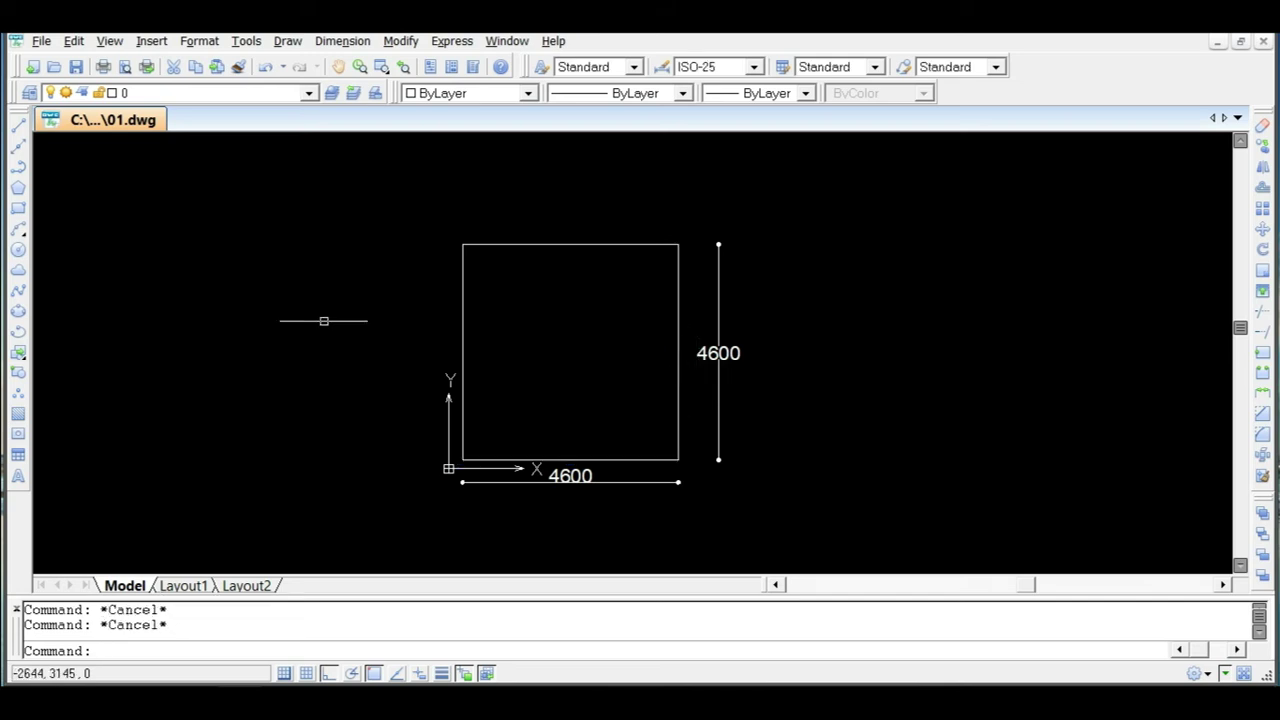
{"action": "left_click", "coordinate": [592, 244]}
{"action": "key", "text": "Escape"}
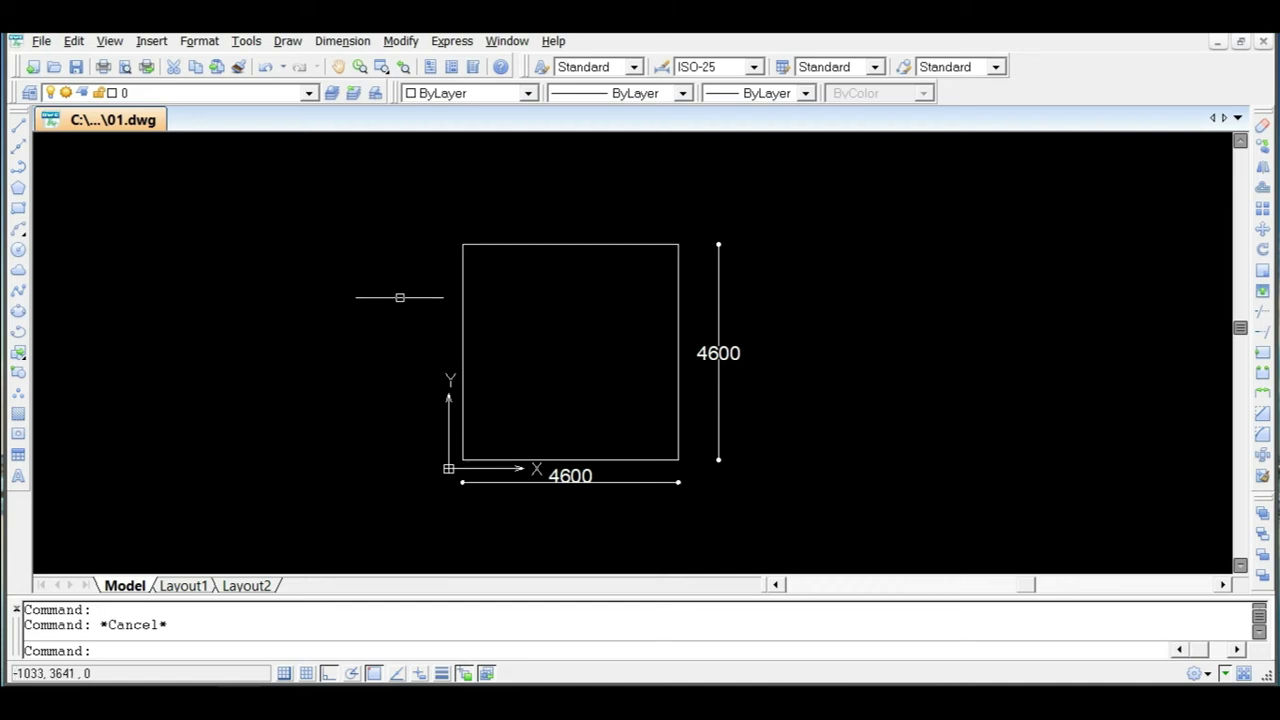
Draw a closed square polyline with 4600 sides to the right of the first square, returning to its start point.
{"action": "left_click", "coordinate": [19, 166]}
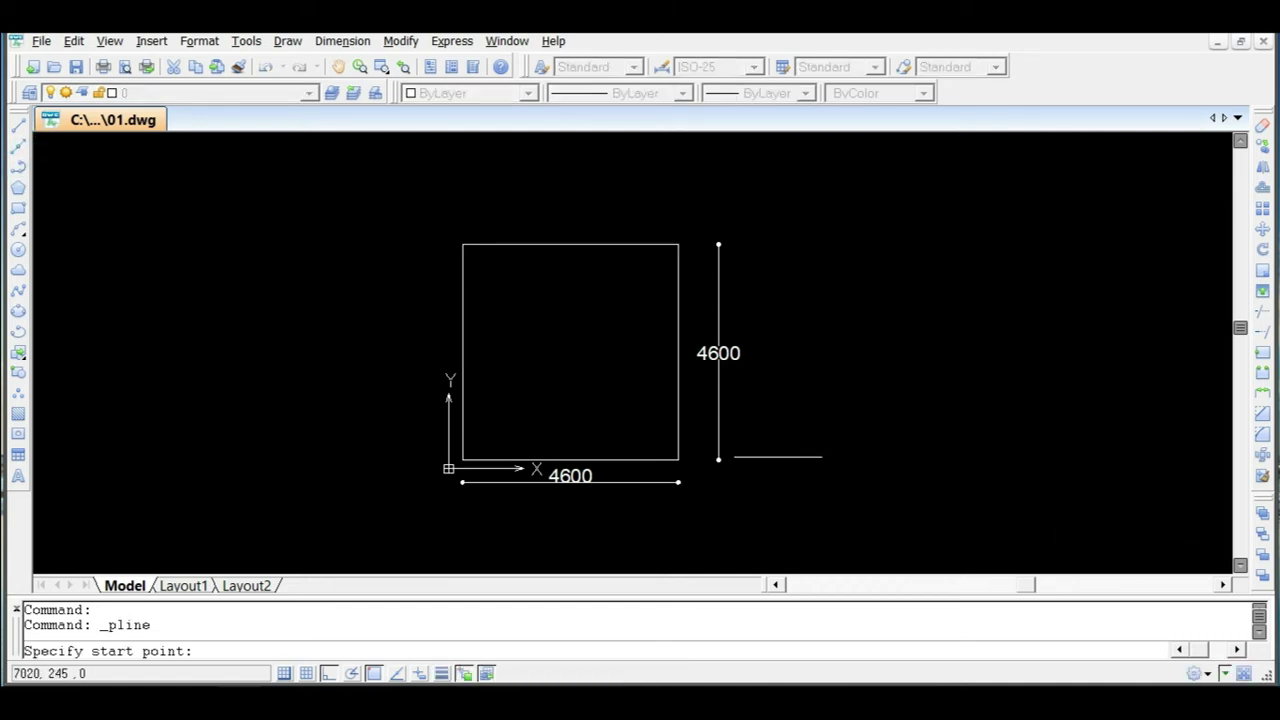
{"action": "left_click", "coordinate": [797, 457]}
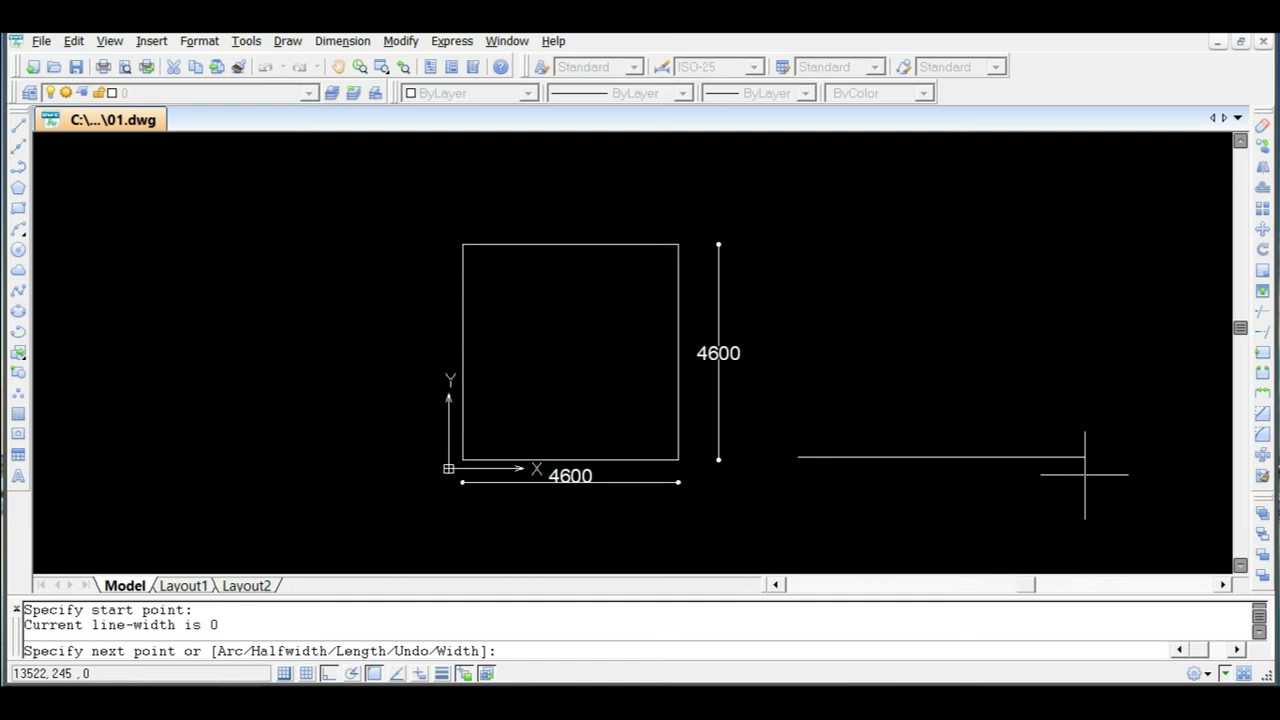
{"action": "key", "text": "Return"}
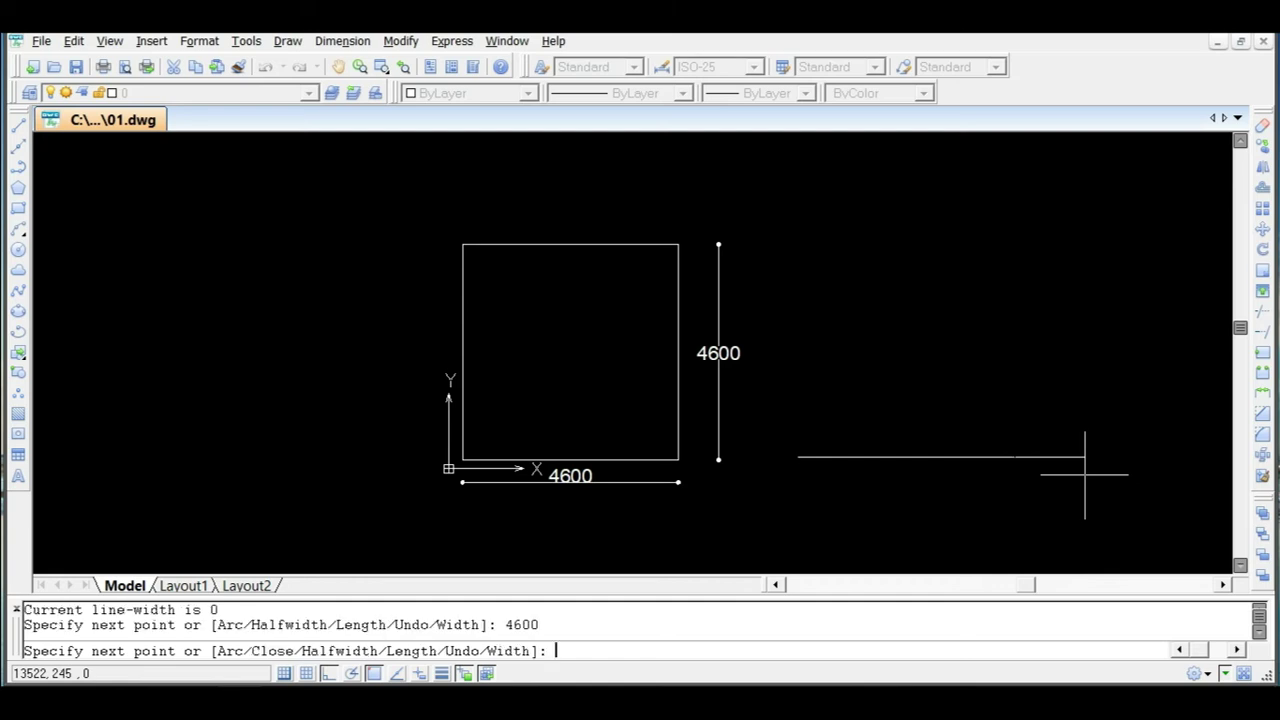
{"action": "type", "text": "46"}
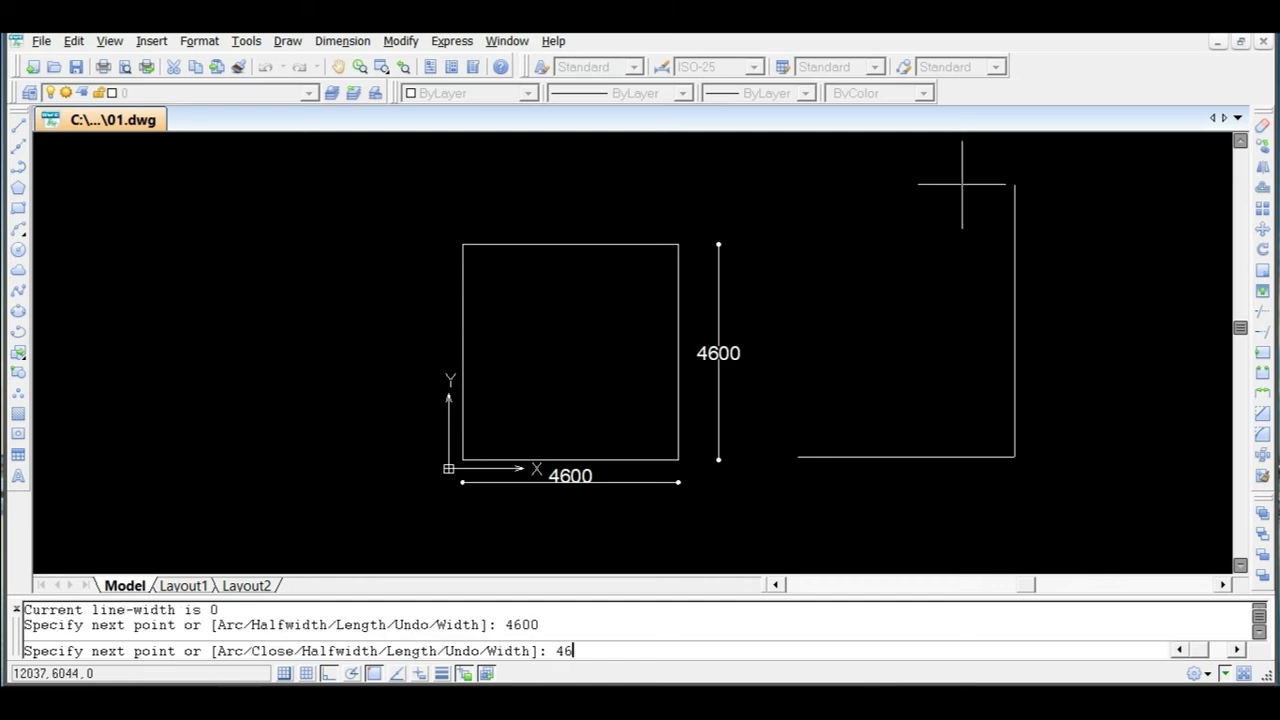
{"action": "type", "text": "00"}
{"action": "key", "text": "Return"}
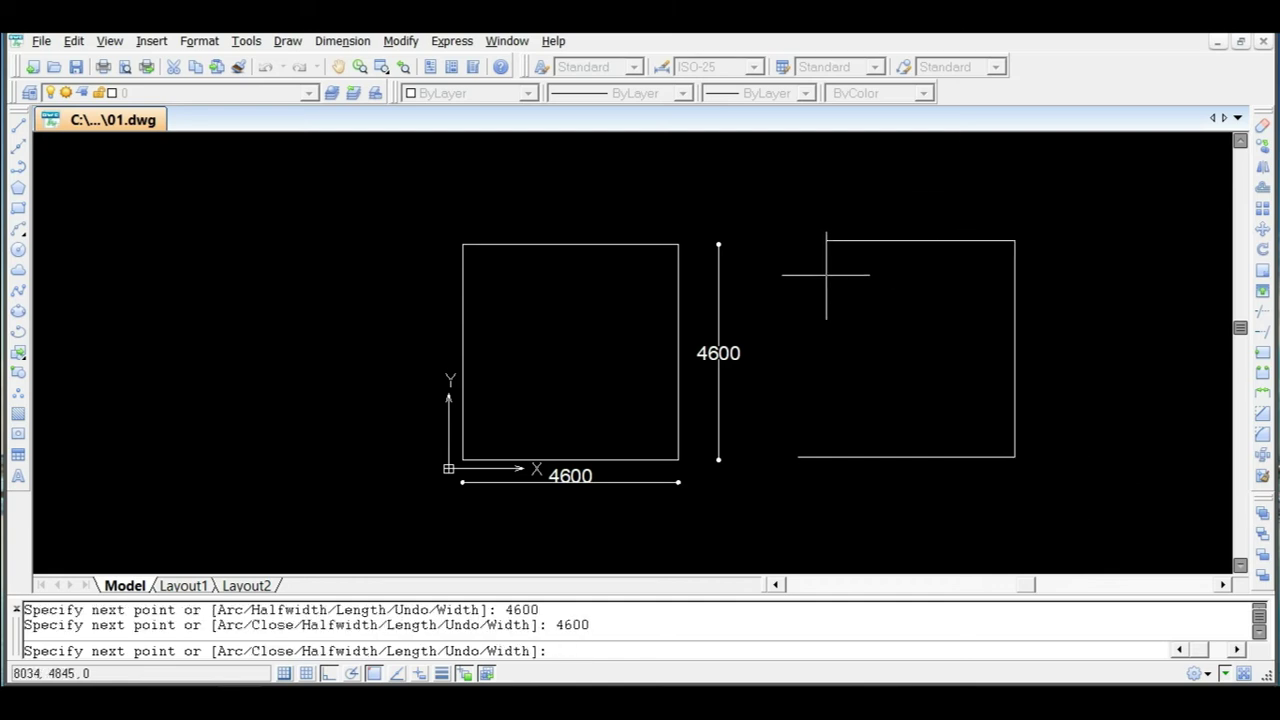
{"action": "type", "text": "4600"}
{"action": "key", "text": "Return"}
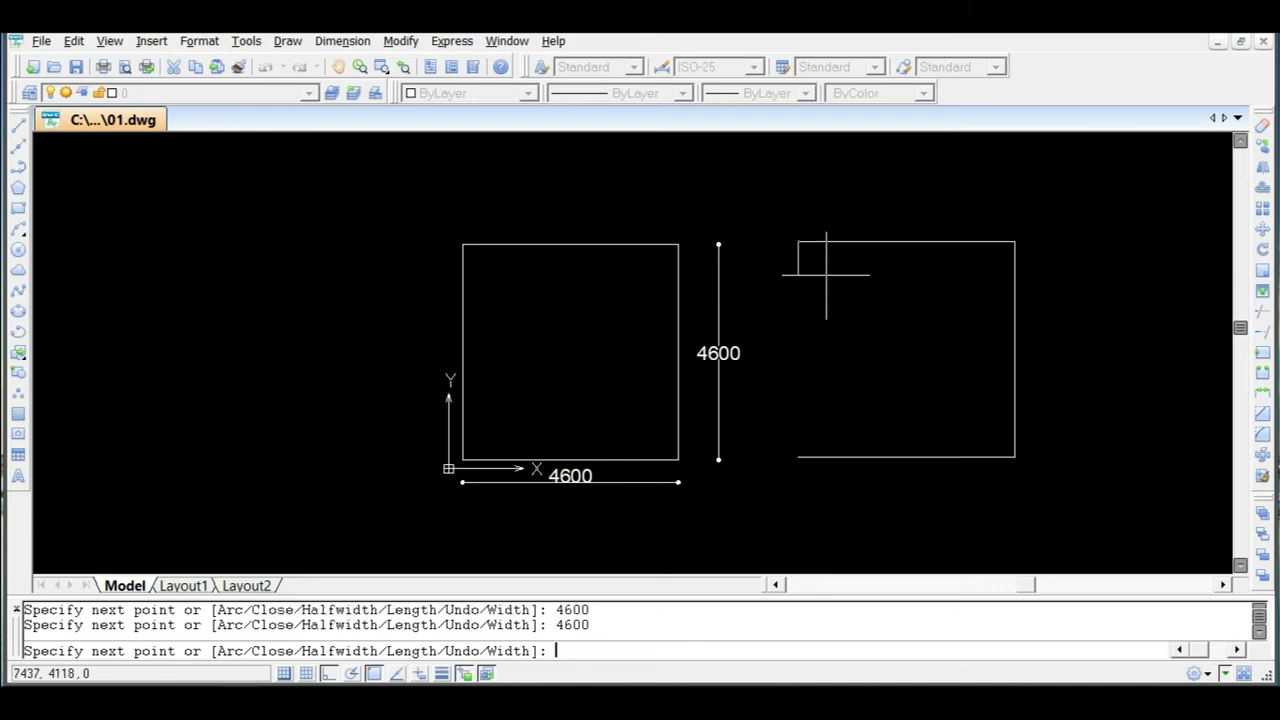
{"action": "left_click", "coordinate": [798, 457]}
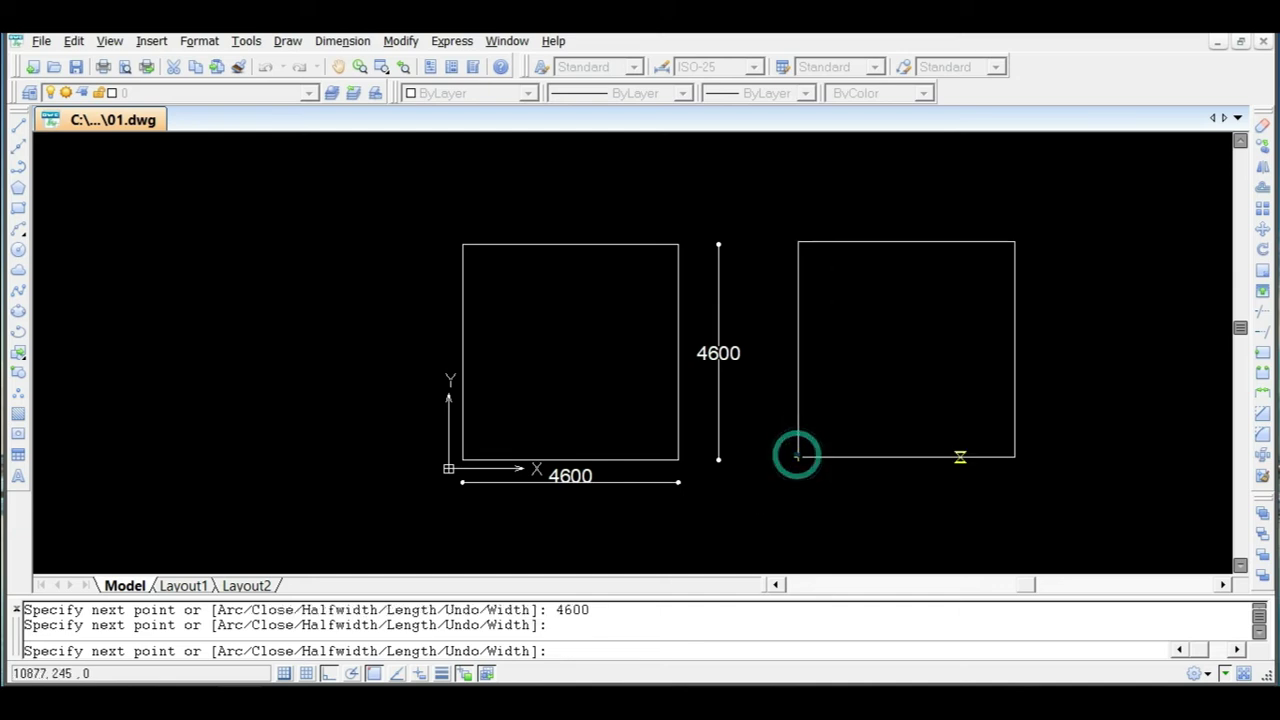
{"action": "key", "text": "Escape"}
Select the first square's right and bottom lines and the polyline square to compare them, and clear the selection.
{"action": "left_click", "coordinate": [677, 422]}
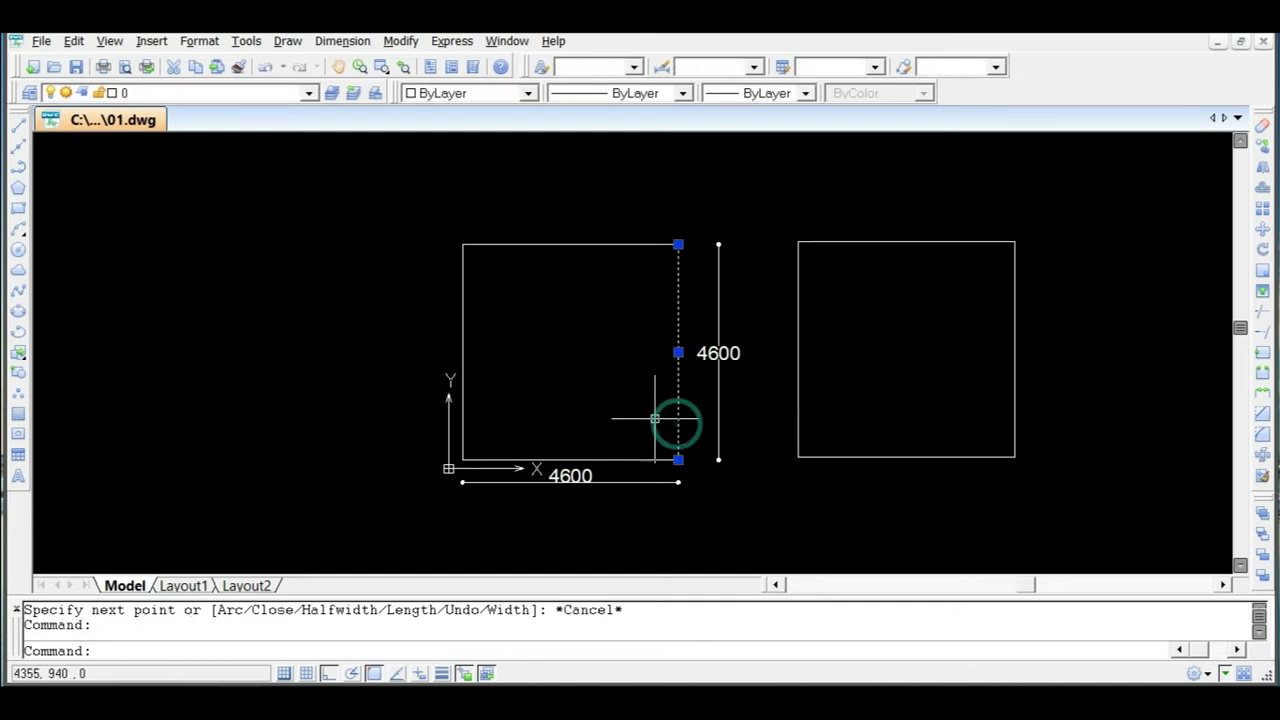
{"action": "left_click", "coordinate": [637, 449]}
{"action": "left_click", "coordinate": [619, 471]}
{"action": "left_click", "coordinate": [945, 432]}
{"action": "left_click", "coordinate": [906, 477]}
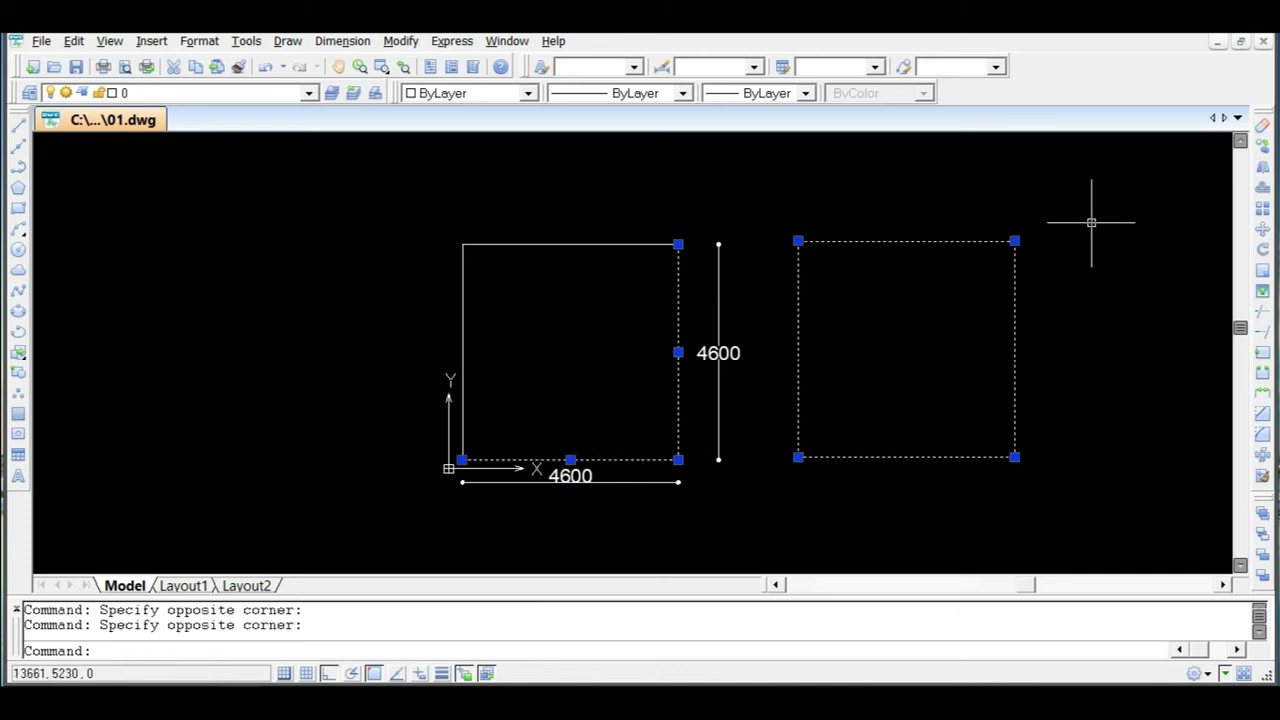
{"action": "key", "text": "Escape"}
List the polyline square's properties, examine its area and length values, and close the listing.
{"action": "left_click", "coordinate": [1045, 341]}
{"action": "left_click", "coordinate": [1063, 351]}
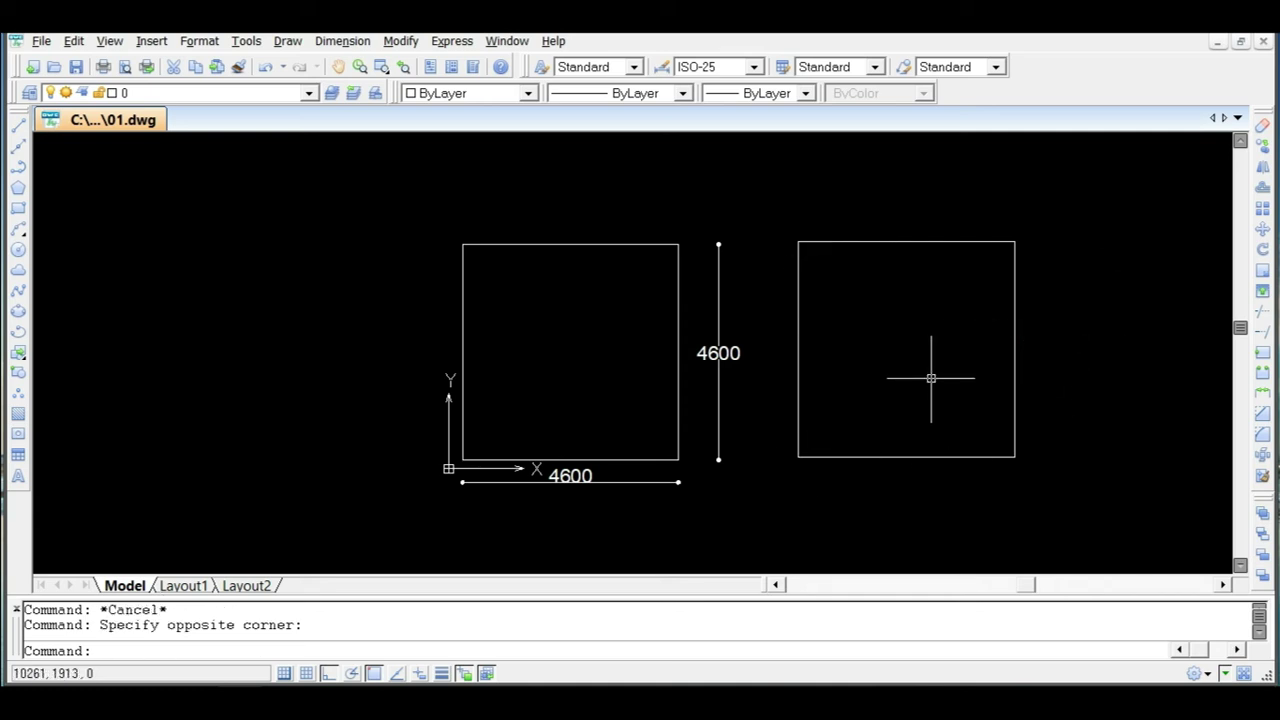
{"action": "left_click", "coordinate": [1013, 366]}
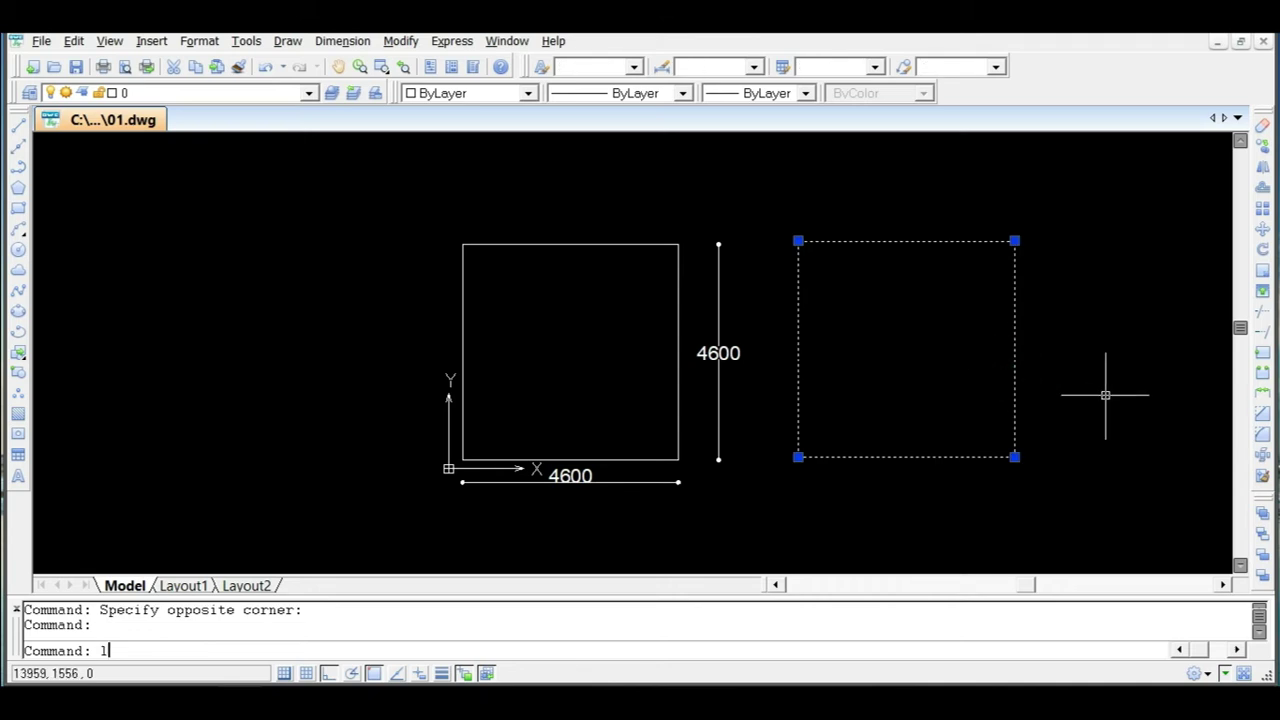
{"action": "key", "text": "Return"}
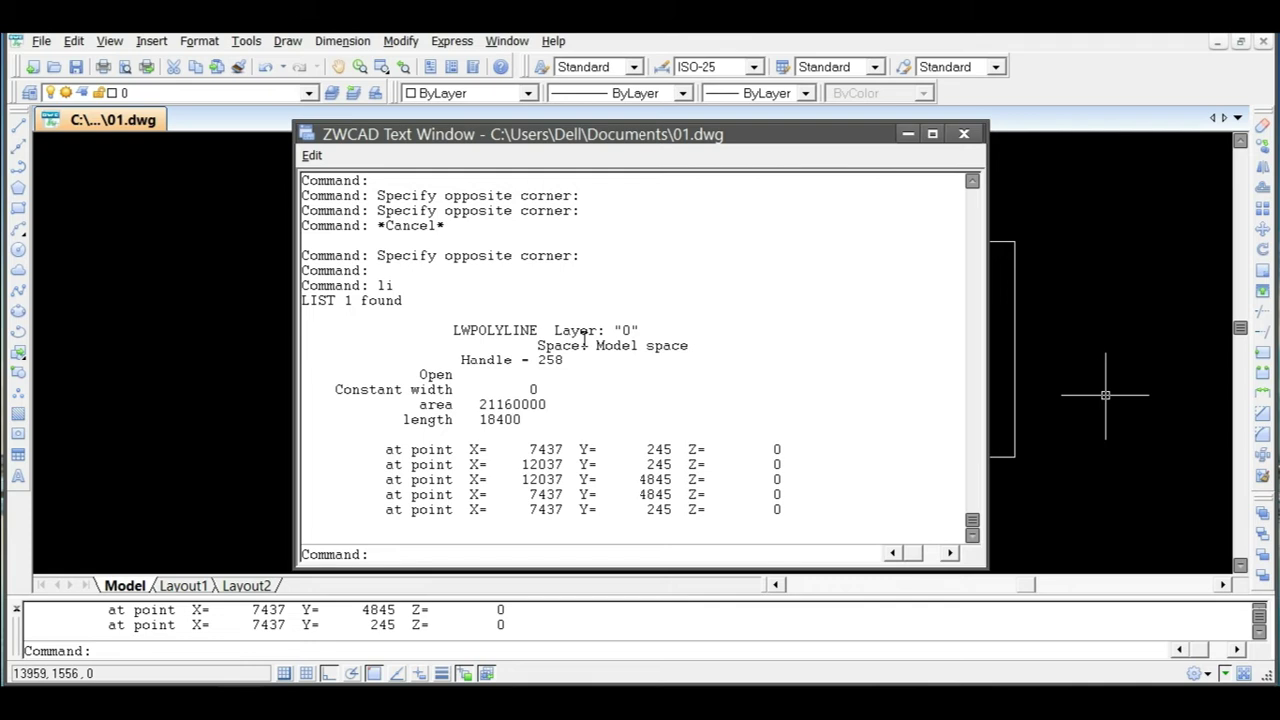
{"action": "left_click_drag", "start_coordinate": [563, 404], "coordinate": [484, 421]}
{"action": "left_click", "coordinate": [964, 133]}
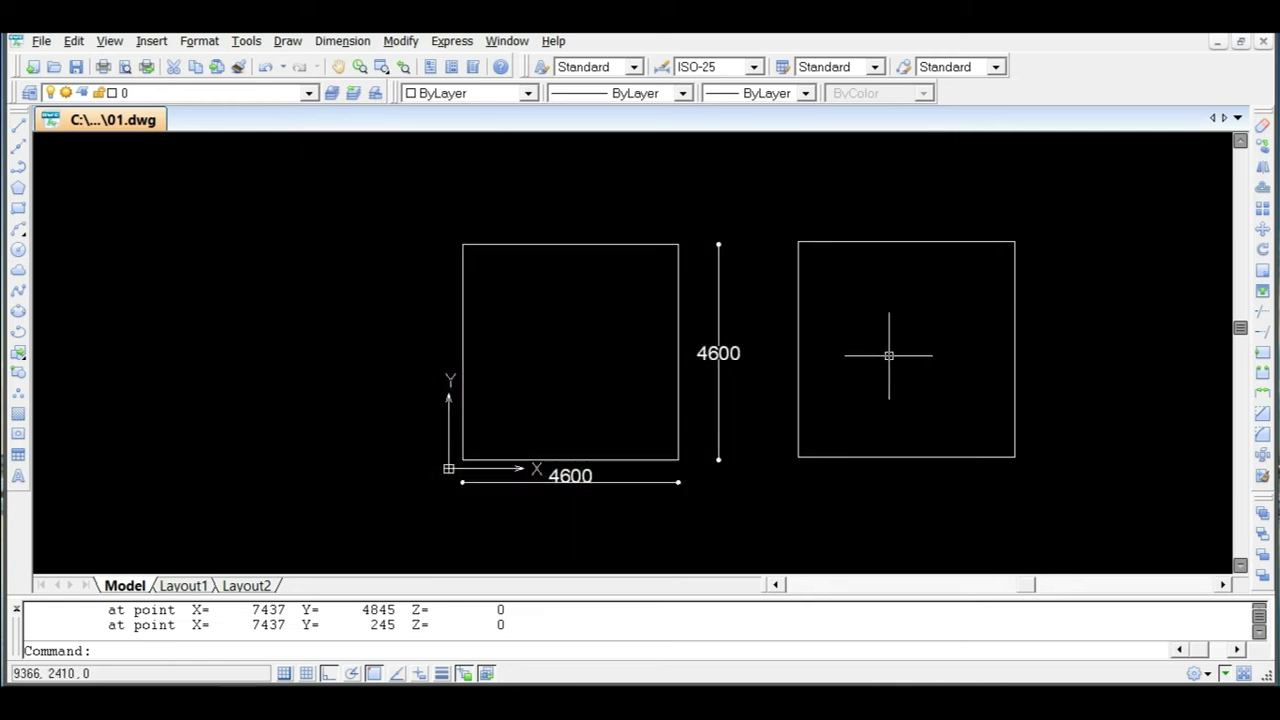
Add an aligned dimension to the polyline square's bottom side, placing its dimension line just below the edge.
{"action": "type", "text": "dal"}
{"action": "key", "text": "Return"}
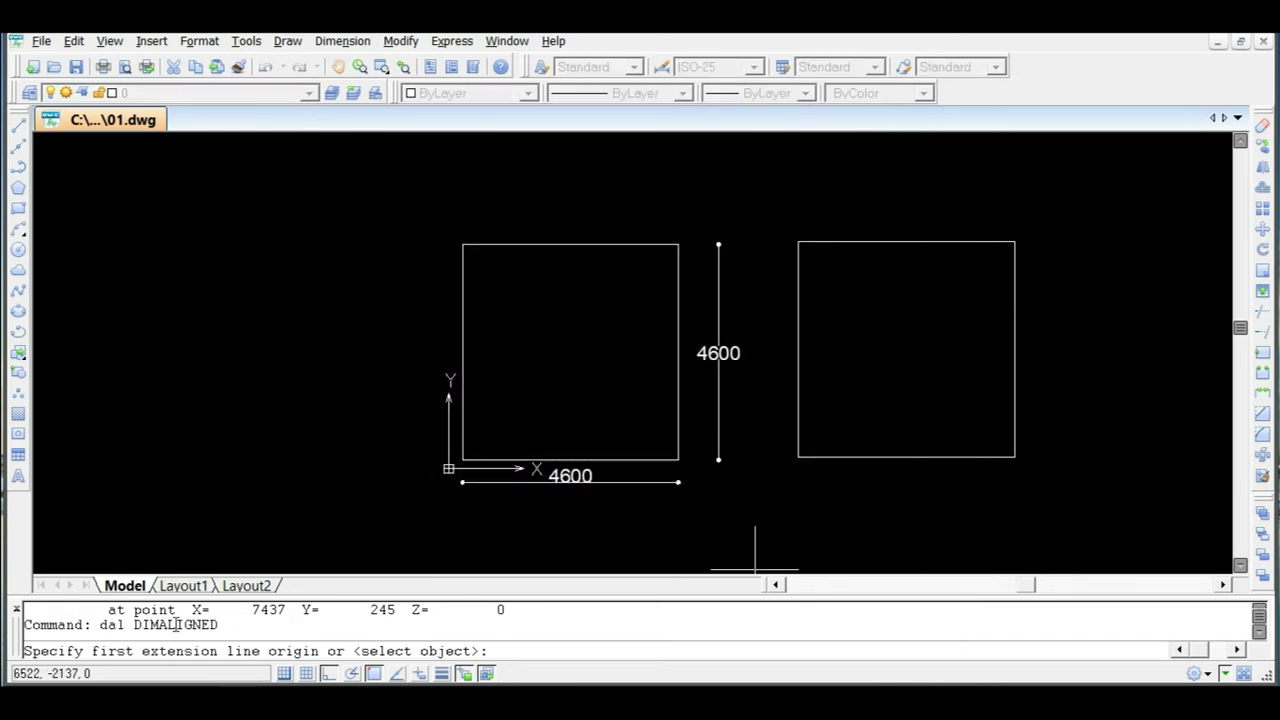
{"action": "key", "text": "Return"}
{"action": "left_click", "coordinate": [965, 457]}
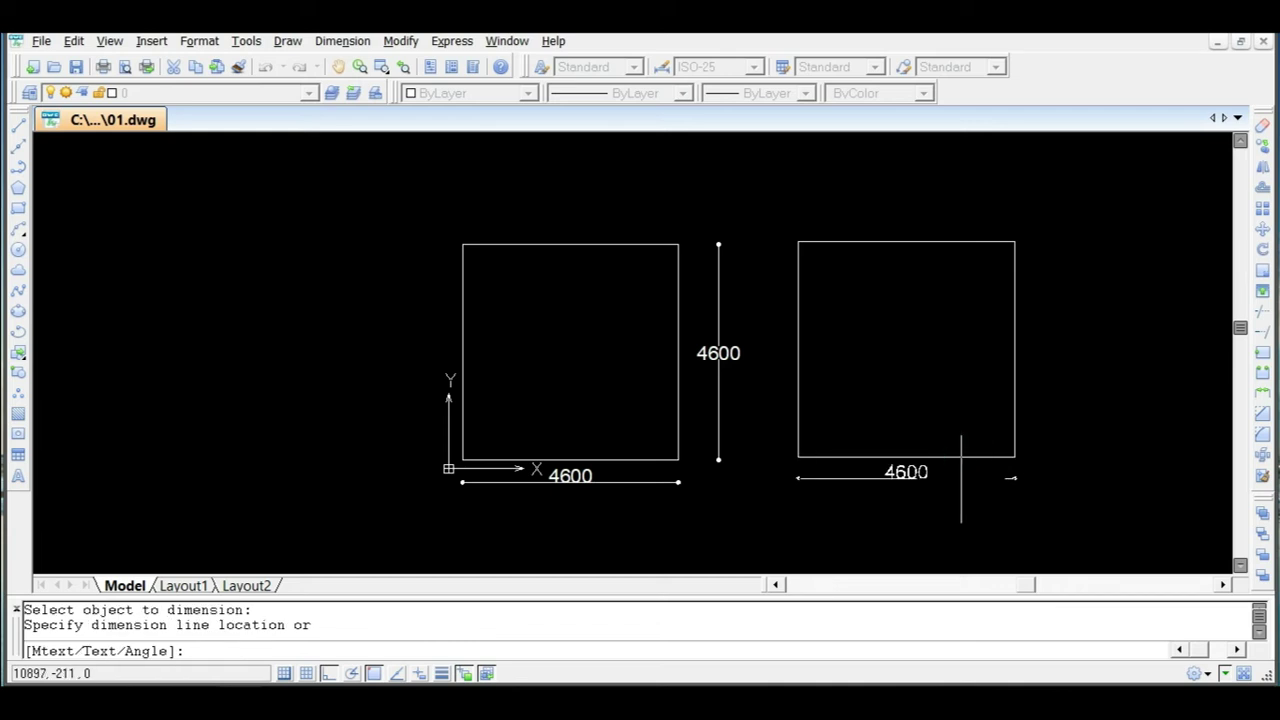
{"action": "left_click", "coordinate": [963, 483]}
Add an aligned dimension to the polyline square's right side, placing its dimension line just outside the edge.
{"action": "key", "text": "Return"}
{"action": "key", "text": "Return"}
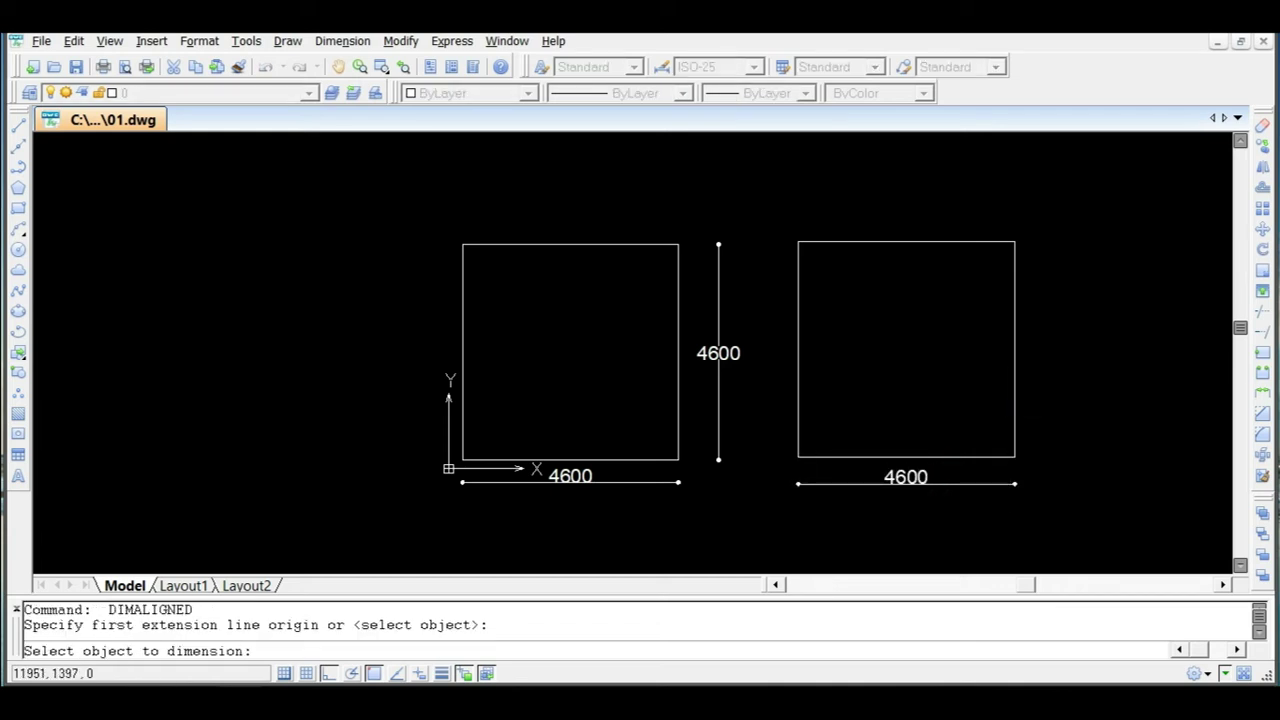
{"action": "left_click", "coordinate": [1010, 393]}
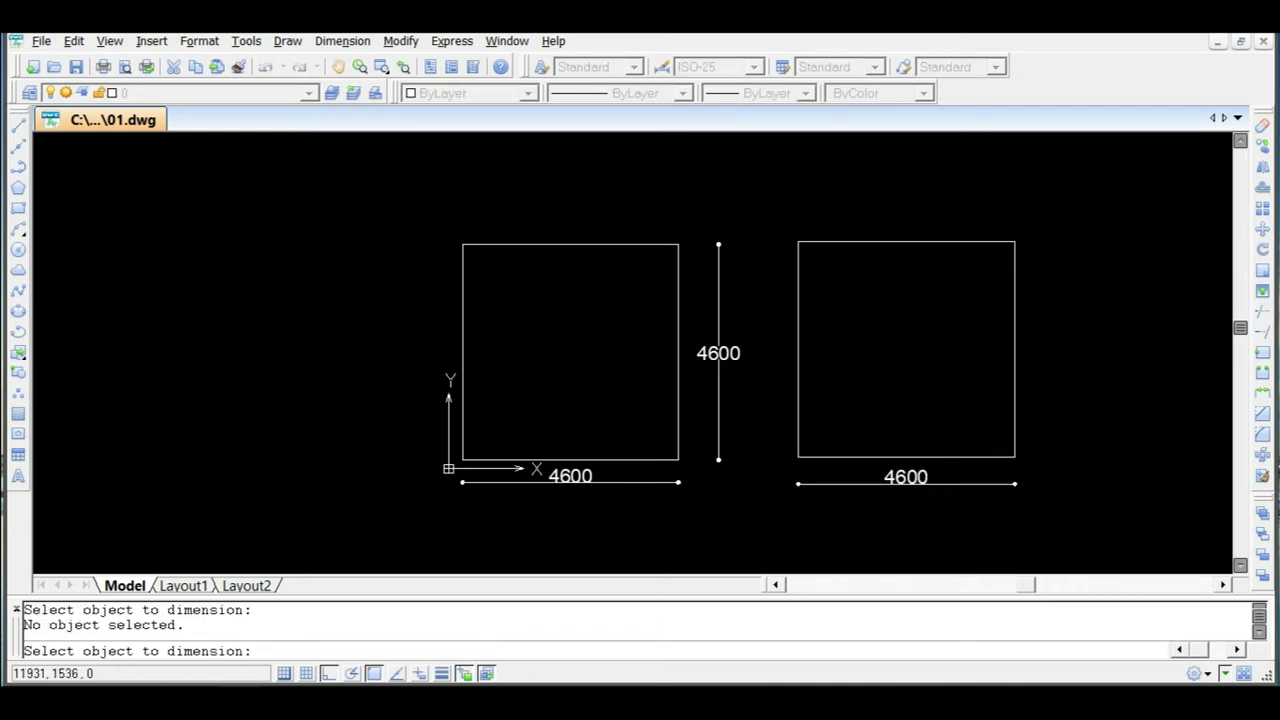
{"action": "left_click", "coordinate": [1013, 392]}
{"action": "left_click", "coordinate": [1055, 400]}
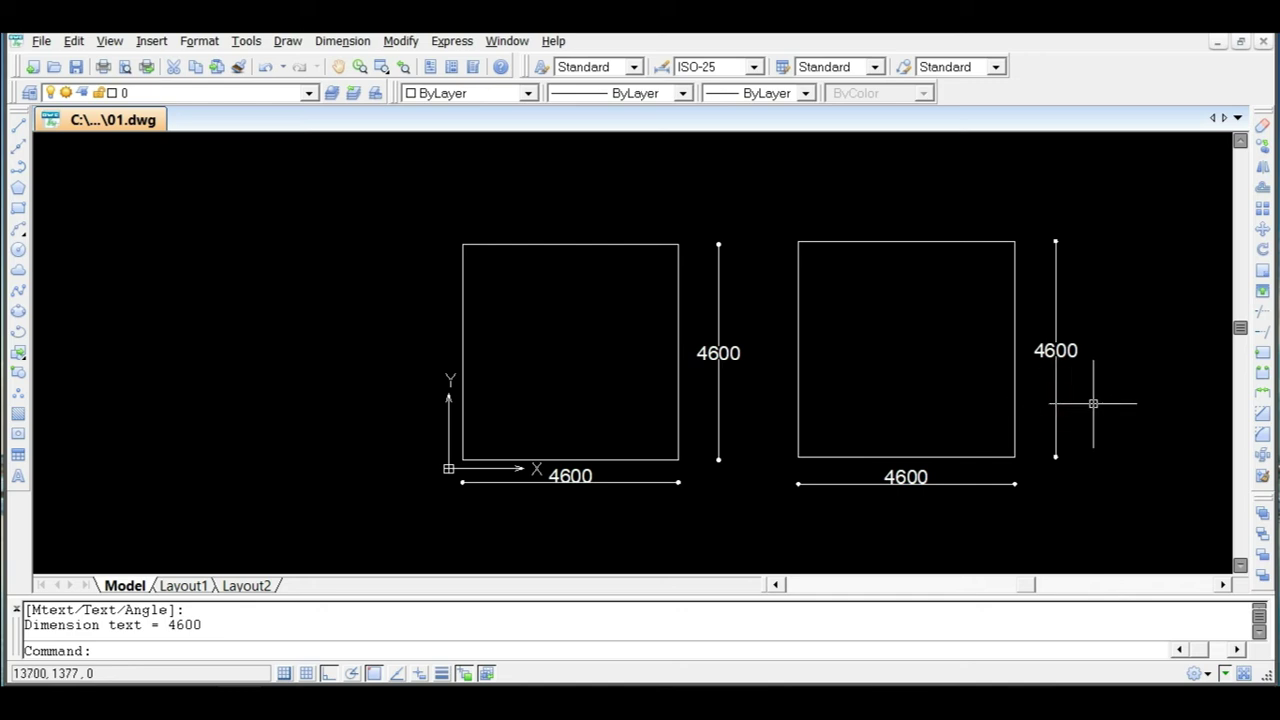
{"action": "scroll", "coordinate": [930, 350], "scroll_direction": "down", "scroll_amount": 2}
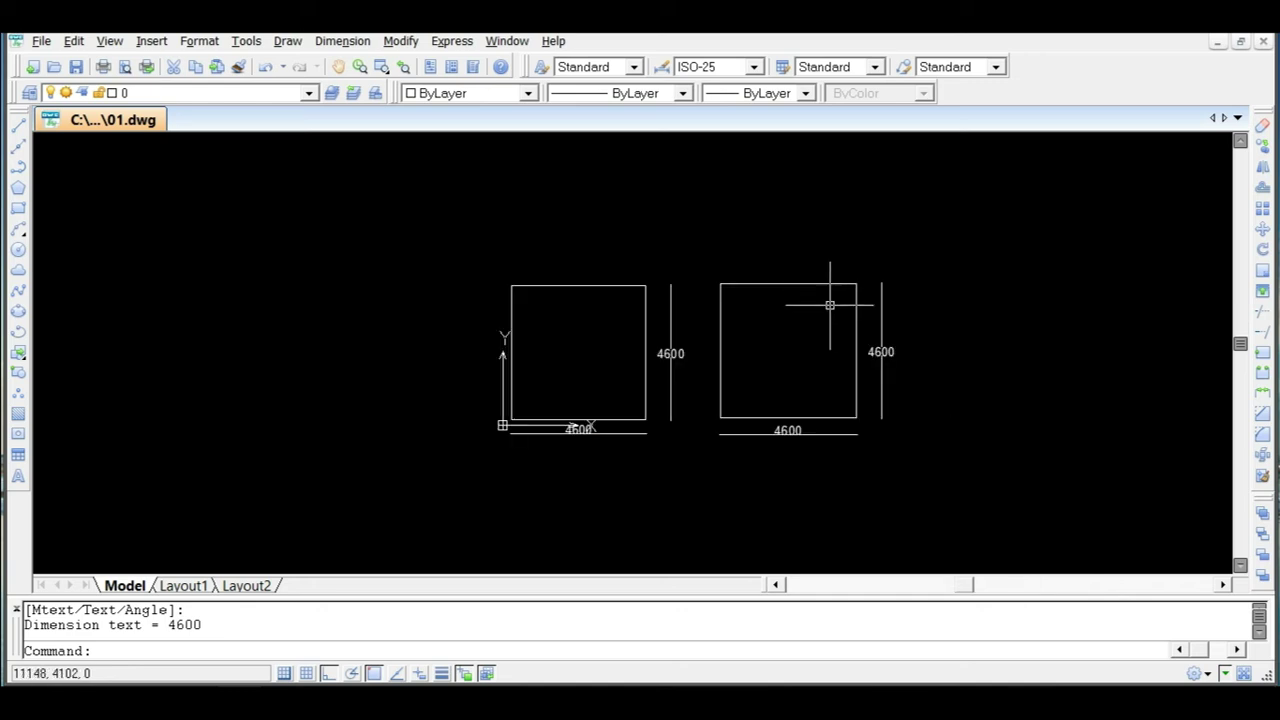
{"action": "type", "text": "l"}
{"action": "key", "text": "Return"}
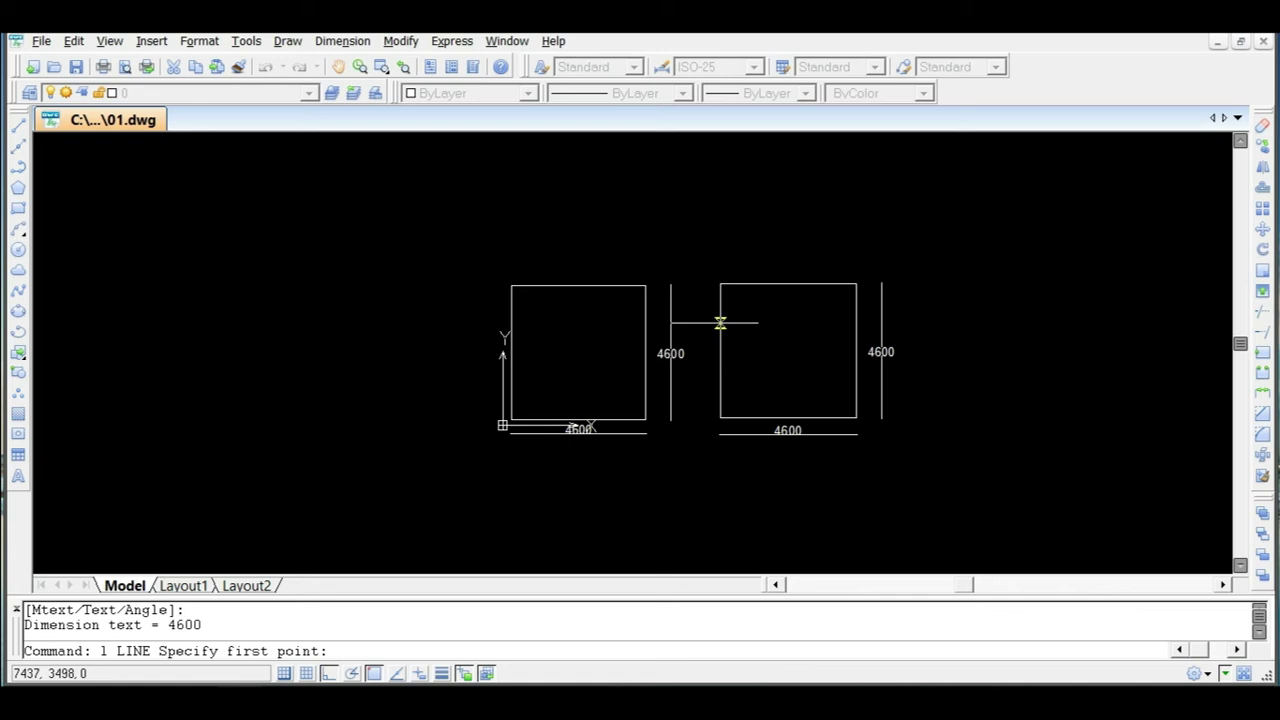
{"action": "key", "text": "Escape"}
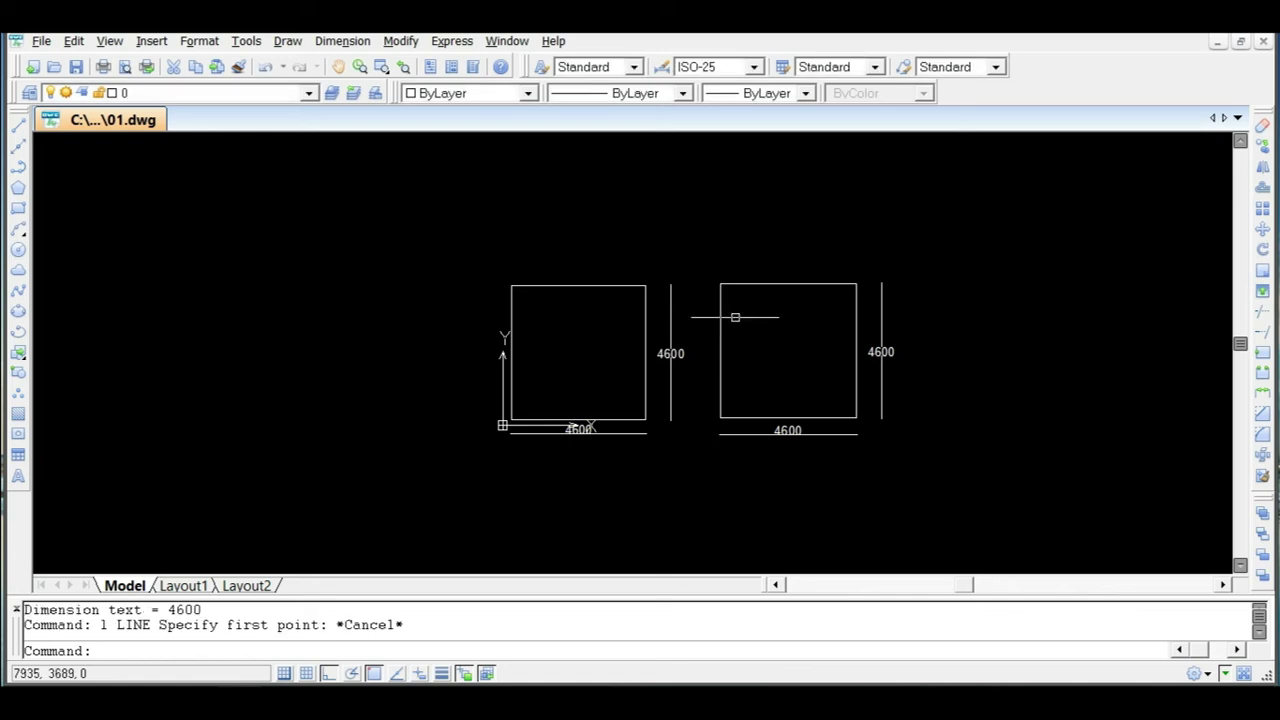
Draw a rectangle to the left of the first square, select it to check whether it is one object, and clear the selection.
{"action": "left_click", "coordinate": [17, 210]}
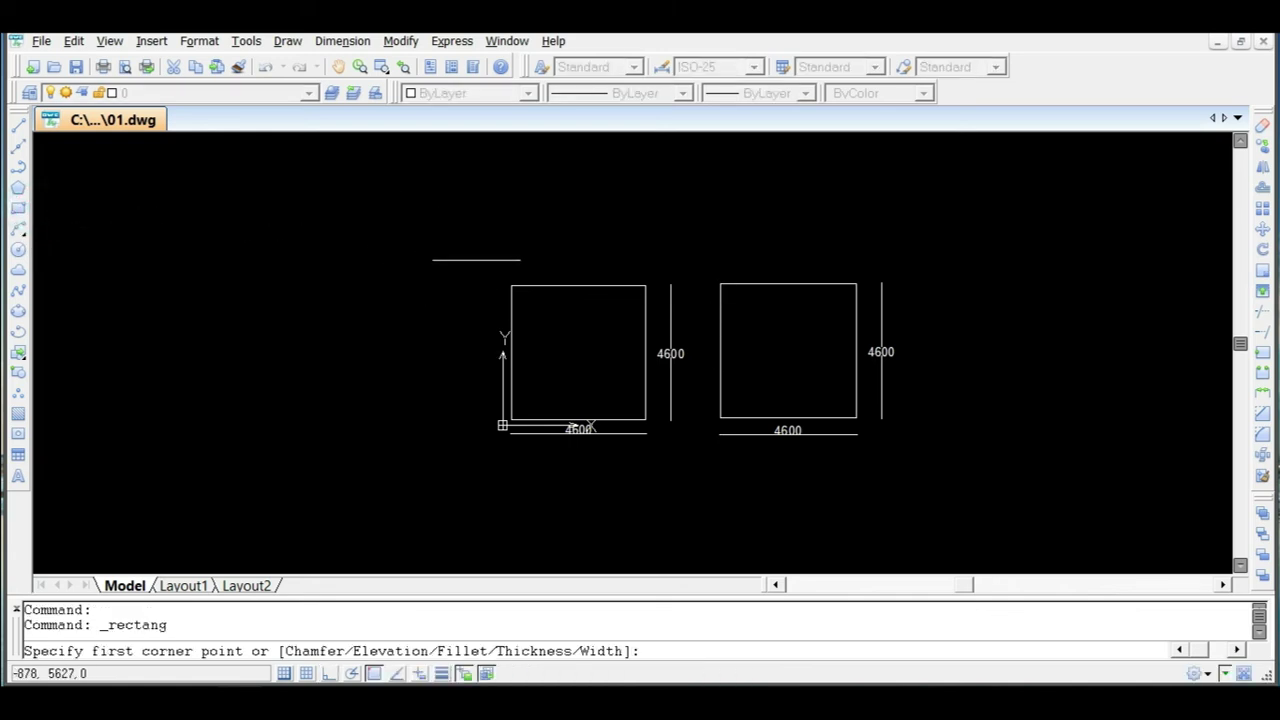
{"action": "left_click", "coordinate": [165, 233]}
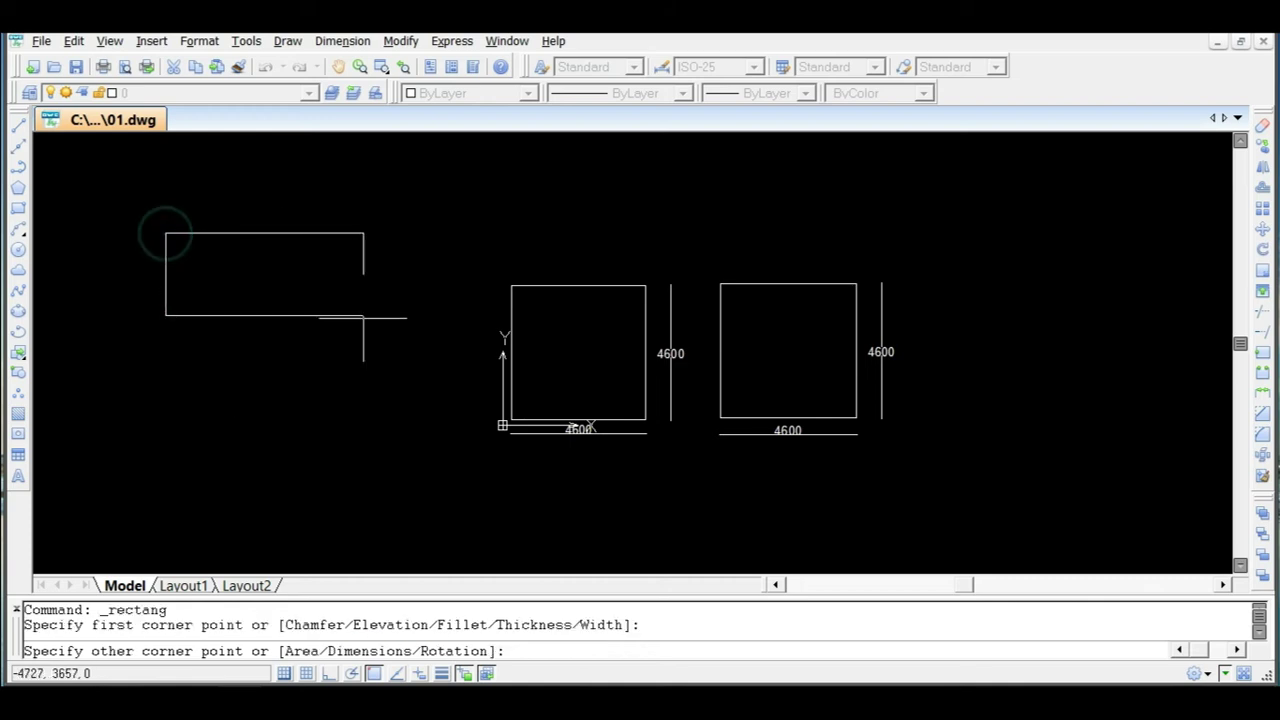
{"action": "left_click", "coordinate": [381, 448]}
{"action": "left_click", "coordinate": [436, 354]}
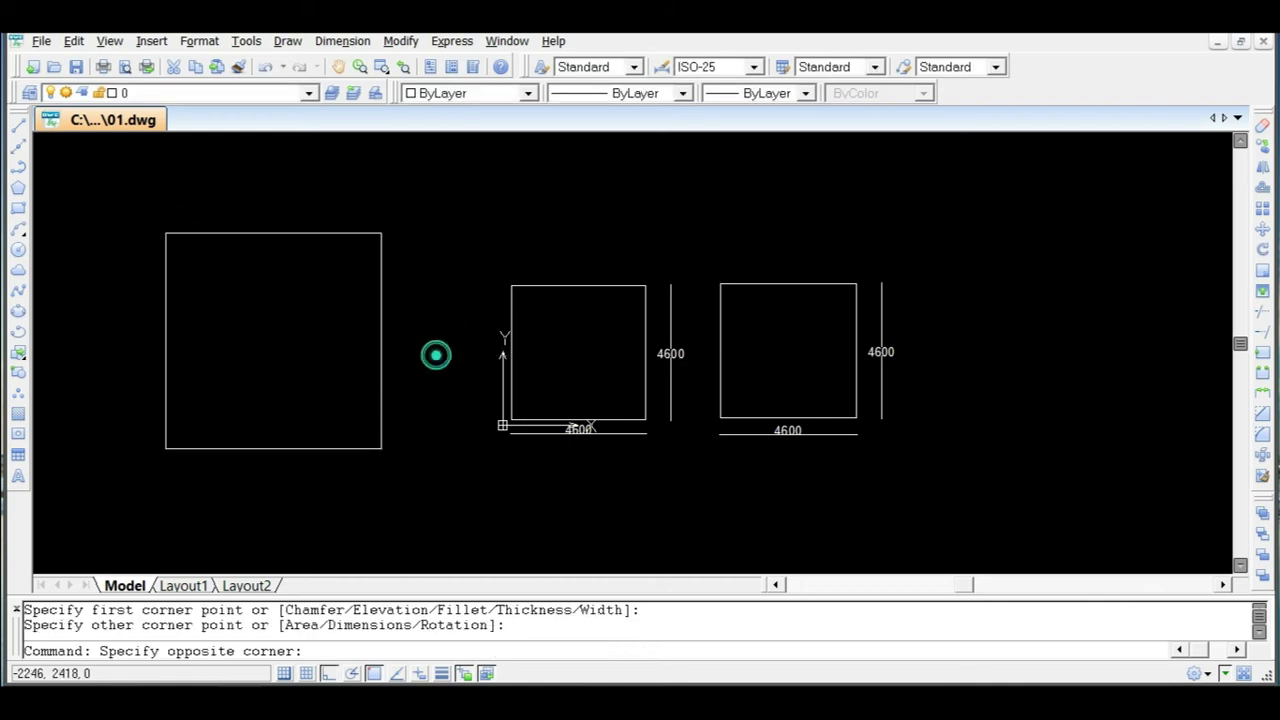
{"action": "left_click", "coordinate": [338, 386]}
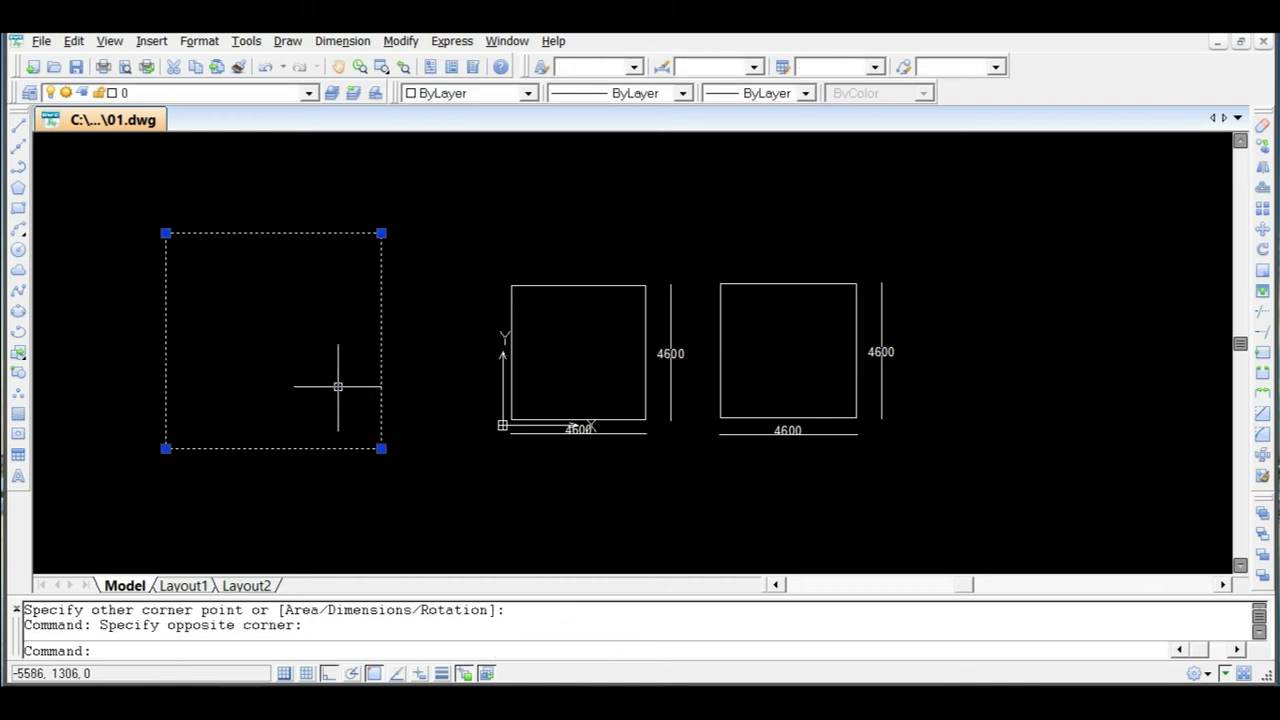
{"action": "key", "text": "Escape"}
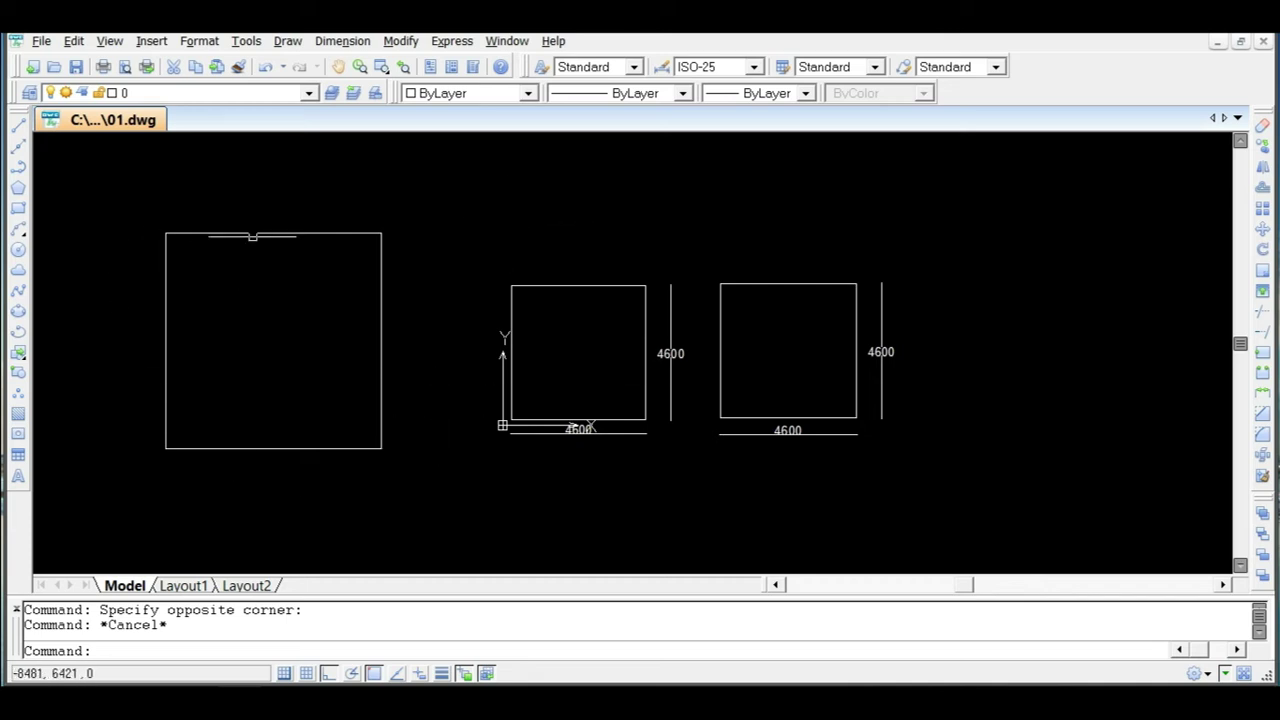
Erase the rectangle to the left of the first square.
{"action": "left_click", "coordinate": [391, 220]}
{"action": "left_click", "coordinate": [286, 274]}
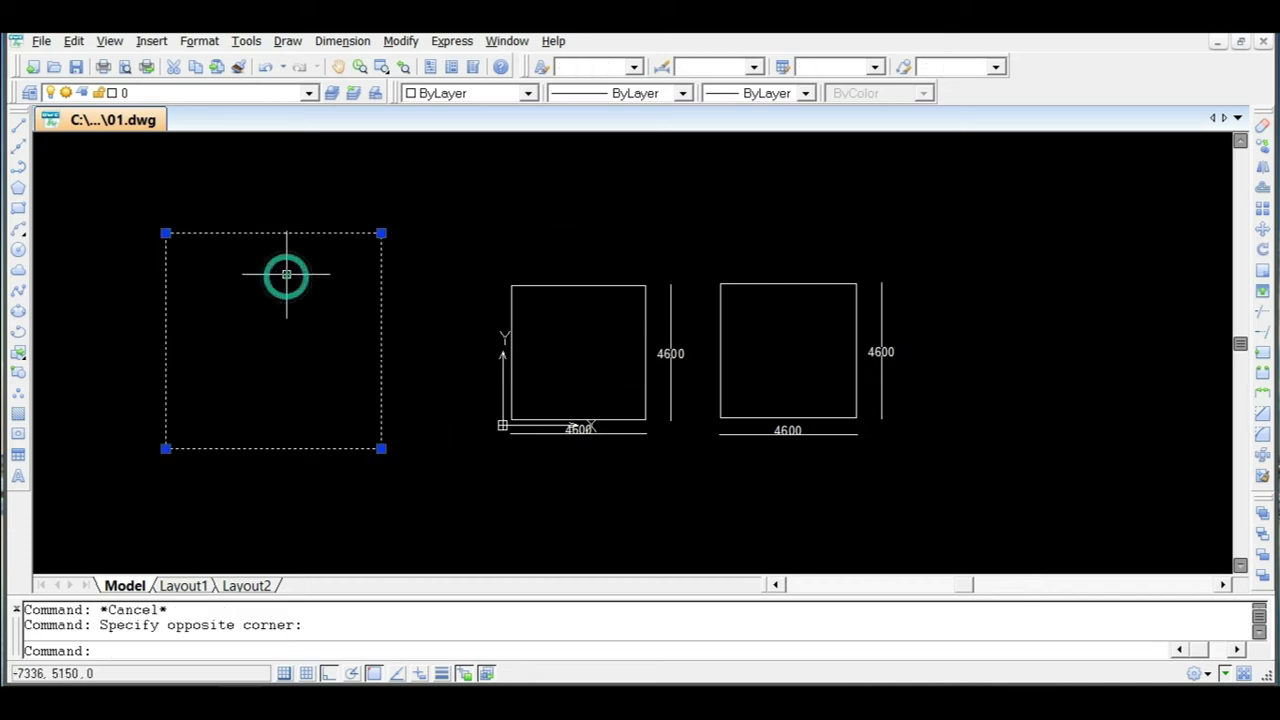
{"action": "key", "text": "Delete"}
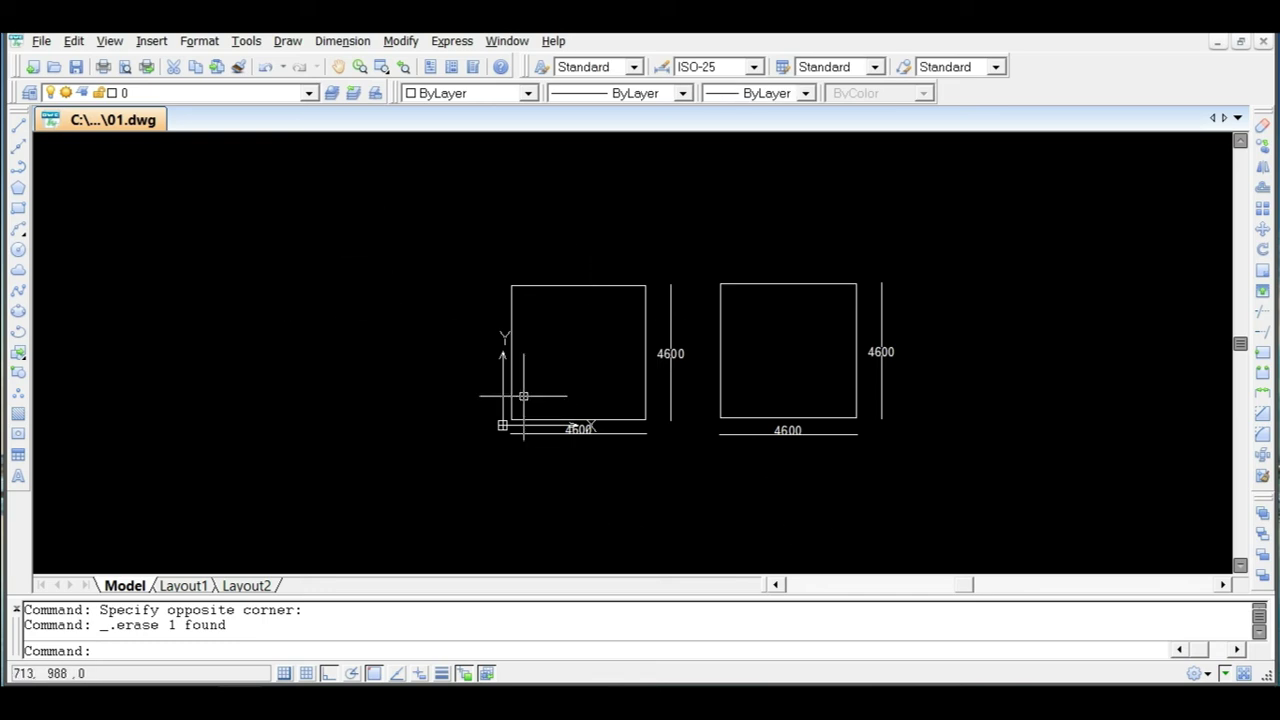
Delete all four aligned dimensions around the two squares.
{"action": "left_click", "coordinate": [894, 334]}
{"action": "left_click", "coordinate": [880, 363]}
{"action": "left_click", "coordinate": [849, 432]}
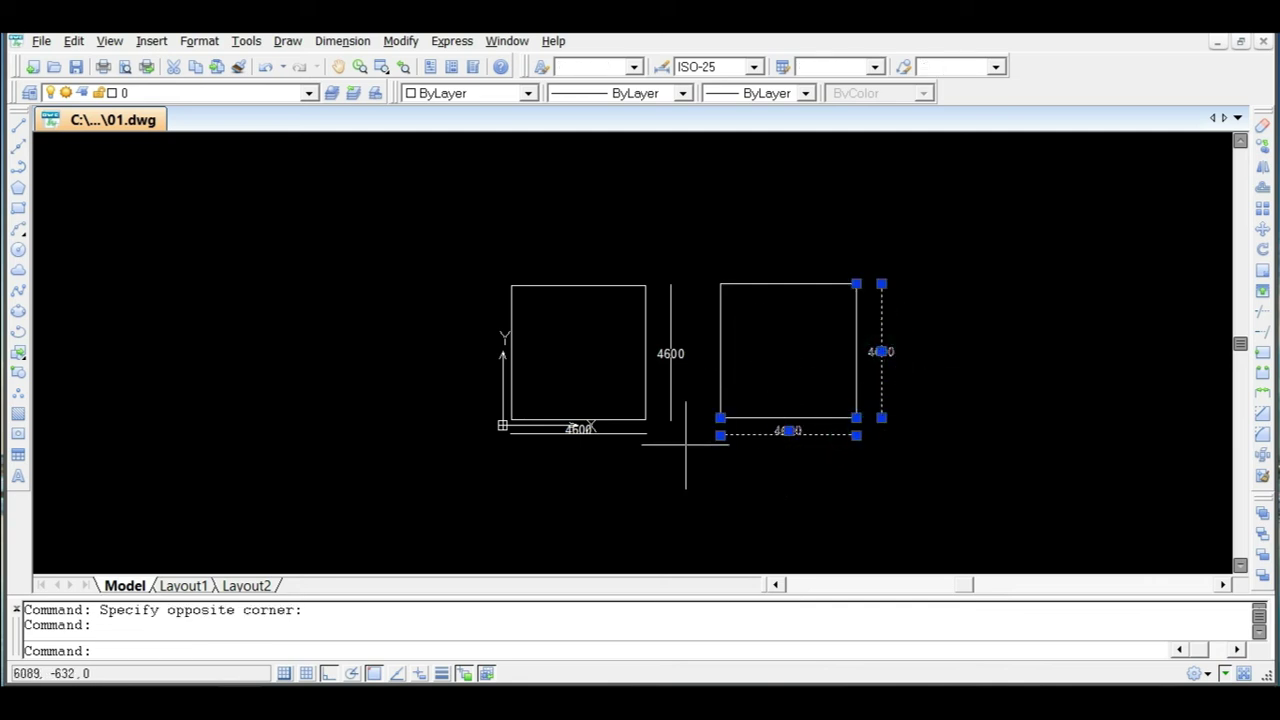
{"action": "left_click", "coordinate": [621, 432]}
{"action": "left_click", "coordinate": [690, 395]}
{"action": "left_click", "coordinate": [666, 371]}
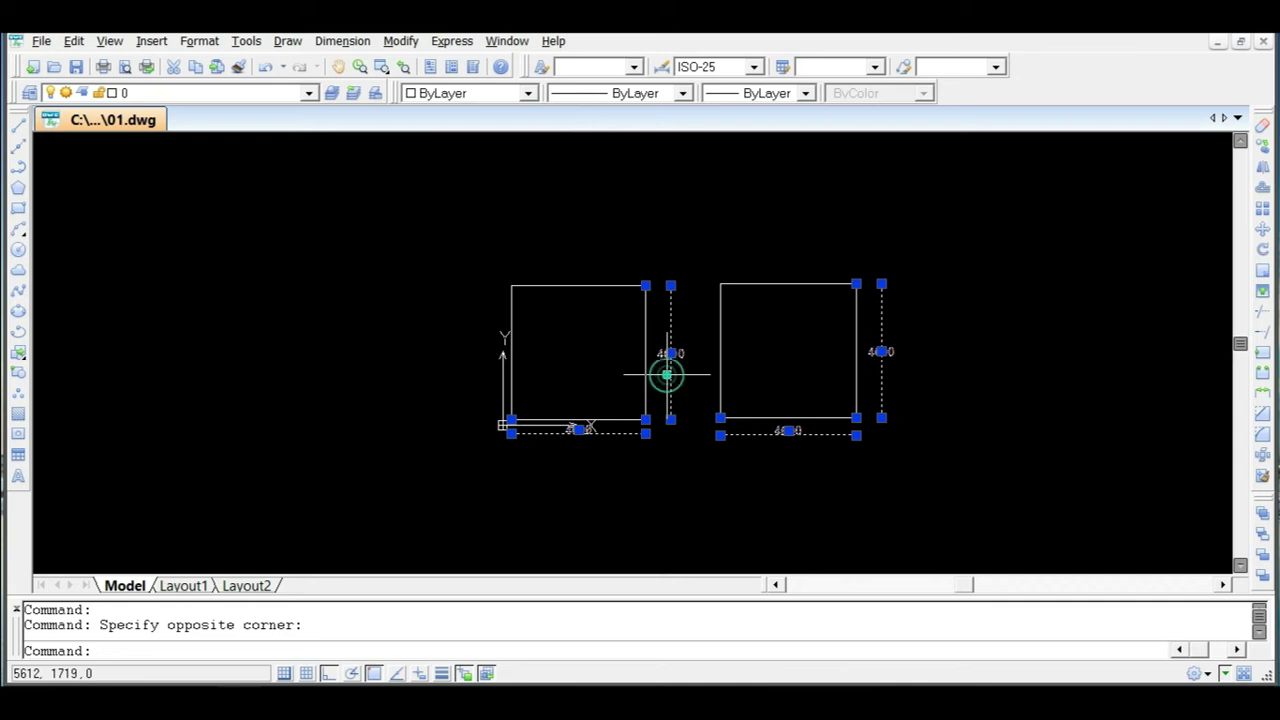
{"action": "key", "text": "Delete"}
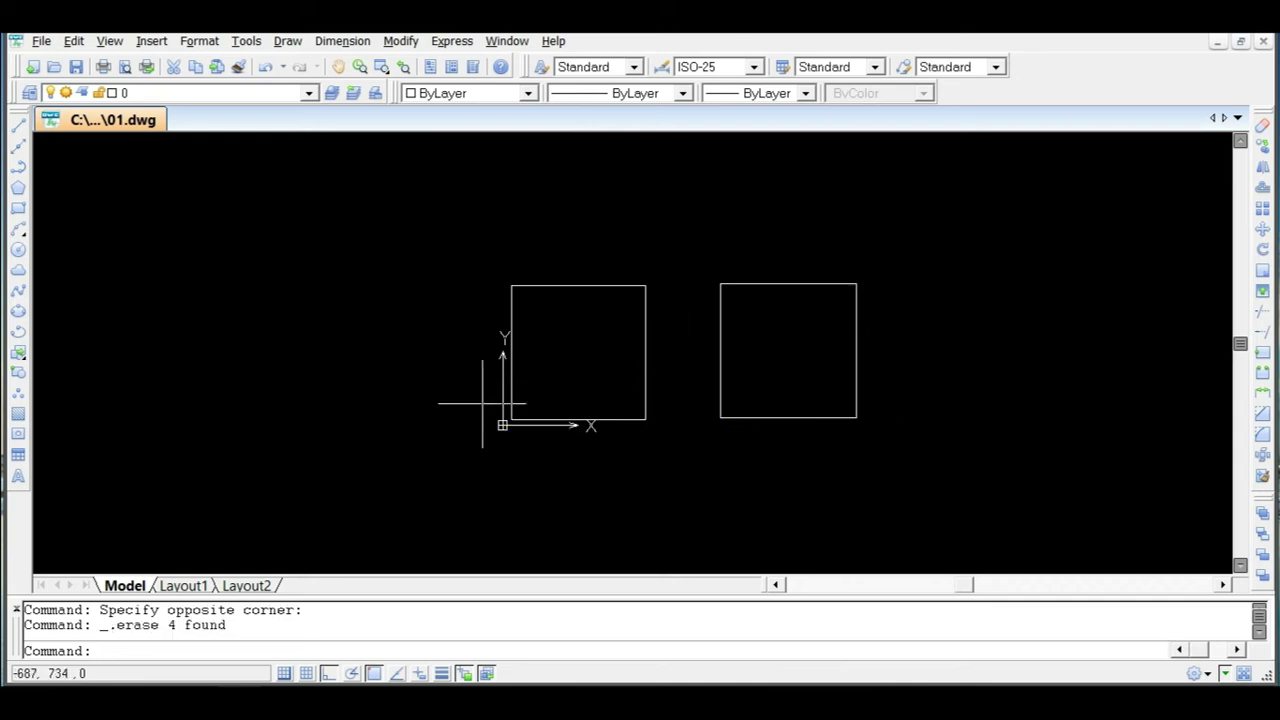
Offset the polyline square outward by 300.
{"action": "scroll", "coordinate": [539, 281], "scroll_direction": "up", "scroll_amount": 2}
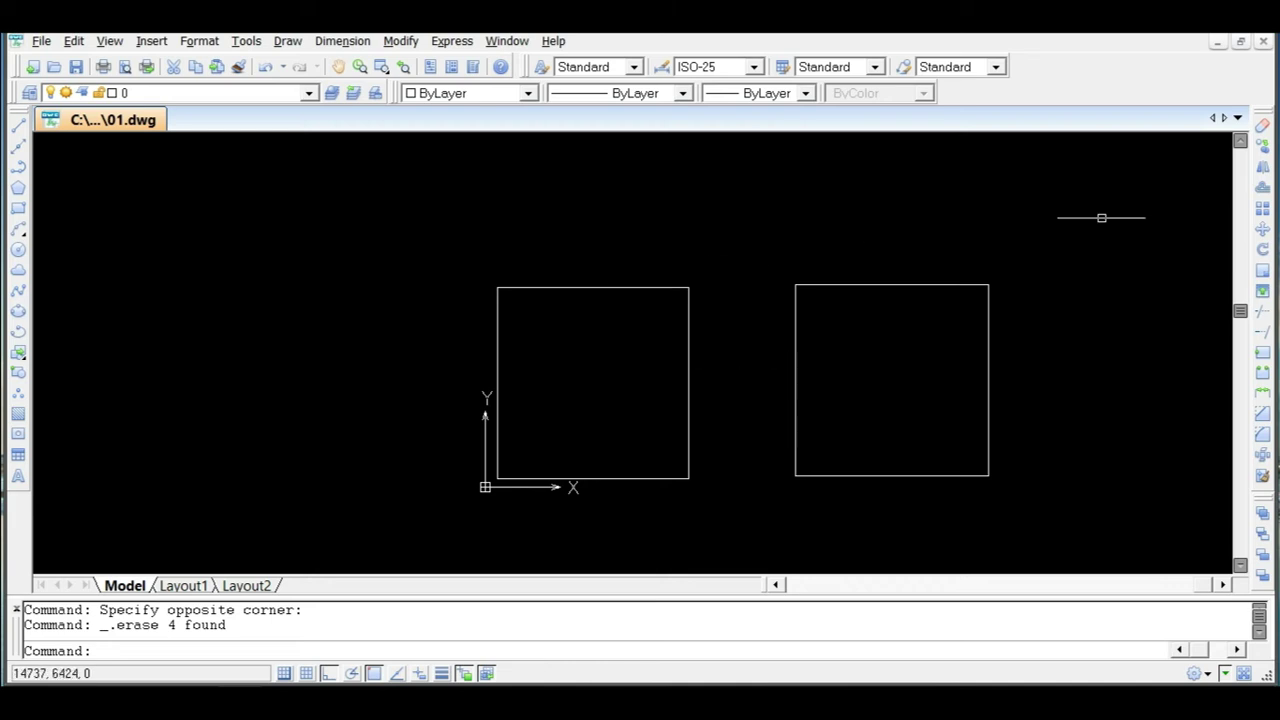
{"action": "left_click", "coordinate": [1266, 190]}
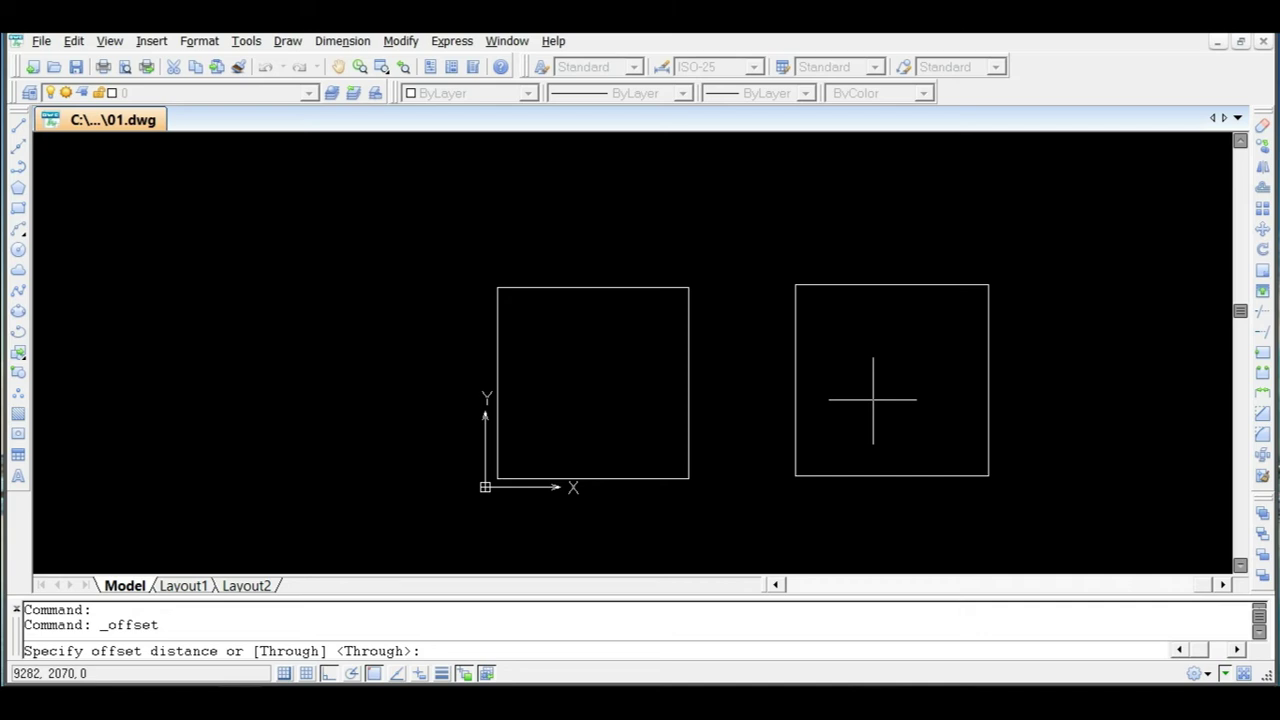
{"action": "key", "text": "Return"}
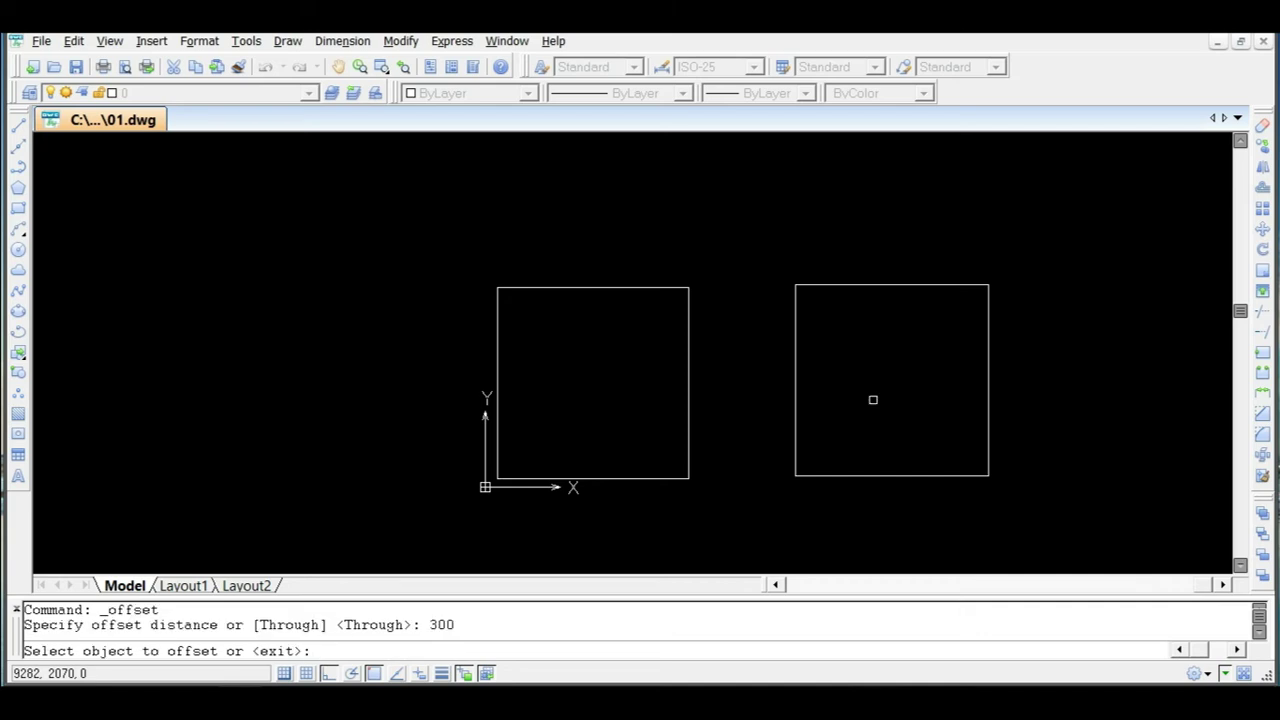
{"action": "left_click", "coordinate": [846, 285]}
{"action": "left_click", "coordinate": [860, 226]}
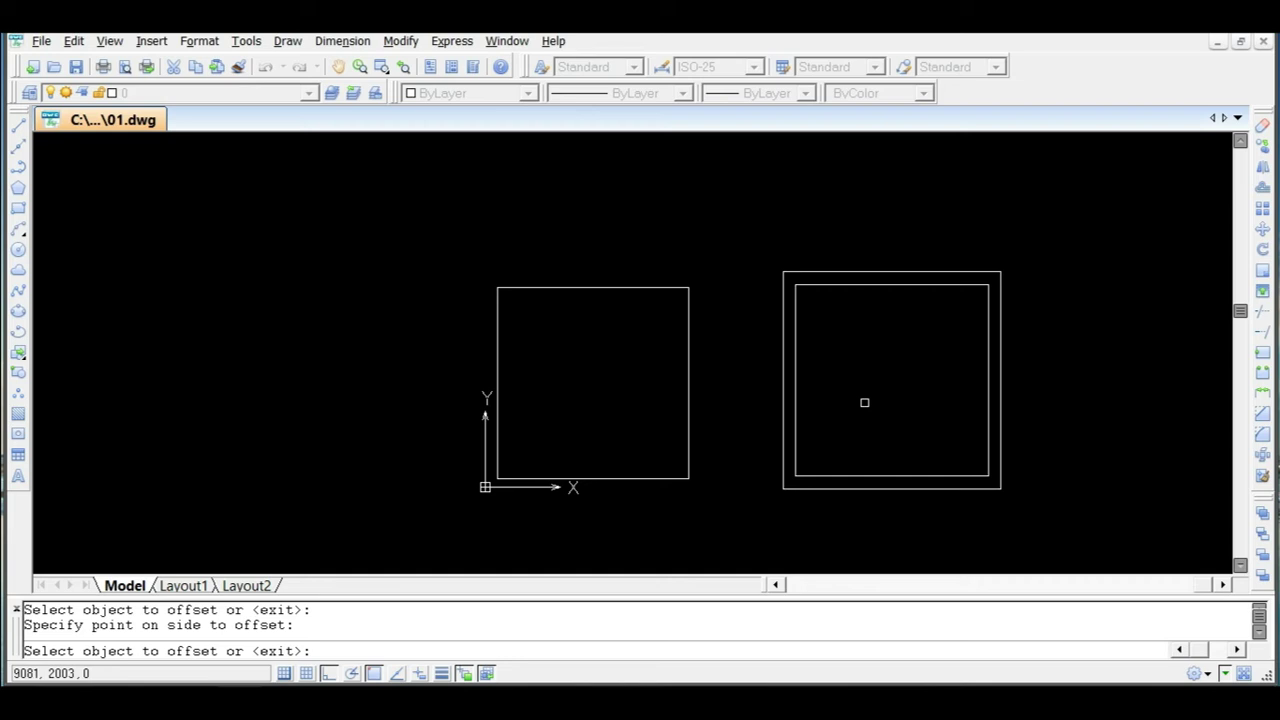
Offset each of the first square's top, left, right and bottom lines outward by 300, and end the Offset command.
{"action": "left_click", "coordinate": [557, 288]}
{"action": "left_click", "coordinate": [557, 246]}
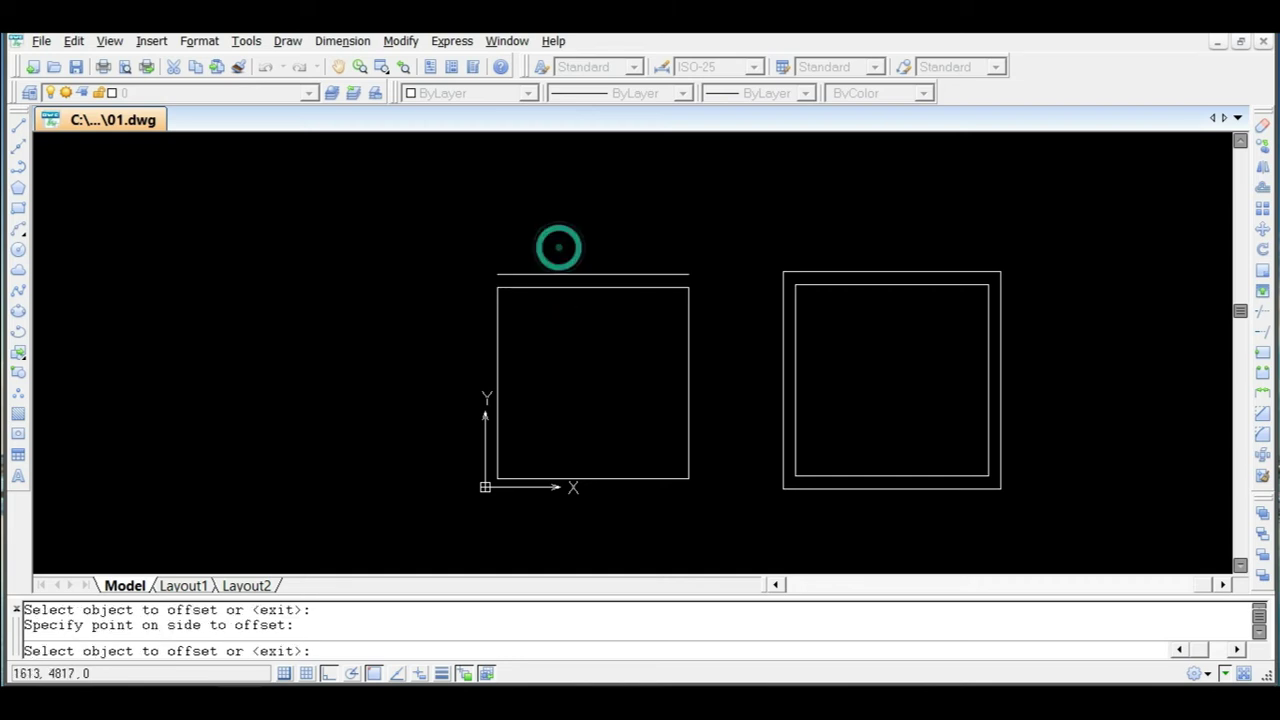
{"action": "left_click", "coordinate": [499, 326]}
{"action": "left_click", "coordinate": [386, 329]}
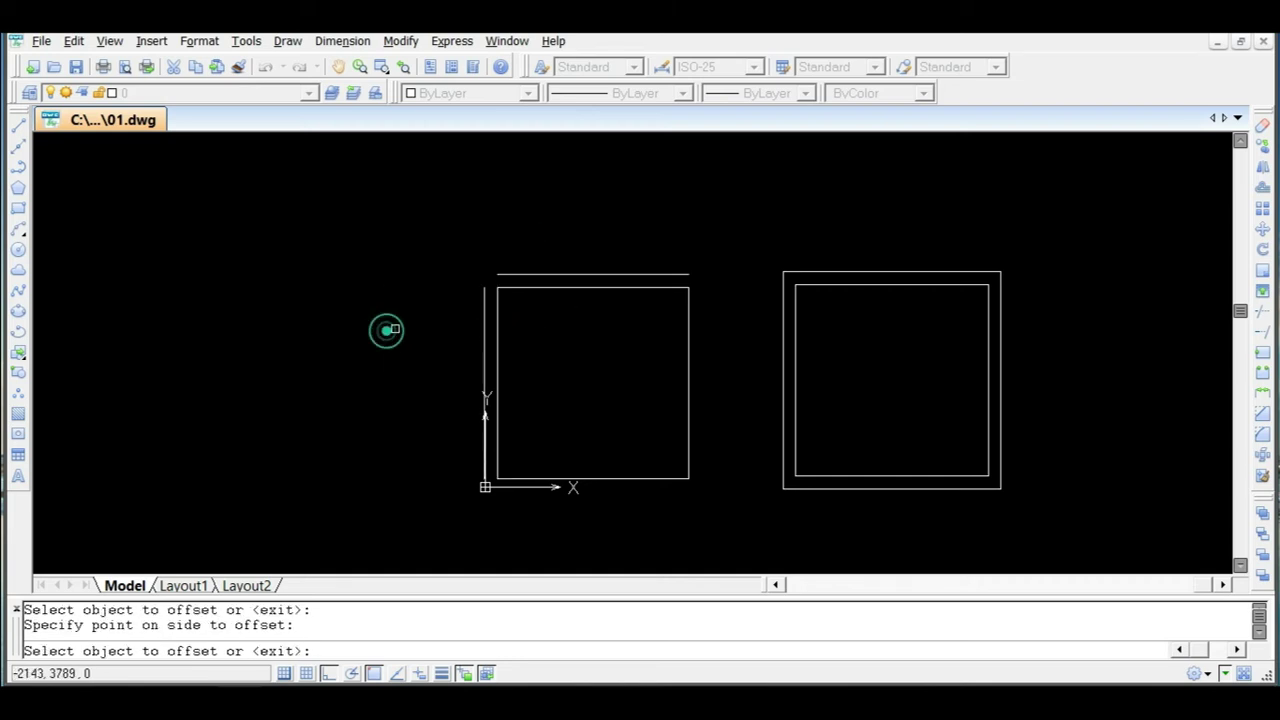
{"action": "left_click", "coordinate": [686, 334]}
{"action": "left_click", "coordinate": [736, 337]}
{"action": "left_click", "coordinate": [689, 349]}
{"action": "left_click", "coordinate": [734, 351]}
{"action": "left_click", "coordinate": [626, 480]}
{"action": "left_click", "coordinate": [636, 522]}
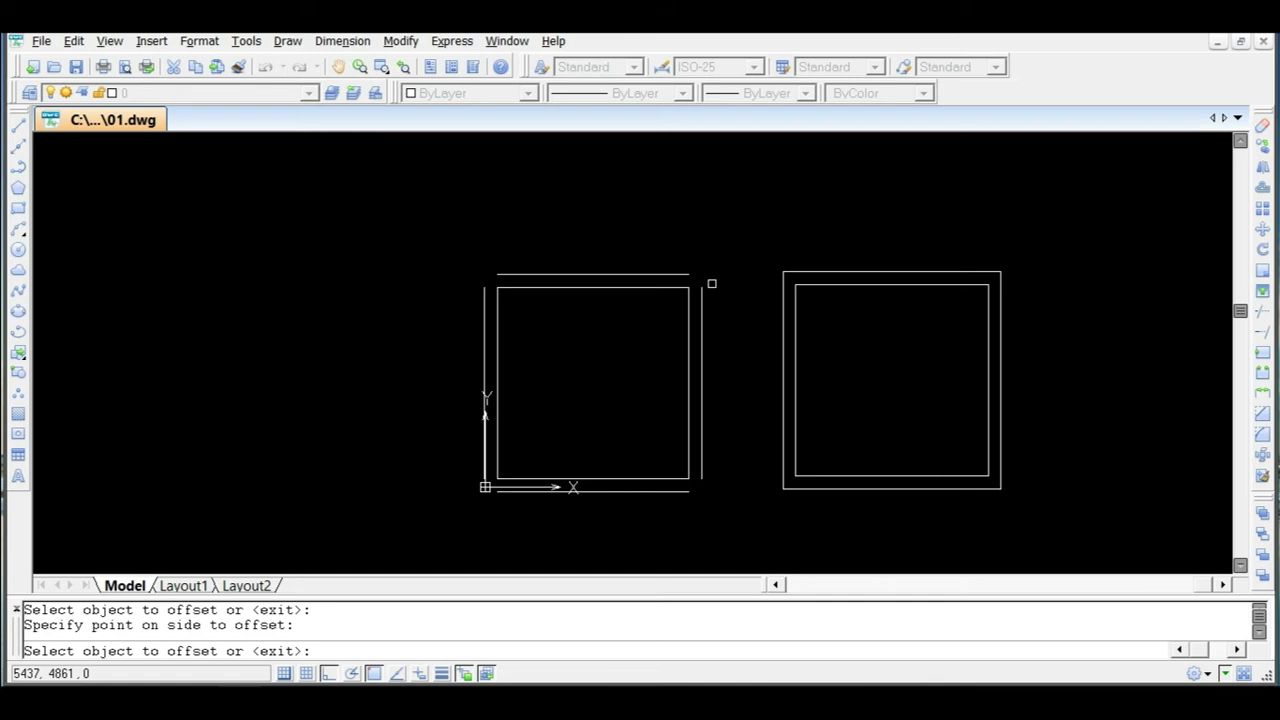
{"action": "key", "text": "Escape"}
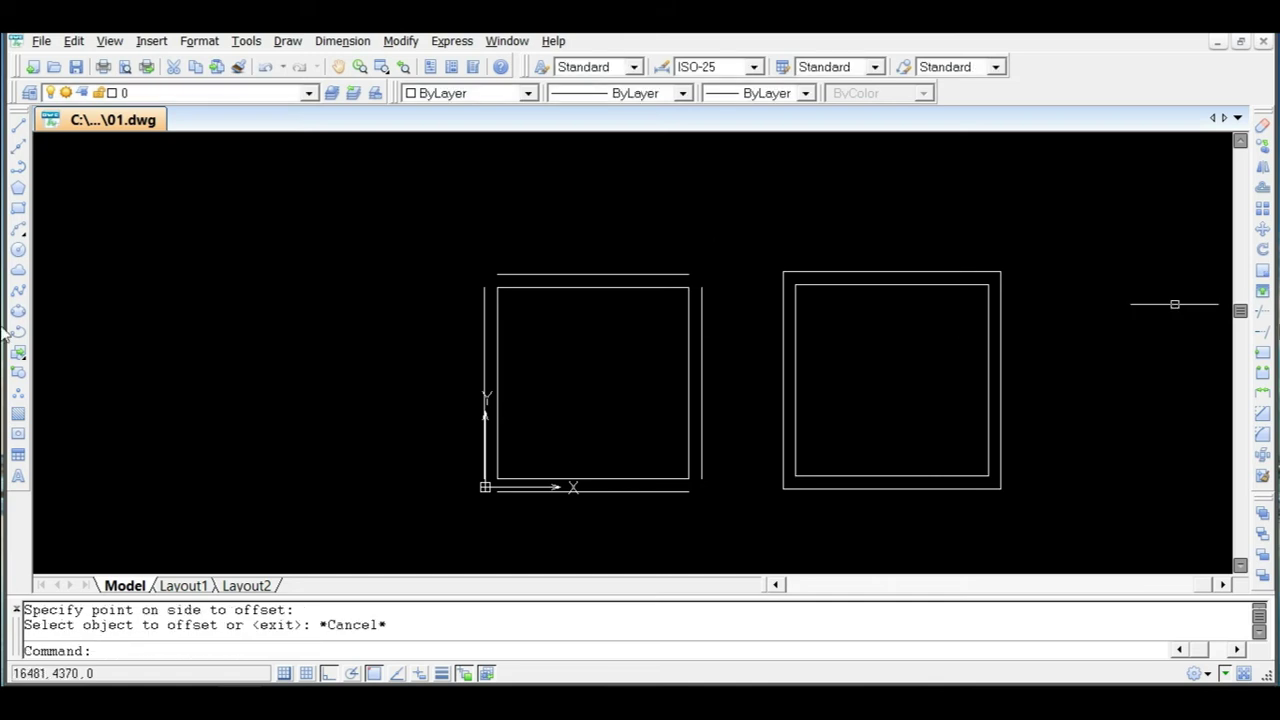
{"action": "left_click", "coordinate": [1263, 437]}
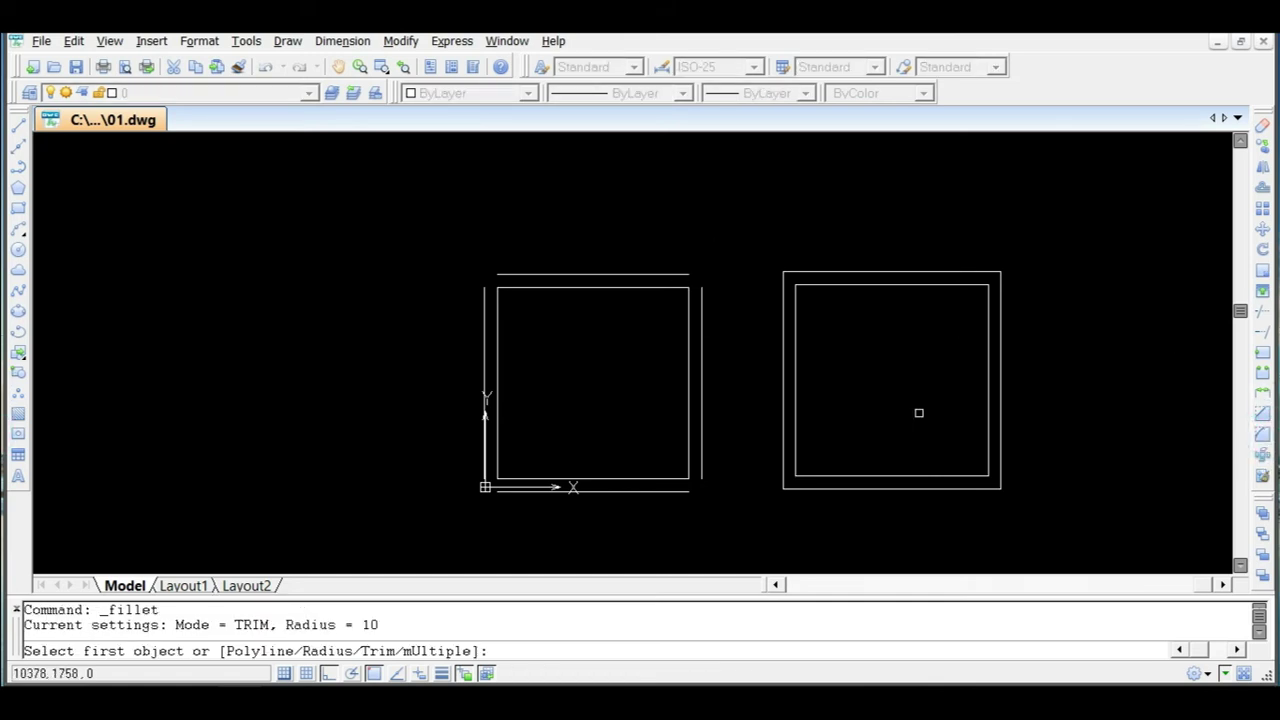
{"action": "double_click", "coordinate": [370, 624]}
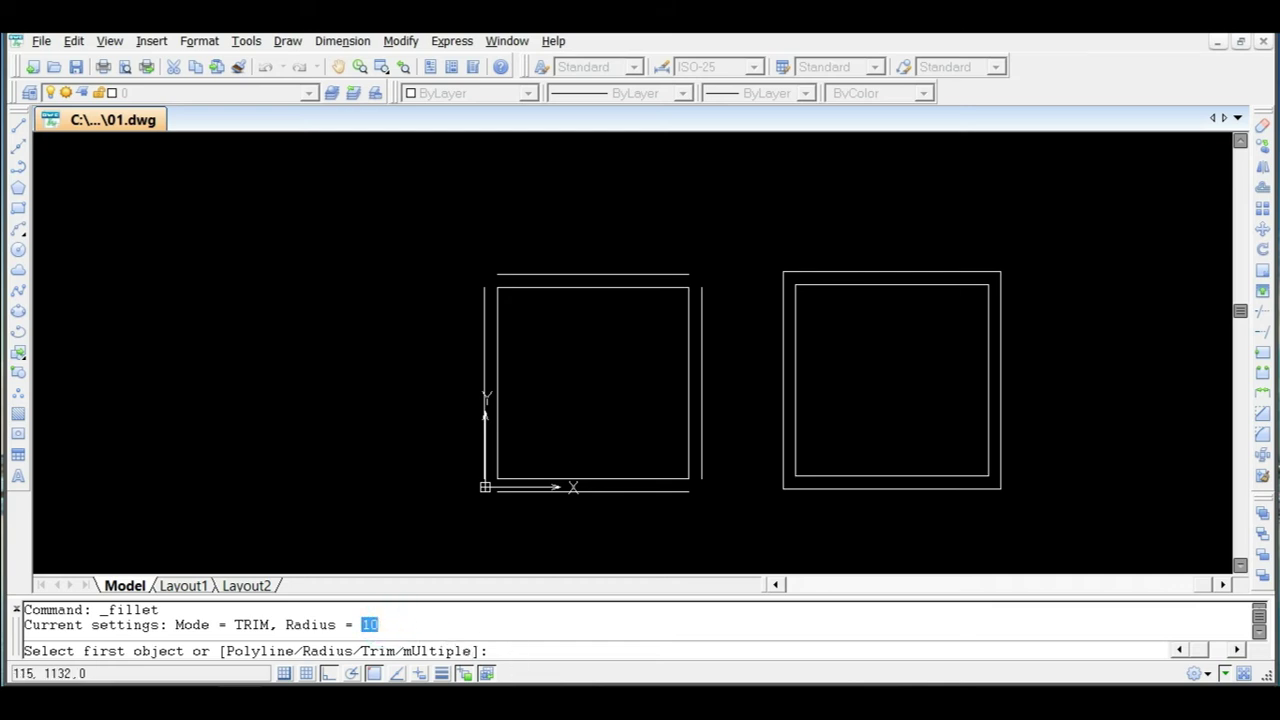
{"action": "key", "text": "Escape"}
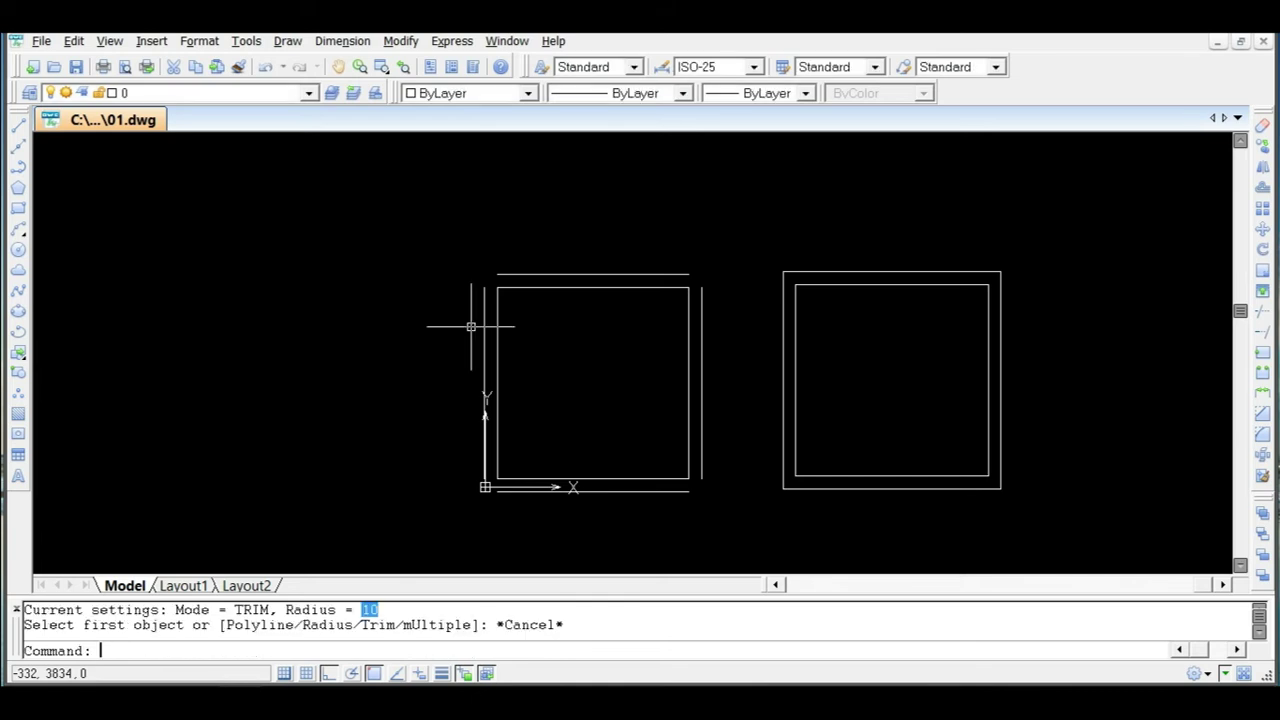
Fillet the first square's outer offset lines at their top-left corner with radius 10, and inspect the corner up close.
{"action": "left_click", "coordinate": [1262, 434]}
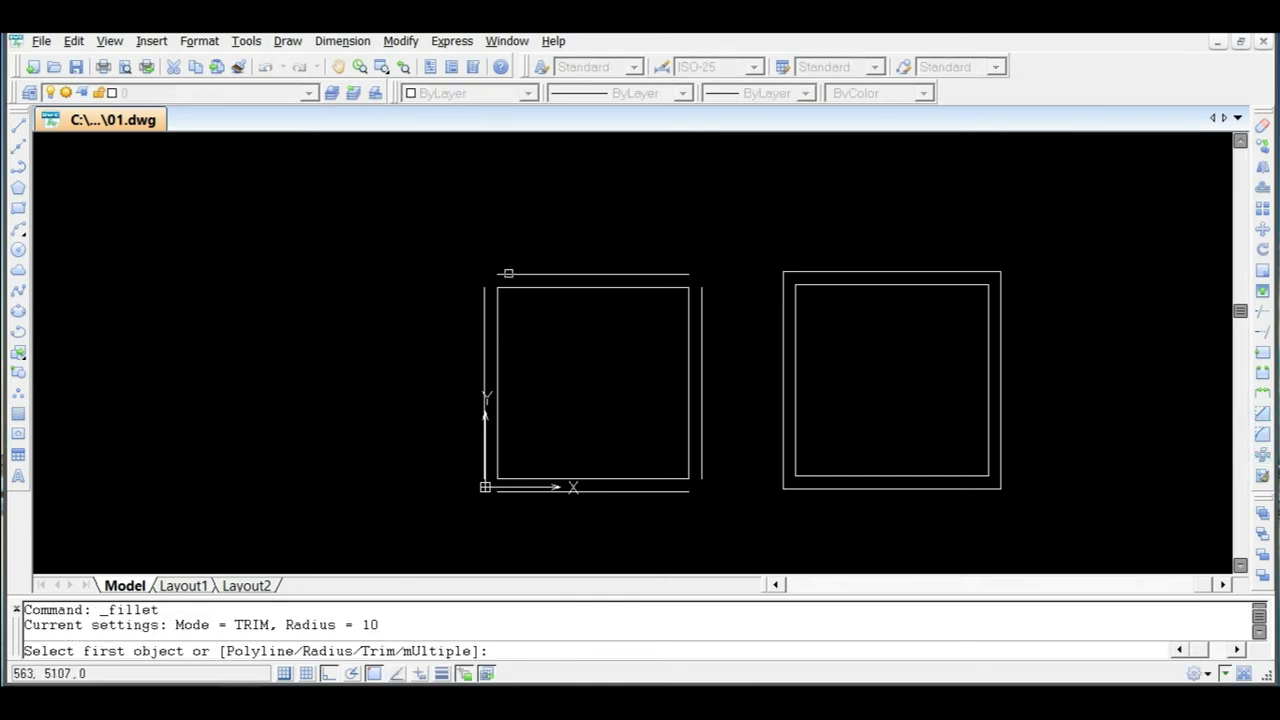
{"action": "left_click", "coordinate": [508, 273]}
{"action": "left_click", "coordinate": [486, 296]}
{"action": "scroll", "coordinate": [520, 284], "scroll_direction": "up", "scroll_amount": 2}
{"action": "scroll", "coordinate": [434, 263], "scroll_direction": "up", "scroll_amount": 5}
{"action": "scroll", "coordinate": [607, 253], "scroll_direction": "down", "scroll_amount": 5}
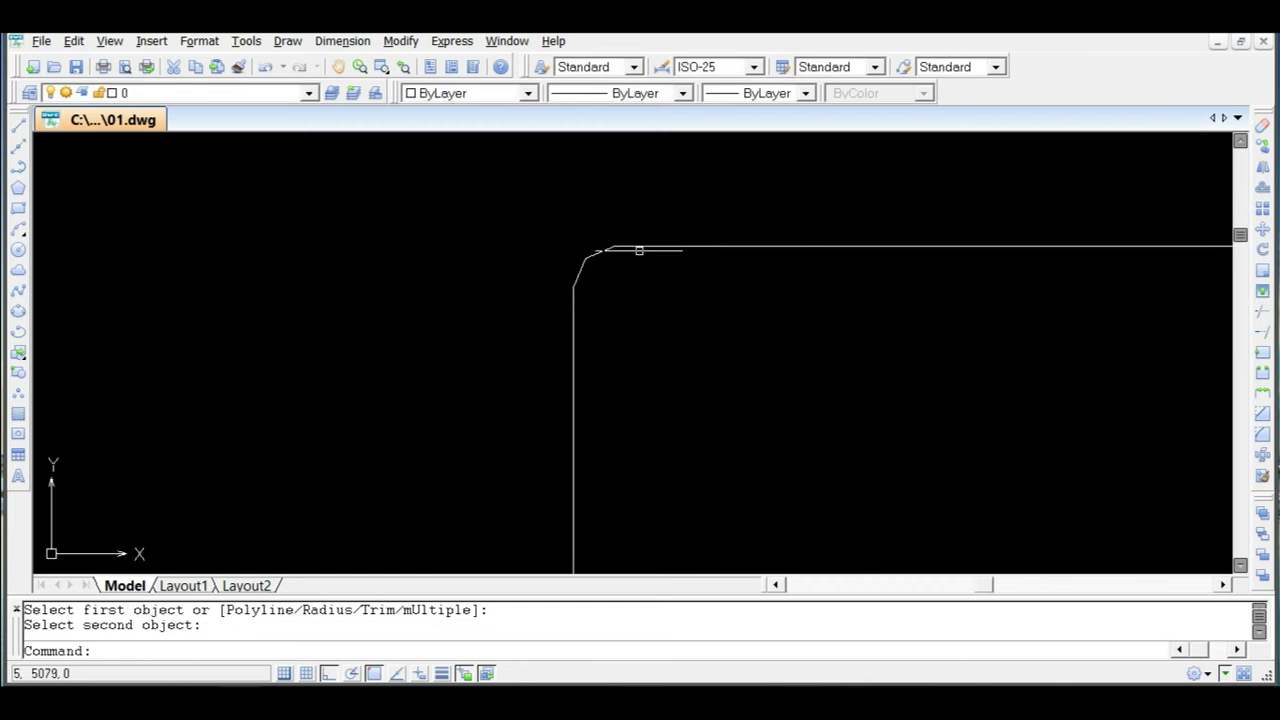
Undo the radius 10 fillet at the top-left corner of the first square's outer offset lines.
{"action": "scroll", "coordinate": [489, 263], "scroll_direction": "down", "scroll_amount": 5}
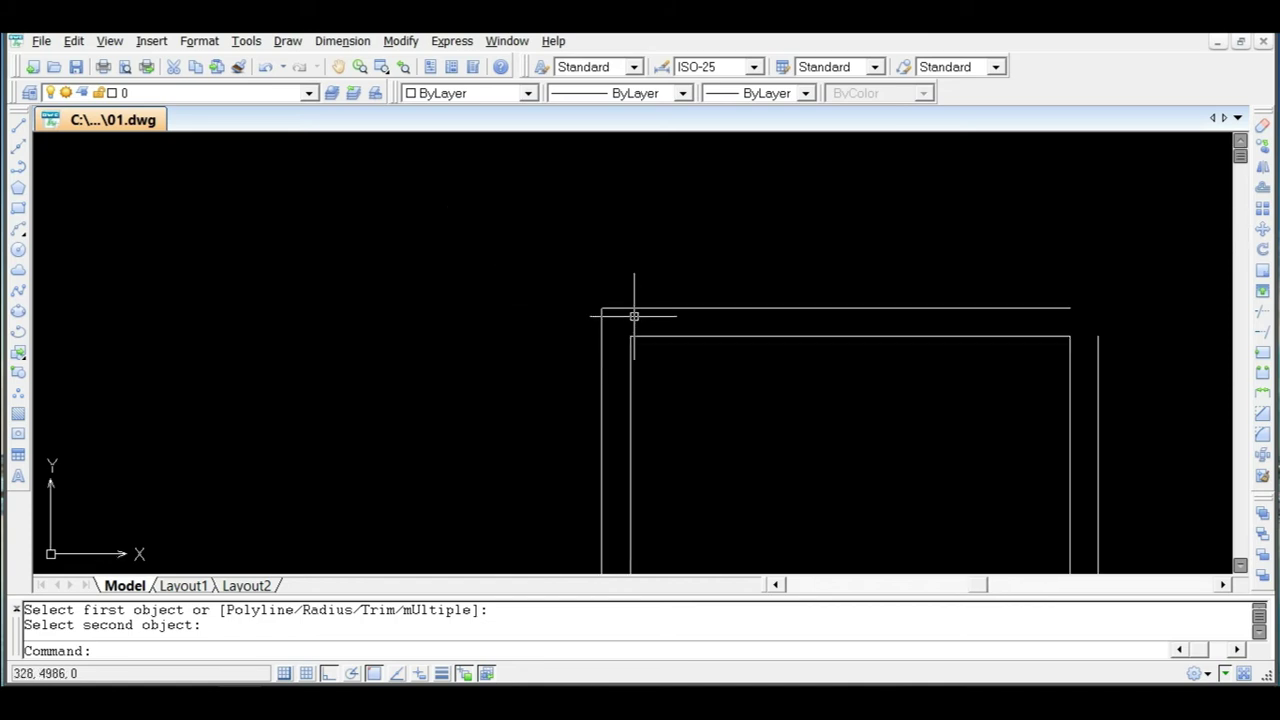
{"action": "key", "text": "ctrl+z"}
{"action": "key", "text": "ctrl+z"}
{"action": "key", "text": "ctrl+z"}
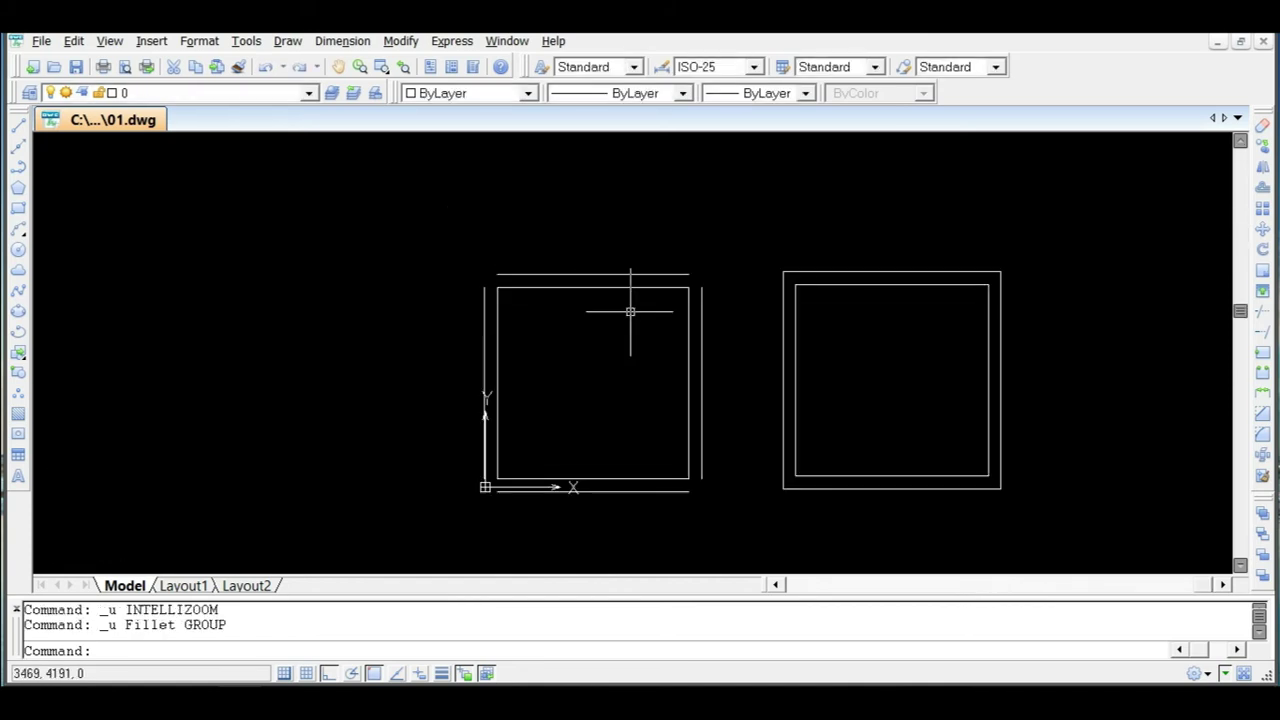
Fillet the first square's outer top and left lines with radius 0 so they meet in a sharp corner.
{"action": "left_click", "coordinate": [1262, 436]}
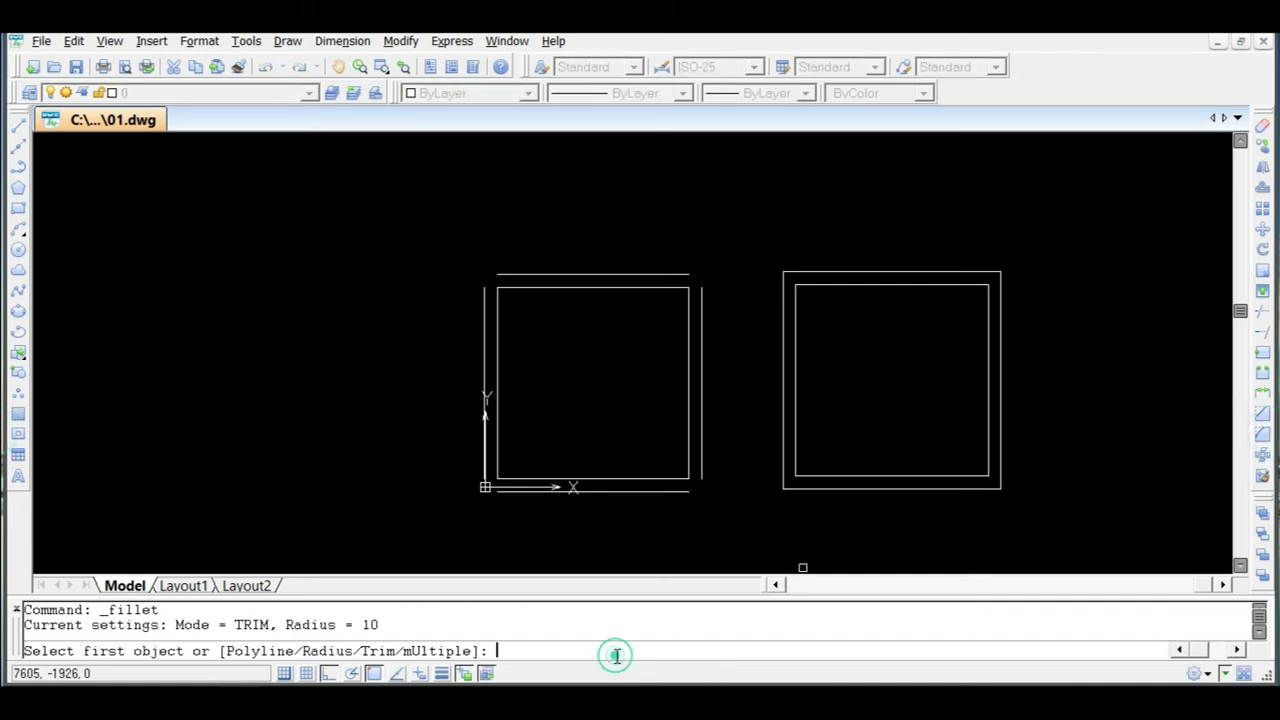
{"action": "type", "text": "r"}
{"action": "key", "text": "Return"}
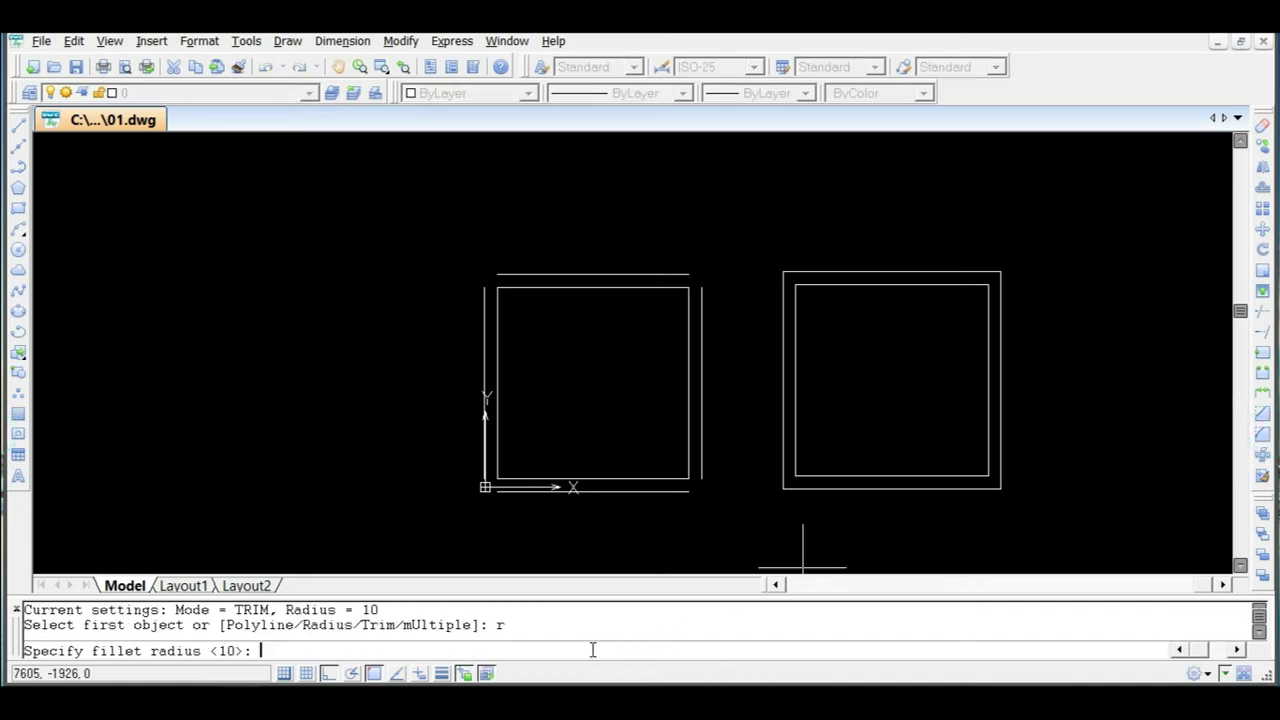
{"action": "type", "text": "0"}
{"action": "key", "text": "Return"}
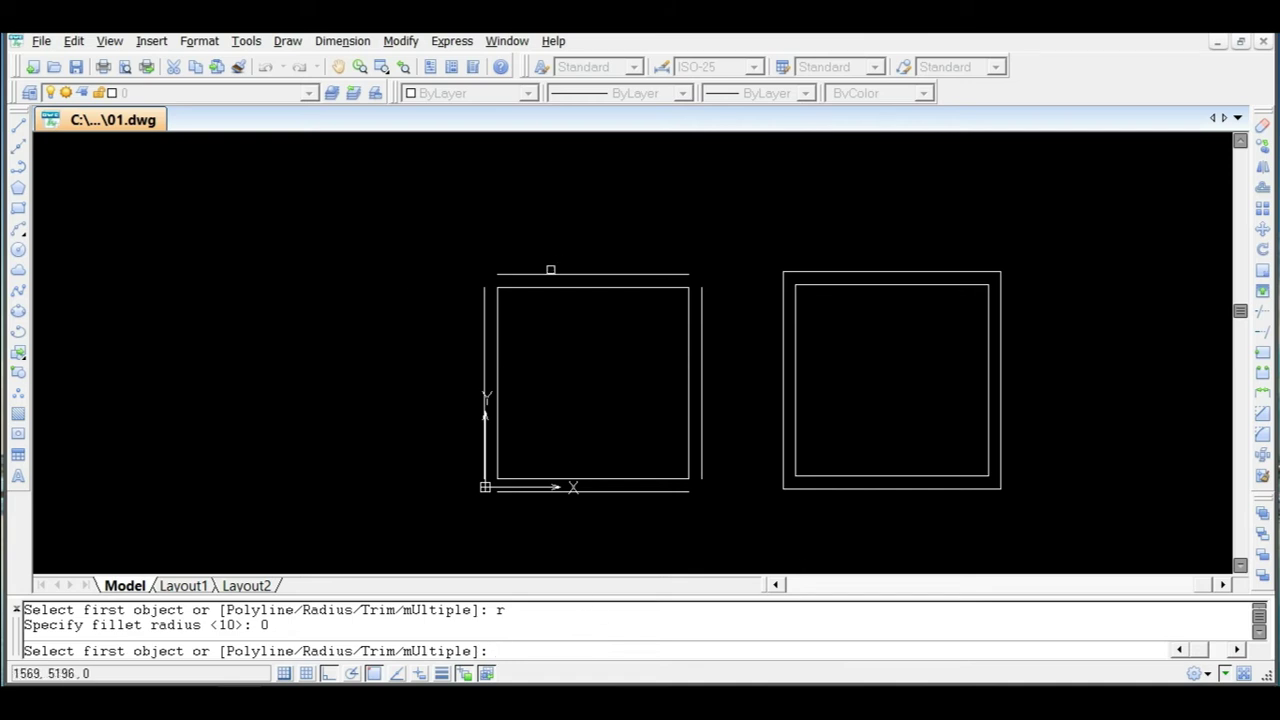
{"action": "left_click", "coordinate": [548, 273]}
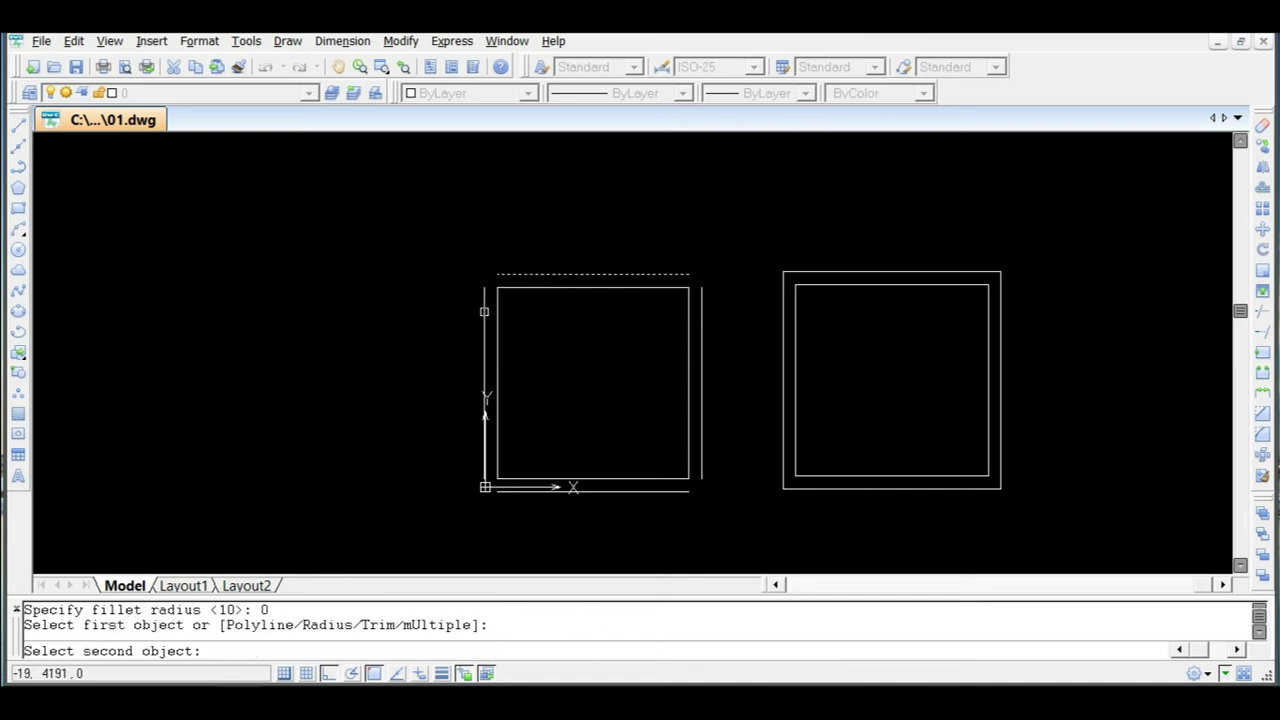
{"action": "left_click", "coordinate": [483, 311]}
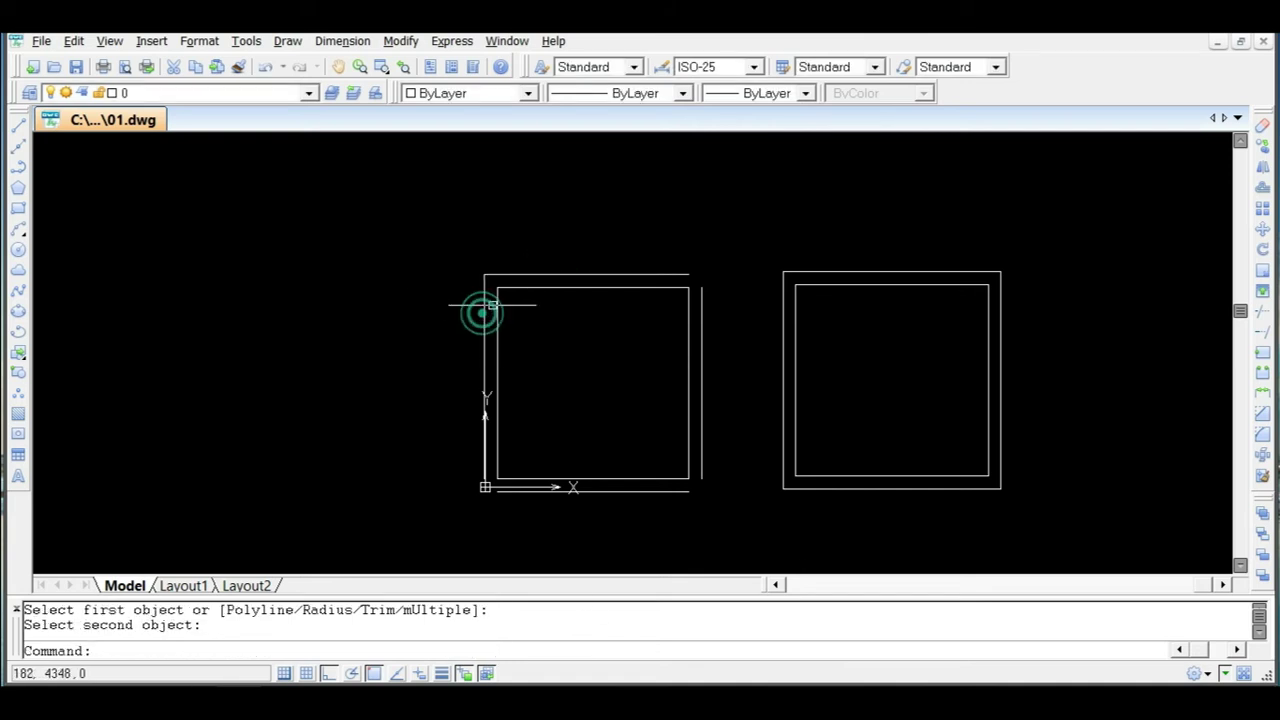
Fillet the first square's outer offset lines at the top-right and bottom-right corners with radius 0.
{"action": "key", "text": "Return"}
{"action": "left_click", "coordinate": [668, 272]}
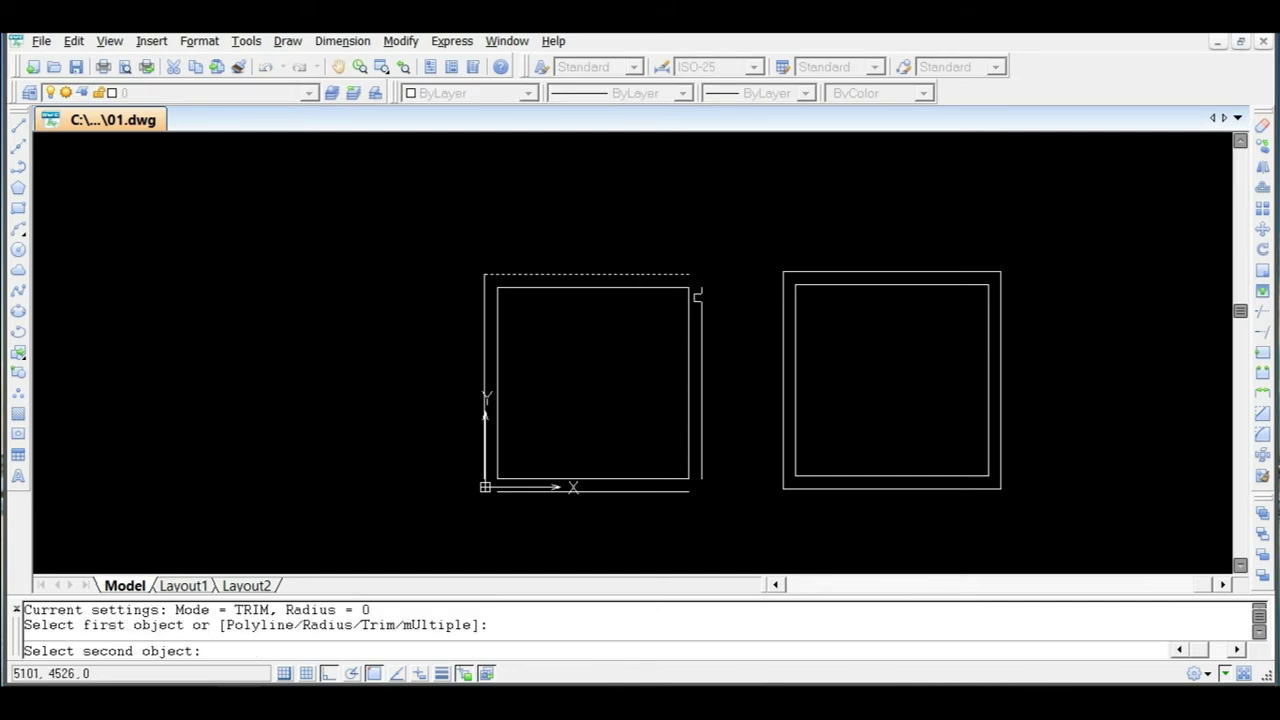
{"action": "left_click", "coordinate": [701, 297]}
{"action": "key", "text": "Return"}
{"action": "left_click", "coordinate": [664, 490]}
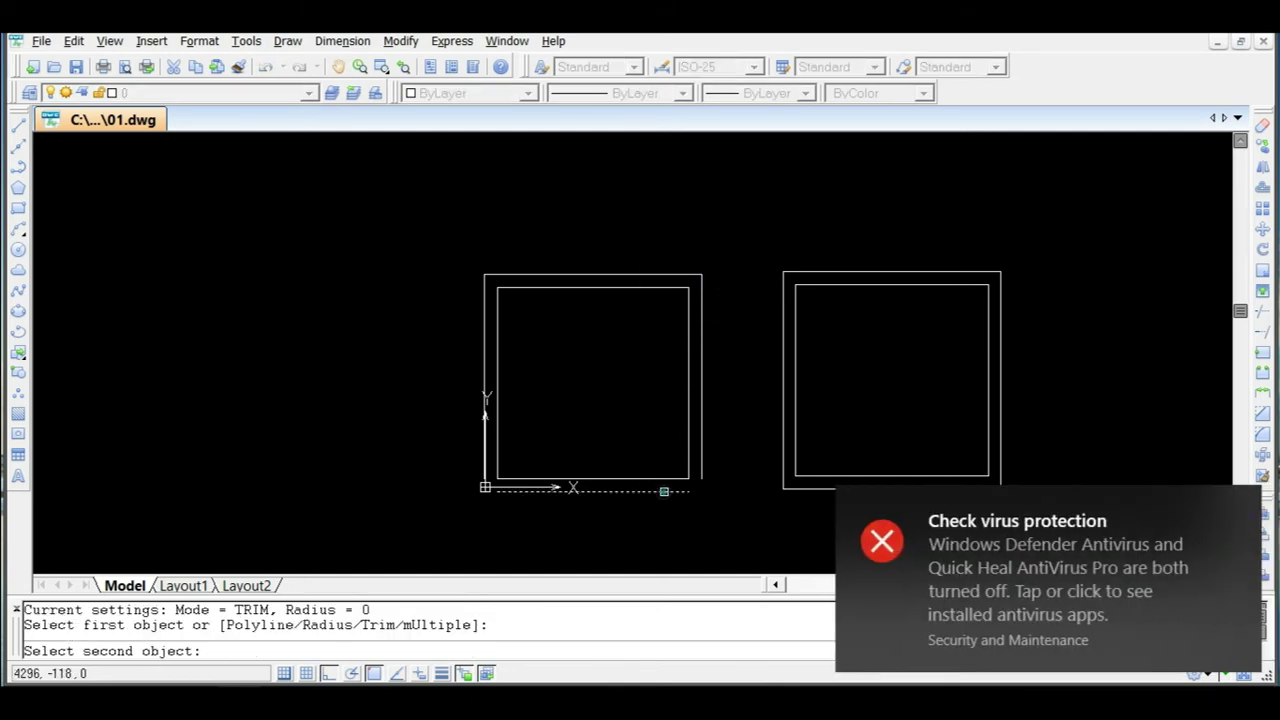
{"action": "left_click", "coordinate": [702, 467]}
{"action": "left_click", "coordinate": [703, 467]}
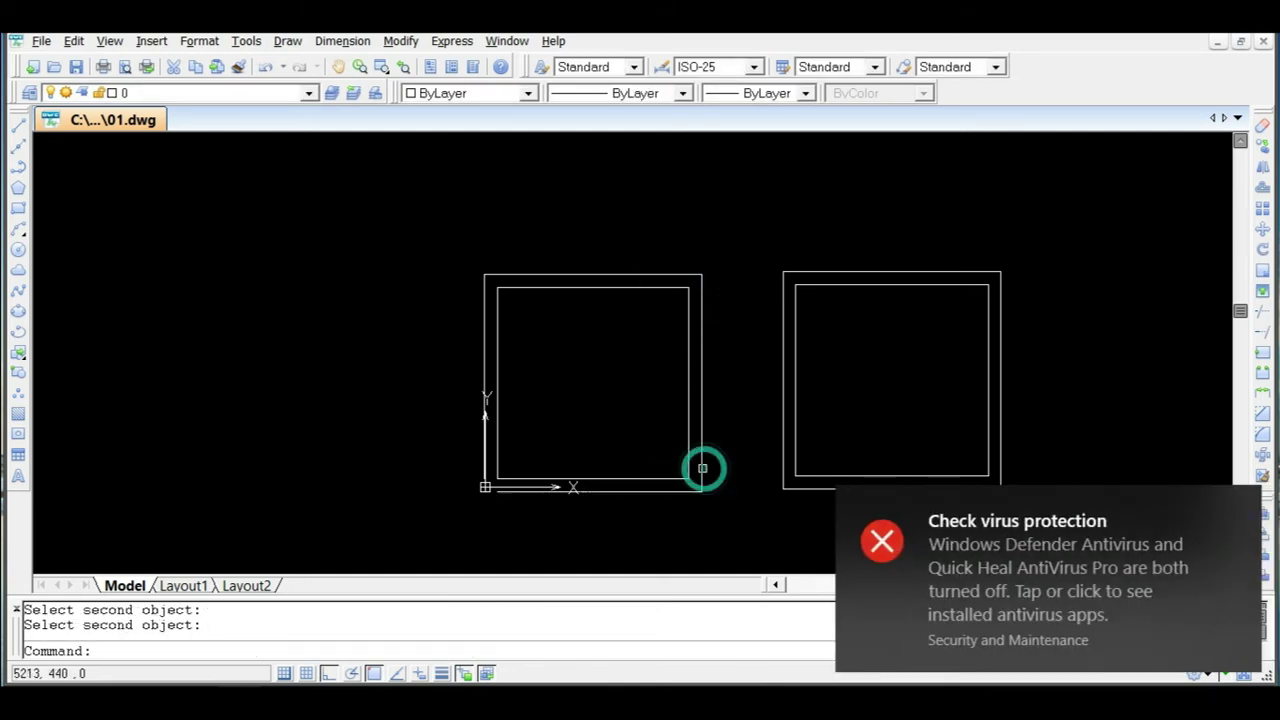
Fillet the first square's outer left and bottom lines with radius 0, and end the Fillet command.
{"action": "key", "text": "Return"}
{"action": "left_click", "coordinate": [487, 362]}
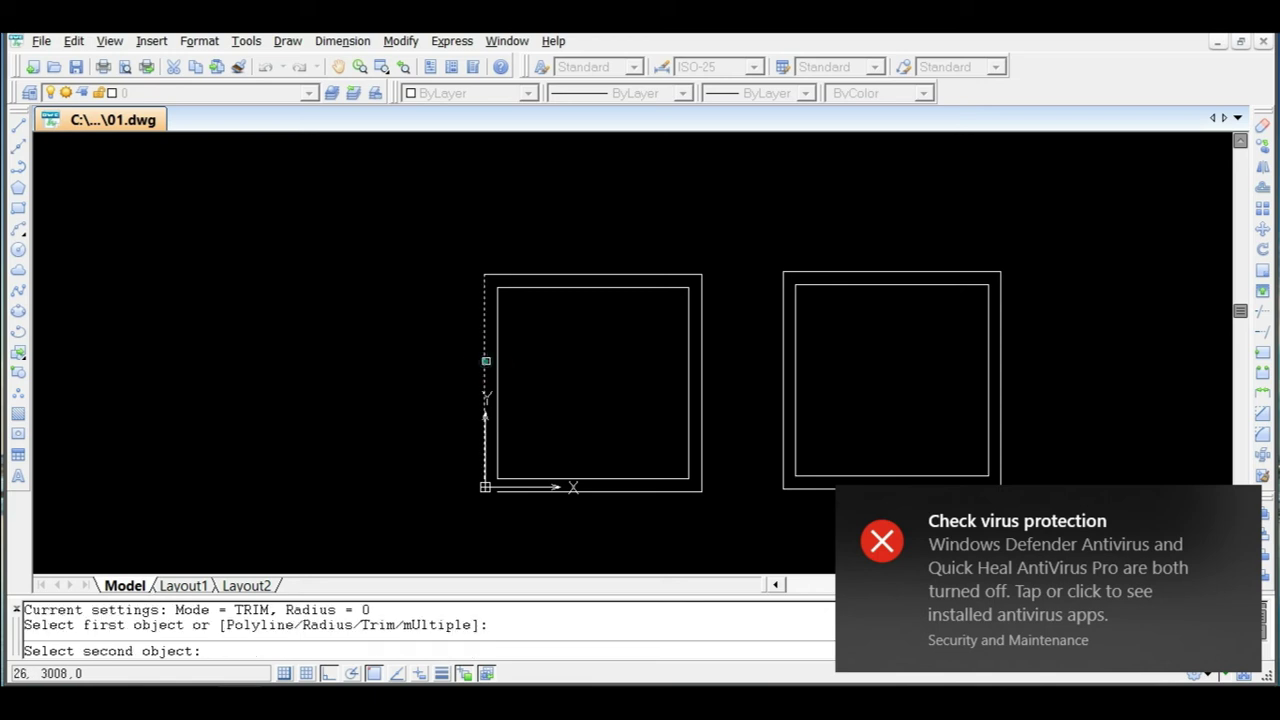
{"action": "left_click", "coordinate": [541, 492]}
{"action": "key", "text": "Return"}
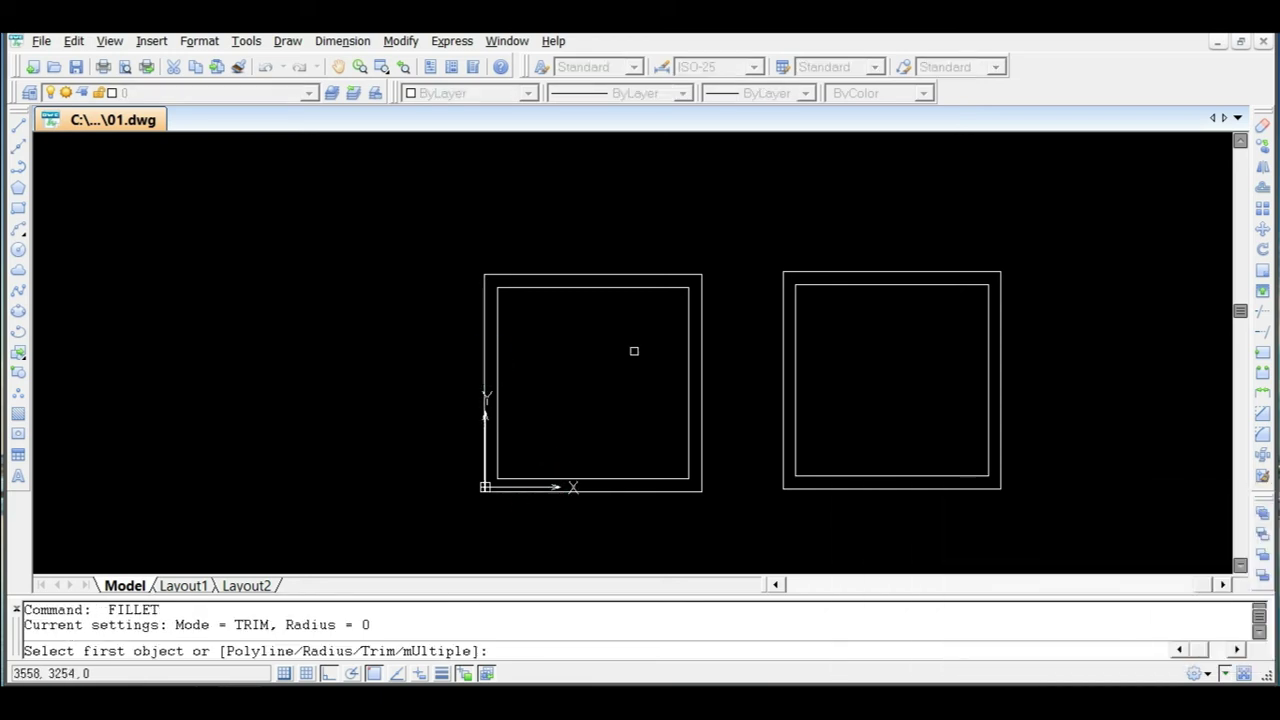
{"action": "scroll", "coordinate": [709, 293], "scroll_direction": "down", "scroll_amount": 2}
{"action": "key", "text": "Escape"}
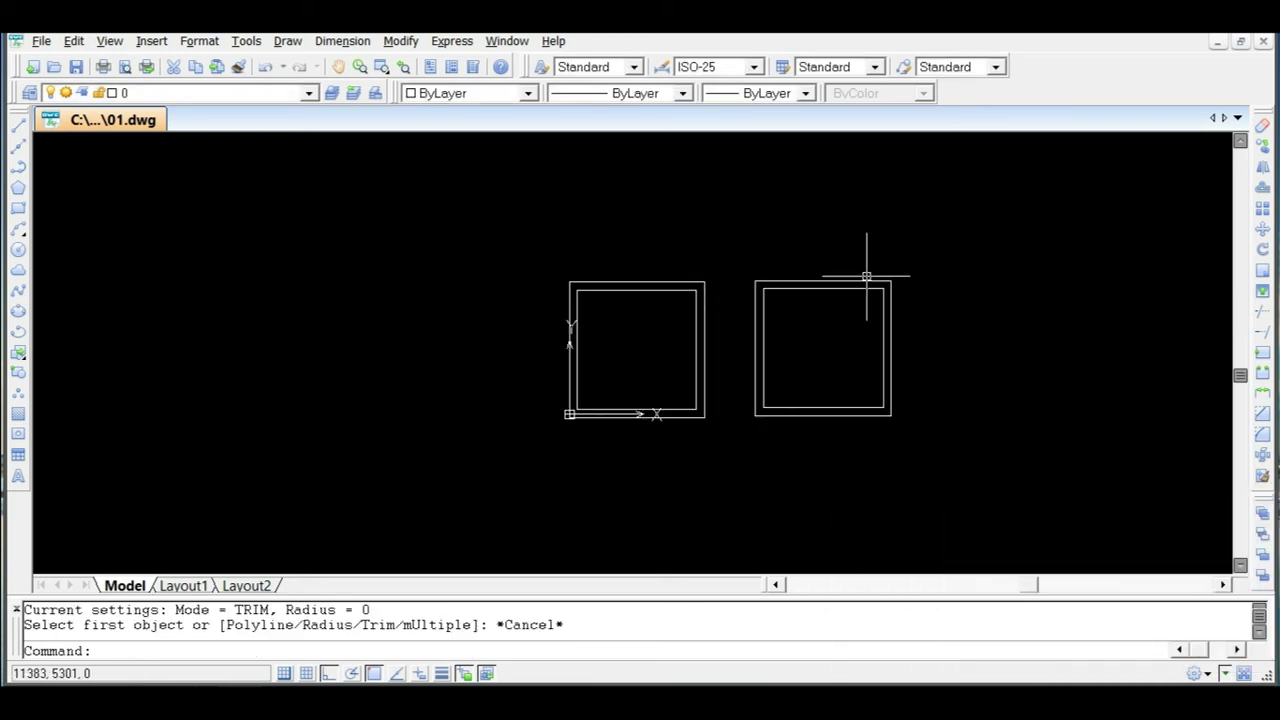
Examine the filleted outer corners of the first square up close and compare its outline with the polyline square.
{"action": "scroll", "coordinate": [665, 372], "scroll_direction": "up", "scroll_amount": 3}
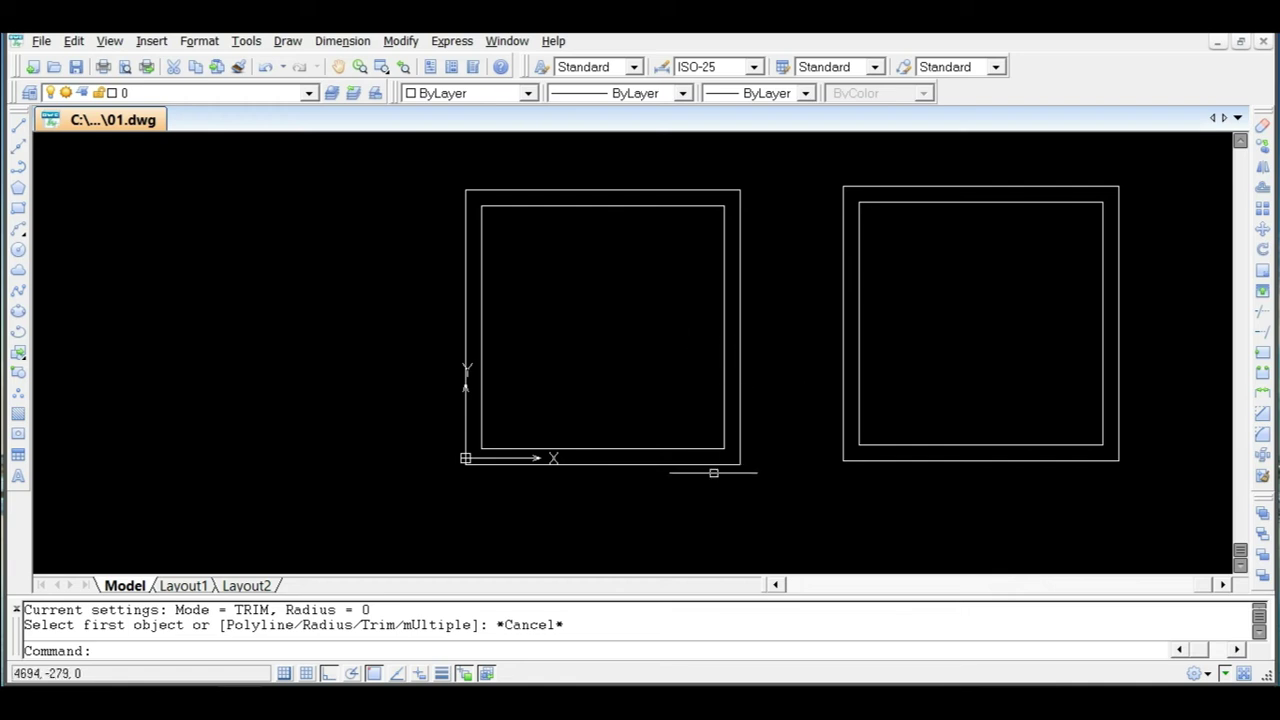
{"action": "scroll", "coordinate": [730, 460], "scroll_direction": "up", "scroll_amount": 8}
{"action": "scroll", "coordinate": [757, 484], "scroll_direction": "up", "scroll_amount": 3}
{"action": "scroll", "coordinate": [822, 512], "scroll_direction": "down", "scroll_amount": 2}
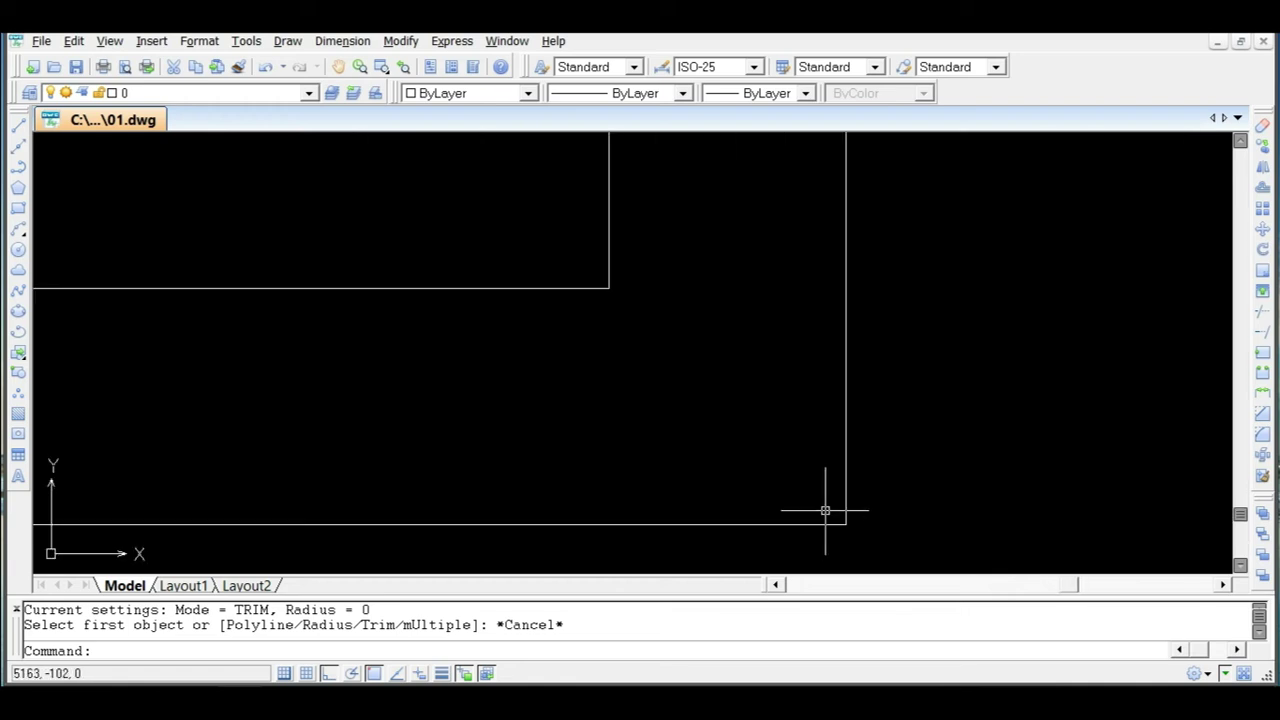
{"action": "scroll", "coordinate": [738, 258], "scroll_direction": "down", "scroll_amount": 8}
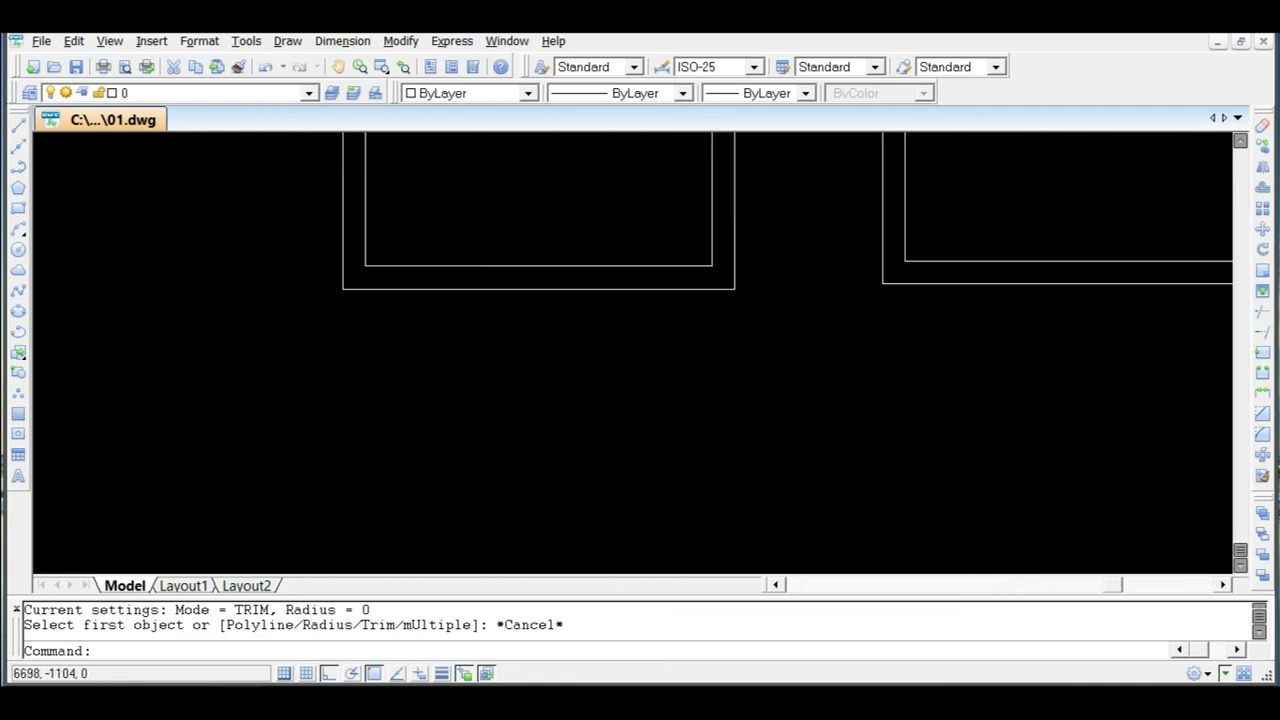
{"action": "scroll", "coordinate": [775, 288], "scroll_direction": "up", "scroll_amount": 3}
{"action": "scroll", "coordinate": [640, 337], "scroll_direction": "down", "scroll_amount": 2}
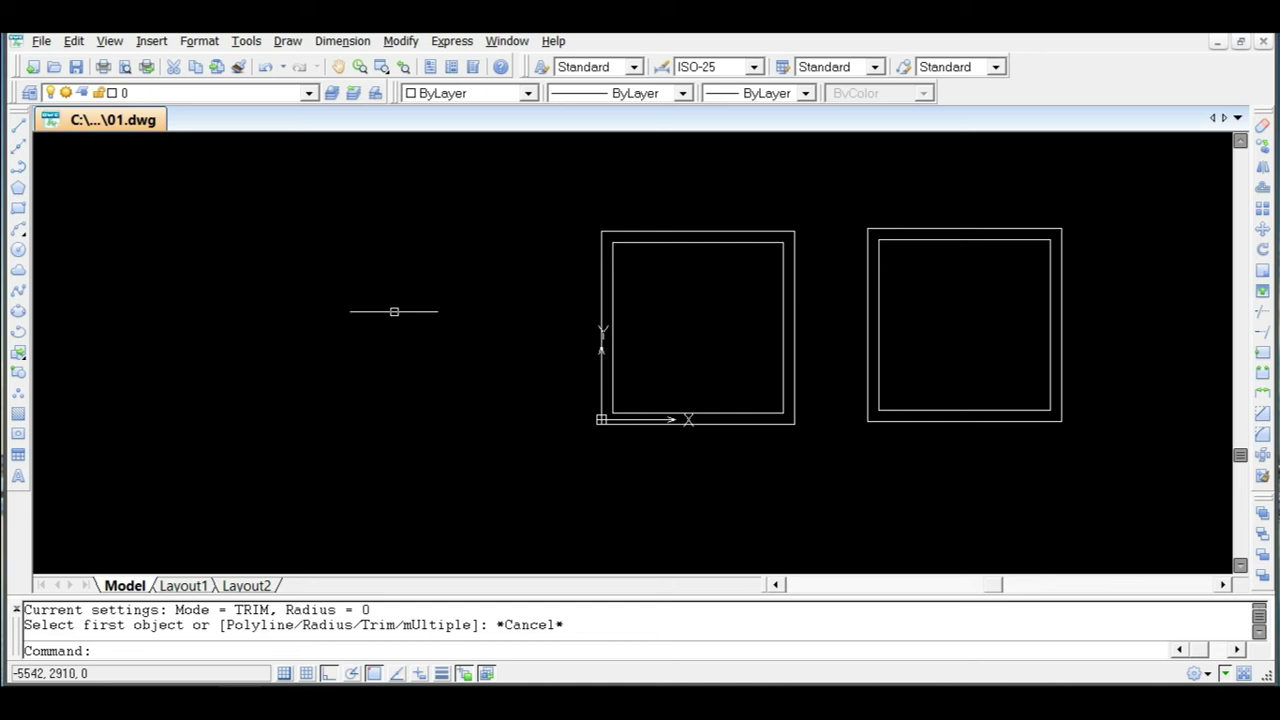
{"action": "scroll", "coordinate": [394, 309], "scroll_direction": "down", "scroll_amount": 2}
{"action": "scroll", "coordinate": [835, 300], "scroll_direction": "up", "scroll_amount": 2}
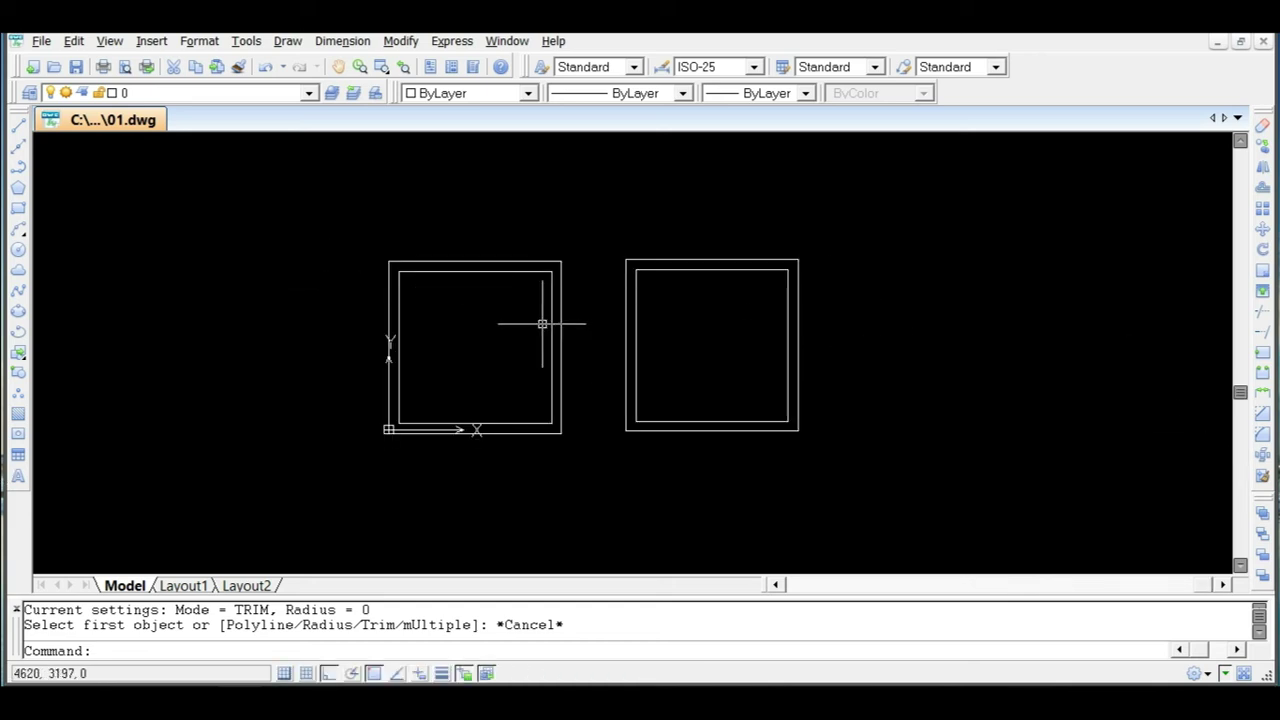
Draw a horizontal line from the midpoint of the first square's outer right side perpendicular to the second square's outer left side.
{"action": "key", "text": "Return"}
{"action": "scroll", "coordinate": [548, 320], "scroll_direction": "up", "scroll_amount": 3}
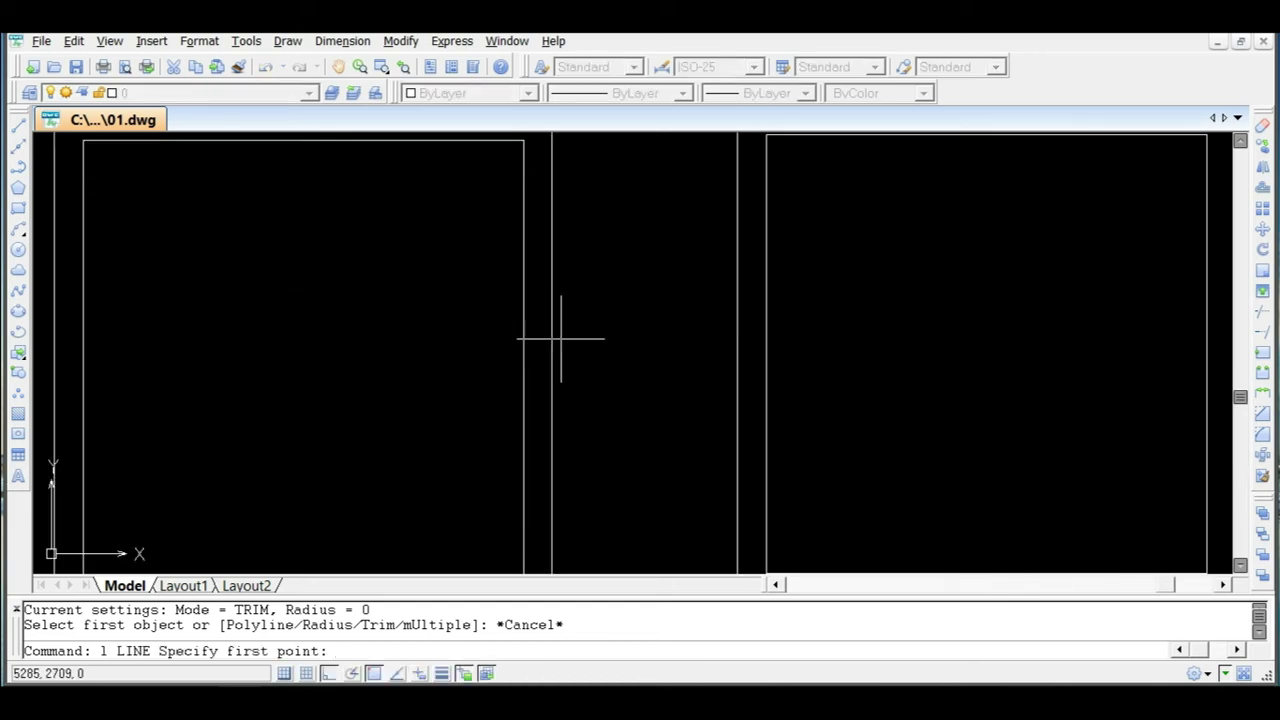
{"action": "scroll", "coordinate": [546, 397], "scroll_direction": "down", "scroll_amount": 3}
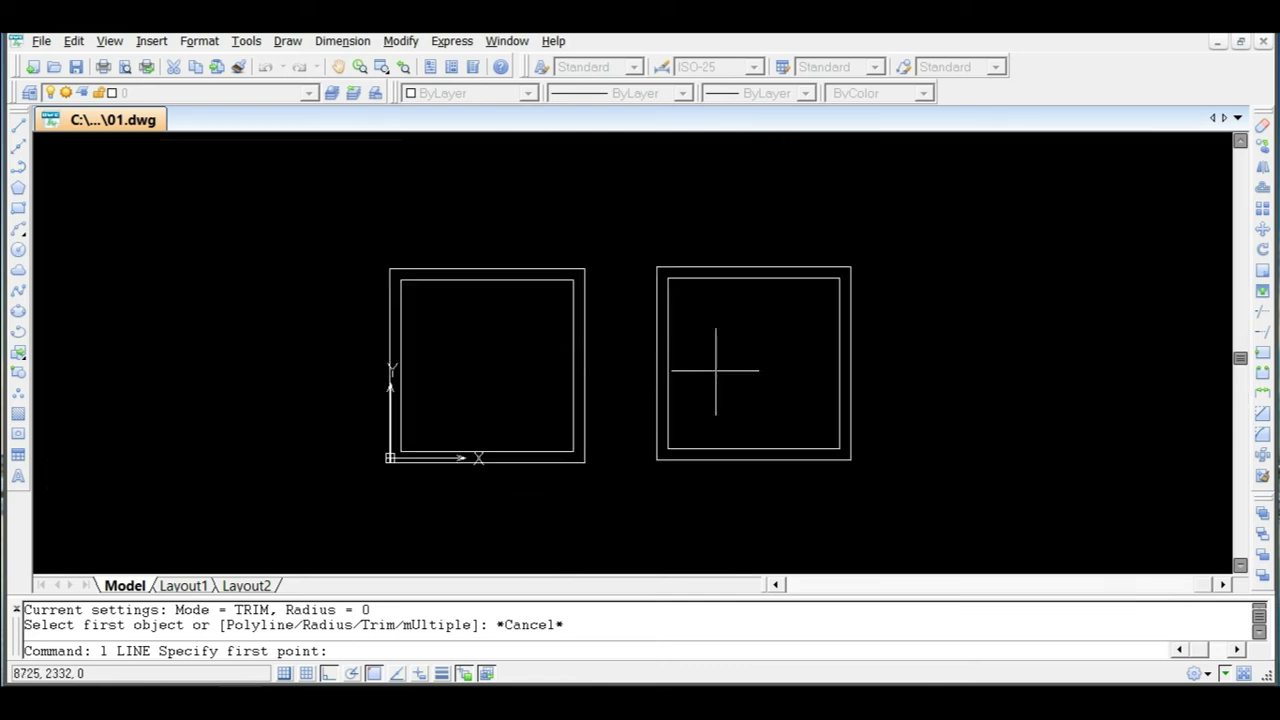
{"action": "scroll", "coordinate": [596, 366], "scroll_direction": "up", "scroll_amount": 3}
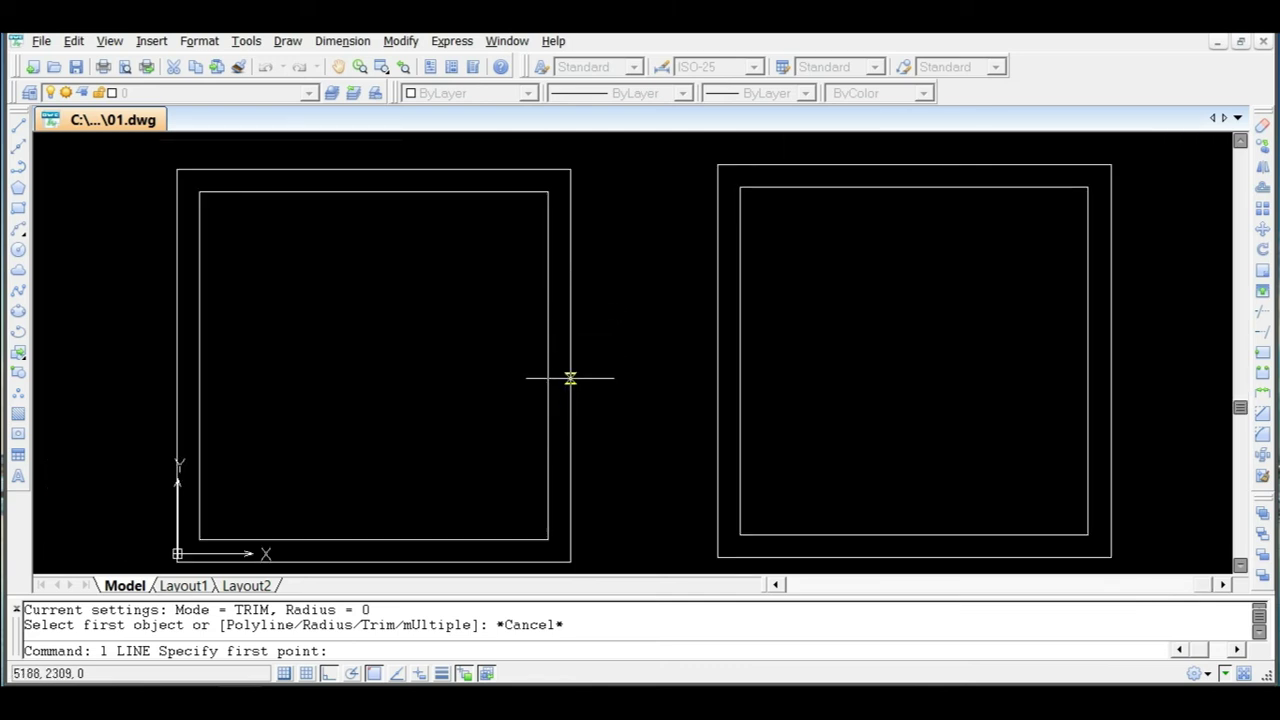
{"action": "left_click", "coordinate": [570, 366]}
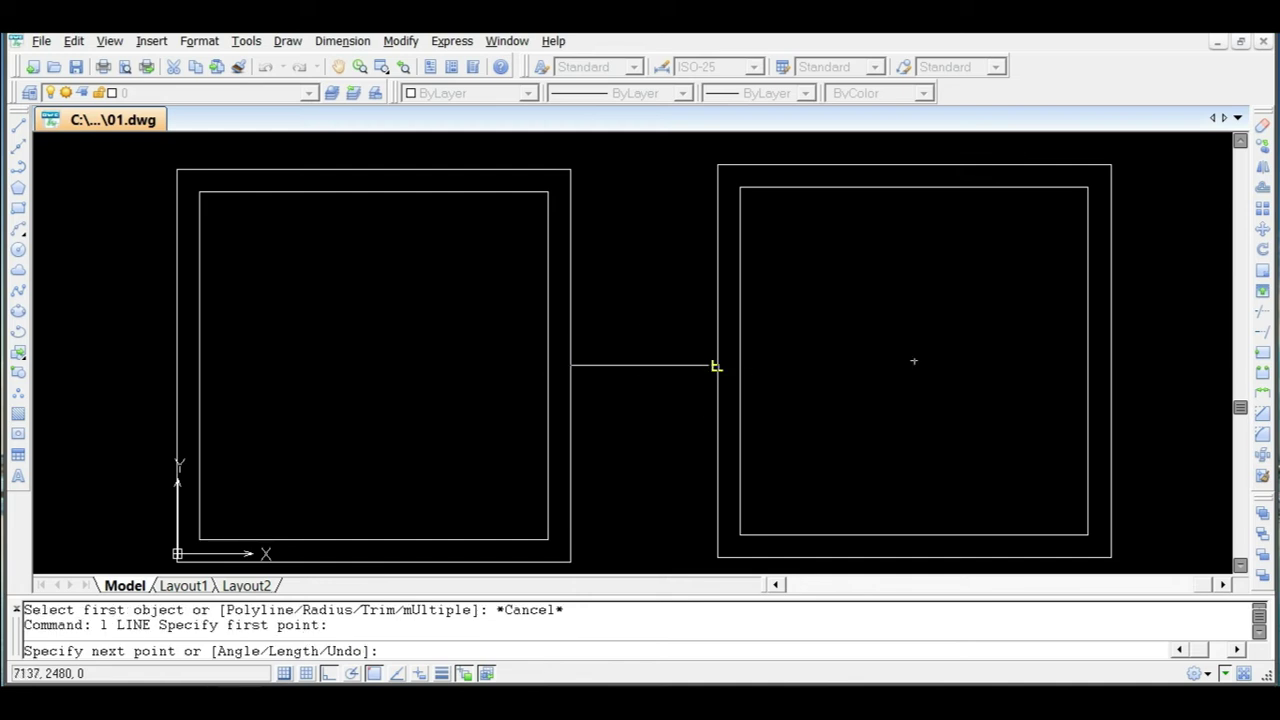
{"action": "left_click", "coordinate": [719, 367]}
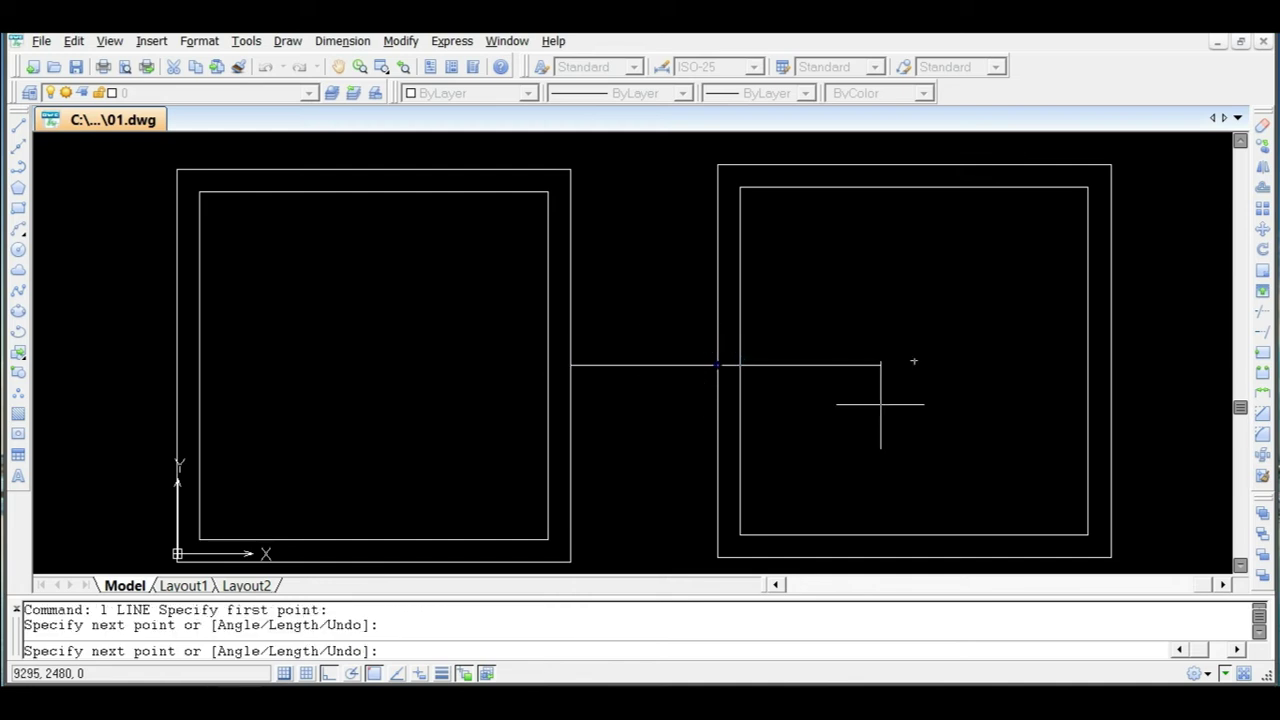
{"action": "key", "text": "Escape"}
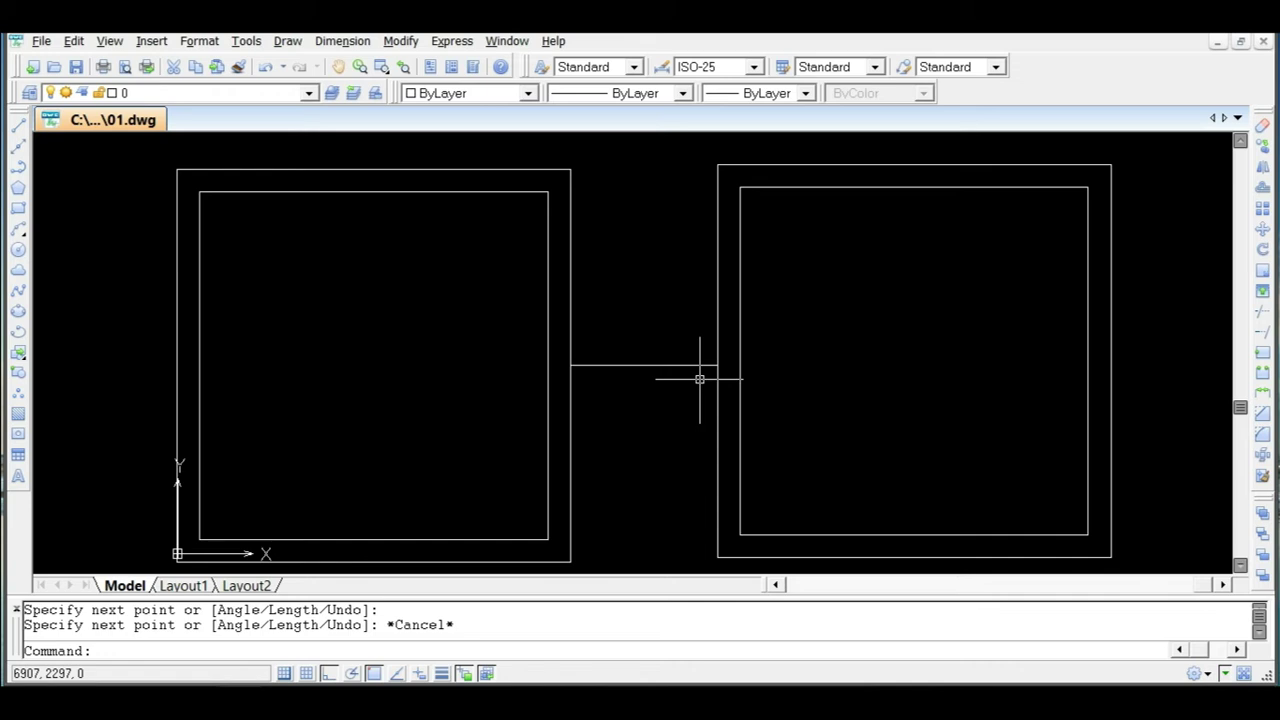
Offset the connecting line between the two squares by 150 both upward and downward, and end the Offset command.
{"action": "left_click", "coordinate": [1264, 188]}
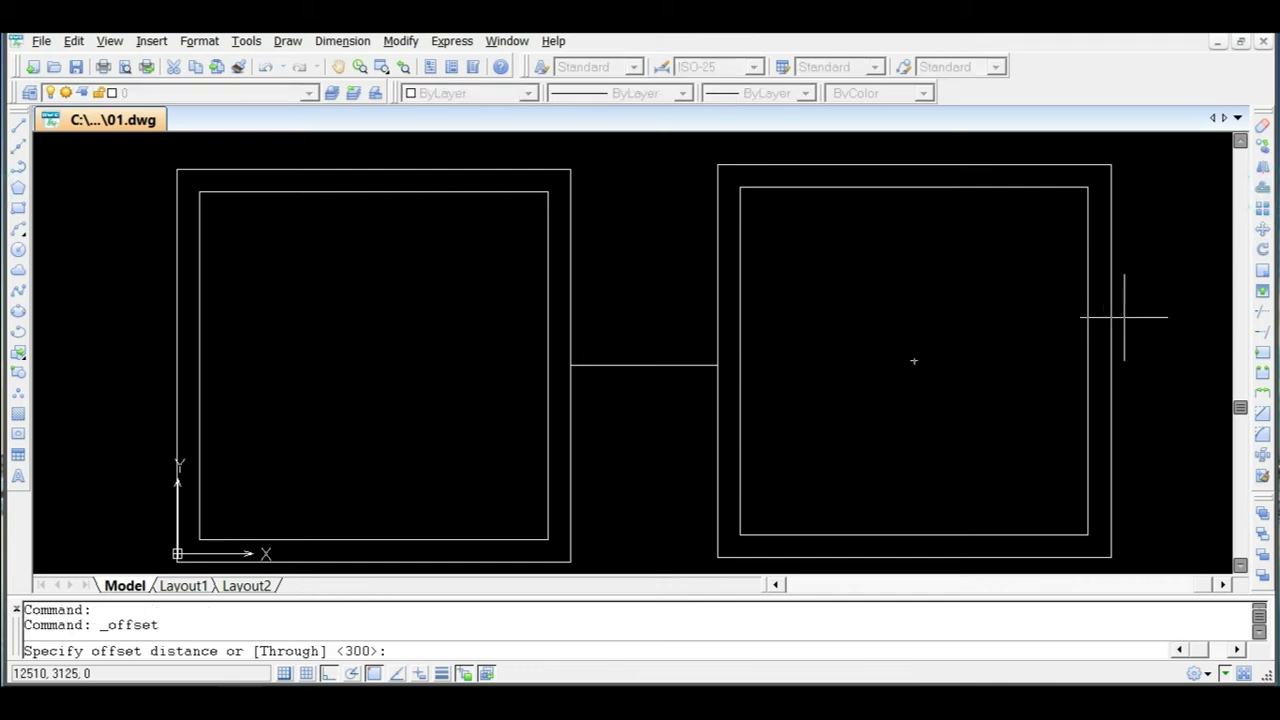
{"action": "type", "text": "150"}
{"action": "key", "text": "Return"}
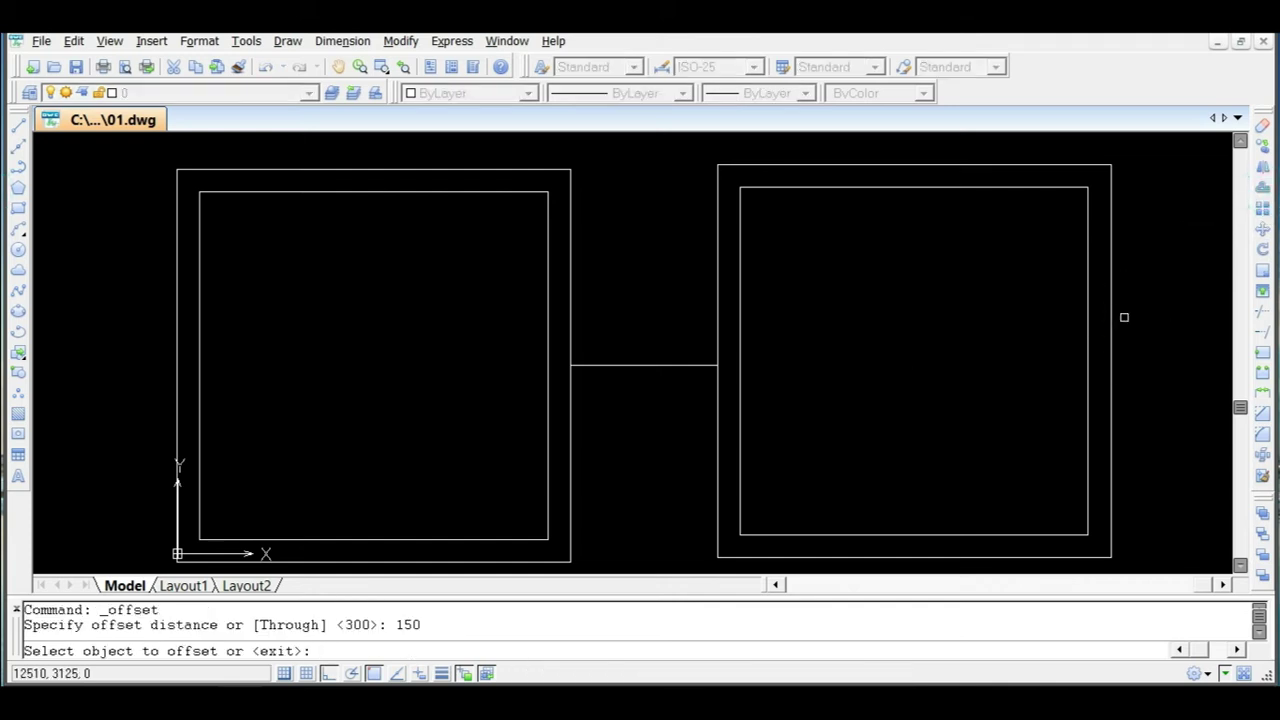
{"action": "left_click", "coordinate": [651, 368]}
{"action": "left_click", "coordinate": [654, 317]}
{"action": "left_click", "coordinate": [660, 367]}
{"action": "left_click", "coordinate": [657, 403]}
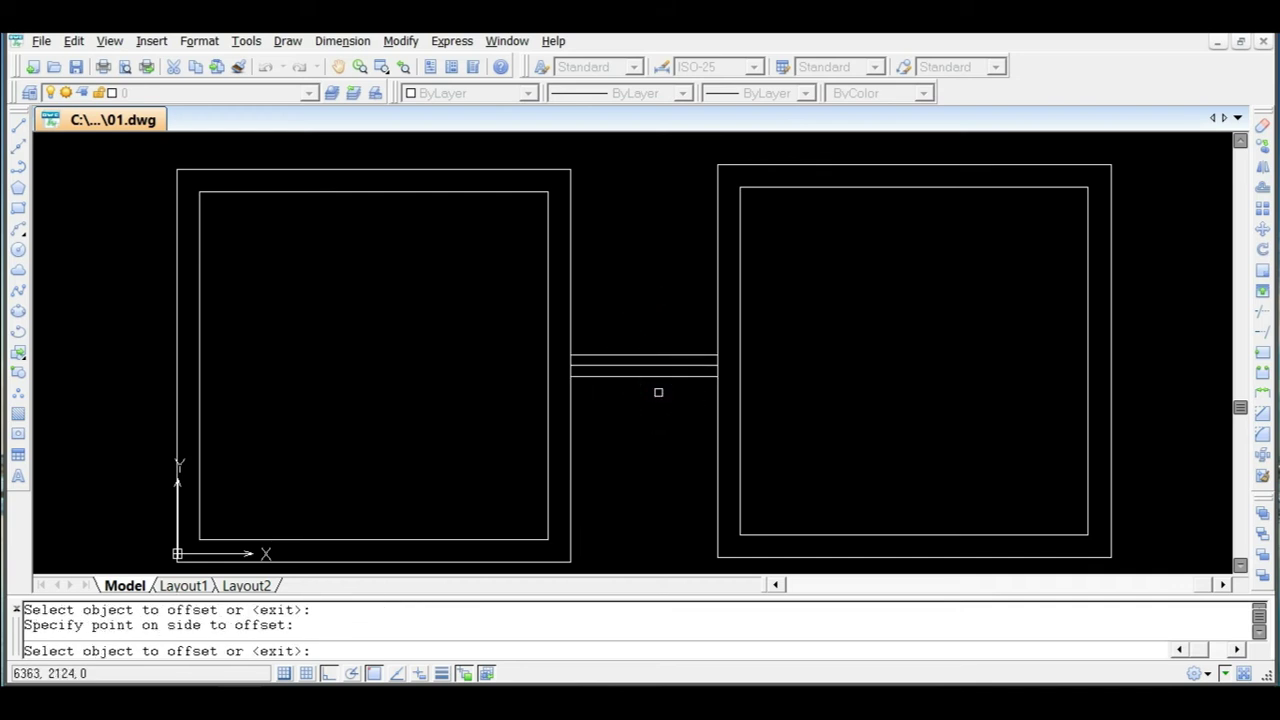
{"action": "key", "text": "Escape"}
Erase the middle one of the three connecting lines between the squares.
{"action": "scroll", "coordinate": [590, 356], "scroll_direction": "up", "scroll_amount": 2}
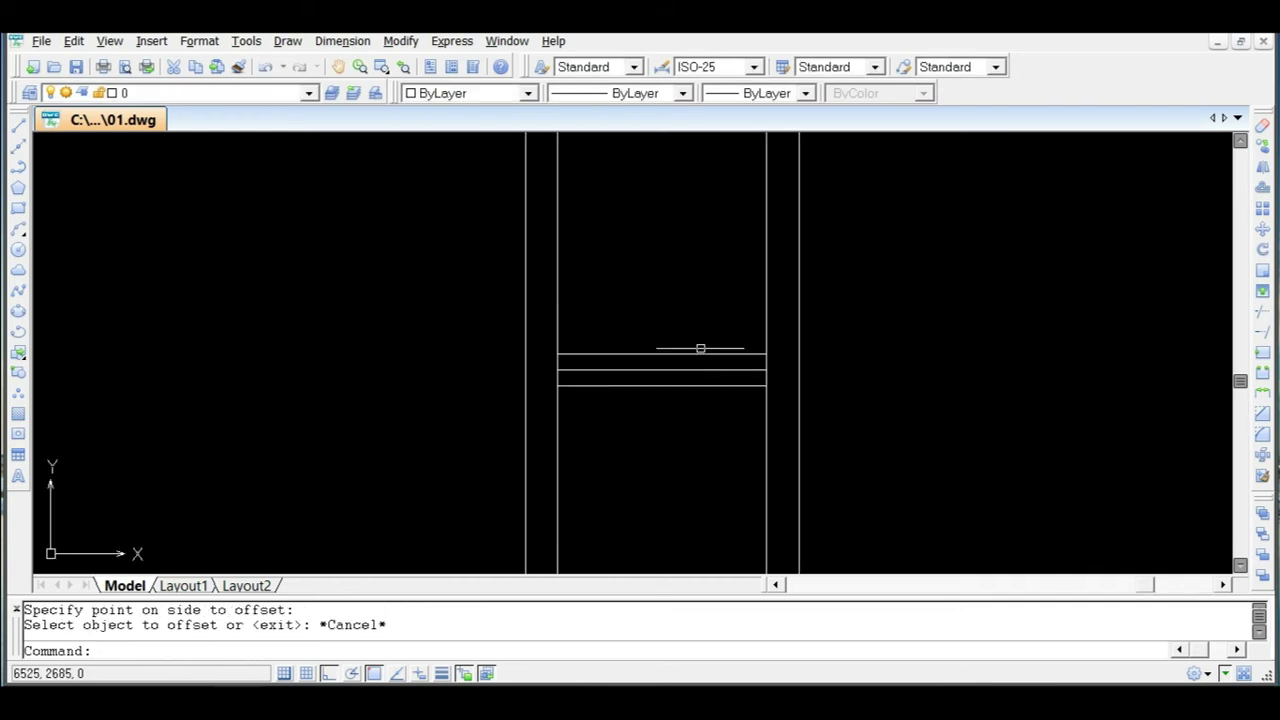
{"action": "scroll", "coordinate": [697, 350], "scroll_direction": "down", "scroll_amount": 5}
{"action": "scroll", "coordinate": [735, 358], "scroll_direction": "up", "scroll_amount": 3}
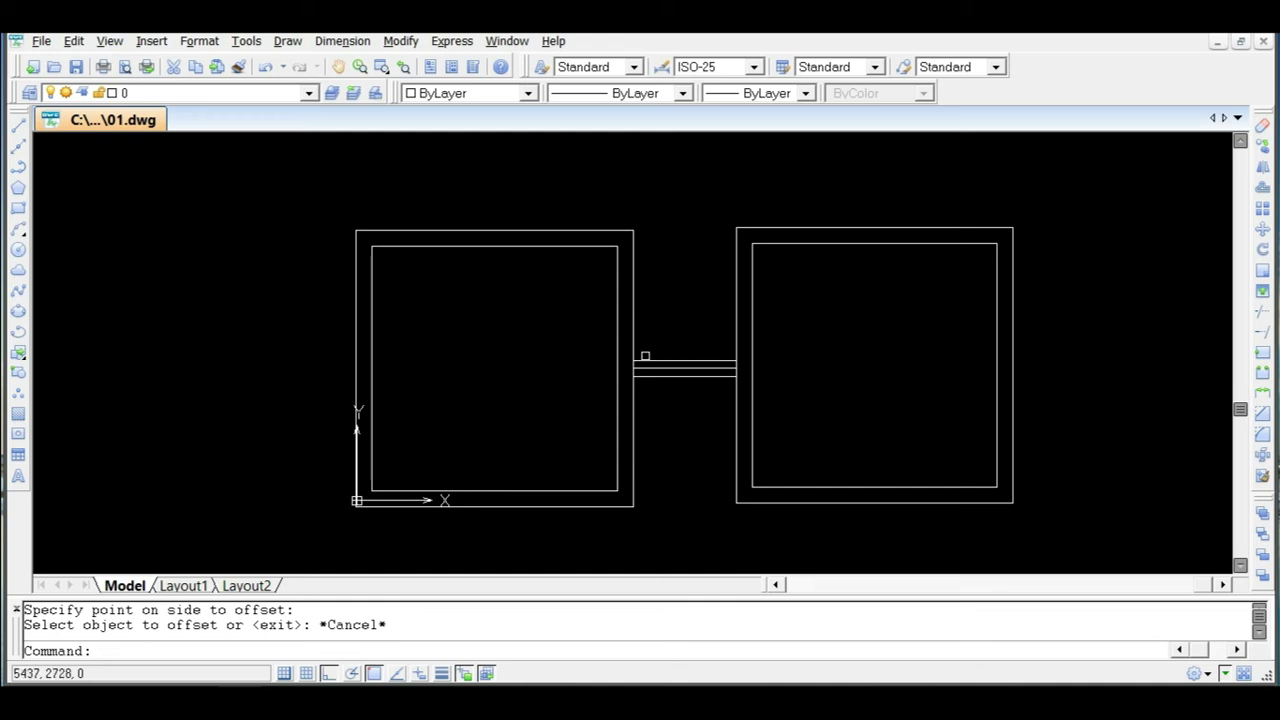
{"action": "scroll", "coordinate": [650, 355], "scroll_direction": "up", "scroll_amount": 3}
{"action": "left_click", "coordinate": [673, 374]}
{"action": "left_click", "coordinate": [661, 387]}
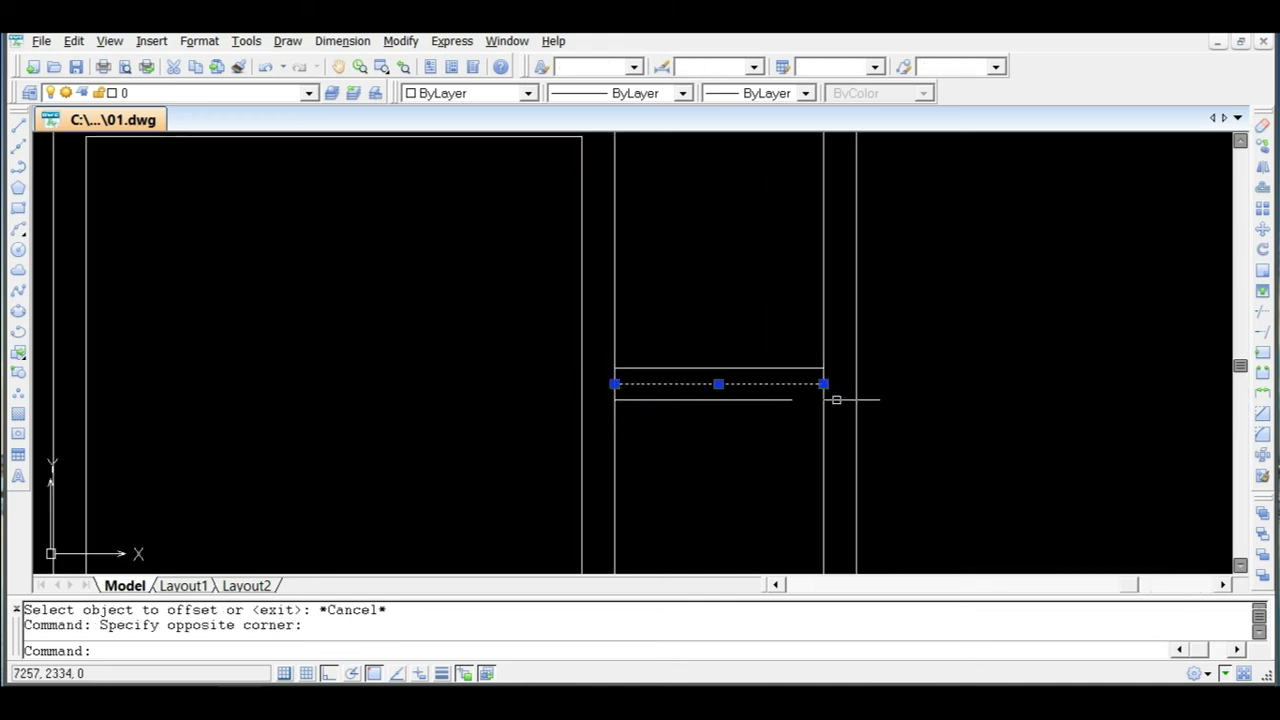
{"action": "left_click", "coordinate": [1263, 125]}
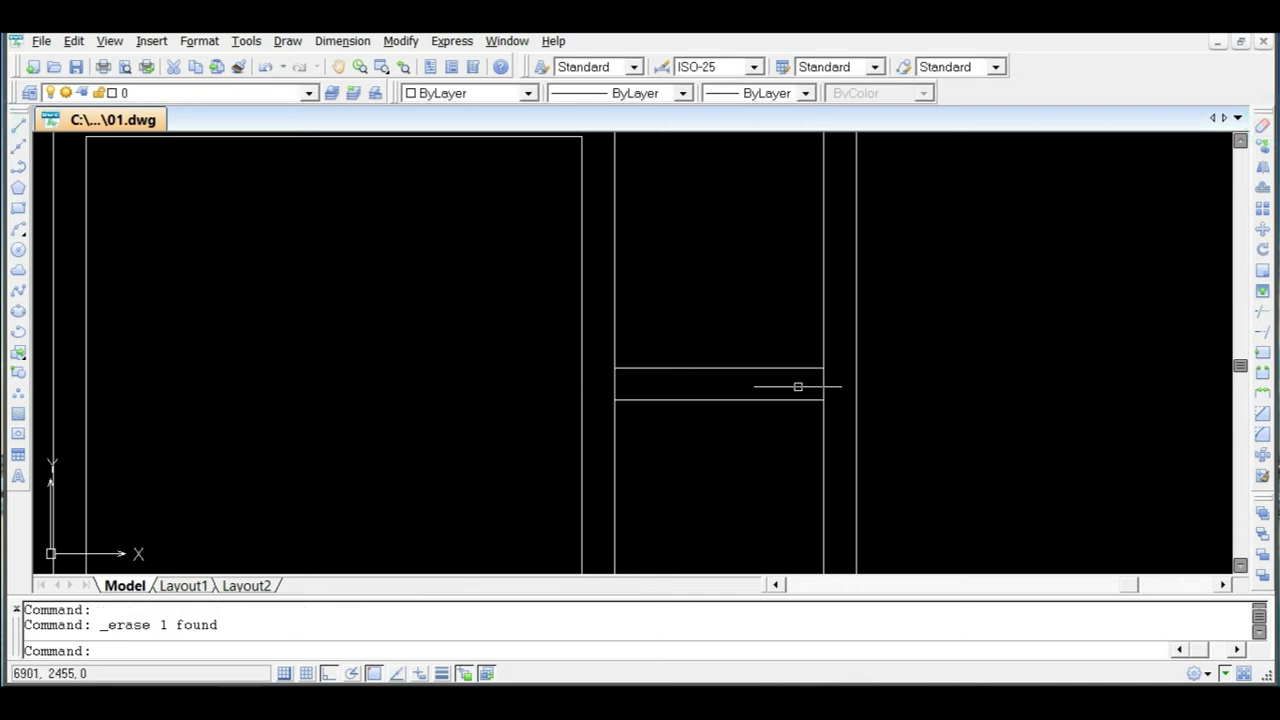
{"action": "left_click", "coordinate": [1264, 318]}
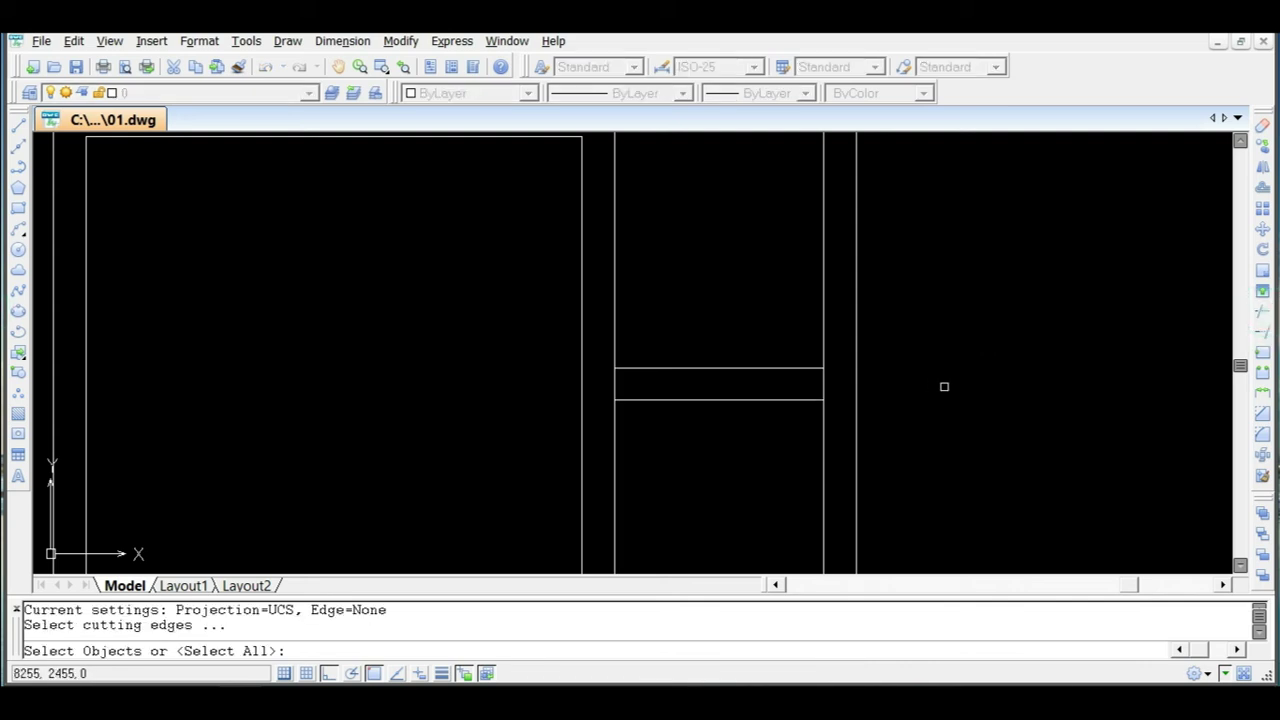
{"action": "key", "text": "Return"}
{"action": "key", "text": "Return"}
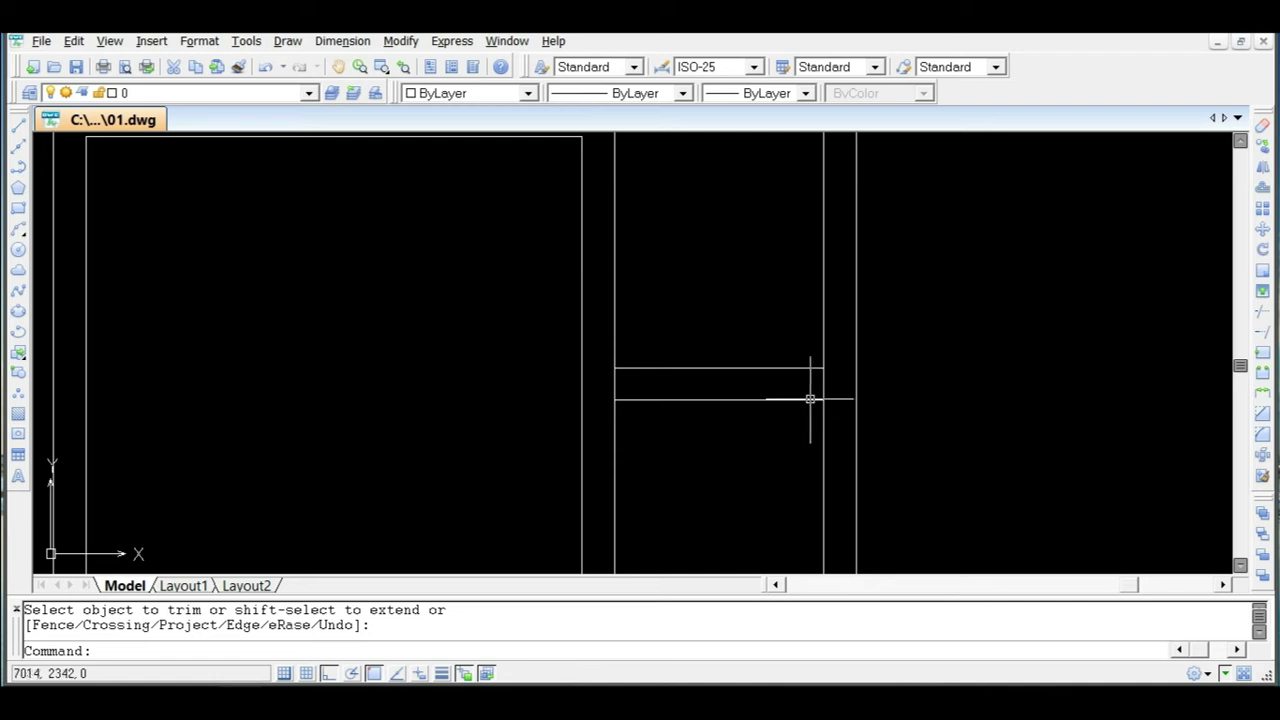
{"action": "key", "text": "Escape"}
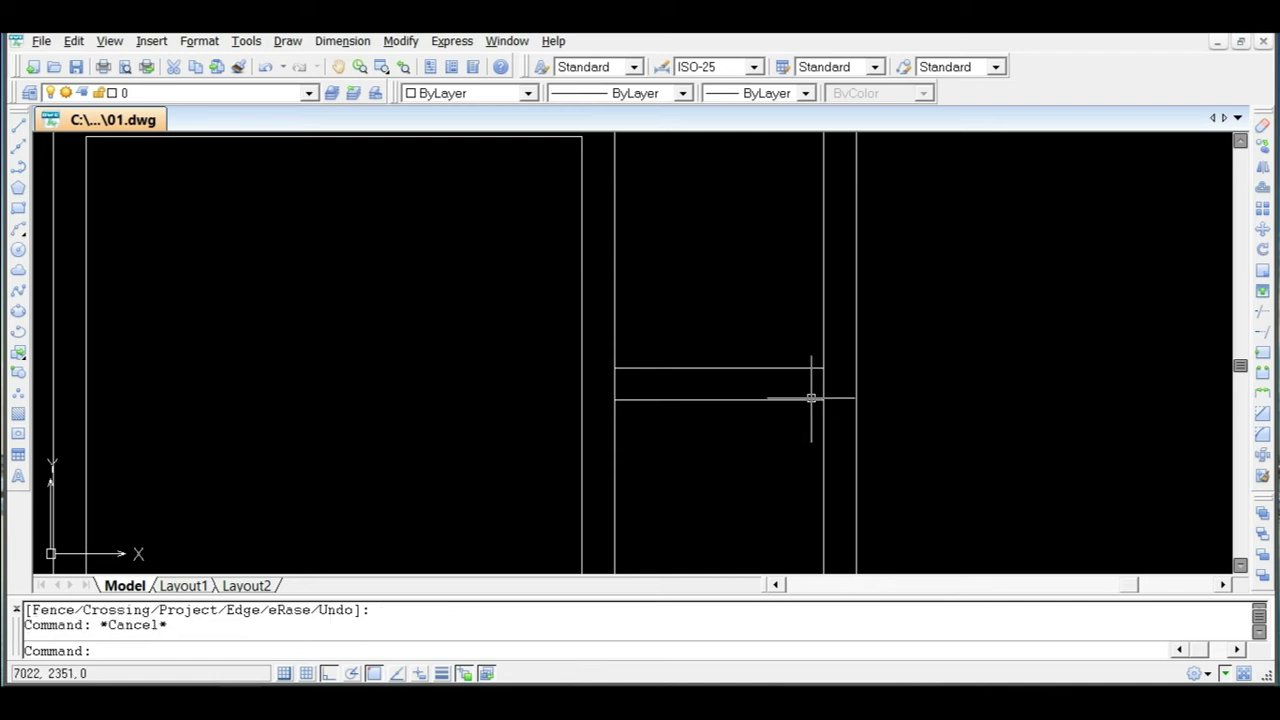
Trim the facing outer sides of both squares between the two connecting lines, and end the Trim command.
{"action": "type", "text": "tr"}
{"action": "key", "text": "Return"}
{"action": "key", "text": "Return"}
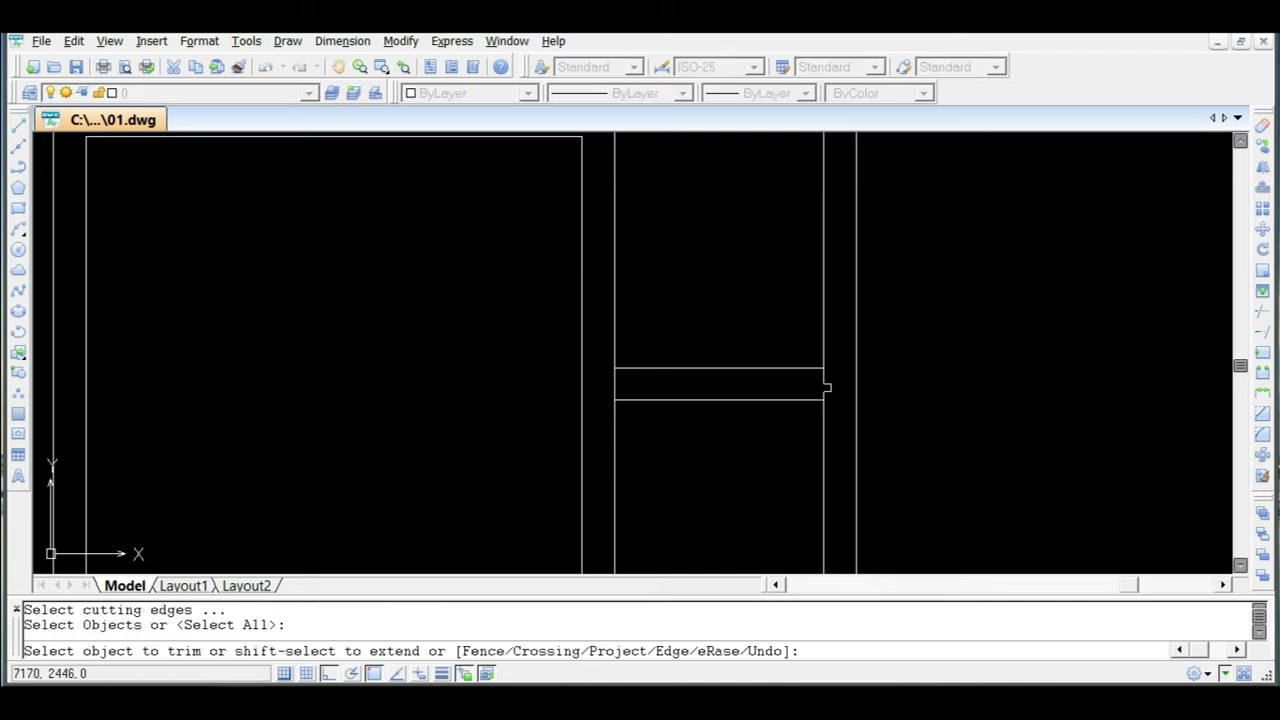
{"action": "left_click", "coordinate": [825, 384]}
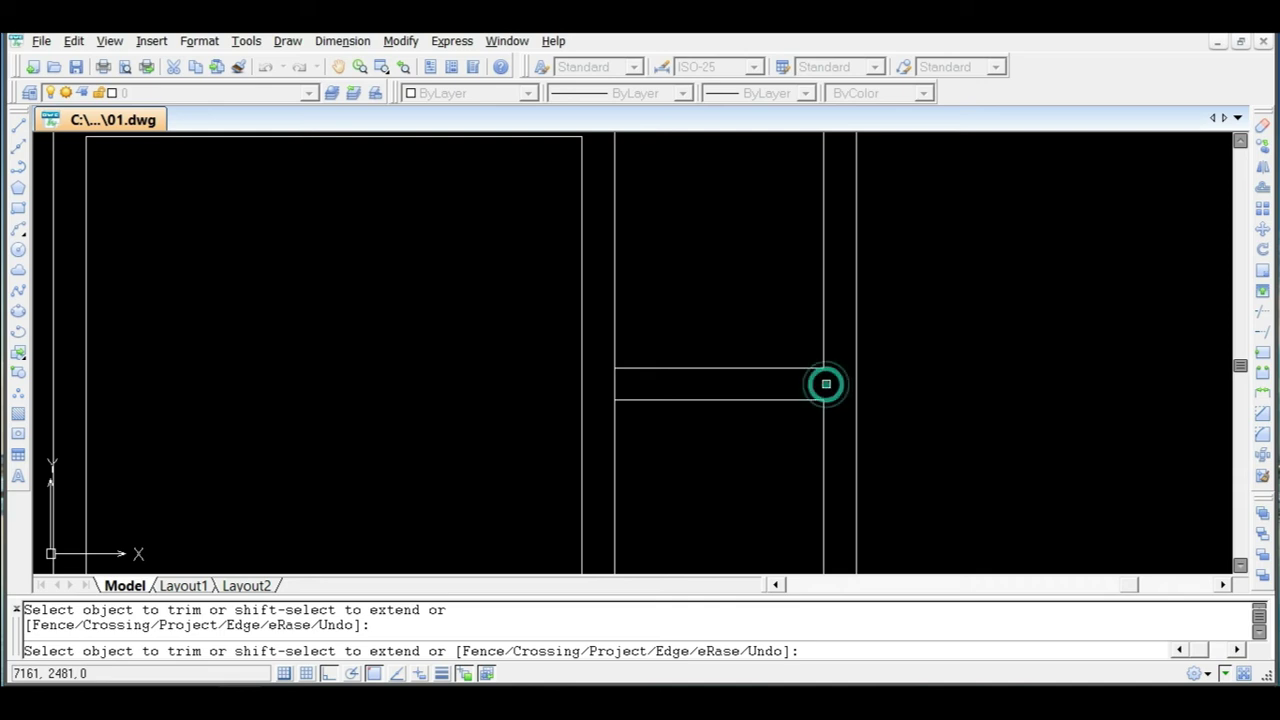
{"action": "left_click", "coordinate": [609, 380]}
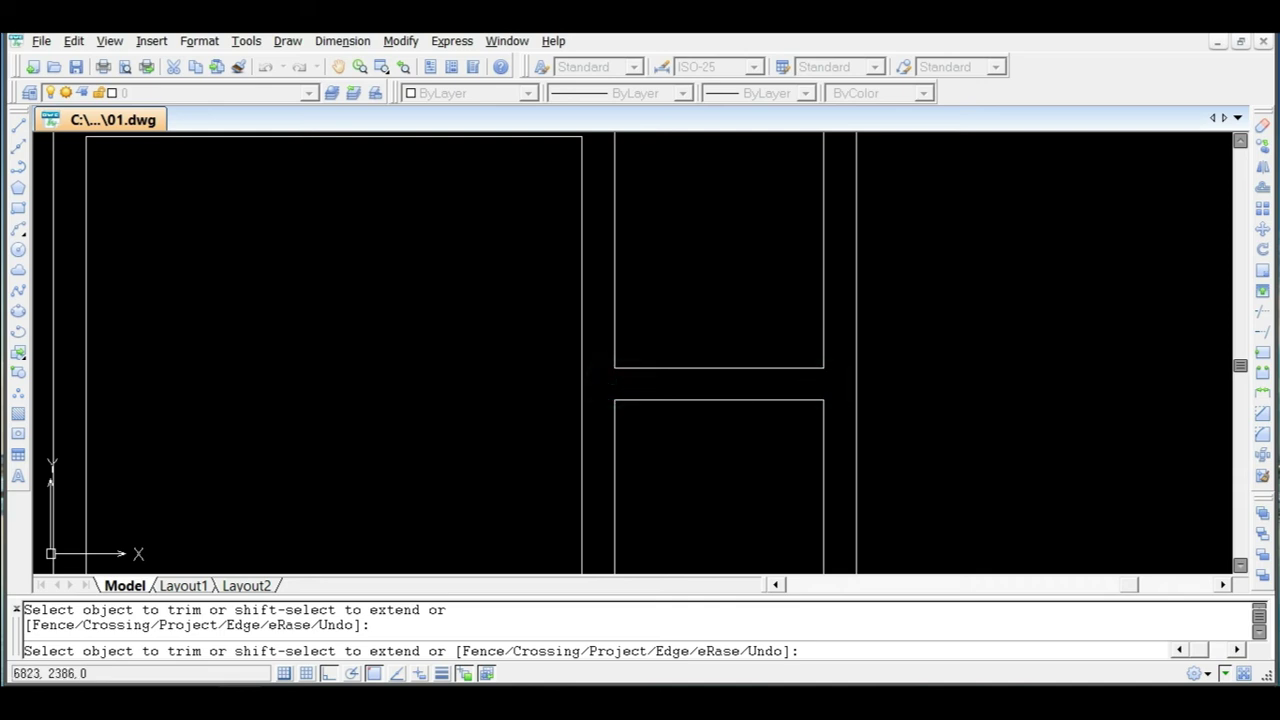
{"action": "scroll", "coordinate": [794, 391], "scroll_direction": "down", "scroll_amount": 4}
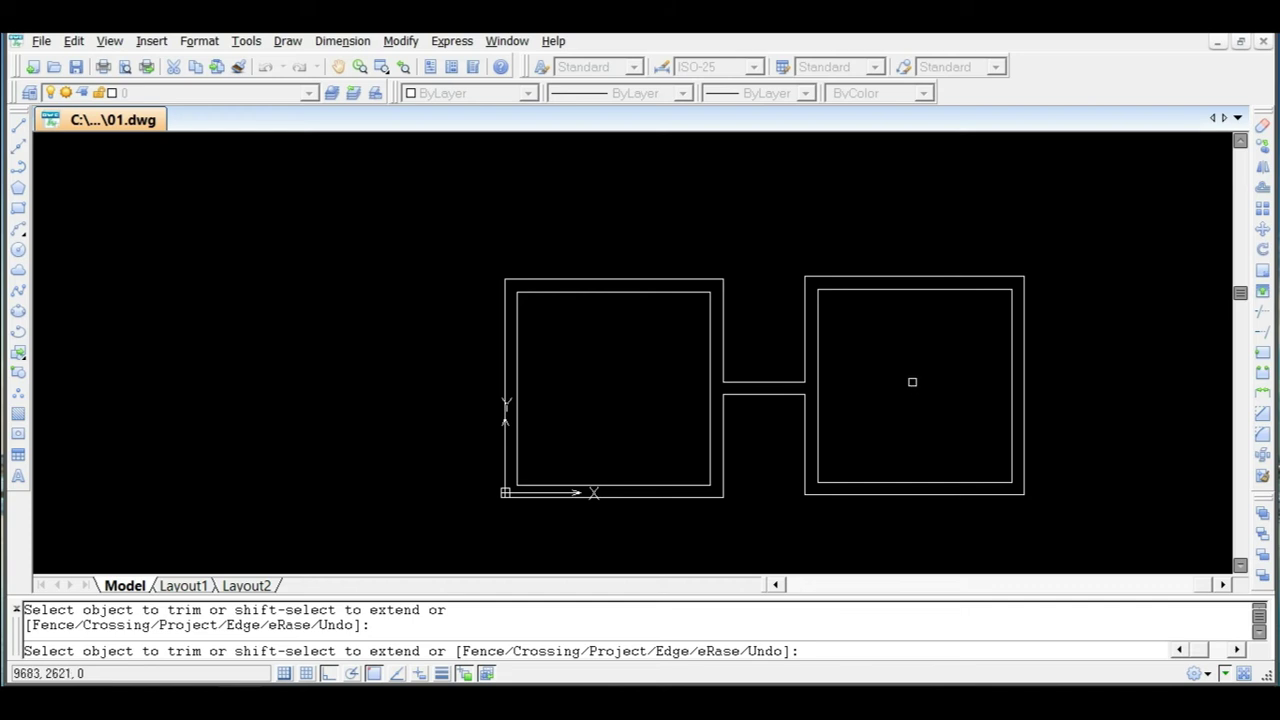
{"action": "key", "text": "Escape"}
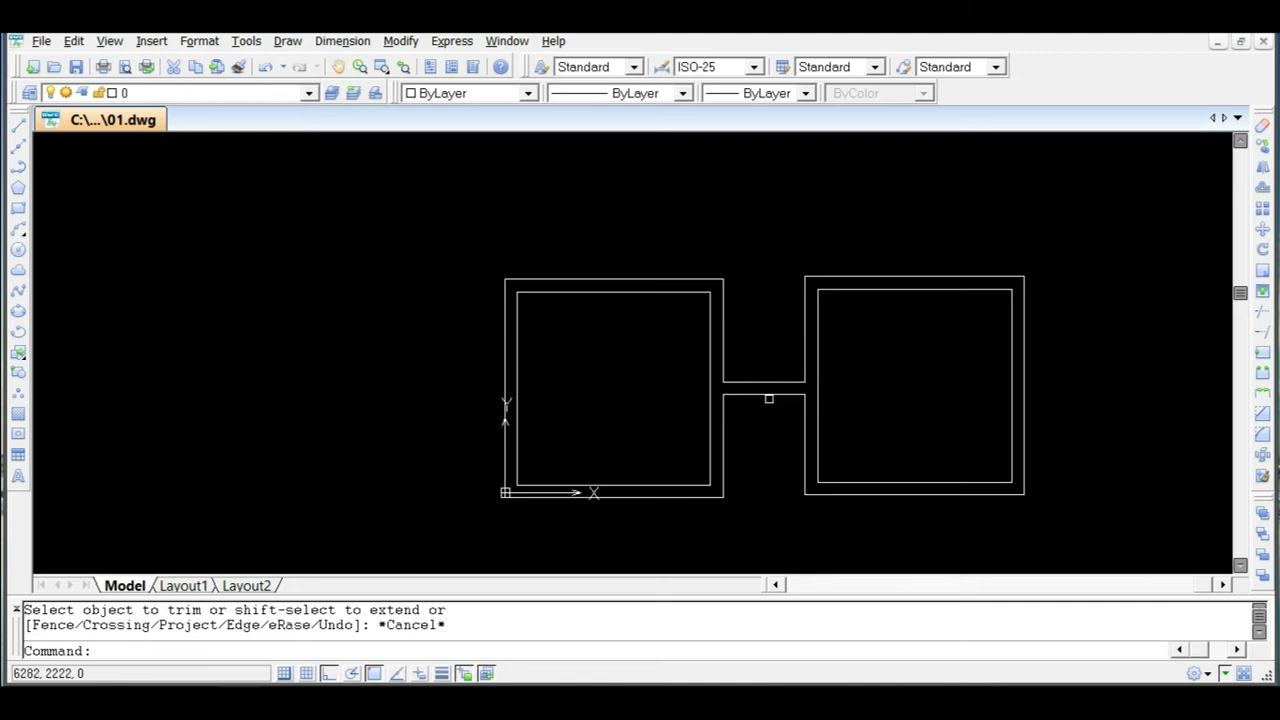
Extend both connecting lines across the first square to its far outer side, using all objects as boundary edges.
{"action": "scroll", "coordinate": [721, 393], "scroll_direction": "up", "scroll_amount": 2}
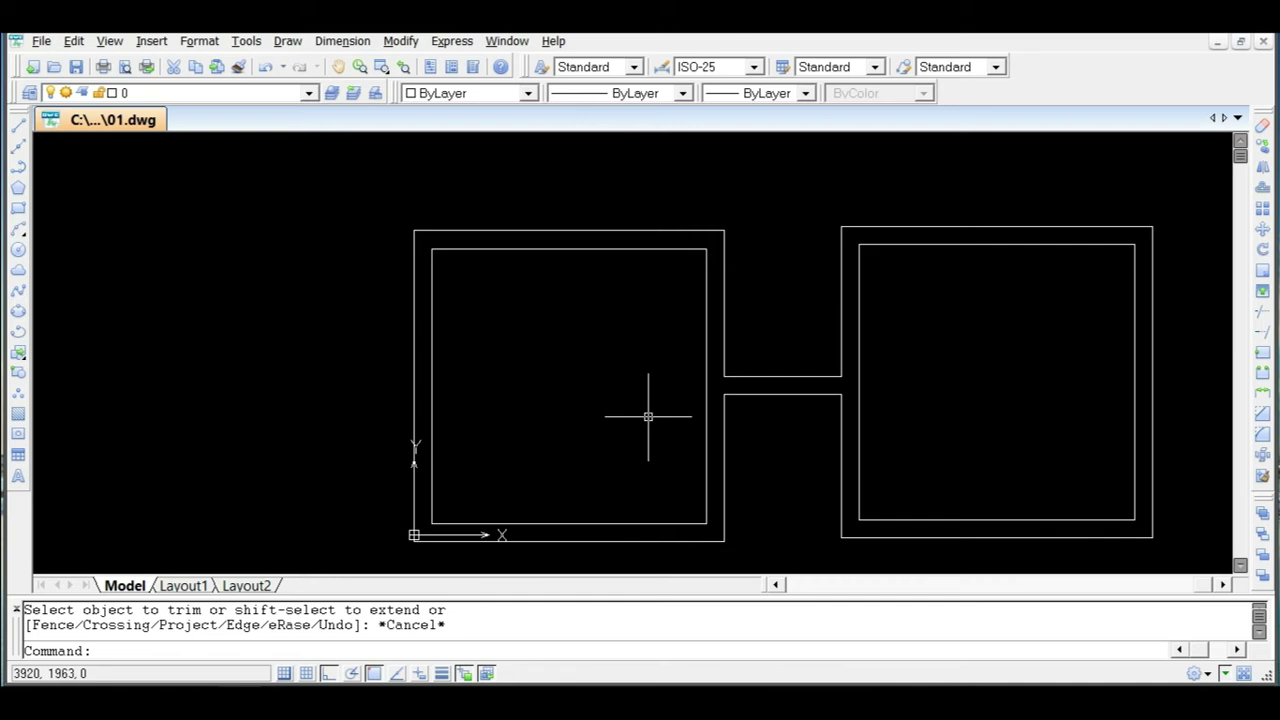
{"action": "left_click", "coordinate": [1266, 334]}
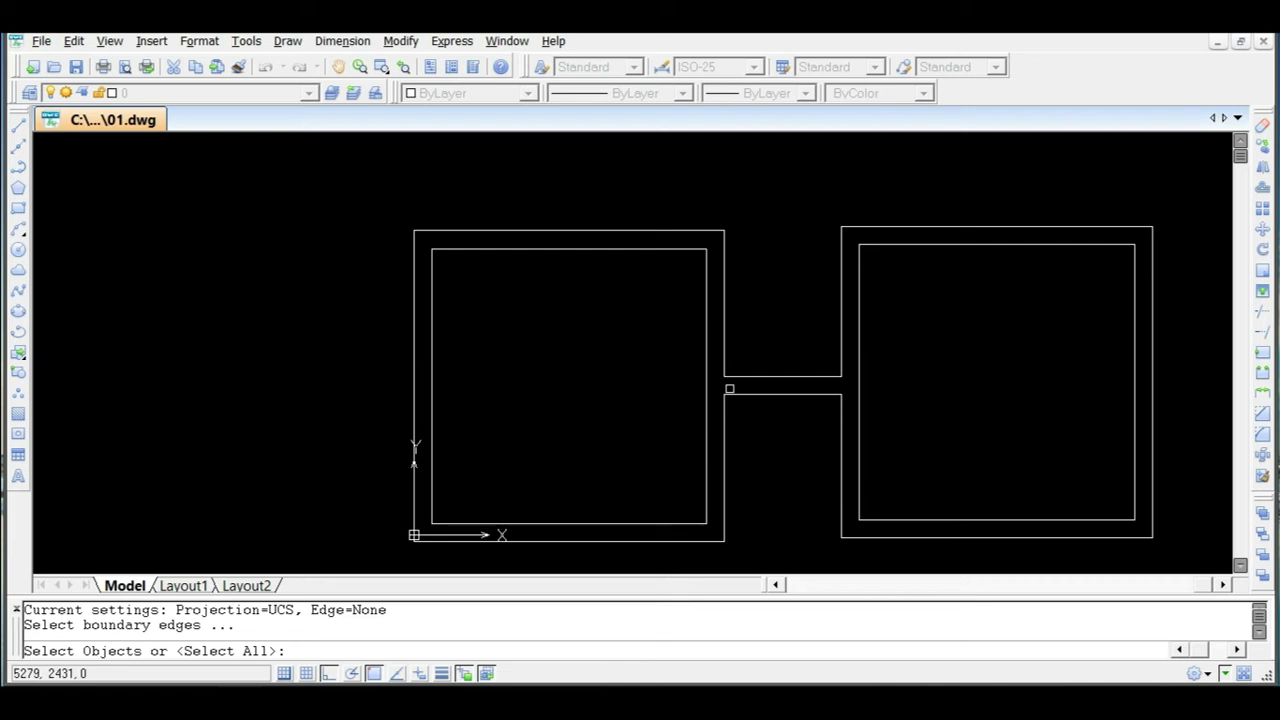
{"action": "key", "text": "Return"}
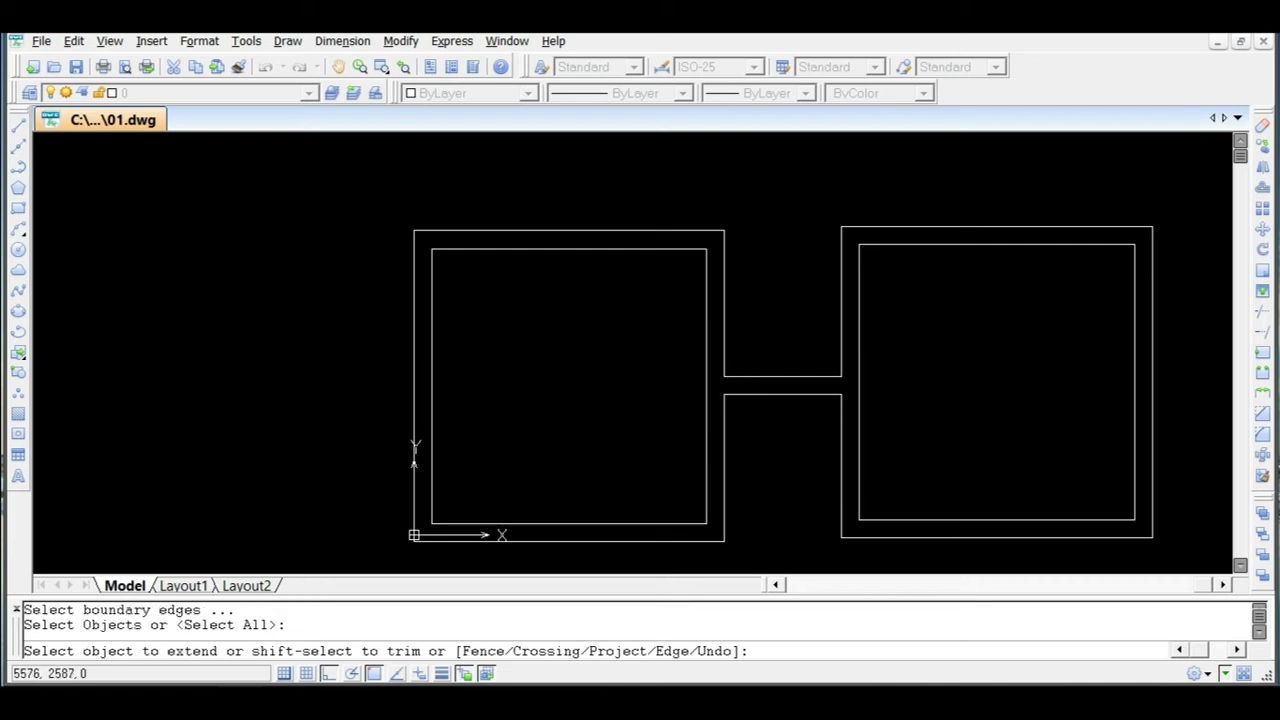
{"action": "left_click", "coordinate": [751, 375]}
{"action": "left_click", "coordinate": [750, 396]}
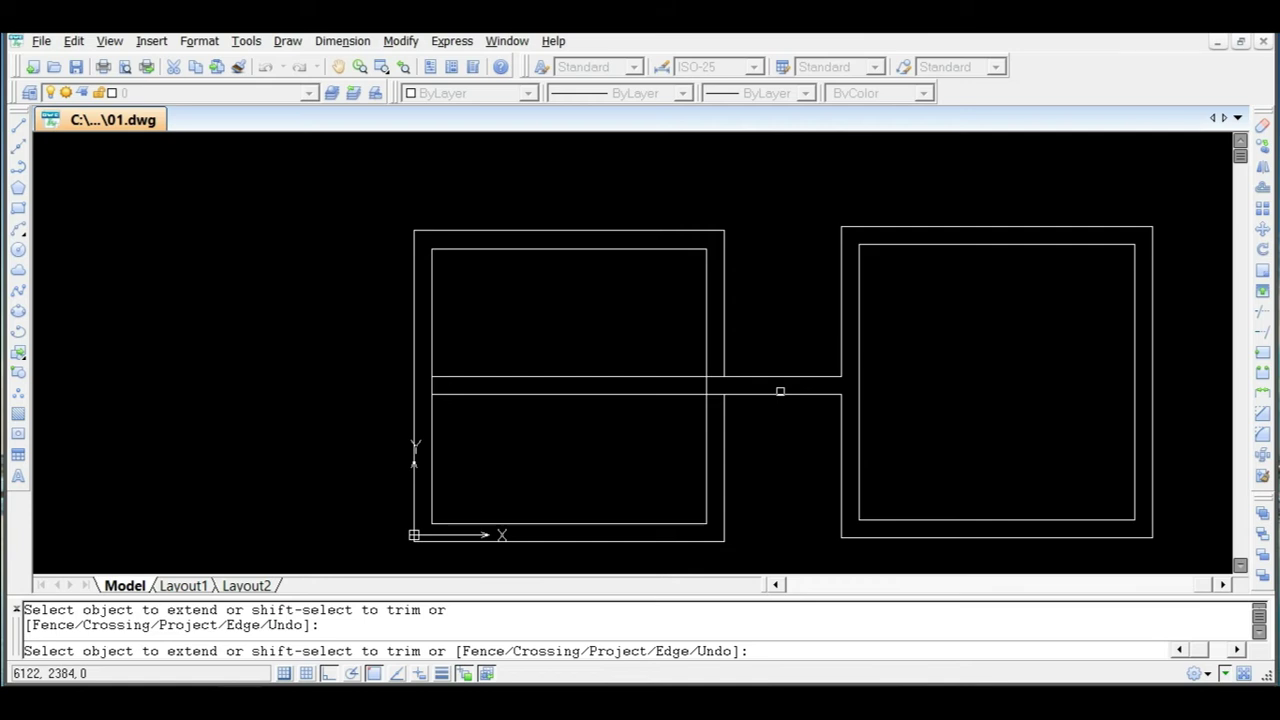
{"action": "left_click", "coordinate": [499, 377]}
{"action": "key", "text": "Escape"}
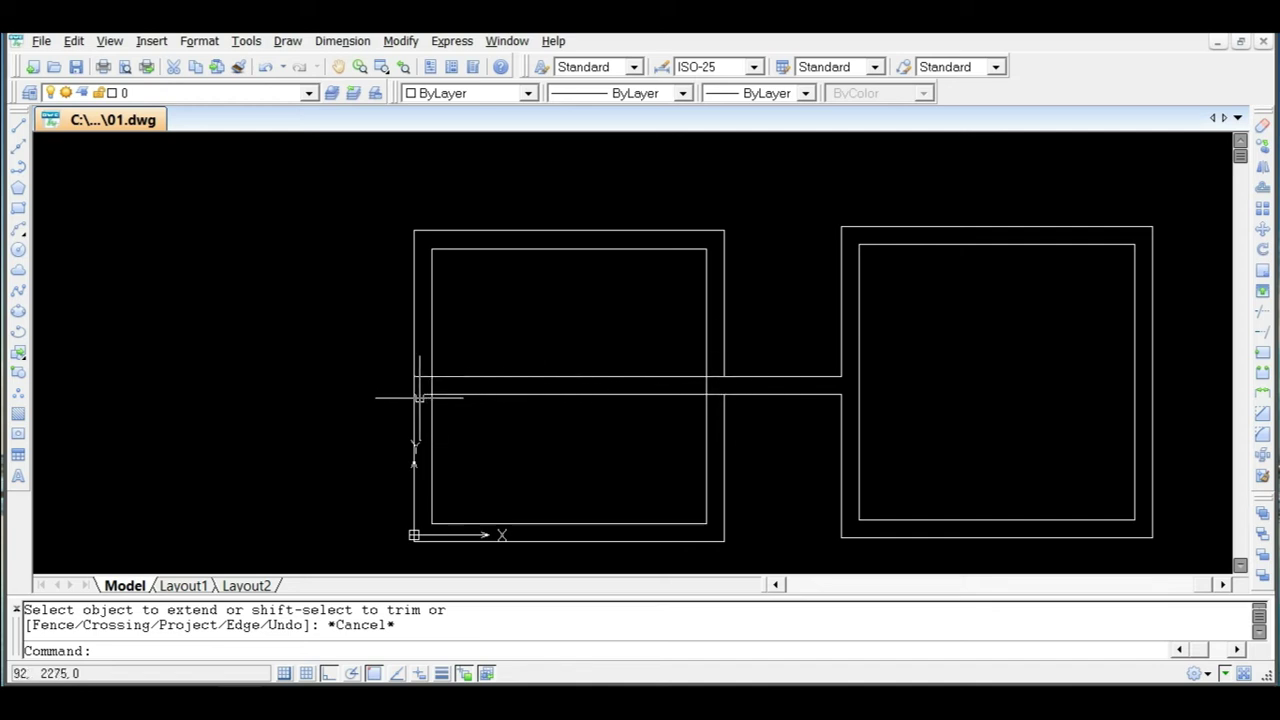
Trim the first square's inner right side between the two extended lines, using all objects as cutting edges.
{"action": "type", "text": "tr"}
{"action": "key", "text": "Return"}
{"action": "key", "text": "Return"}
{"action": "scroll", "coordinate": [705, 388], "scroll_direction": "up", "scroll_amount": 4}
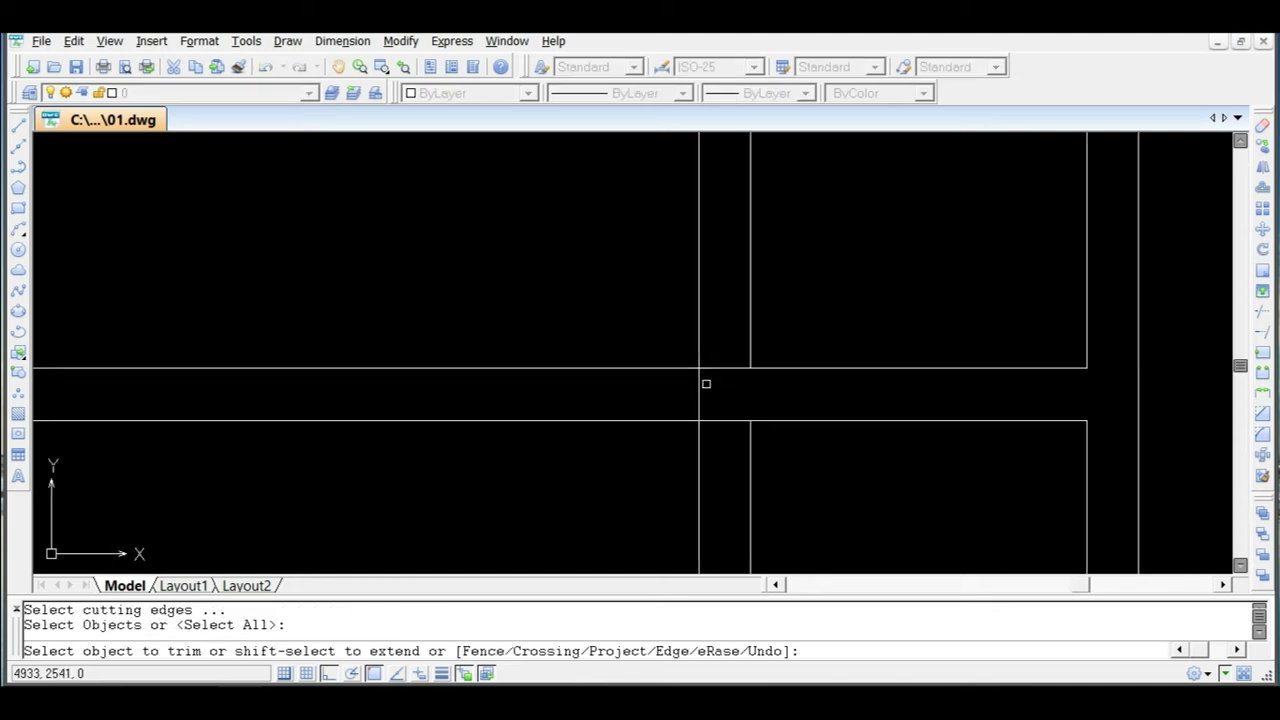
{"action": "left_click", "coordinate": [660, 383]}
Trim the crossing pieces where the two extended lines meet the first square's left double wall.
{"action": "scroll", "coordinate": [660, 383], "scroll_direction": "down", "scroll_amount": 4}
{"action": "scroll", "coordinate": [408, 377], "scroll_direction": "up", "scroll_amount": 2}
{"action": "left_click", "coordinate": [434, 371]}
{"action": "left_click", "coordinate": [457, 380]}
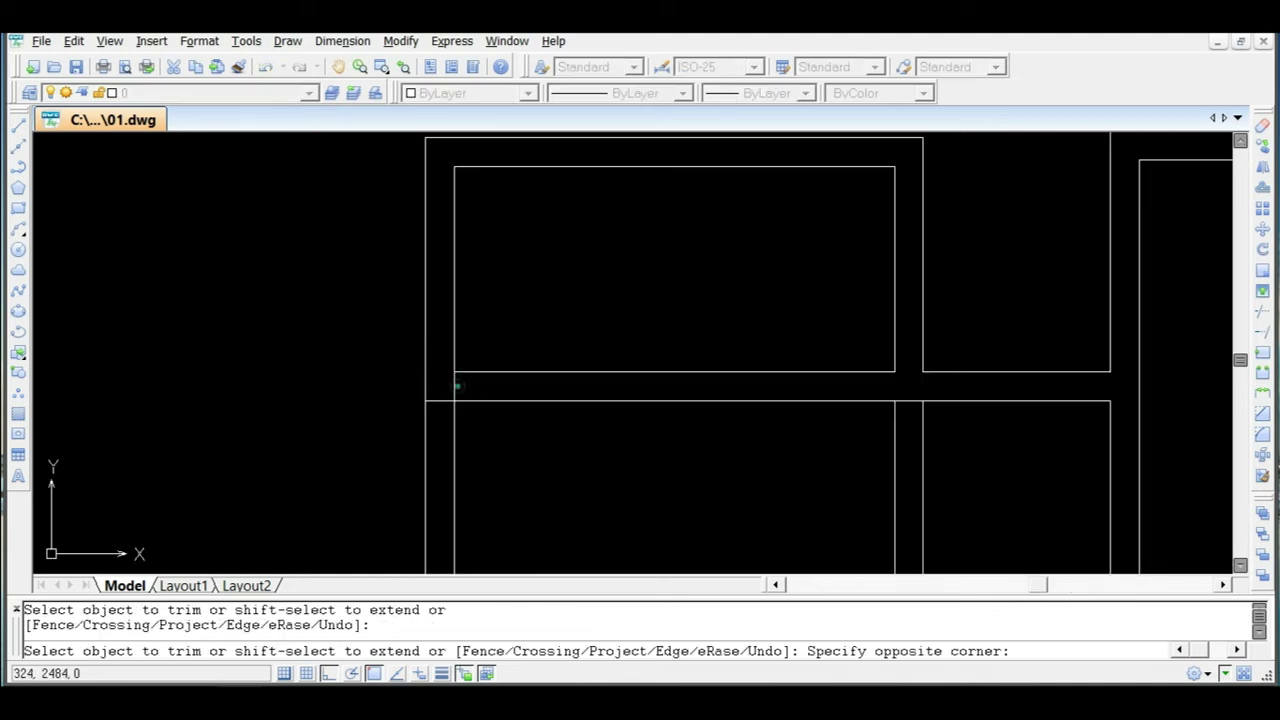
{"action": "left_click", "coordinate": [451, 389]}
{"action": "left_click", "coordinate": [449, 400]}
Trim the lower line's piece across the first square's right double wall, and end the Trim command.
{"action": "scroll", "coordinate": [466, 323], "scroll_direction": "down", "scroll_amount": 4}
{"action": "scroll", "coordinate": [645, 338], "scroll_direction": "up", "scroll_amount": 2}
{"action": "scroll", "coordinate": [569, 365], "scroll_direction": "up", "scroll_amount": 3}
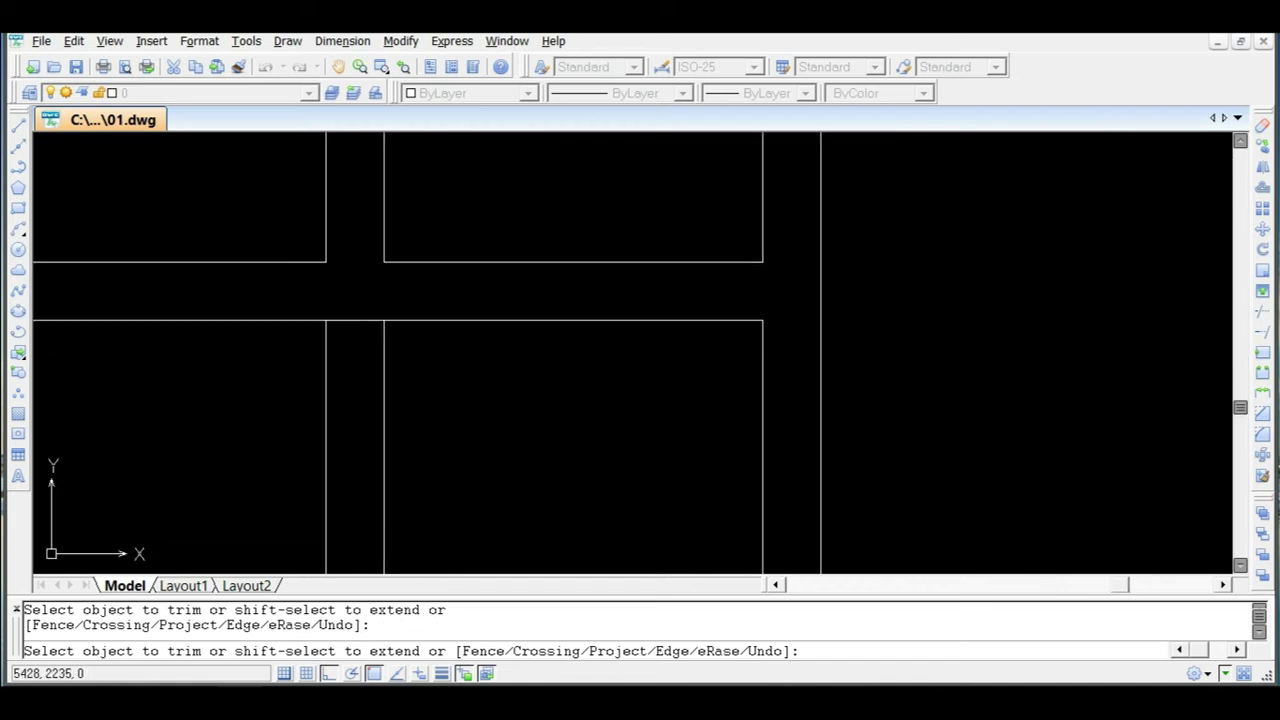
{"action": "scroll", "coordinate": [691, 323], "scroll_direction": "down", "scroll_amount": 4}
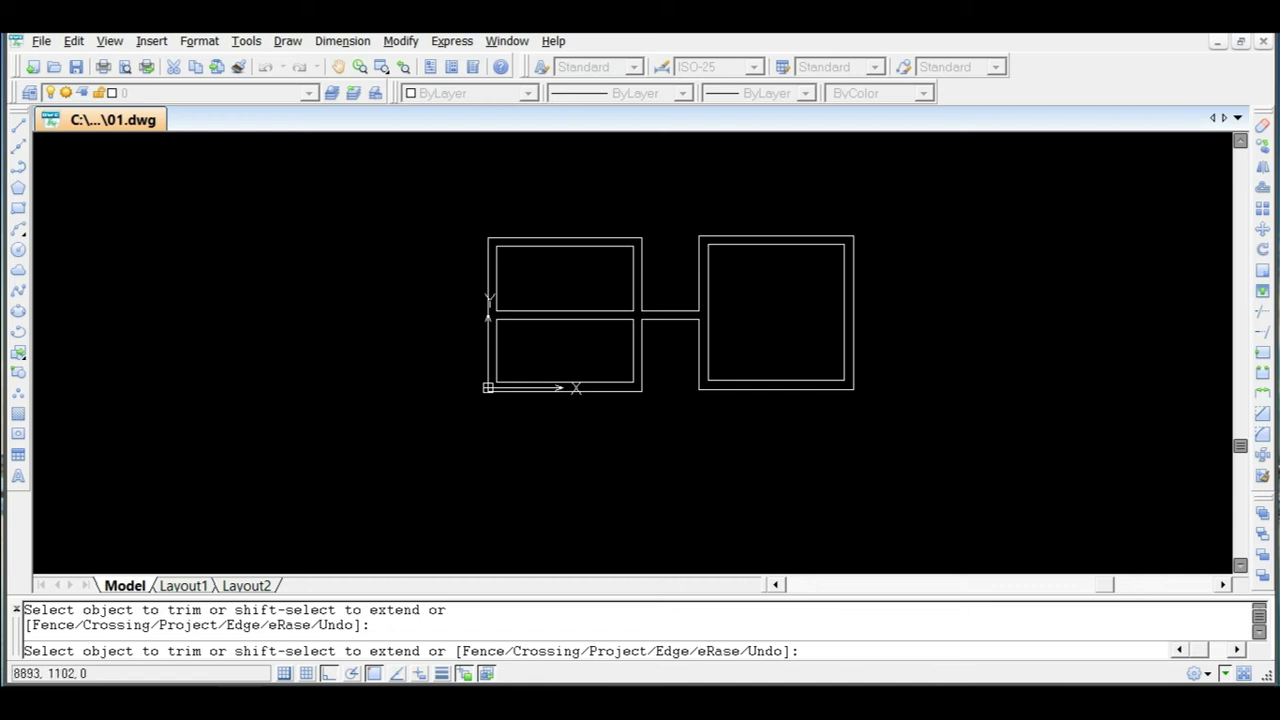
{"action": "key", "text": "Escape"}
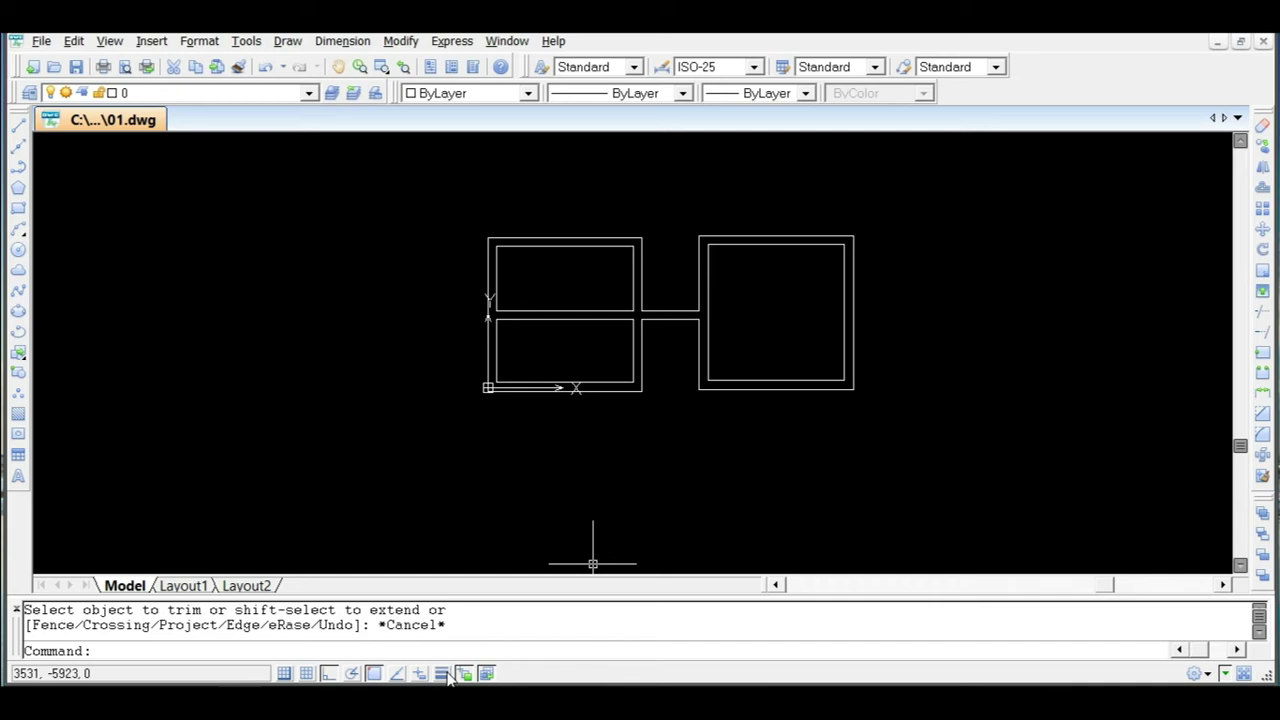
Set the lineweight of the second square's outer outline to 1.00 mm, and reselect the outline to check it.
{"action": "scroll", "coordinate": [766, 323], "scroll_direction": "up", "scroll_amount": 3}
{"action": "scroll", "coordinate": [854, 323], "scroll_direction": "down", "scroll_amount": 3}
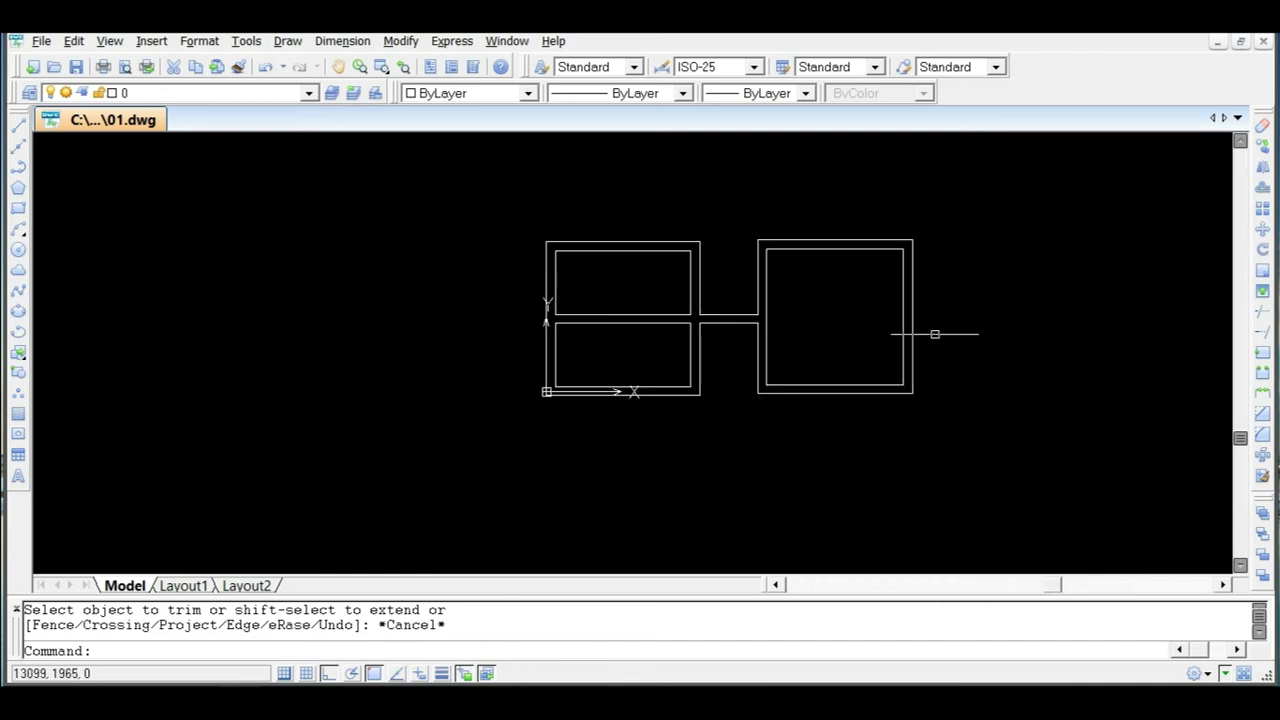
{"action": "scroll", "coordinate": [928, 334], "scroll_direction": "up", "scroll_amount": 2}
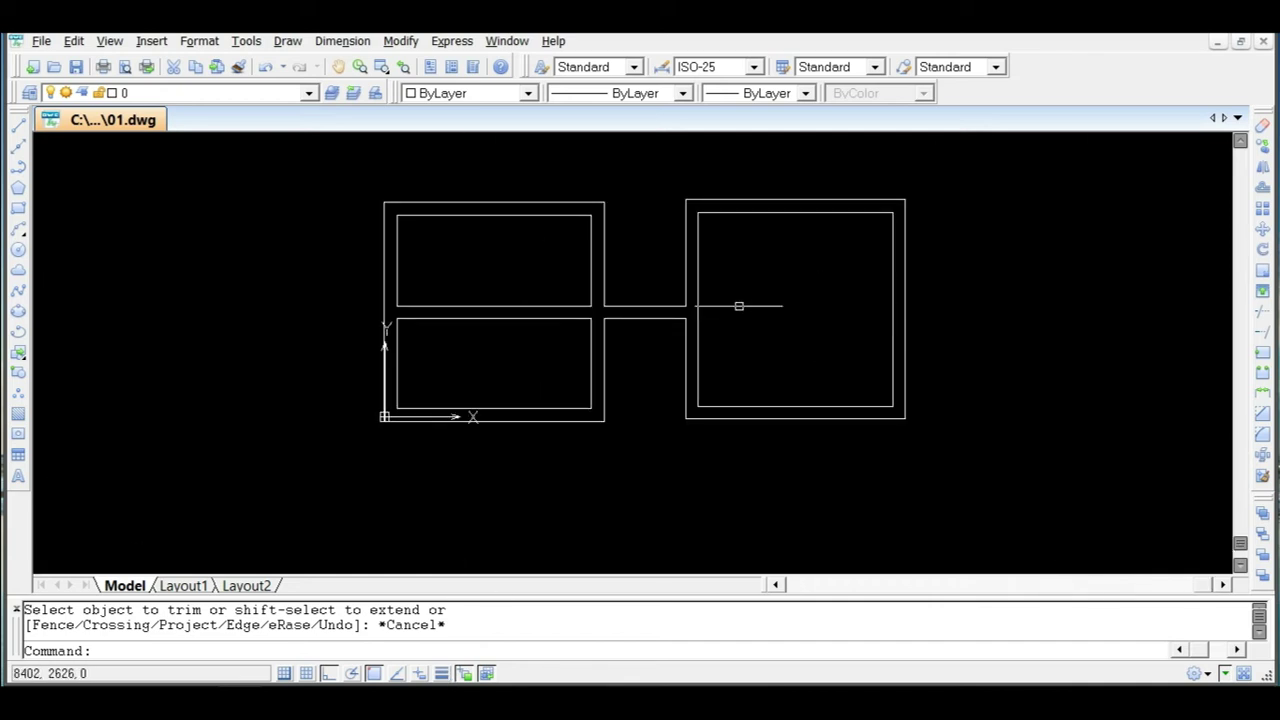
{"action": "left_click", "coordinate": [909, 329]}
{"action": "left_click", "coordinate": [900, 366]}
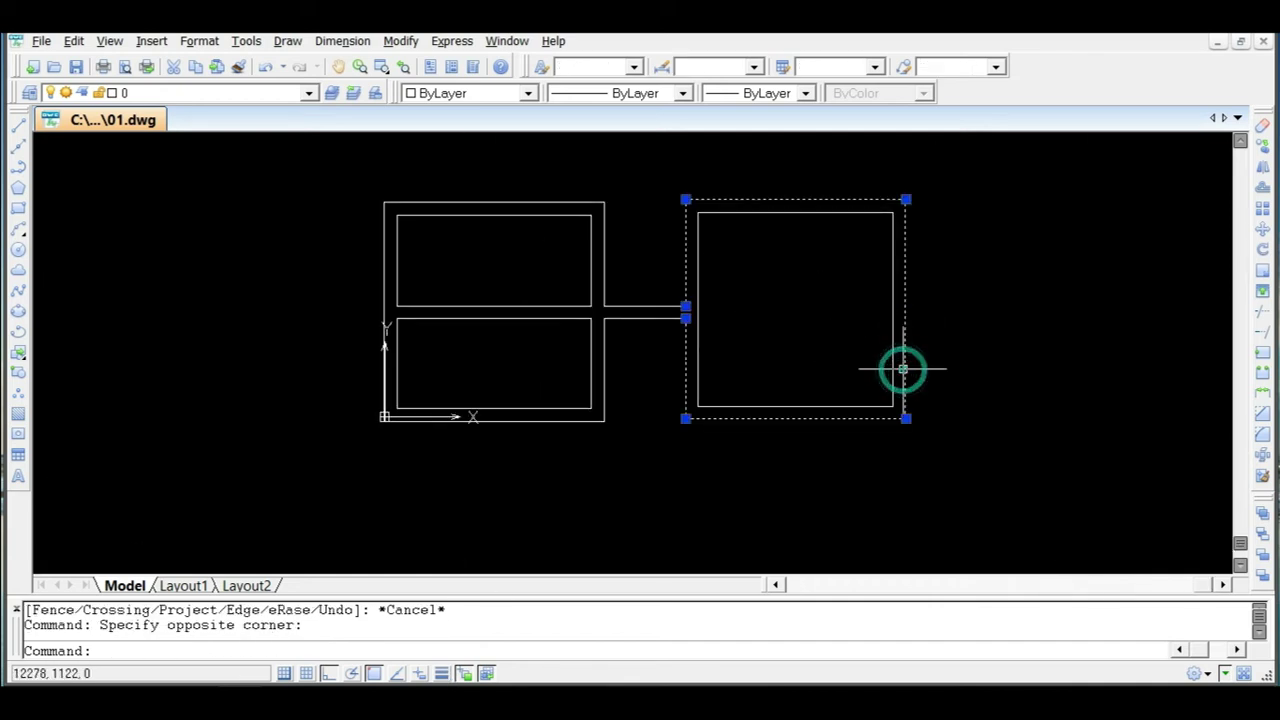
{"action": "left_click", "coordinate": [682, 93]}
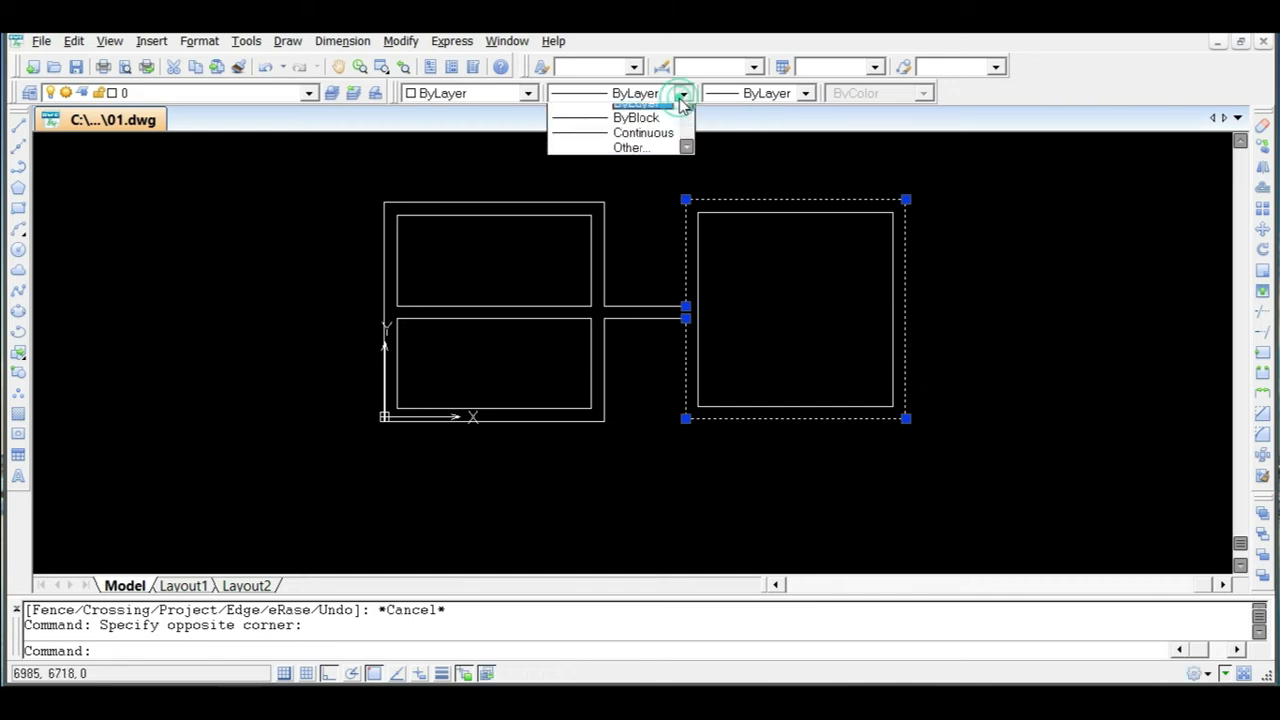
{"action": "left_click", "coordinate": [682, 93]}
{"action": "left_click", "coordinate": [767, 93]}
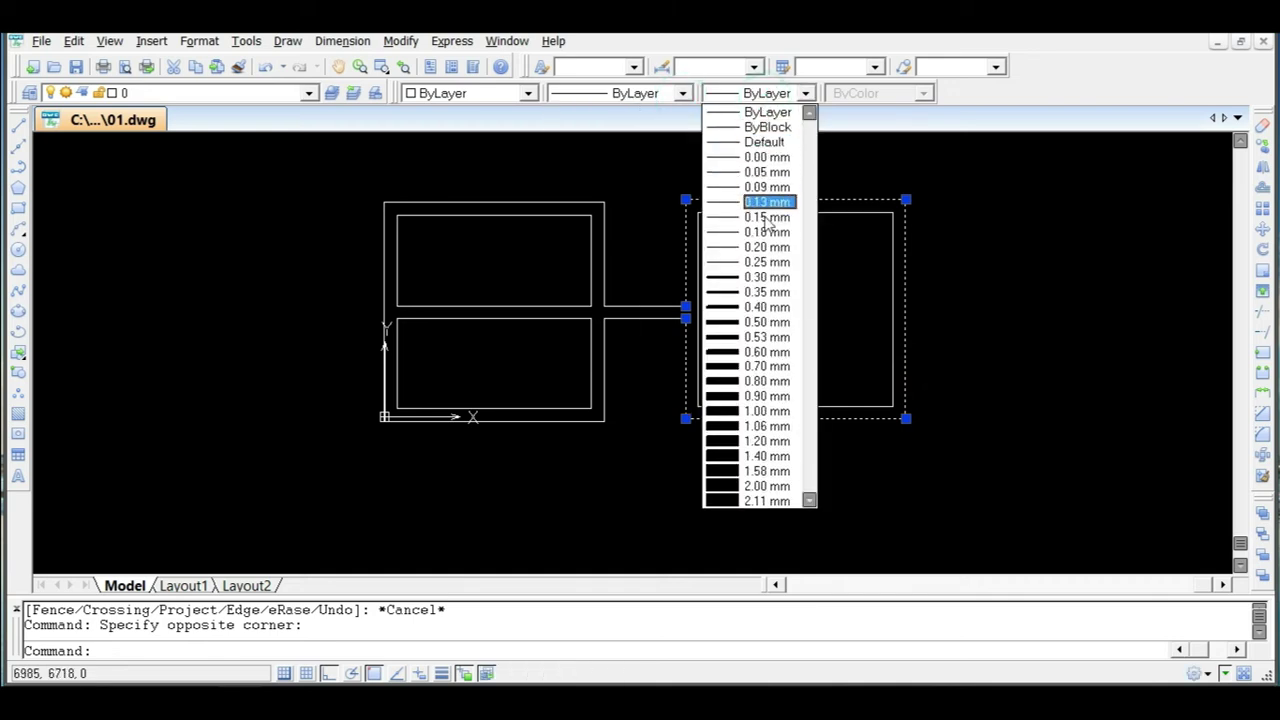
{"action": "left_click", "coordinate": [768, 411]}
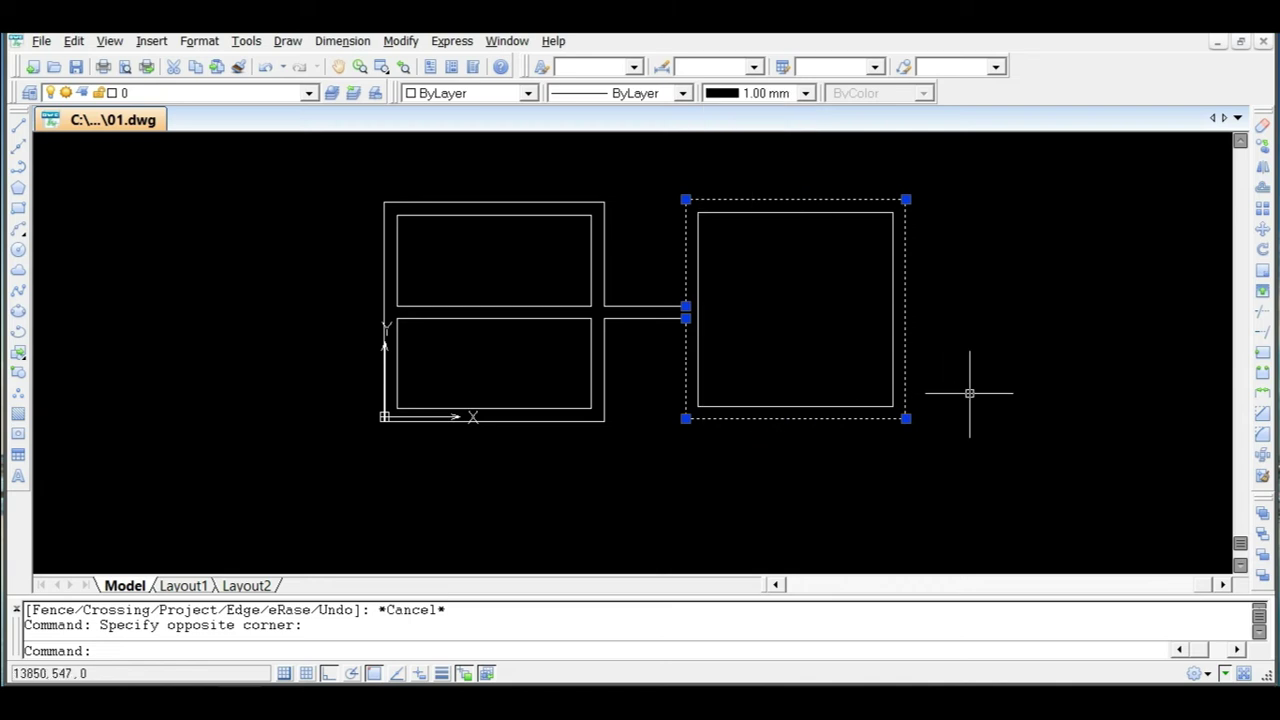
{"action": "key", "text": "Escape"}
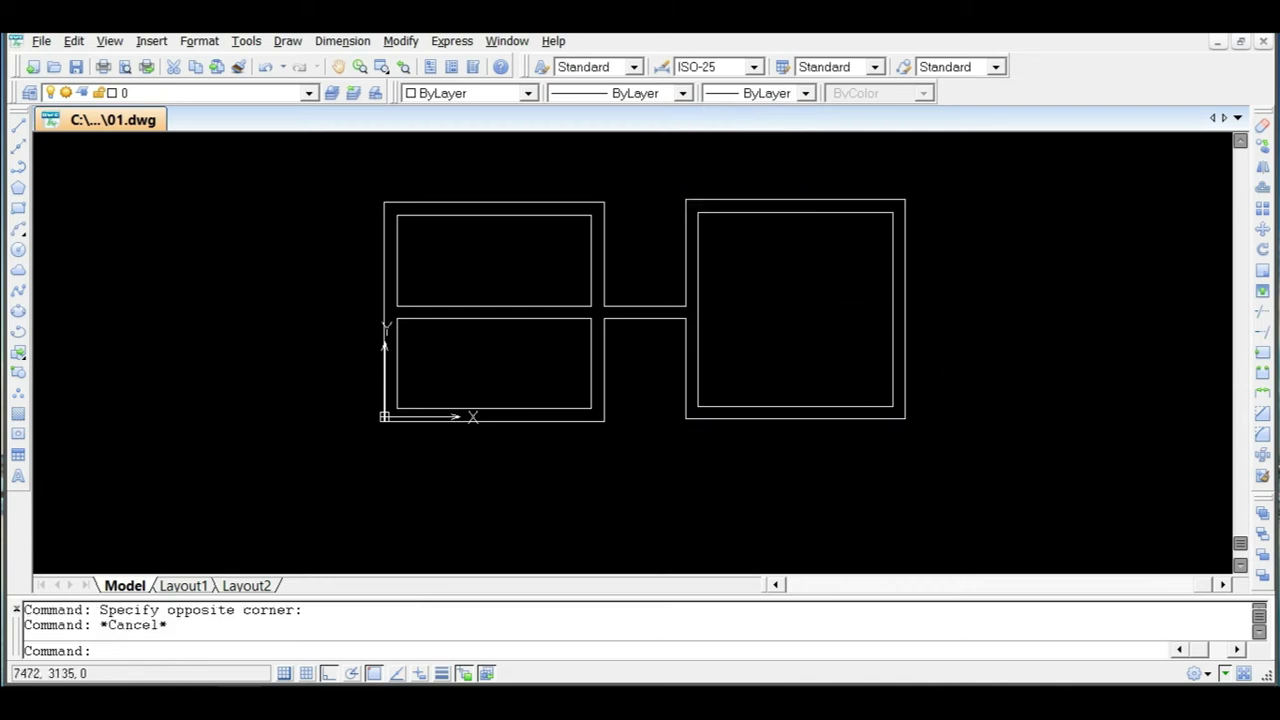
{"action": "left_click", "coordinate": [905, 254]}
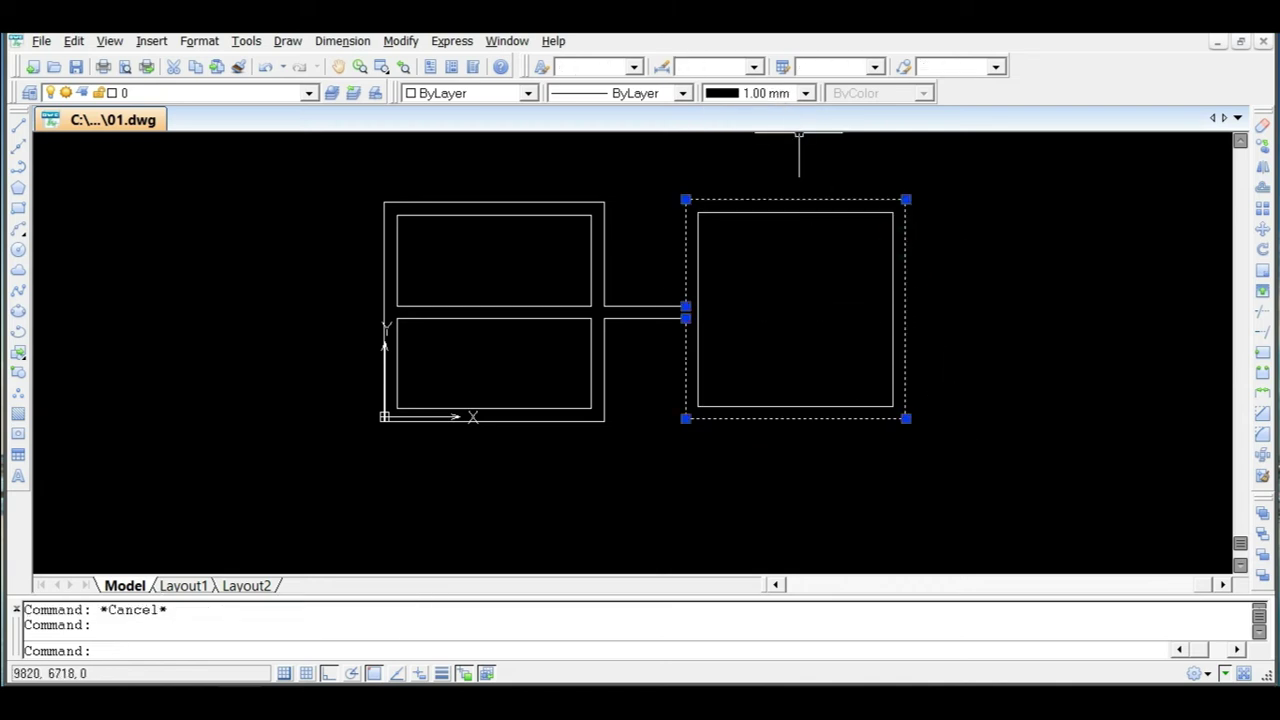
{"action": "key", "text": "Escape"}
Set the lineweight of the first square's outer sides and both connecting lines to 1.00 mm, and clear the selection.
{"action": "left_click", "coordinate": [657, 305]}
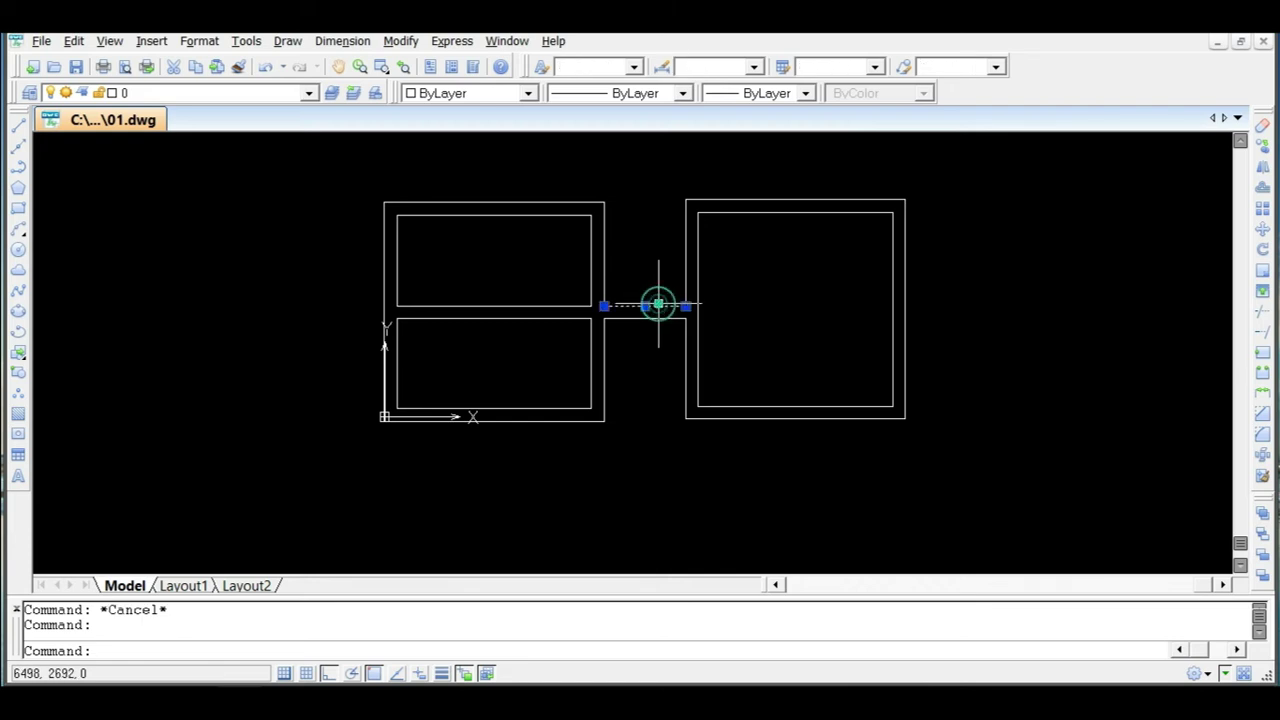
{"action": "left_click", "coordinate": [604, 257]}
{"action": "left_click", "coordinate": [578, 203]}
{"action": "left_click", "coordinate": [384, 289]}
{"action": "left_click", "coordinate": [494, 420]}
{"action": "left_click", "coordinate": [604, 368]}
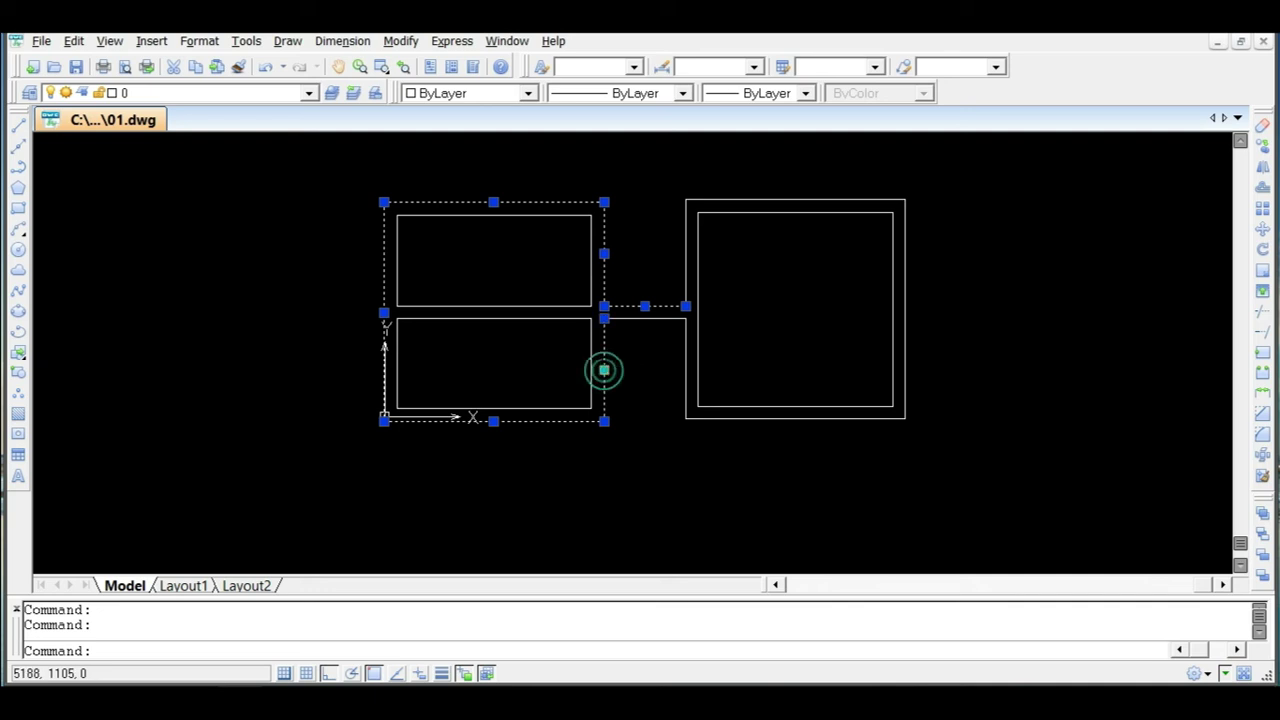
{"action": "left_click", "coordinate": [648, 318]}
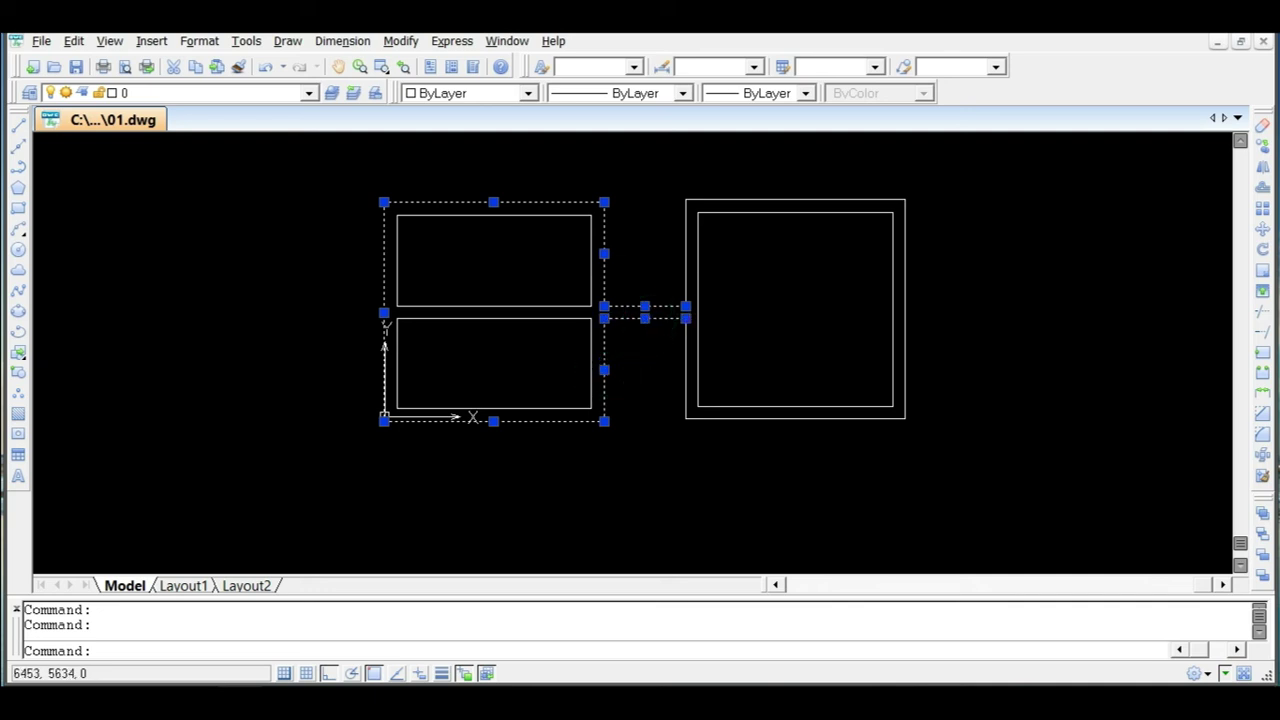
{"action": "left_click", "coordinate": [733, 98]}
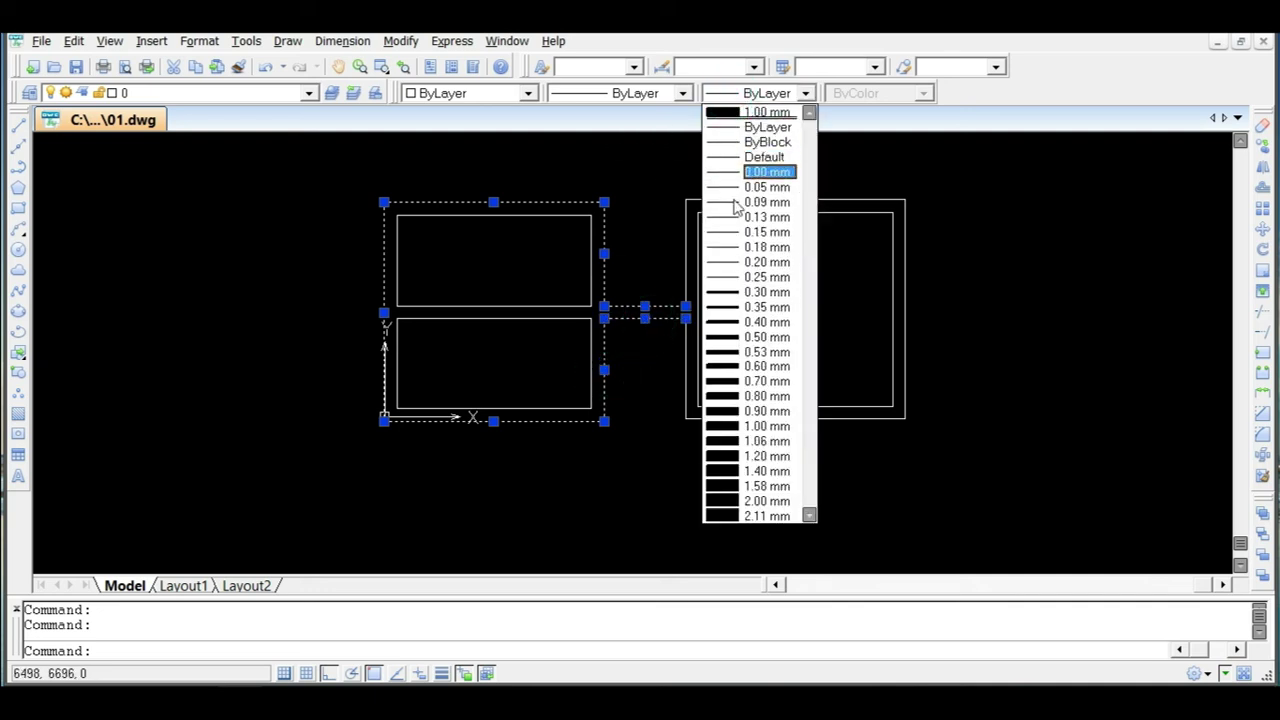
{"action": "left_click", "coordinate": [756, 432]}
{"action": "left_click", "coordinate": [786, 505]}
{"action": "left_click", "coordinate": [714, 500]}
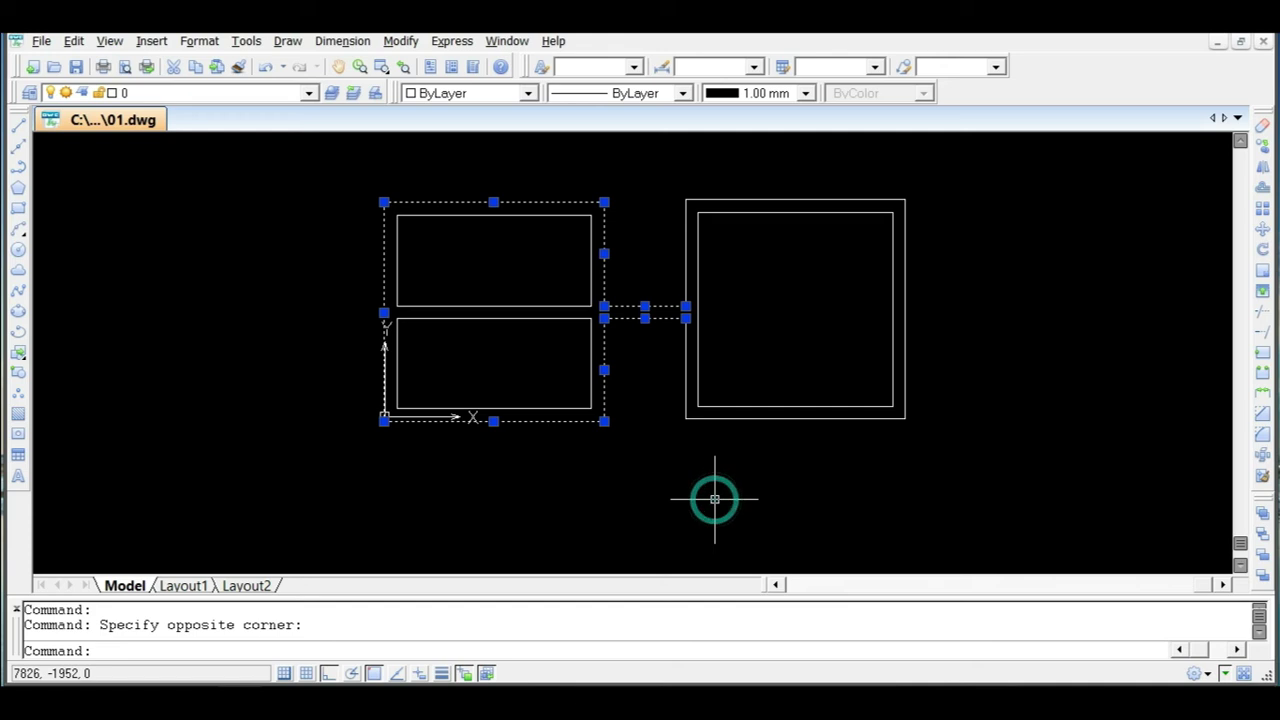
{"action": "key", "text": "Escape"}
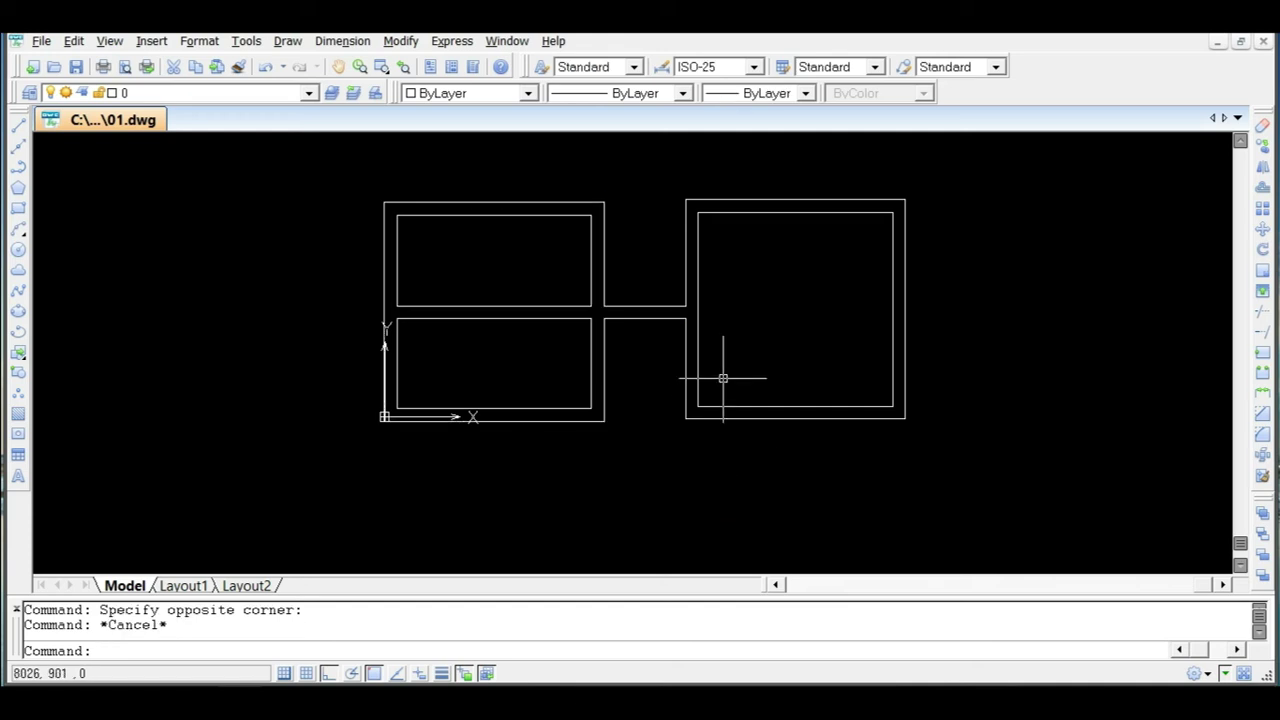
Toggle the lineweight display on and off to compare the outlines, leaving it off.
{"action": "left_click", "coordinate": [445, 675]}
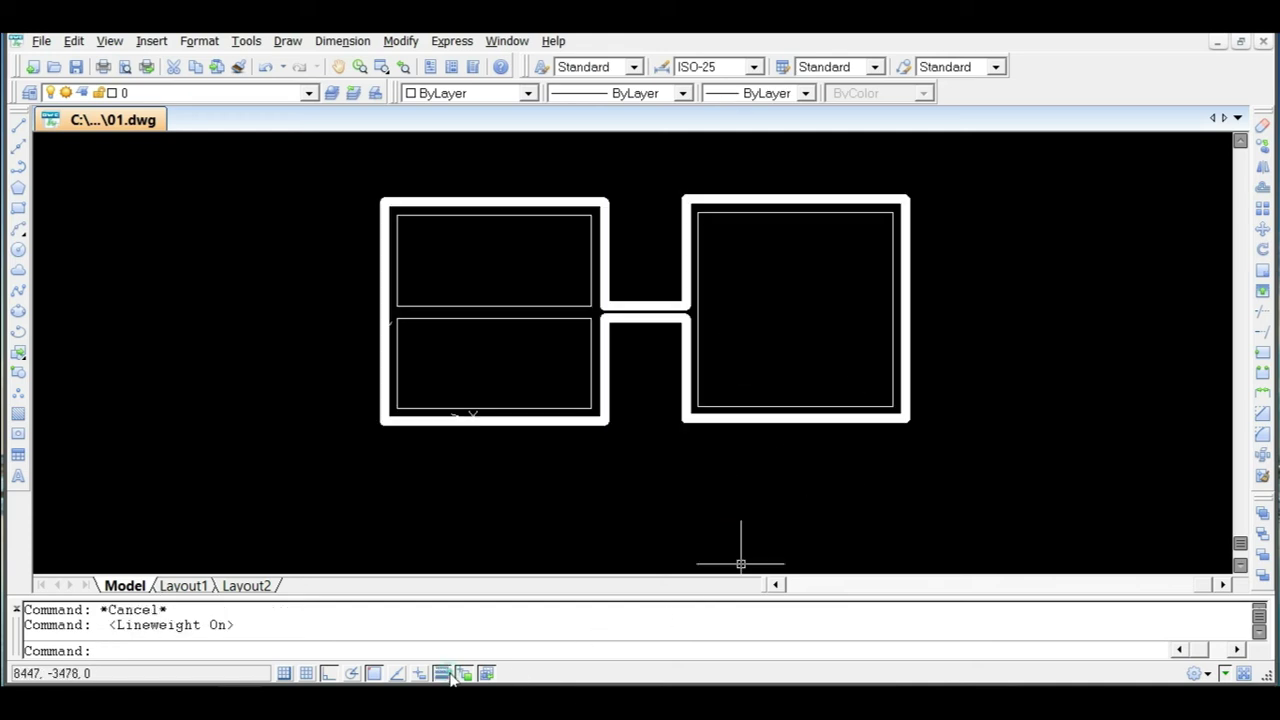
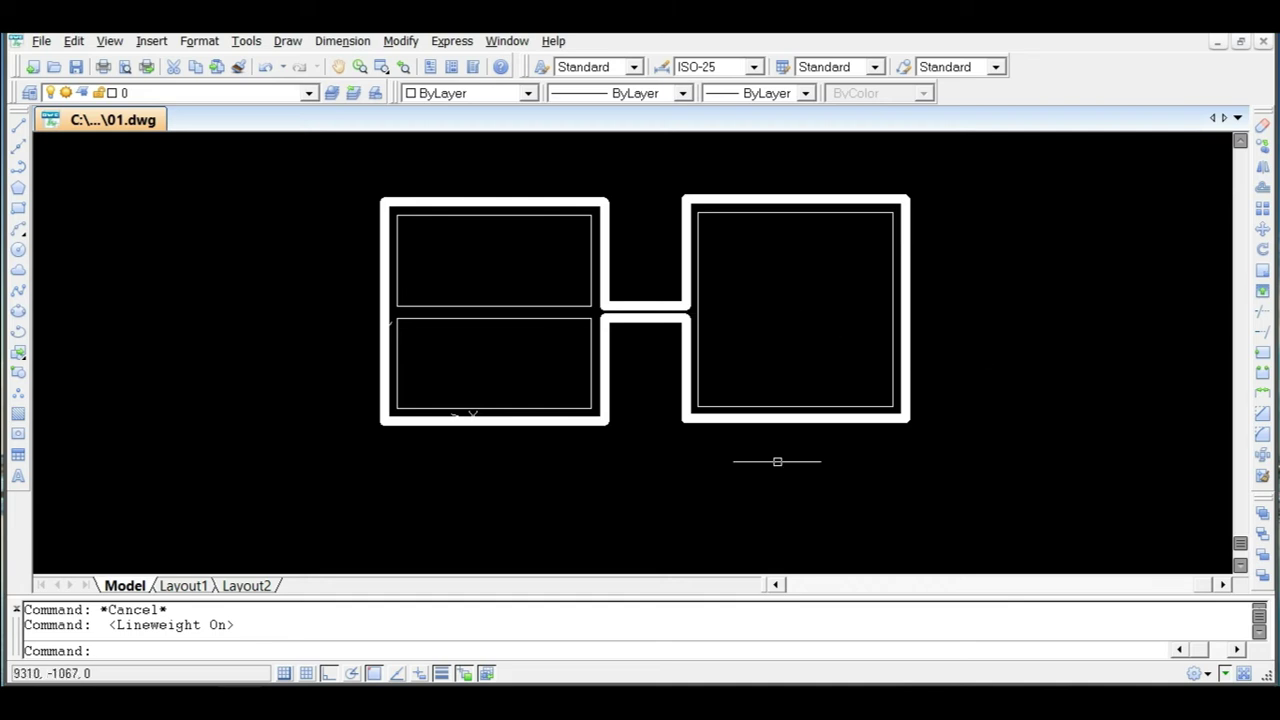
{"action": "left_click", "coordinate": [443, 673]}
{"action": "left_click", "coordinate": [443, 673]}
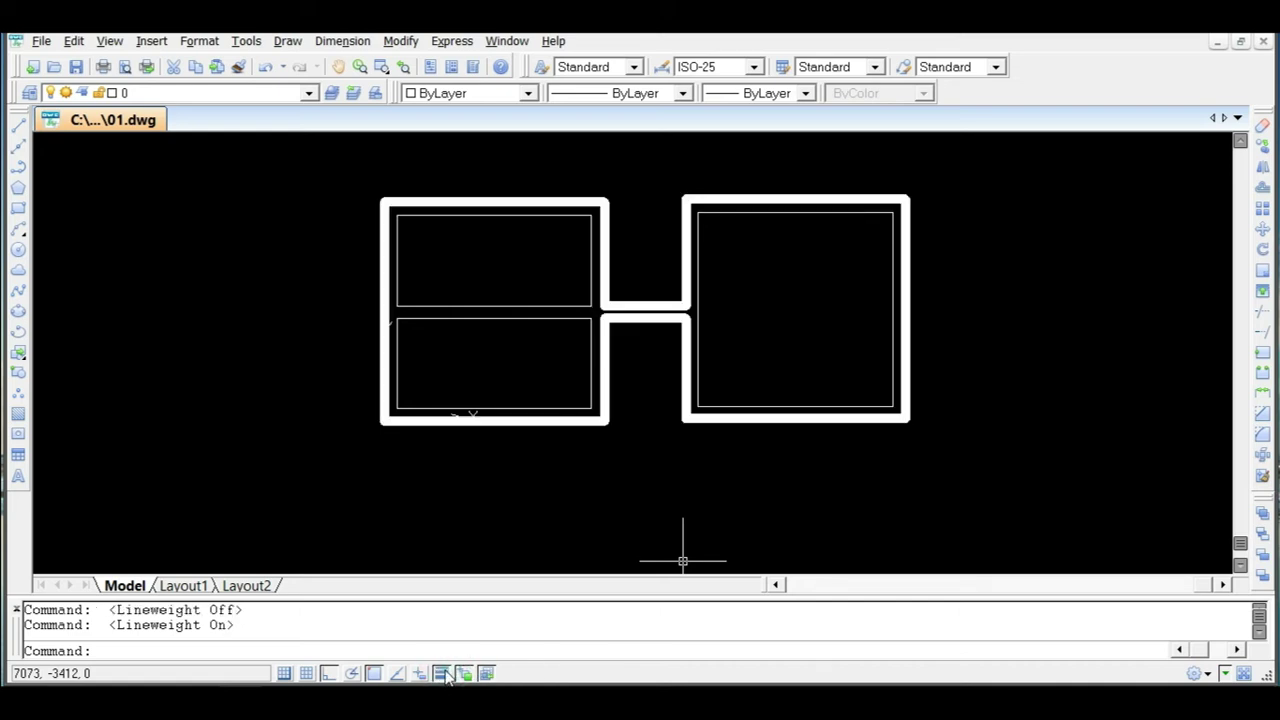
{"action": "left_click", "coordinate": [443, 673]}
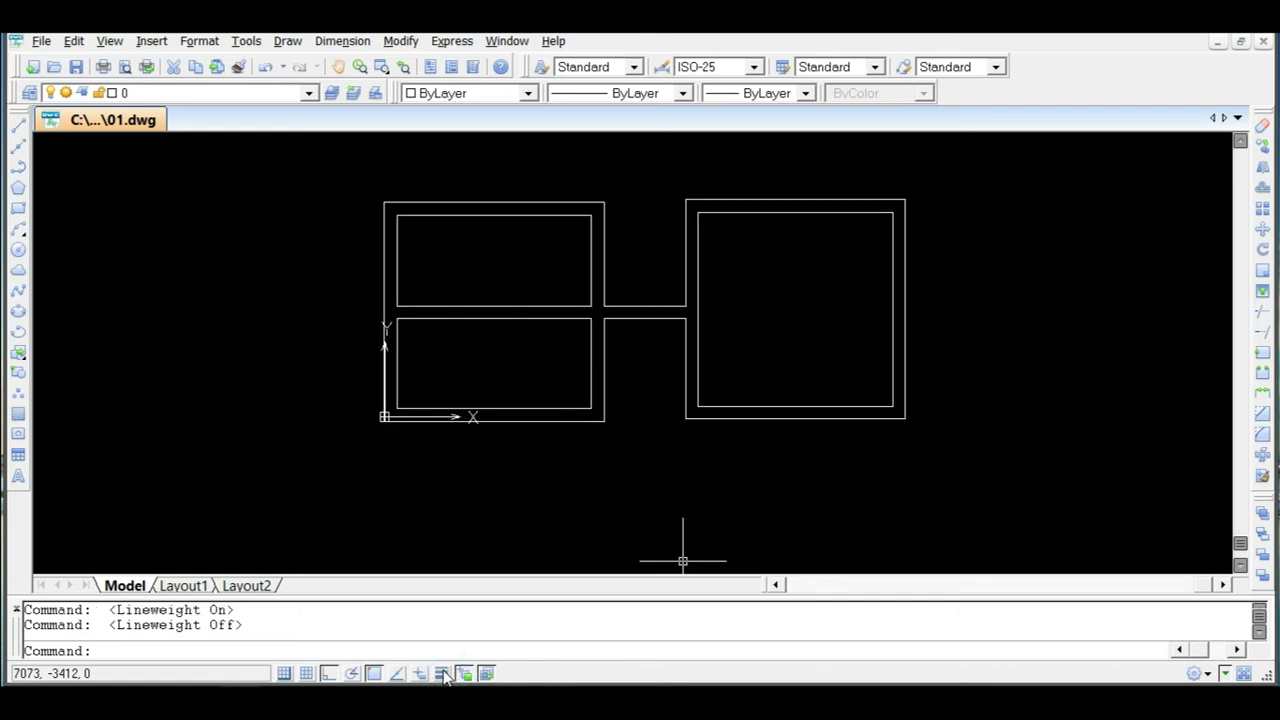
Set the lineweight of all objects in the drawing to ByLayer.
{"action": "left_click", "coordinate": [1021, 178]}
{"action": "left_click", "coordinate": [326, 548]}
{"action": "left_click", "coordinate": [780, 93]}
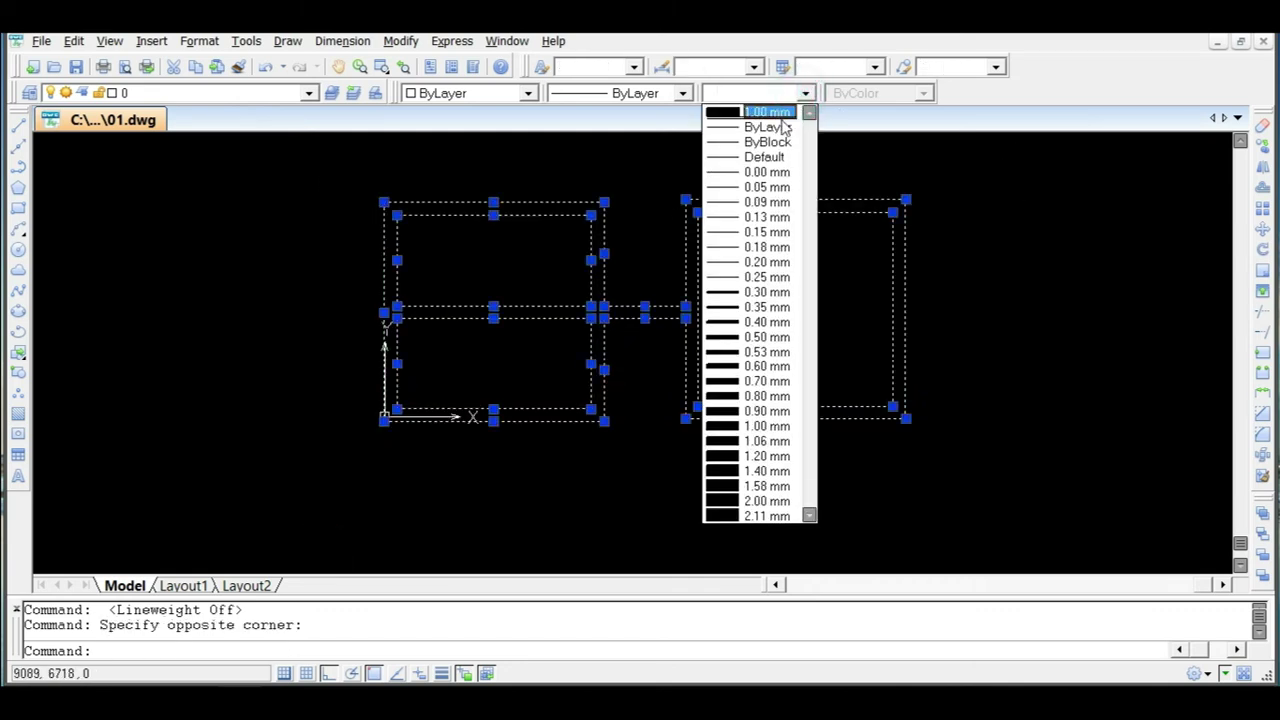
{"action": "left_click", "coordinate": [770, 127]}
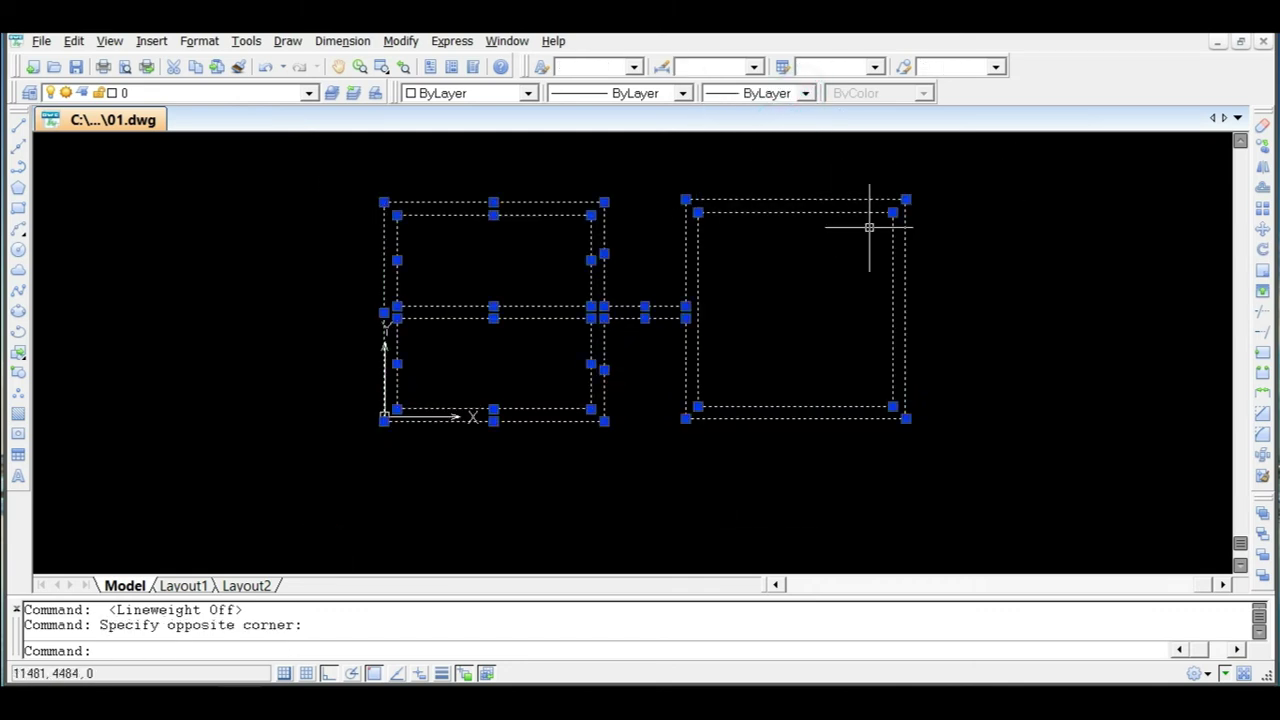
{"action": "key", "text": "Escape"}
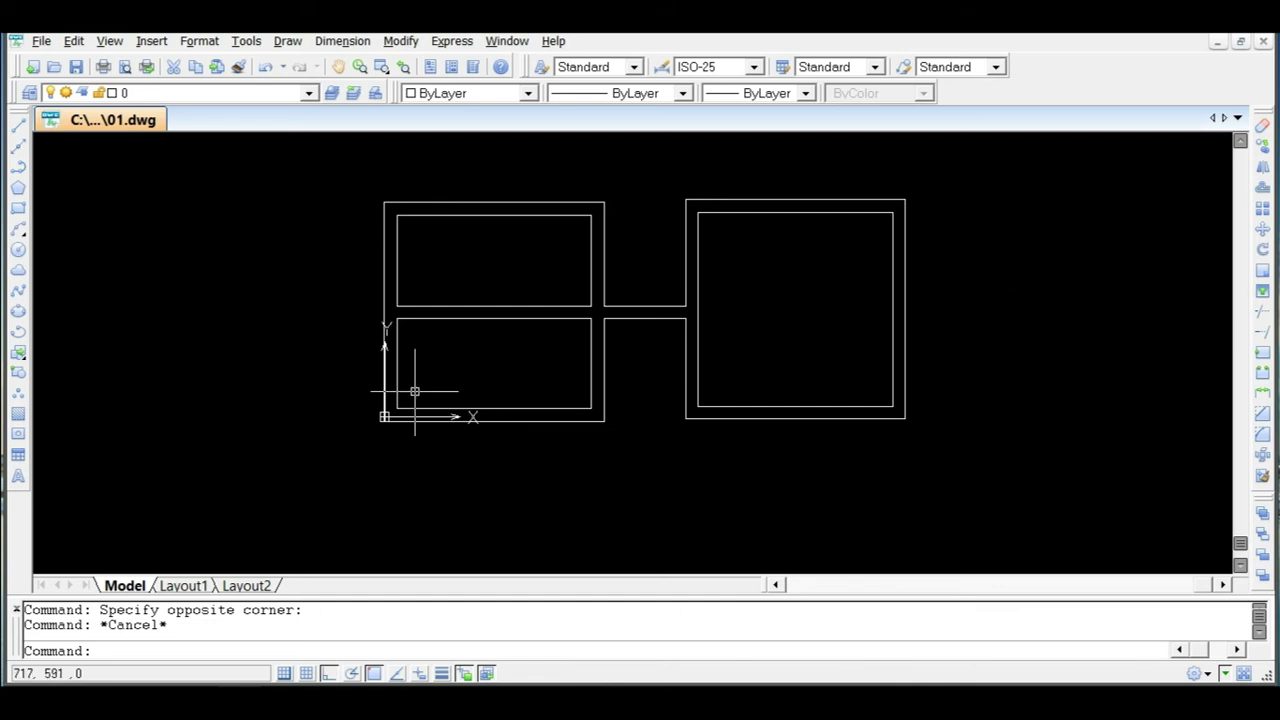
{"action": "scroll", "coordinate": [587, 393], "scroll_direction": "down", "scroll_amount": 2}
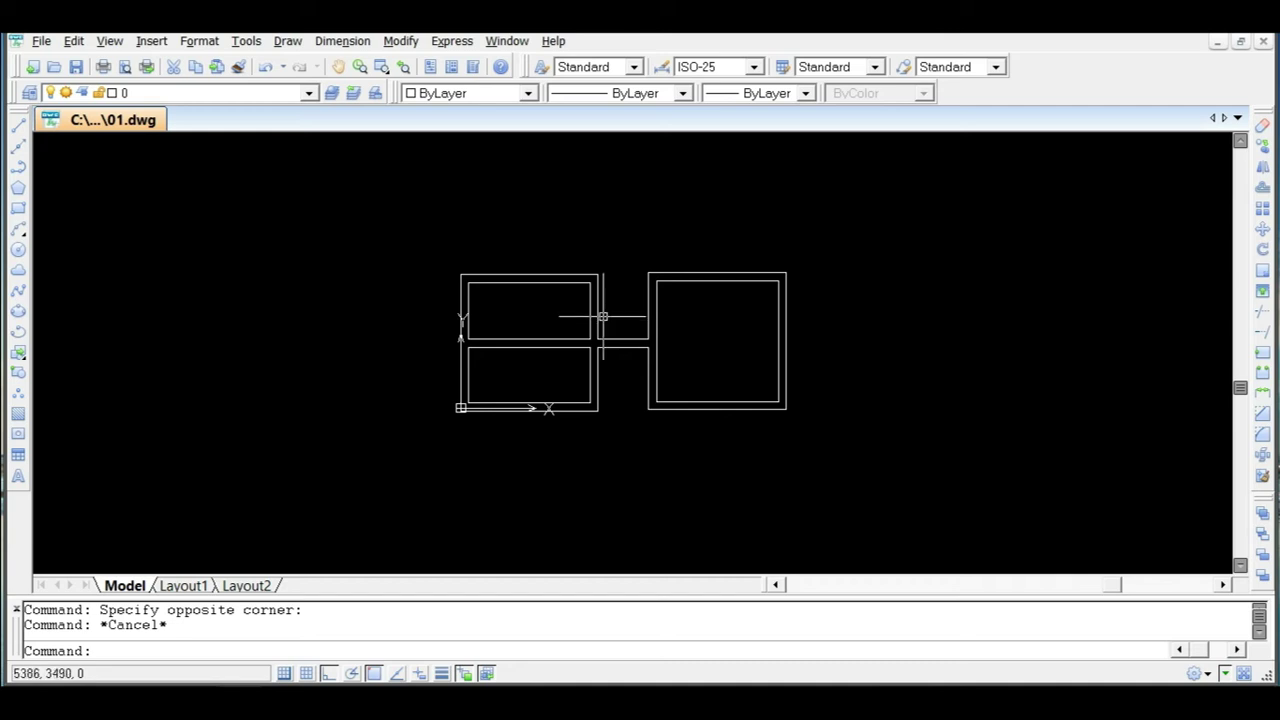
{"action": "scroll", "coordinate": [600, 313], "scroll_direction": "up", "scroll_amount": 3}
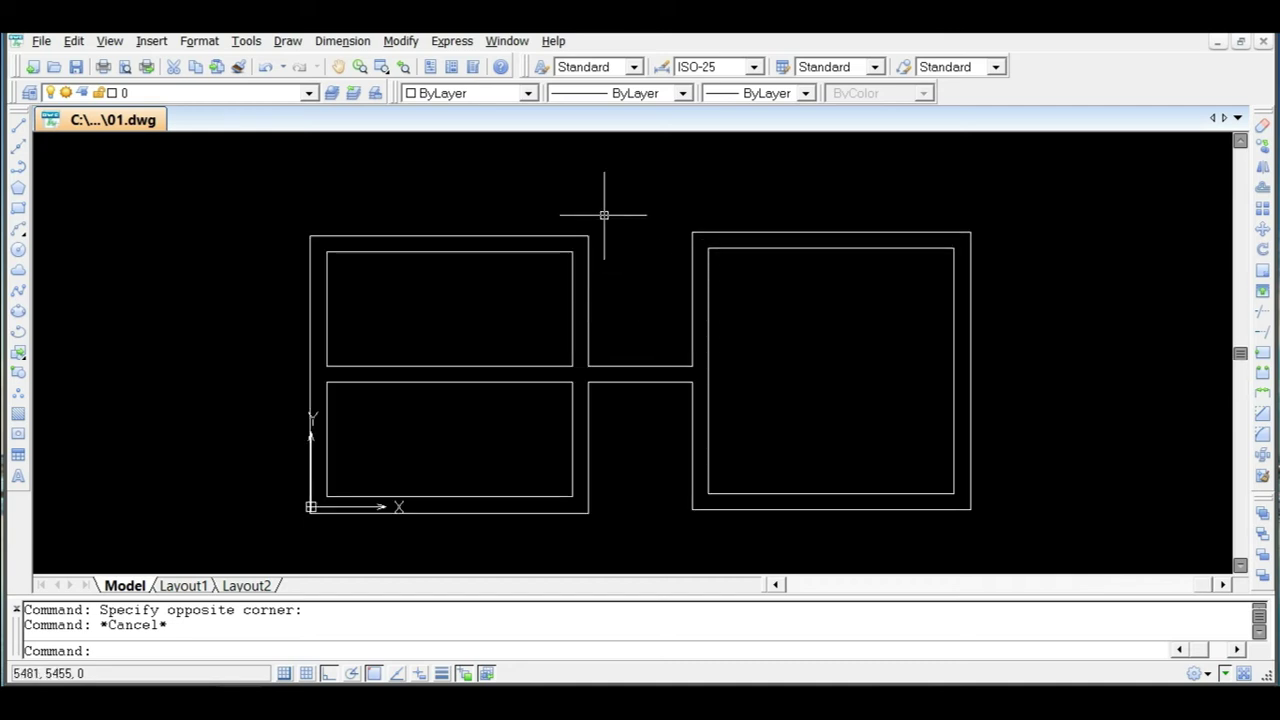
{"action": "scroll", "coordinate": [618, 326], "scroll_direction": "down", "scroll_amount": 2}
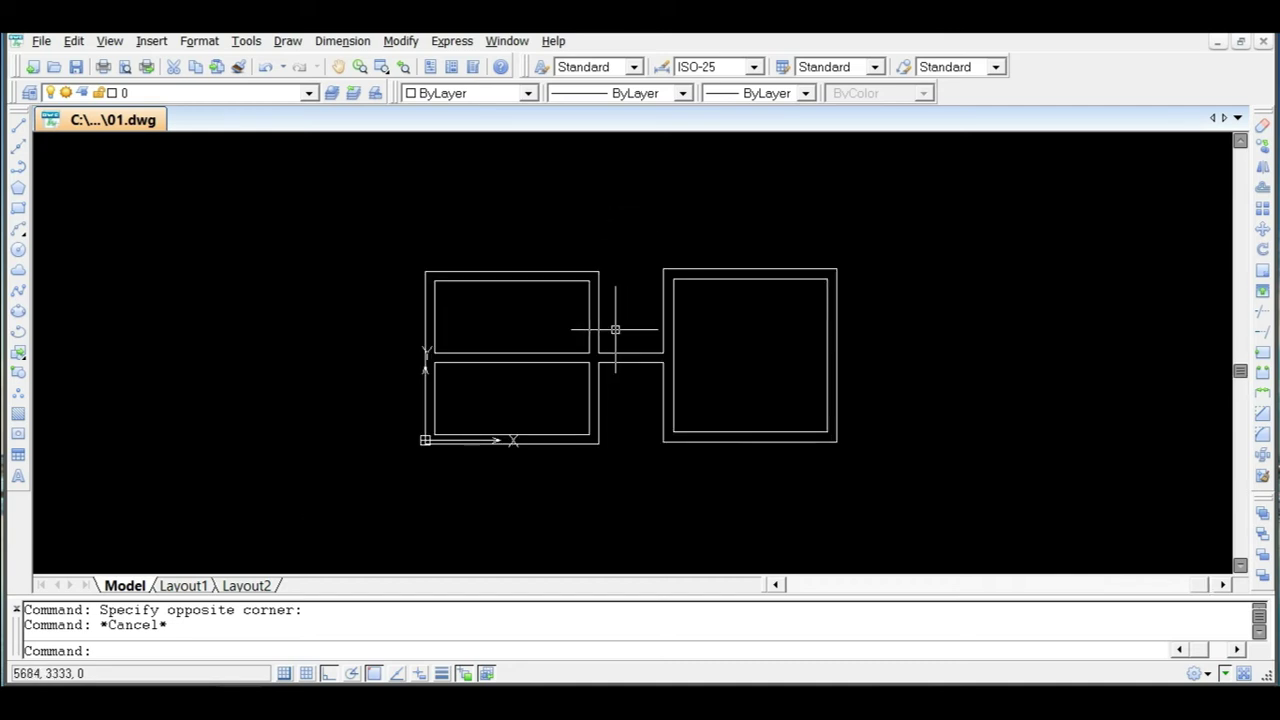
{"action": "scroll", "coordinate": [615, 329], "scroll_direction": "up", "scroll_amount": 1}
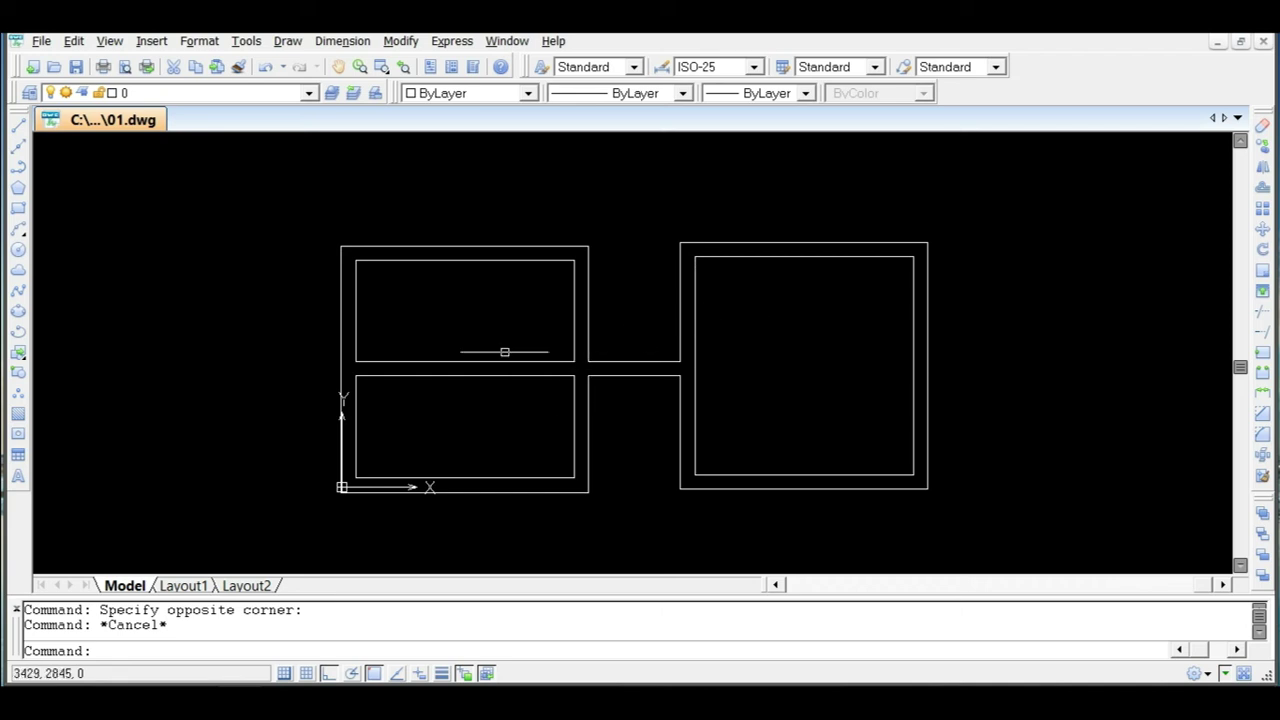
{"action": "left_click", "coordinate": [533, 337]}
{"action": "left_click", "coordinate": [440, 431]}
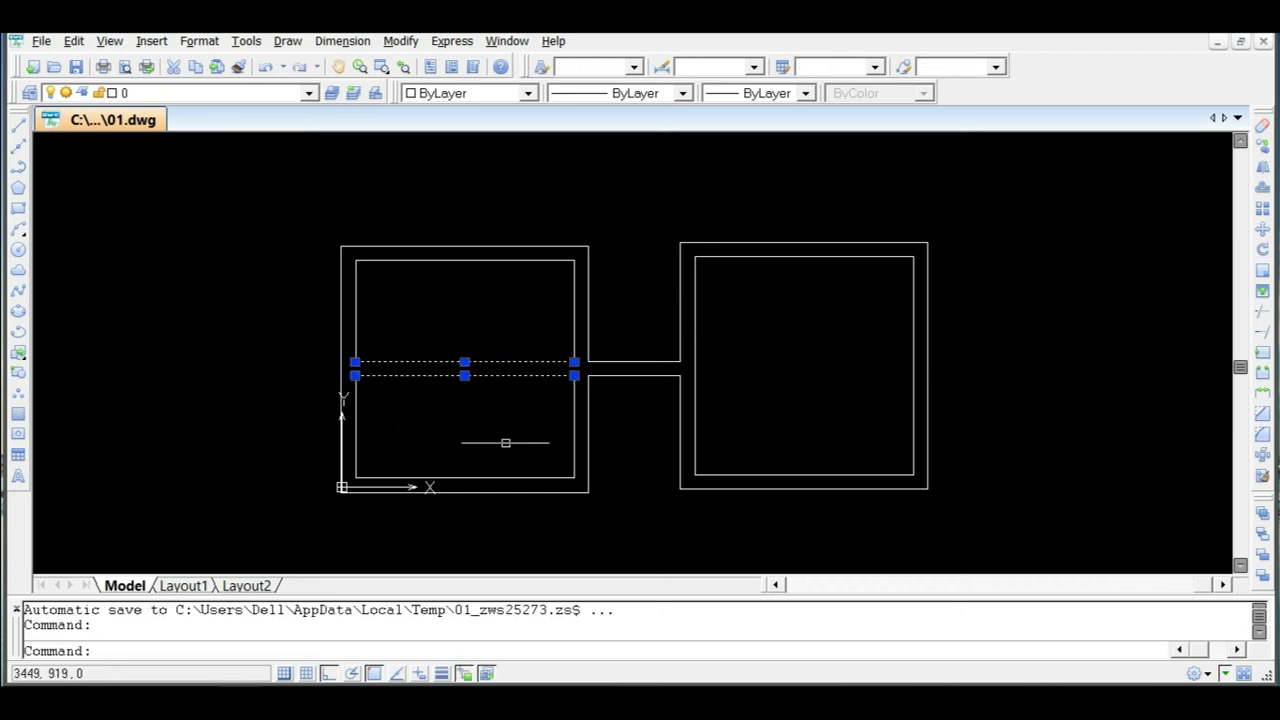
{"action": "key", "text": "Escape"}
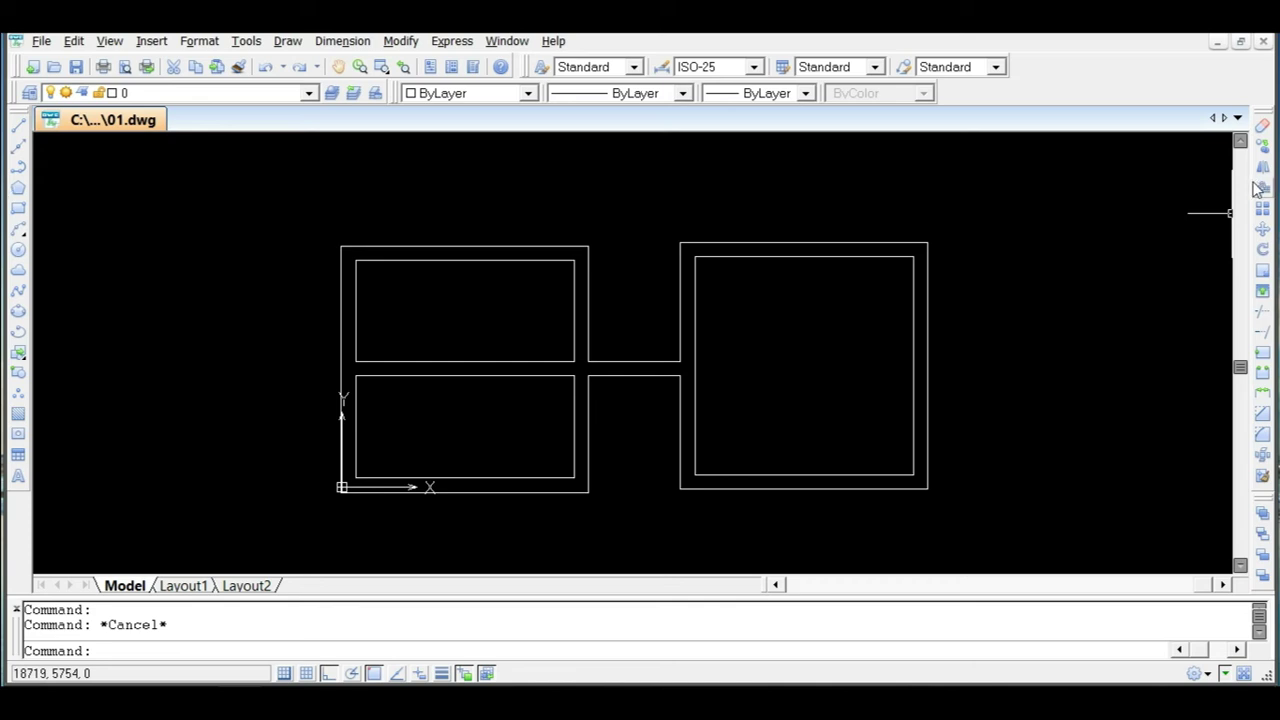
Copy the first square's two horizontal divider lines into the second square, from their left end to its inner left side.
{"action": "left_click", "coordinate": [1264, 146]}
{"action": "left_click", "coordinate": [538, 356]}
{"action": "left_click", "coordinate": [464, 417]}
{"action": "key", "text": "Return"}
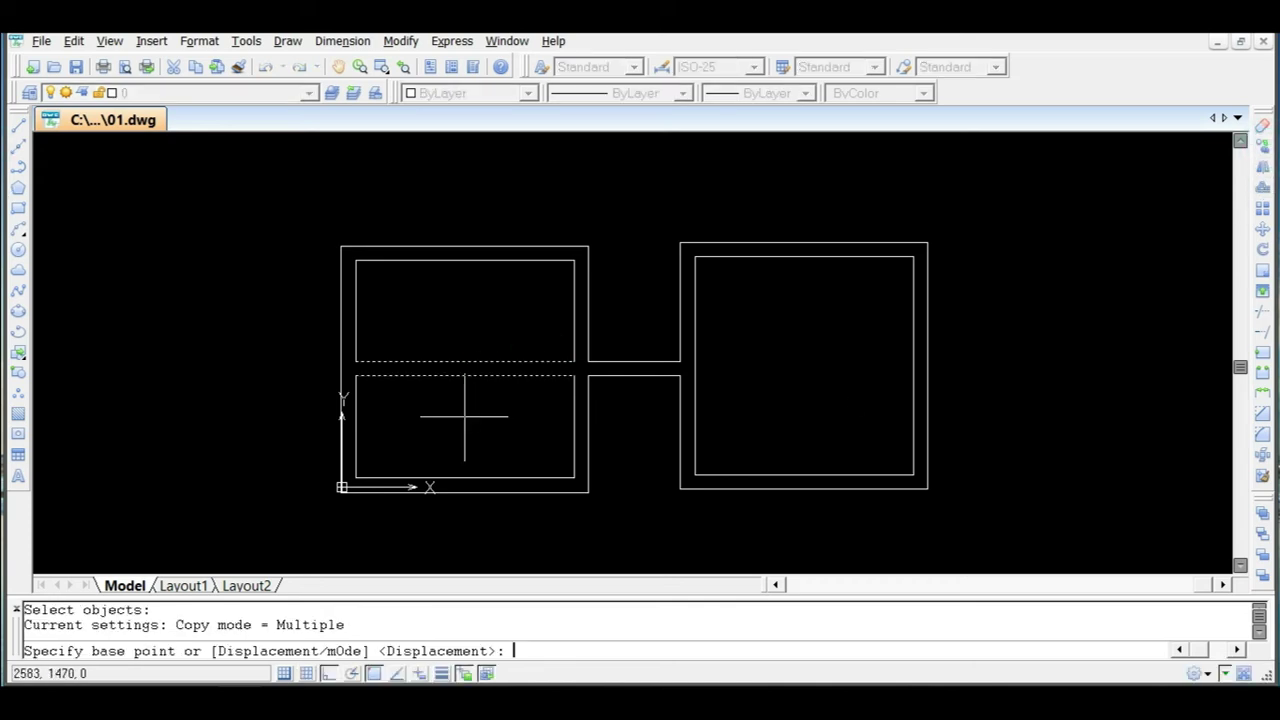
{"action": "scroll", "coordinate": [377, 375], "scroll_direction": "up", "scroll_amount": 3}
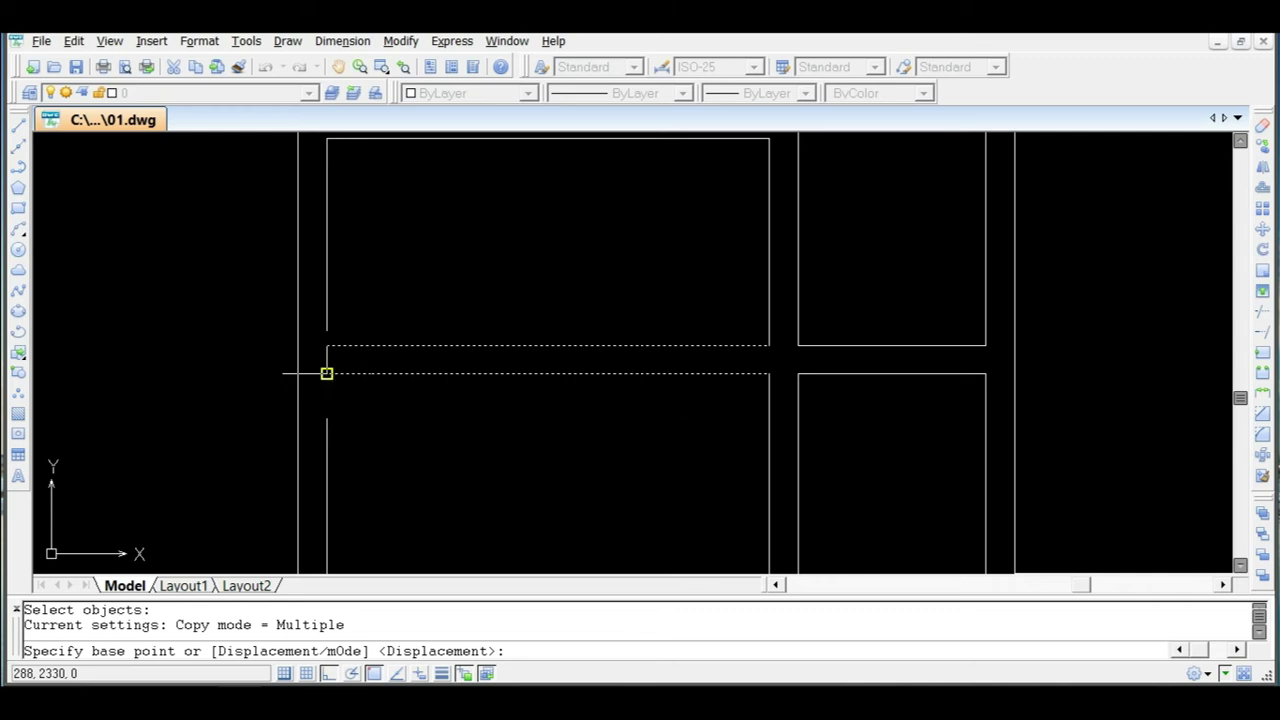
{"action": "left_click", "coordinate": [327, 373]}
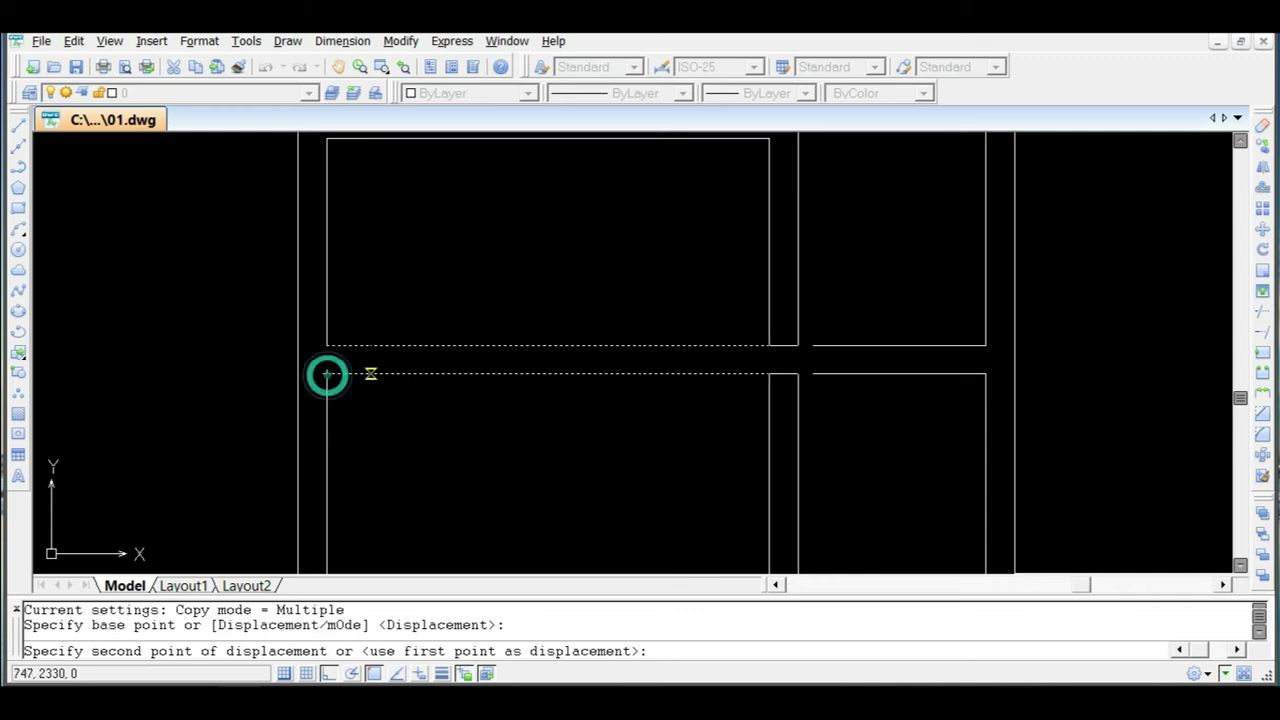
{"action": "left_click", "coordinate": [1011, 373]}
{"action": "scroll", "coordinate": [1011, 373], "scroll_direction": "down", "scroll_amount": 3}
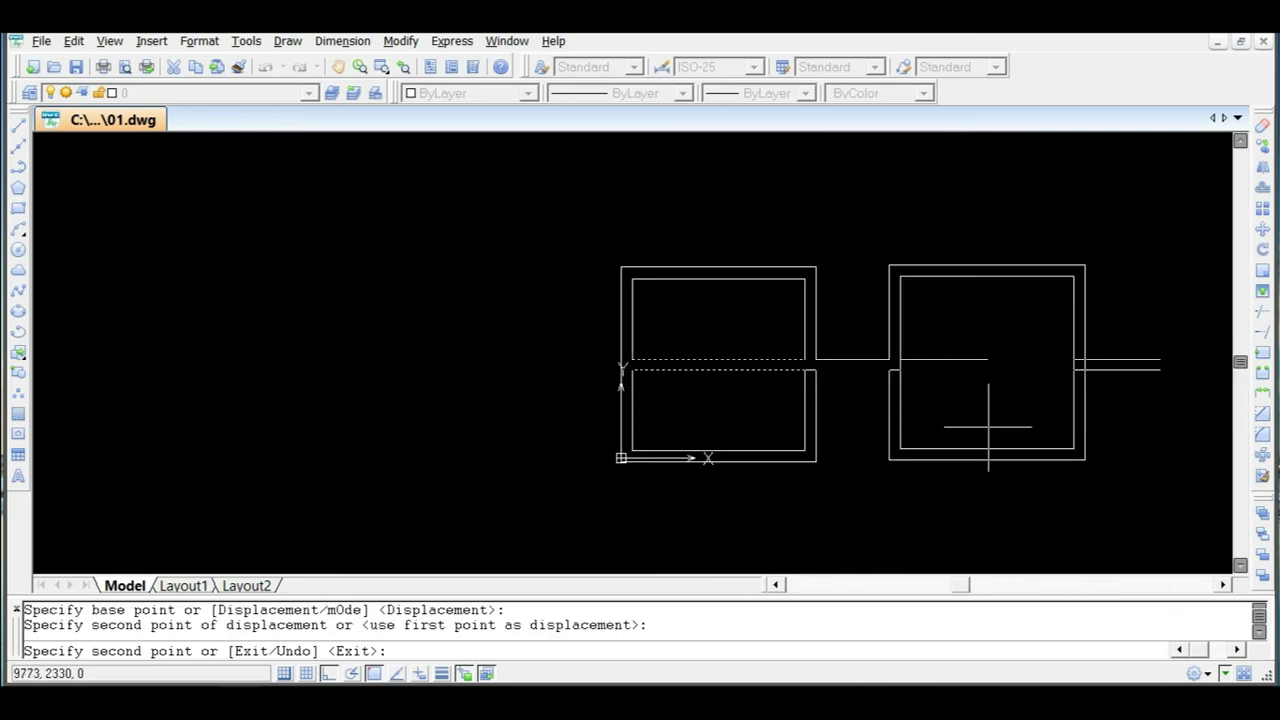
{"action": "key", "text": "Escape"}
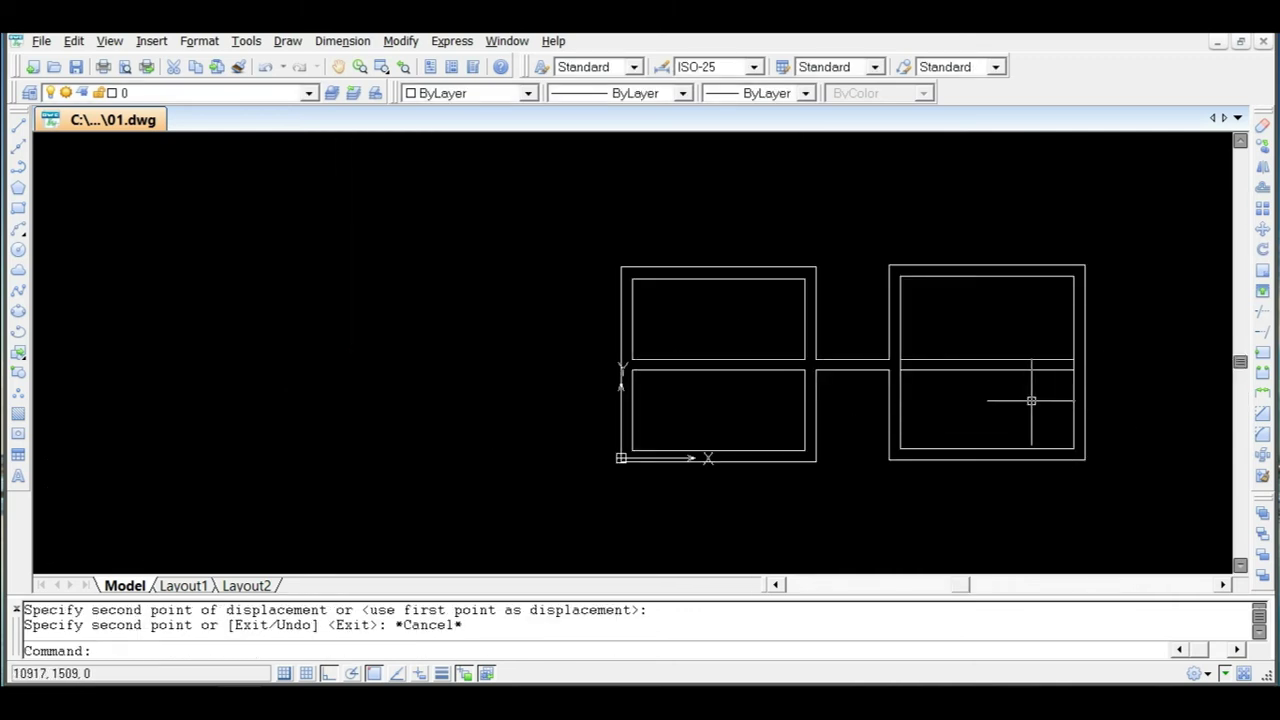
Trim the second square's inner left and right sides between the two divider lines, using all objects as cutting edges.
{"action": "type", "text": "tr"}
{"action": "key", "text": "Return"}
{"action": "key", "text": "Return"}
{"action": "scroll", "coordinate": [903, 345], "scroll_direction": "up", "scroll_amount": 3}
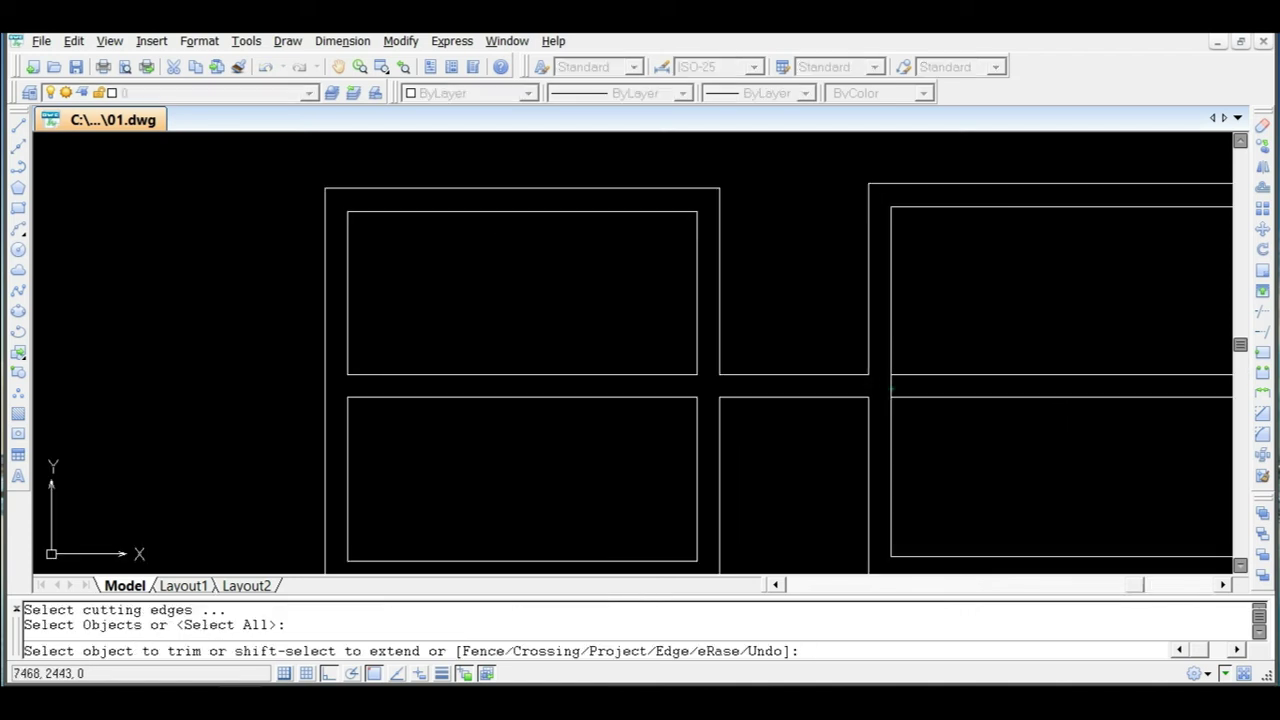
{"action": "left_click", "coordinate": [866, 383]}
{"action": "scroll", "coordinate": [866, 383], "scroll_direction": "down", "scroll_amount": 2}
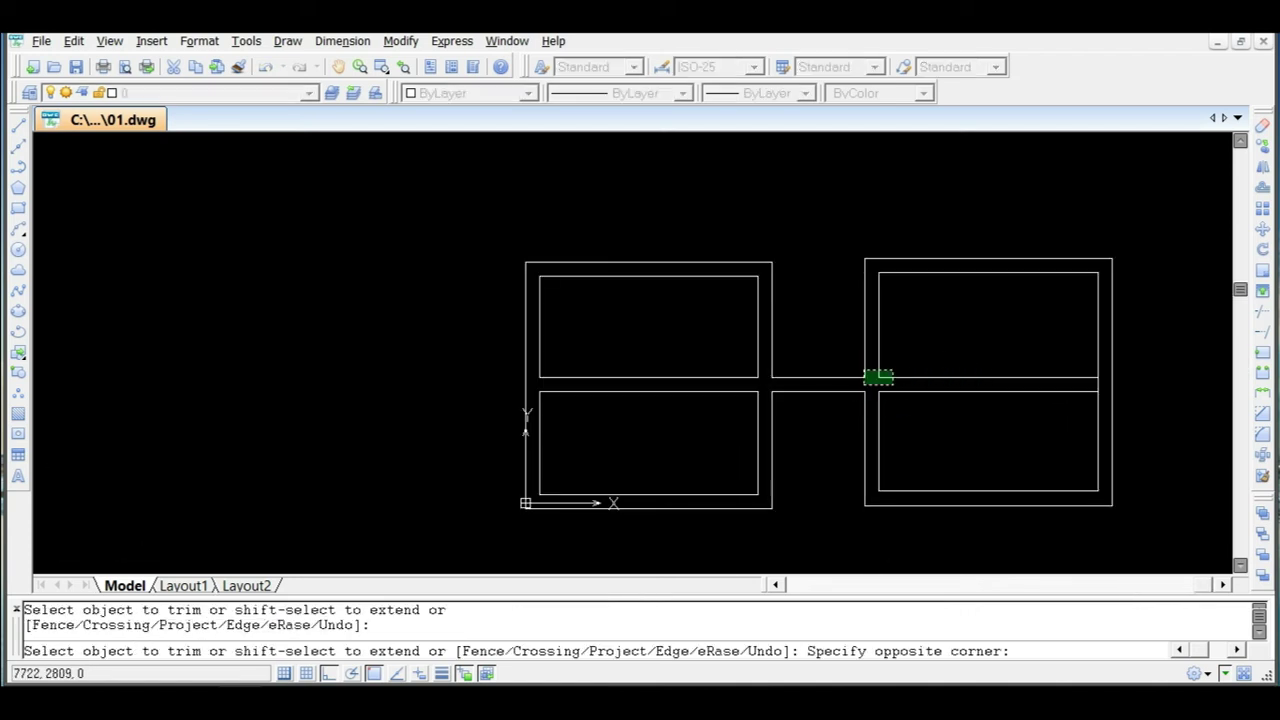
{"action": "left_click", "coordinate": [893, 384]}
{"action": "scroll", "coordinate": [1094, 380], "scroll_direction": "up", "scroll_amount": 2}
{"action": "left_click", "coordinate": [1097, 382]}
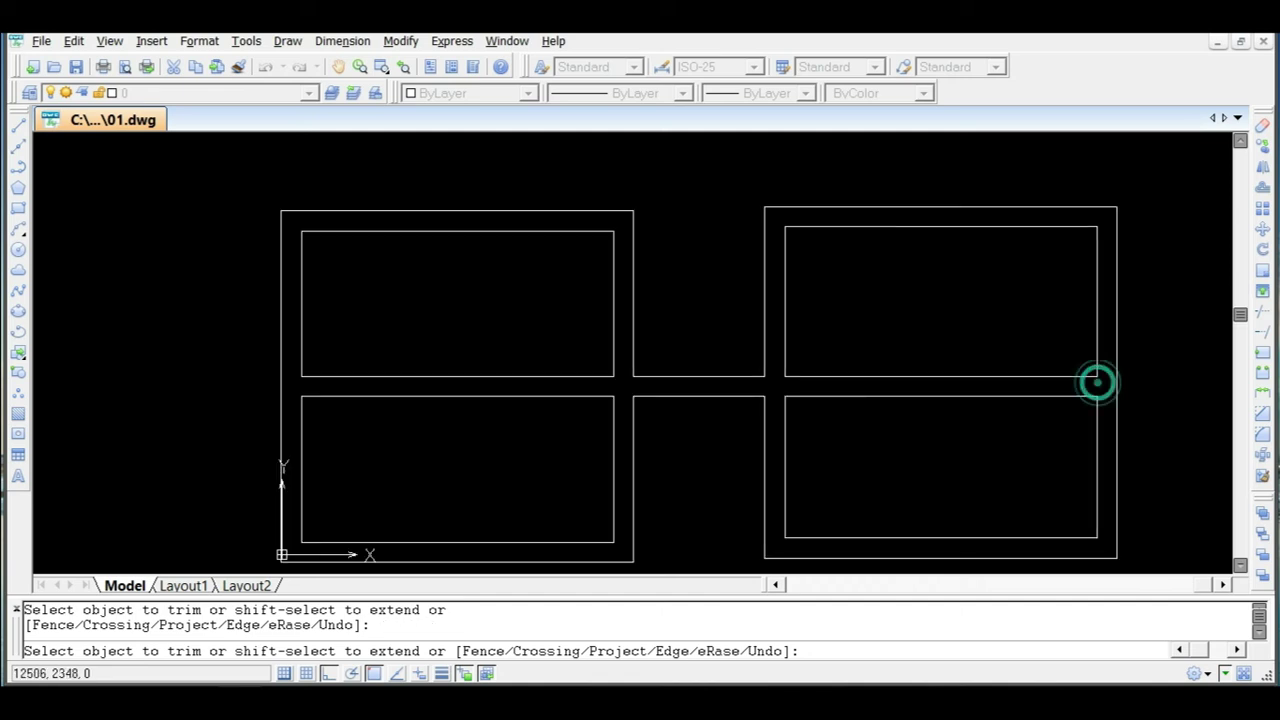
{"action": "scroll", "coordinate": [1026, 360], "scroll_direction": "down", "scroll_amount": 2}
{"action": "key", "text": "Escape"}
{"action": "scroll", "coordinate": [893, 362], "scroll_direction": "down", "scroll_amount": 1}
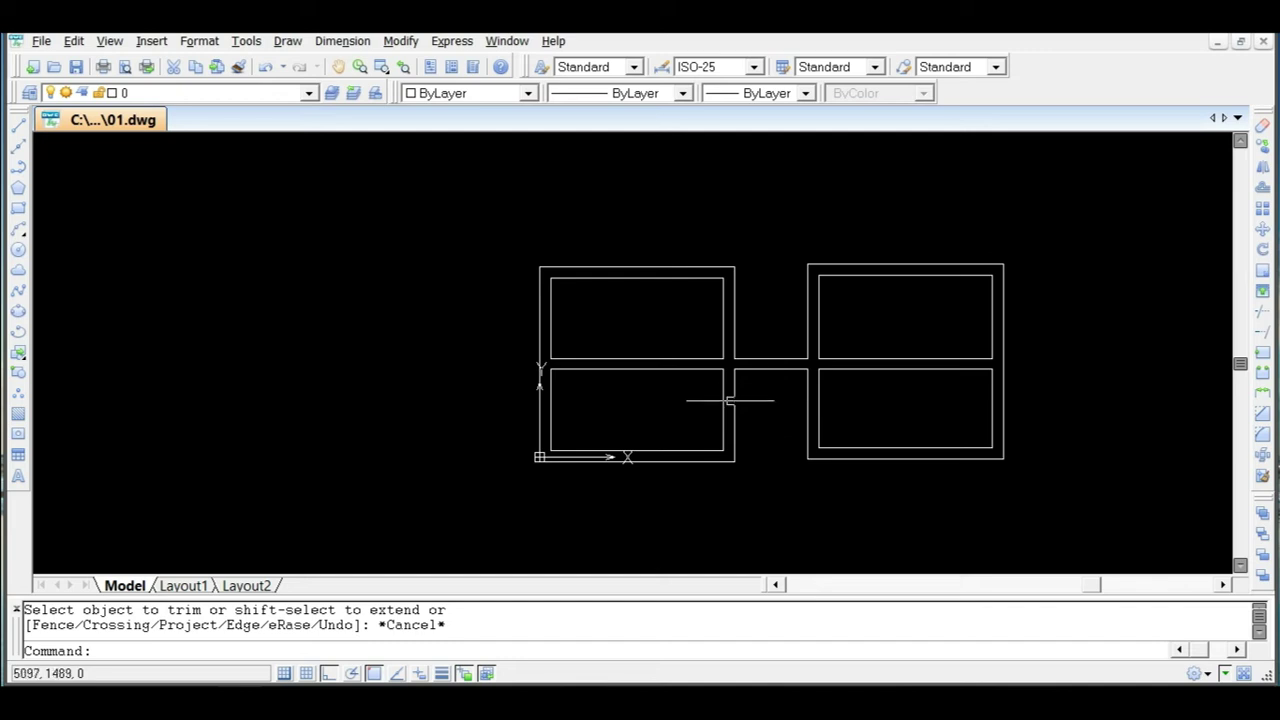
{"action": "scroll", "coordinate": [729, 400], "scroll_direction": "down", "scroll_amount": 2}
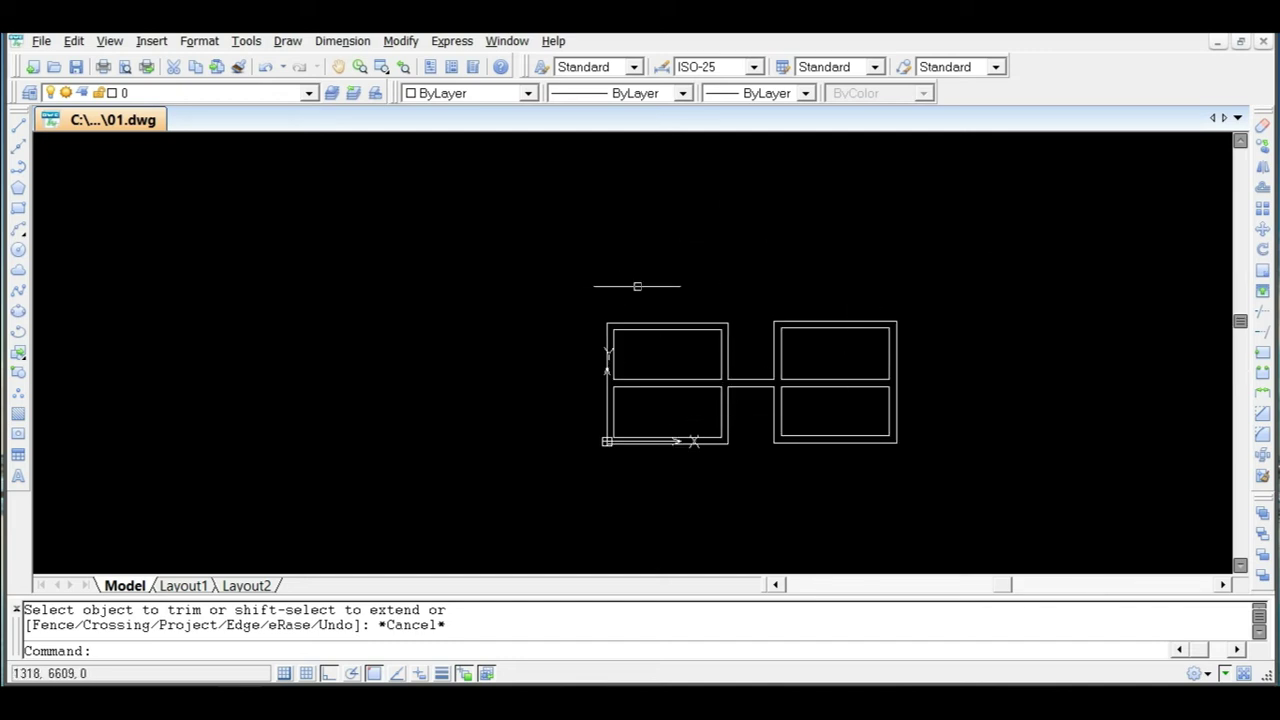
{"action": "scroll", "coordinate": [715, 371], "scroll_direction": "up", "scroll_amount": 3}
{"action": "scroll", "coordinate": [803, 368], "scroll_direction": "up", "scroll_amount": 3}
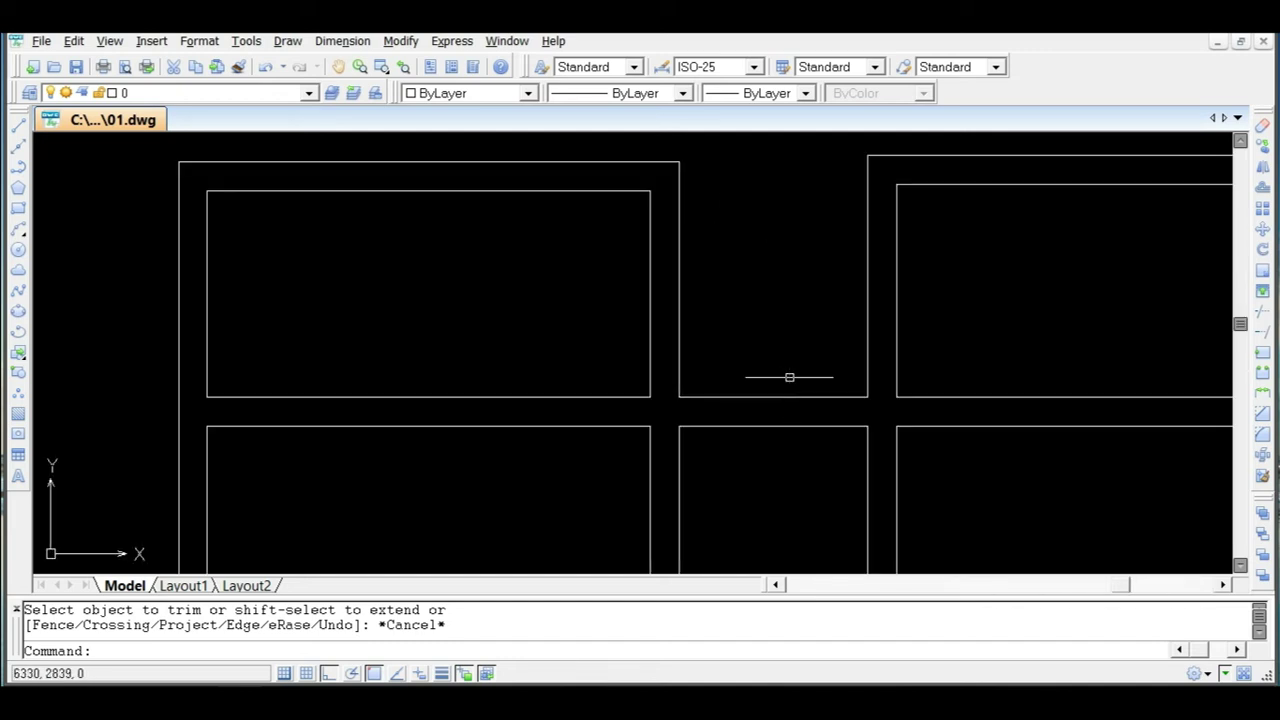
{"action": "left_click", "coordinate": [827, 366]}
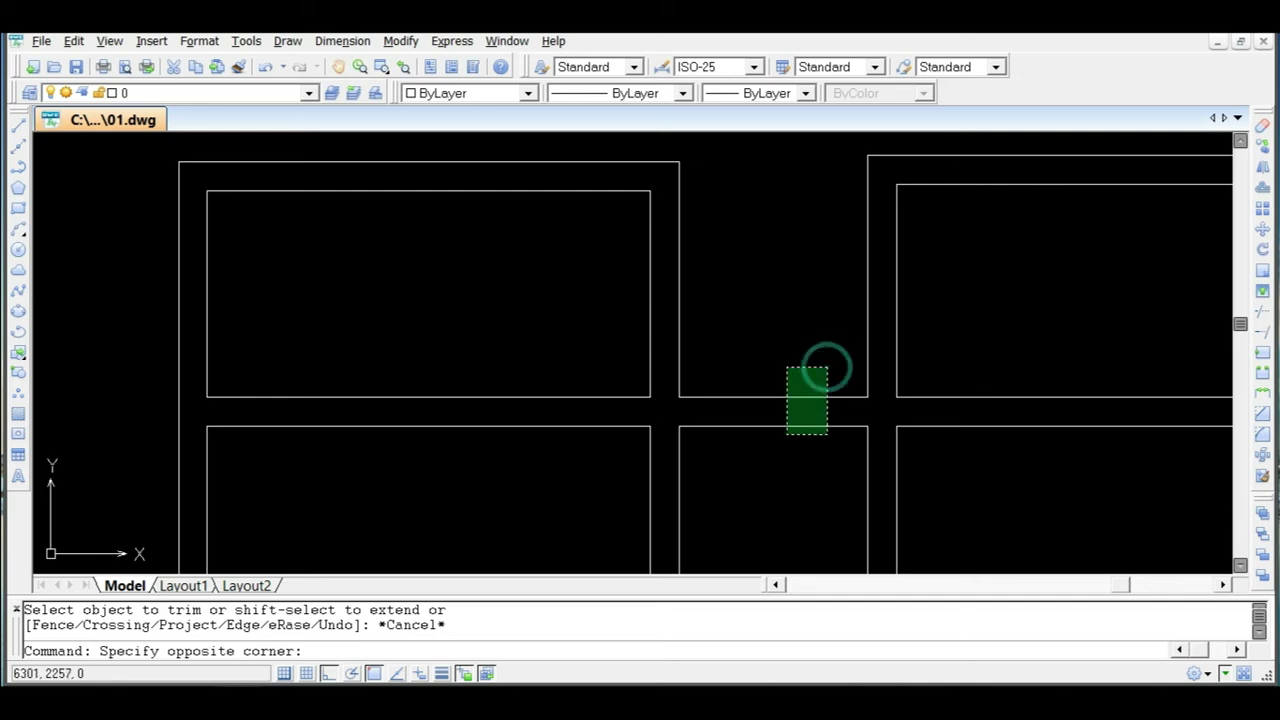
{"action": "left_click", "coordinate": [762, 467]}
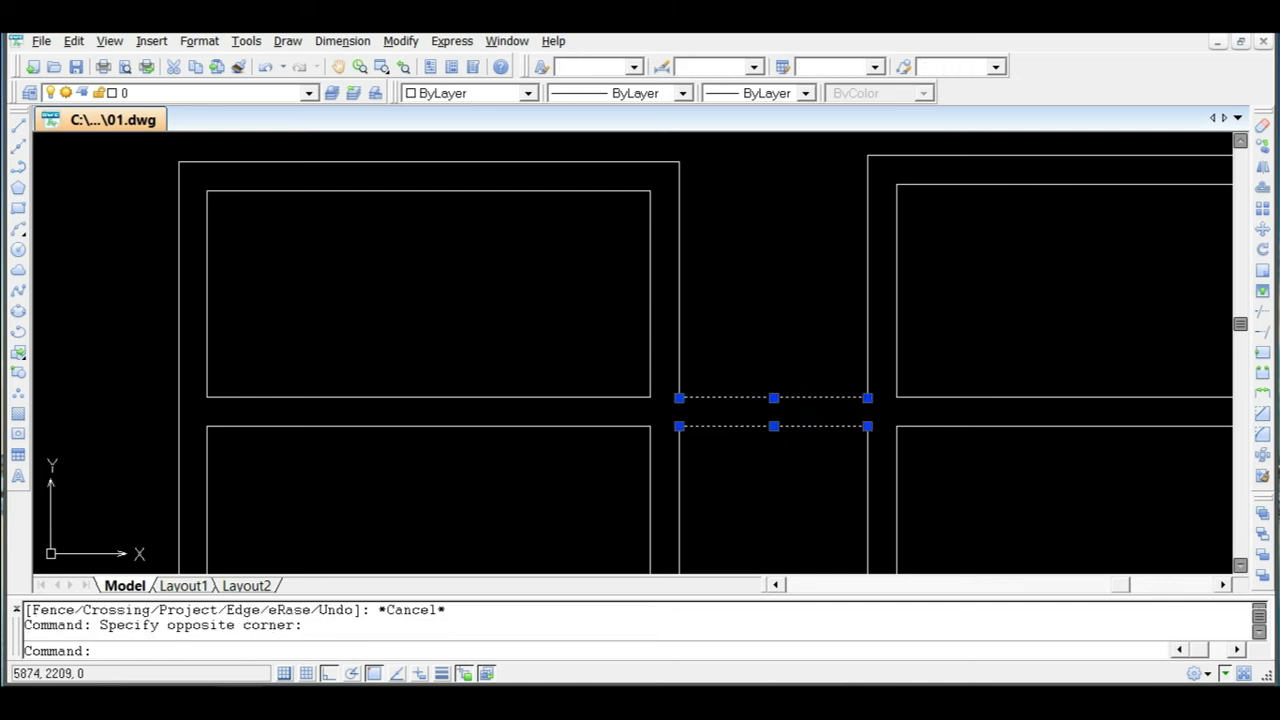
{"action": "key", "text": "Escape"}
{"action": "scroll", "coordinate": [822, 328], "scroll_direction": "down", "scroll_amount": 2}
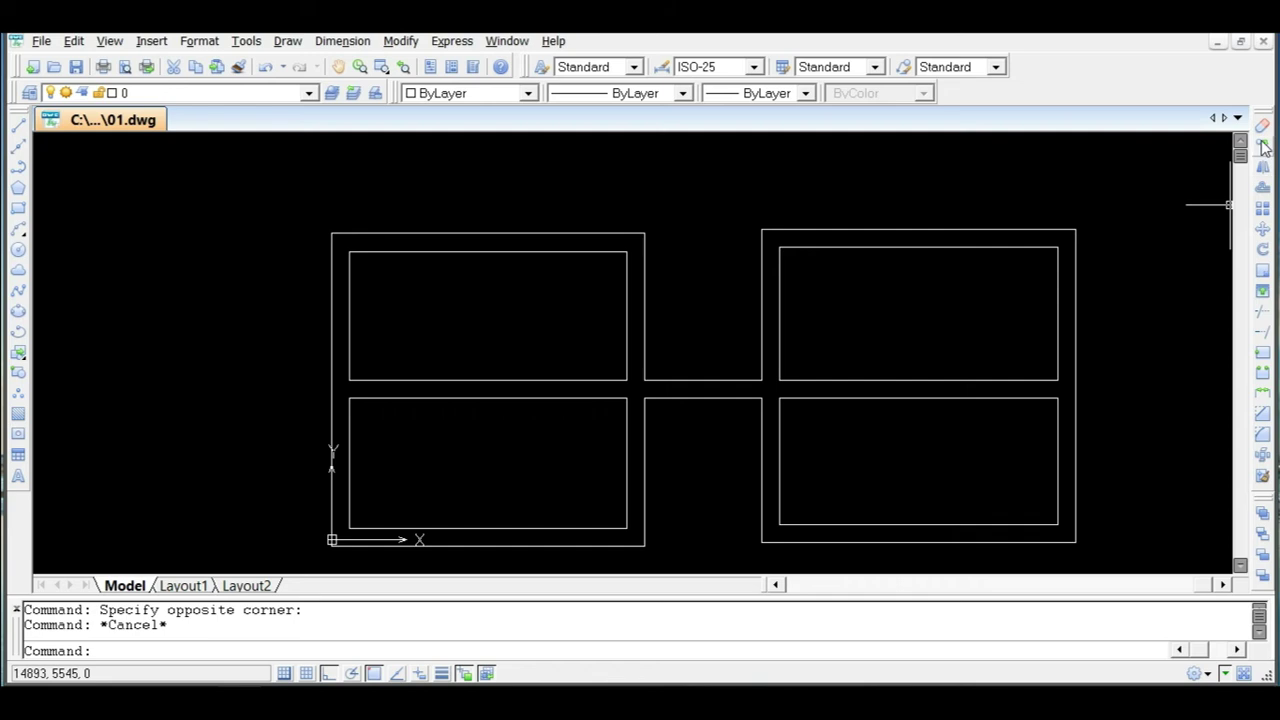
Move the two connecting lines up so the upper line's left end meets the first square's outer top-right corner.
{"action": "left_click", "coordinate": [1262, 230]}
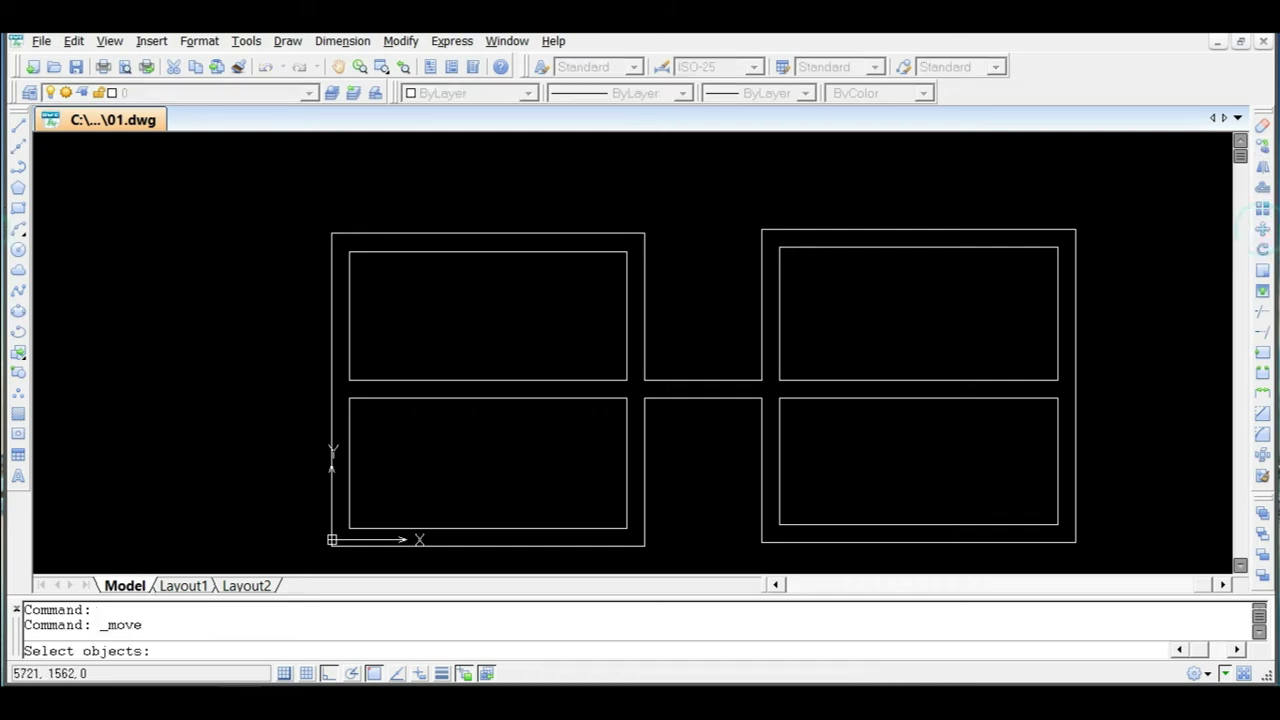
{"action": "left_click", "coordinate": [734, 364]}
{"action": "left_click", "coordinate": [691, 420]}
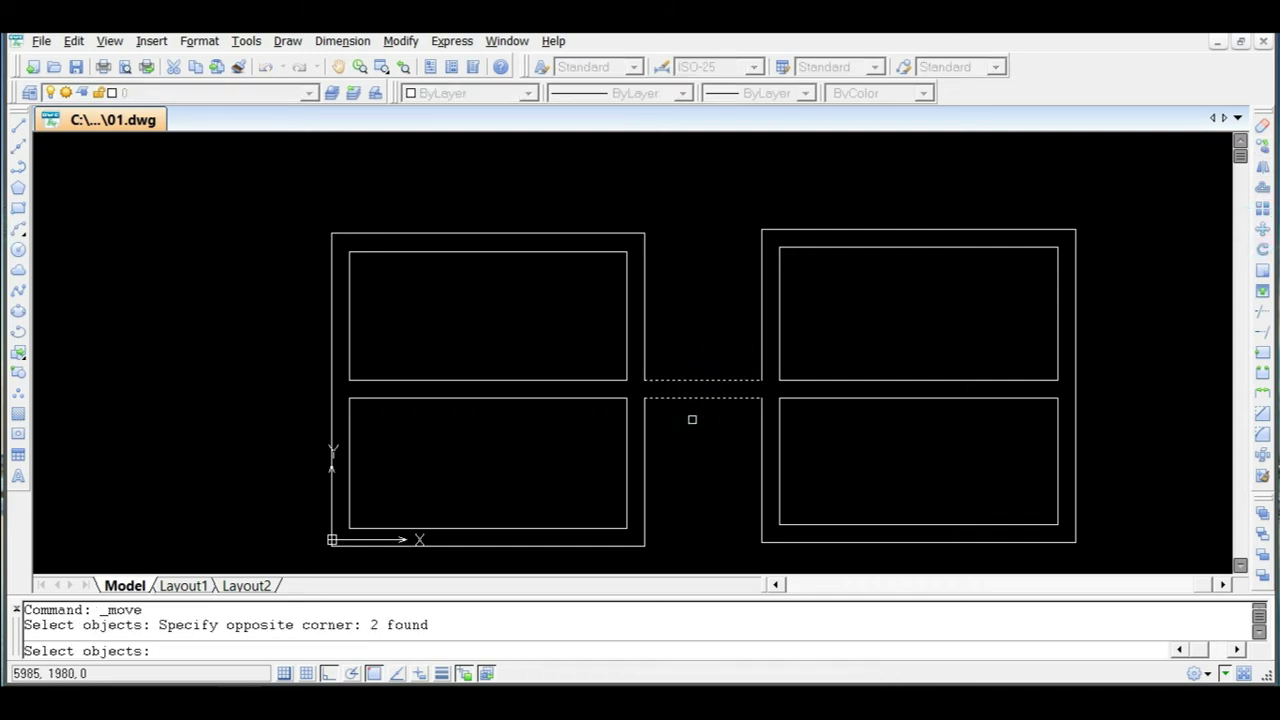
{"action": "key", "text": "Return"}
{"action": "scroll", "coordinate": [706, 382], "scroll_direction": "up", "scroll_amount": 3}
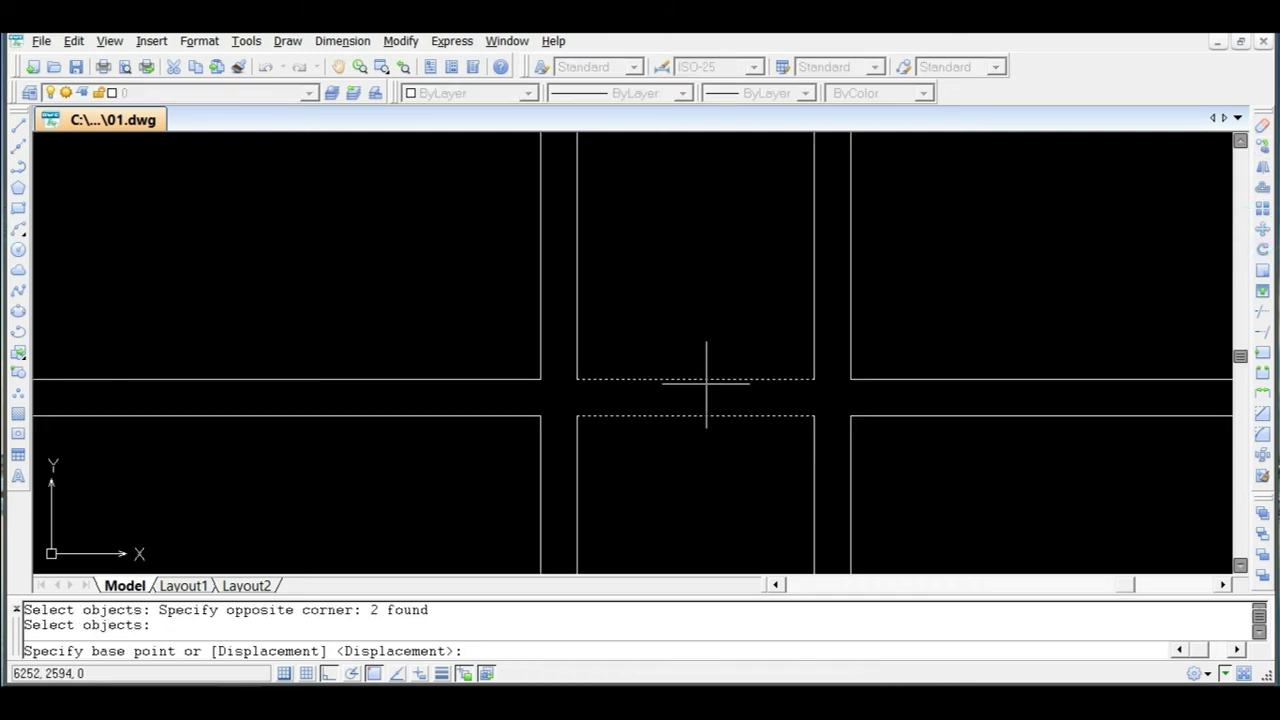
{"action": "left_click", "coordinate": [577, 379]}
{"action": "scroll", "coordinate": [577, 379], "scroll_direction": "down", "scroll_amount": 3}
{"action": "scroll", "coordinate": [573, 290], "scroll_direction": "up", "scroll_amount": 3}
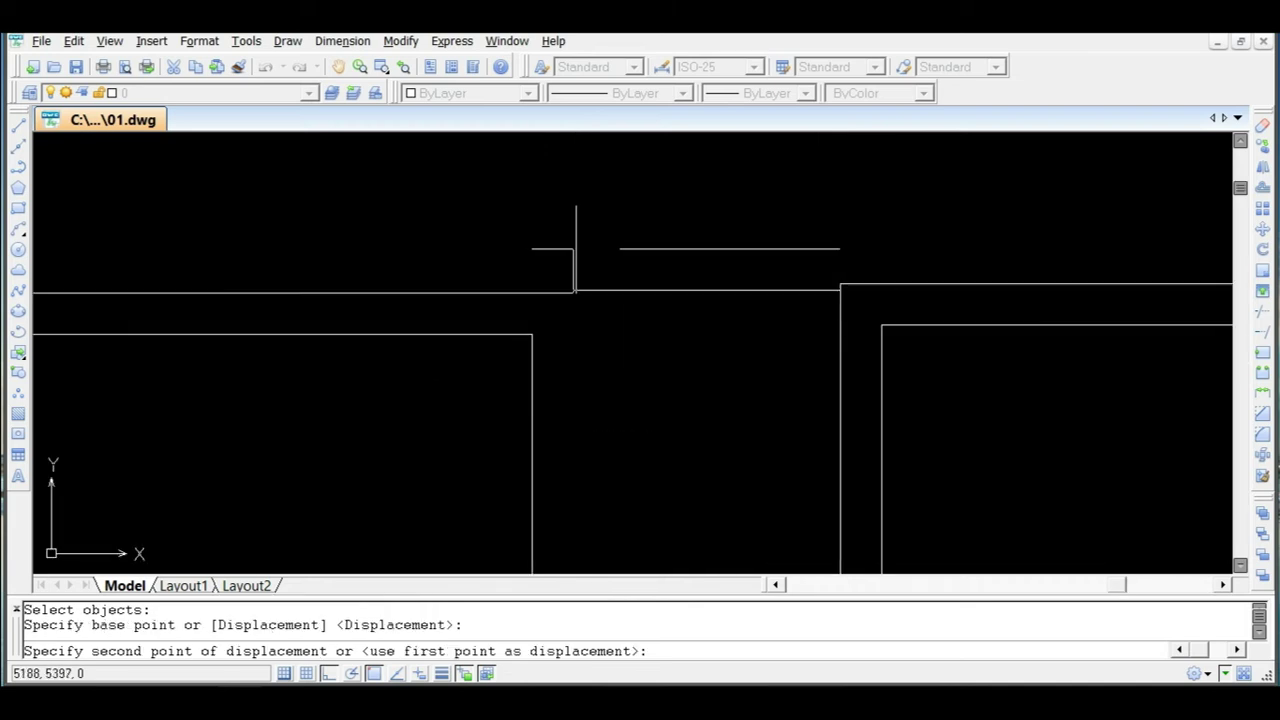
{"action": "left_click", "coordinate": [573, 293]}
{"action": "scroll", "coordinate": [771, 337], "scroll_direction": "down", "scroll_amount": 3}
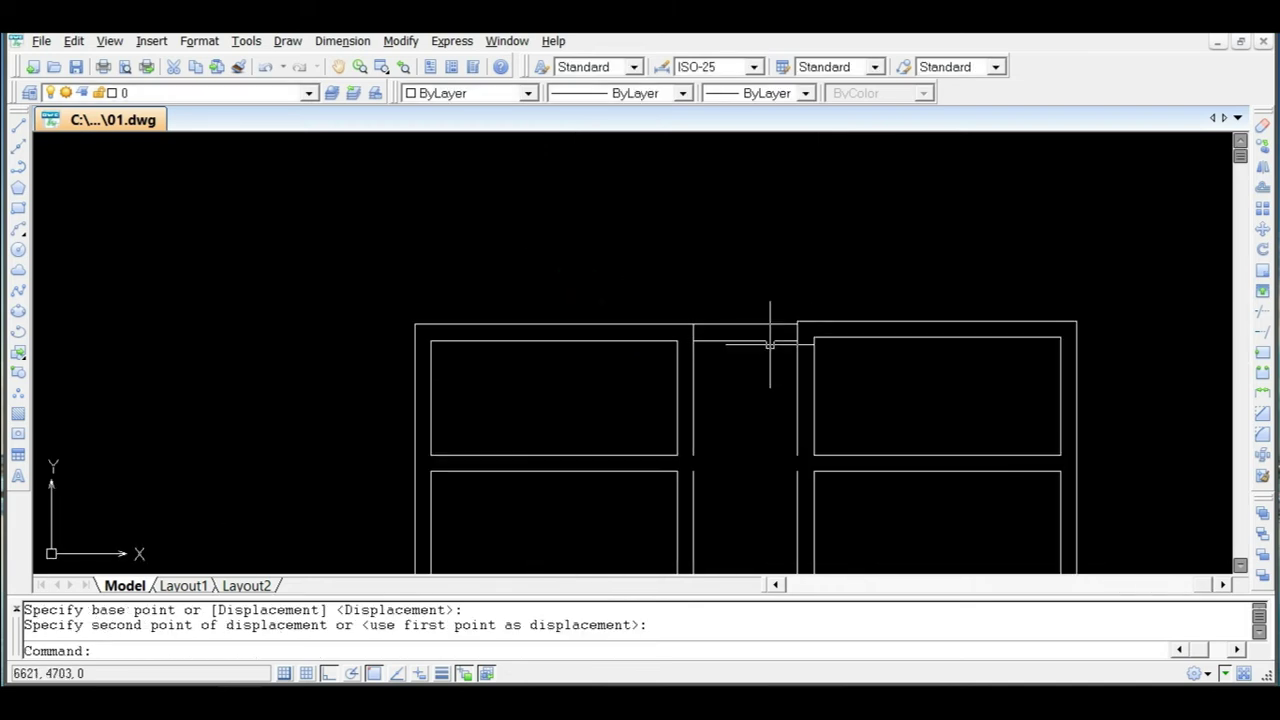
{"action": "key", "text": "Escape"}
Move the whole second square so its outer top-left corner meets the right end of the upper connecting line.
{"action": "scroll", "coordinate": [776, 391], "scroll_direction": "down", "scroll_amount": 3}
{"action": "scroll", "coordinate": [776, 391], "scroll_direction": "up", "scroll_amount": 3}
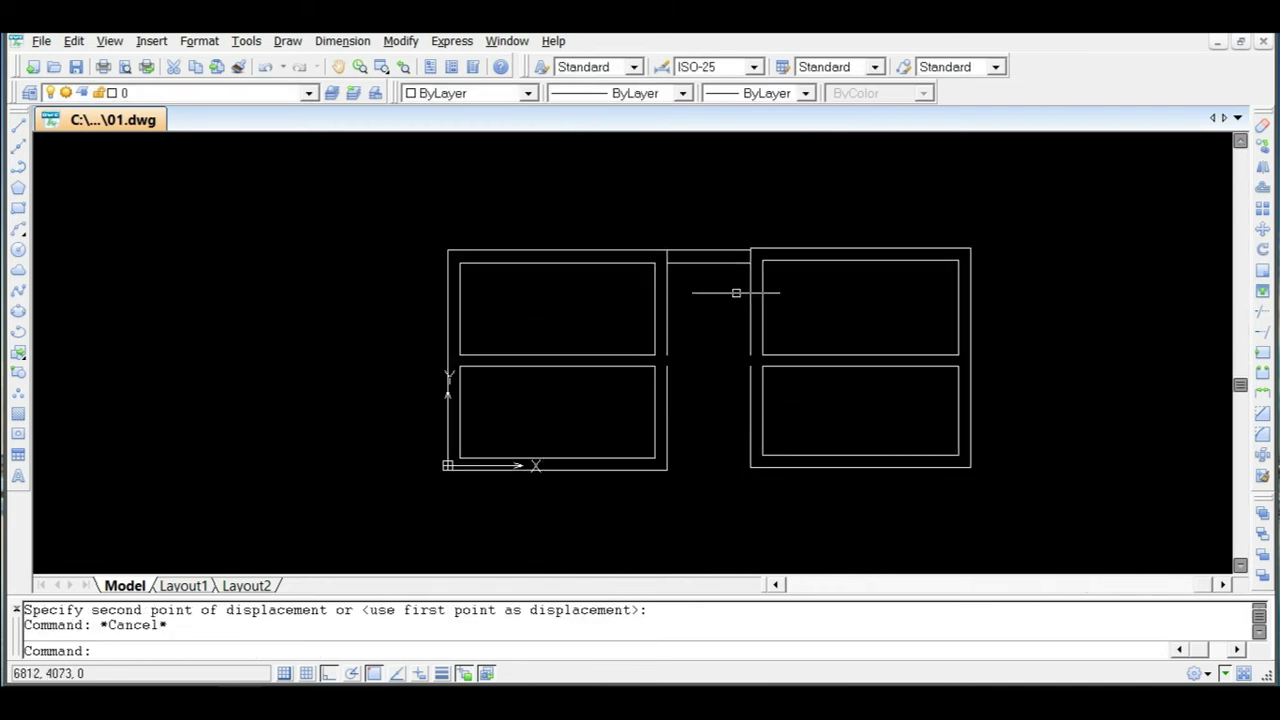
{"action": "scroll", "coordinate": [736, 293], "scroll_direction": "up", "scroll_amount": 5}
{"action": "scroll", "coordinate": [674, 283], "scroll_direction": "down", "scroll_amount": 7}
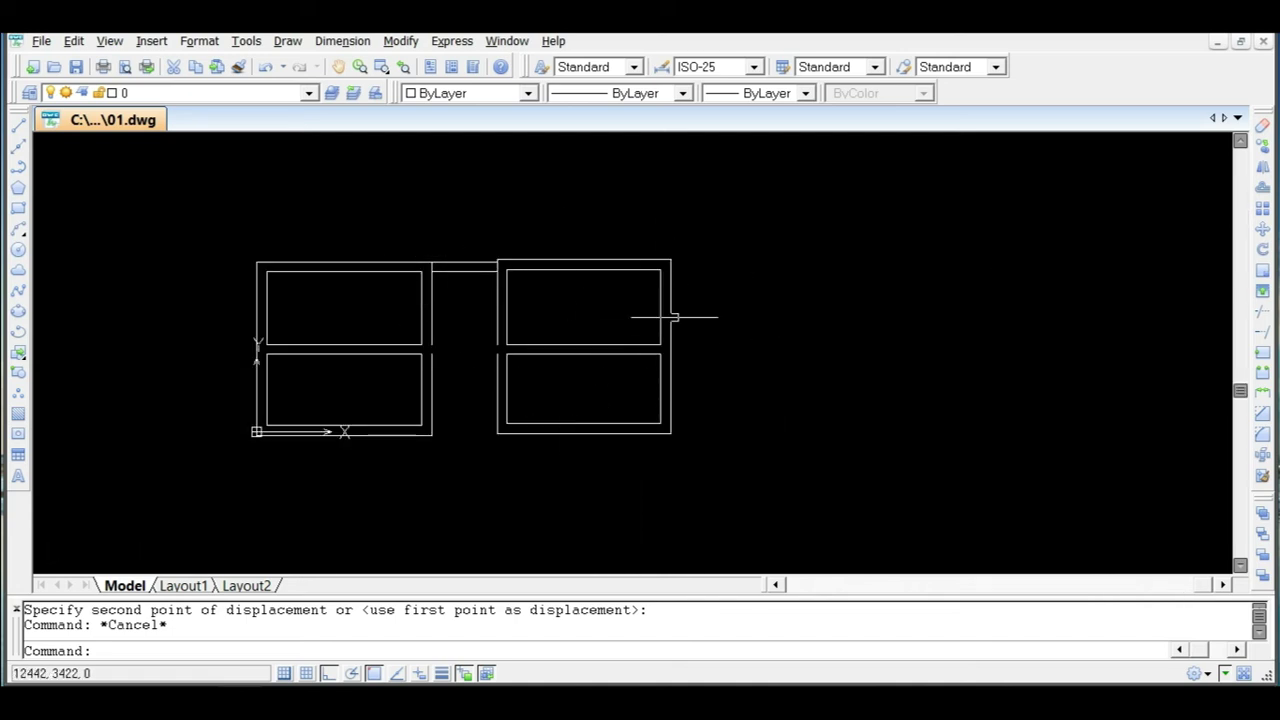
{"action": "scroll", "coordinate": [447, 242], "scroll_direction": "up", "scroll_amount": 2}
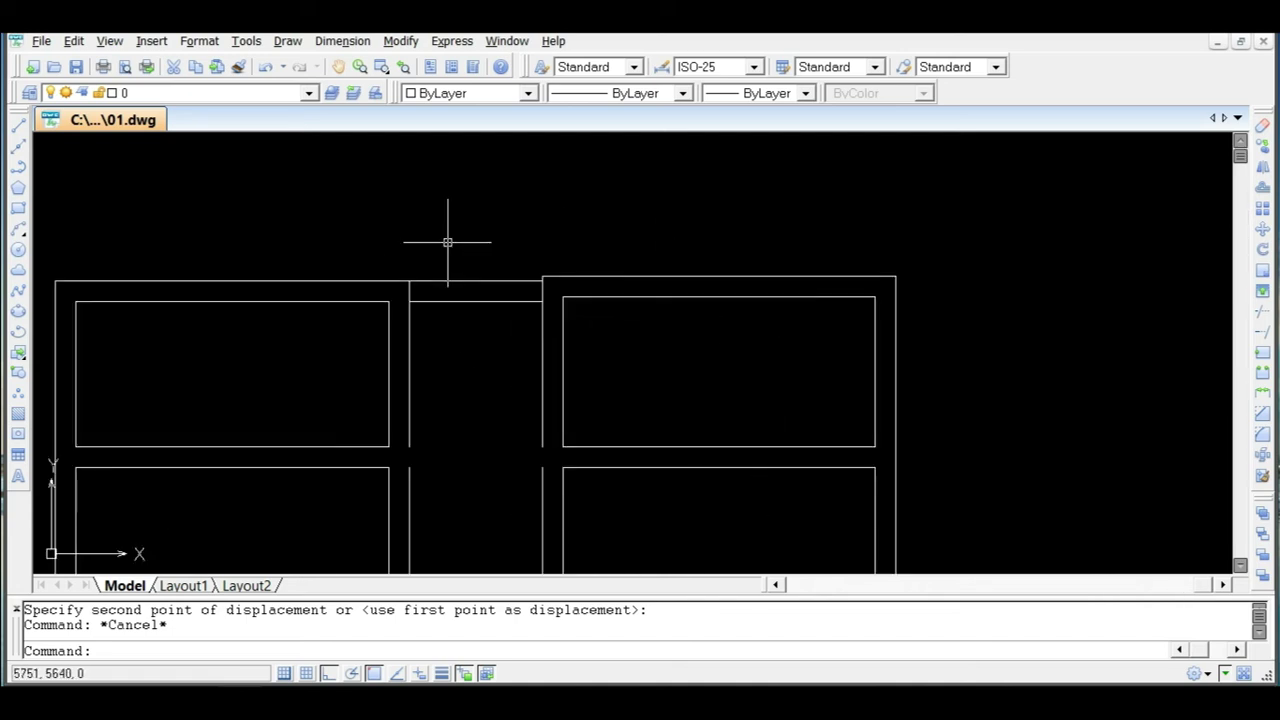
{"action": "scroll", "coordinate": [447, 242], "scroll_direction": "down", "scroll_amount": 2}
{"action": "left_click", "coordinate": [466, 229]}
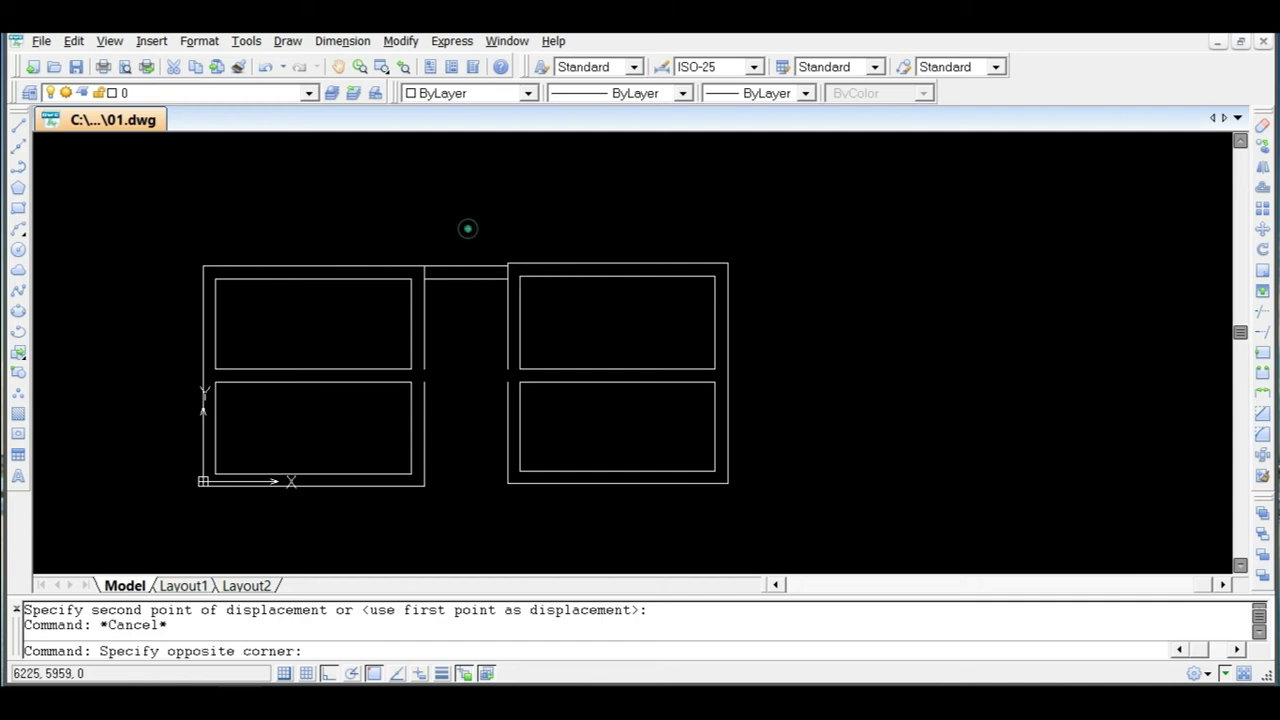
{"action": "left_click", "coordinate": [815, 515]}
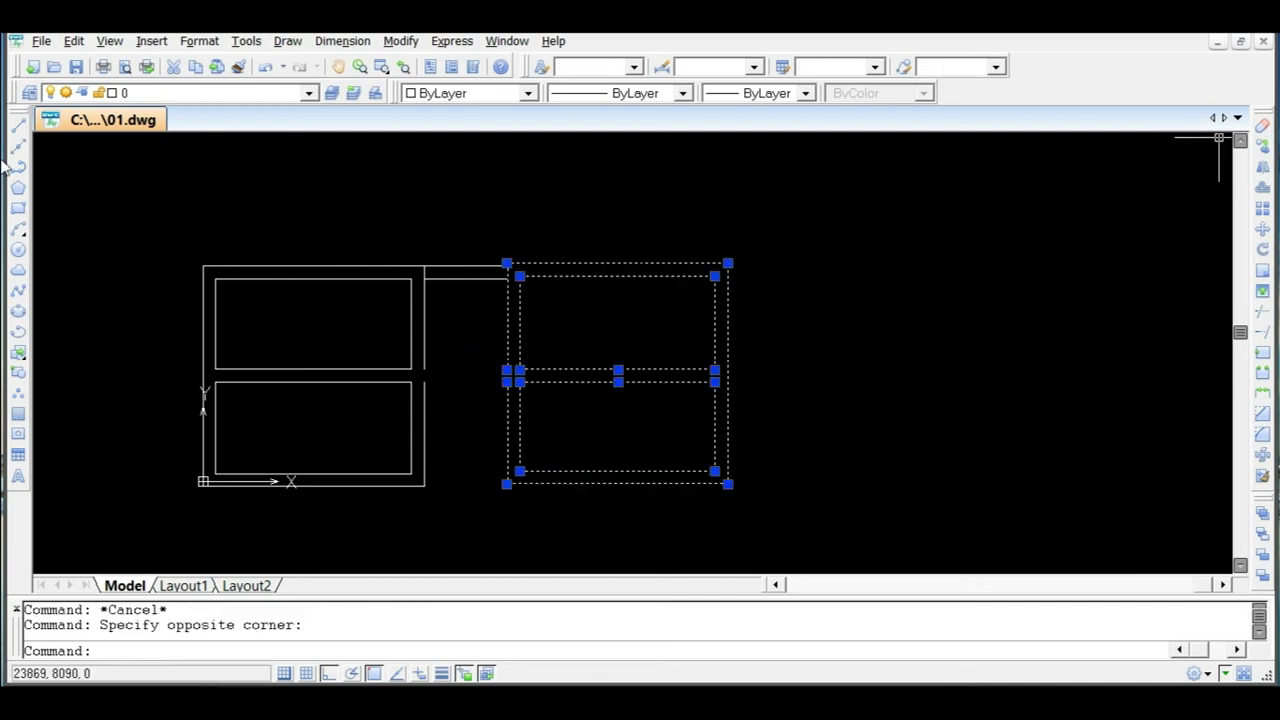
{"action": "left_click", "coordinate": [1263, 230]}
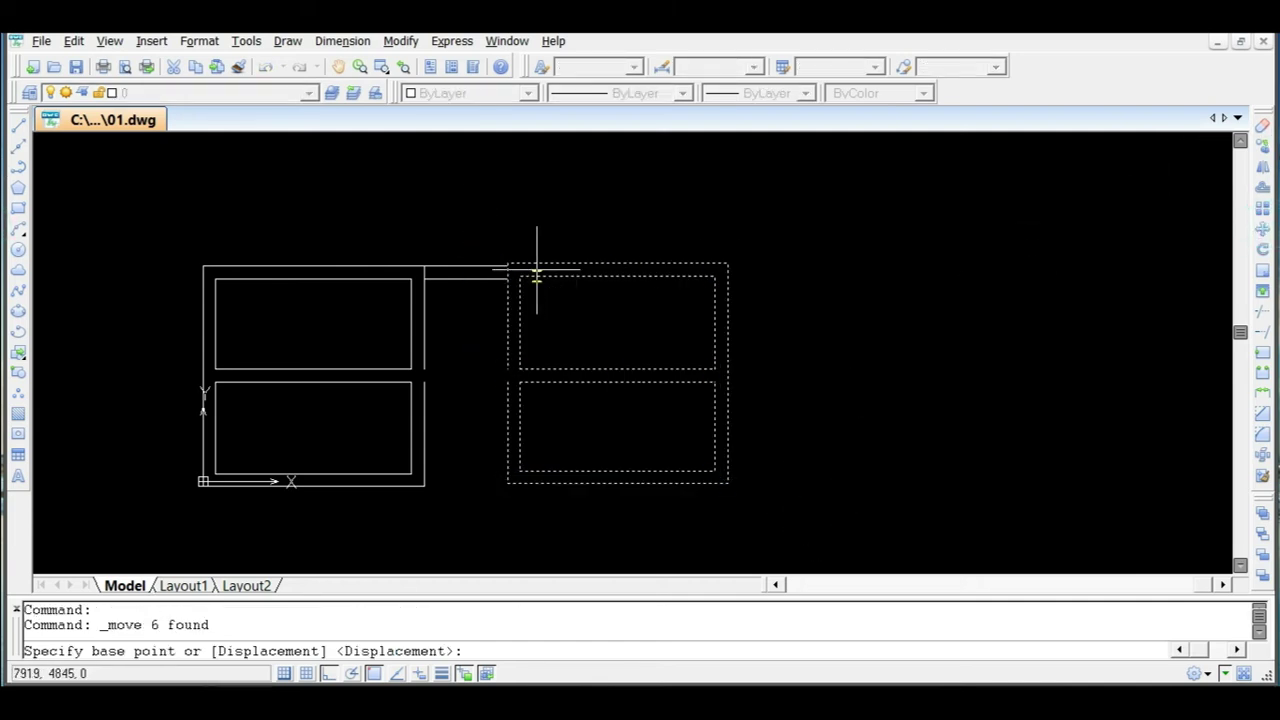
{"action": "scroll", "coordinate": [490, 255], "scroll_direction": "up", "scroll_amount": 10}
{"action": "left_click", "coordinate": [337, 267]}
{"action": "left_click", "coordinate": [337, 299]}
{"action": "scroll", "coordinate": [709, 294], "scroll_direction": "down", "scroll_amount": 6}
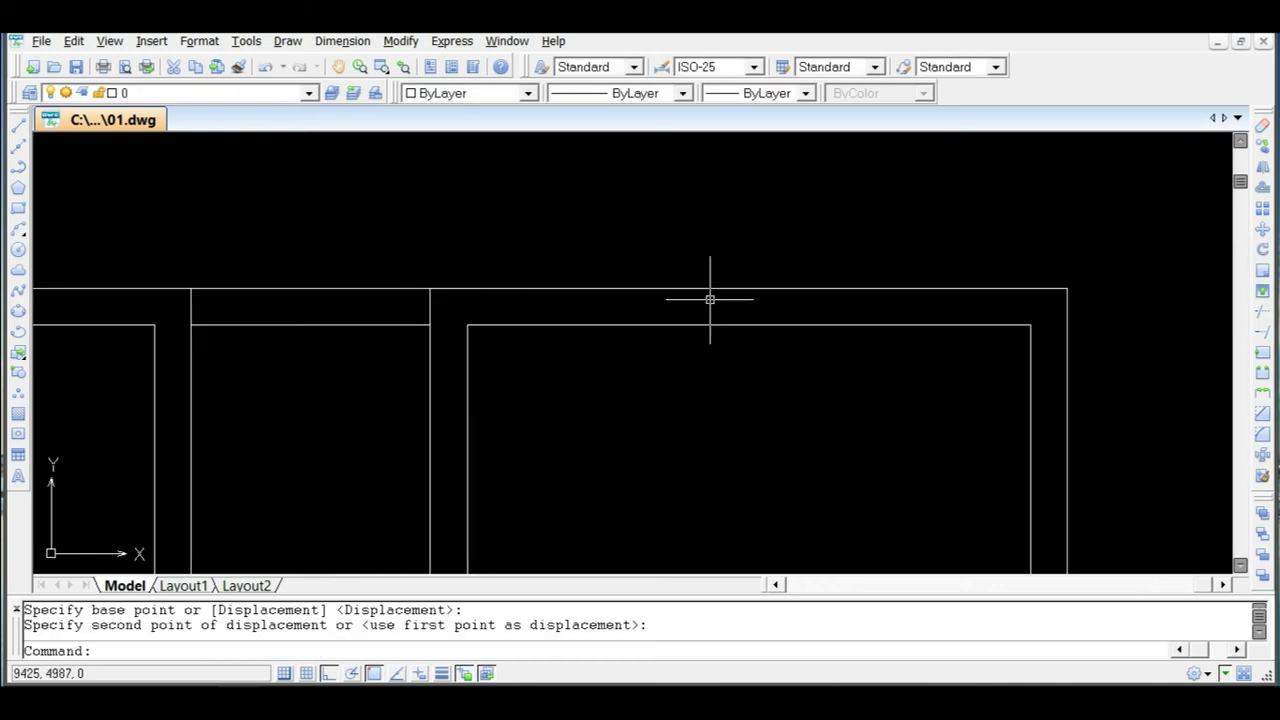
{"action": "key", "text": "Escape"}
Draw a horizontal line from the right end of the first square's upper divider line across and past the second square.
{"action": "scroll", "coordinate": [642, 373], "scroll_direction": "up", "scroll_amount": 6}
{"action": "scroll", "coordinate": [563, 371], "scroll_direction": "down", "scroll_amount": 5}
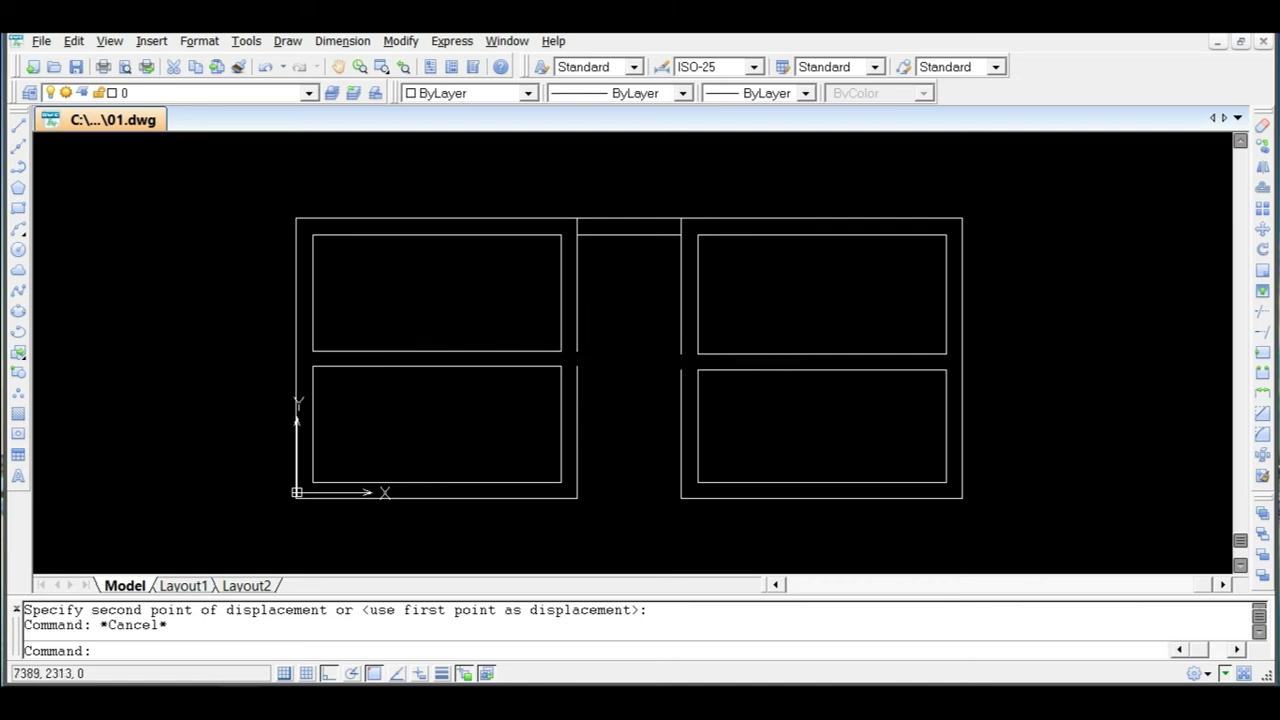
{"action": "scroll", "coordinate": [567, 365], "scroll_direction": "up", "scroll_amount": 2}
{"action": "key", "text": "Return"}
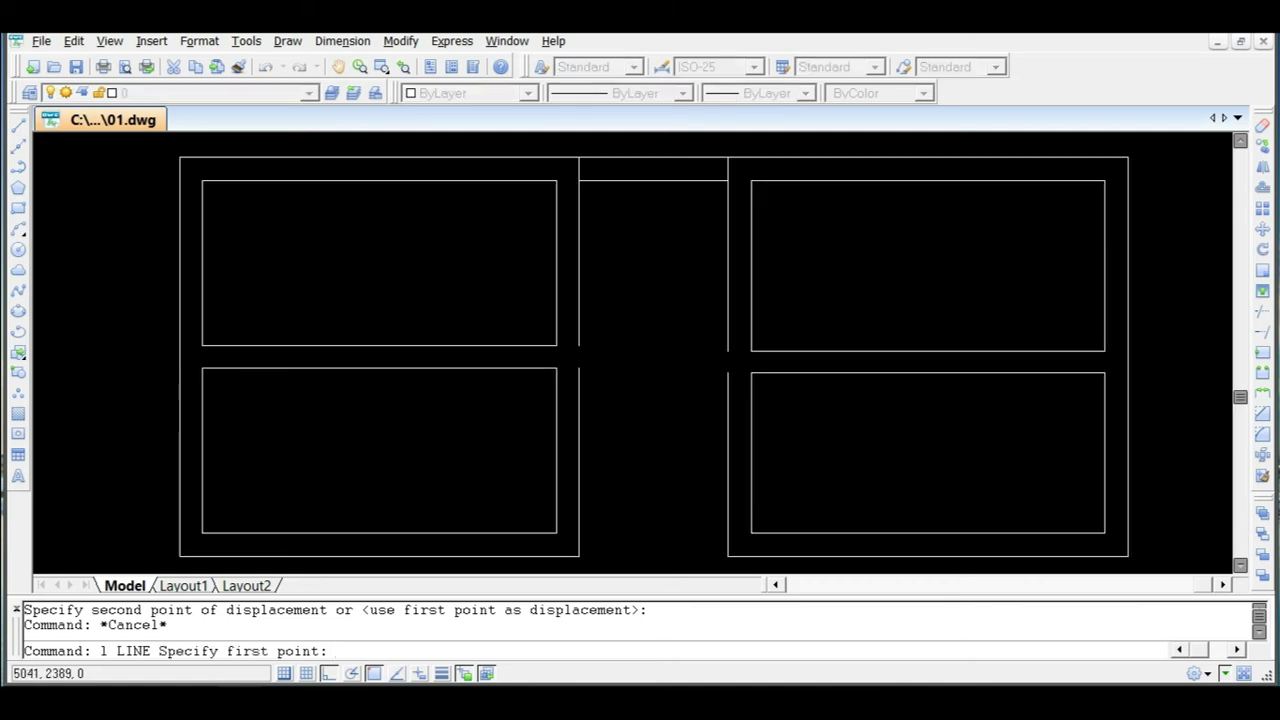
{"action": "scroll", "coordinate": [560, 350], "scroll_direction": "up", "scroll_amount": 3}
{"action": "left_click", "coordinate": [537, 326]}
{"action": "scroll", "coordinate": [600, 340], "scroll_direction": "down", "scroll_amount": 5}
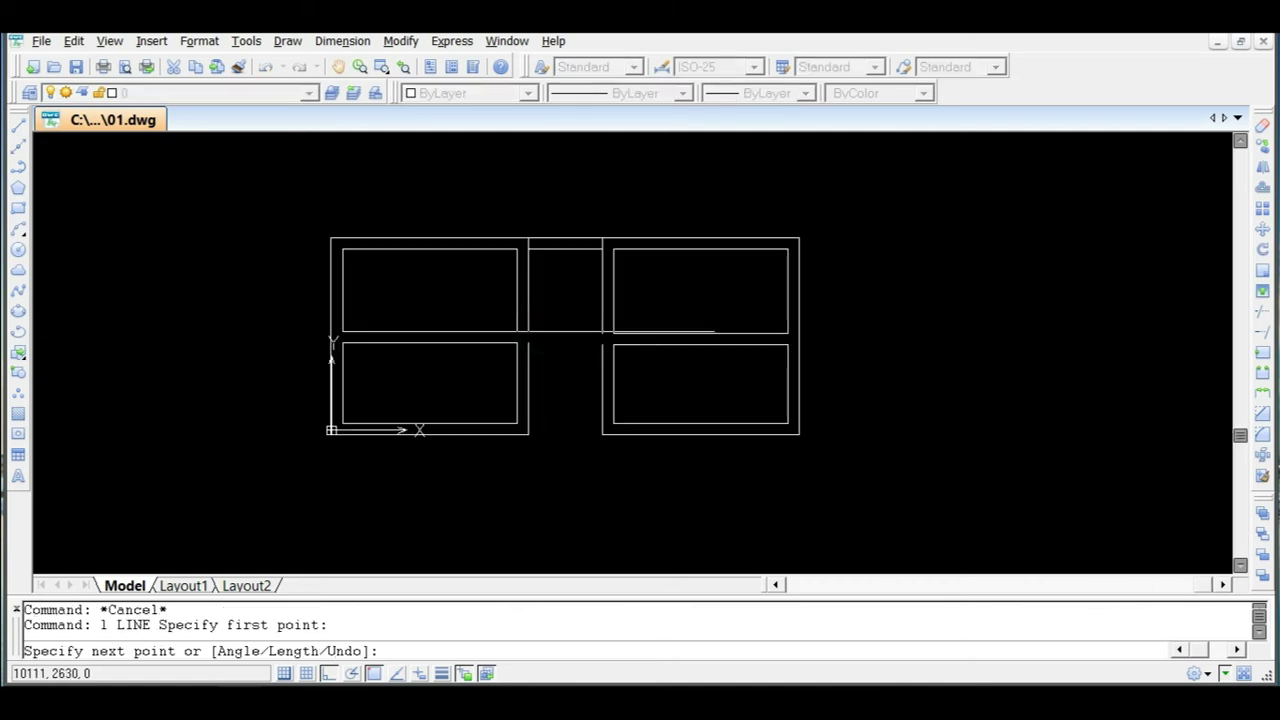
{"action": "scroll", "coordinate": [937, 309], "scroll_direction": "up", "scroll_amount": 4}
{"action": "left_click", "coordinate": [943, 308]}
{"action": "scroll", "coordinate": [945, 309], "scroll_direction": "down", "scroll_amount": 4}
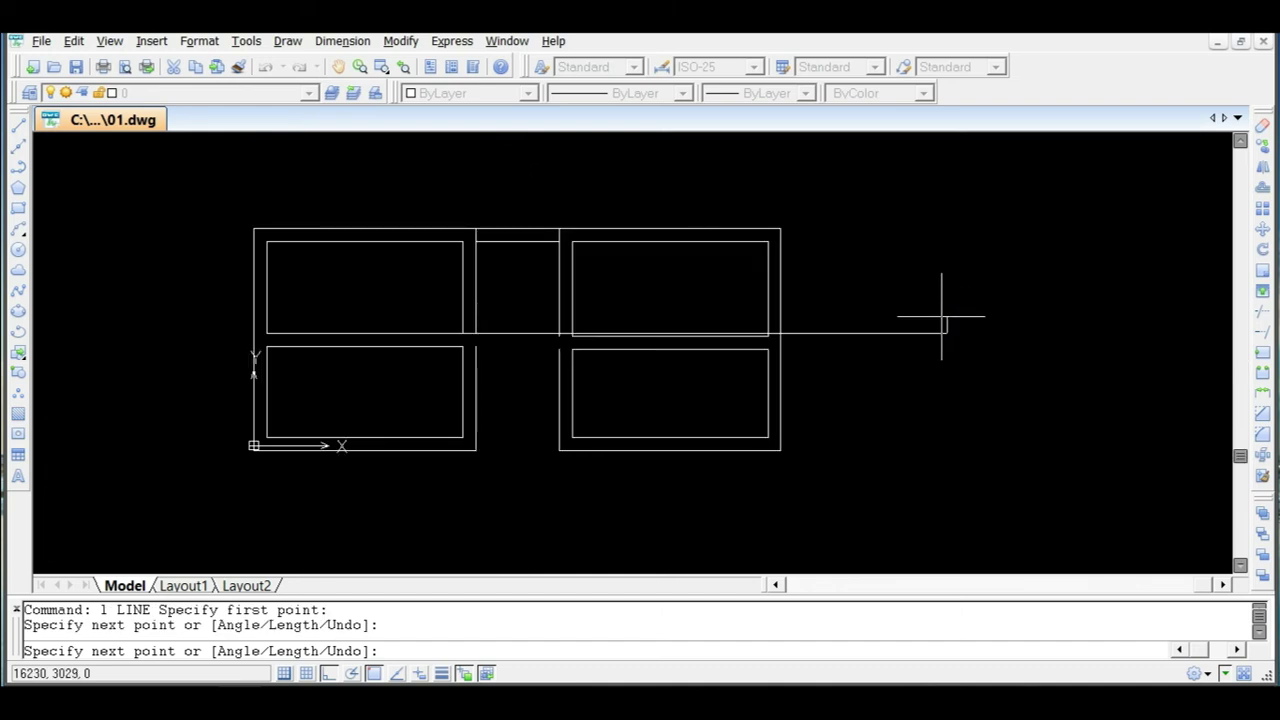
{"action": "key", "text": "Escape"}
Move the second square's two divider lines up so the upper one's left end meets the new horizontal line at the inner left side.
{"action": "scroll", "coordinate": [650, 332], "scroll_direction": "up", "scroll_amount": 5}
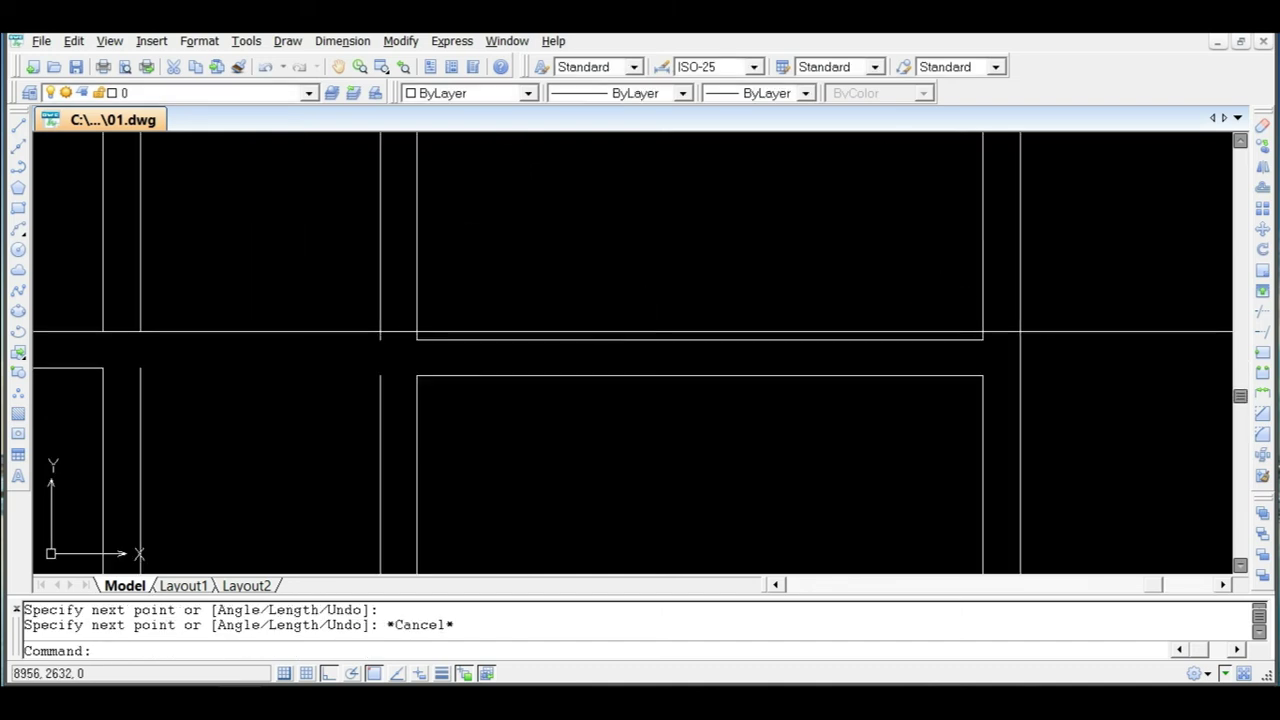
{"action": "scroll", "coordinate": [646, 332], "scroll_direction": "down", "scroll_amount": 5}
{"action": "scroll", "coordinate": [680, 338], "scroll_direction": "up", "scroll_amount": 5}
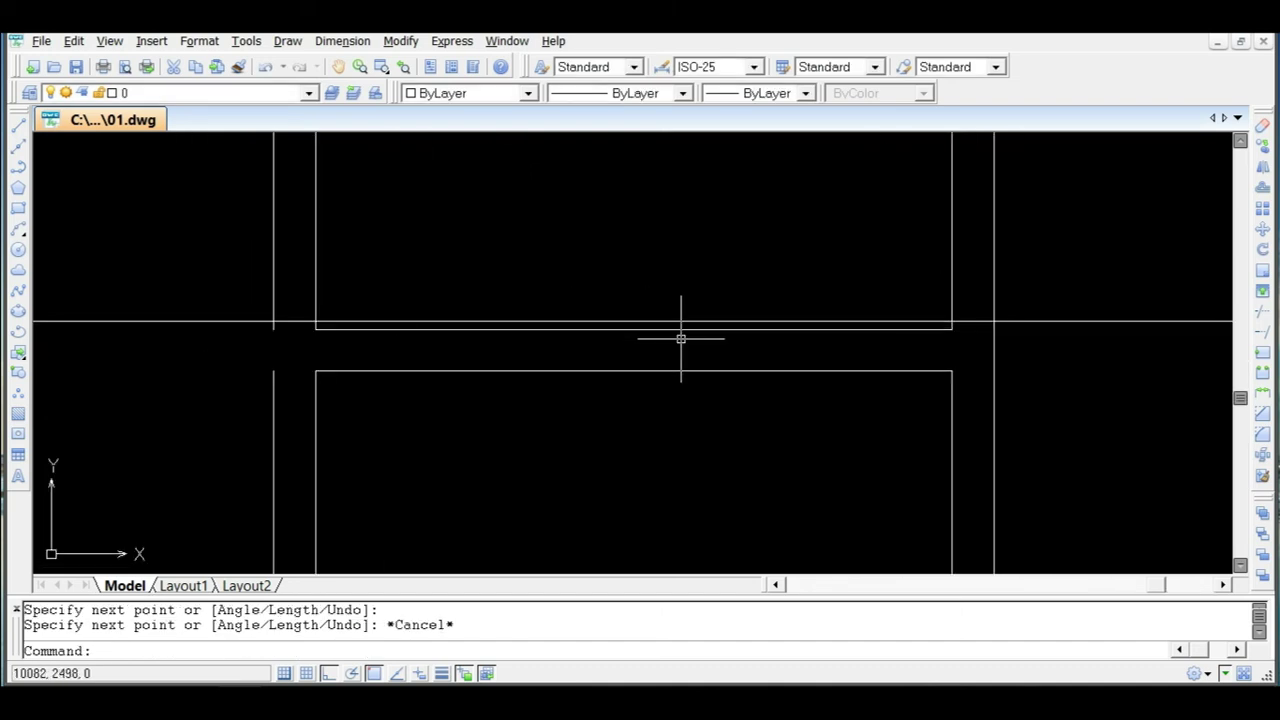
{"action": "left_click", "coordinate": [680, 329]}
{"action": "left_click", "coordinate": [663, 363]}
{"action": "left_click", "coordinate": [609, 396]}
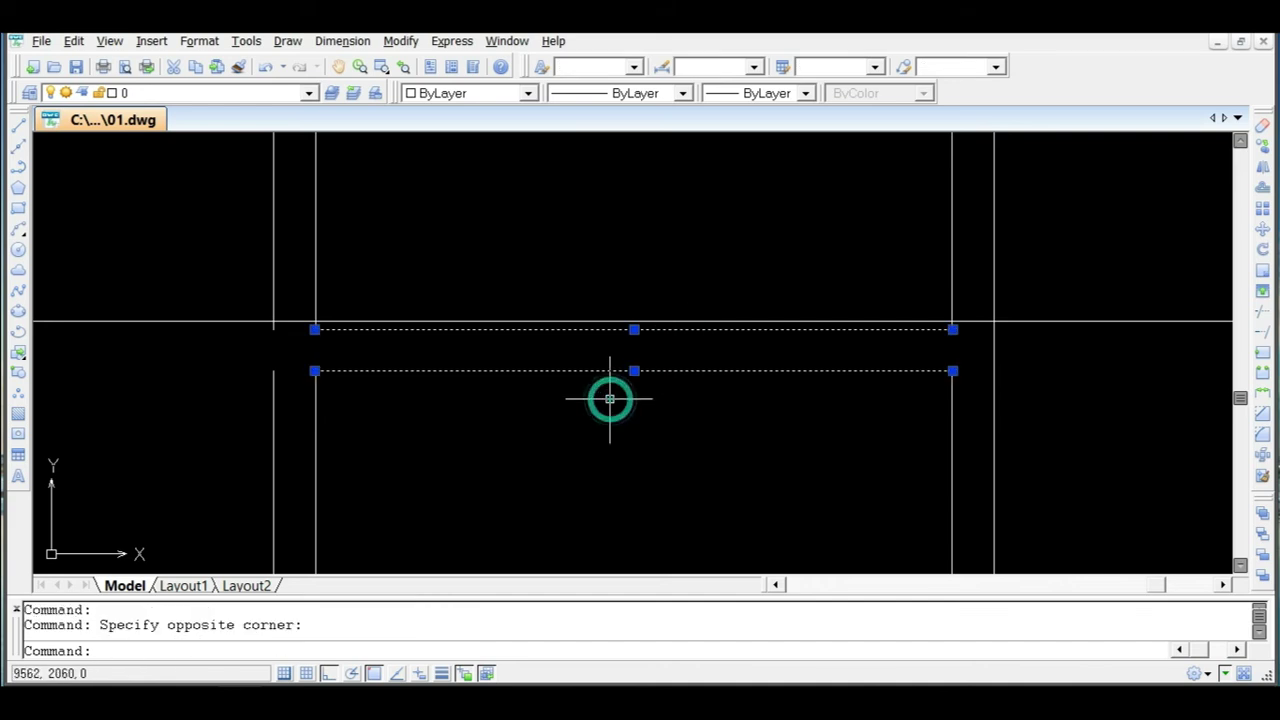
{"action": "key", "text": "Return"}
{"action": "scroll", "coordinate": [345, 358], "scroll_direction": "up", "scroll_amount": 4}
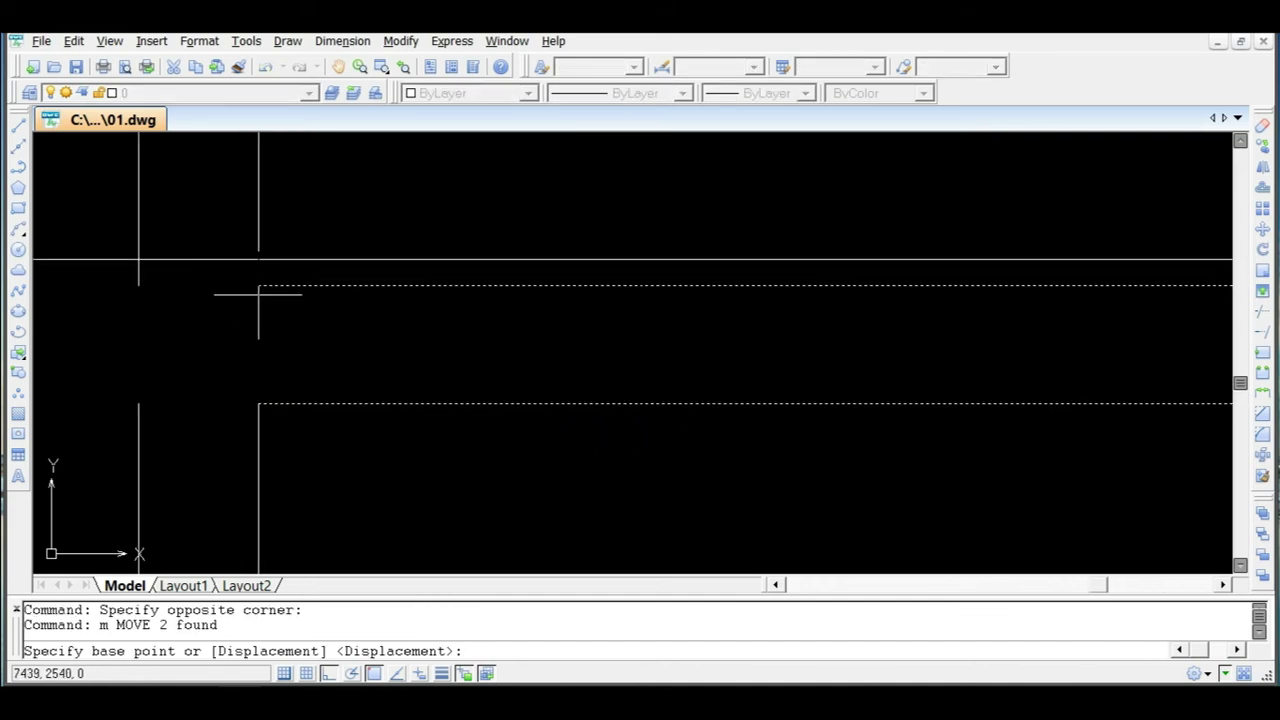
{"action": "left_click", "coordinate": [257, 281]}
{"action": "left_click", "coordinate": [258, 260]}
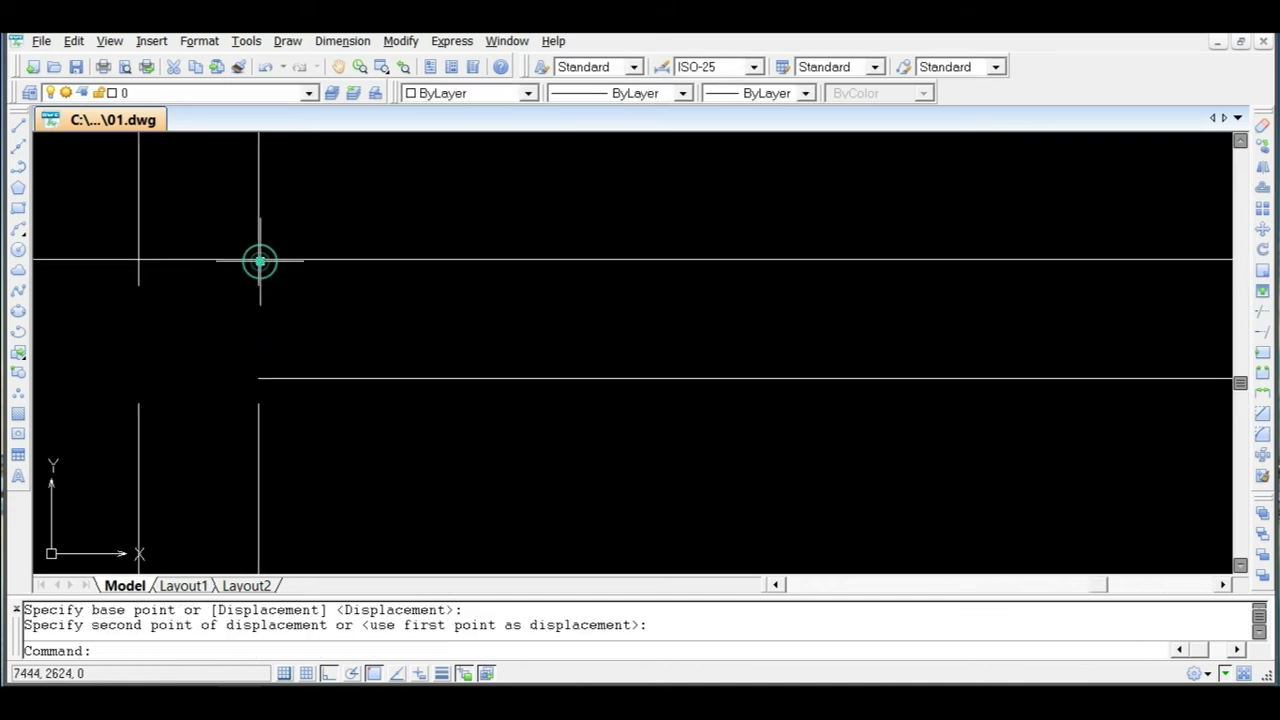
Trim the ends of the second square's inner right, inner left and outer left sides that protrude below the horizontal line, using all objects as cutting edges.
{"action": "scroll", "coordinate": [612, 300], "scroll_direction": "down", "scroll_amount": 5}
{"action": "key", "text": "Escape"}
{"action": "type", "text": "tr"}
{"action": "key", "text": "Return"}
{"action": "key", "text": "Return"}
{"action": "scroll", "coordinate": [797, 297], "scroll_direction": "up", "scroll_amount": 3}
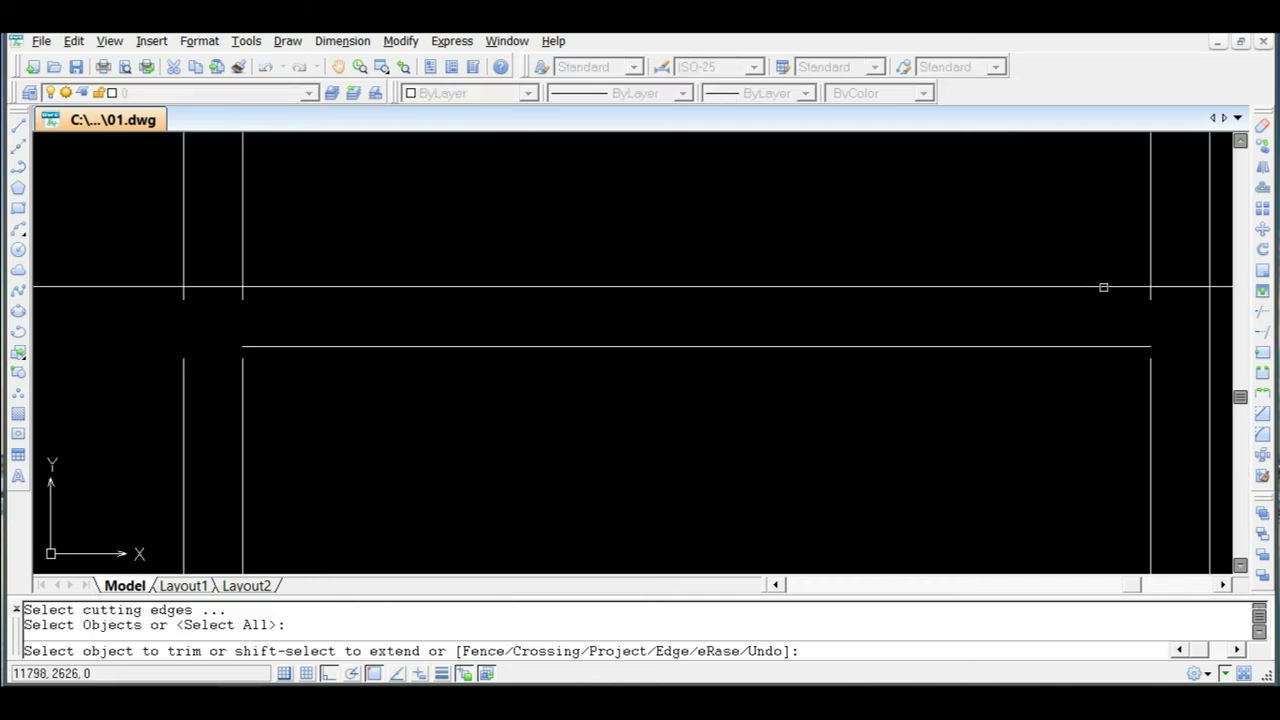
{"action": "left_click", "coordinate": [1144, 295]}
{"action": "scroll", "coordinate": [1140, 300], "scroll_direction": "down", "scroll_amount": 2}
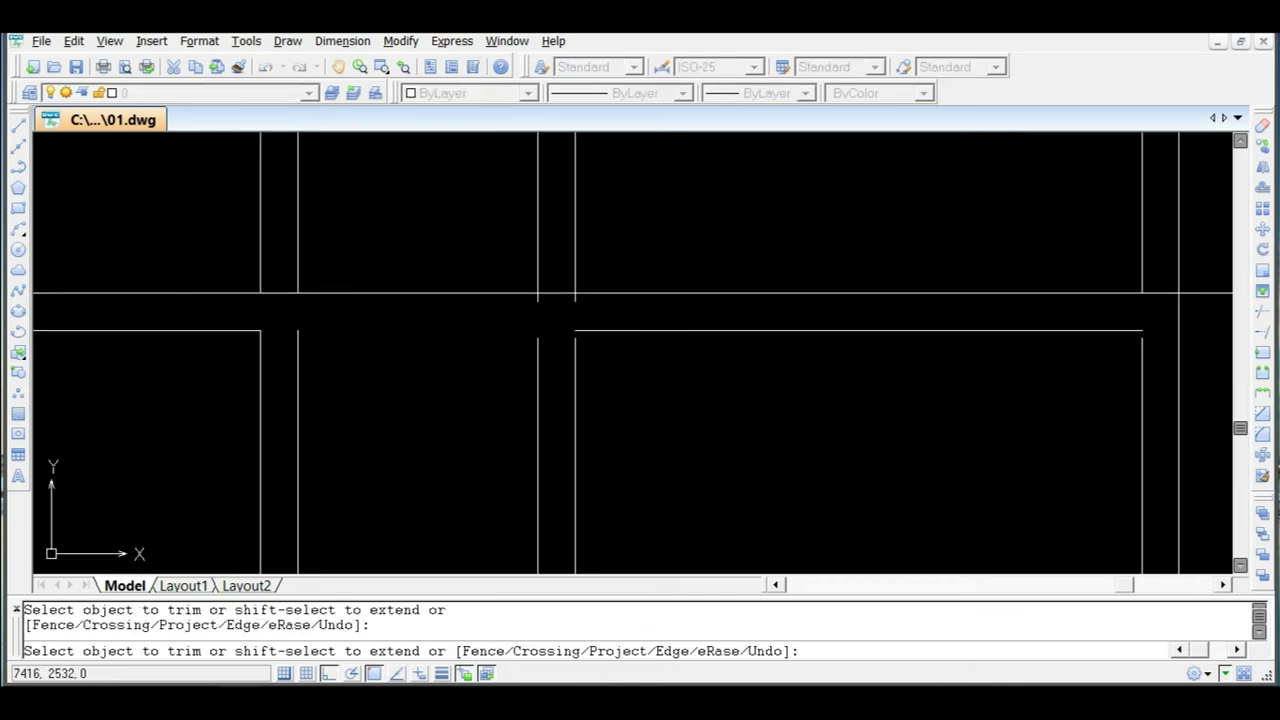
{"action": "left_click", "coordinate": [595, 301]}
{"action": "left_click", "coordinate": [528, 294]}
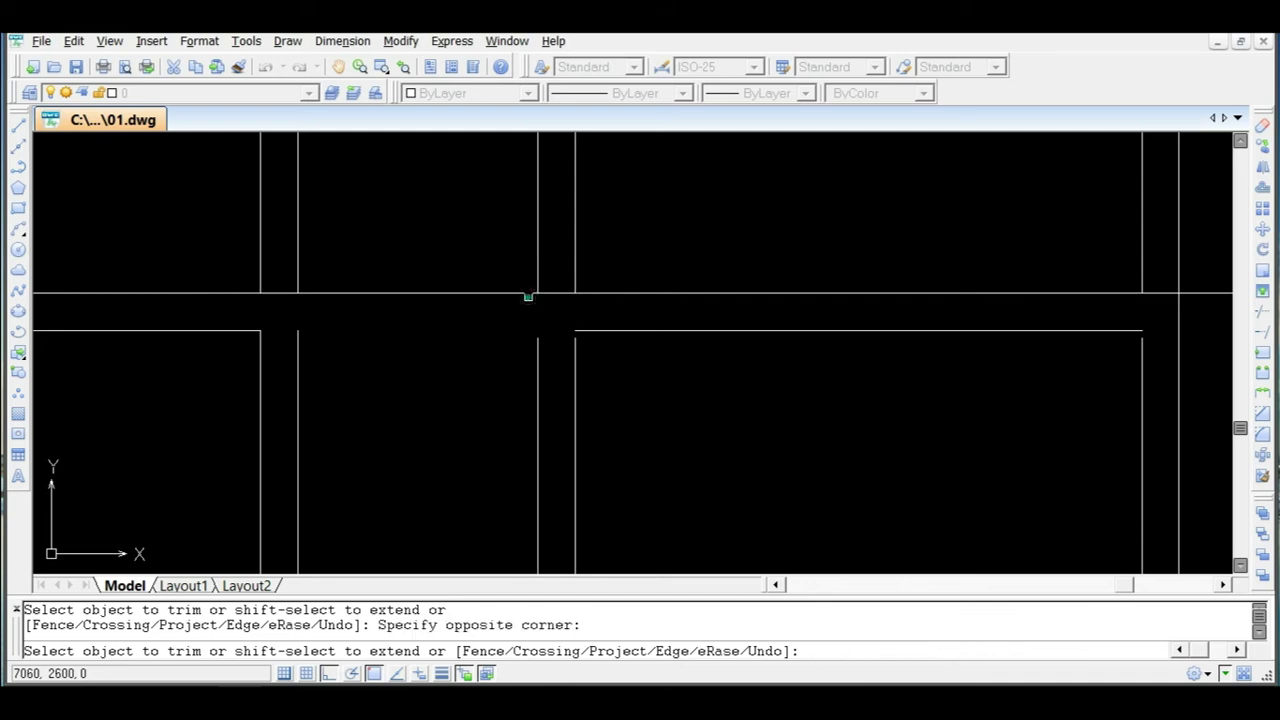
Trim the horizontal line beyond the second square's outer right side and in the gap between the two squares.
{"action": "scroll", "coordinate": [323, 328], "scroll_direction": "down", "scroll_amount": 4}
{"action": "left_click", "coordinate": [634, 299]}
{"action": "left_click", "coordinate": [590, 349]}
{"action": "scroll", "coordinate": [325, 344], "scroll_direction": "up", "scroll_amount": 3}
{"action": "left_click", "coordinate": [205, 304]}
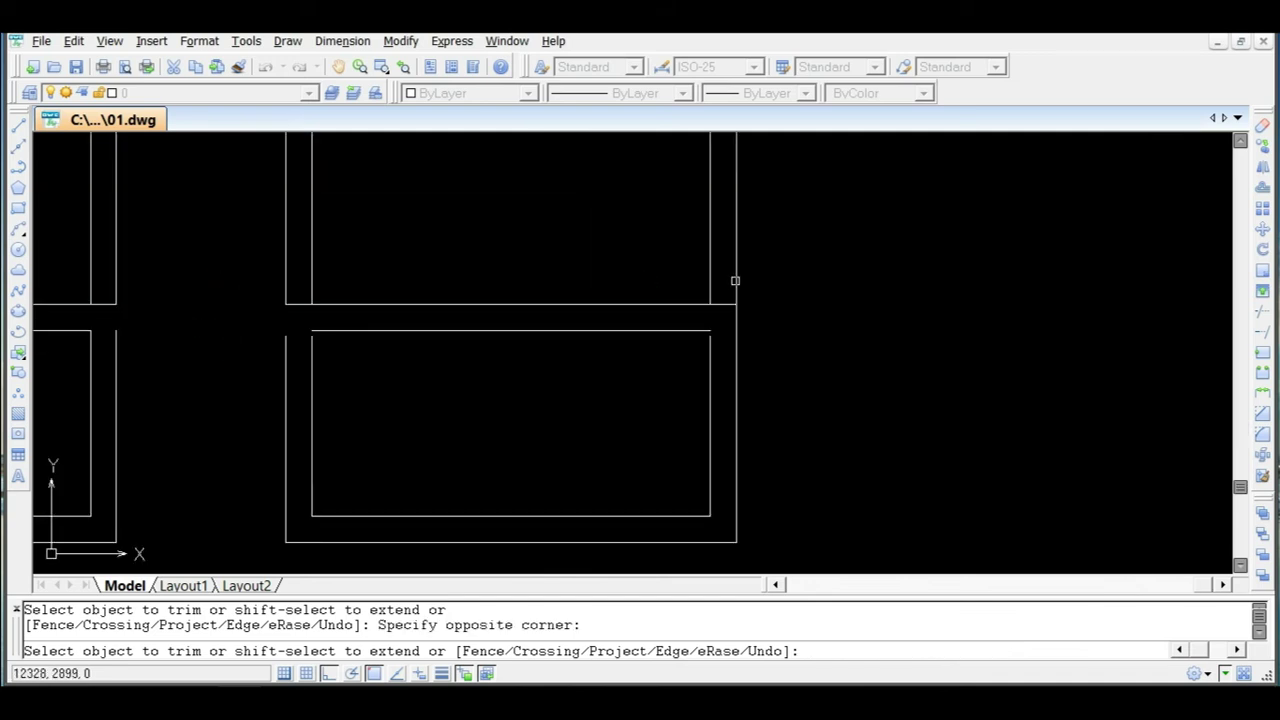
Trim the horizontal line's short pieces between the second square's inner and outer sides, and try trimming the one at the first square's right side.
{"action": "scroll", "coordinate": [737, 280], "scroll_direction": "down", "scroll_amount": 4}
{"action": "scroll", "coordinate": [524, 279], "scroll_direction": "up", "scroll_amount": 4}
{"action": "scroll", "coordinate": [550, 262], "scroll_direction": "up", "scroll_amount": 2}
{"action": "left_click", "coordinate": [563, 264]}
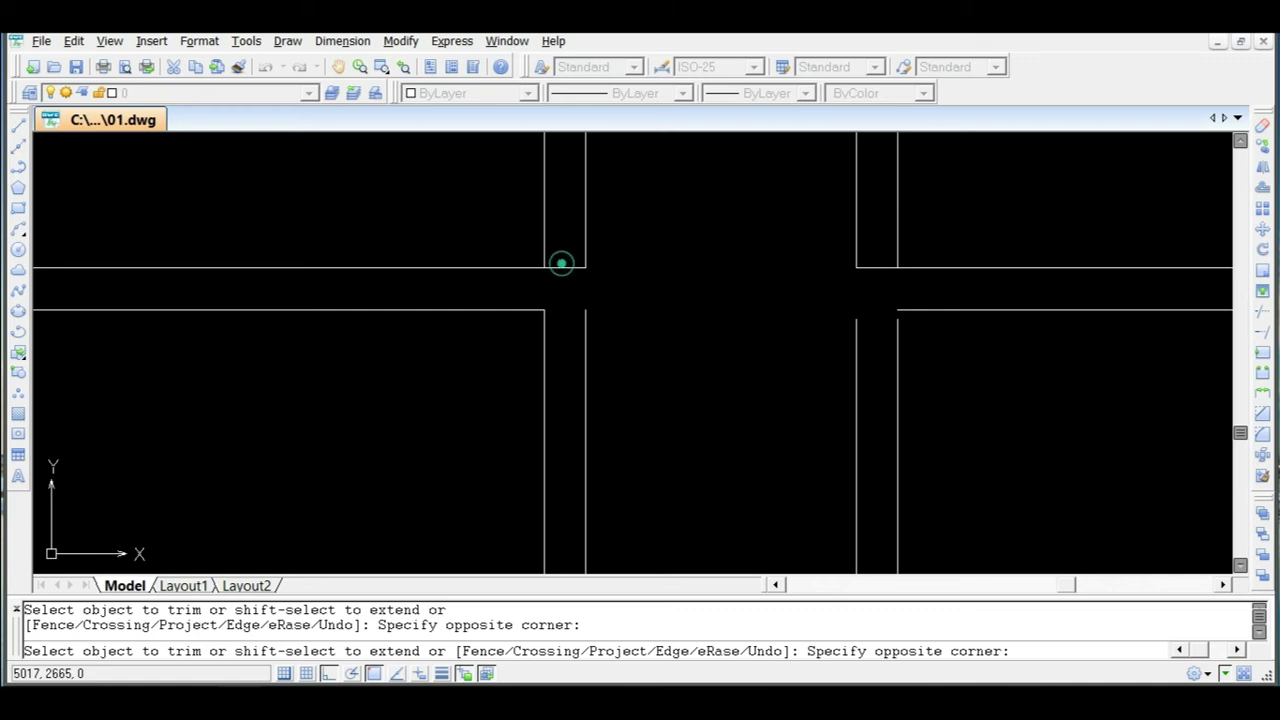
{"action": "left_click", "coordinate": [560, 288]}
{"action": "left_click", "coordinate": [571, 269]}
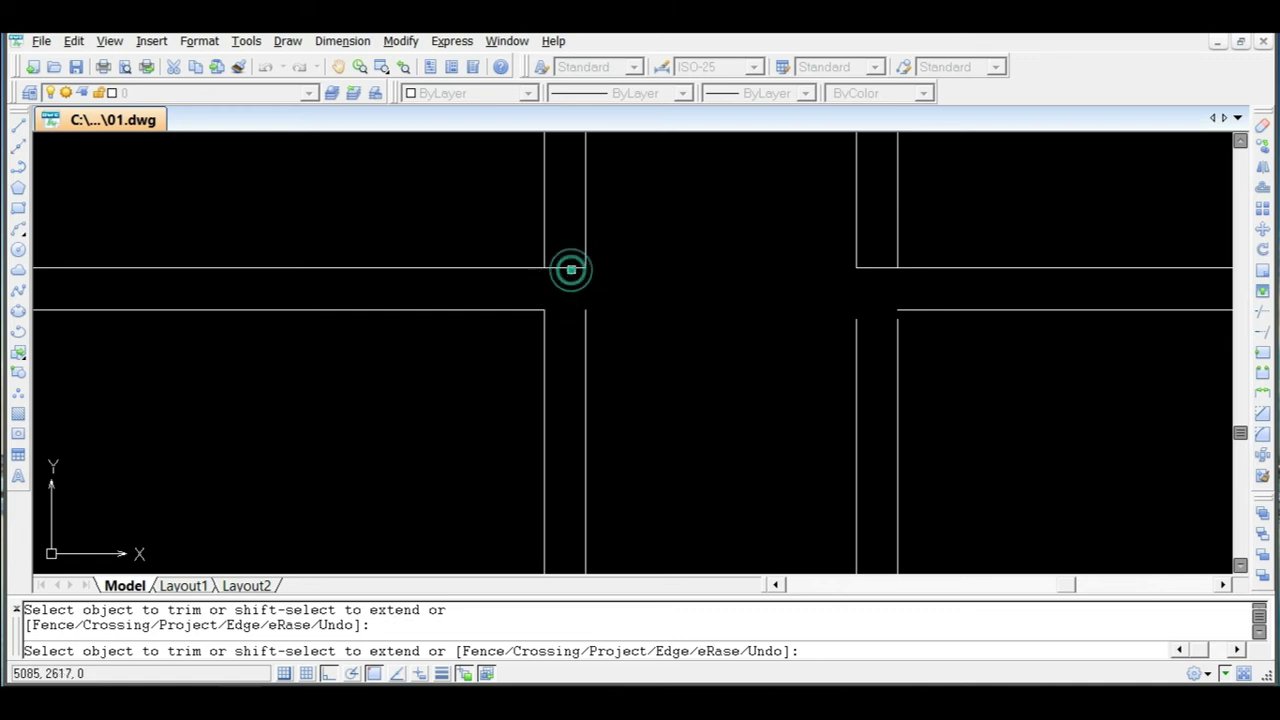
{"action": "scroll", "coordinate": [667, 291], "scroll_direction": "down", "scroll_amount": 2}
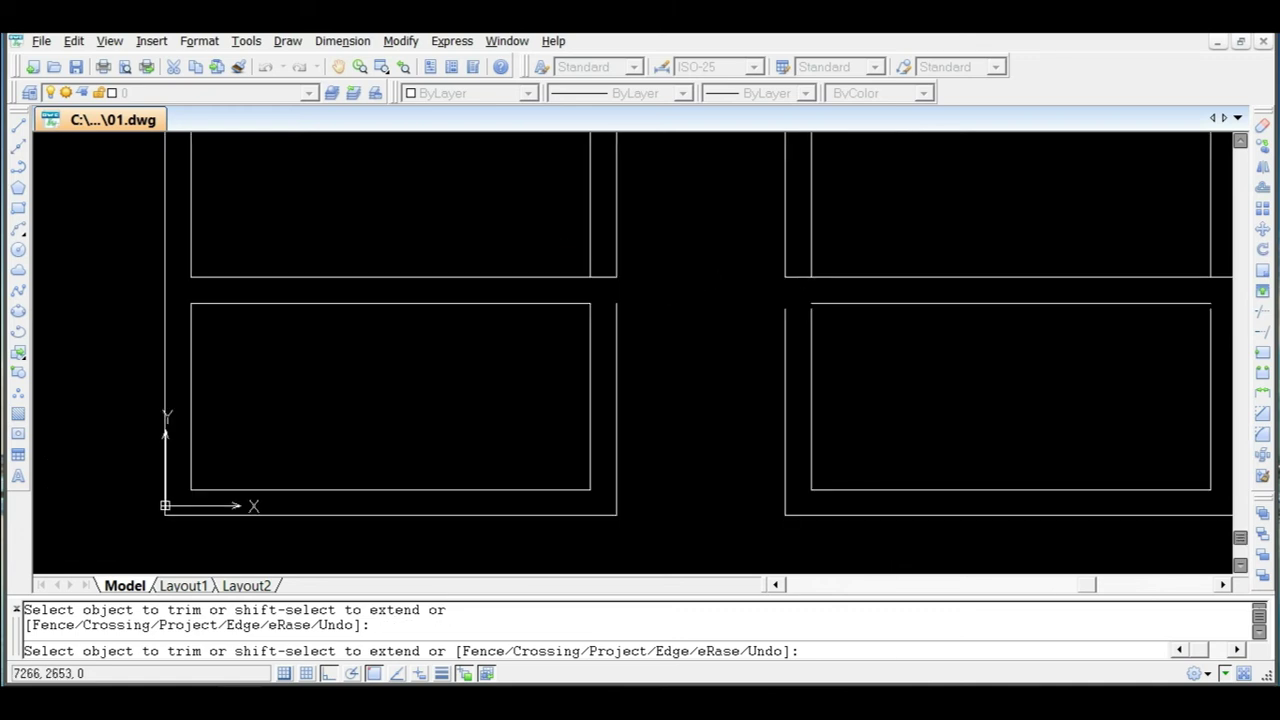
{"action": "scroll", "coordinate": [692, 271], "scroll_direction": "down", "scroll_amount": 2}
{"action": "scroll", "coordinate": [1044, 291], "scroll_direction": "up", "scroll_amount": 2}
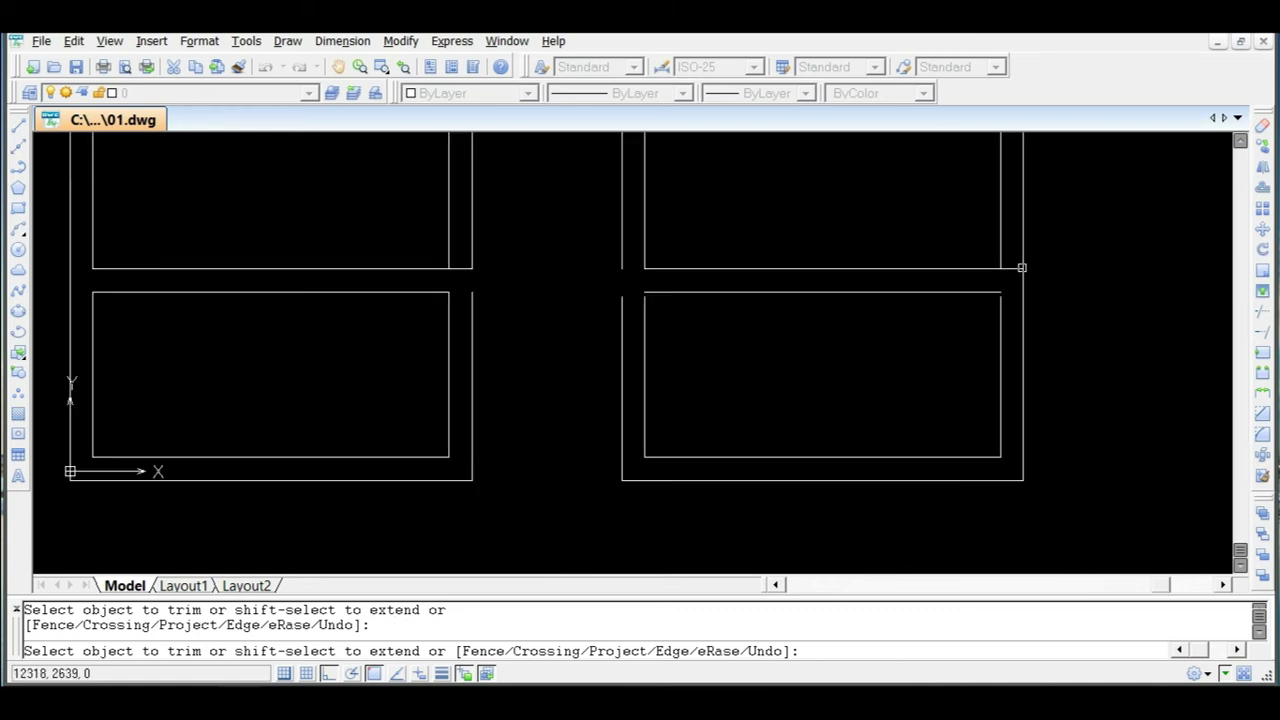
{"action": "left_click", "coordinate": [1013, 268]}
{"action": "key", "text": "Escape"}
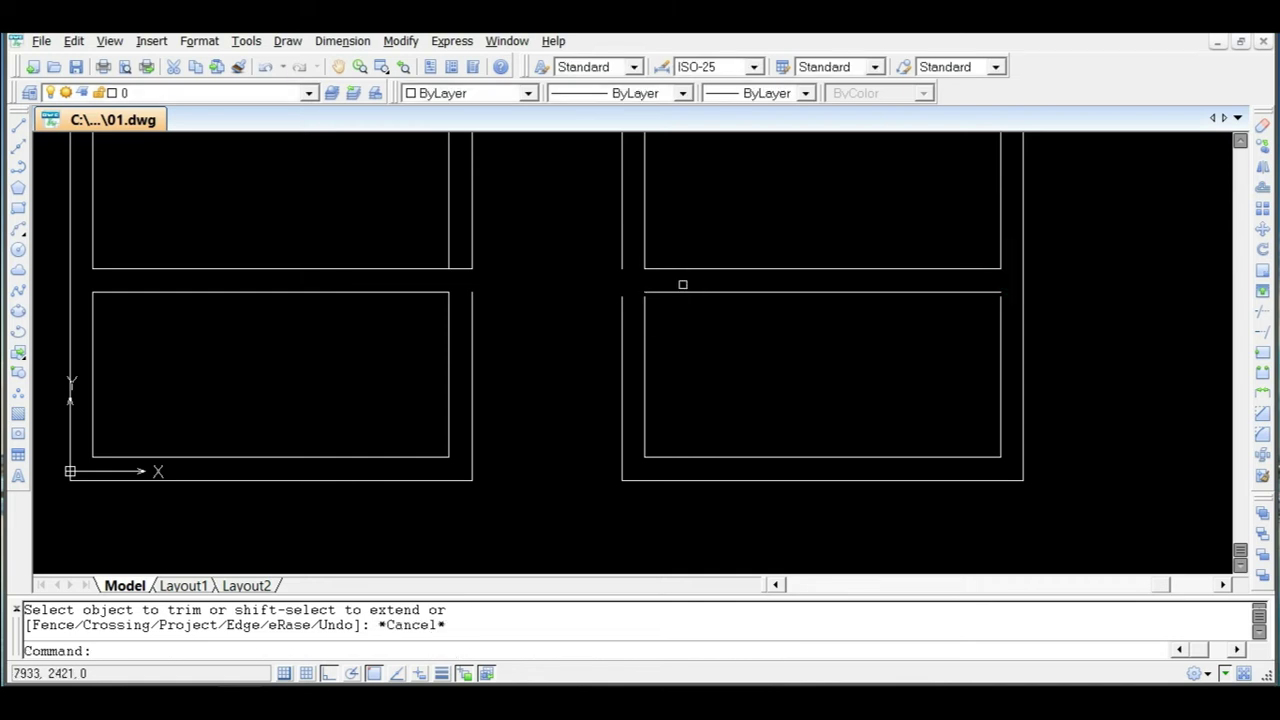
Start a Fillet at the first square's upper divider line and inner right side.
{"action": "scroll", "coordinate": [443, 260], "scroll_direction": "up", "scroll_amount": 2}
{"action": "scroll", "coordinate": [697, 293], "scroll_direction": "down", "scroll_amount": 3}
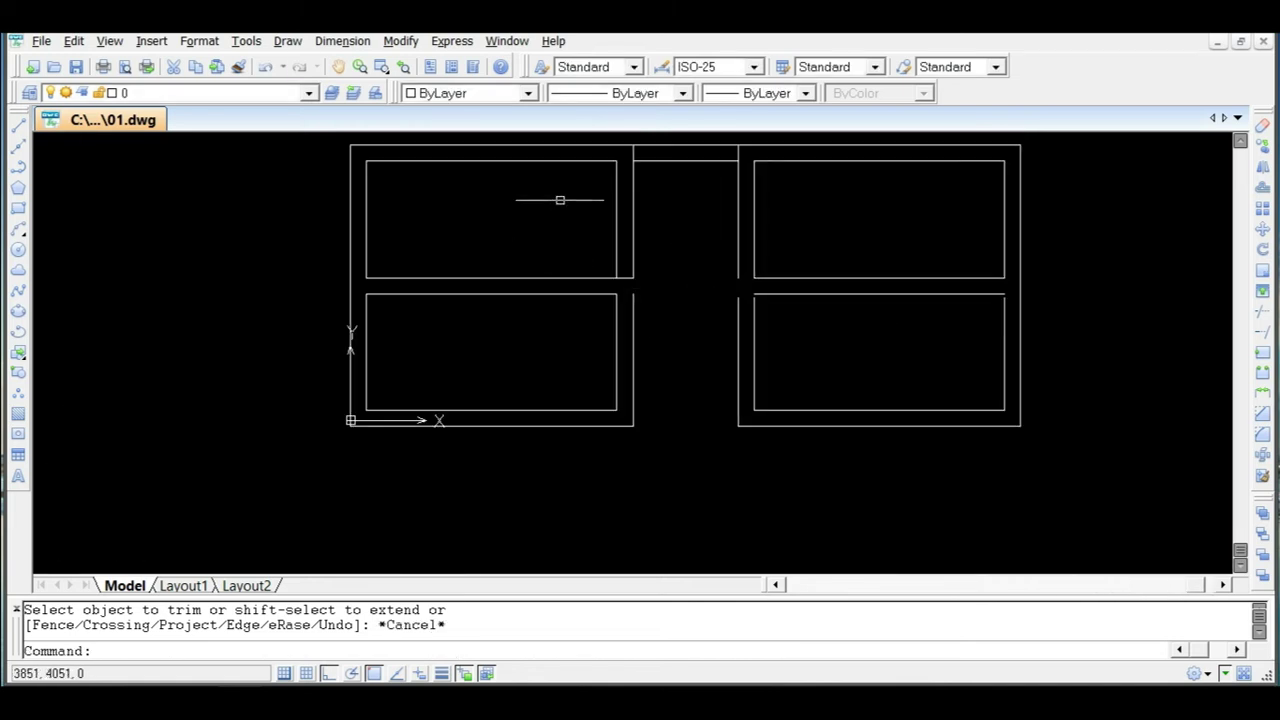
{"action": "scroll", "coordinate": [558, 270], "scroll_direction": "up", "scroll_amount": 2}
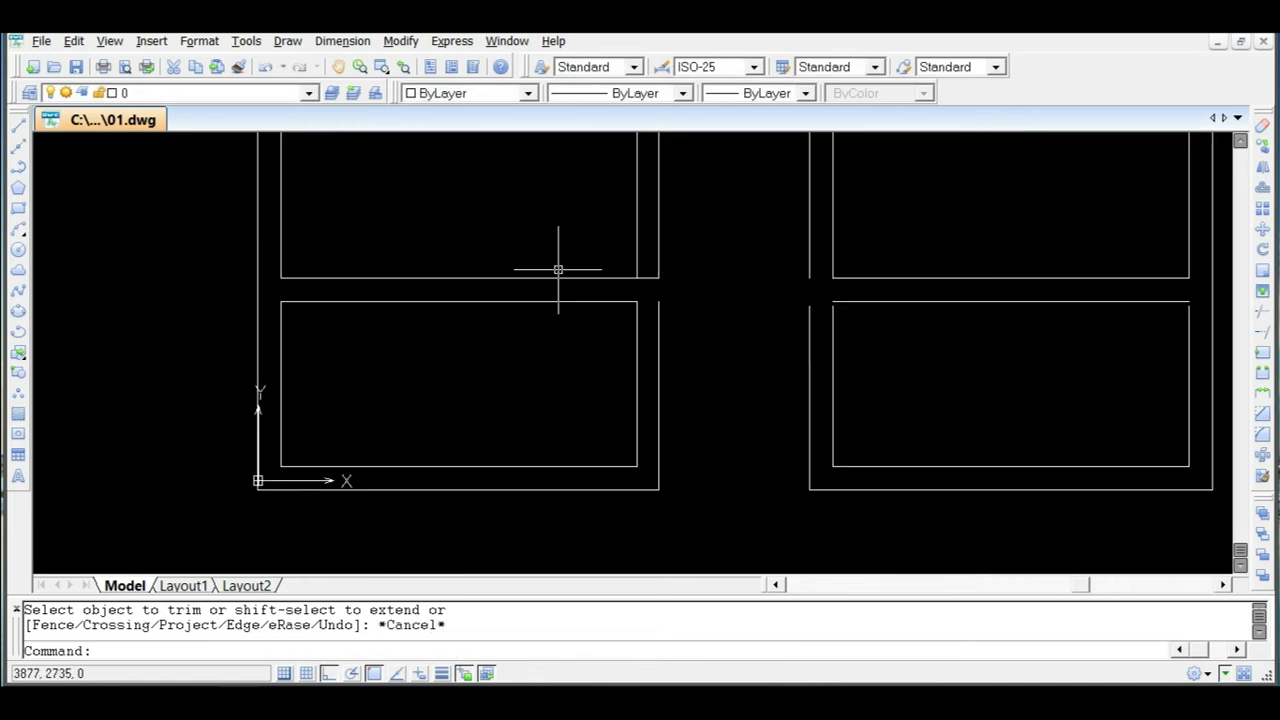
{"action": "type", "text": "f"}
{"action": "key", "text": "Return"}
{"action": "scroll", "coordinate": [590, 271], "scroll_direction": "up", "scroll_amount": 3}
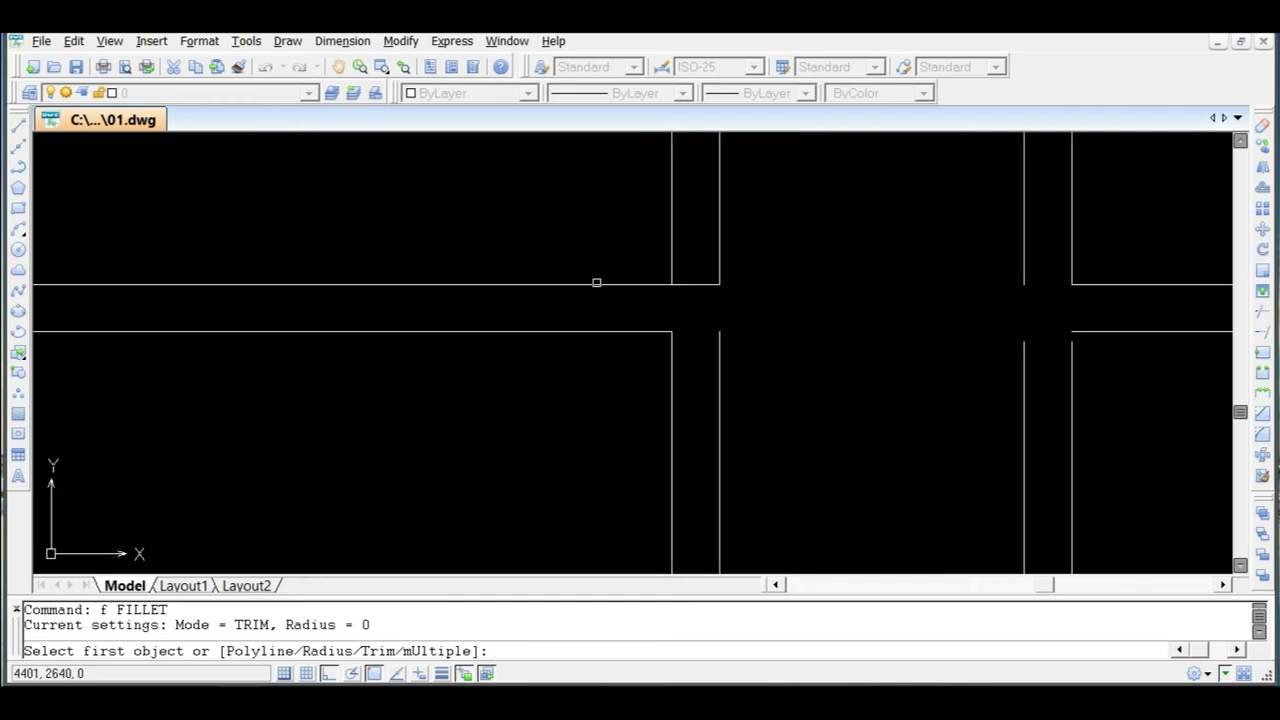
Fillet the upper-left room's lower-right corner and the lower-right room's upper-left corner into sharp corners.
{"action": "left_click", "coordinate": [596, 283]}
{"action": "left_click", "coordinate": [671, 251]}
{"action": "scroll", "coordinate": [881, 308], "scroll_direction": "down", "scroll_amount": 3}
{"action": "scroll", "coordinate": [894, 317], "scroll_direction": "up", "scroll_amount": 4}
{"action": "key", "text": "Return"}
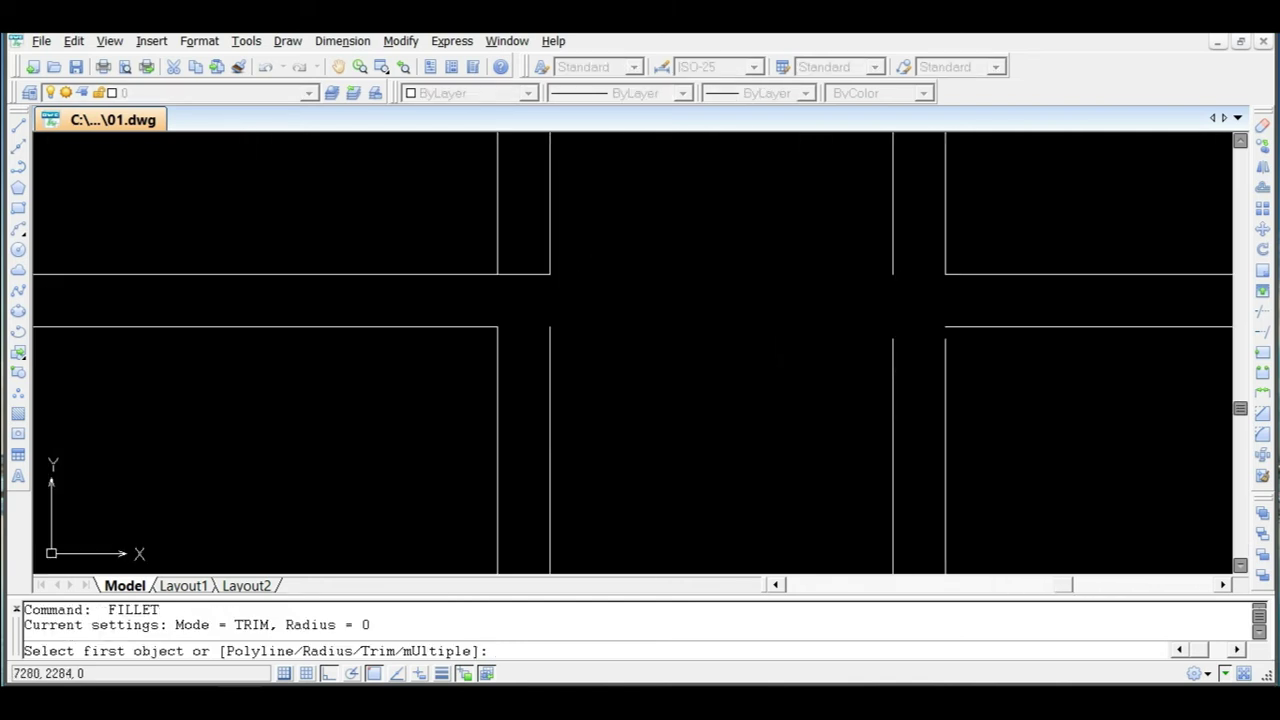
{"action": "left_click", "coordinate": [945, 351]}
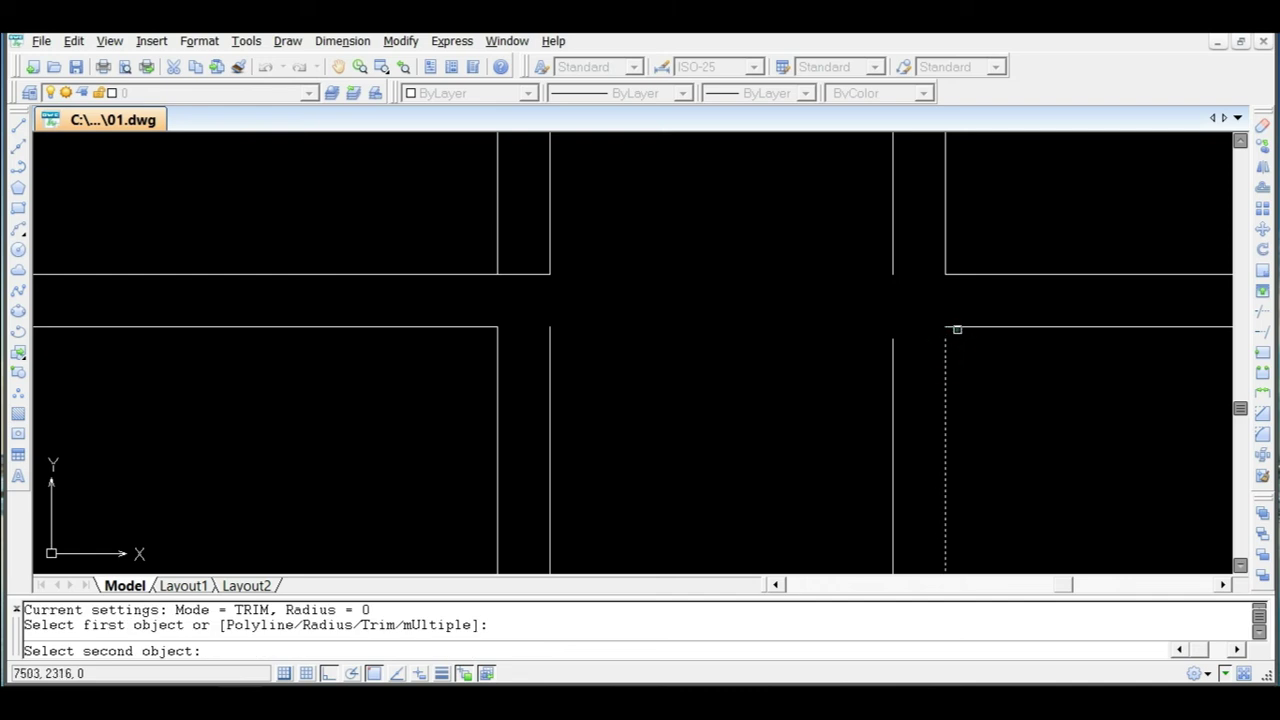
{"action": "key", "text": "Escape"}
Erase the short horizontal stub crossing the wall at the upper-left room's lower-right corner.
{"action": "scroll", "coordinate": [712, 337], "scroll_direction": "down", "scroll_amount": 2}
{"action": "scroll", "coordinate": [689, 331], "scroll_direction": "up", "scroll_amount": 4}
{"action": "left_click", "coordinate": [706, 229]}
{"action": "left_click", "coordinate": [695, 260]}
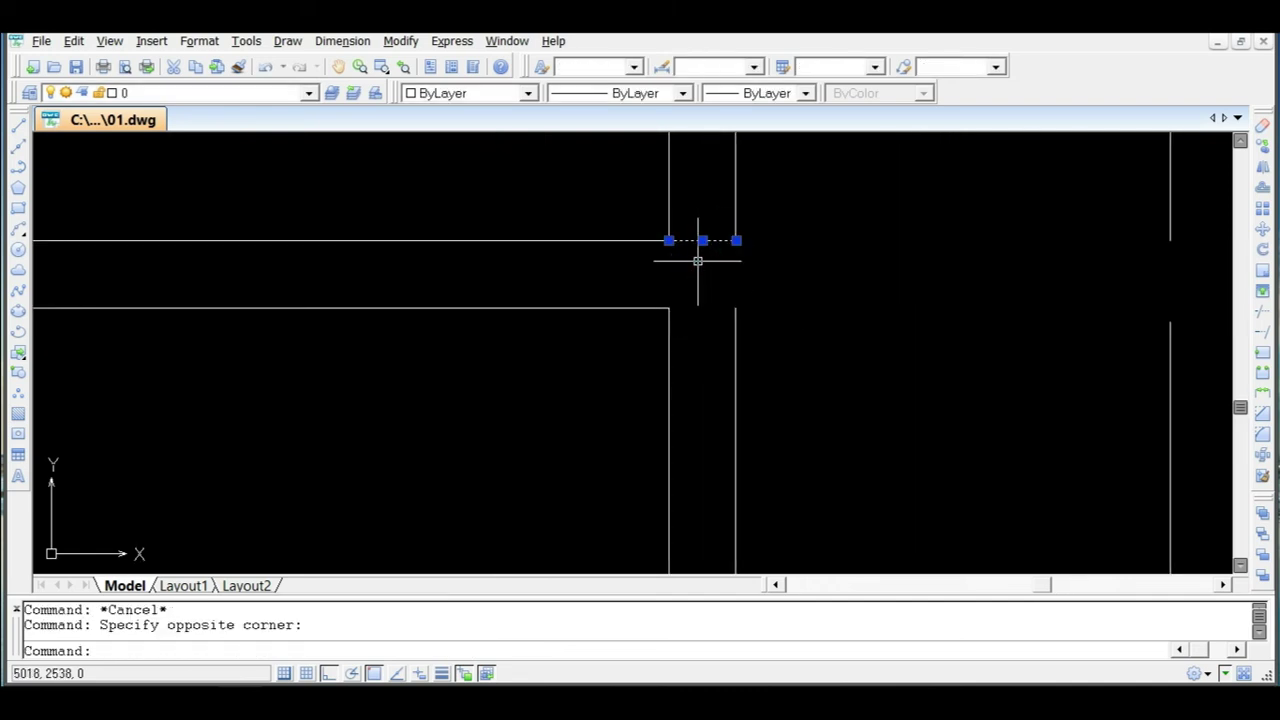
{"action": "key", "text": "Delete"}
Erase the upper segment of the corridor's left wall line.
{"action": "scroll", "coordinate": [720, 290], "scroll_direction": "down", "scroll_amount": 4}
{"action": "left_click", "coordinate": [735, 242]}
{"action": "left_click", "coordinate": [722, 254]}
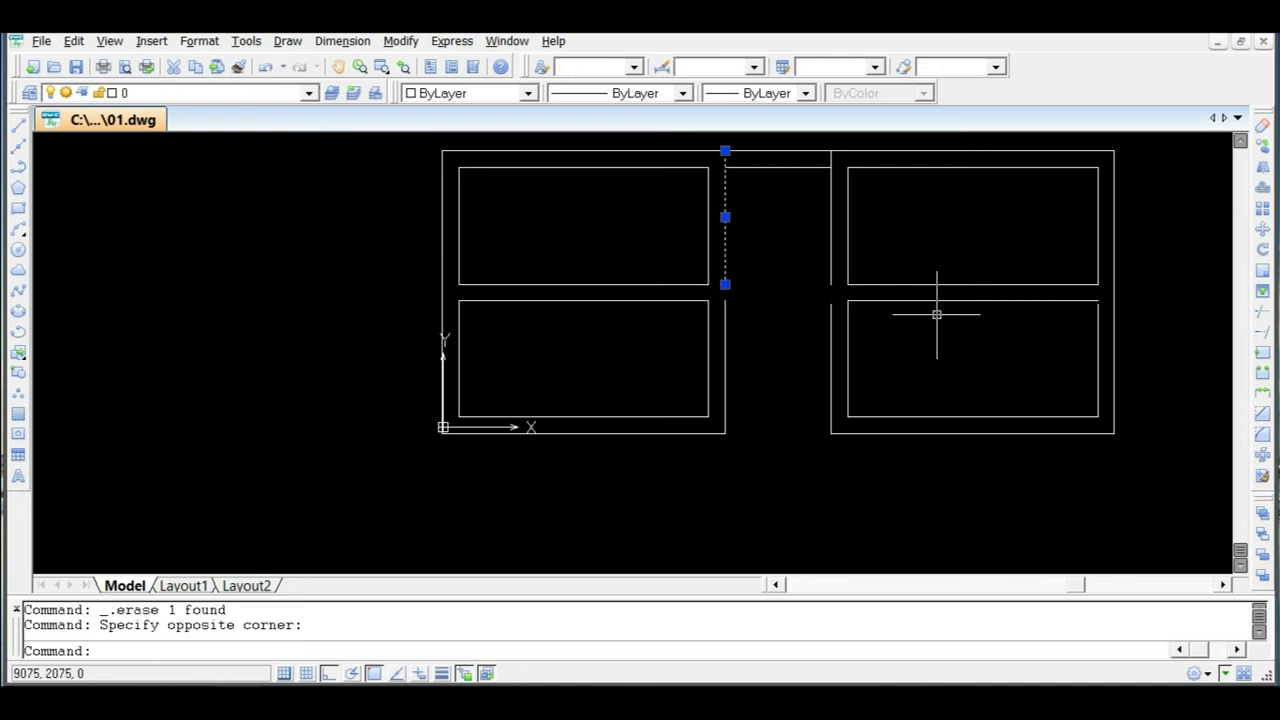
{"action": "key", "text": "Delete"}
Extend the remaining lower segment of the corridor's left wall line up to the inner line of the top wall.
{"action": "type", "text": "e"}
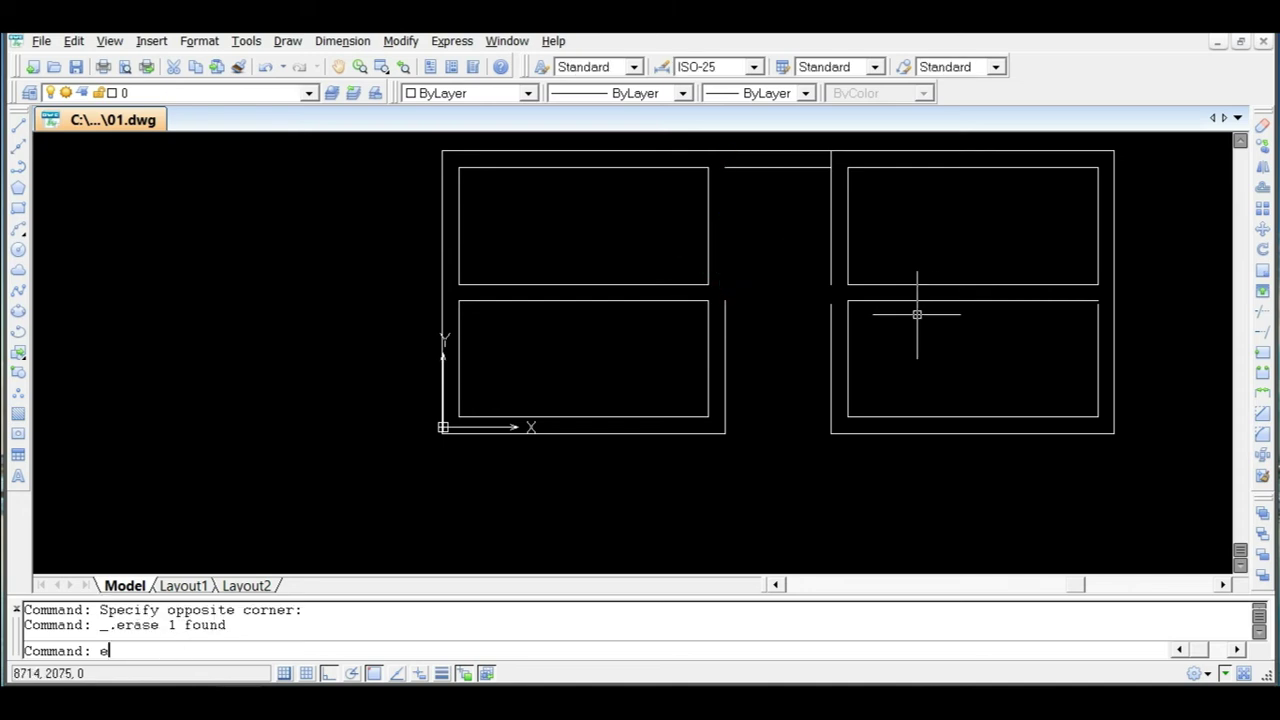
{"action": "type", "text": "x"}
{"action": "key", "text": "Return"}
{"action": "key", "text": "Return"}
{"action": "left_click", "coordinate": [726, 326]}
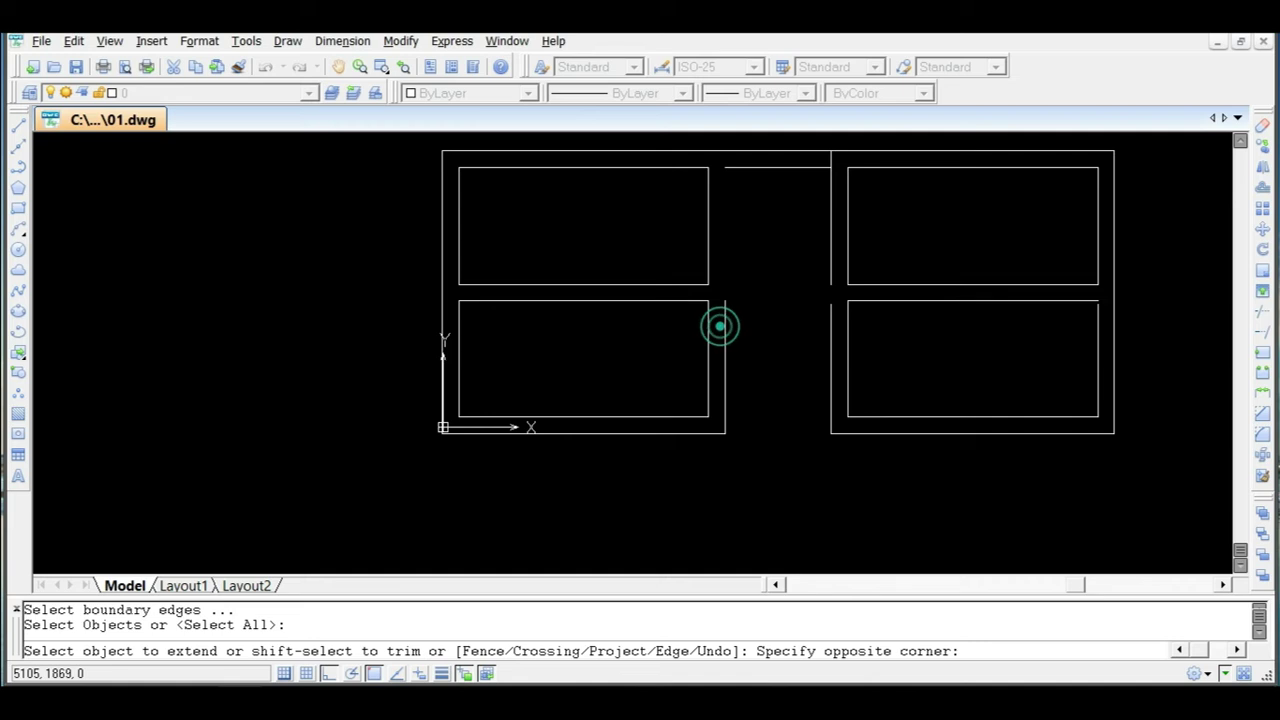
{"action": "left_click", "coordinate": [729, 323]}
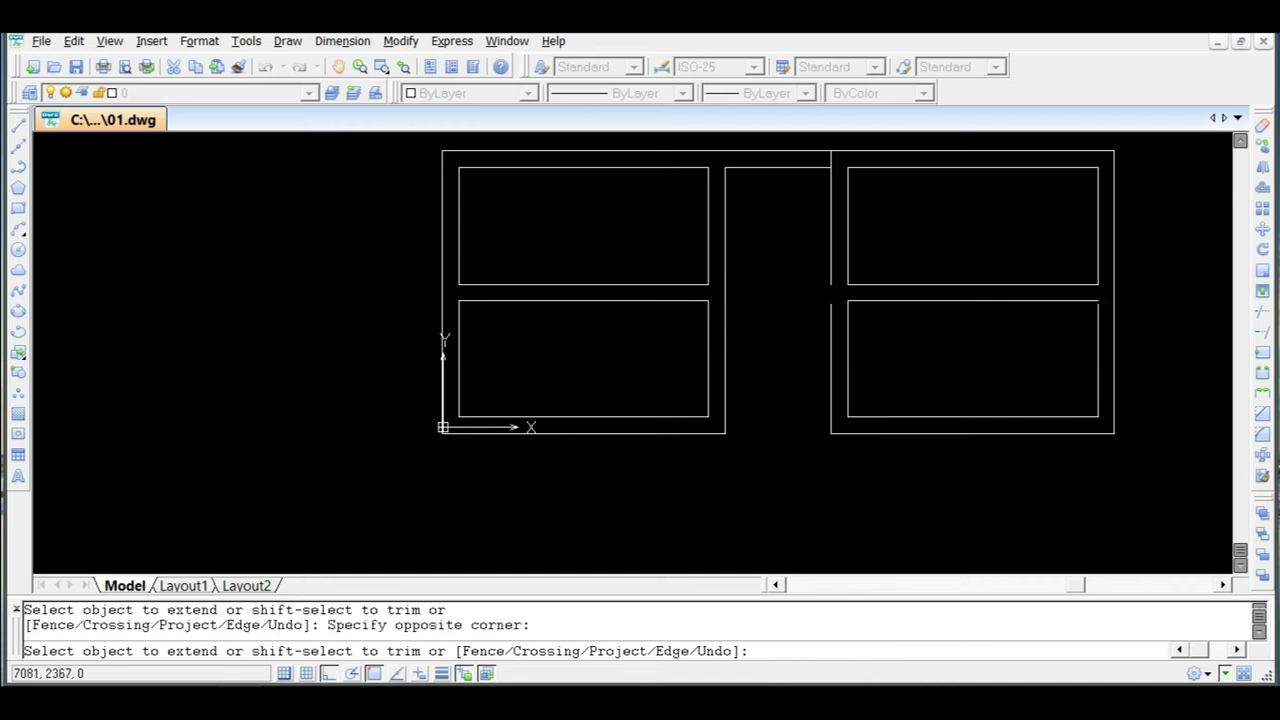
{"action": "key", "text": "Escape"}
Stretch the upper open end of the right block's outline to its vertex on the outer top wall line above the corridor.
{"action": "left_click", "coordinate": [829, 266]}
{"action": "key", "text": "Escape"}
{"action": "left_click", "coordinate": [831, 284]}
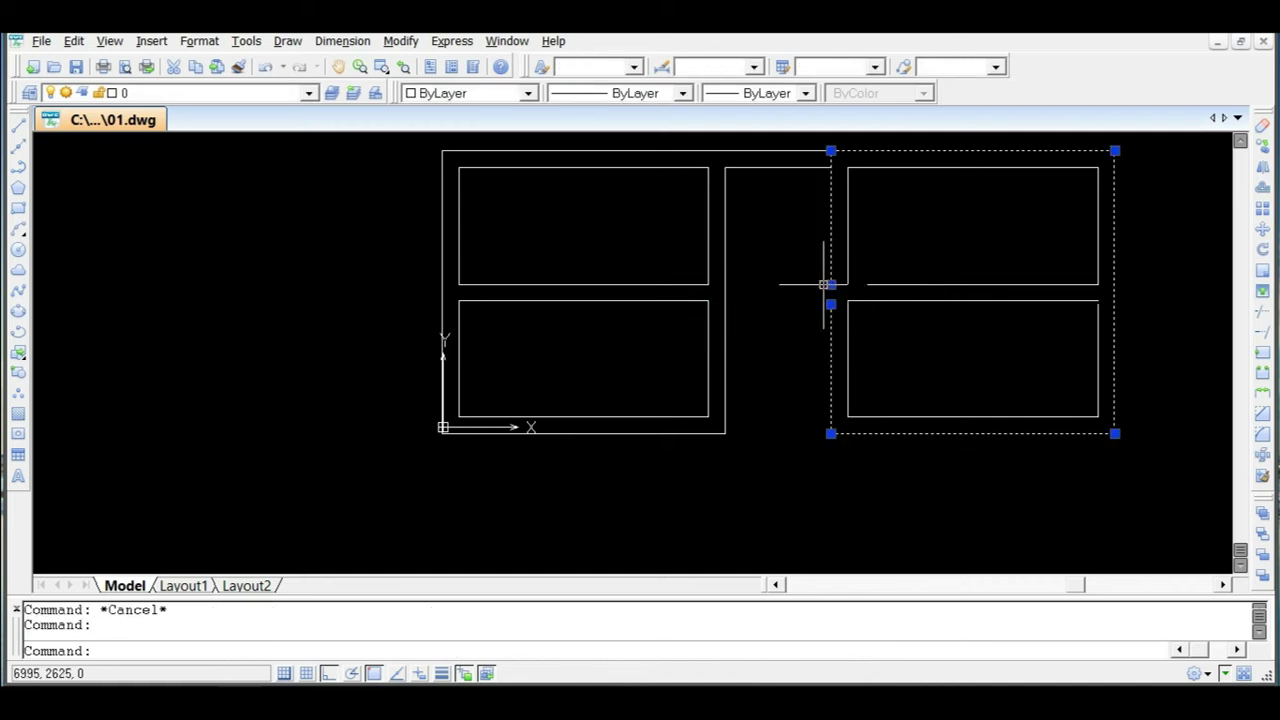
{"action": "left_click", "coordinate": [831, 285]}
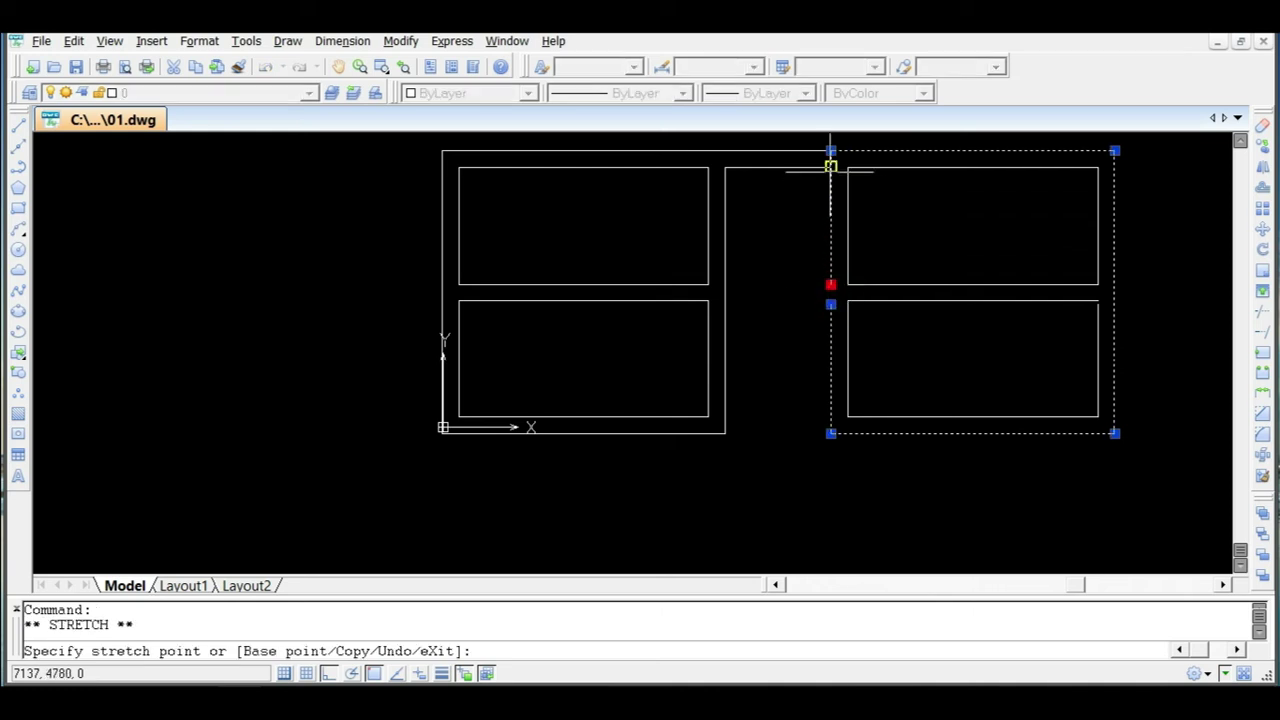
{"action": "left_click", "coordinate": [830, 151]}
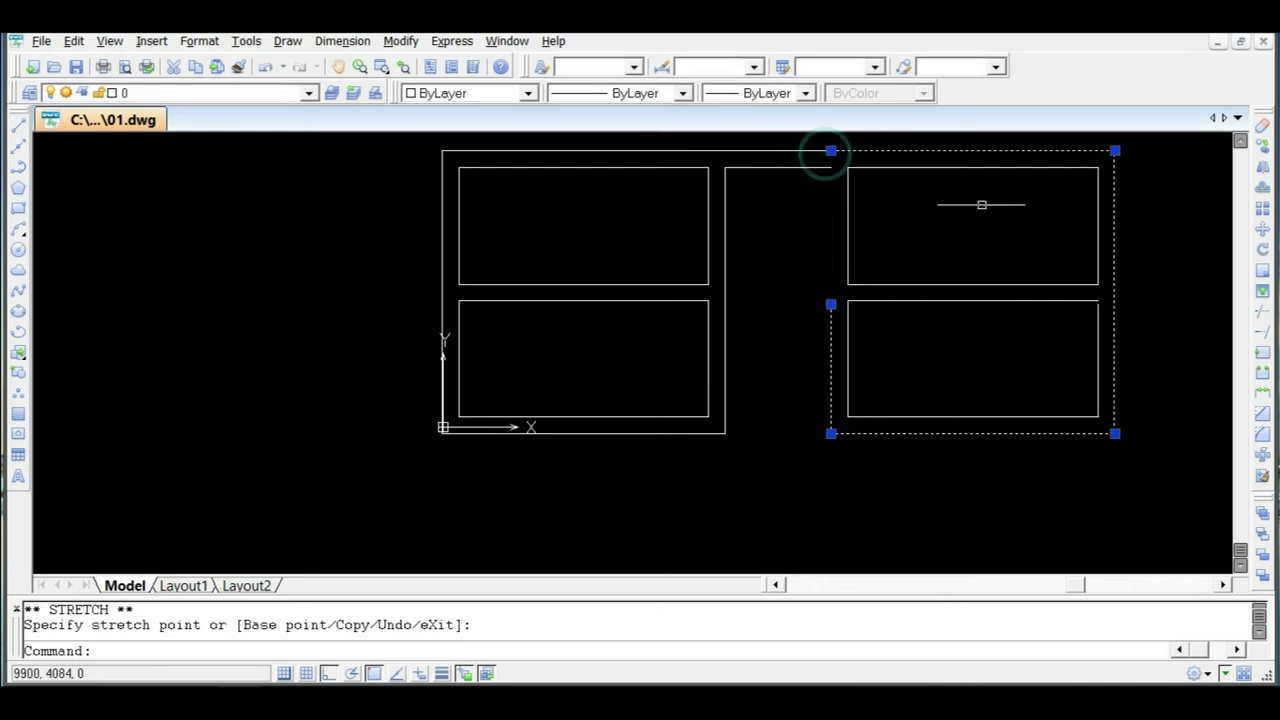
{"action": "key", "text": "Escape"}
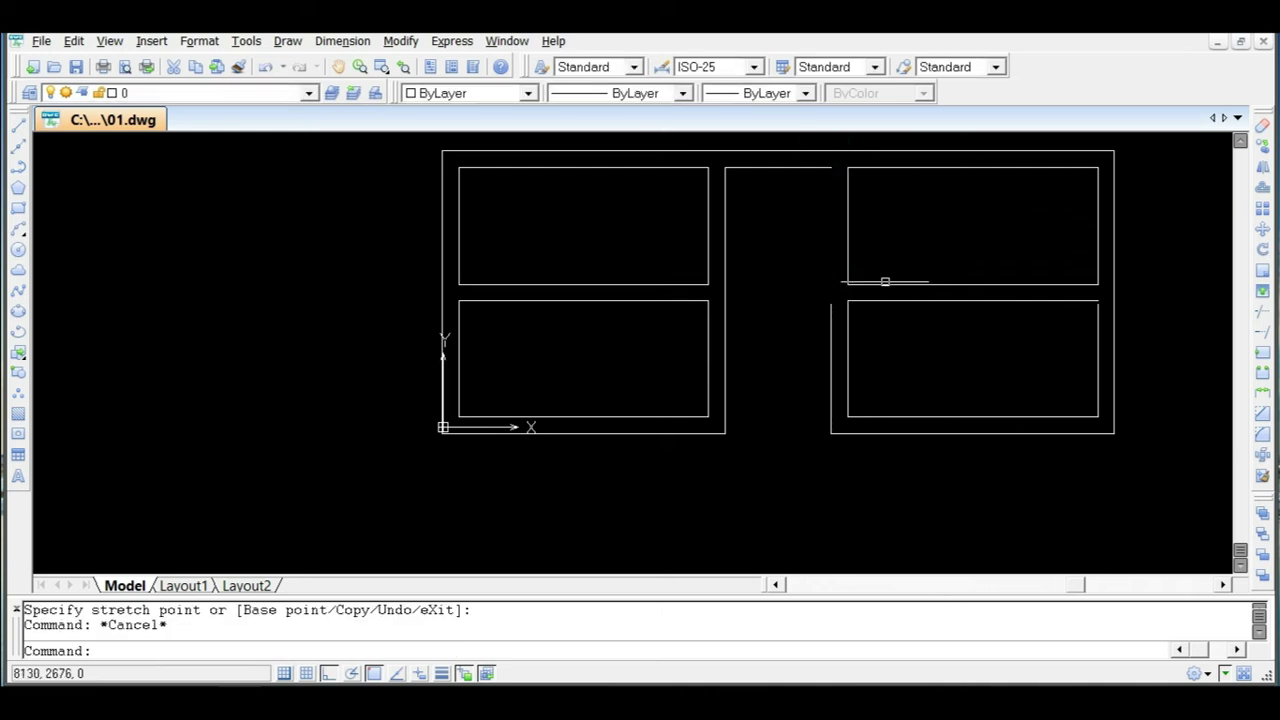
Stretch the lower open end of the right block's outline up to the right end of the corridor's inner top line.
{"action": "left_click", "coordinate": [831, 326]}
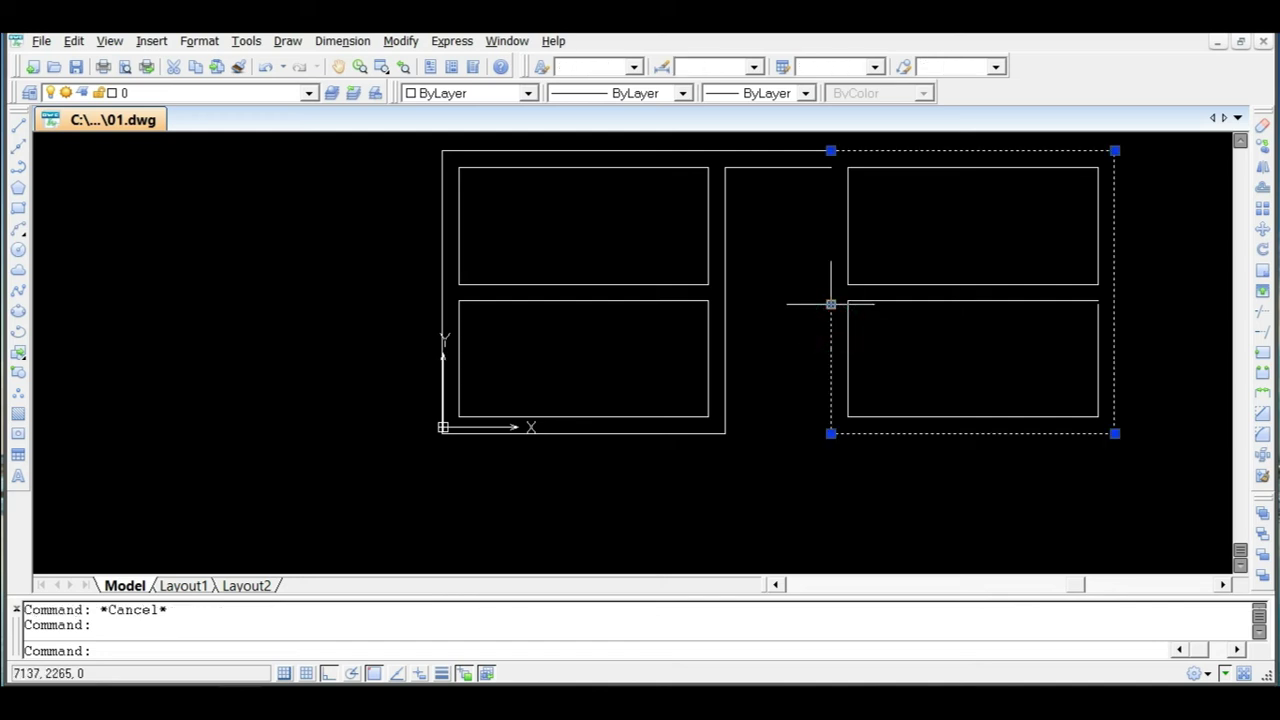
{"action": "left_click", "coordinate": [831, 304]}
{"action": "left_click", "coordinate": [830, 167]}
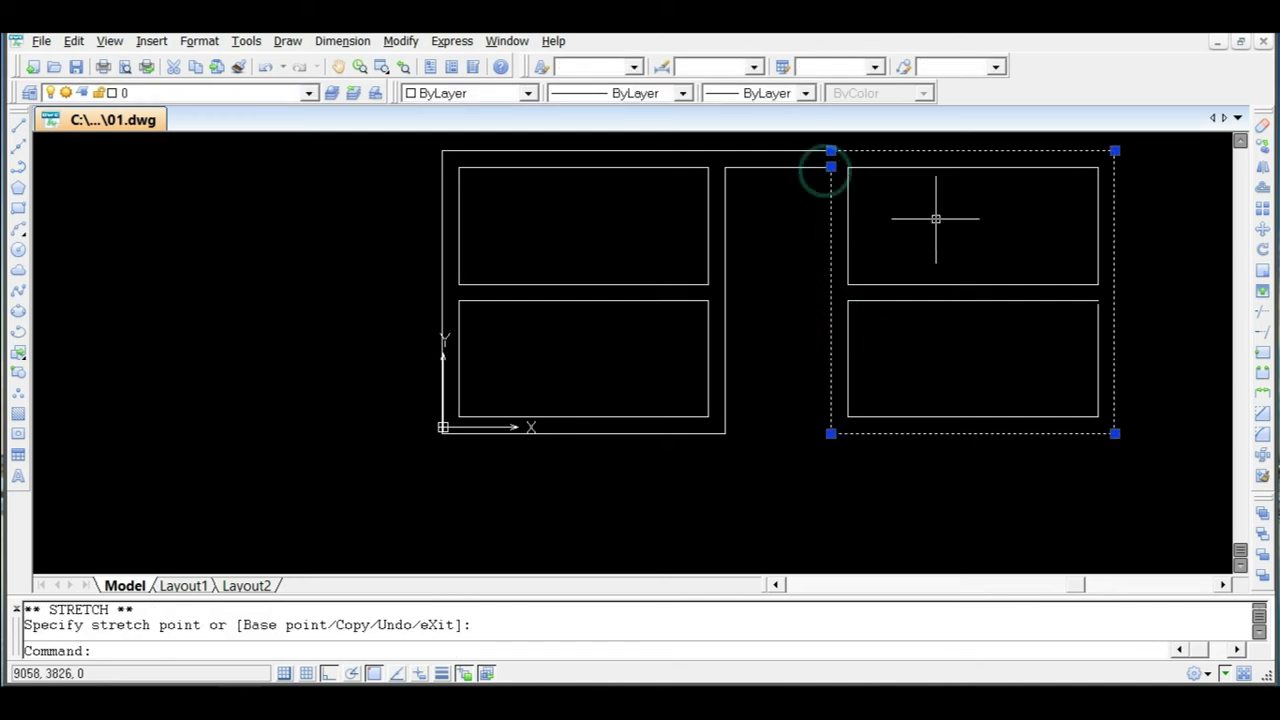
{"action": "key", "text": "Escape"}
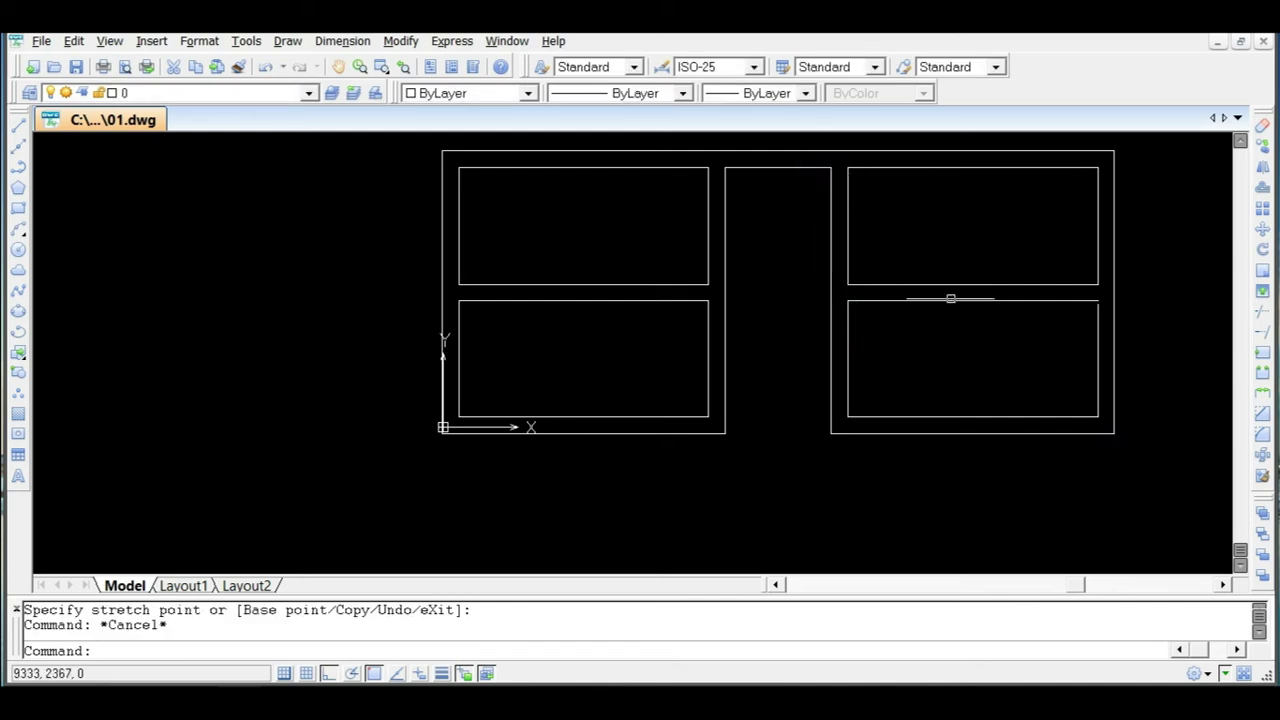
Rotate the entire floor plan 90° counterclockwise about its lower-right corner with Ortho on.
{"action": "scroll", "coordinate": [640, 321], "scroll_direction": "down", "scroll_amount": 2}
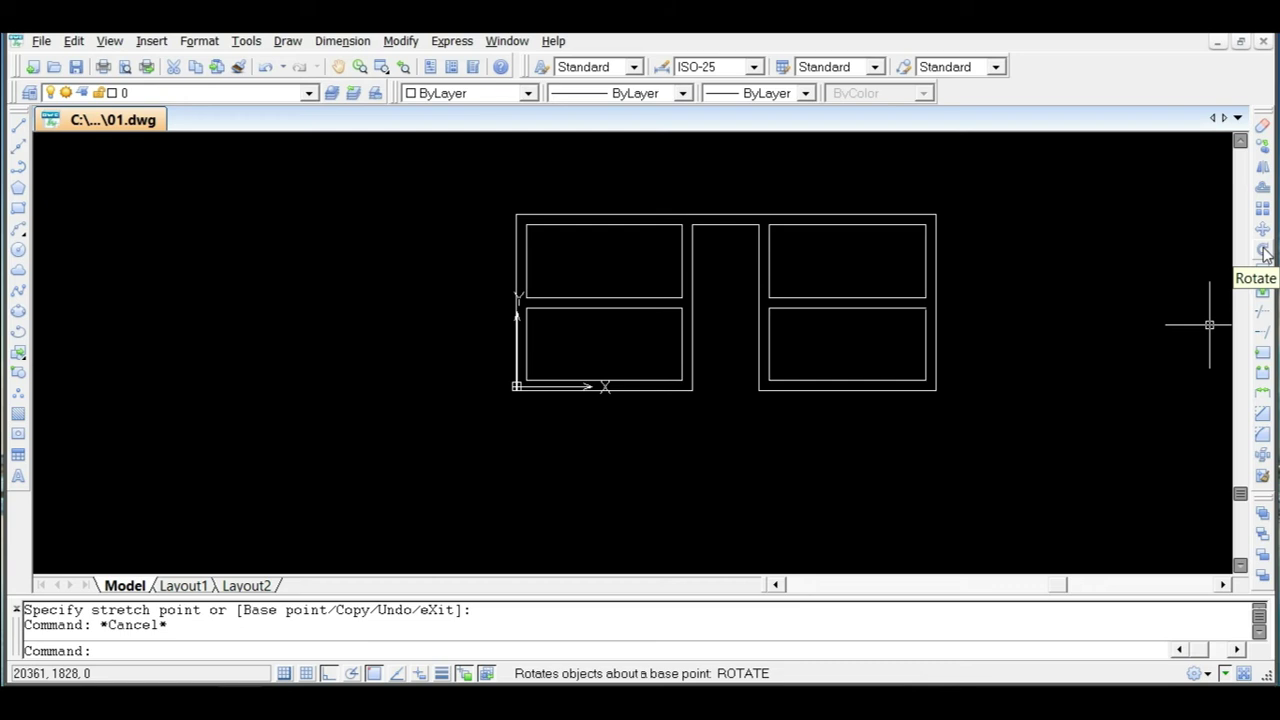
{"action": "scroll", "coordinate": [780, 300], "scroll_direction": "down", "scroll_amount": 3}
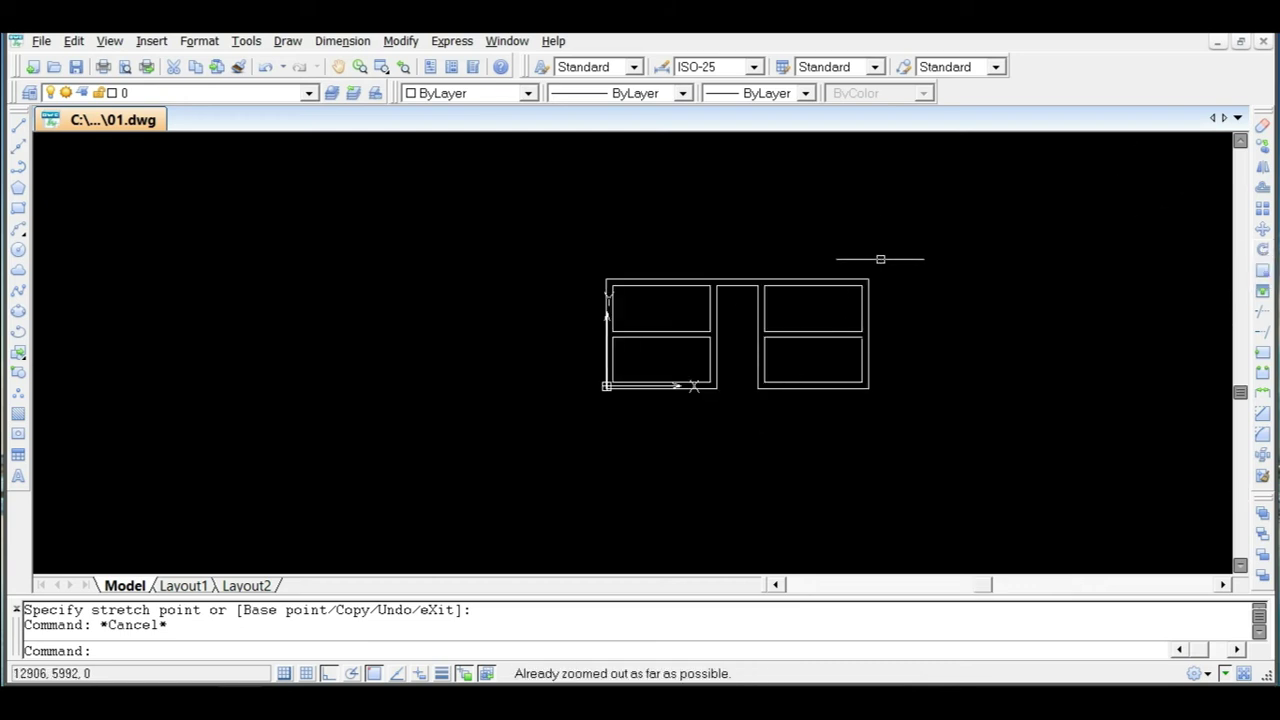
{"action": "left_click", "coordinate": [934, 243]}
{"action": "left_click", "coordinate": [516, 438]}
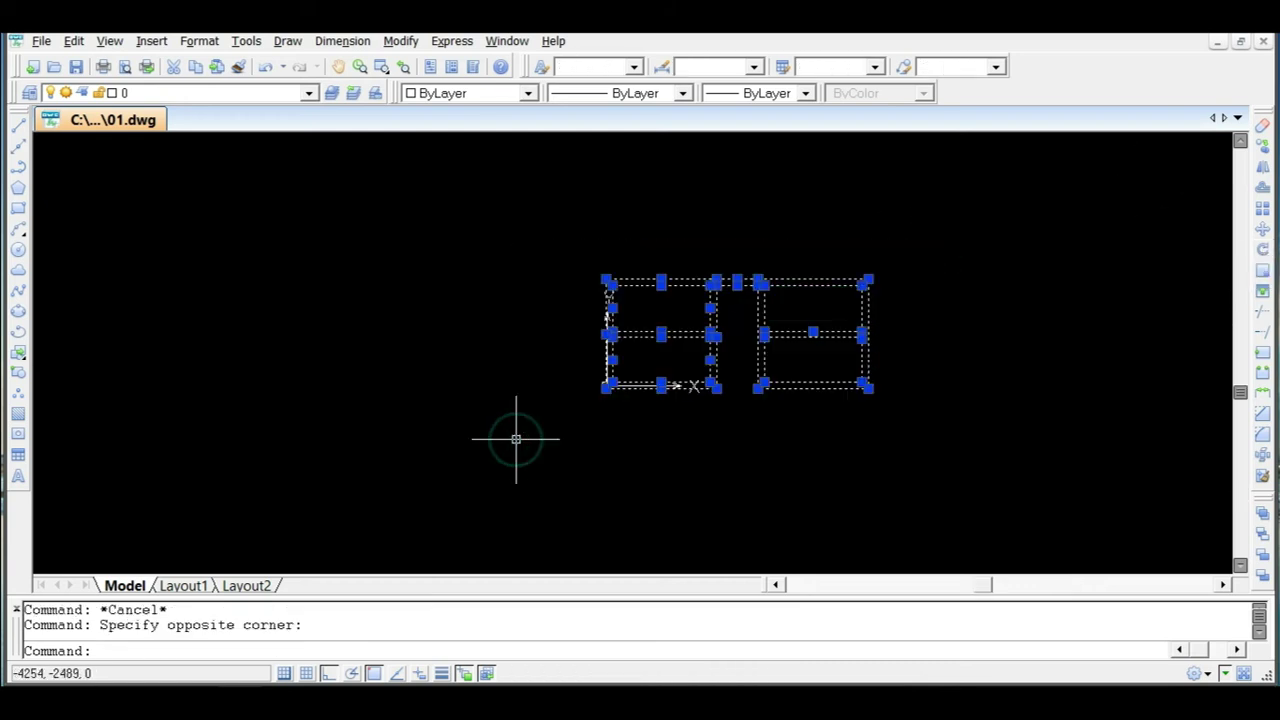
{"action": "left_click", "coordinate": [1262, 249]}
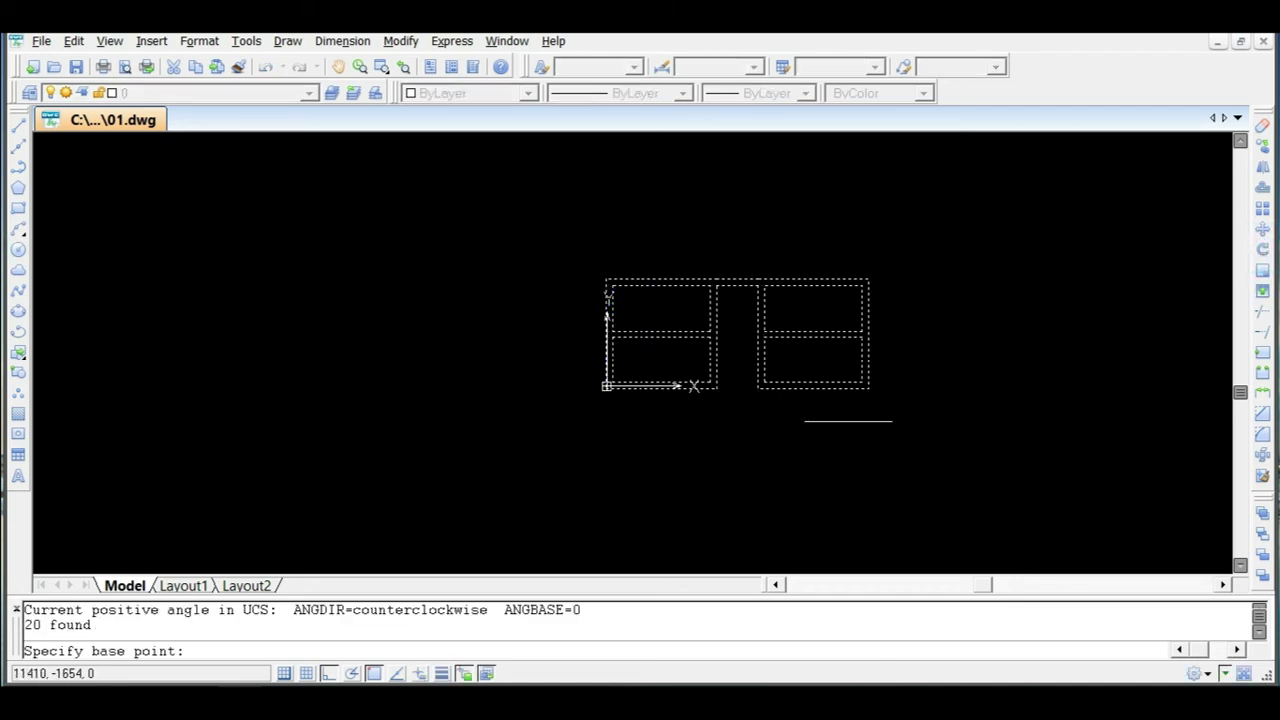
{"action": "left_click", "coordinate": [869, 389]}
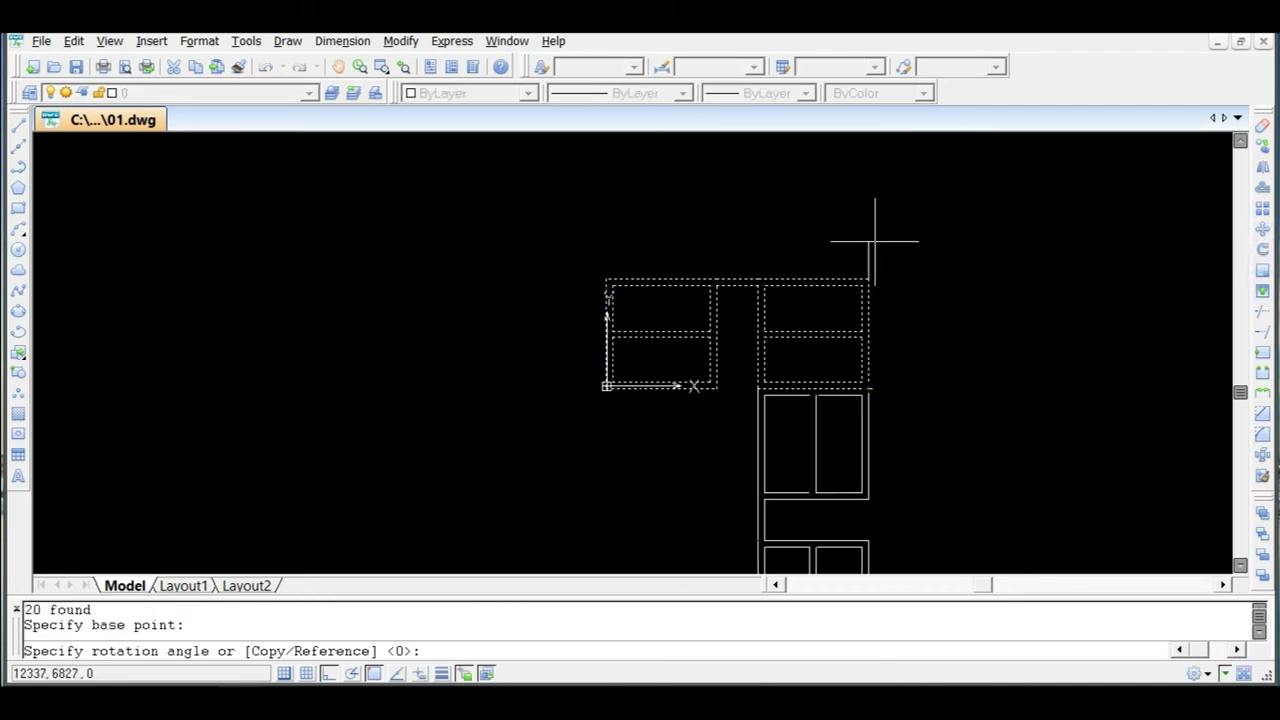
{"action": "scroll", "coordinate": [891, 329], "scroll_direction": "down", "scroll_amount": 1}
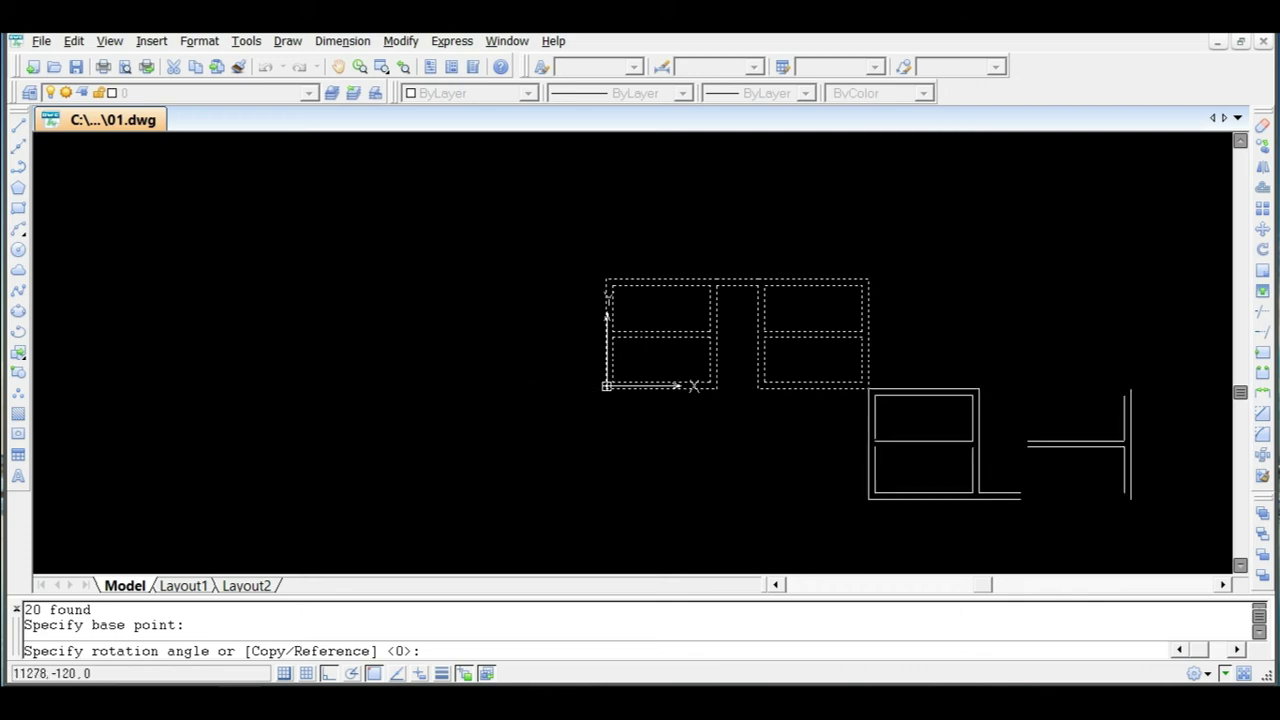
{"action": "left_click", "coordinate": [334, 674]}
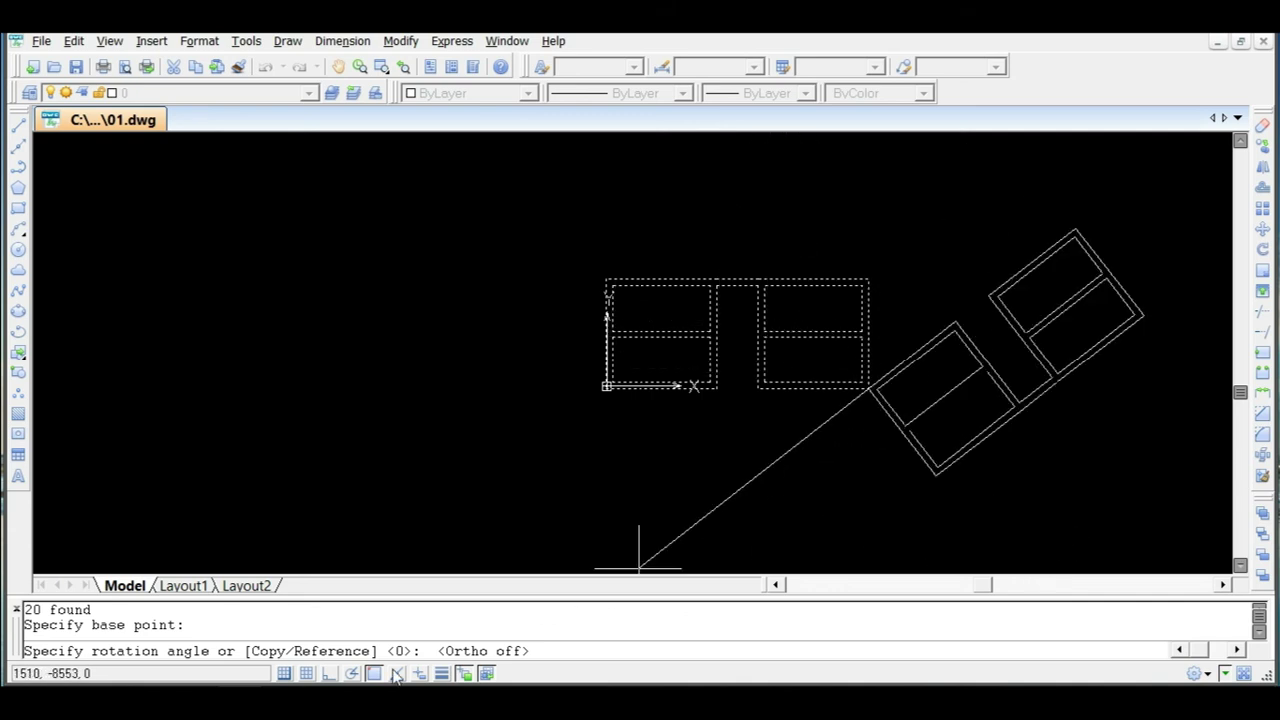
{"action": "left_click", "coordinate": [329, 673]}
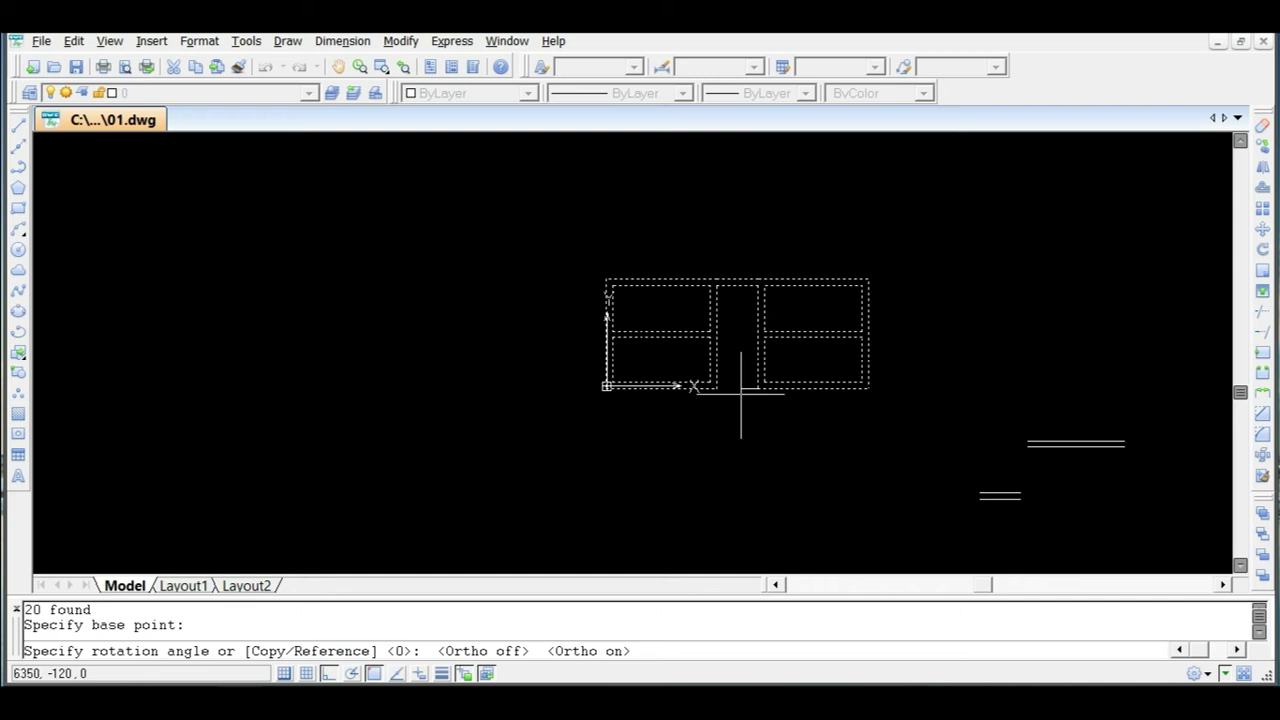
{"action": "left_click", "coordinate": [891, 287]}
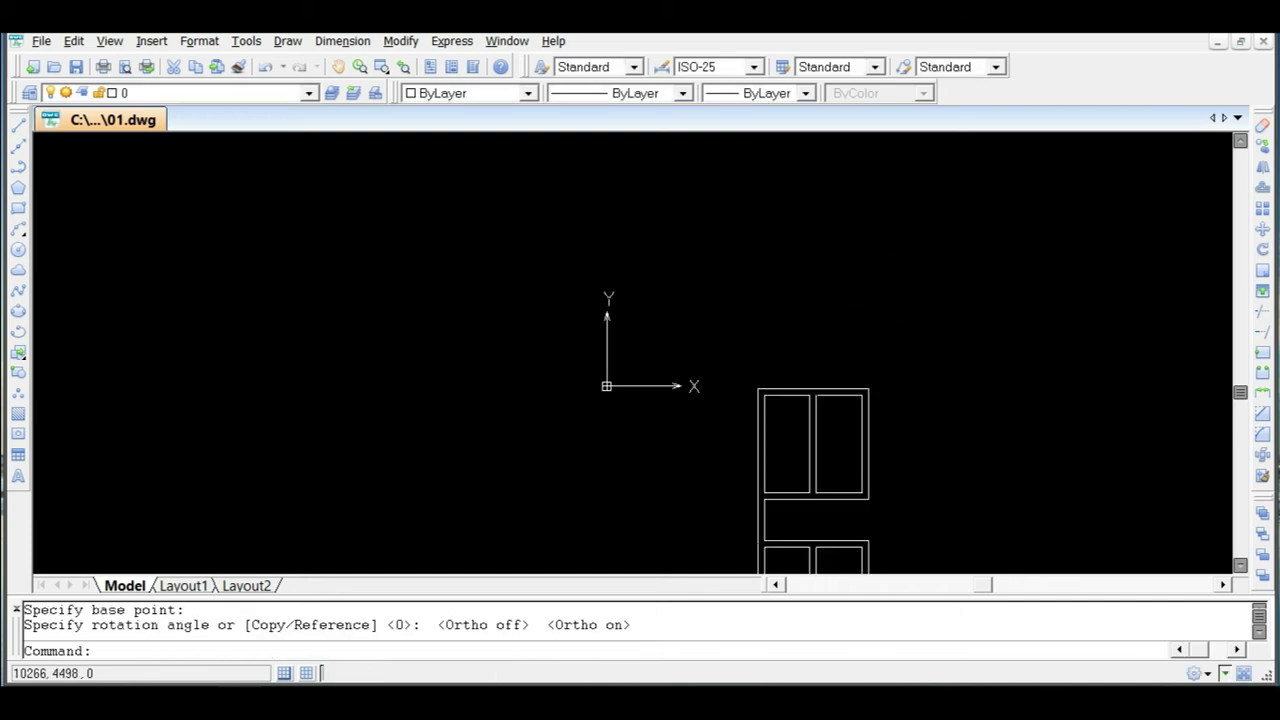
Zoom to the drawing extents and examine the rotated floor plan.
{"action": "scroll", "coordinate": [826, 368], "scroll_direction": "down", "scroll_amount": 2}
{"action": "type", "text": "z"}
{"action": "key", "text": "Return"}
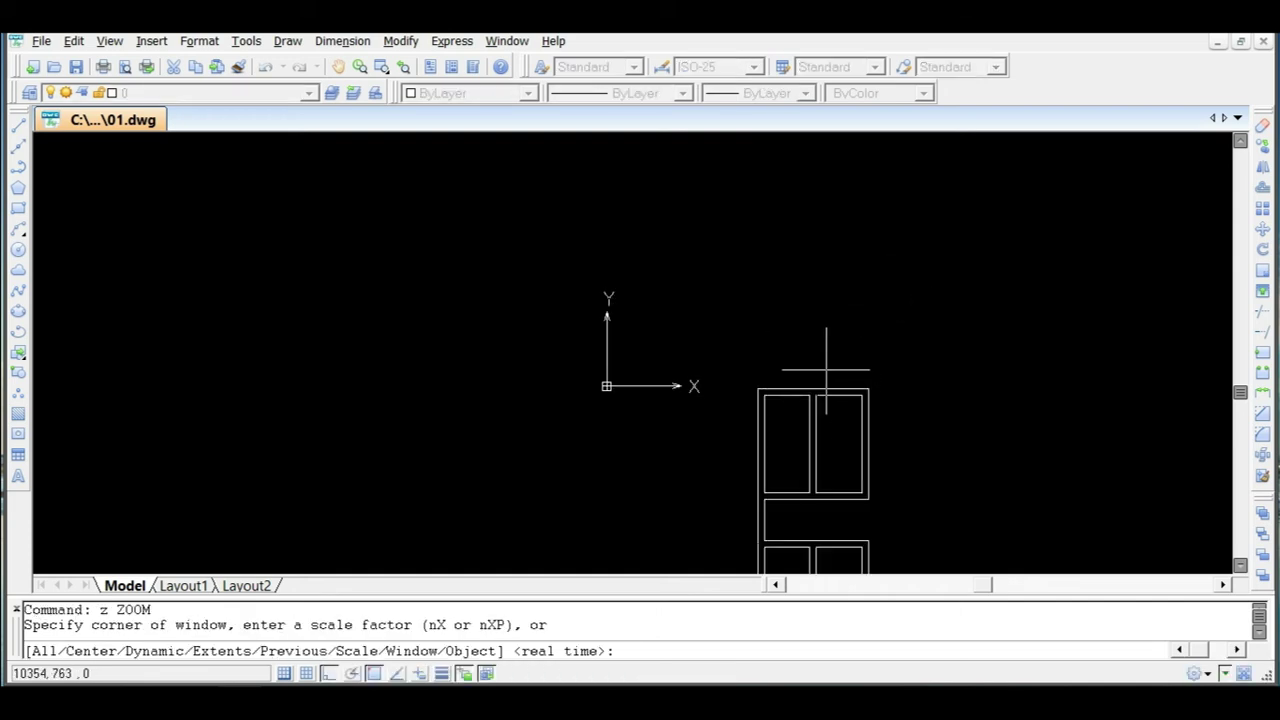
{"action": "type", "text": "e"}
{"action": "key", "text": "Return"}
{"action": "scroll", "coordinate": [820, 368], "scroll_direction": "down", "scroll_amount": 4}
{"action": "scroll", "coordinate": [764, 354], "scroll_direction": "up", "scroll_amount": 1}
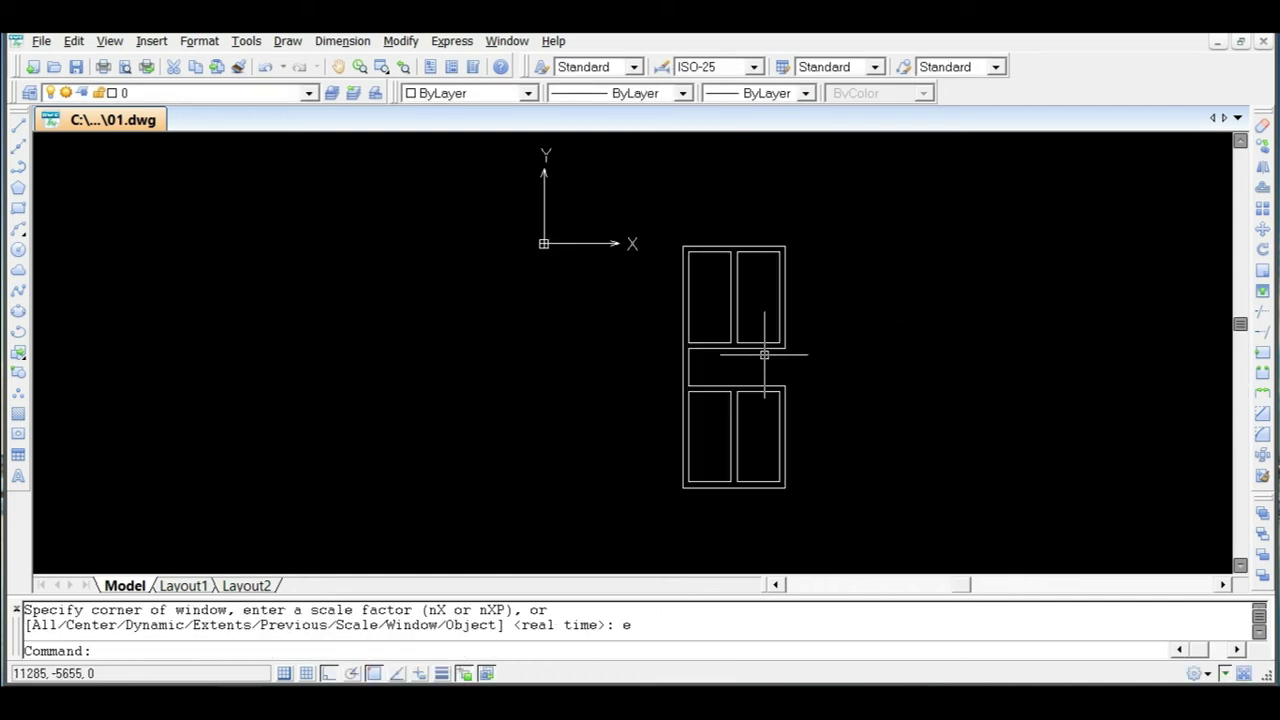
{"action": "scroll", "coordinate": [651, 334], "scroll_direction": "up", "scroll_amount": 2}
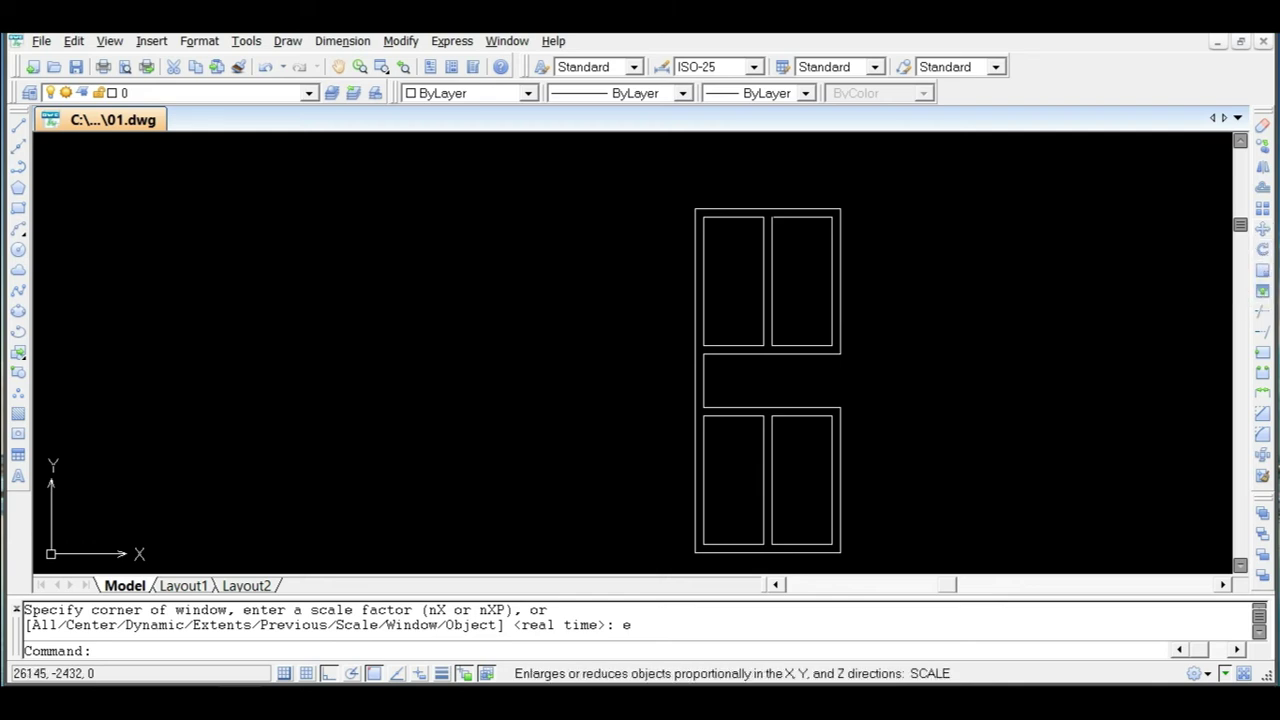
Mirror the whole floor plan about a vertical line just to its right, keeping the source objects.
{"action": "scroll", "coordinate": [1026, 262], "scroll_direction": "down", "scroll_amount": 5}
{"action": "scroll", "coordinate": [900, 277], "scroll_direction": "up", "scroll_amount": 5}
{"action": "scroll", "coordinate": [898, 304], "scroll_direction": "down", "scroll_amount": 2}
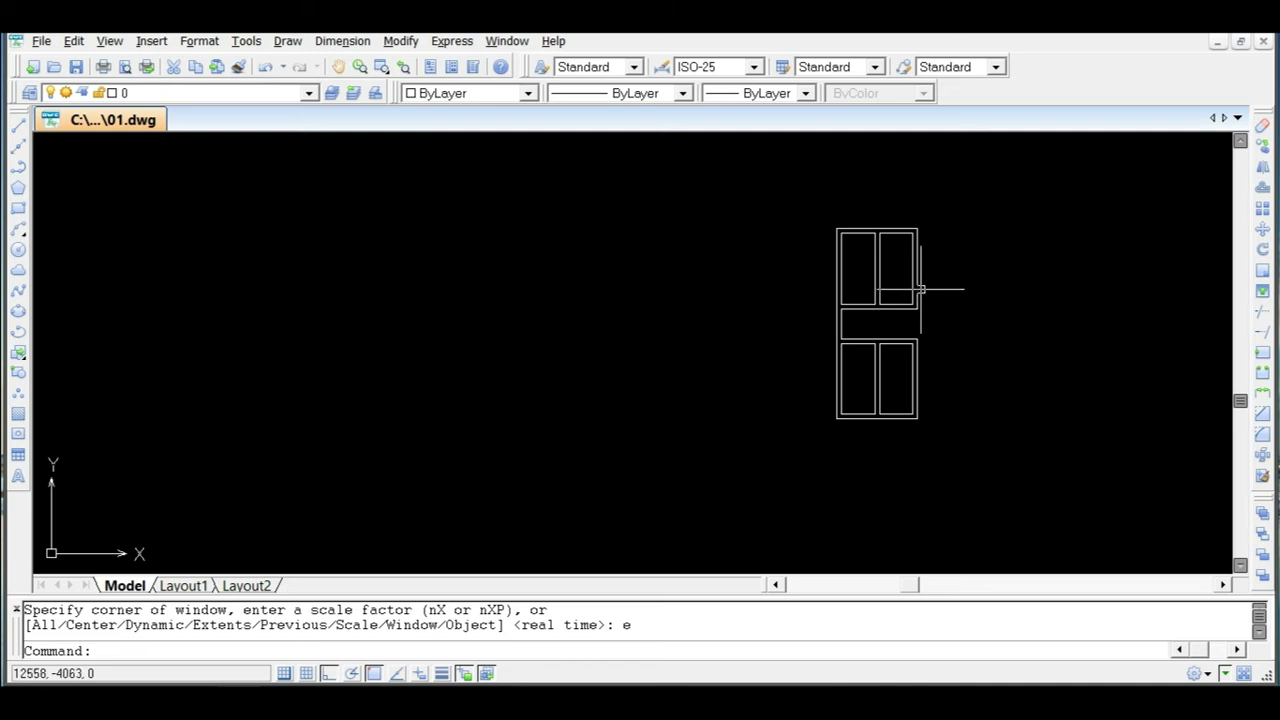
{"action": "left_click", "coordinate": [935, 206]}
{"action": "left_click", "coordinate": [755, 448]}
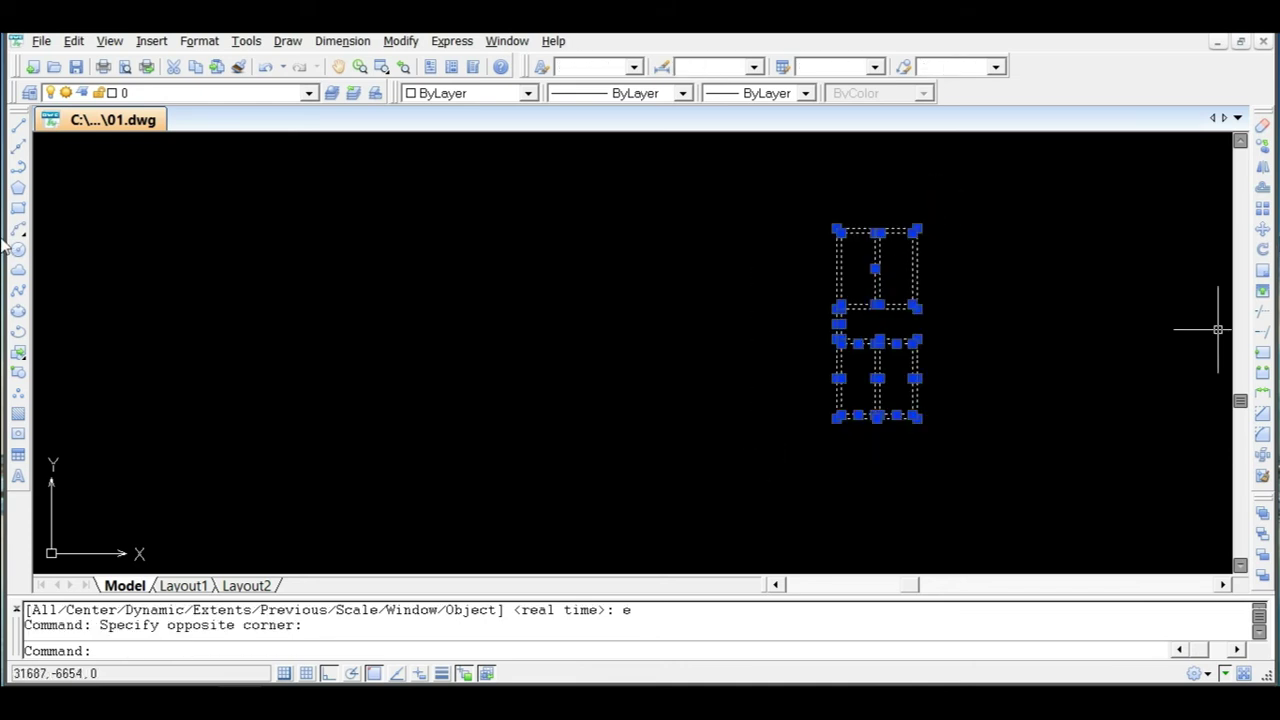
{"action": "left_click", "coordinate": [1263, 167]}
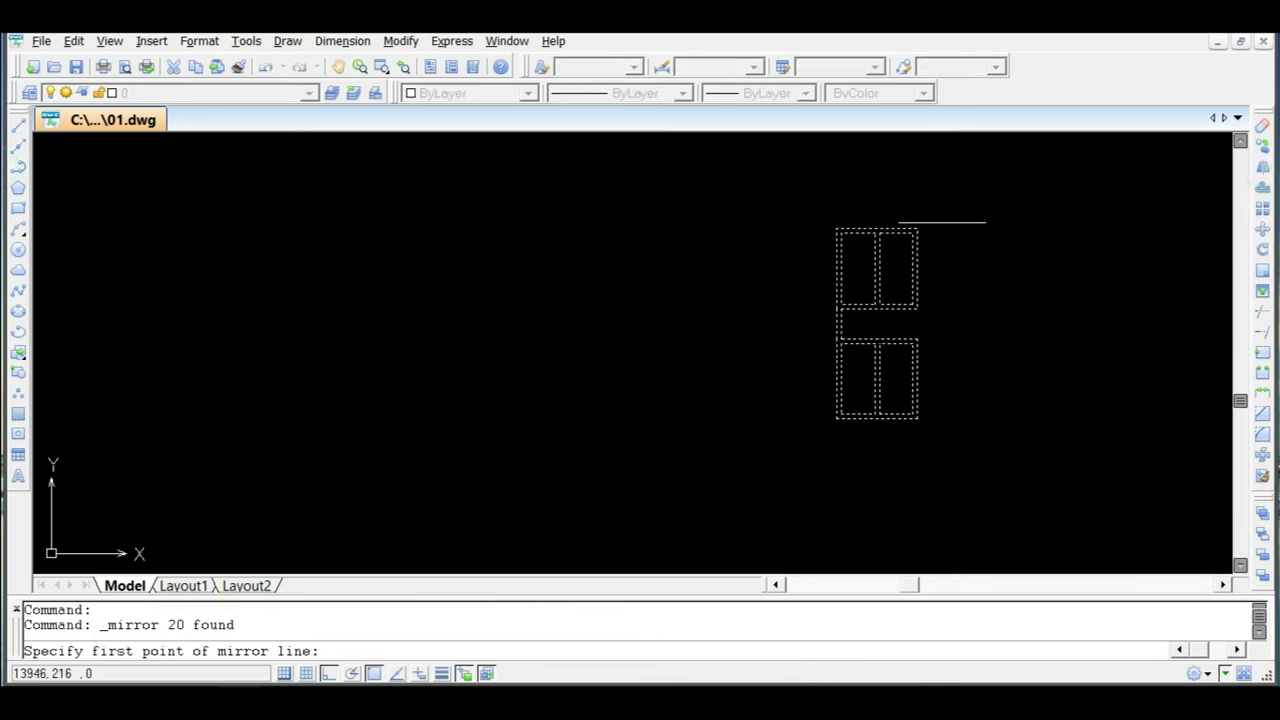
{"action": "left_click", "coordinate": [933, 205]}
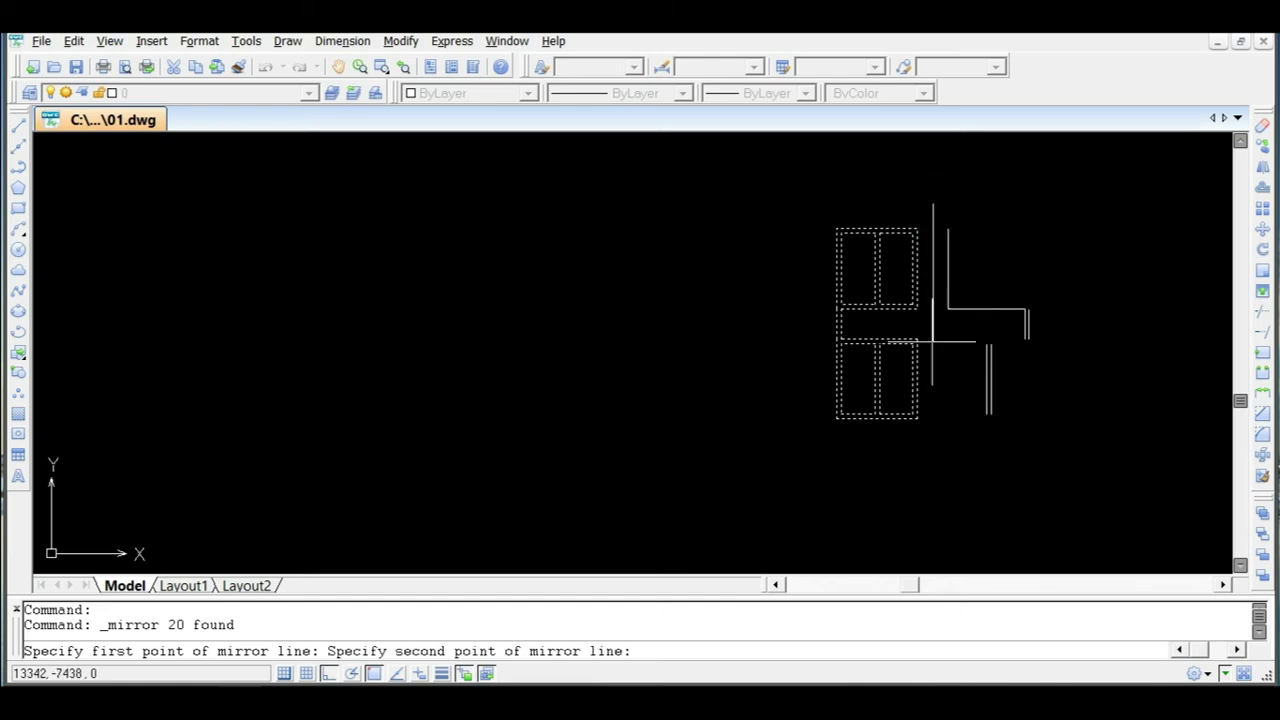
{"action": "left_click", "coordinate": [941, 489]}
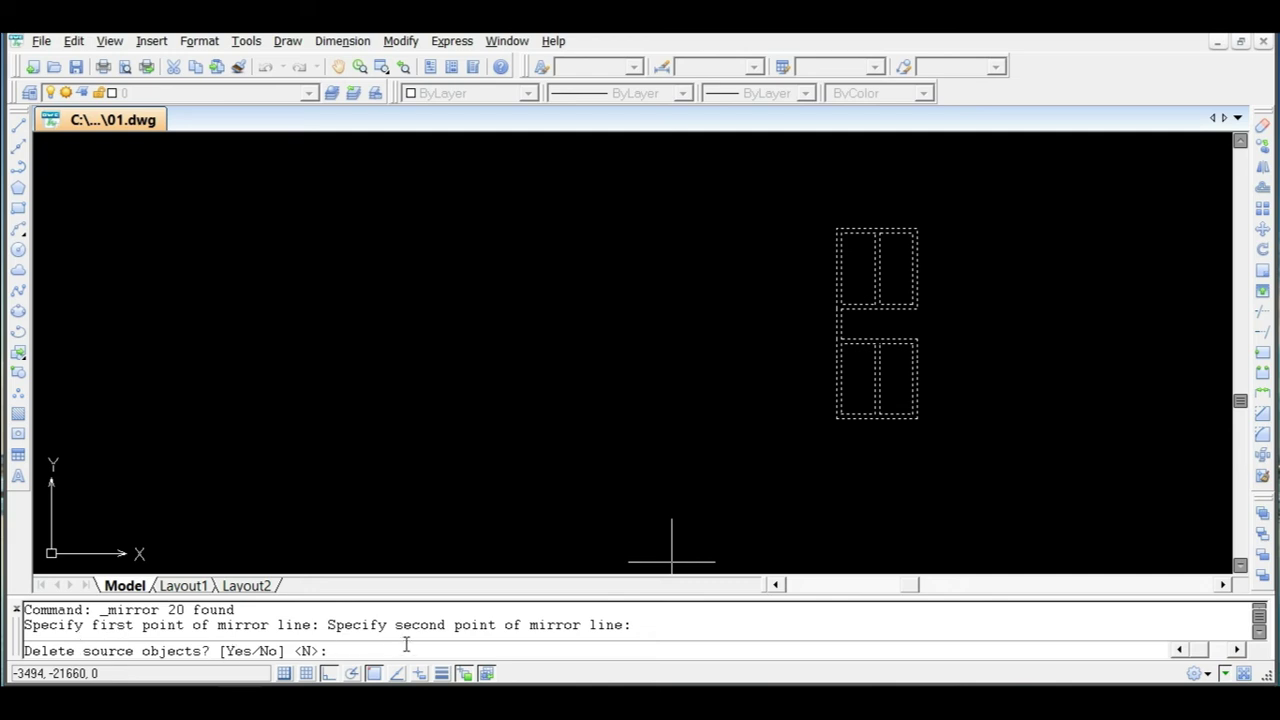
{"action": "key", "text": "Return"}
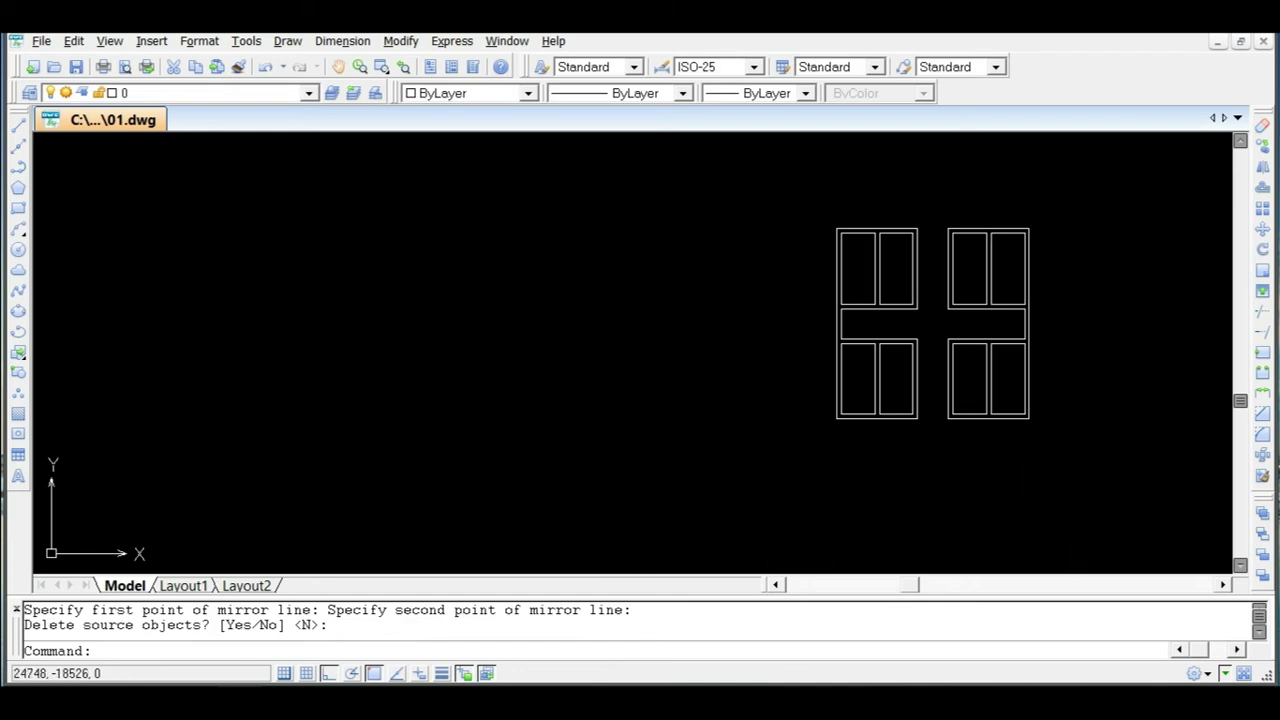
{"action": "scroll", "coordinate": [923, 317], "scroll_direction": "down", "scroll_amount": 2}
{"action": "scroll", "coordinate": [991, 287], "scroll_direction": "up", "scroll_amount": 3}
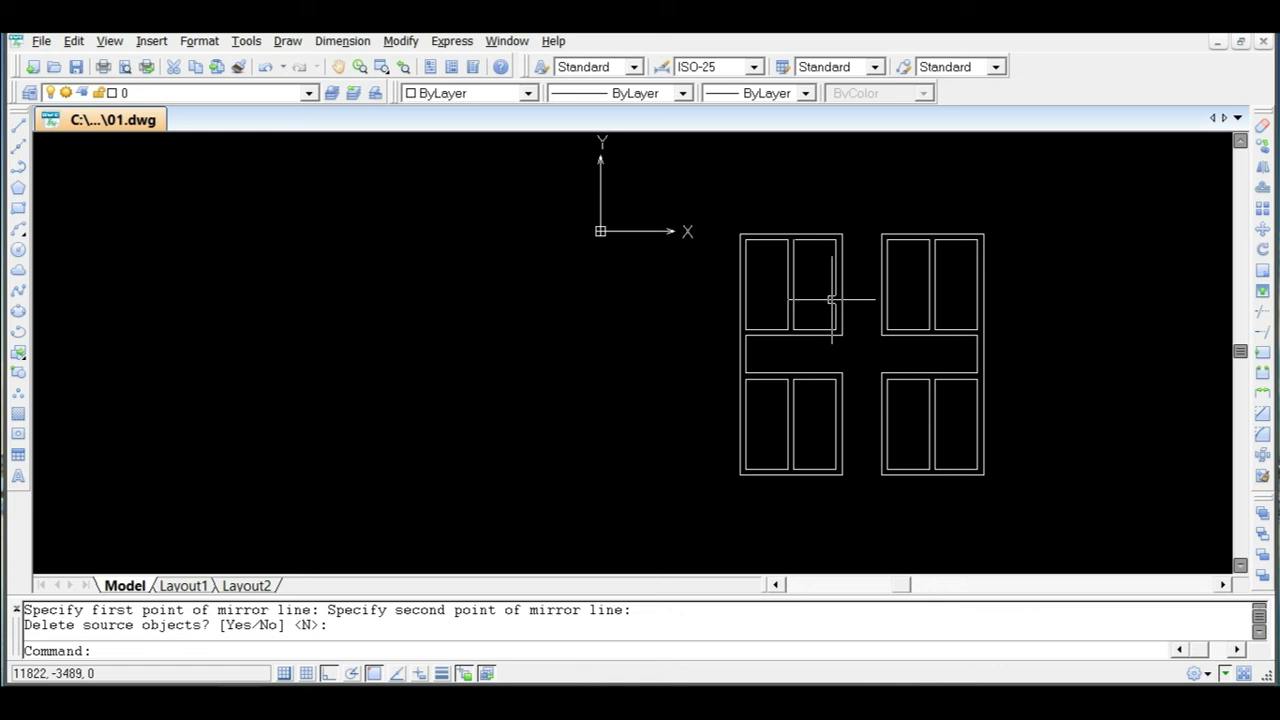
{"action": "scroll", "coordinate": [831, 299], "scroll_direction": "down", "scroll_amount": 2}
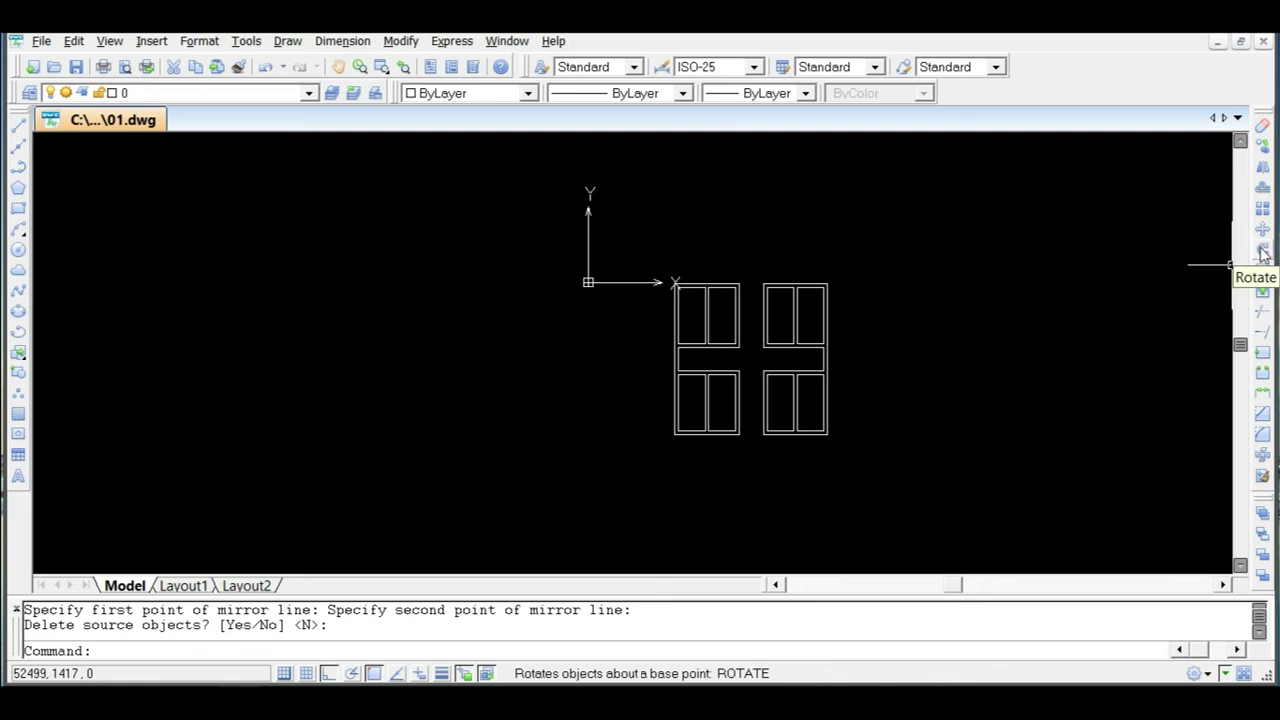
{"action": "scroll", "coordinate": [910, 318], "scroll_direction": "up", "scroll_amount": 1}
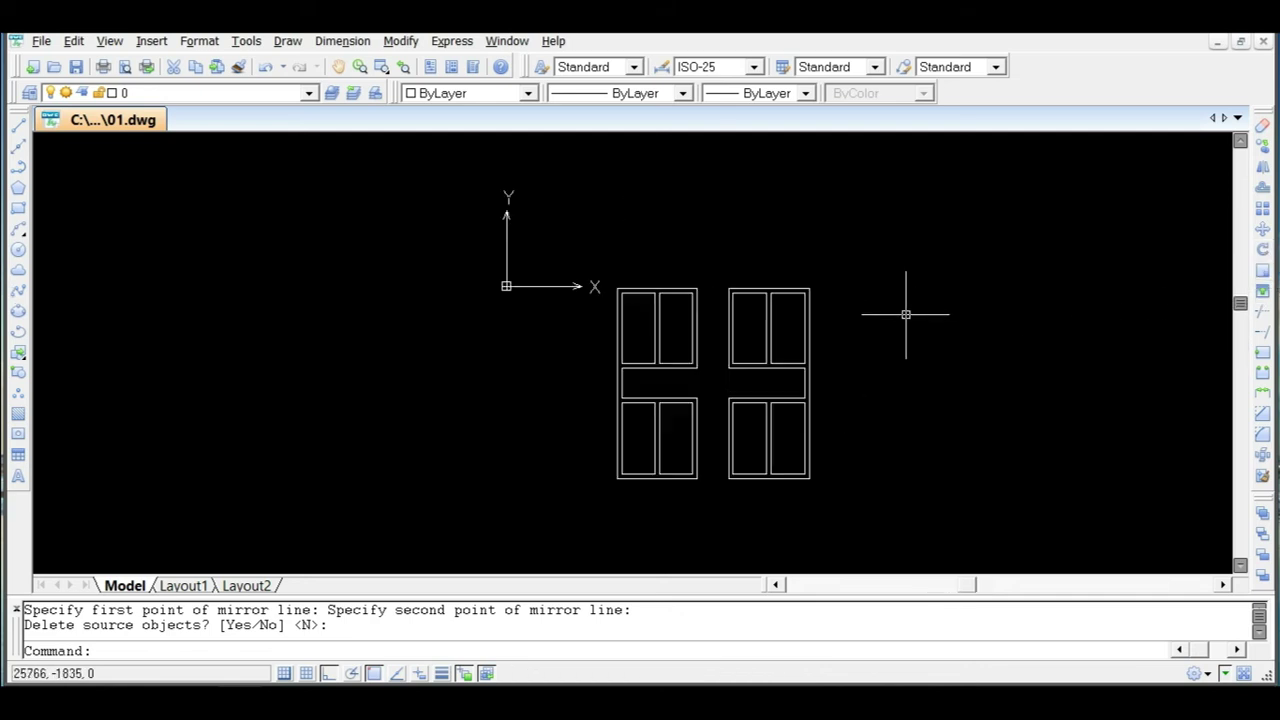
Scale the whole floor plan by a factor of 2 about its lower-left outer corner.
{"action": "left_click", "coordinate": [906, 256]}
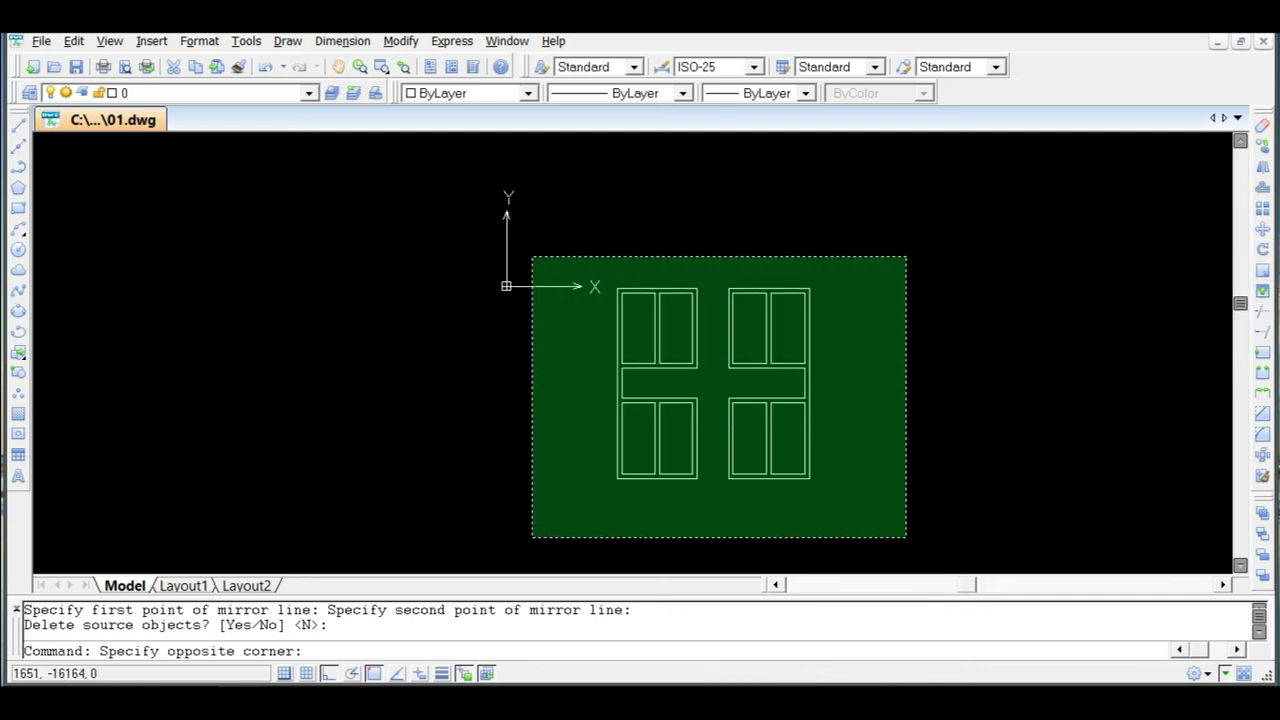
{"action": "left_click", "coordinate": [531, 534]}
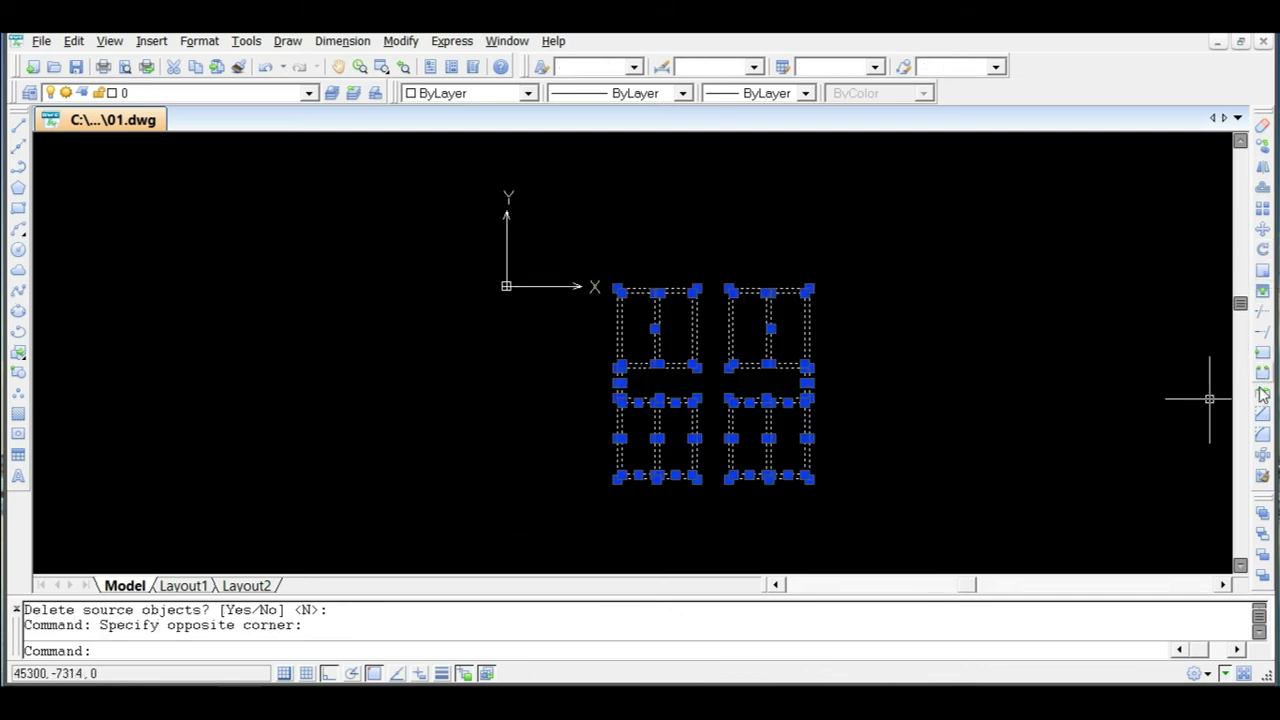
{"action": "left_click", "coordinate": [1264, 272]}
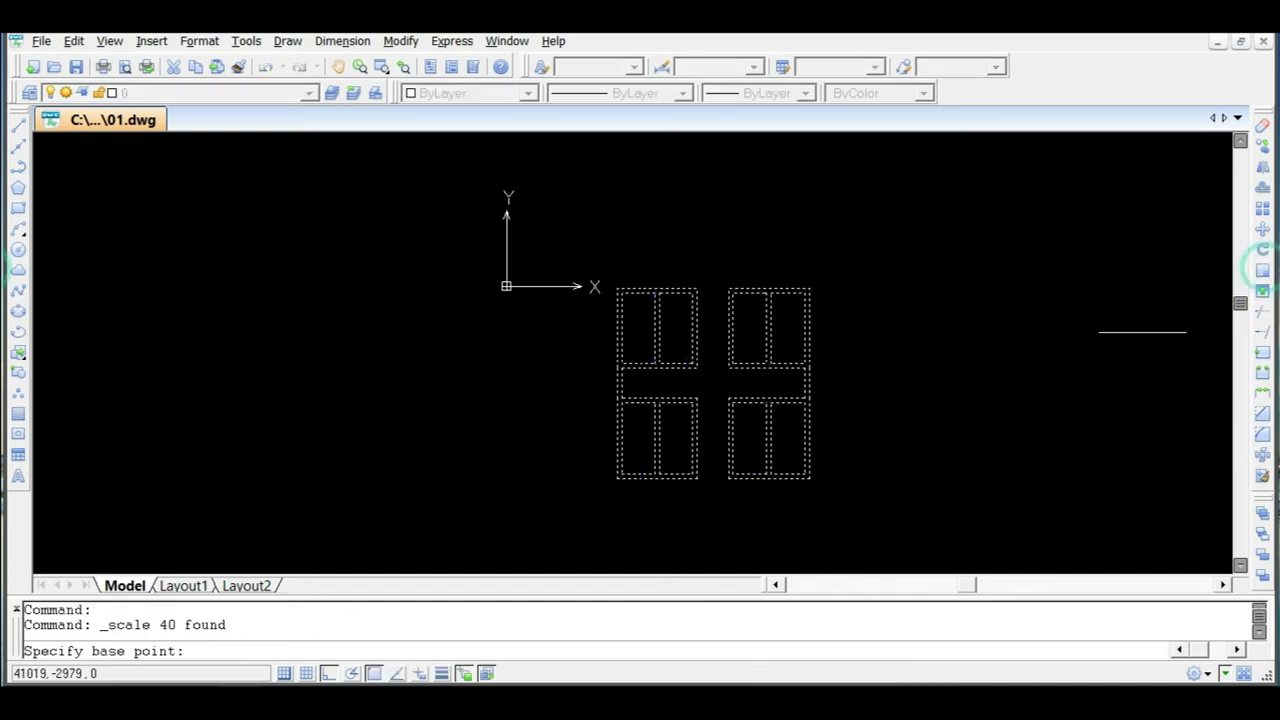
{"action": "left_click", "coordinate": [617, 480]}
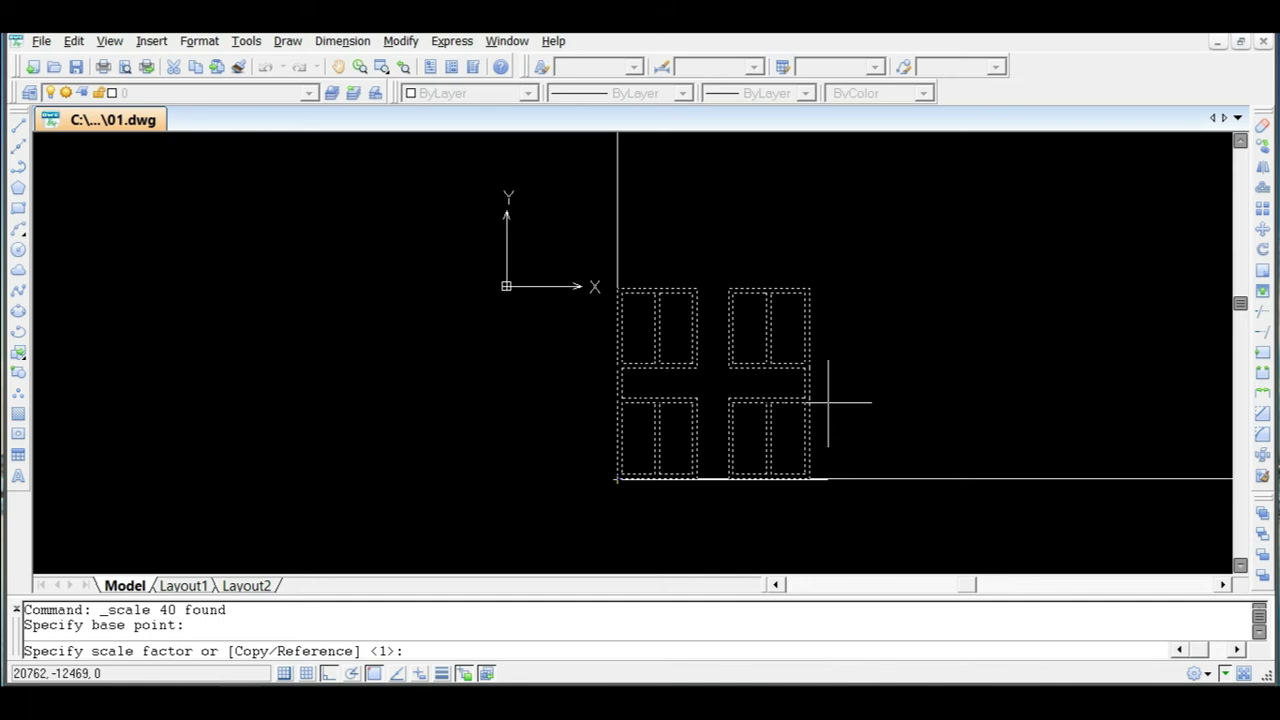
{"action": "key", "text": "Return"}
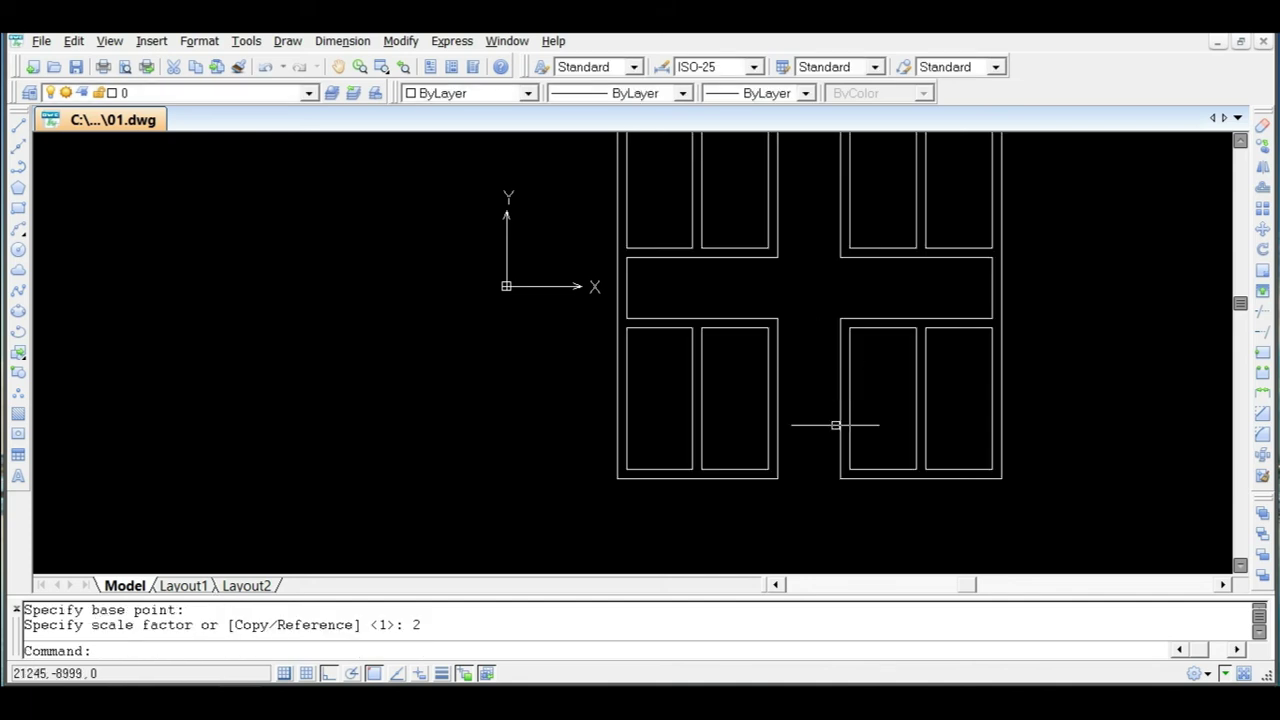
{"action": "scroll", "coordinate": [835, 470], "scroll_direction": "down", "scroll_amount": 3}
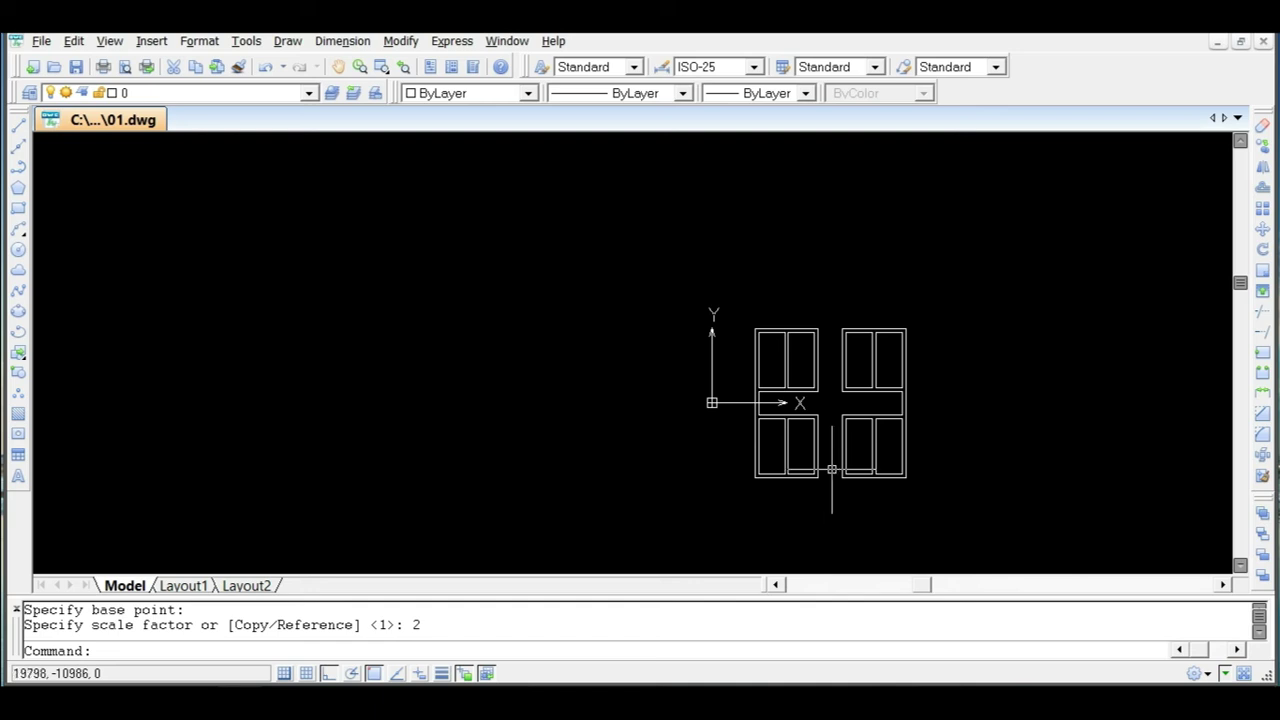
{"action": "left_click", "coordinate": [985, 293]}
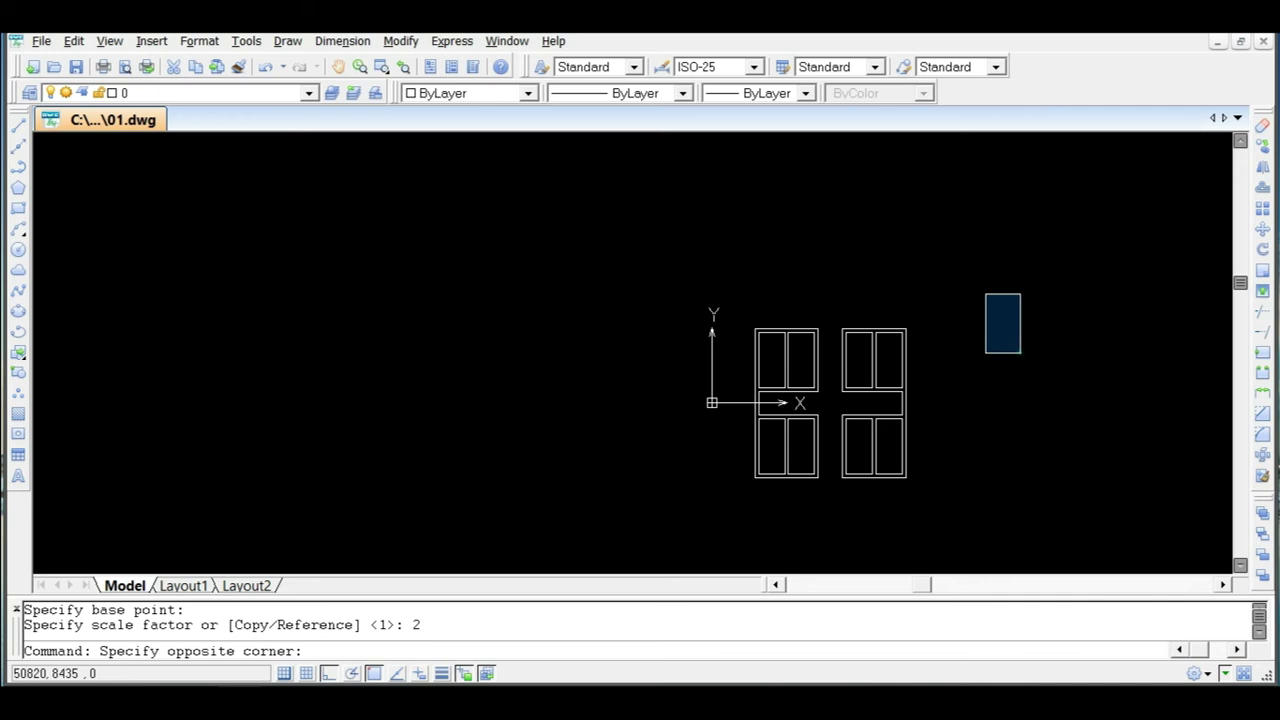
{"action": "left_click", "coordinate": [1021, 353]}
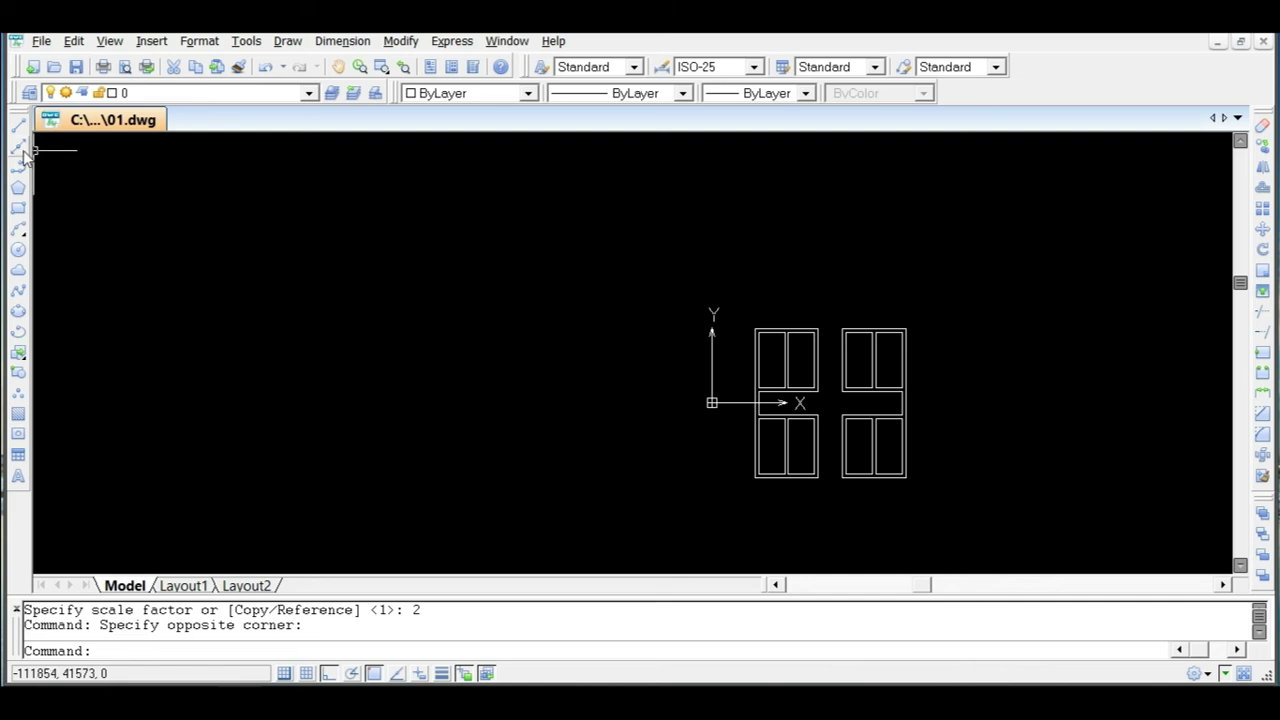
{"action": "scroll", "coordinate": [680, 420], "scroll_direction": "down", "scroll_amount": 2}
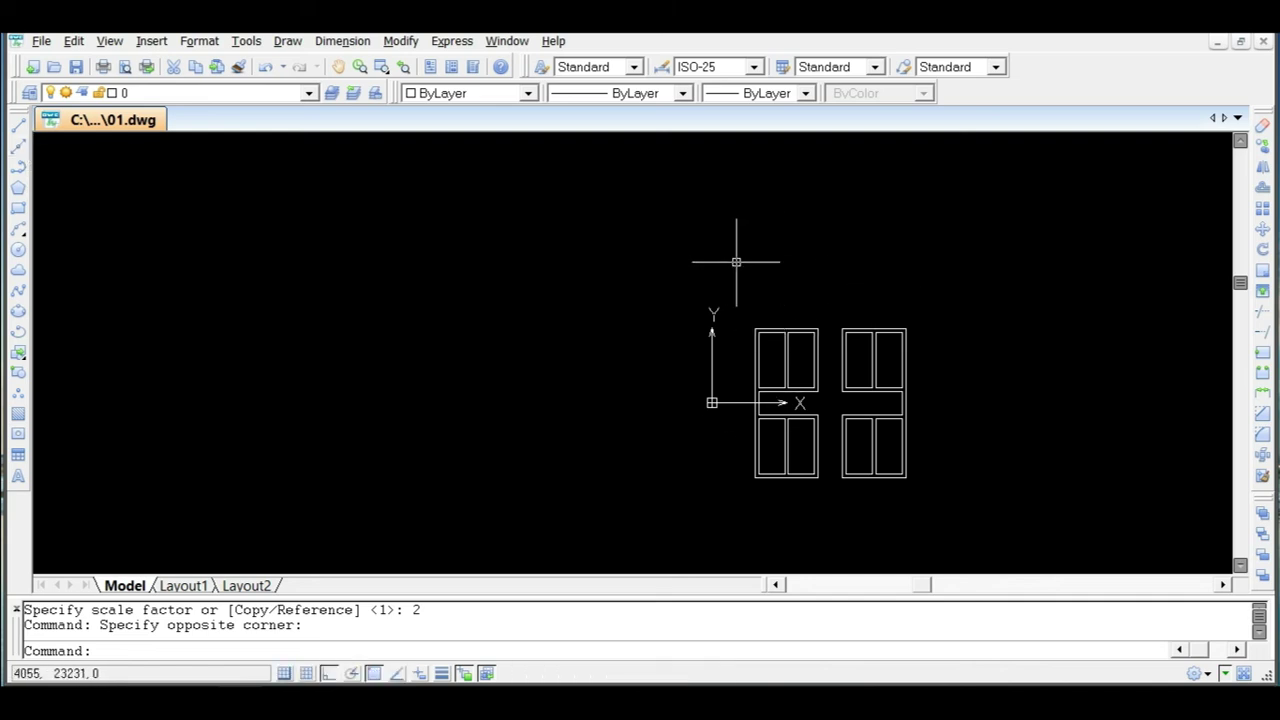
Draw one horizontal construction line a short distance above the floor plan.
{"action": "left_click", "coordinate": [19, 148]}
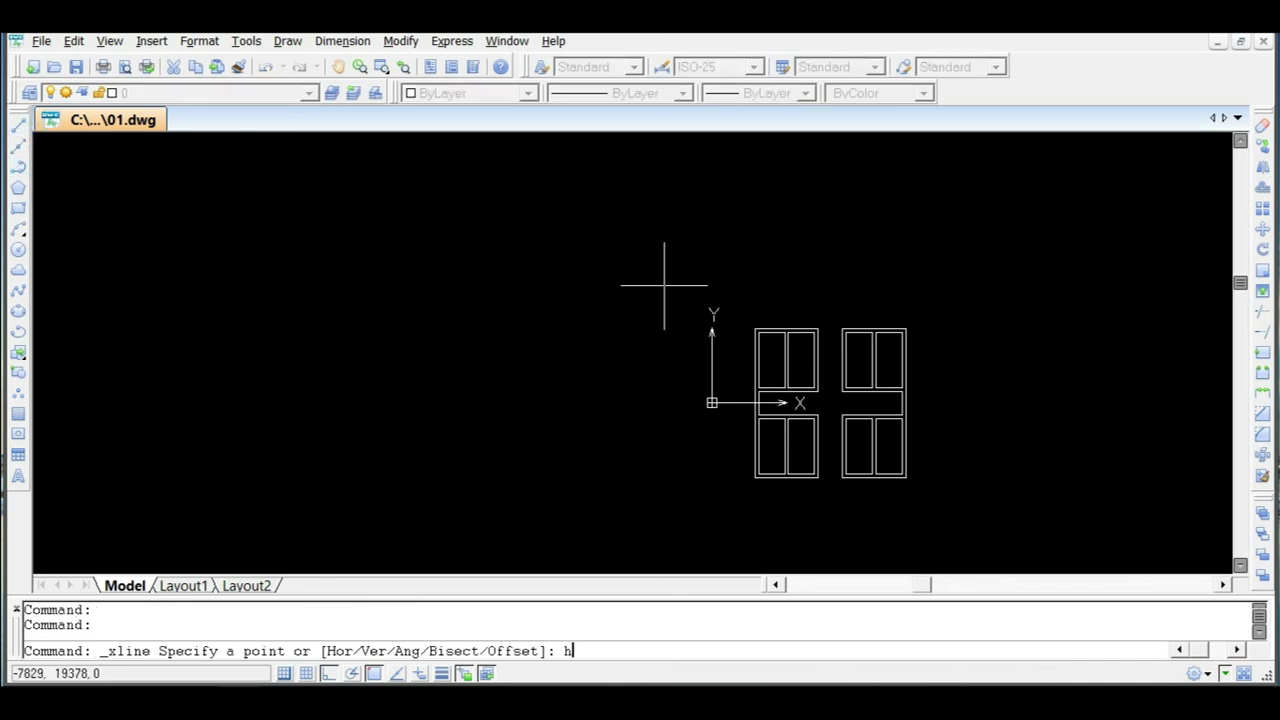
{"action": "key", "text": "Return"}
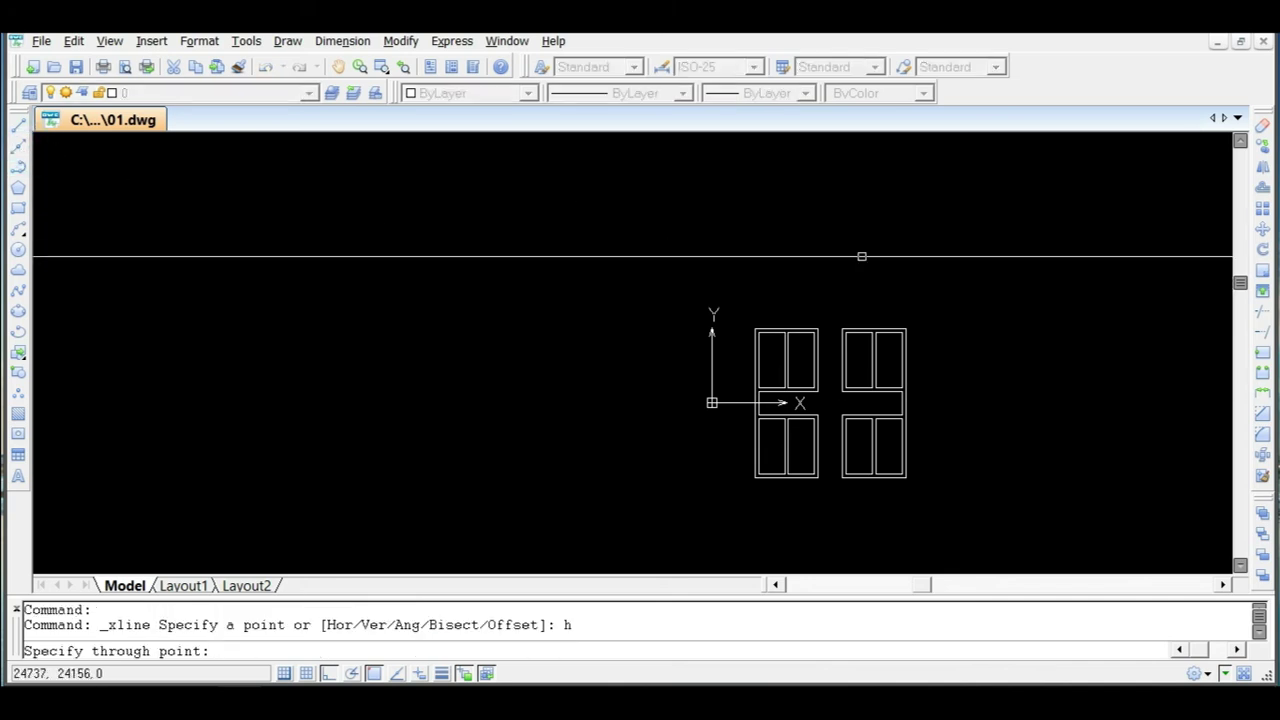
{"action": "left_click", "coordinate": [766, 289]}
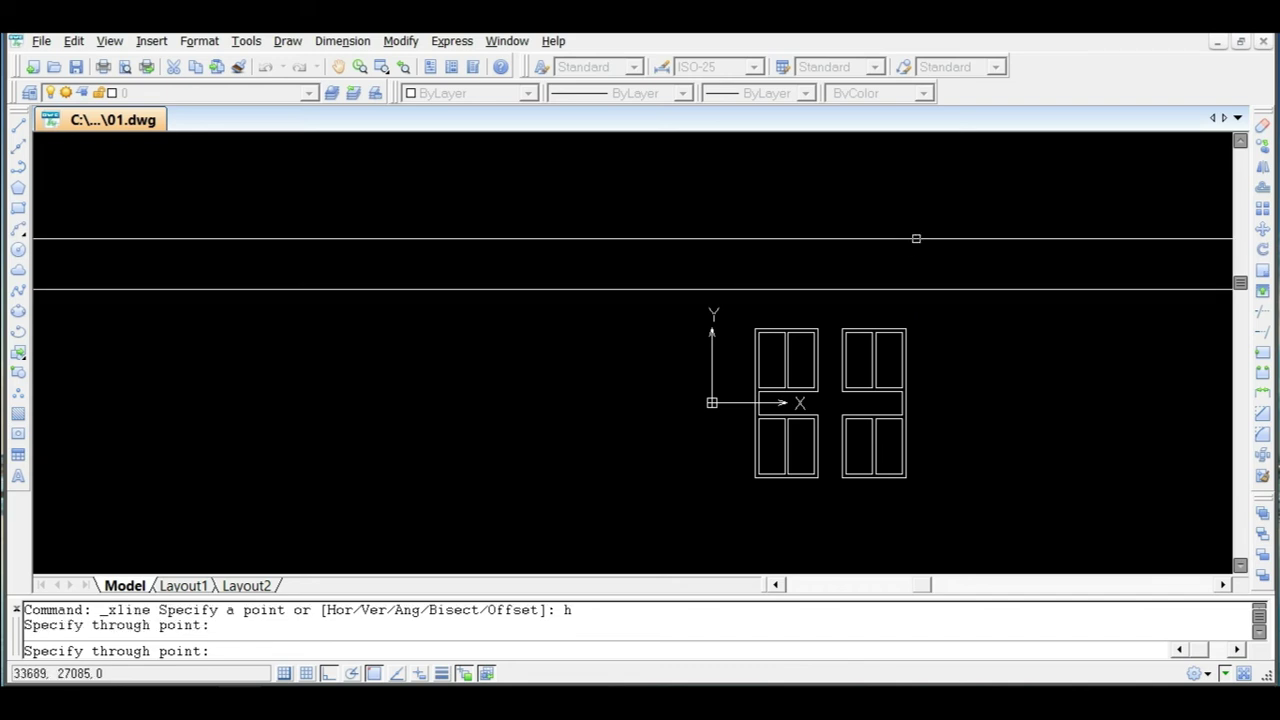
{"action": "key", "text": "Escape"}
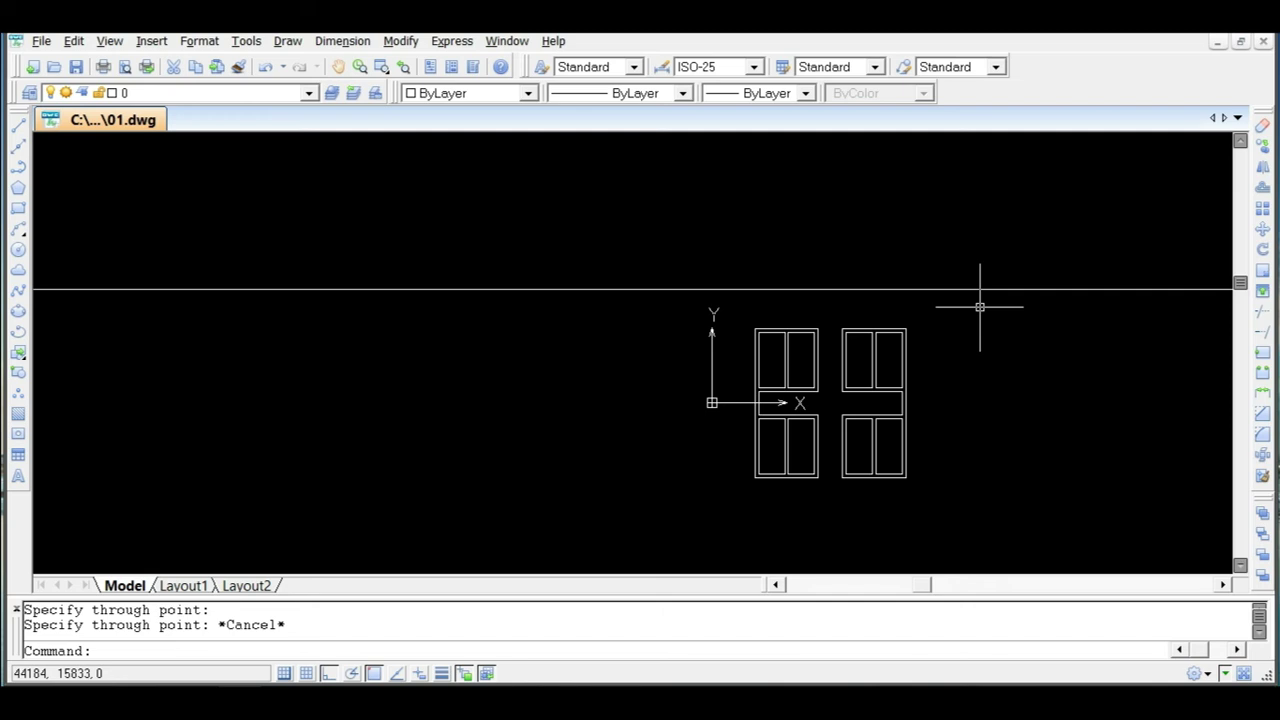
Offset the horizontal construction line upward by 600.
{"action": "type", "text": "o"}
{"action": "key", "text": "Return"}
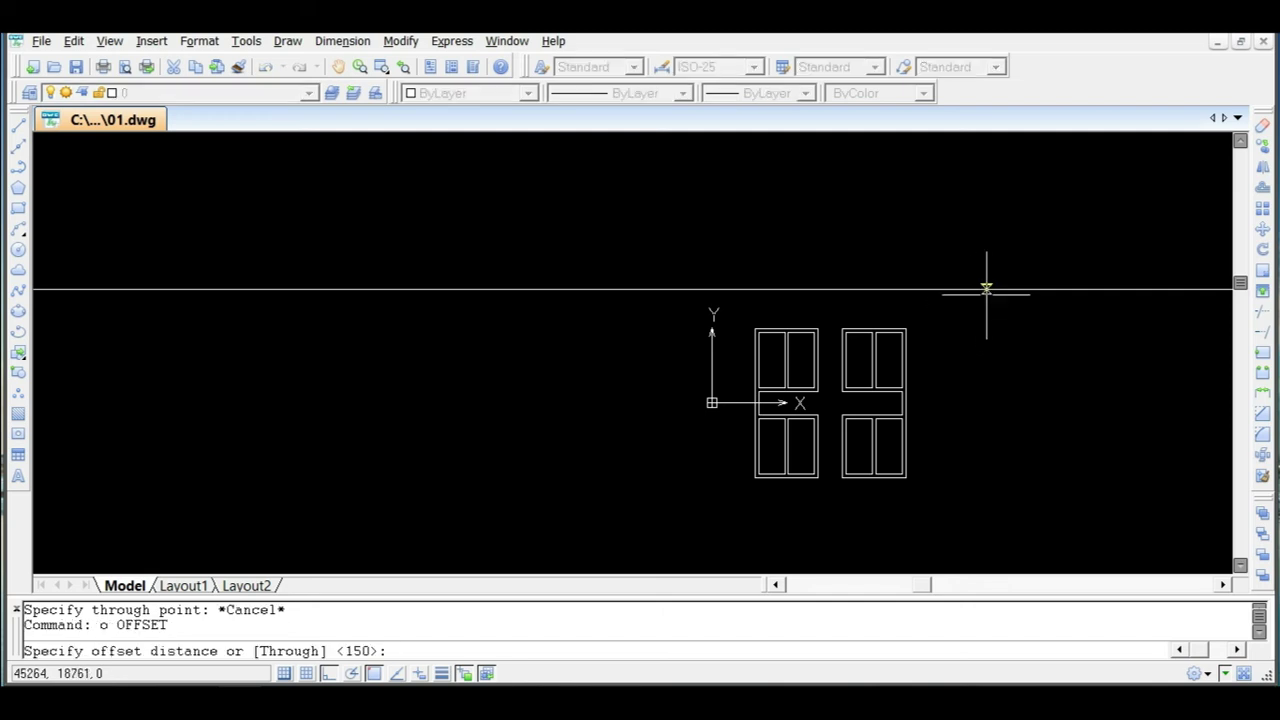
{"action": "scroll", "coordinate": [837, 299], "scroll_direction": "down", "scroll_amount": 1}
{"action": "scroll", "coordinate": [889, 306], "scroll_direction": "up", "scroll_amount": 2}
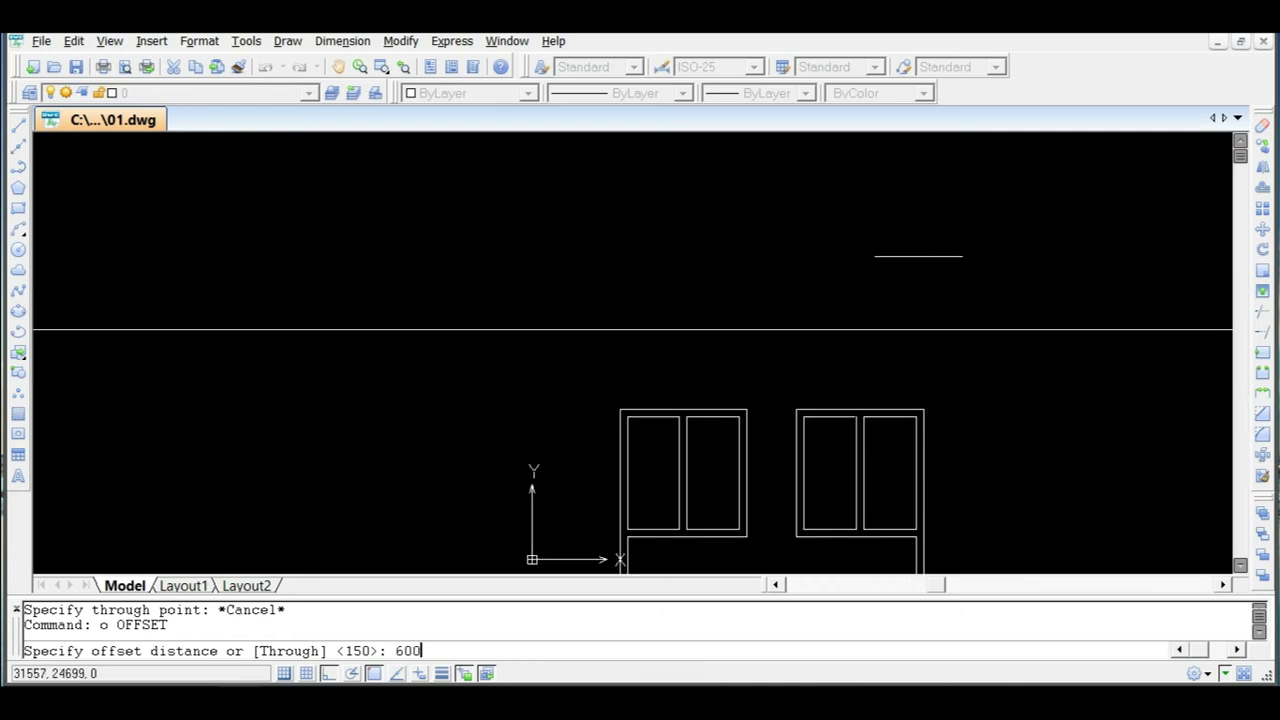
{"action": "key", "text": "Return"}
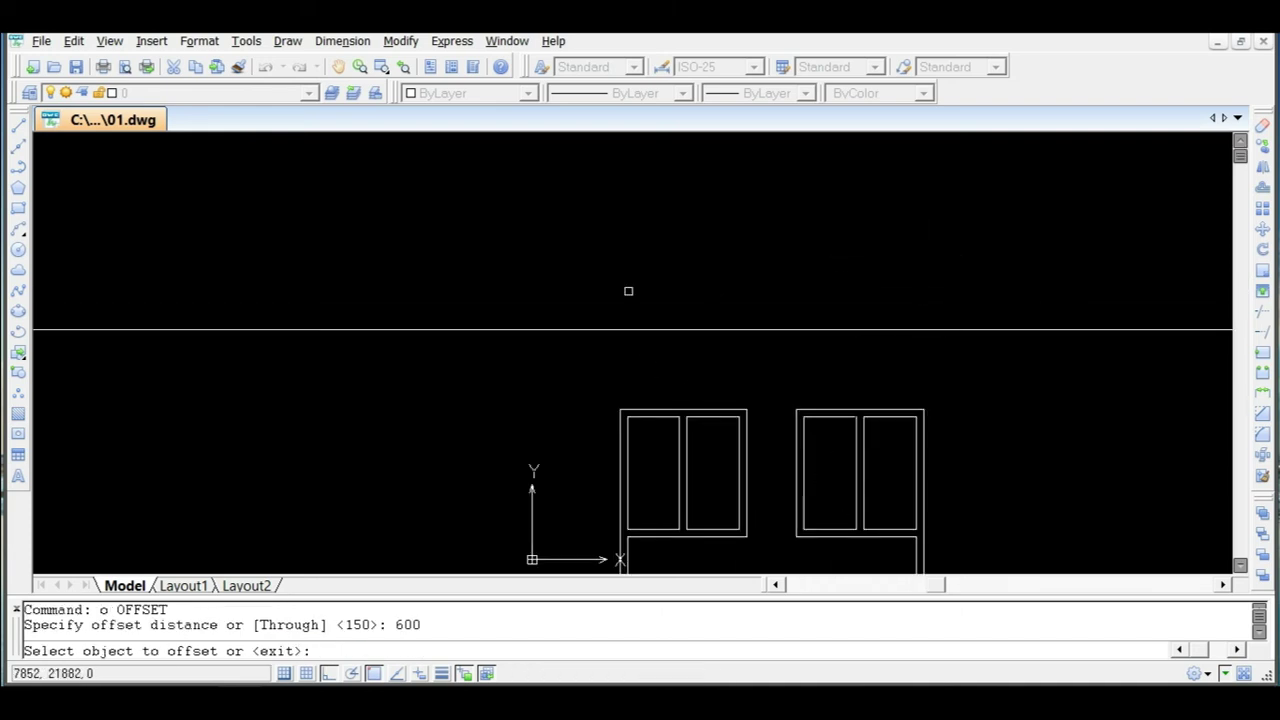
{"action": "left_click", "coordinate": [628, 327]}
{"action": "left_click", "coordinate": [621, 282]}
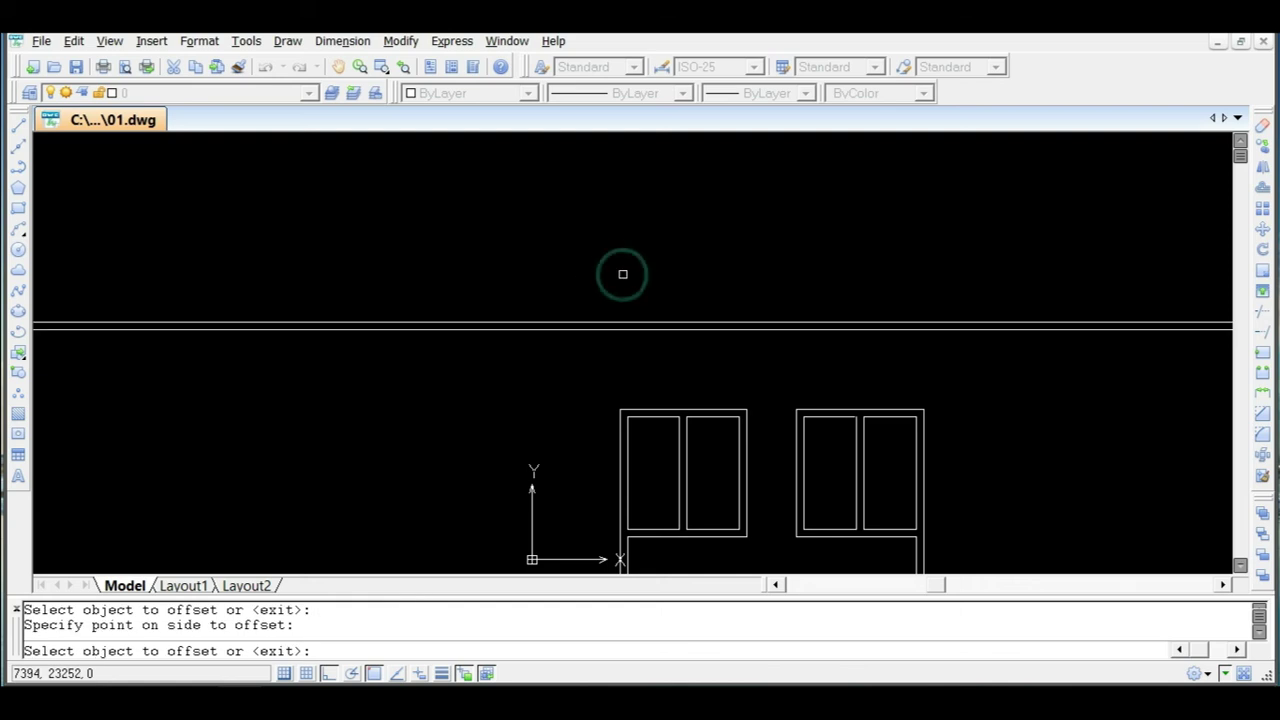
{"action": "scroll", "coordinate": [659, 303], "scroll_direction": "up", "scroll_amount": 1}
{"action": "scroll", "coordinate": [658, 305], "scroll_direction": "down", "scroll_amount": 1}
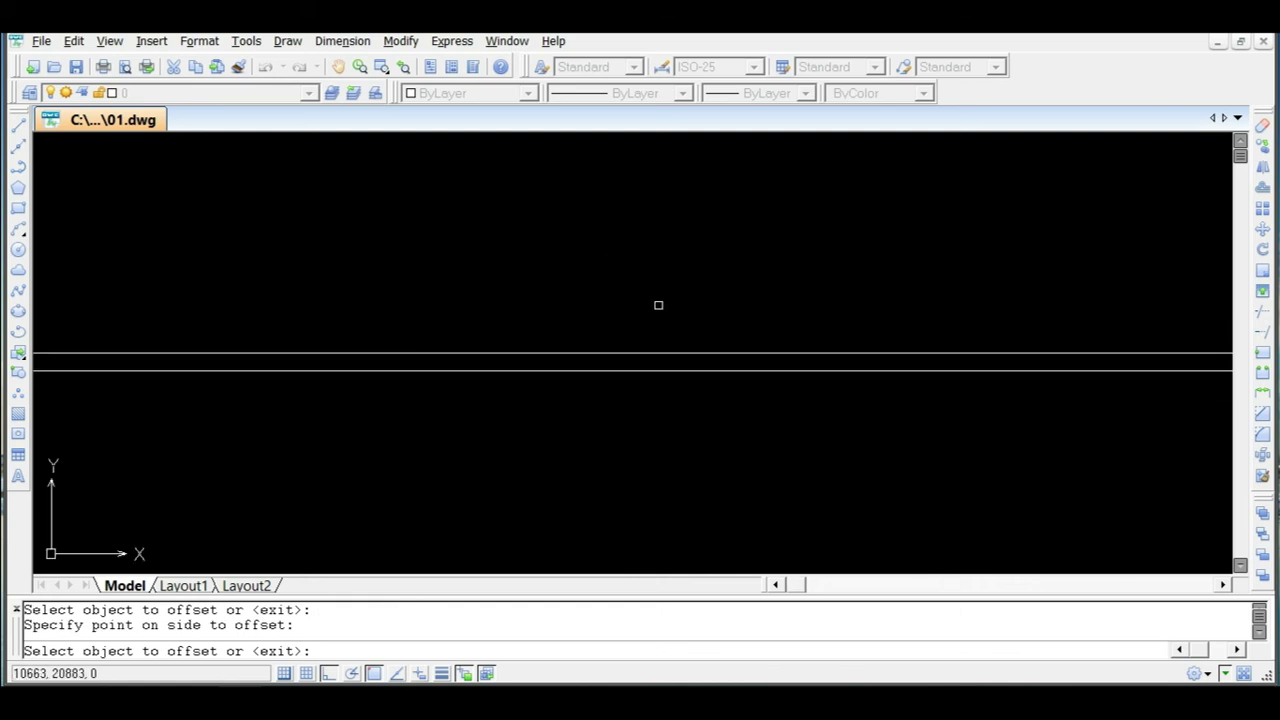
{"action": "key", "text": "Escape"}
Offset the upper of the two horizontal construction lines upward by 900.
{"action": "key", "text": "Return"}
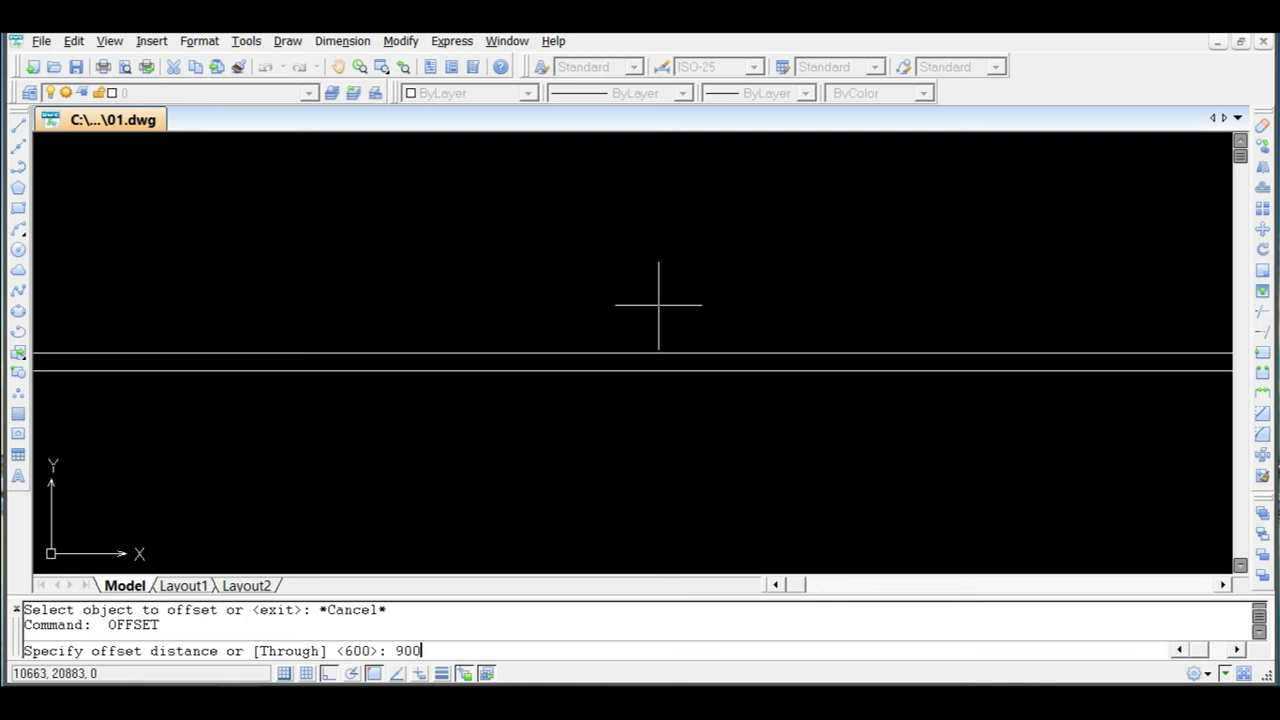
{"action": "key", "text": "Return"}
{"action": "left_click", "coordinate": [643, 352]}
{"action": "left_click", "coordinate": [627, 270]}
{"action": "key", "text": "Escape"}
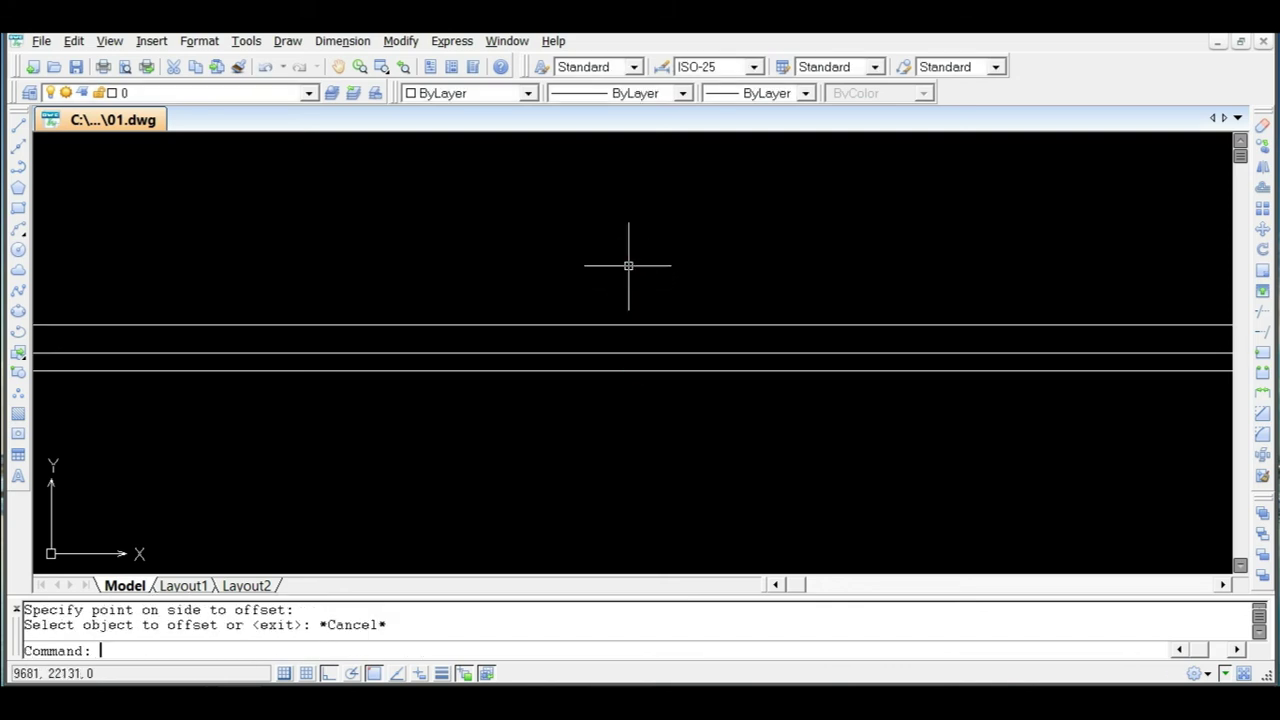
Offset the second construction line from the bottom upward by 2100.
{"action": "key", "text": "Return"}
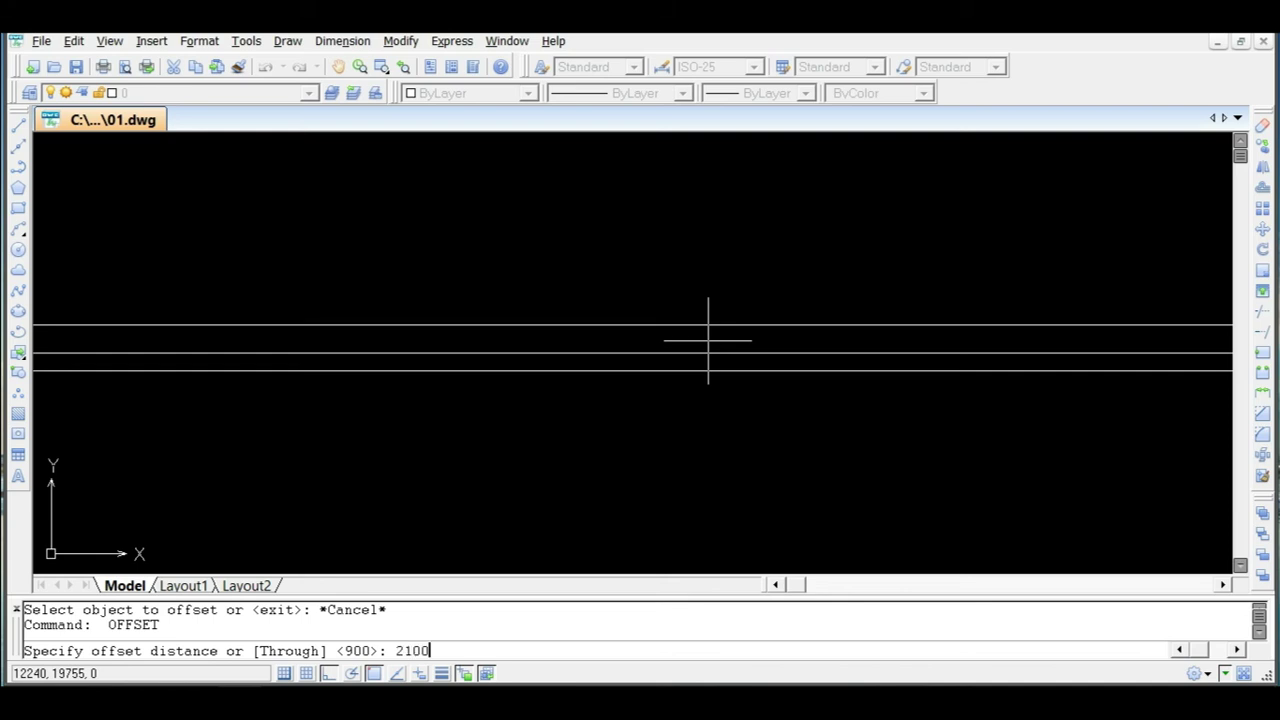
{"action": "key", "text": "Return"}
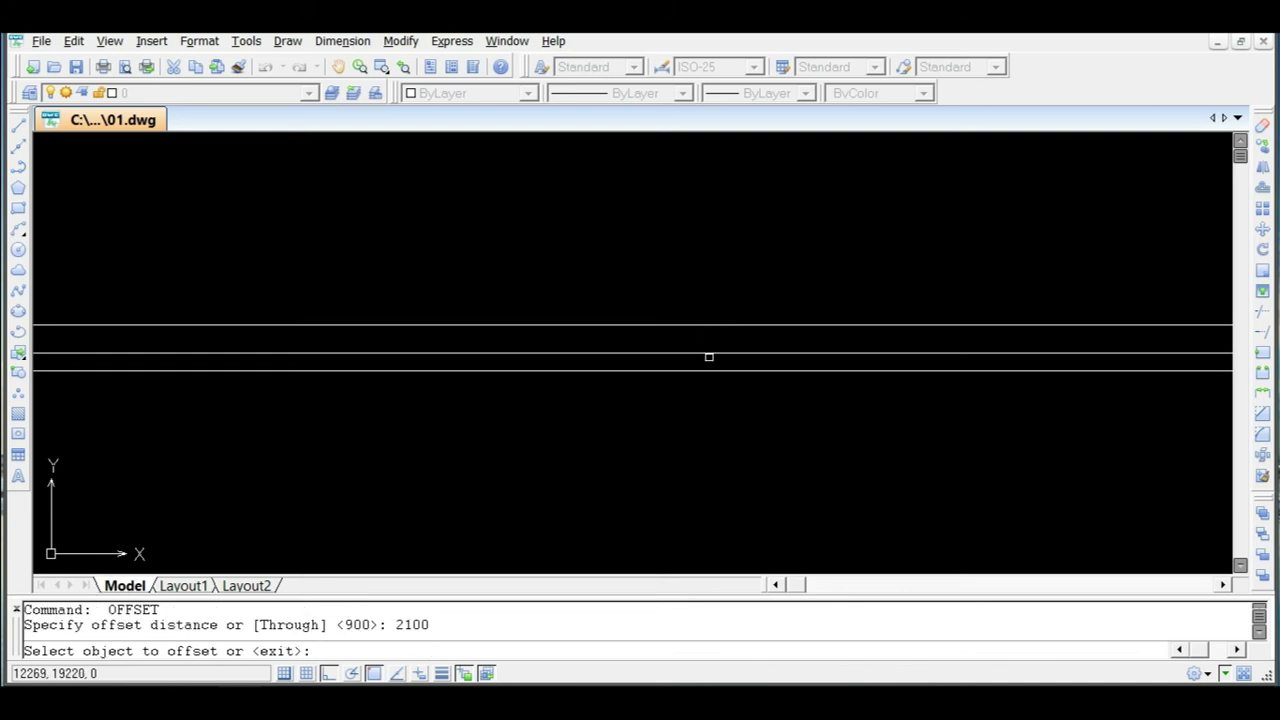
{"action": "left_click", "coordinate": [709, 353]}
{"action": "left_click", "coordinate": [705, 270]}
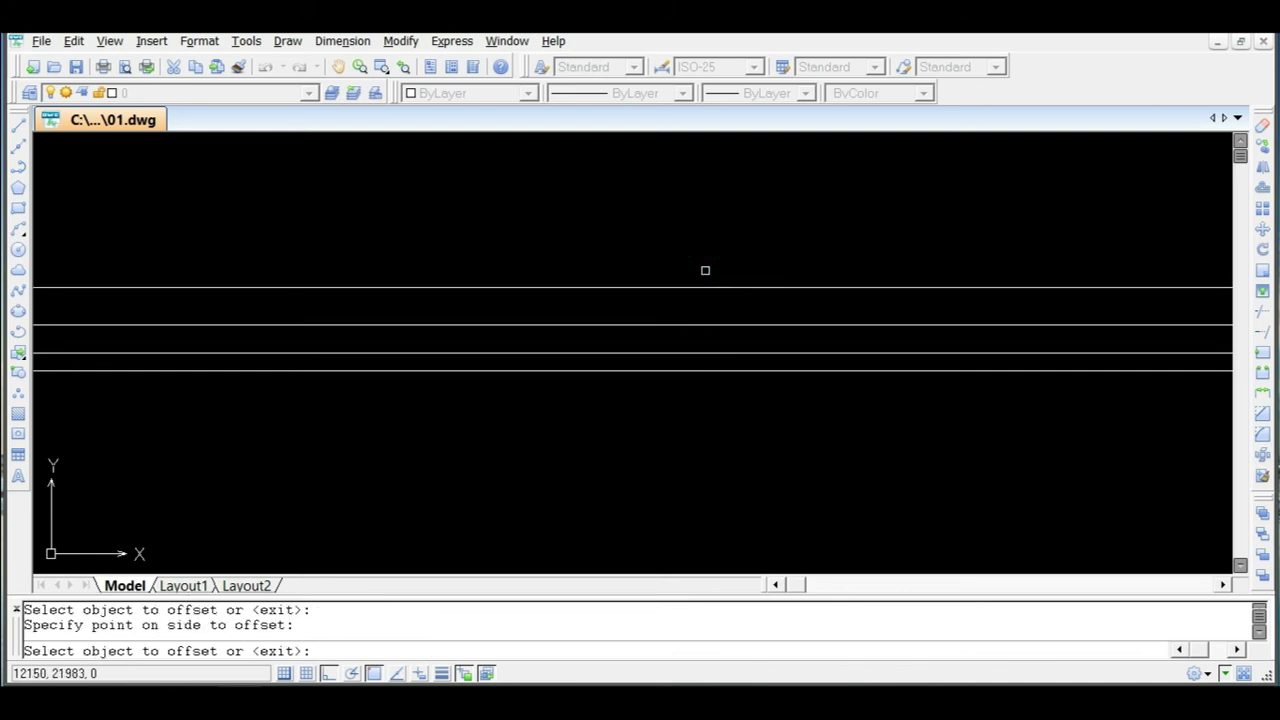
{"action": "key", "text": "Escape"}
Offset the second construction line from the bottom upward by 3000.
{"action": "key", "text": "Return"}
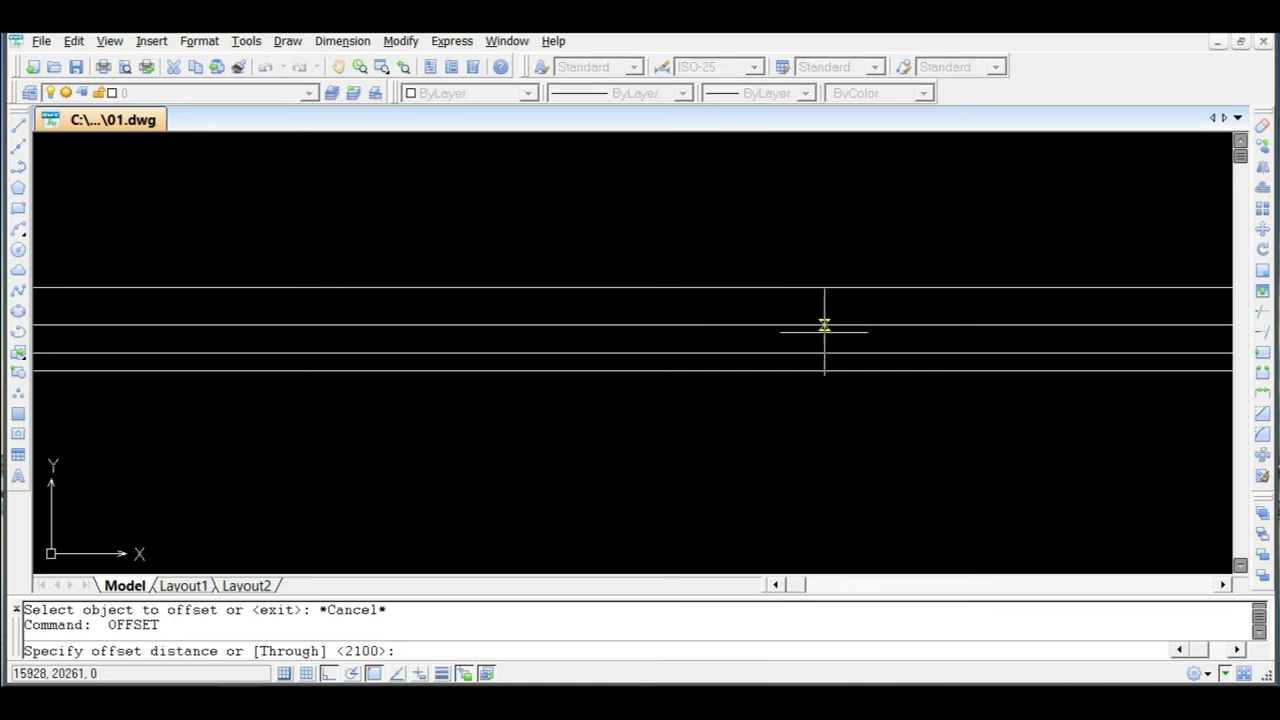
{"action": "type", "text": "3000"}
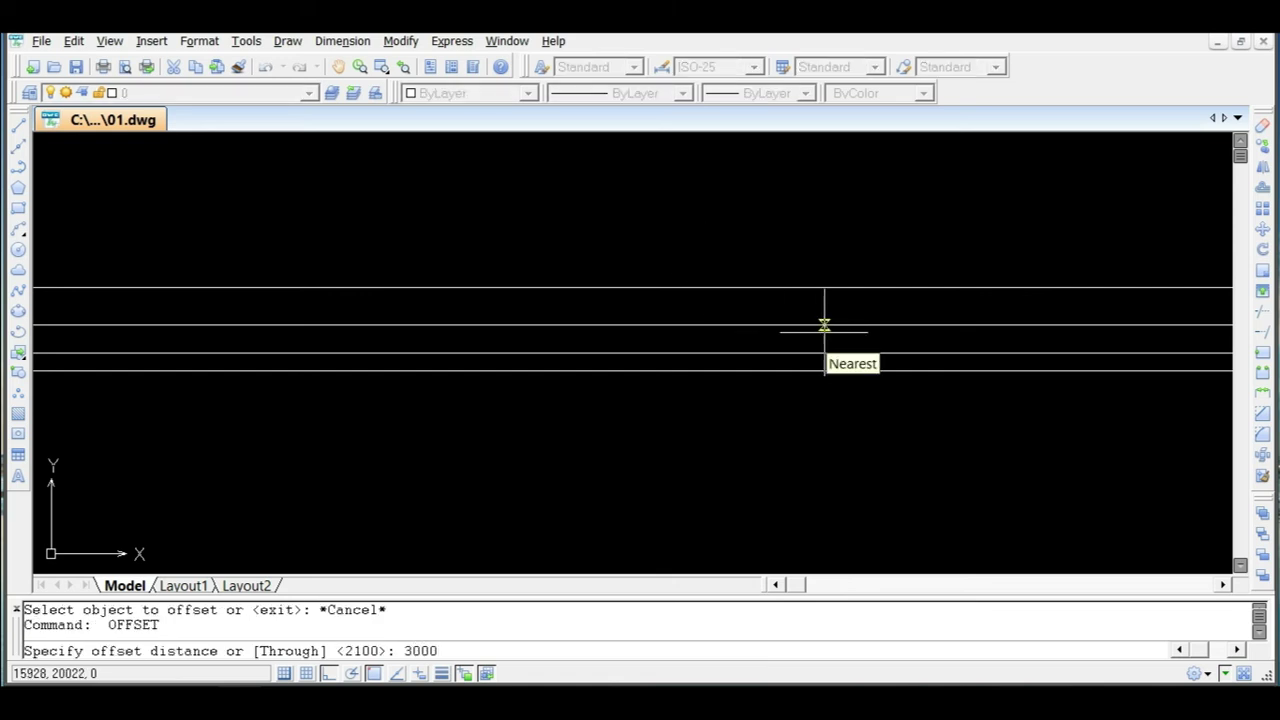
{"action": "key", "text": "Return"}
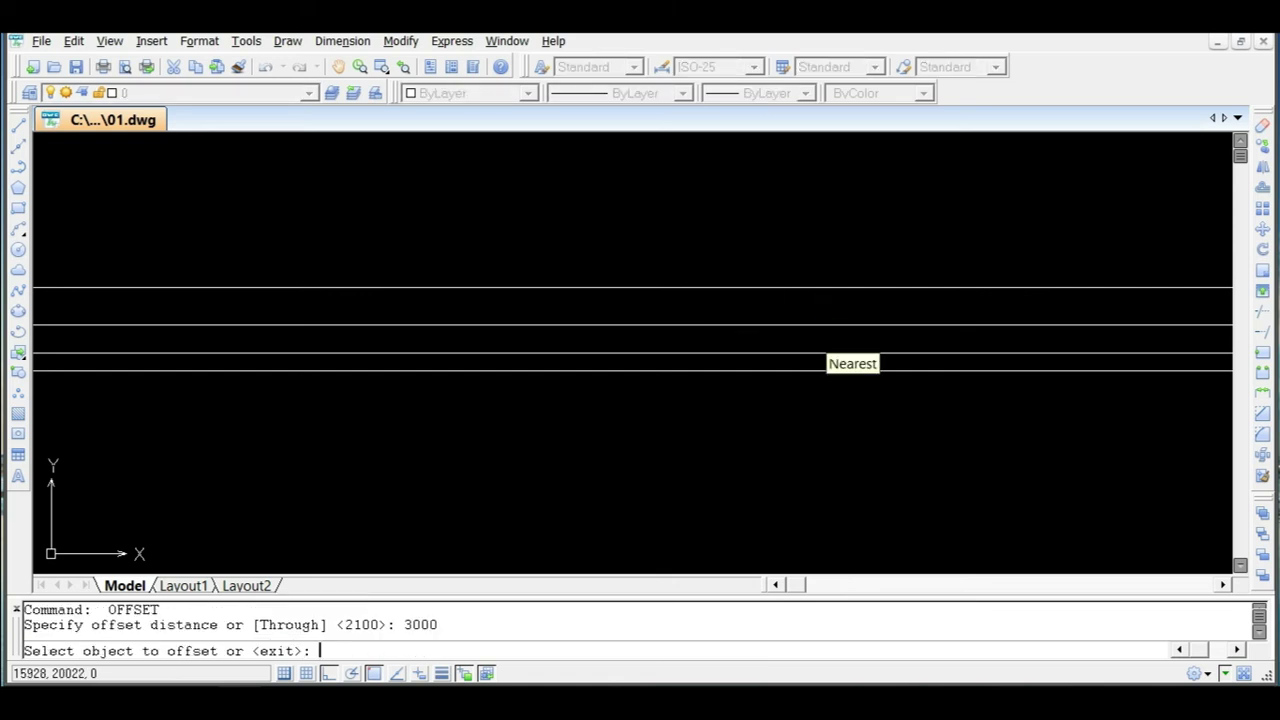
{"action": "left_click", "coordinate": [813, 352]}
{"action": "left_click", "coordinate": [811, 223]}
{"action": "scroll", "coordinate": [811, 223], "scroll_direction": "down", "scroll_amount": 3}
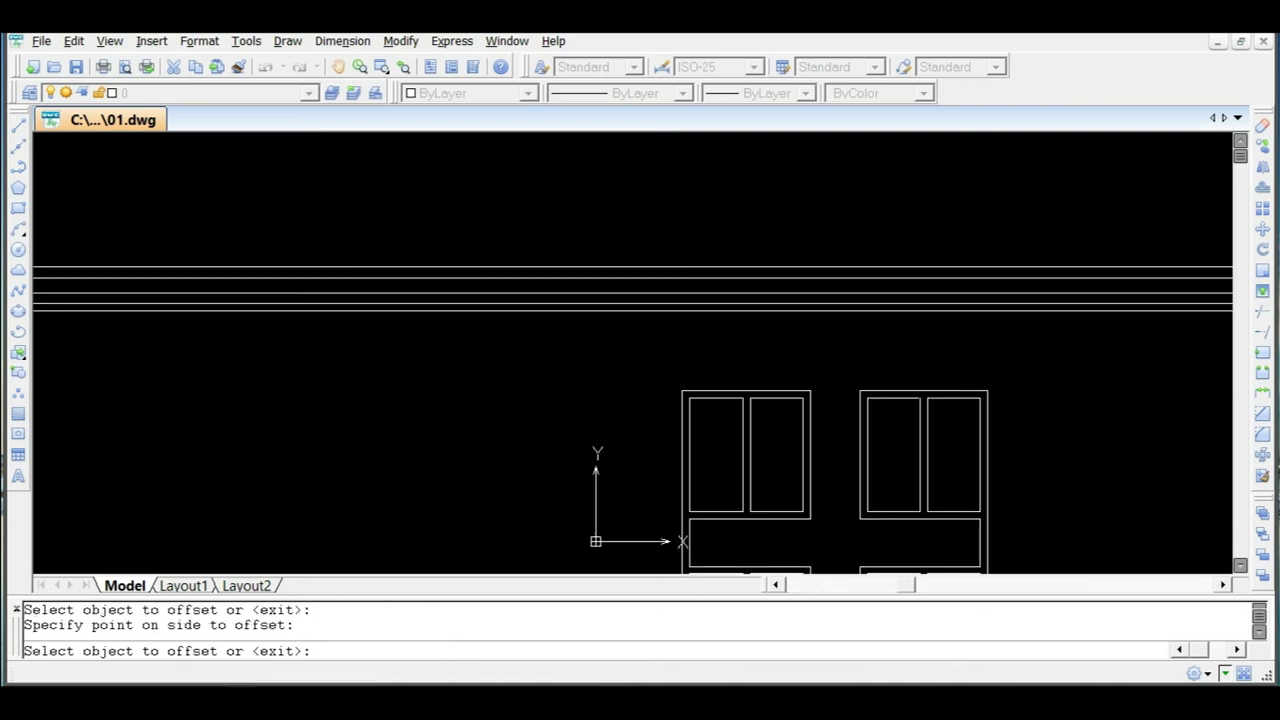
{"action": "key", "text": "Escape"}
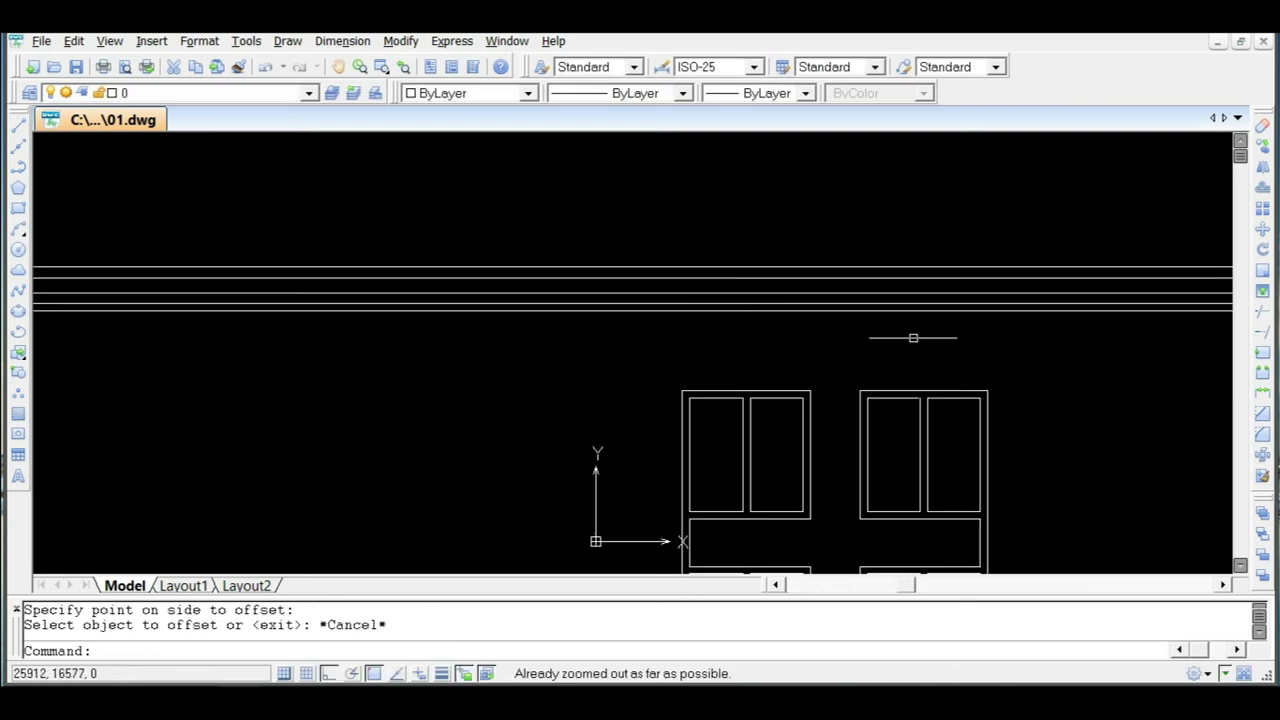
Scale the whole floor plan by a factor of 0.5 about its lower-left outer corner.
{"action": "type", "text": "z"}
{"action": "key", "text": "Return"}
{"action": "type", "text": "e"}
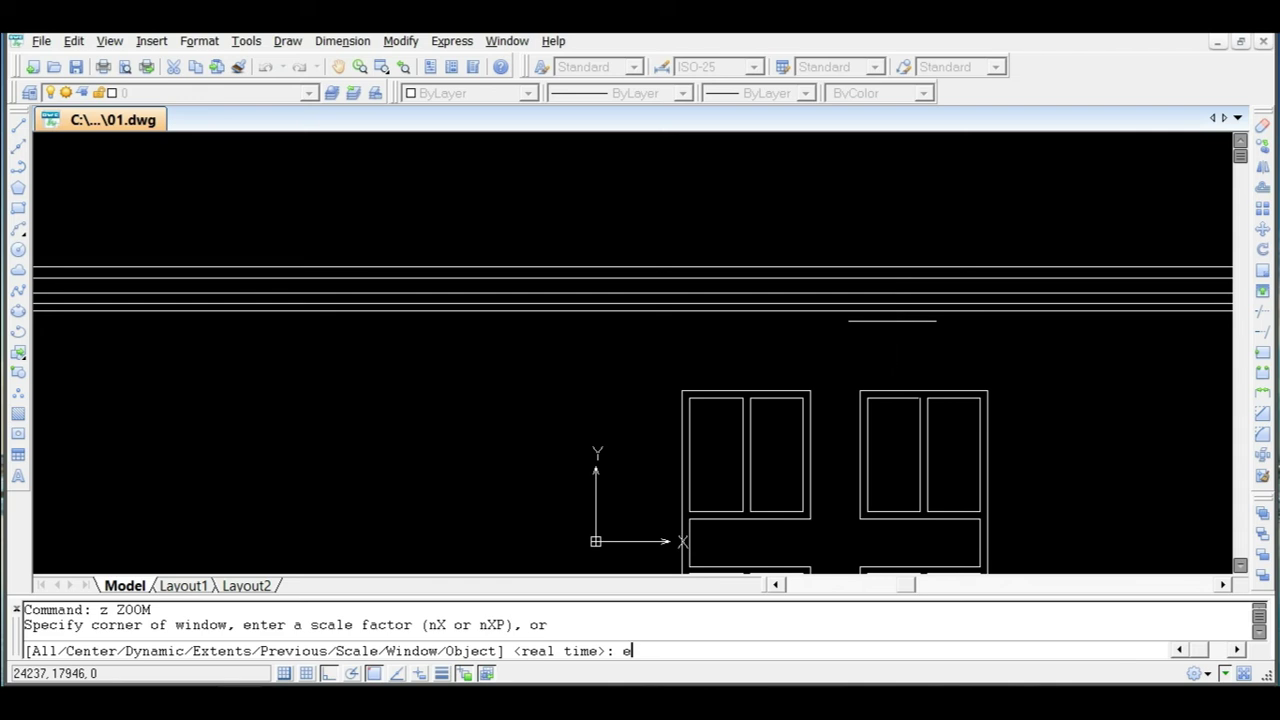
{"action": "key", "text": "Return"}
{"action": "scroll", "coordinate": [894, 322], "scroll_direction": "down", "scroll_amount": 3}
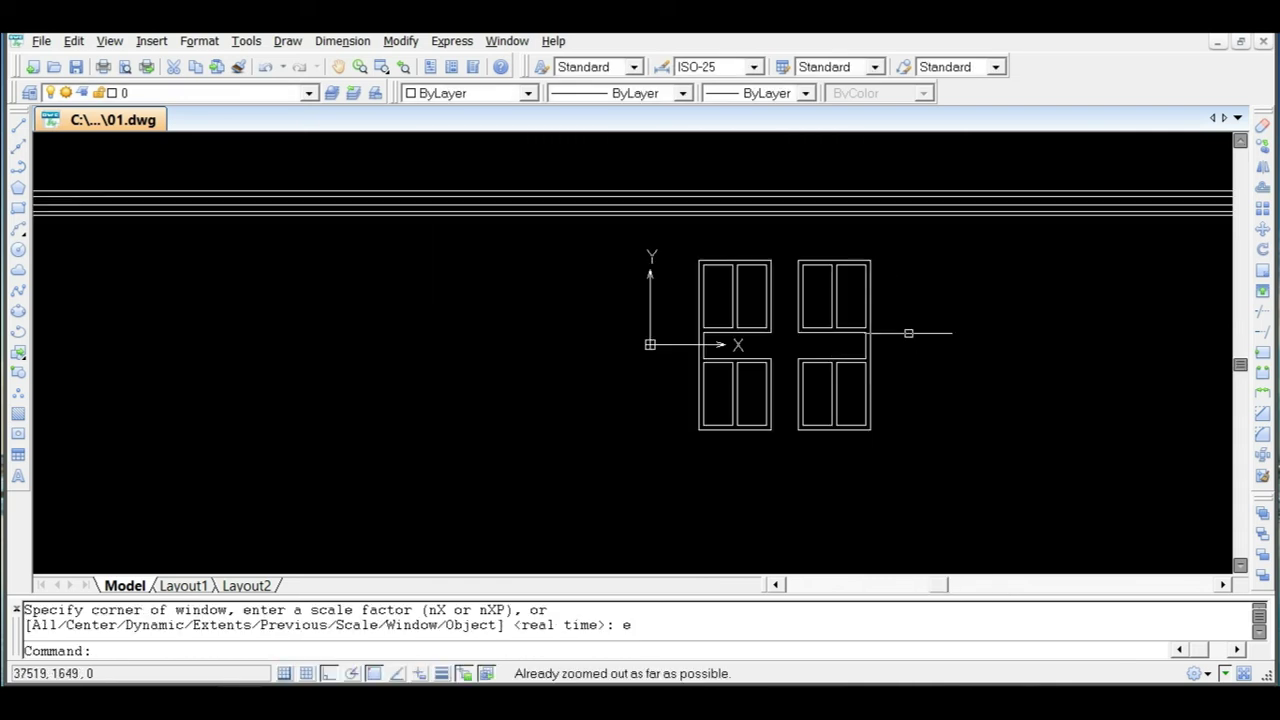
{"action": "left_click", "coordinate": [934, 249]}
{"action": "left_click", "coordinate": [672, 462]}
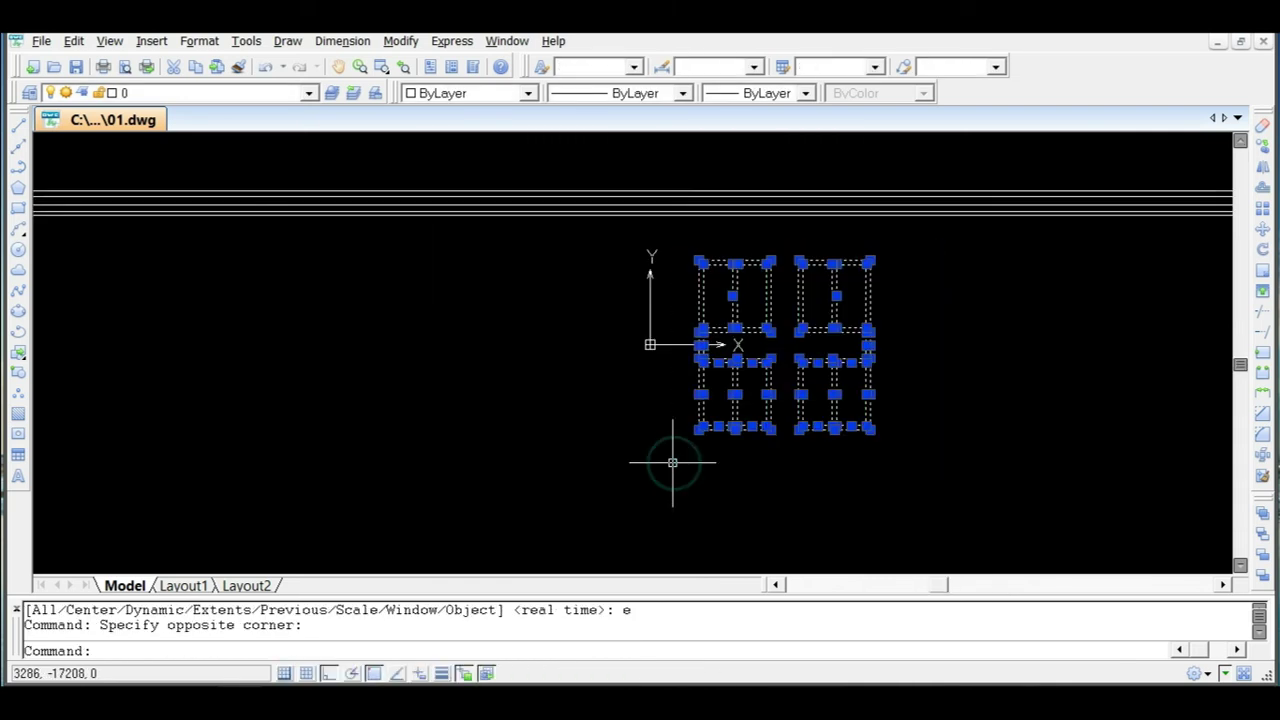
{"action": "type", "text": "sc"}
{"action": "key", "text": "Return"}
{"action": "scroll", "coordinate": [677, 440], "scroll_direction": "up", "scroll_amount": 3}
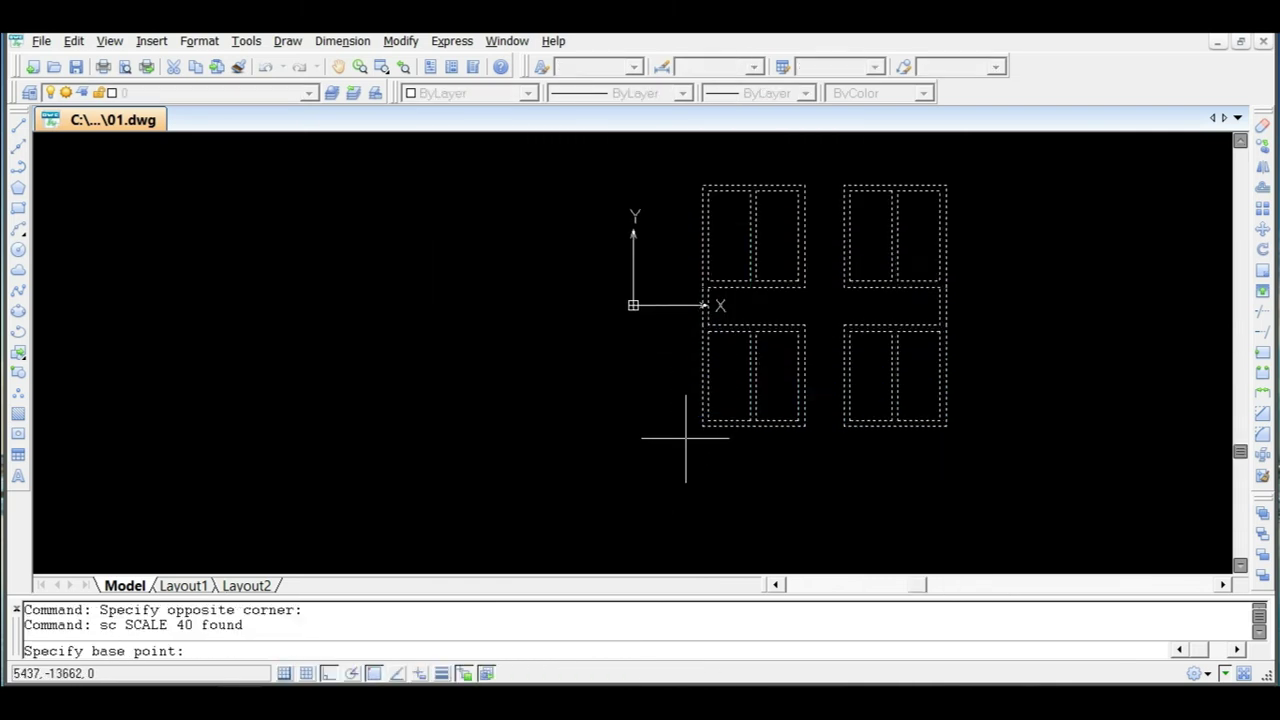
{"action": "left_click", "coordinate": [707, 421]}
{"action": "type", "text": "0.5"}
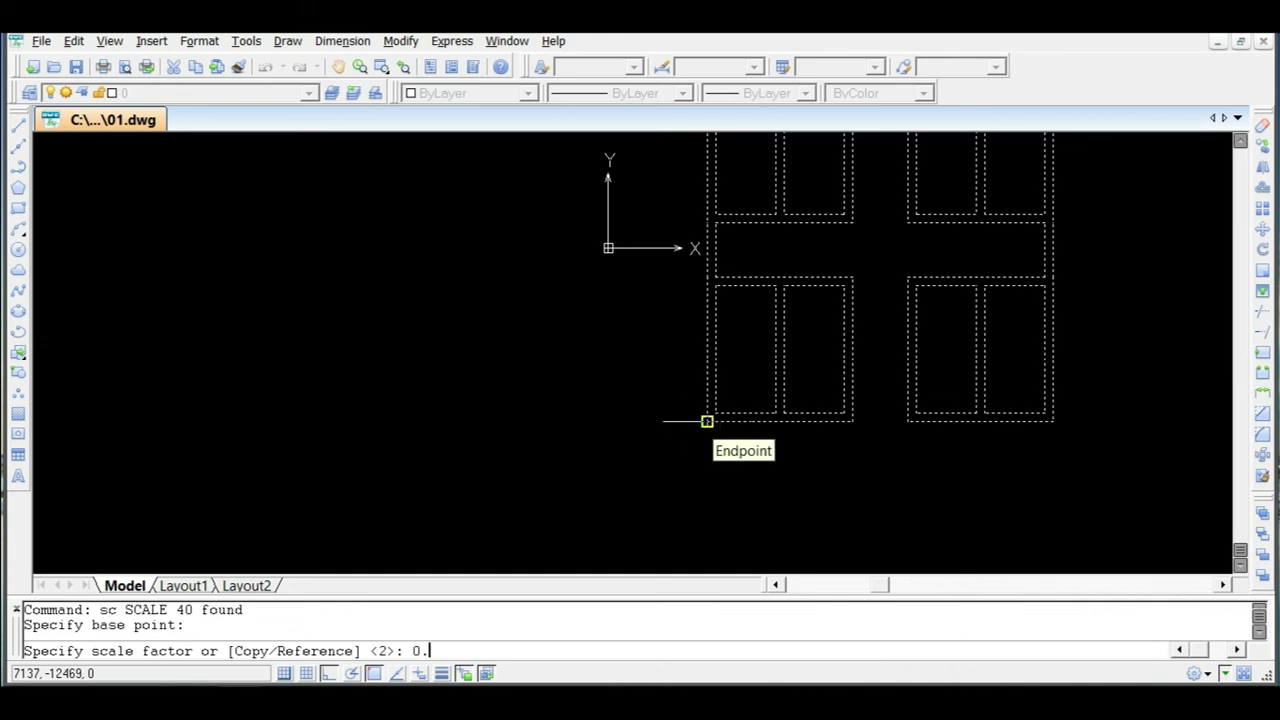
{"action": "key", "text": "Return"}
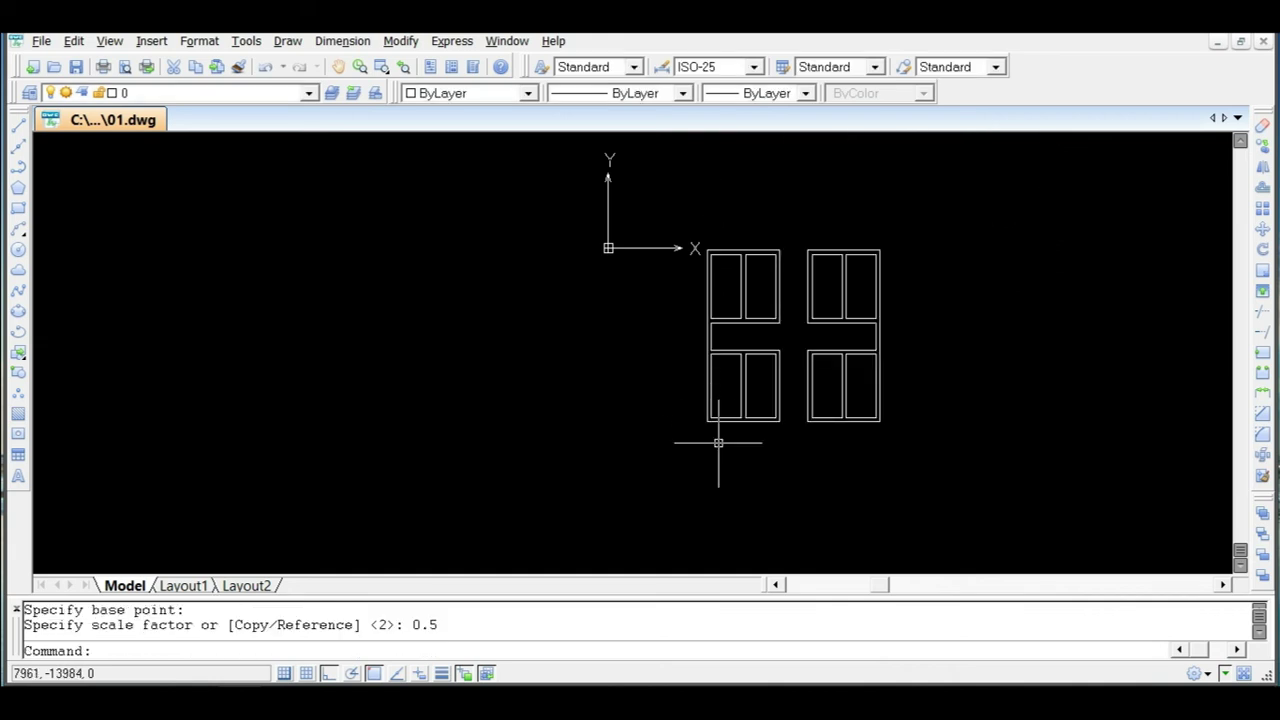
Add an aligned dimension below the lower-left block, spanning the inner wall faces across its two rooms.
{"action": "type", "text": "dal"}
{"action": "key", "text": "Return"}
{"action": "scroll", "coordinate": [718, 442], "scroll_direction": "up", "scroll_amount": 4}
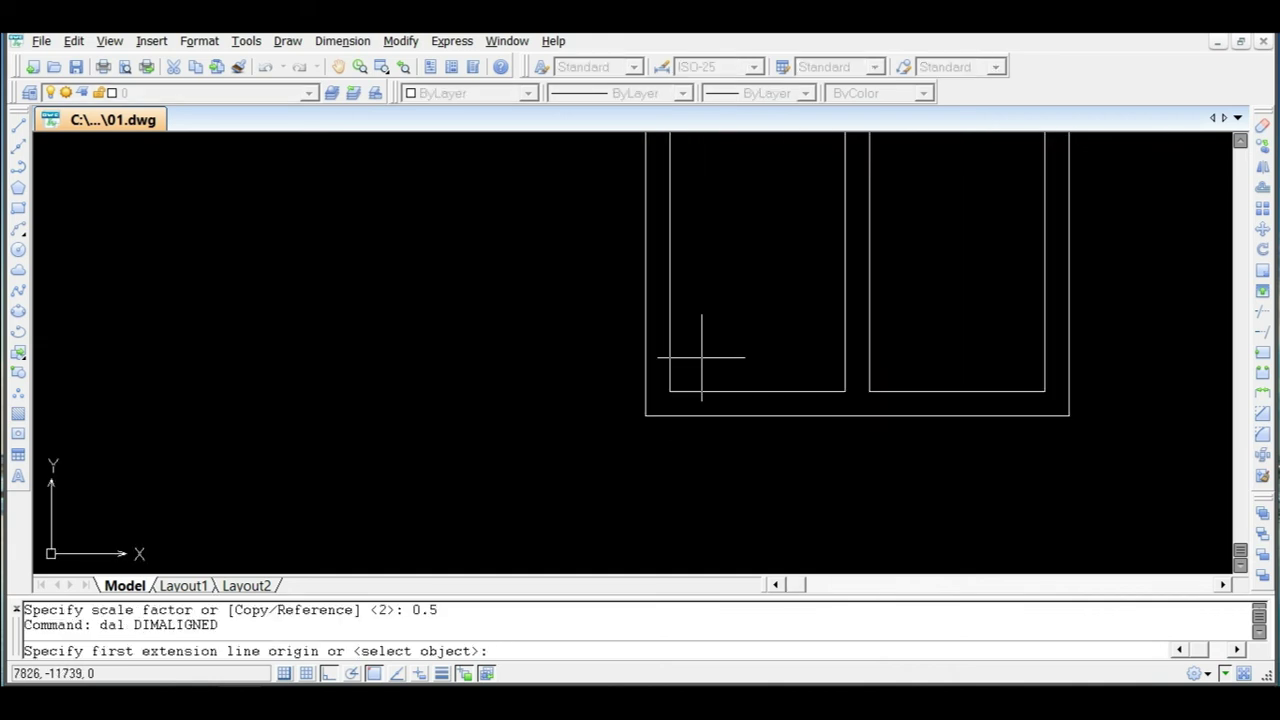
{"action": "left_click", "coordinate": [670, 392]}
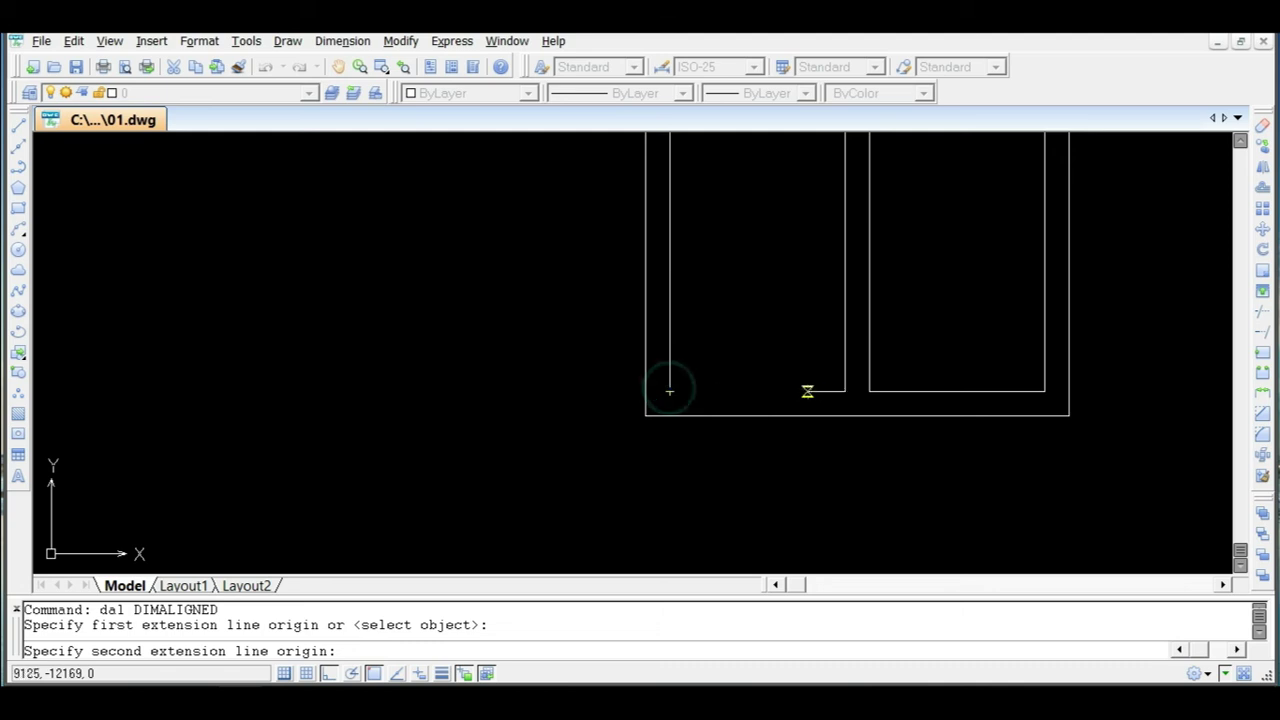
{"action": "left_click", "coordinate": [1044, 391]}
{"action": "left_click", "coordinate": [1021, 449]}
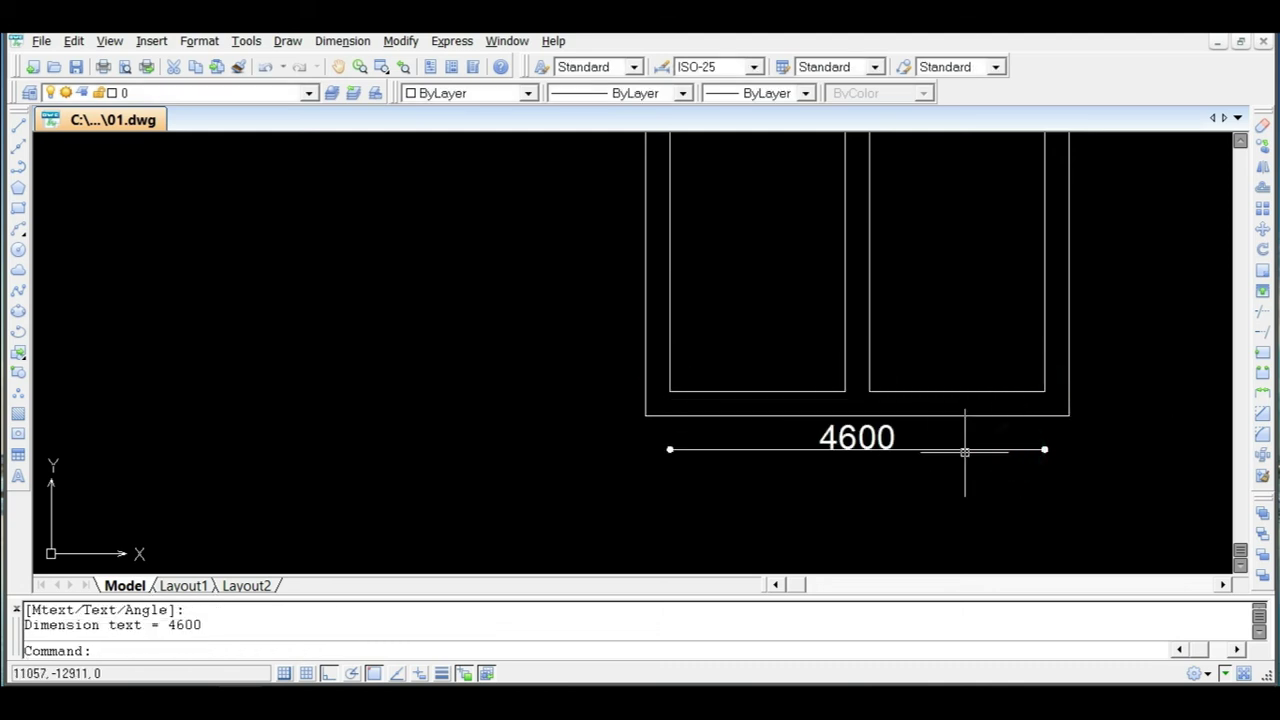
Delete the aligned dimension below the lower-left block.
{"action": "left_click", "coordinate": [999, 443]}
{"action": "left_click", "coordinate": [923, 491]}
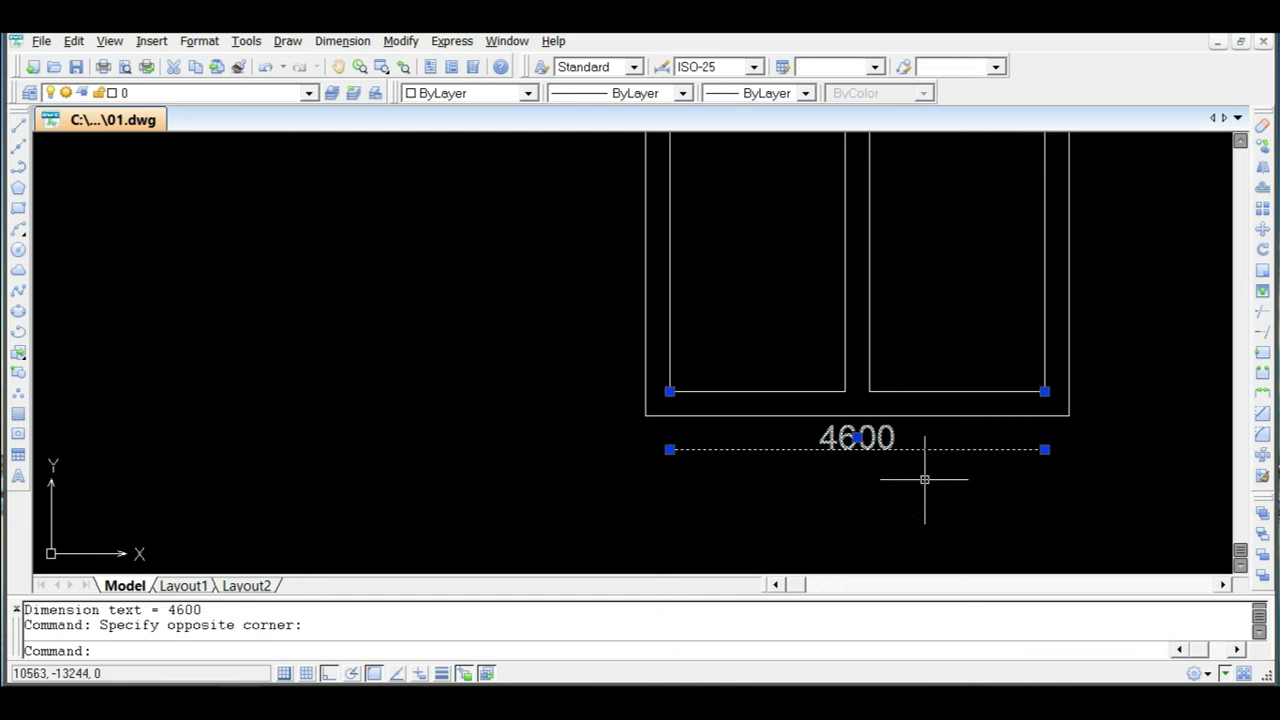
{"action": "key", "text": "Delete"}
{"action": "scroll", "coordinate": [920, 471], "scroll_direction": "down", "scroll_amount": 6}
{"action": "scroll", "coordinate": [570, 292], "scroll_direction": "up", "scroll_amount": 1}
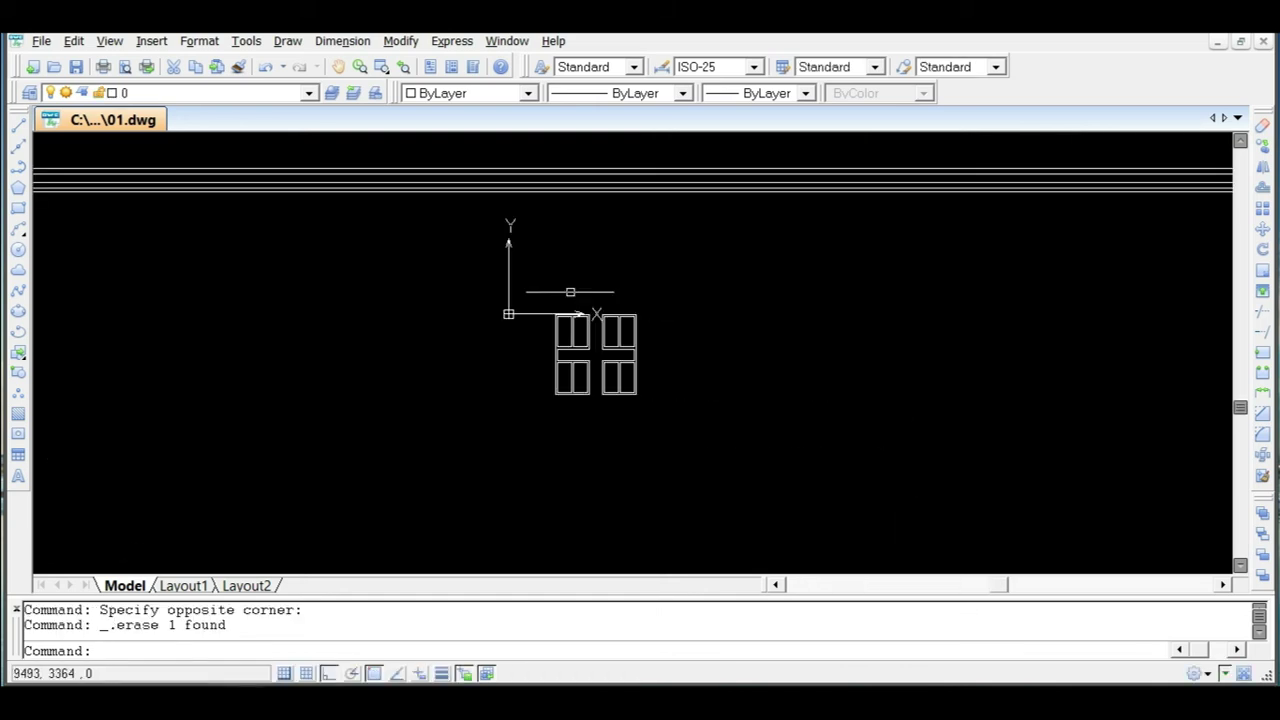
Draw four vertical construction lines through the bottom outer corners of the floor plan's left and right blocks.
{"action": "scroll", "coordinate": [545, 292], "scroll_direction": "up", "scroll_amount": 3}
{"action": "scroll", "coordinate": [645, 358], "scroll_direction": "down", "scroll_amount": 2}
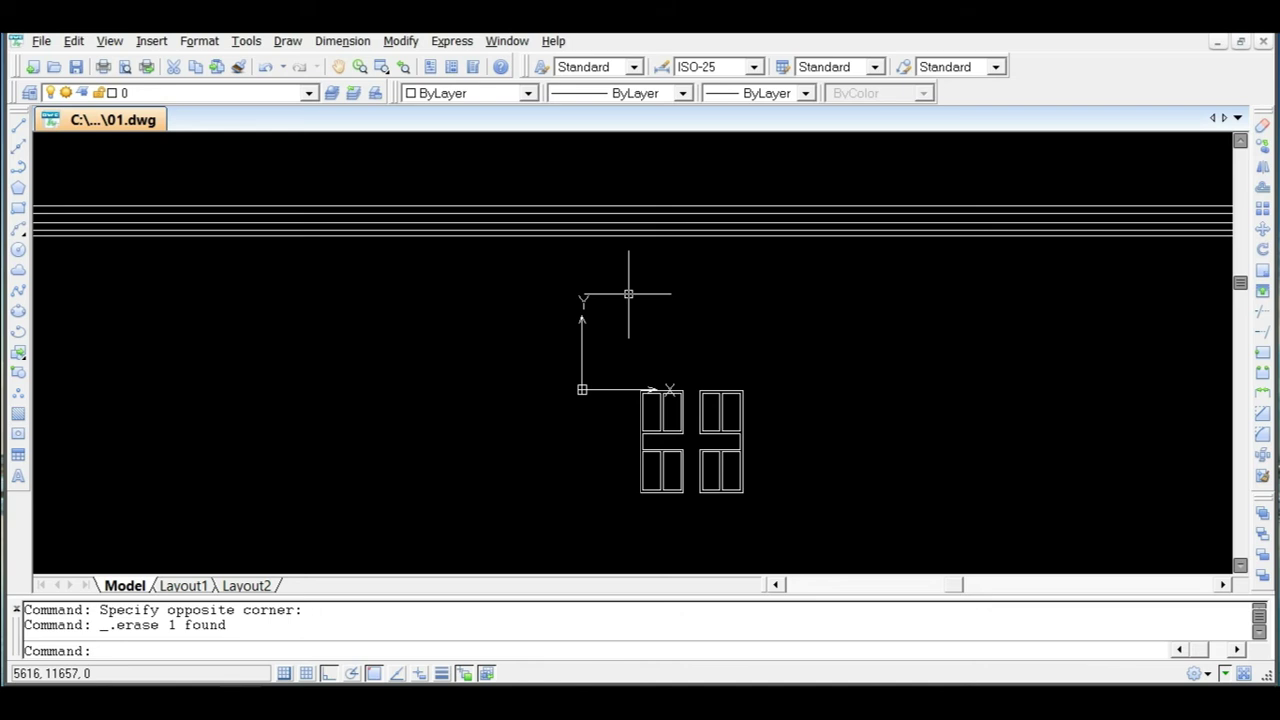
{"action": "left_click", "coordinate": [16, 148]}
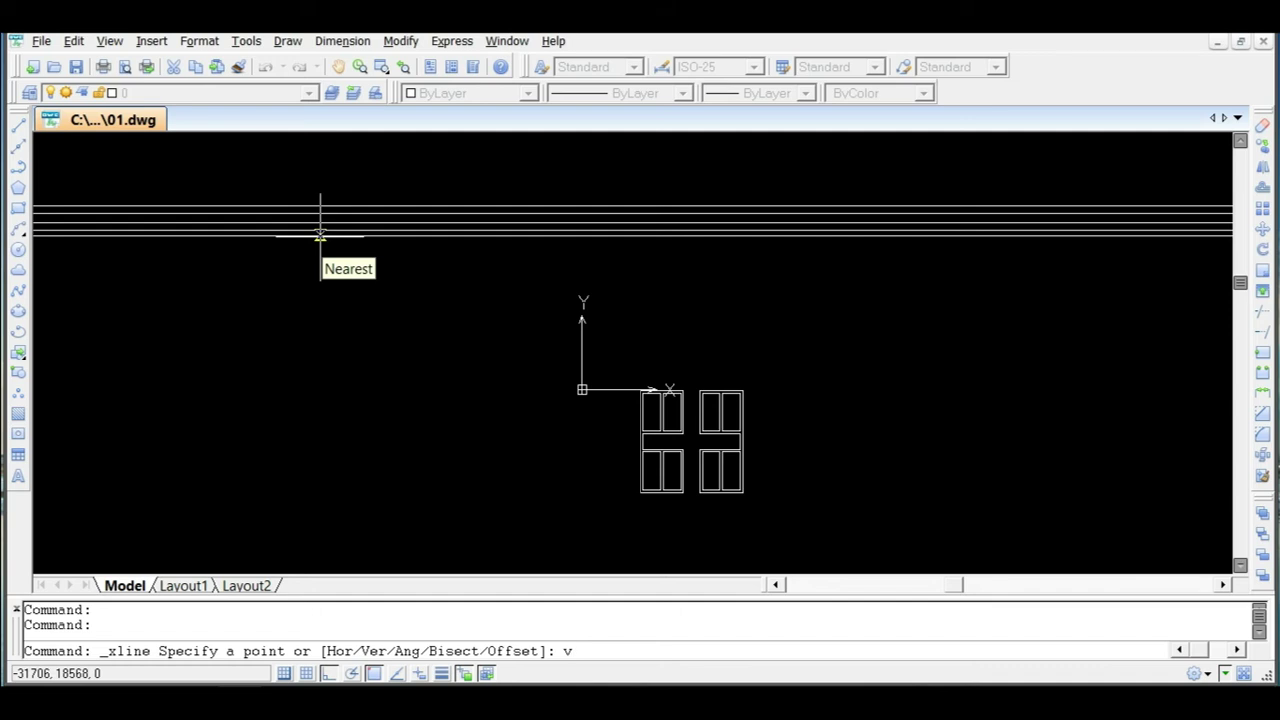
{"action": "type", "text": "v"}
{"action": "key", "text": "Return"}
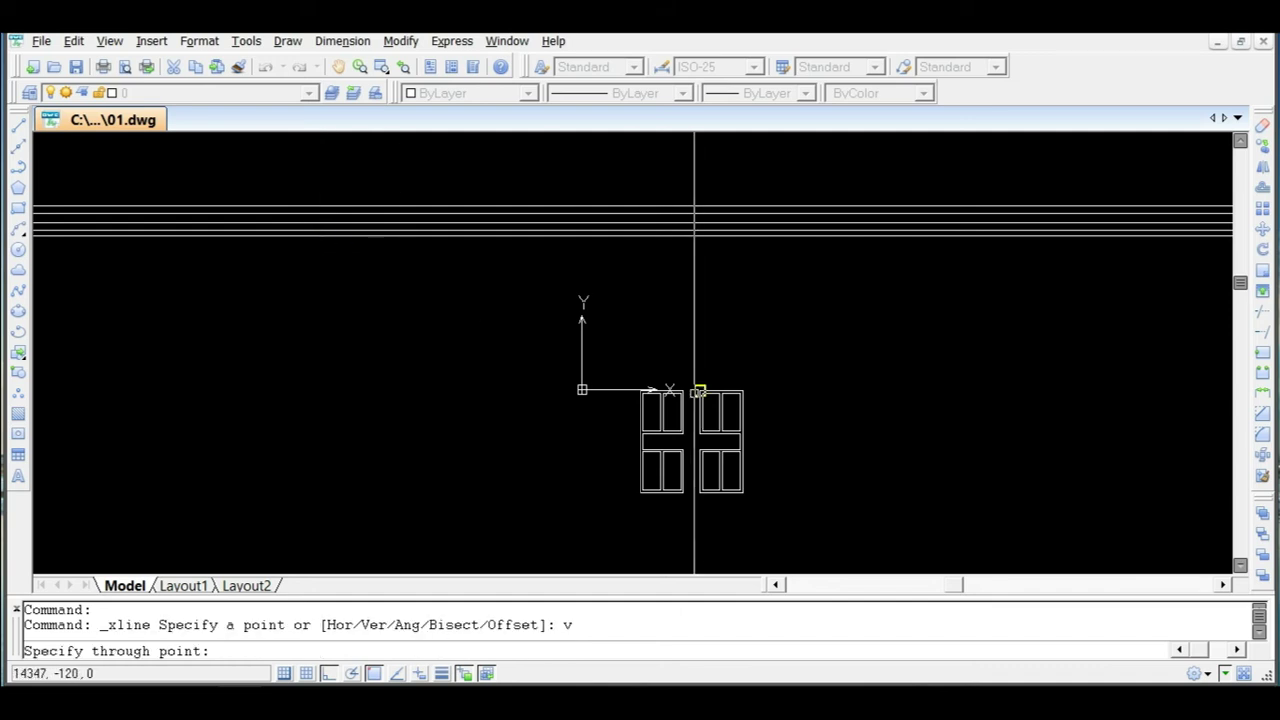
{"action": "scroll", "coordinate": [694, 386], "scroll_direction": "up", "scroll_amount": 8}
{"action": "scroll", "coordinate": [480, 340], "scroll_direction": "down", "scroll_amount": 7}
{"action": "scroll", "coordinate": [470, 430], "scroll_direction": "up", "scroll_amount": 7}
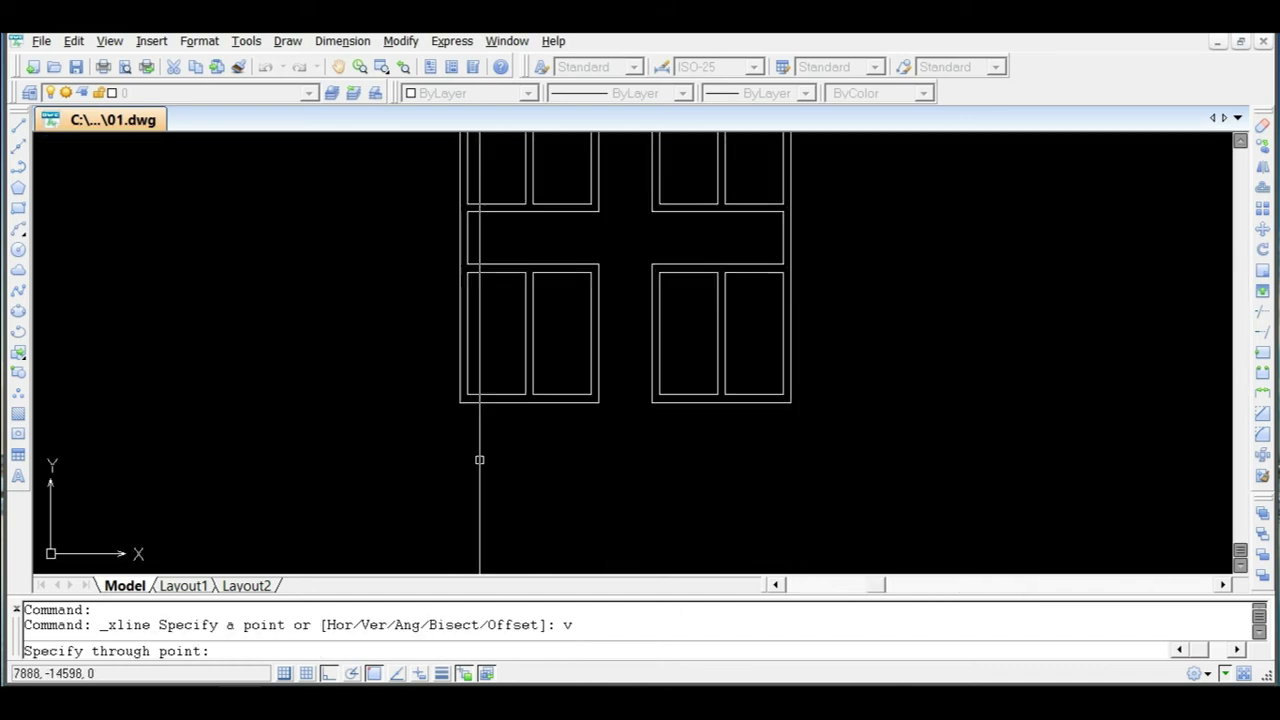
{"action": "left_click", "coordinate": [435, 343]}
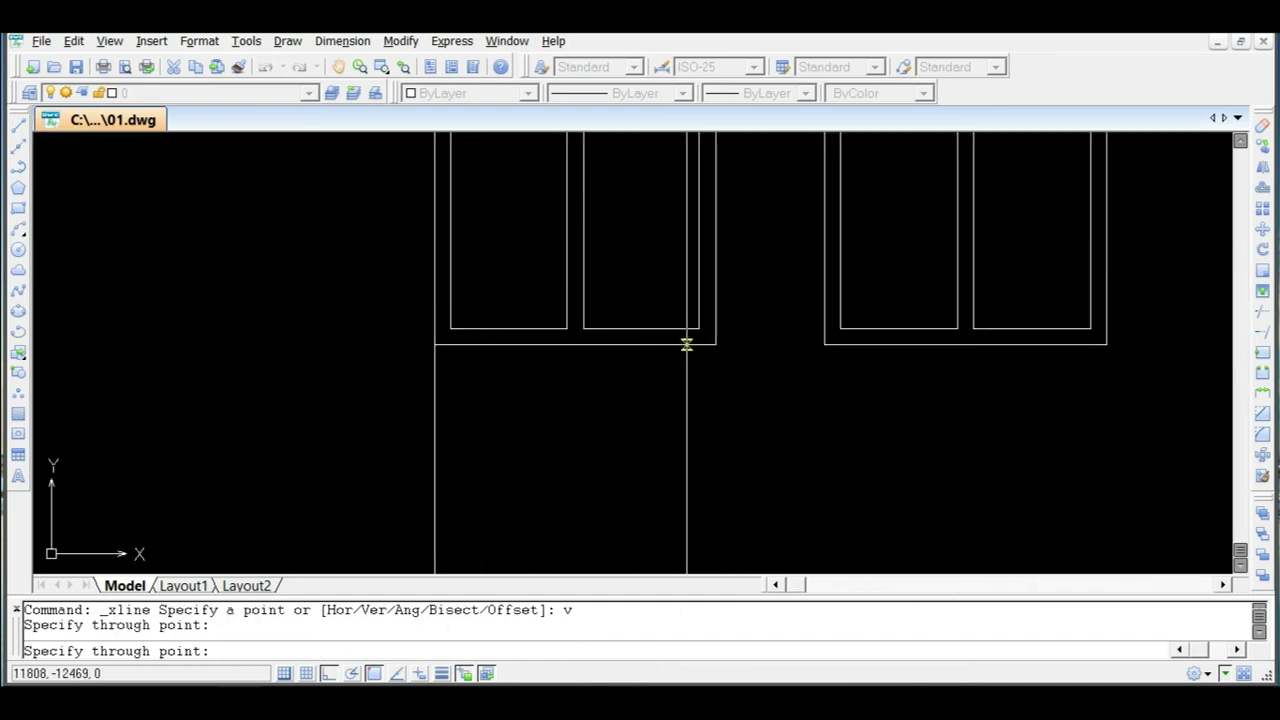
{"action": "left_click", "coordinate": [715, 344]}
{"action": "left_click", "coordinate": [823, 344]}
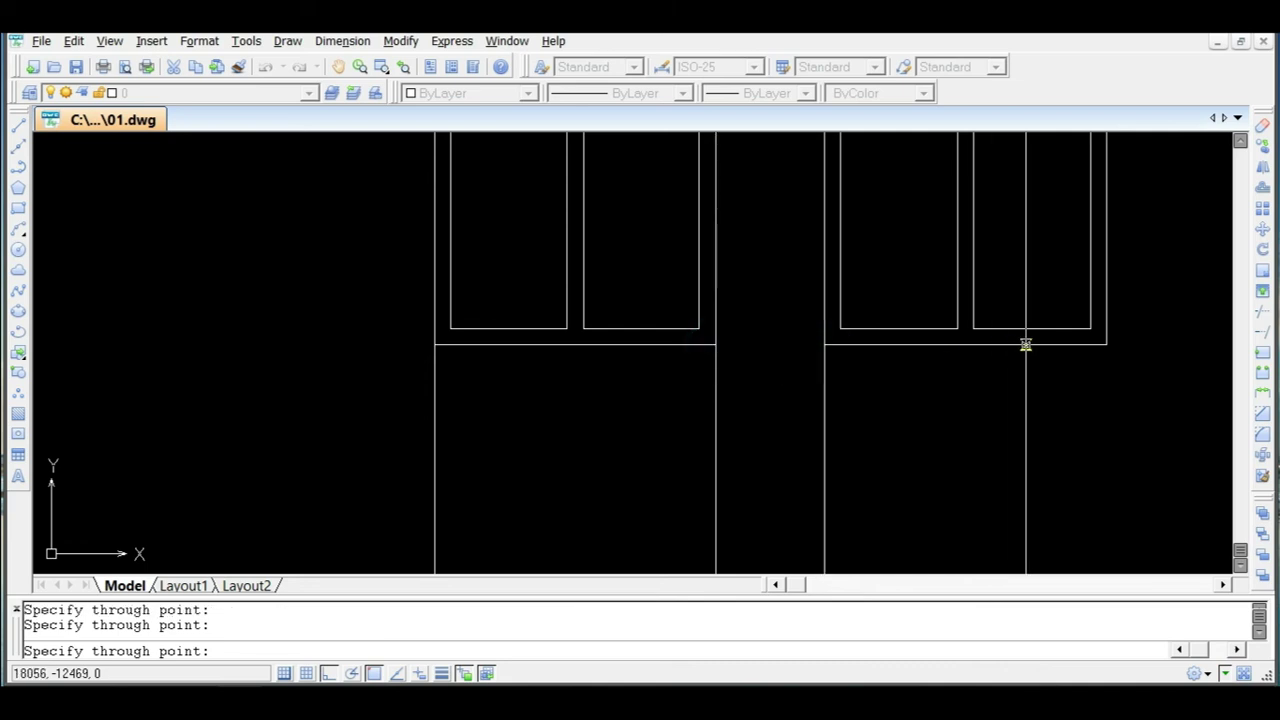
{"action": "left_click", "coordinate": [1107, 344]}
{"action": "scroll", "coordinate": [1107, 344], "scroll_direction": "down", "scroll_amount": 5}
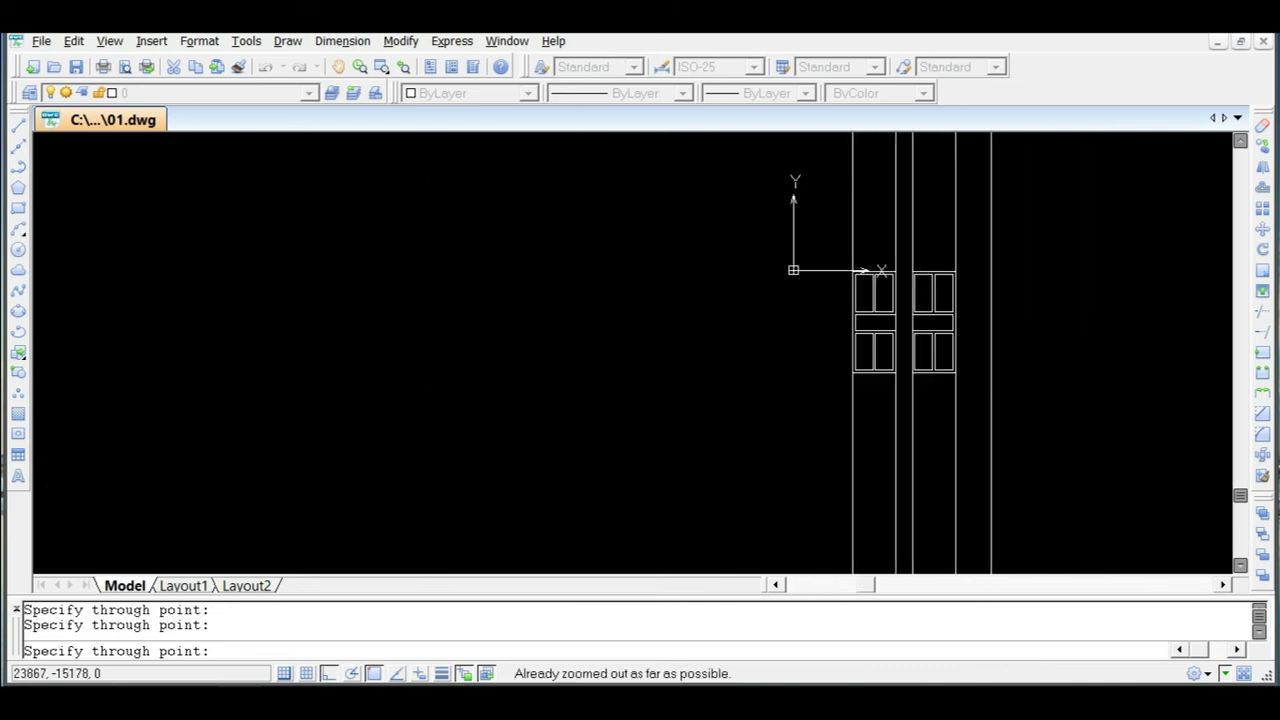
{"action": "key", "text": "Escape"}
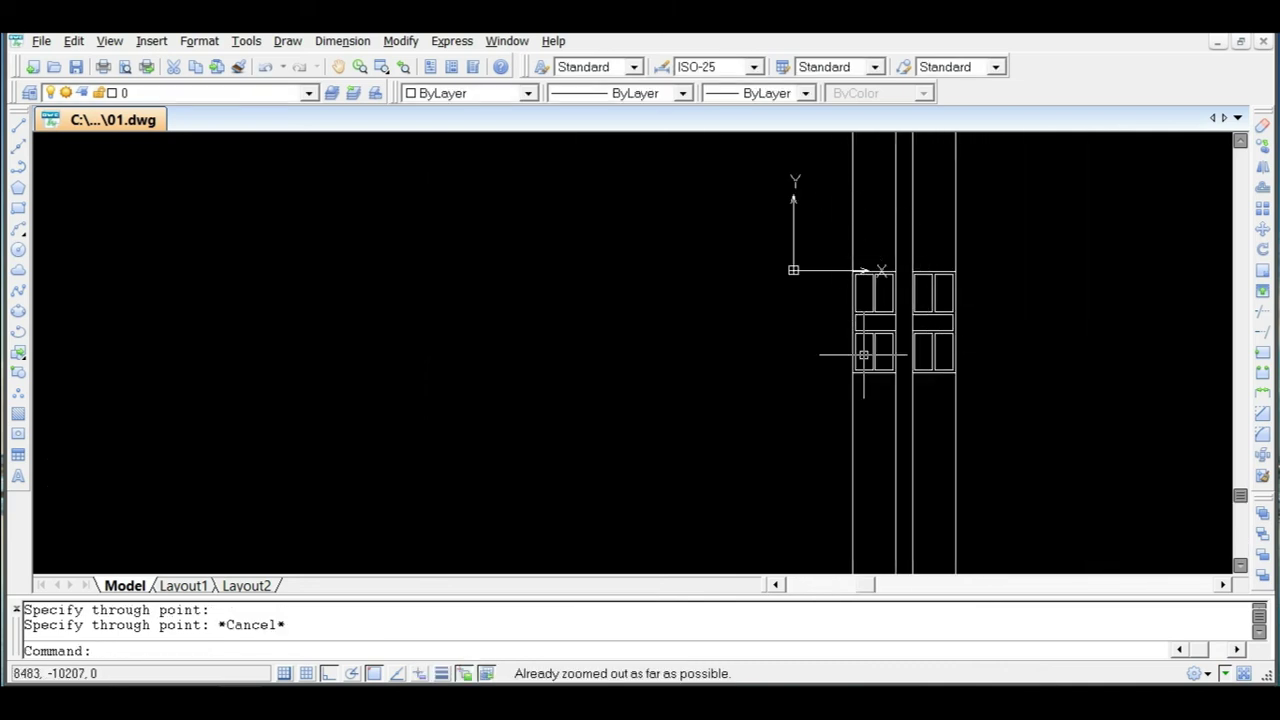
Move the five horizontal construction lines straight down to just above the top edge of the floor plan.
{"action": "type", "text": "z"}
{"action": "key", "text": "Return"}
{"action": "type", "text": "e"}
{"action": "key", "text": "Return"}
{"action": "scroll", "coordinate": [851, 343], "scroll_direction": "down", "scroll_amount": 3}
{"action": "scroll", "coordinate": [669, 323], "scroll_direction": "down", "scroll_amount": 5}
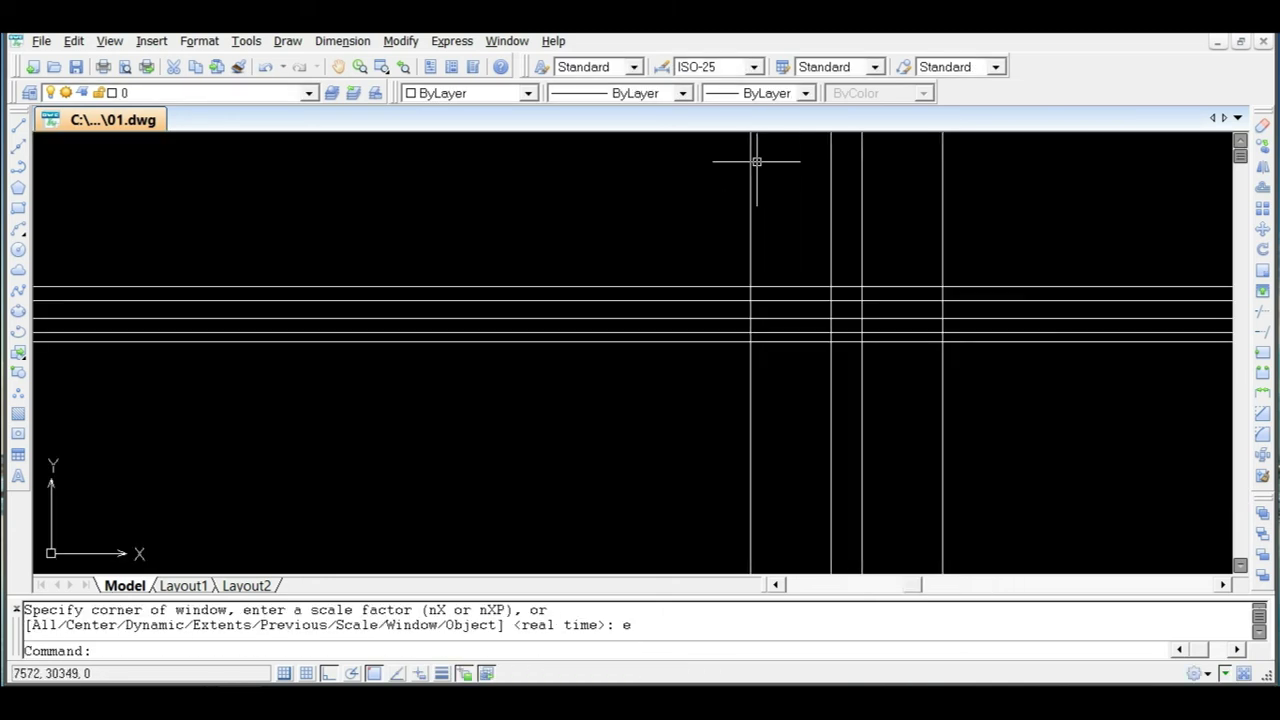
{"action": "scroll", "coordinate": [826, 360], "scroll_direction": "down", "scroll_amount": 2}
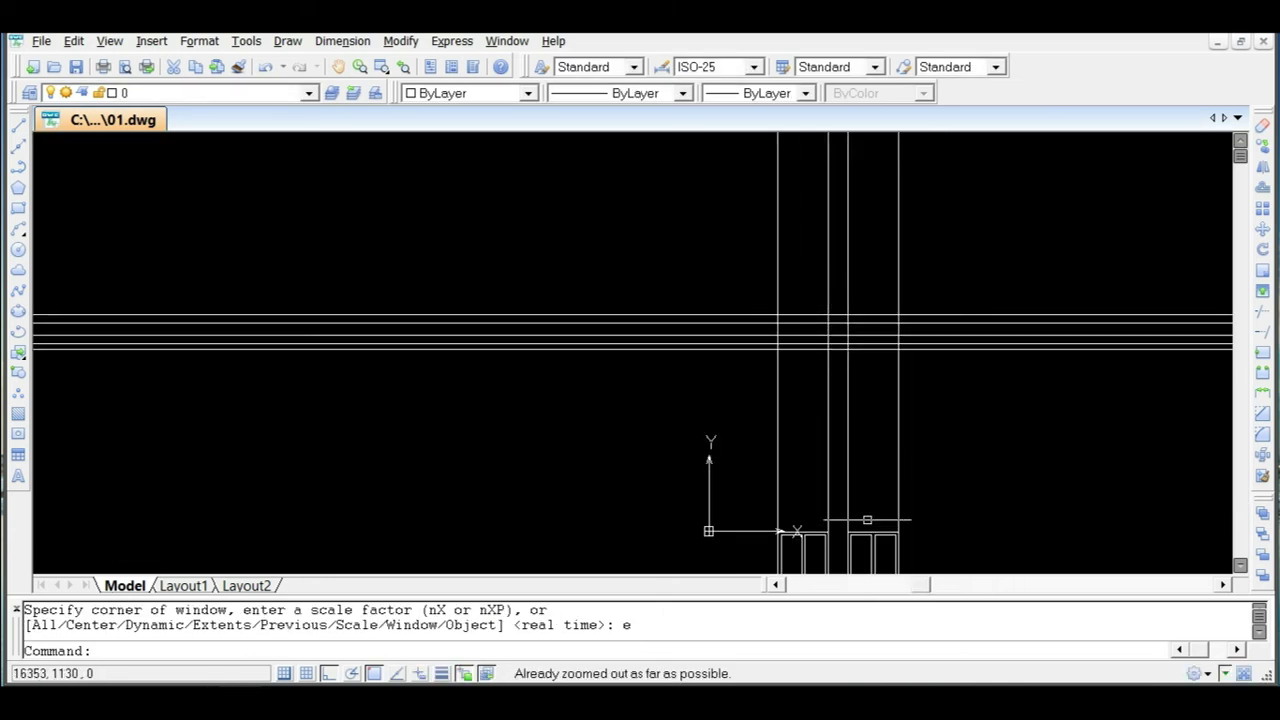
{"action": "left_click", "coordinate": [1049, 271]}
{"action": "left_click", "coordinate": [971, 414]}
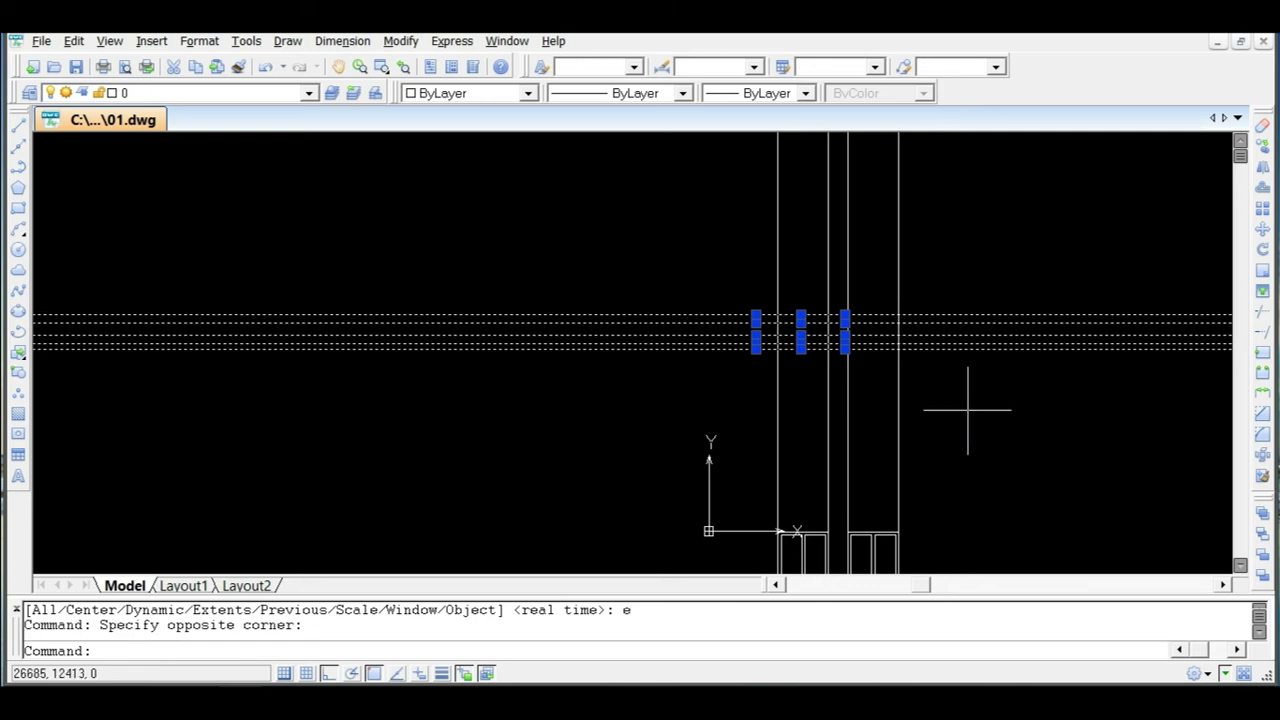
{"action": "type", "text": "m"}
{"action": "key", "text": "Return"}
{"action": "left_click", "coordinate": [1076, 396]}
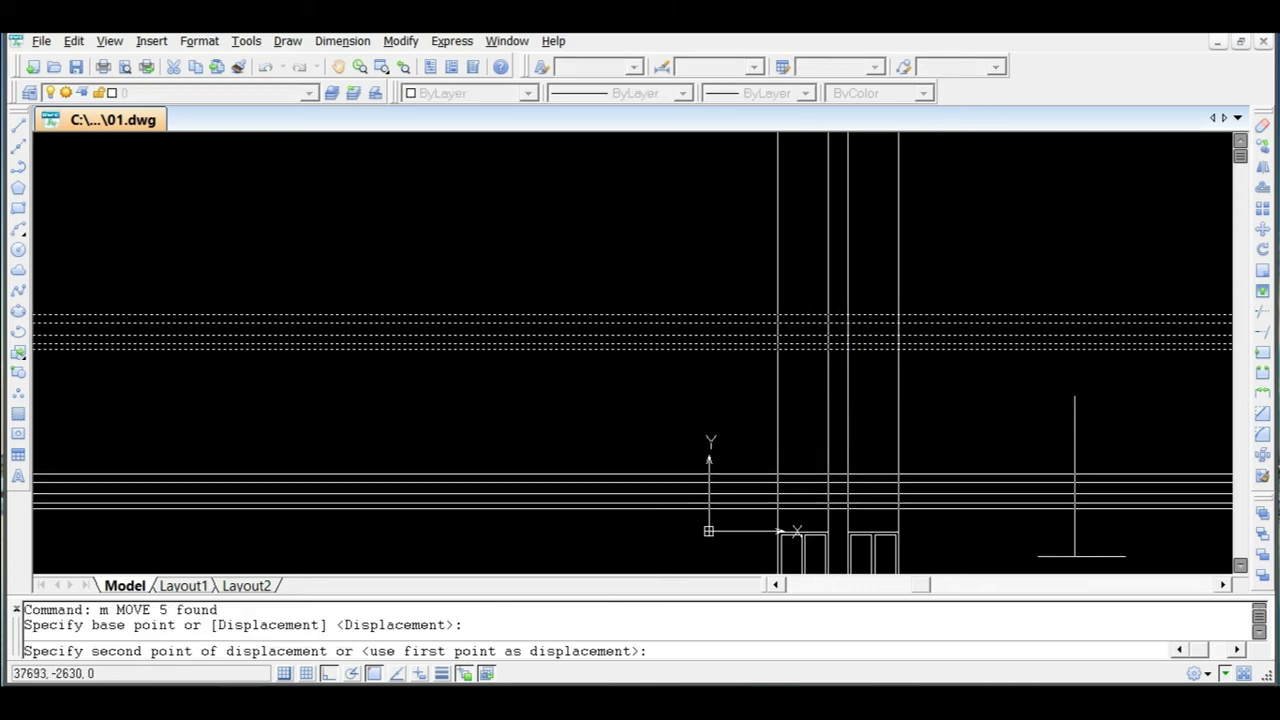
{"action": "left_click", "coordinate": [1081, 562]}
{"action": "key", "text": "Escape"}
{"action": "scroll", "coordinate": [925, 323], "scroll_direction": "down", "scroll_amount": 1}
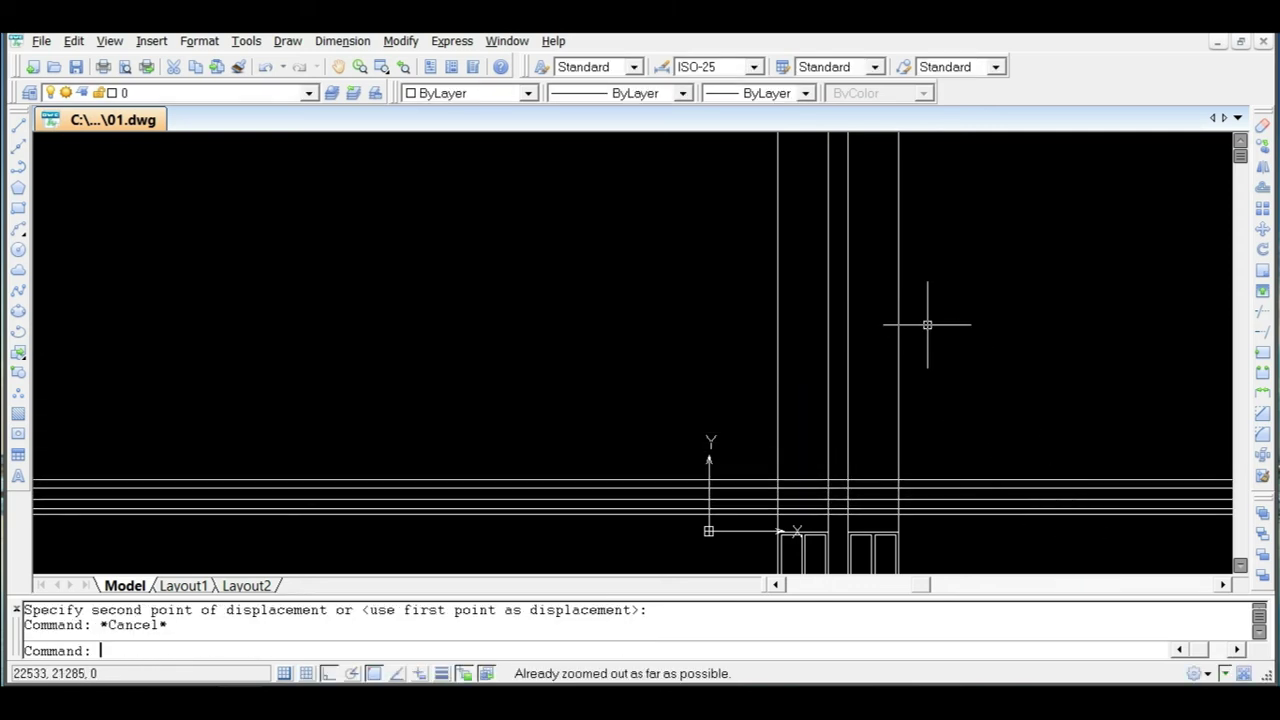
Draw a vertical line from the lowest to the highest horizontal construction line along the left block's right-hand vertical construction line.
{"action": "type", "text": "z"}
{"action": "key", "text": "Return"}
{"action": "type", "text": "e"}
{"action": "key", "text": "Return"}
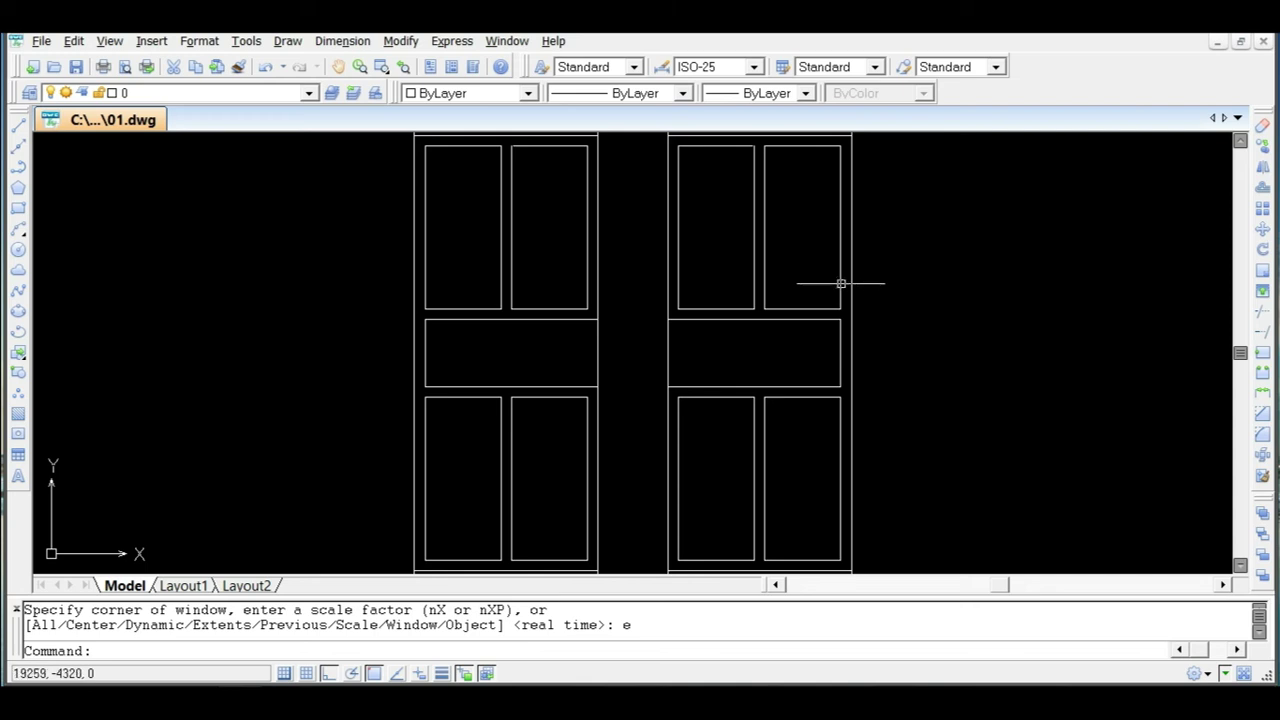
{"action": "scroll", "coordinate": [837, 305], "scroll_direction": "down", "scroll_amount": 4}
{"action": "scroll", "coordinate": [735, 148], "scroll_direction": "up", "scroll_amount": 2}
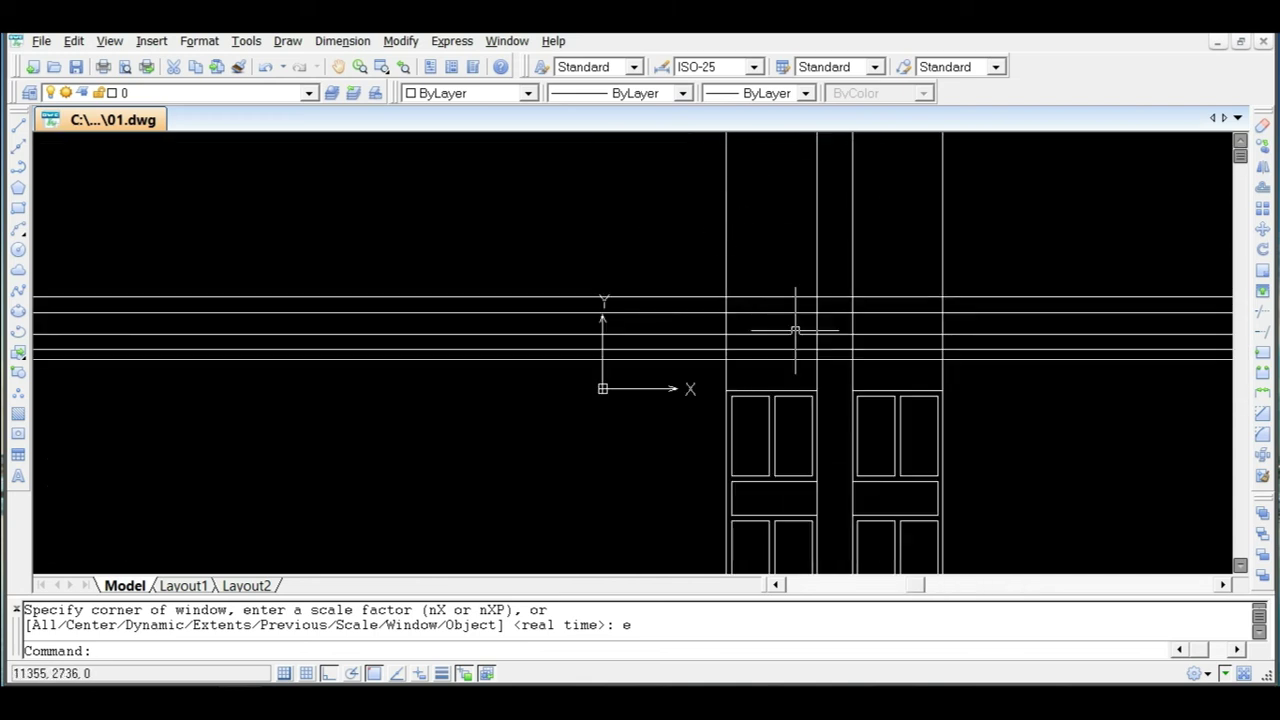
{"action": "scroll", "coordinate": [825, 452], "scroll_direction": "down", "scroll_amount": 4}
{"action": "scroll", "coordinate": [826, 527], "scroll_direction": "up", "scroll_amount": 3}
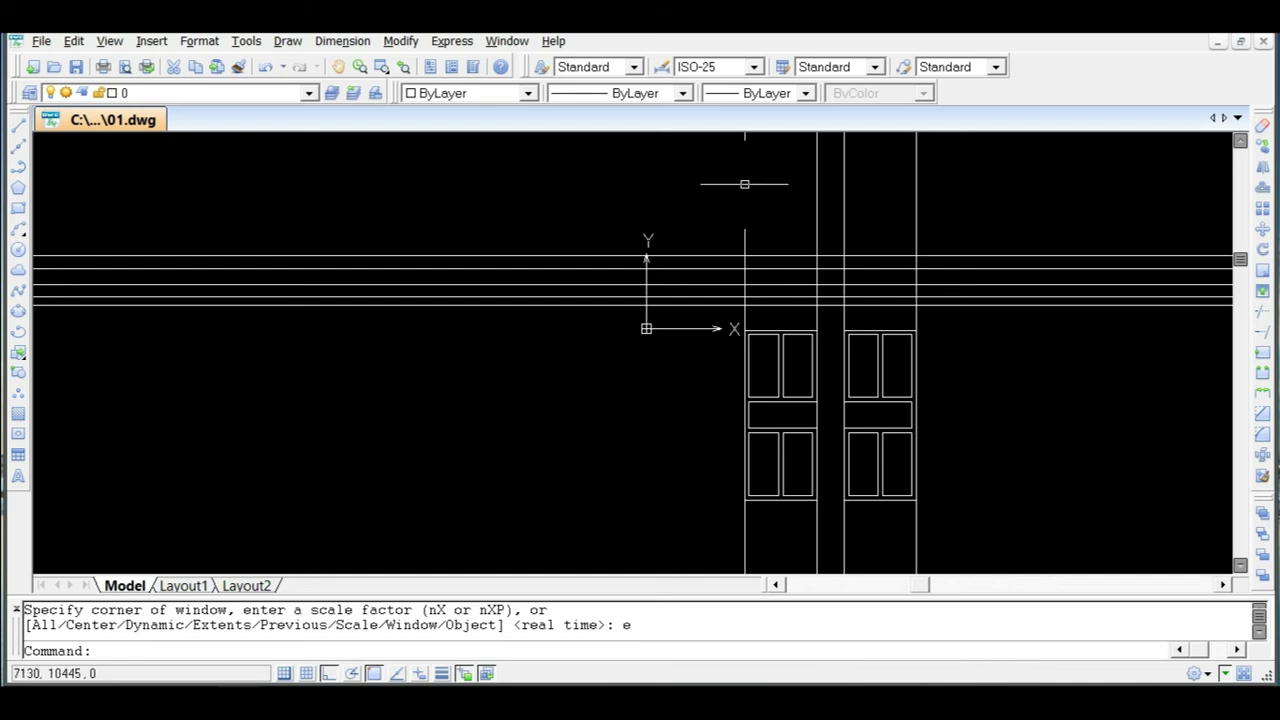
{"action": "scroll", "coordinate": [739, 219], "scroll_direction": "up", "scroll_amount": 2}
{"action": "scroll", "coordinate": [758, 345], "scroll_direction": "up", "scroll_amount": 2}
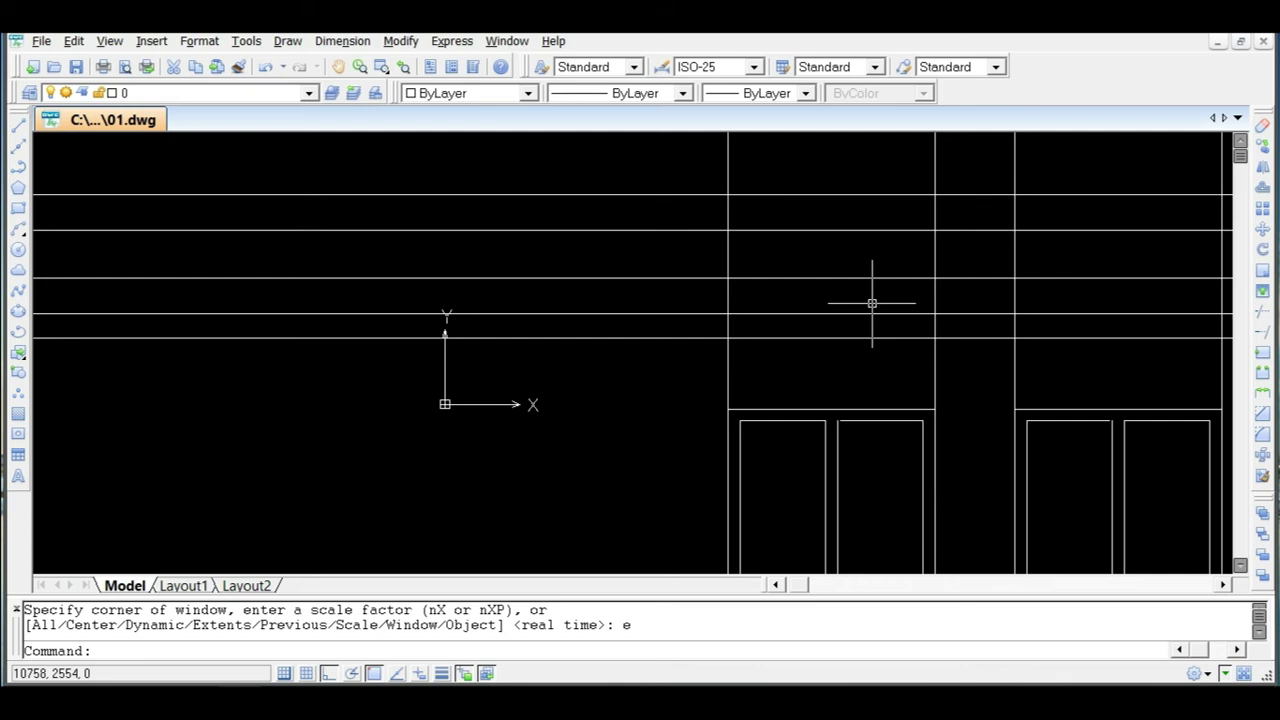
{"action": "type", "text": "l"}
{"action": "key", "text": "Return"}
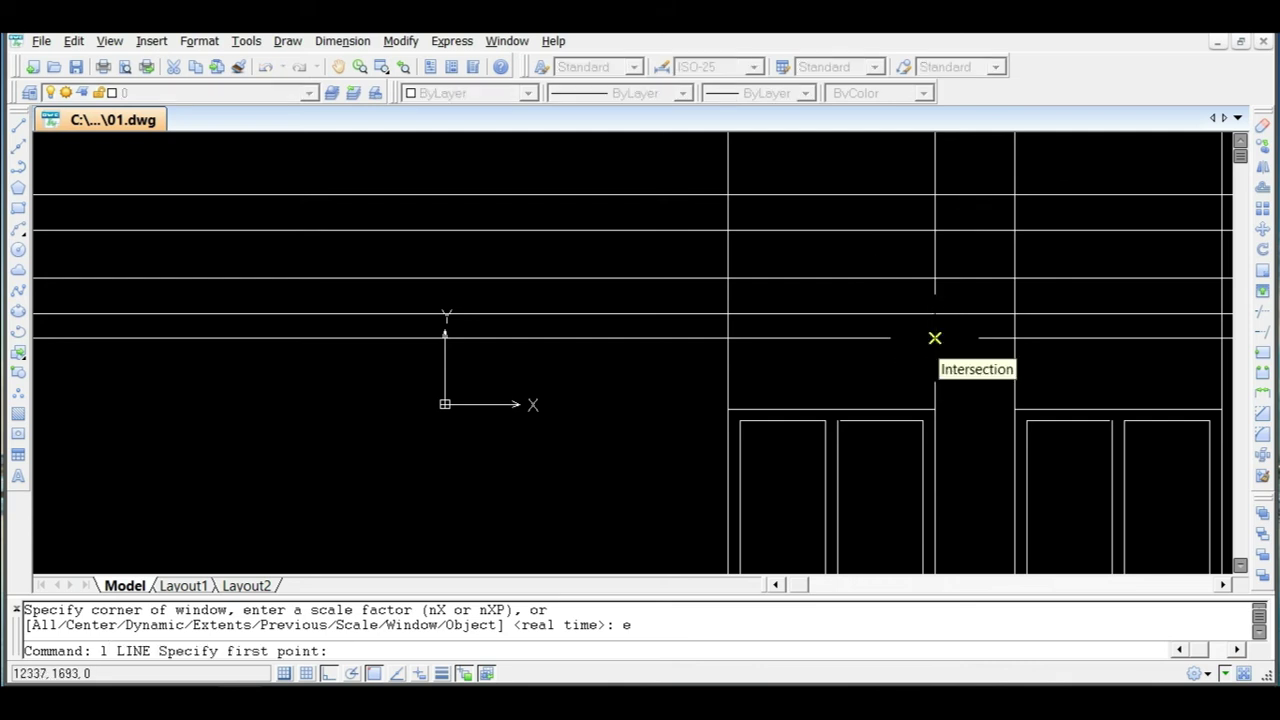
{"action": "left_click", "coordinate": [934, 338]}
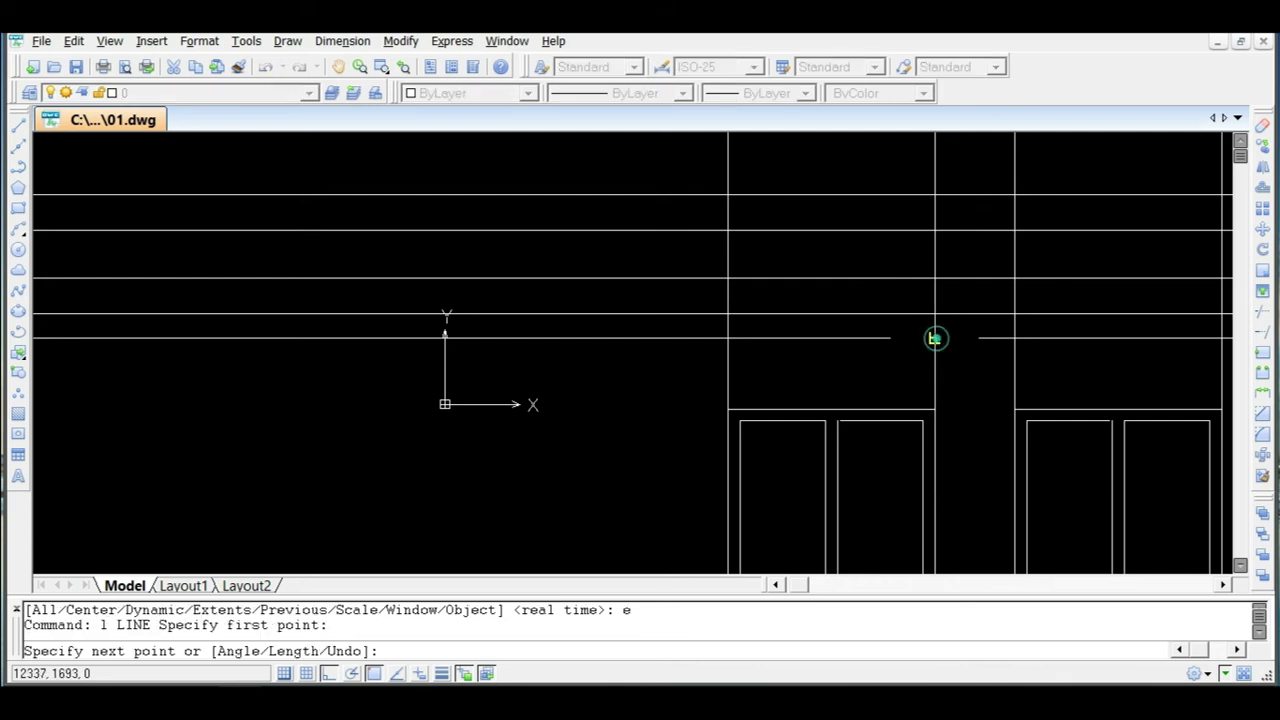
{"action": "left_click", "coordinate": [934, 195]}
{"action": "key", "text": "Escape"}
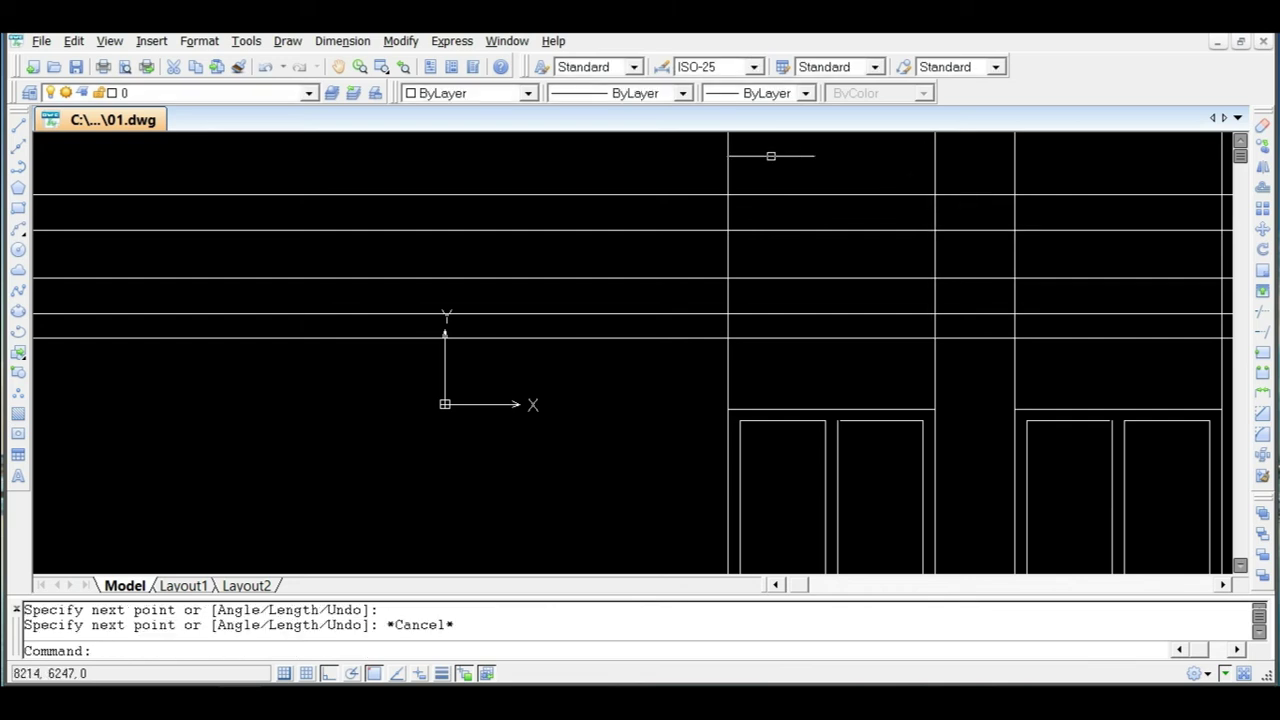
Set the current drawing colour to Red and recolour the new vertical line red.
{"action": "left_click", "coordinate": [525, 94]}
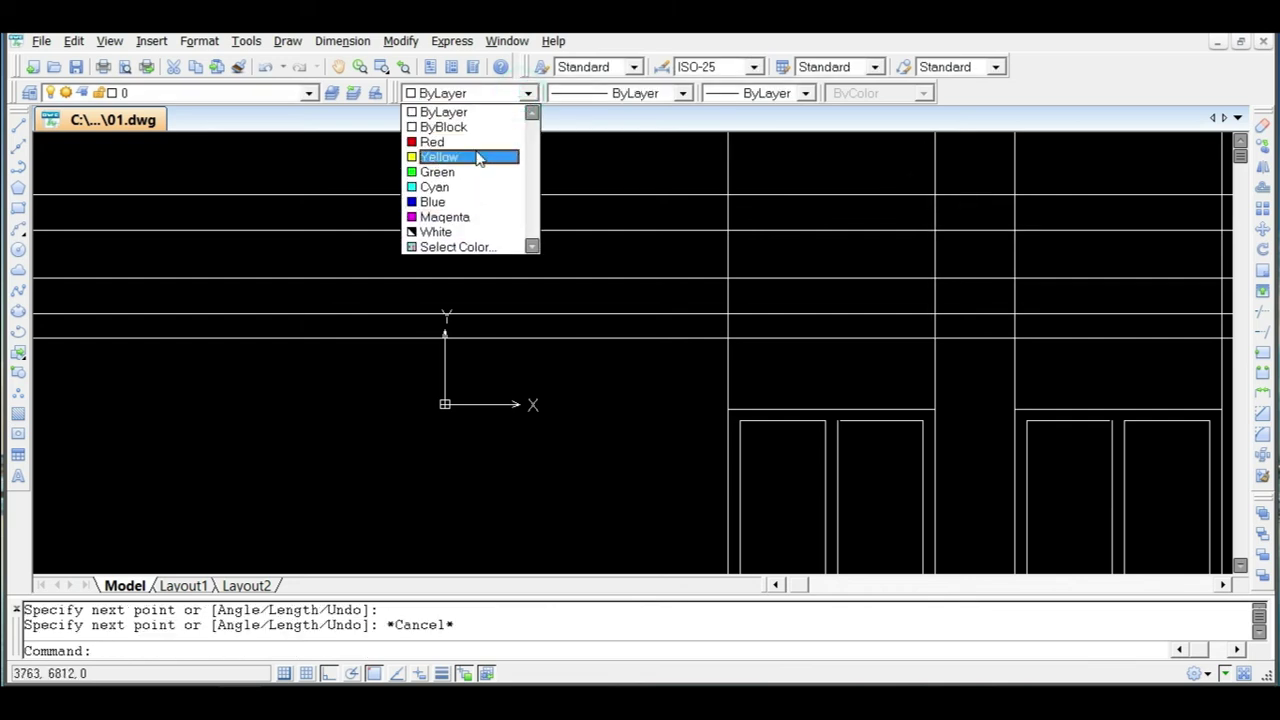
{"action": "left_click", "coordinate": [479, 141]}
{"action": "left_click", "coordinate": [966, 208]}
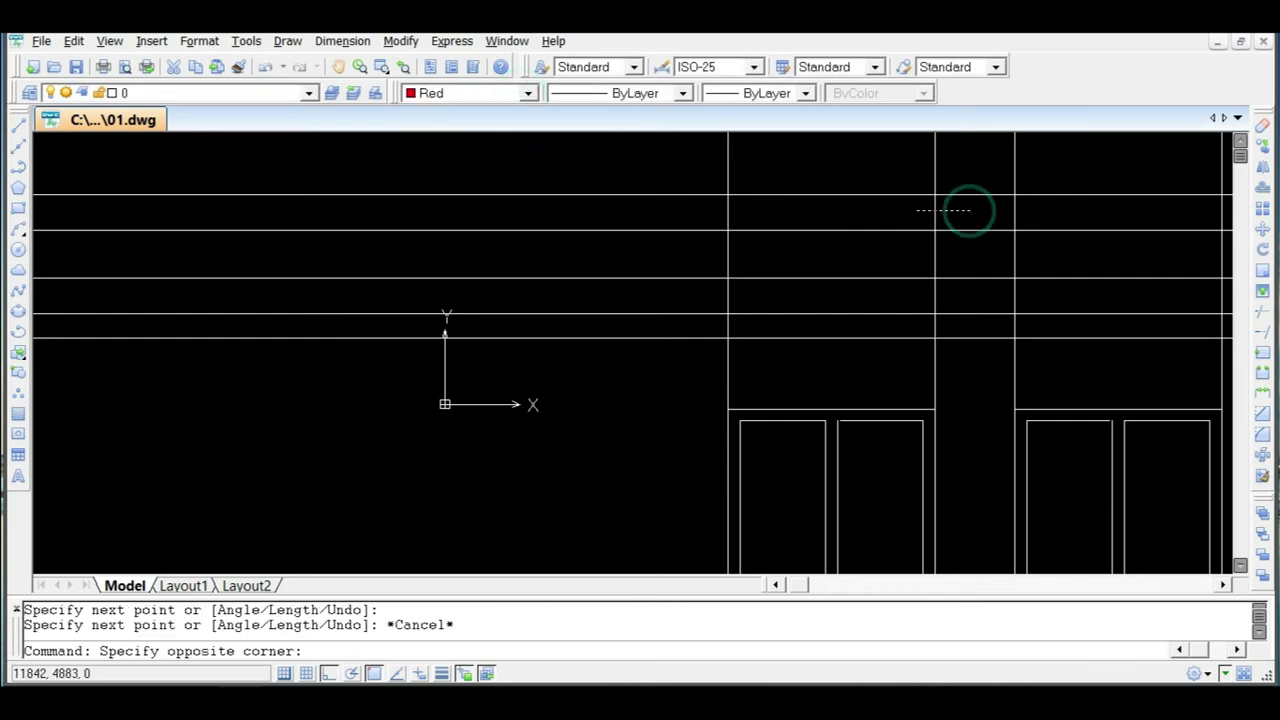
{"action": "left_click", "coordinate": [950, 214]}
{"action": "left_click", "coordinate": [934, 212]}
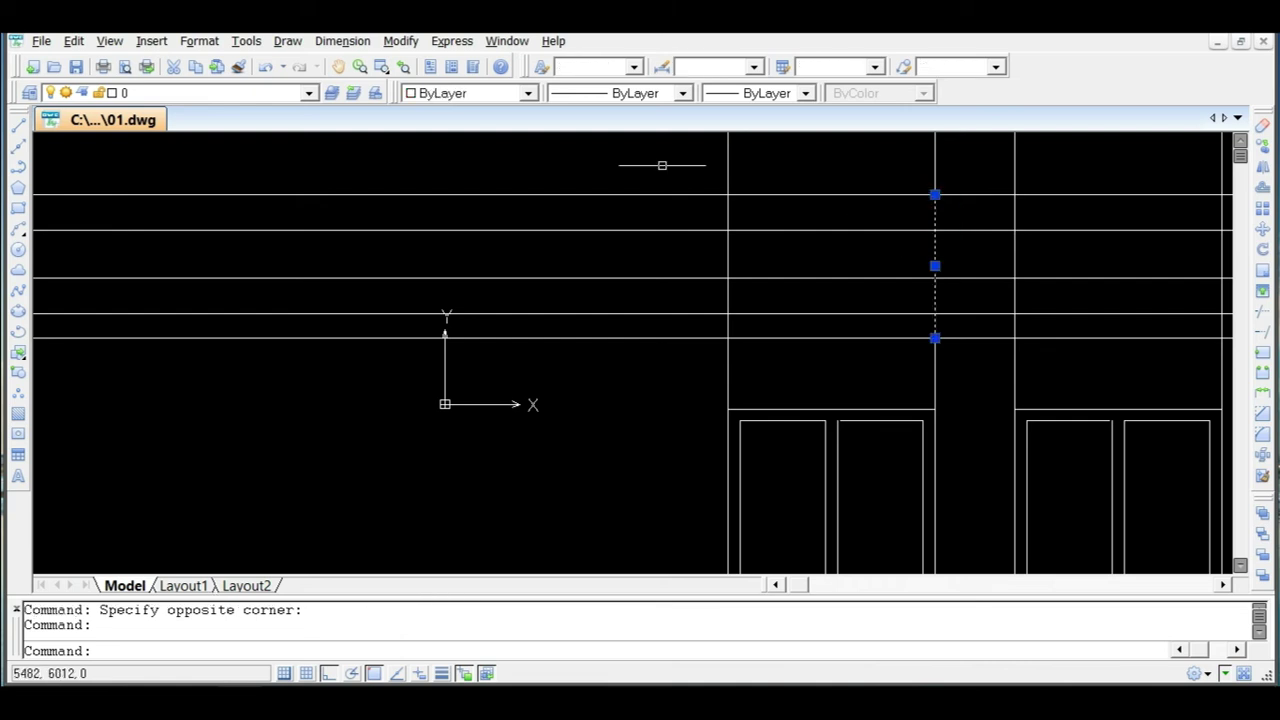
{"action": "left_click", "coordinate": [527, 93]}
{"action": "left_click", "coordinate": [485, 142]}
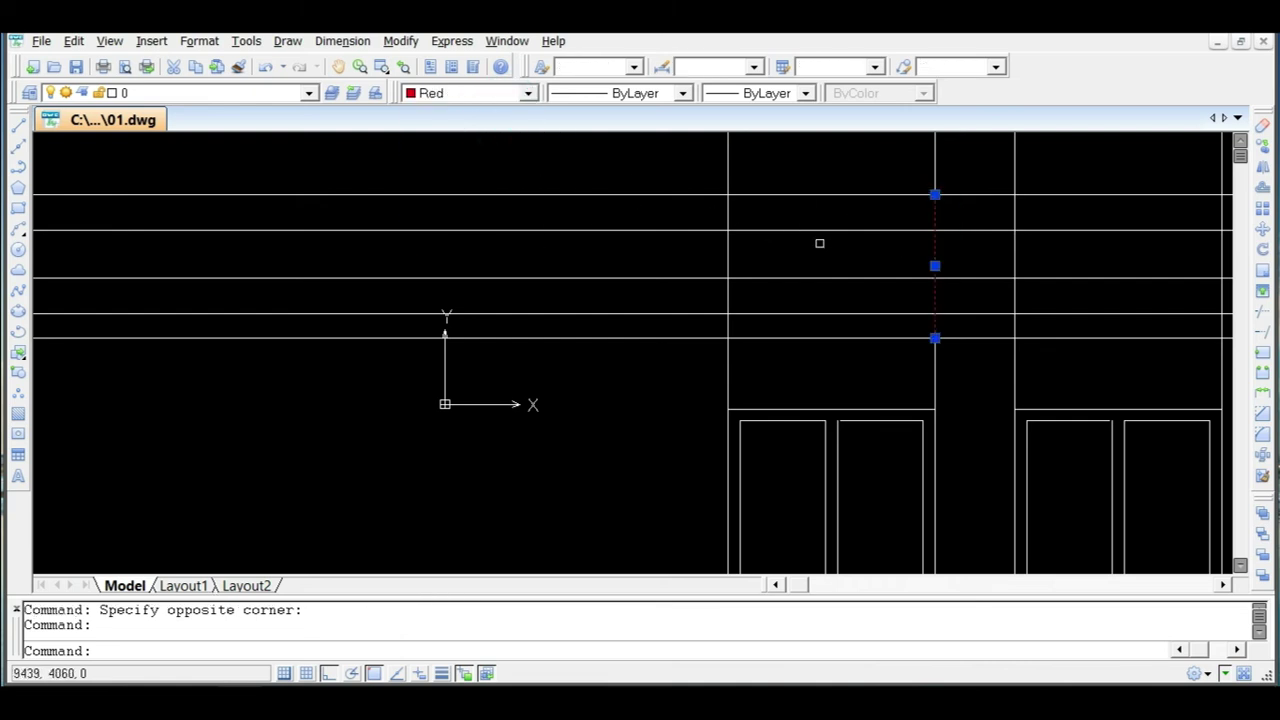
{"action": "key", "text": "Escape"}
Copy the red vertical line from its lower end onto the other three vertical construction lines at the lowest horizontal line.
{"action": "scroll", "coordinate": [948, 252], "scroll_direction": "up", "scroll_amount": 2}
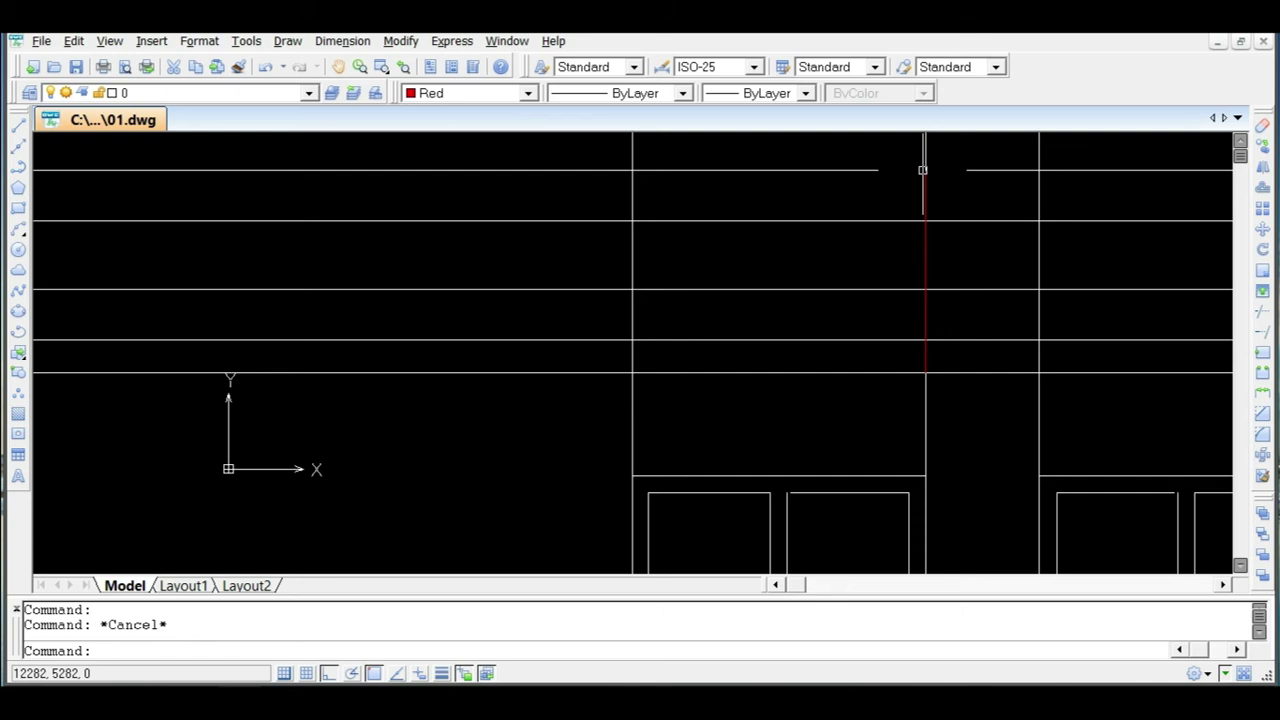
{"action": "left_click", "coordinate": [923, 293]}
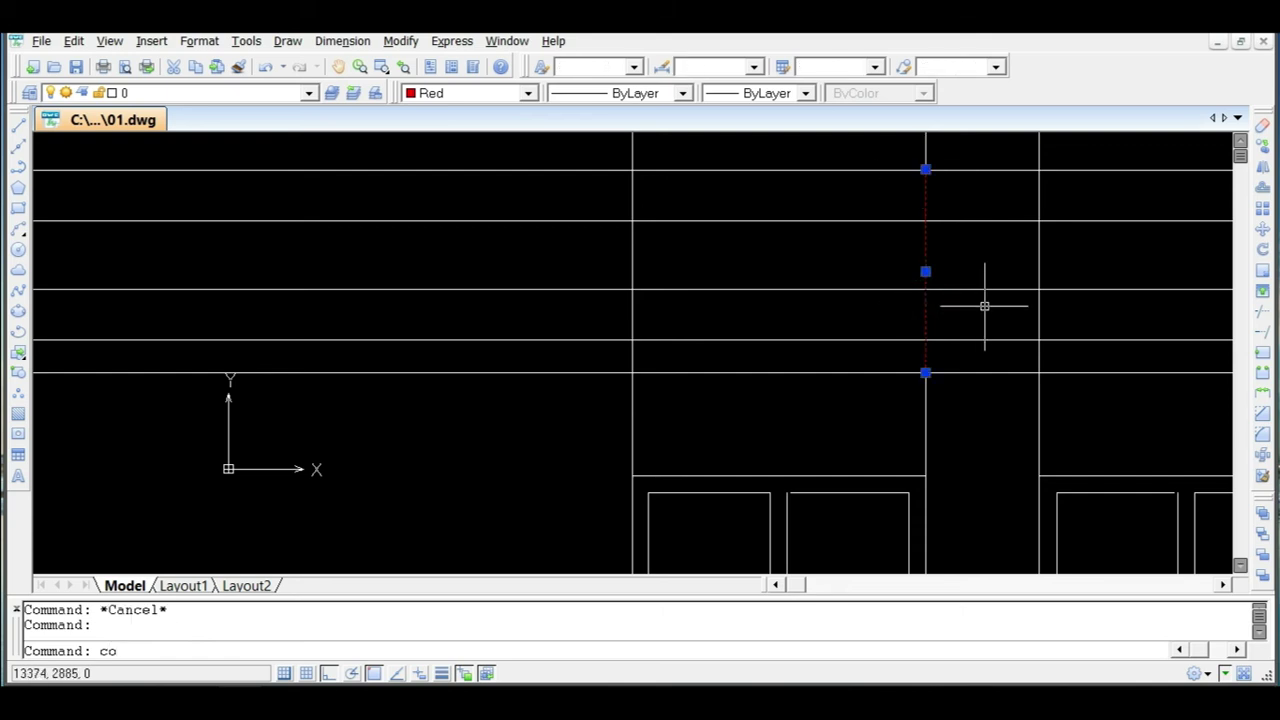
{"action": "key", "text": "Return"}
{"action": "left_click", "coordinate": [925, 372]}
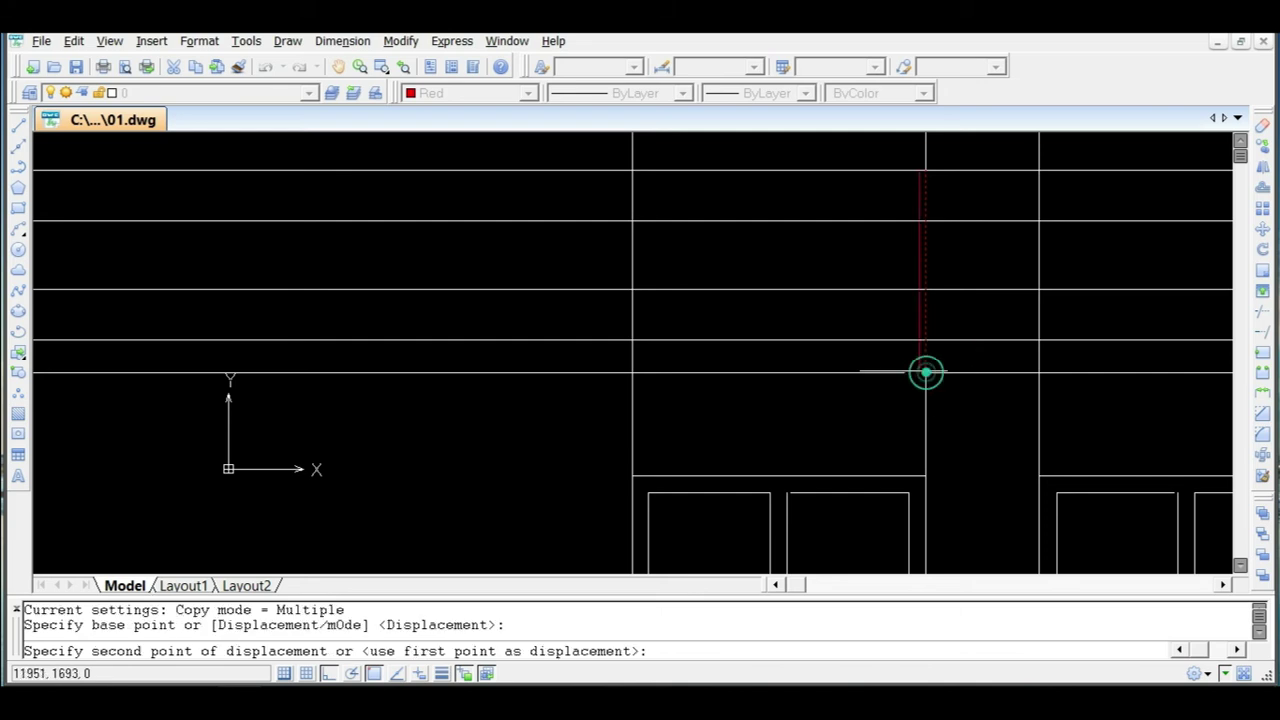
{"action": "left_click", "coordinate": [631, 372]}
{"action": "scroll", "coordinate": [631, 370], "scroll_direction": "down", "scroll_amount": 3}
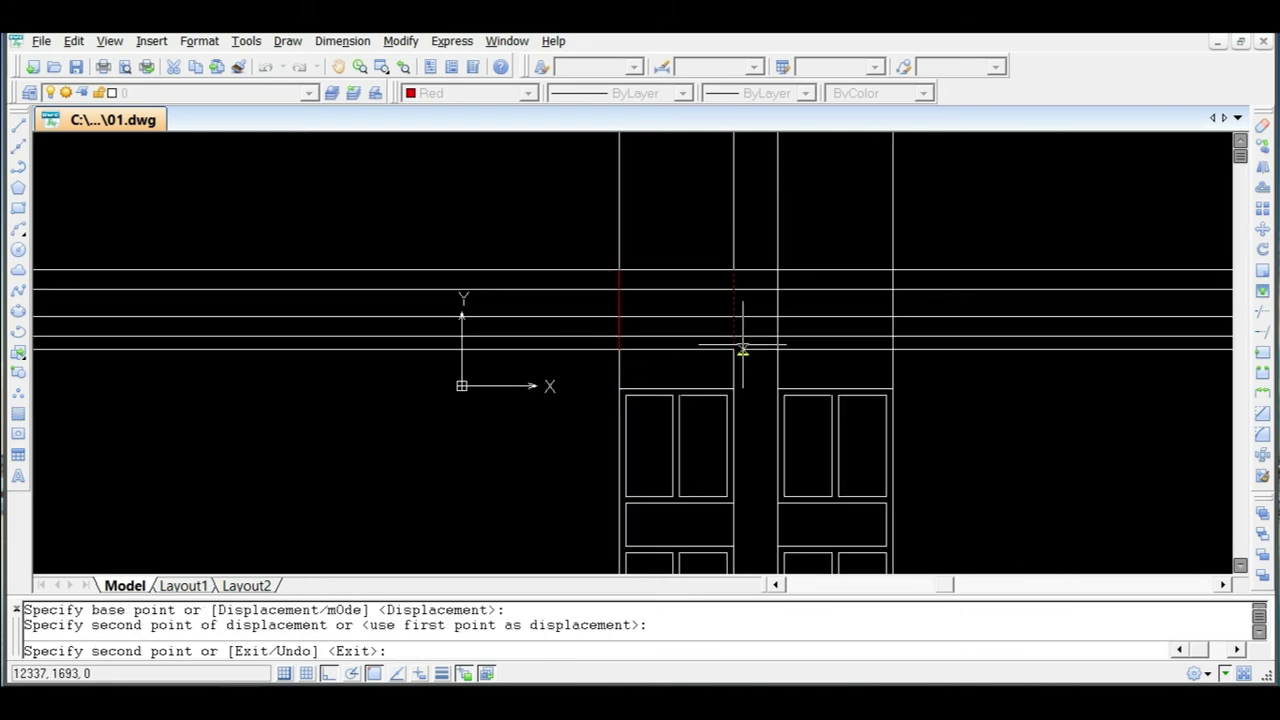
{"action": "scroll", "coordinate": [742, 350], "scroll_direction": "up", "scroll_amount": 2}
{"action": "left_click", "coordinate": [787, 350]}
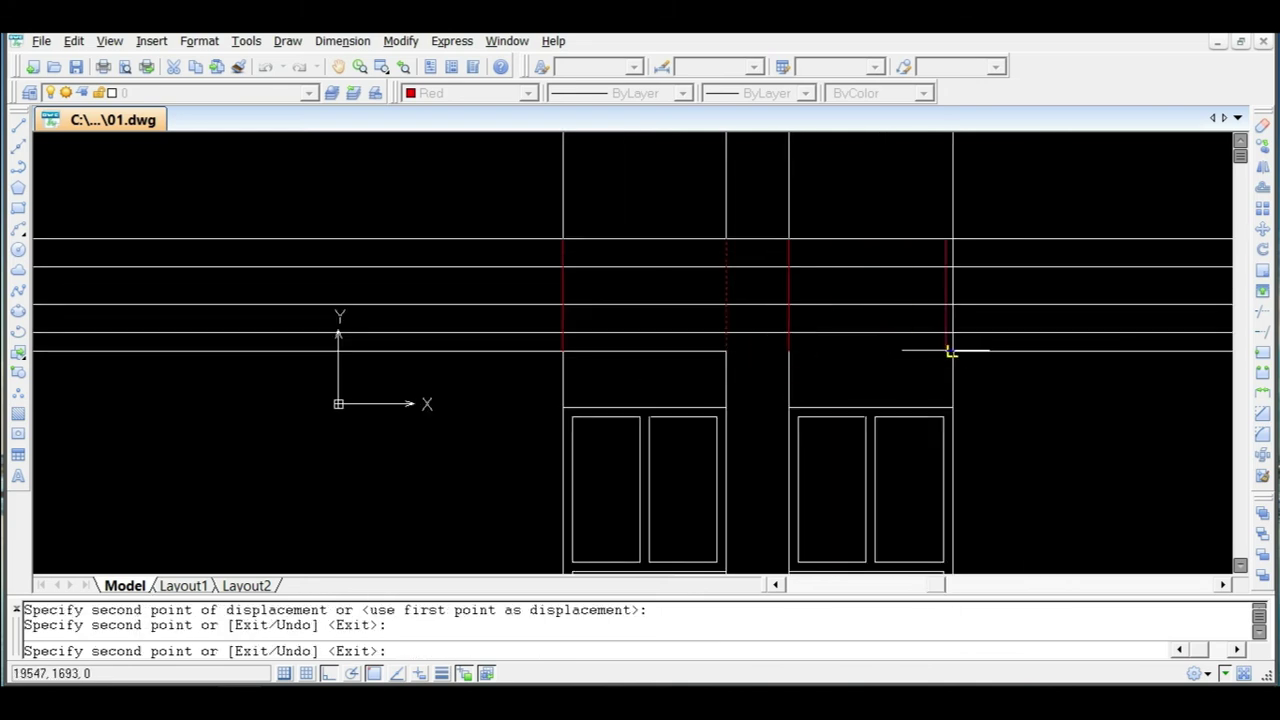
{"action": "left_click", "coordinate": [951, 350]}
{"action": "key", "text": "Escape"}
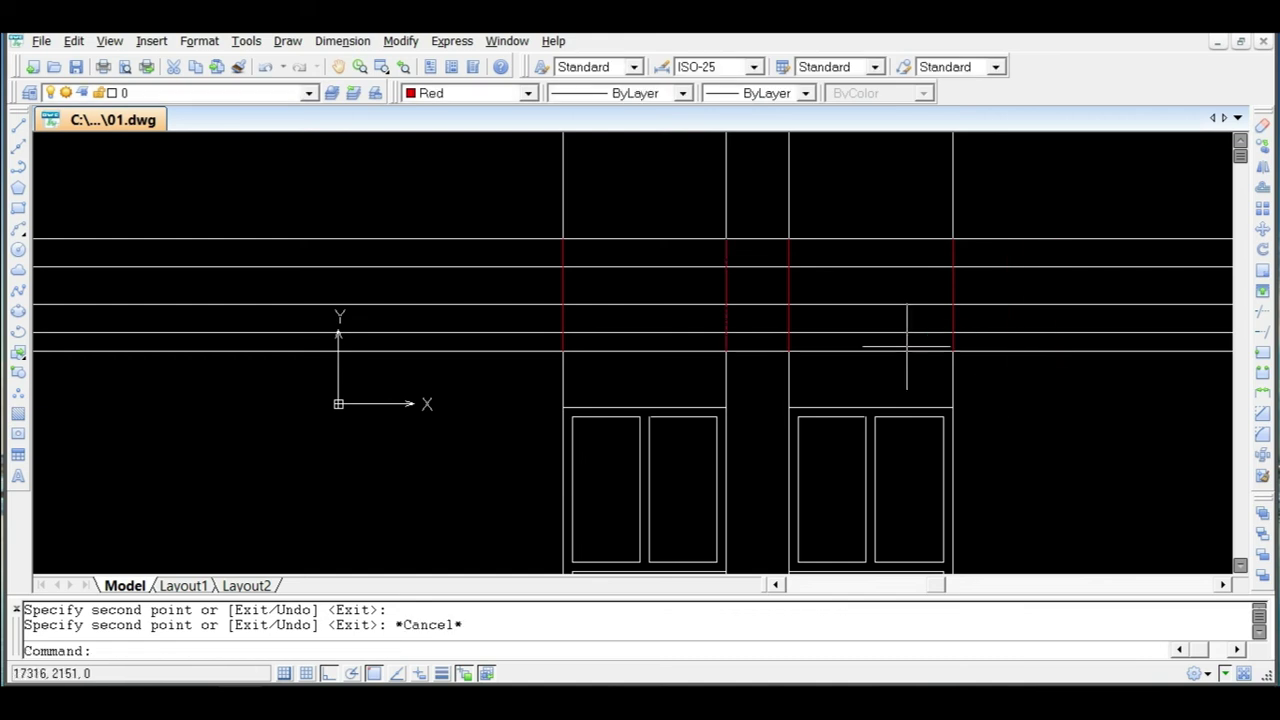
Trim the horizontal level lines outside the outer red verticals and the vertical construction lines above the highest level line.
{"action": "scroll", "coordinate": [633, 262], "scroll_direction": "up", "scroll_amount": 2}
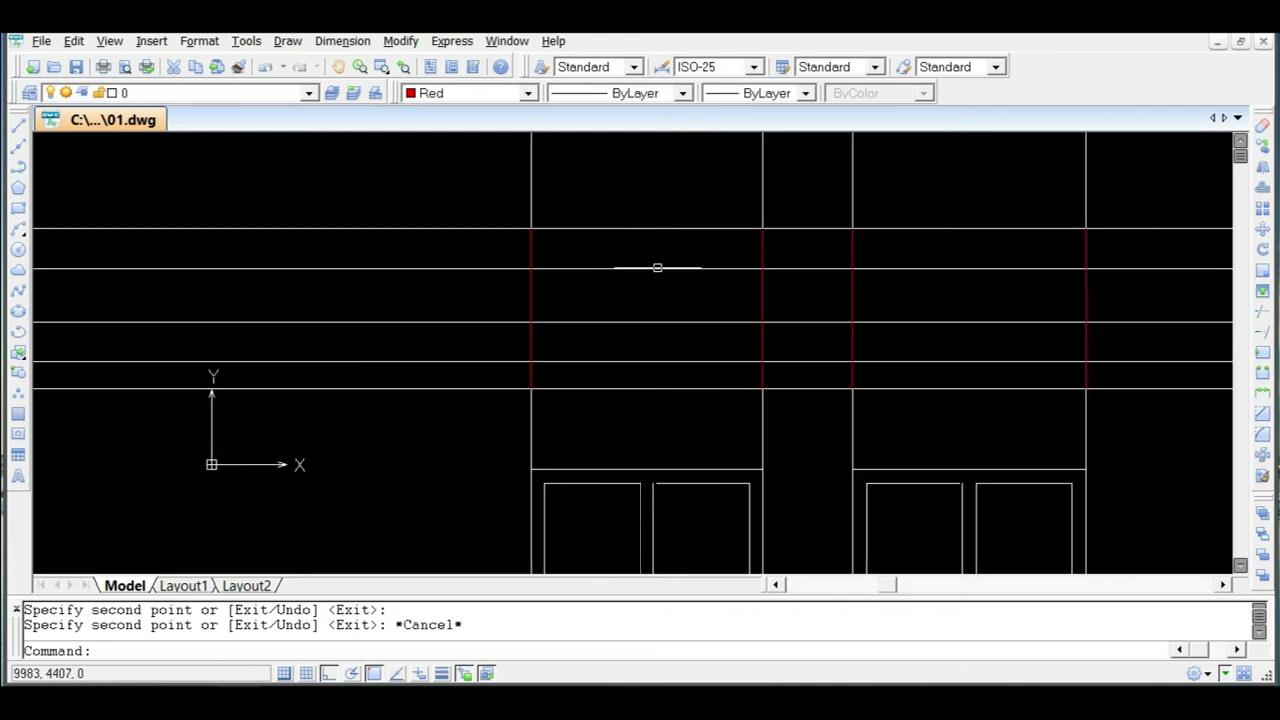
{"action": "type", "text": "tr"}
{"action": "key", "text": "Return"}
{"action": "key", "text": "Return"}
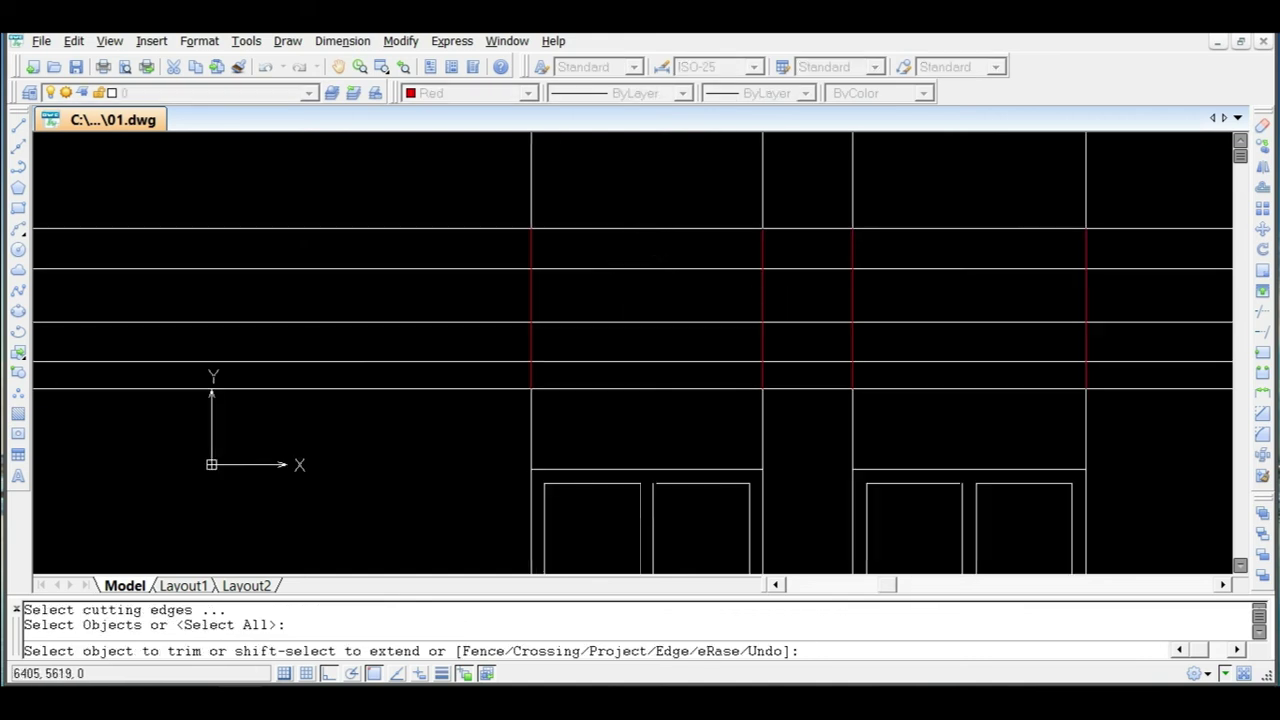
{"action": "left_click", "coordinate": [491, 209]}
{"action": "left_click", "coordinate": [394, 446]}
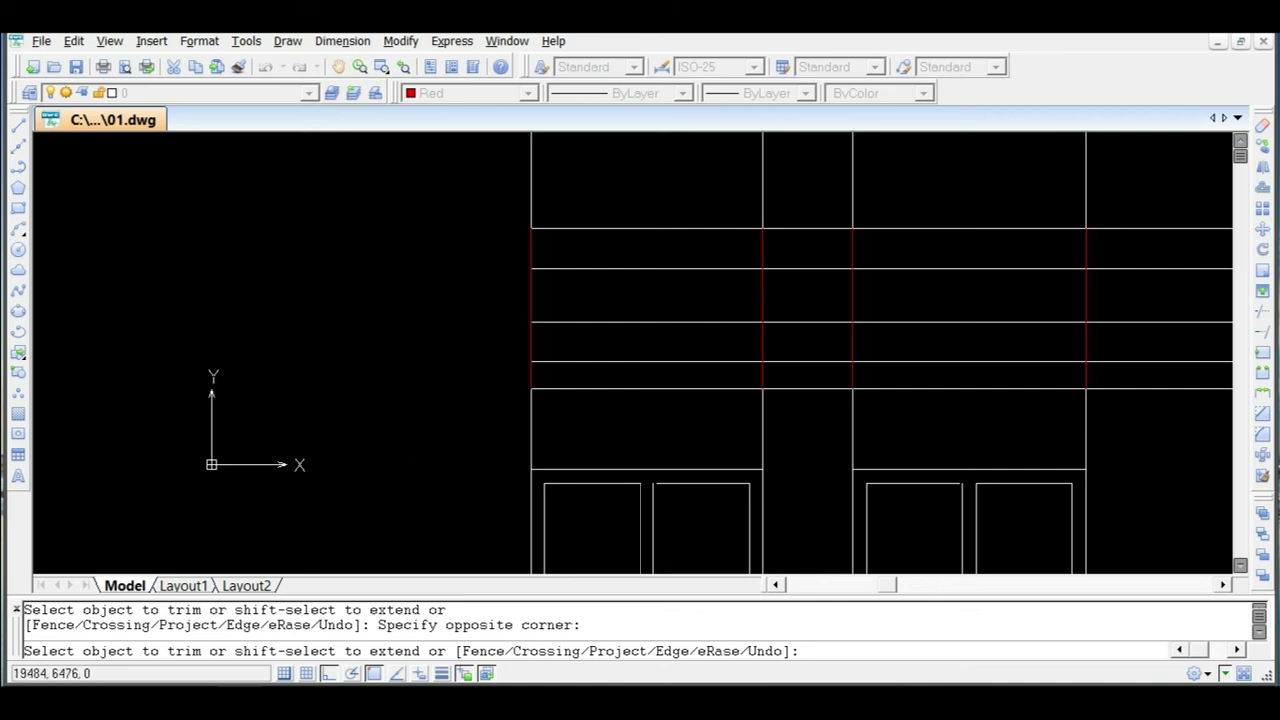
{"action": "left_click", "coordinate": [1123, 180]}
{"action": "left_click", "coordinate": [462, 206]}
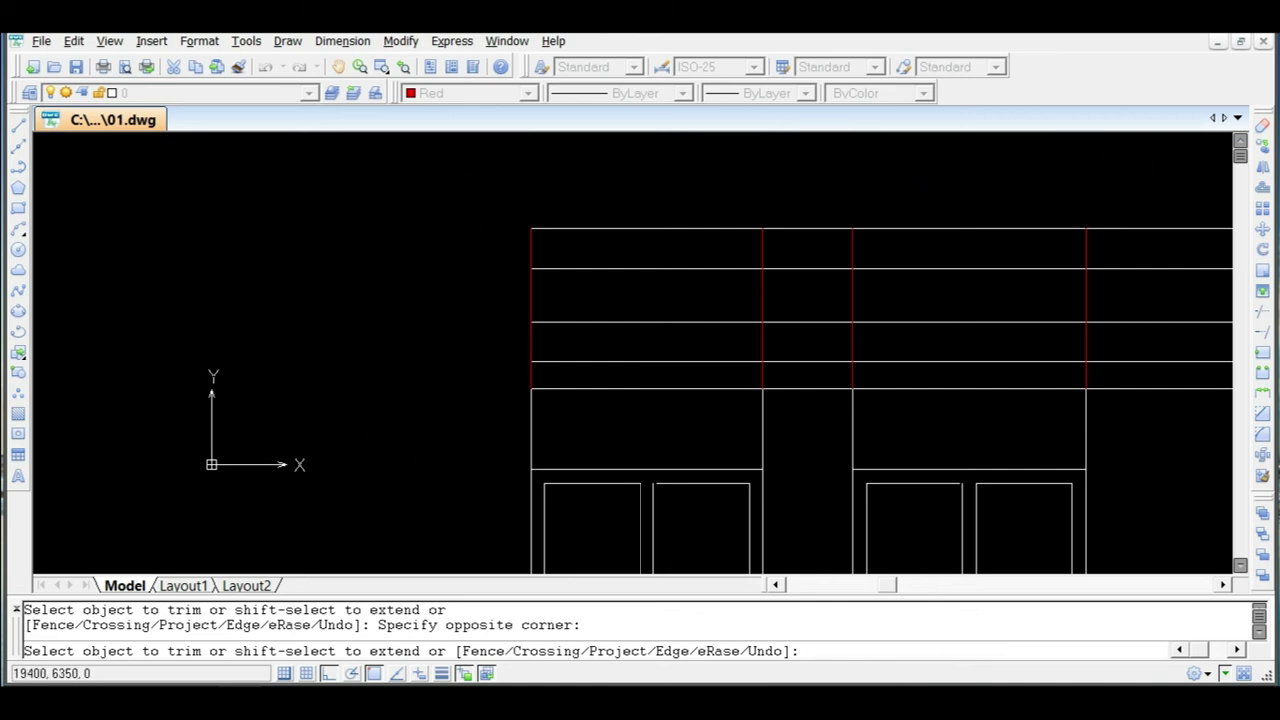
{"action": "left_click", "coordinate": [1174, 214]}
{"action": "left_click", "coordinate": [1081, 456]}
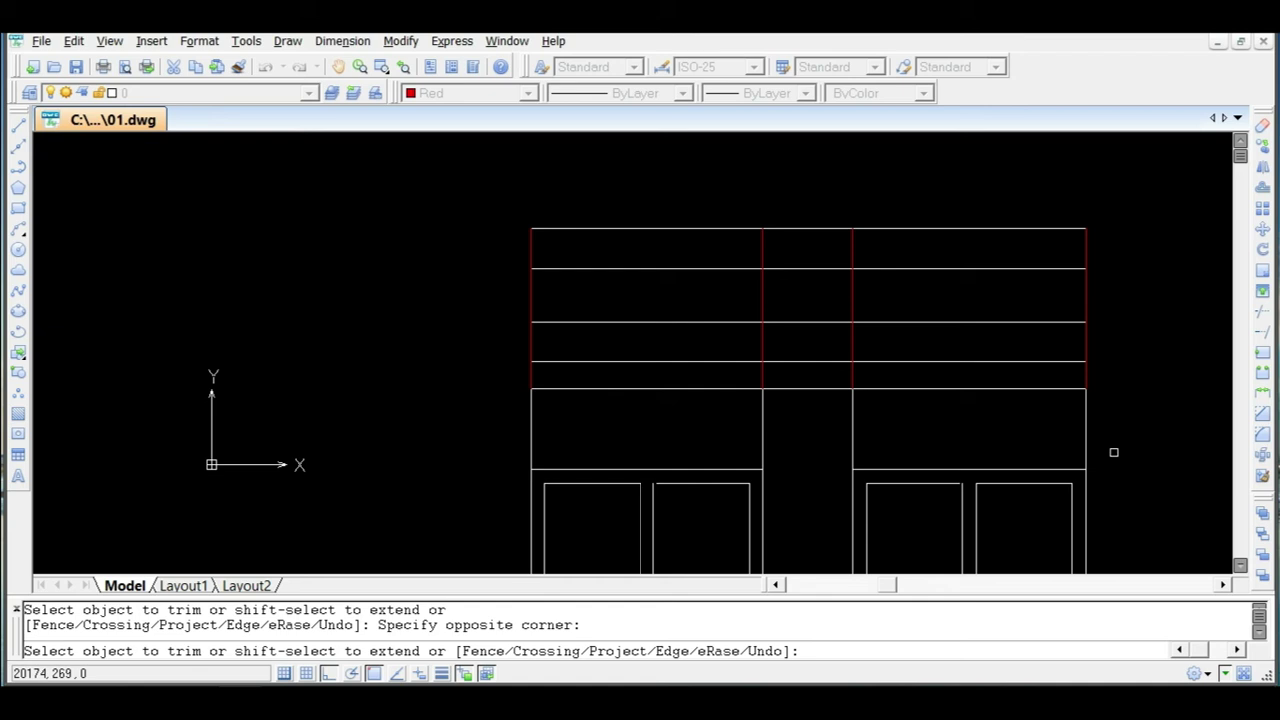
Trim the vertical construction lines between the elevation and the floor plan, and delete their remaining pieces below the plan.
{"action": "left_click", "coordinate": [1134, 423]}
{"action": "left_click", "coordinate": [476, 434]}
{"action": "scroll", "coordinate": [742, 296], "scroll_direction": "down", "scroll_amount": 6}
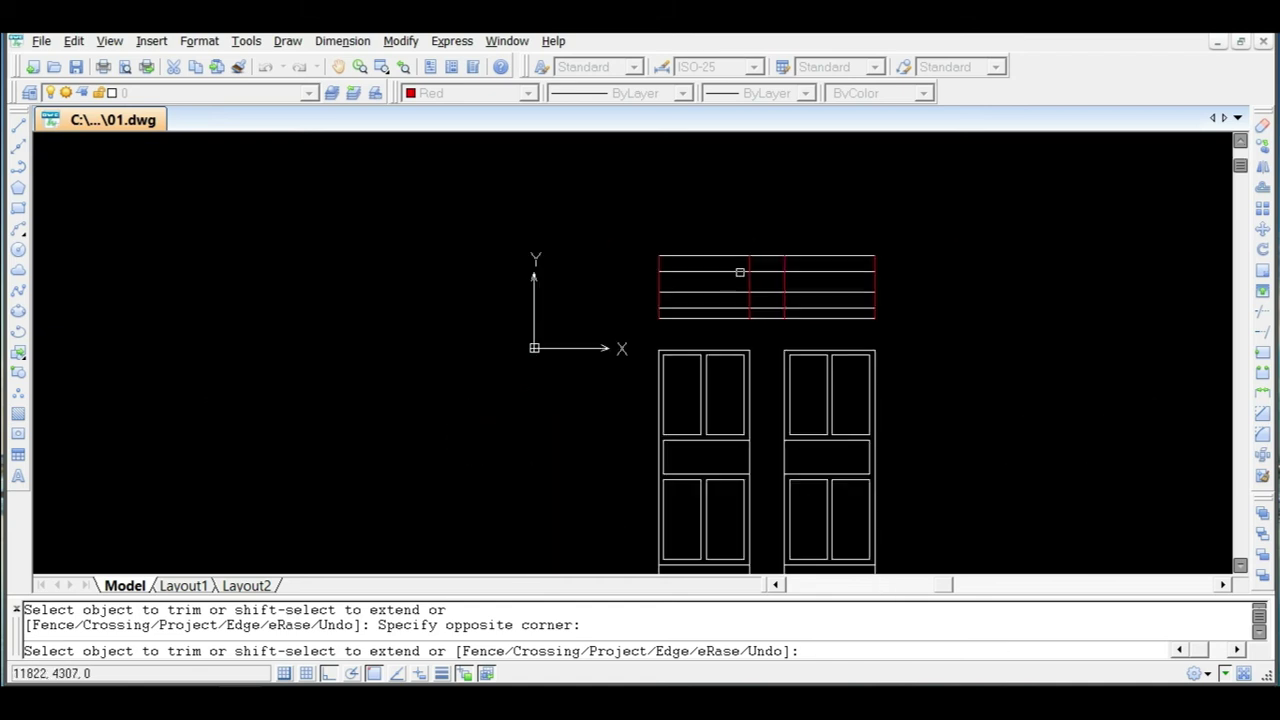
{"action": "key", "text": "Escape"}
{"action": "left_click", "coordinate": [897, 509]}
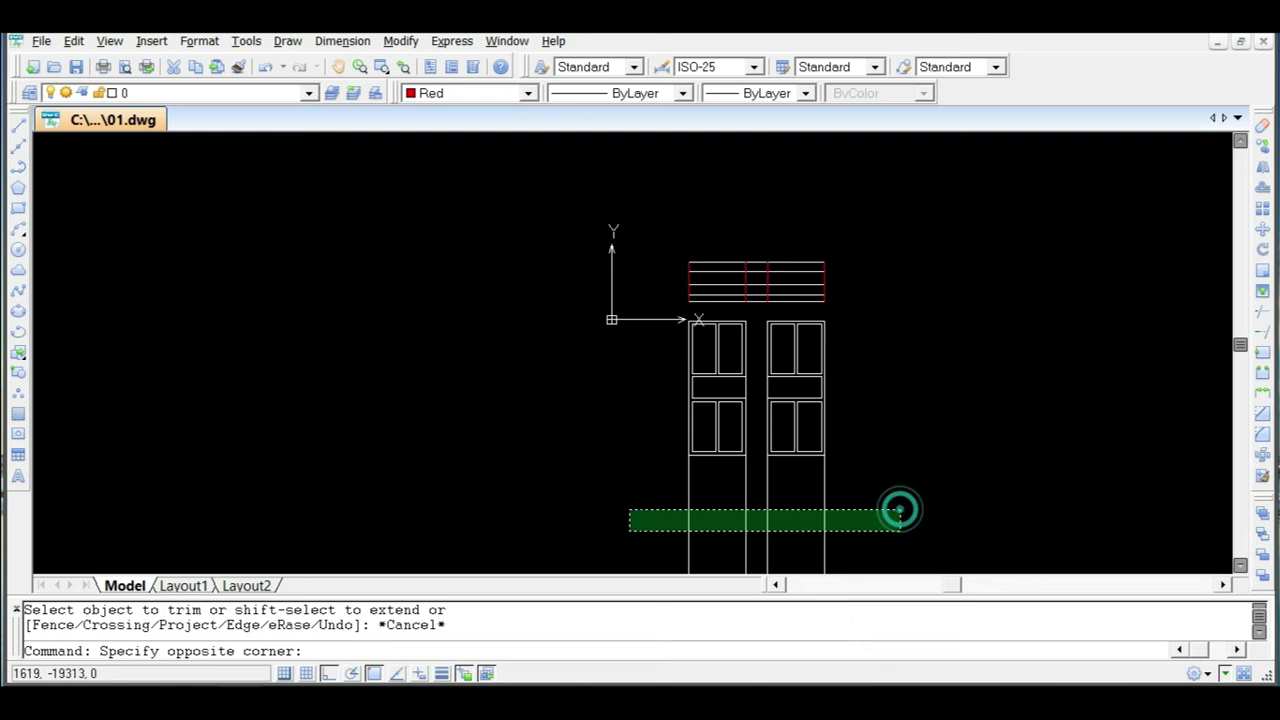
{"action": "left_click", "coordinate": [628, 531]}
{"action": "key", "text": "Delete"}
Trim all five horizontal level lines out of the gap between the left and right blocks of the elevation.
{"action": "scroll", "coordinate": [757, 386], "scroll_direction": "up", "scroll_amount": 6}
{"action": "scroll", "coordinate": [903, 380], "scroll_direction": "down", "scroll_amount": 3}
{"action": "scroll", "coordinate": [903, 380], "scroll_direction": "up", "scroll_amount": 2}
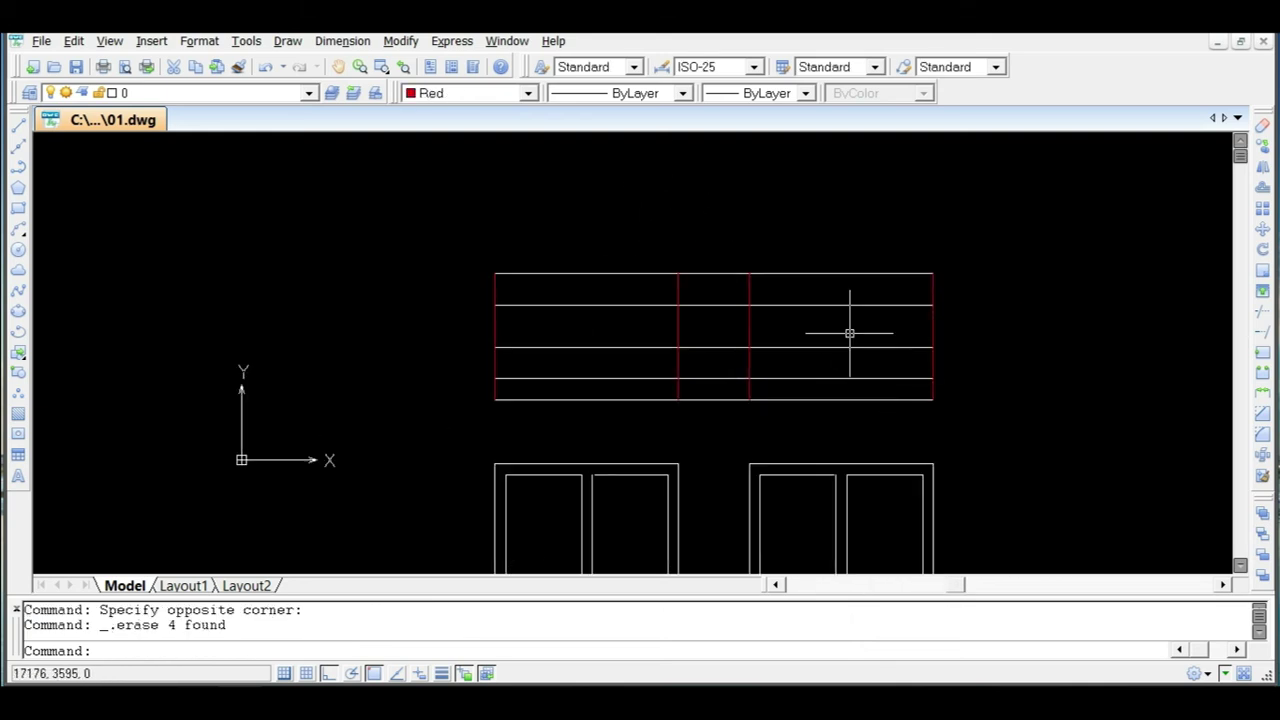
{"action": "scroll", "coordinate": [710, 316], "scroll_direction": "up", "scroll_amount": 3}
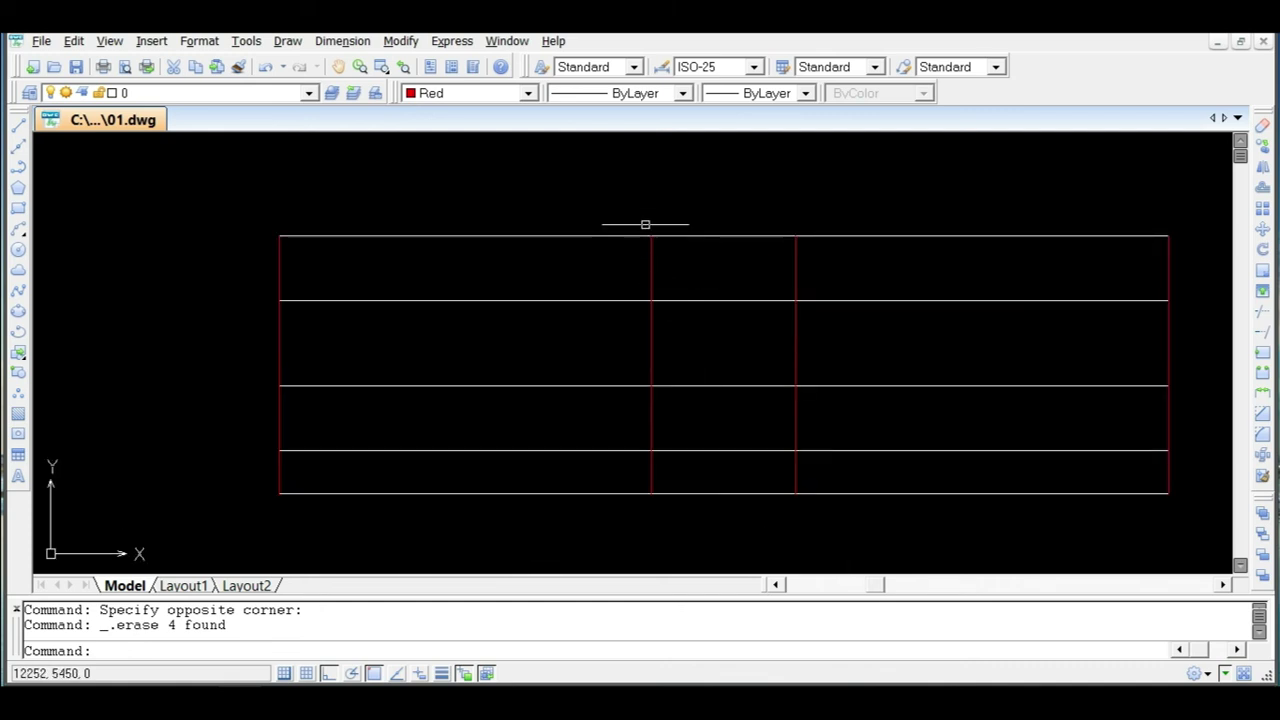
{"action": "scroll", "coordinate": [703, 300], "scroll_direction": "down", "scroll_amount": 2}
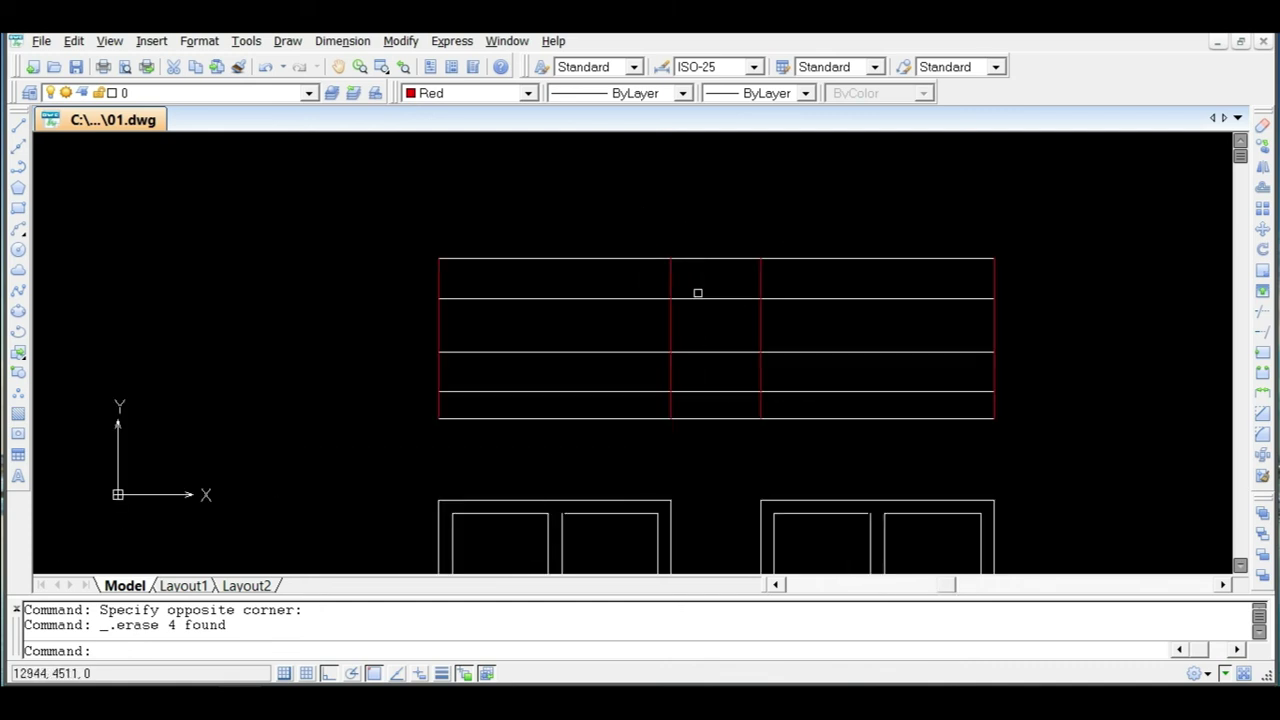
{"action": "key", "text": "Return"}
{"action": "key", "text": "Return"}
{"action": "left_click", "coordinate": [723, 287]}
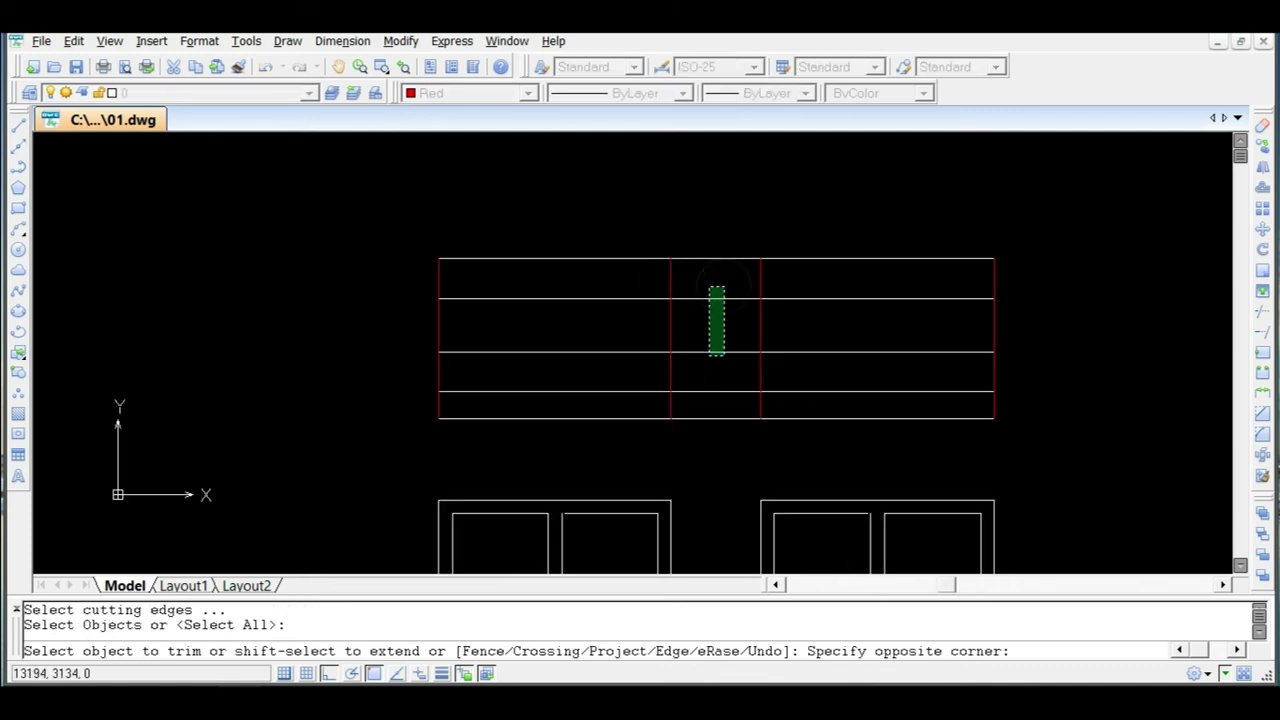
{"action": "left_click", "coordinate": [697, 413]}
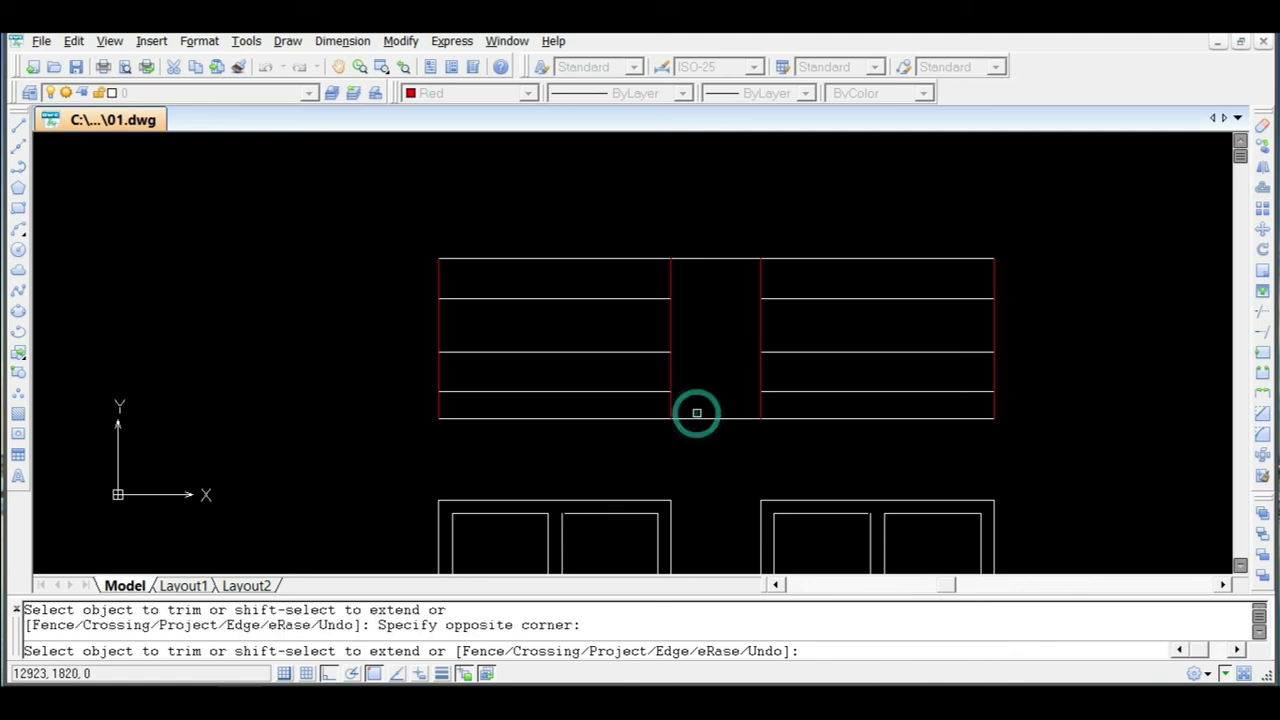
{"action": "scroll", "coordinate": [700, 292], "scroll_direction": "down", "scroll_amount": 6}
{"action": "scroll", "coordinate": [709, 477], "scroll_direction": "up", "scroll_amount": 2}
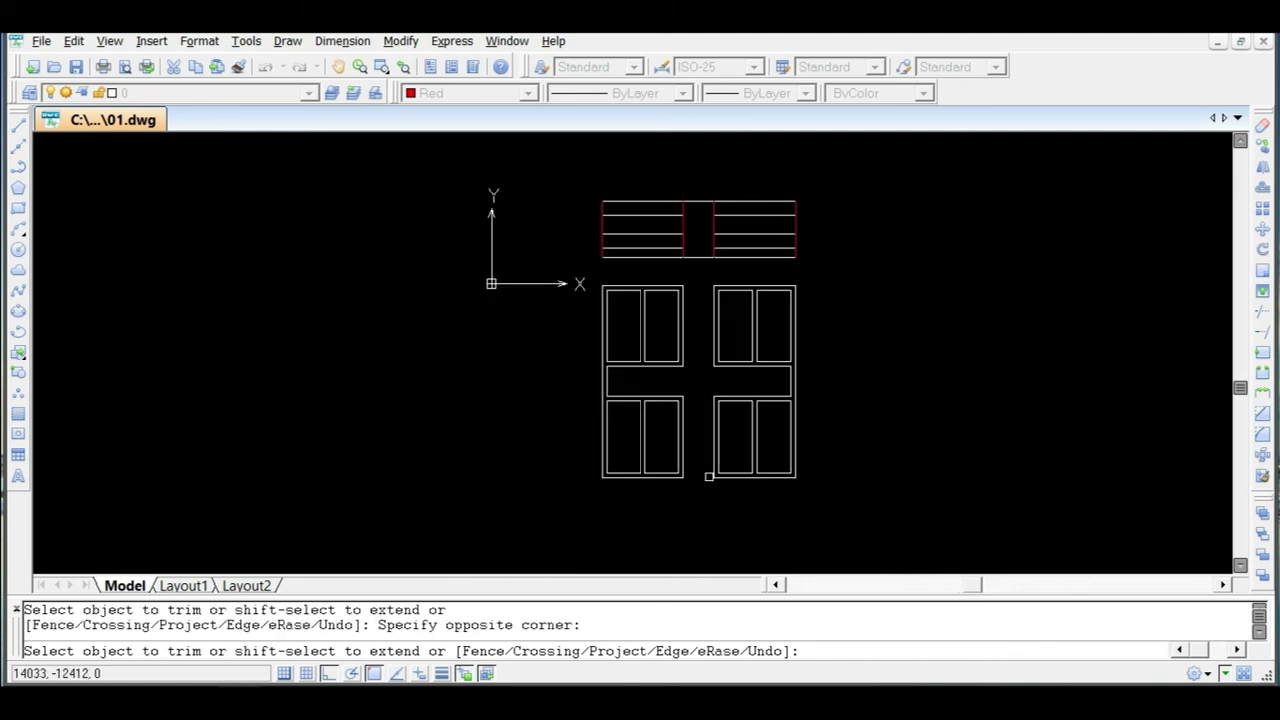
{"action": "scroll", "coordinate": [685, 260], "scroll_direction": "up", "scroll_amount": 3}
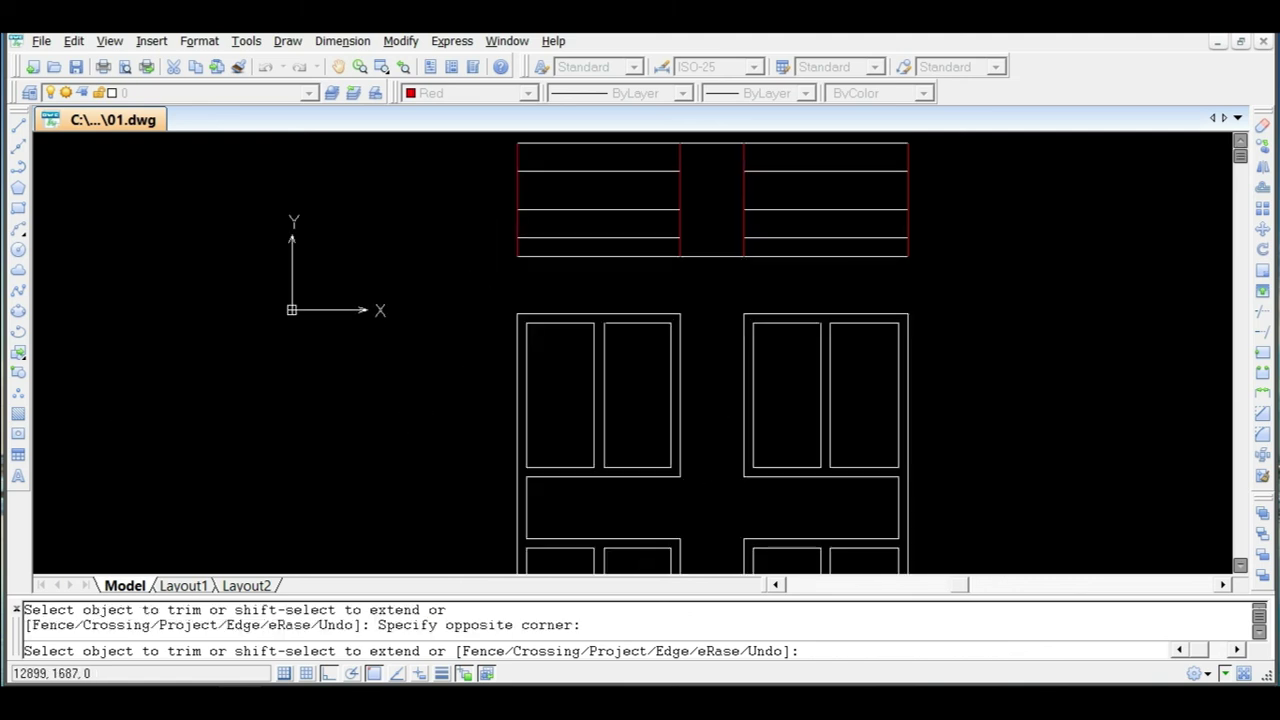
{"action": "left_click", "coordinate": [719, 253]}
{"action": "scroll", "coordinate": [709, 270], "scroll_direction": "down", "scroll_amount": 2}
{"action": "scroll", "coordinate": [700, 178], "scroll_direction": "up", "scroll_amount": 3}
{"action": "left_click", "coordinate": [709, 226]}
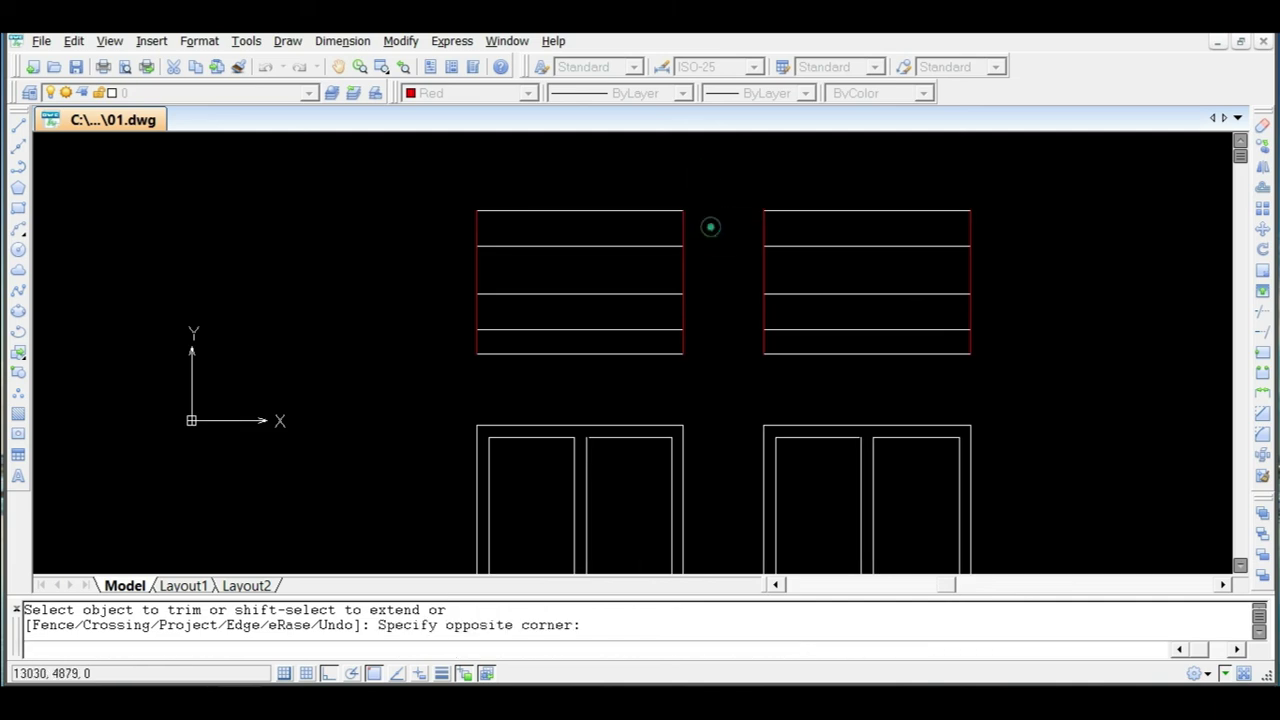
{"action": "key", "text": "Escape"}
Examine the two elevation blocks and compare them with the floor plan below.
{"action": "scroll", "coordinate": [709, 223], "scroll_direction": "down", "scroll_amount": 3}
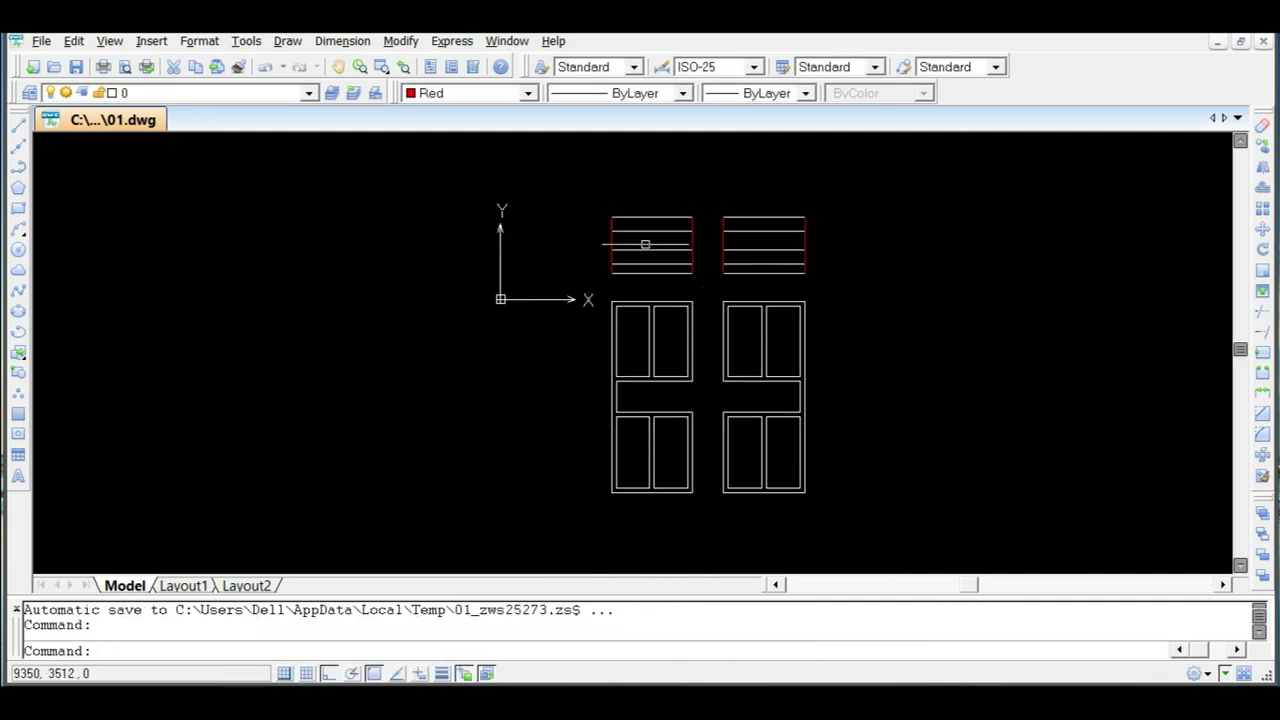
{"action": "scroll", "coordinate": [645, 244], "scroll_direction": "up", "scroll_amount": 3}
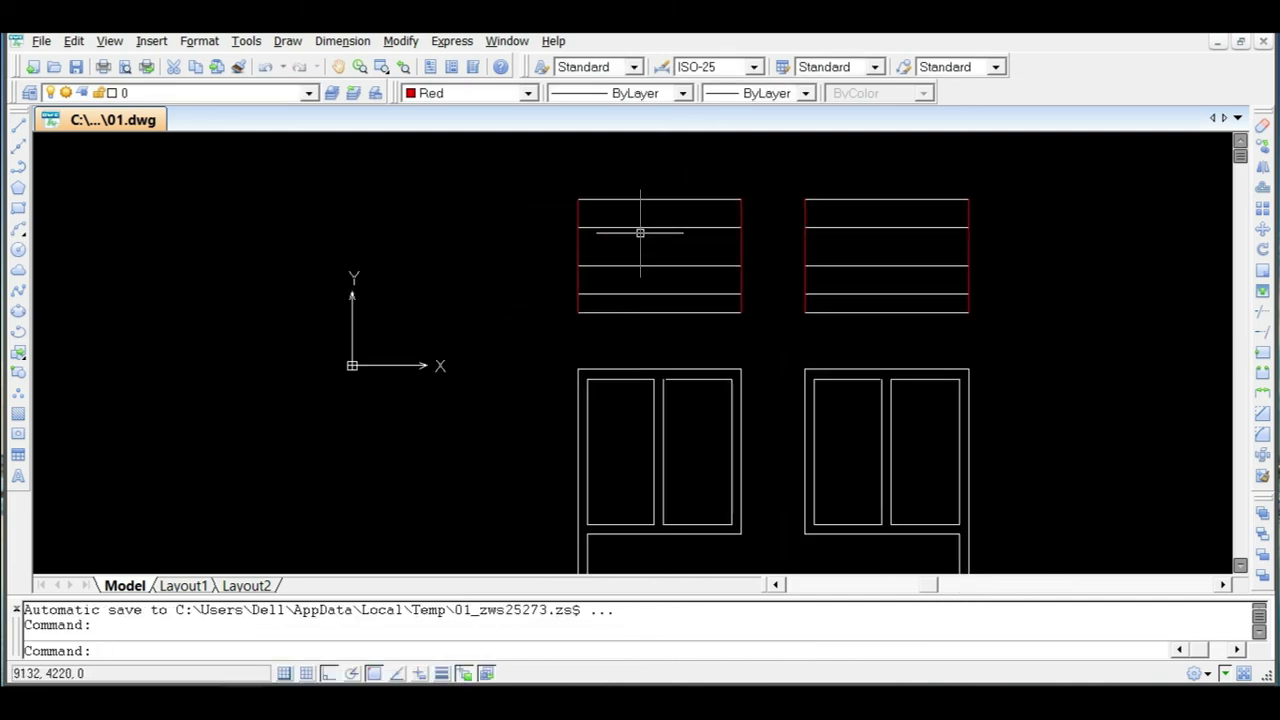
{"action": "scroll", "coordinate": [664, 305], "scroll_direction": "up", "scroll_amount": 3}
{"action": "scroll", "coordinate": [663, 246], "scroll_direction": "down", "scroll_amount": 8}
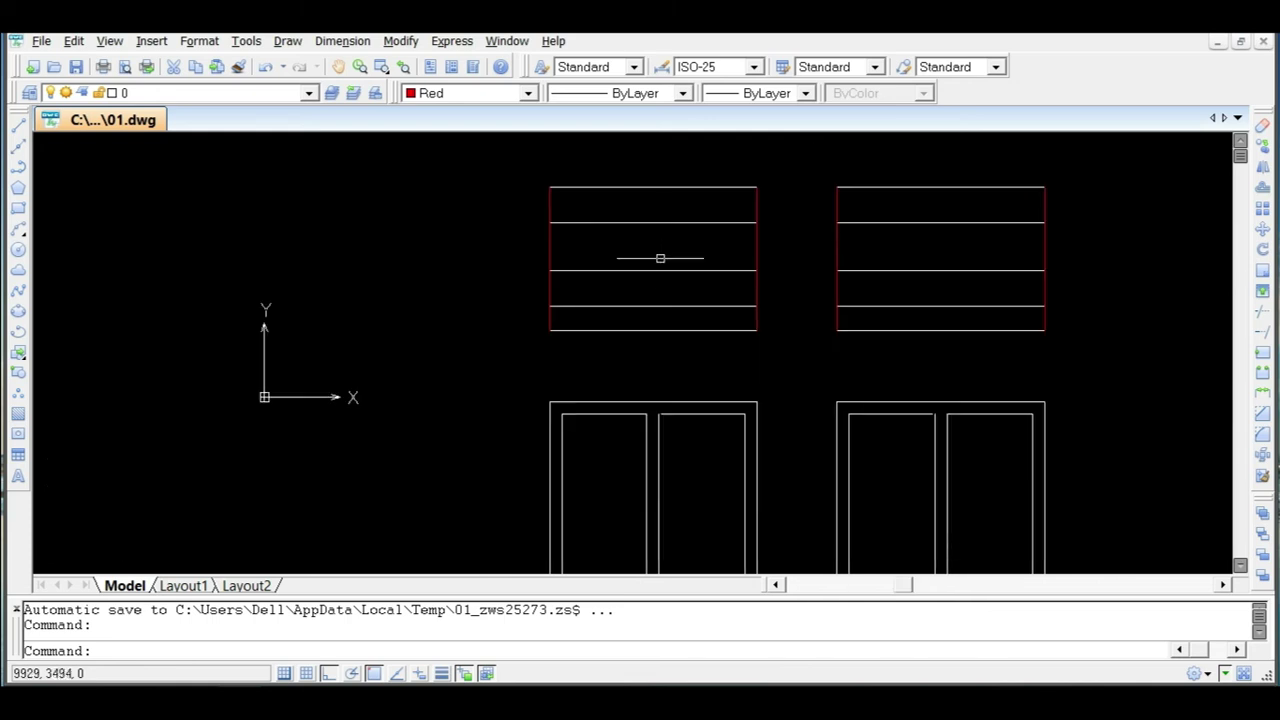
{"action": "scroll", "coordinate": [602, 393], "scroll_direction": "up", "scroll_amount": 6}
{"action": "scroll", "coordinate": [602, 393], "scroll_direction": "up", "scroll_amount": 2}
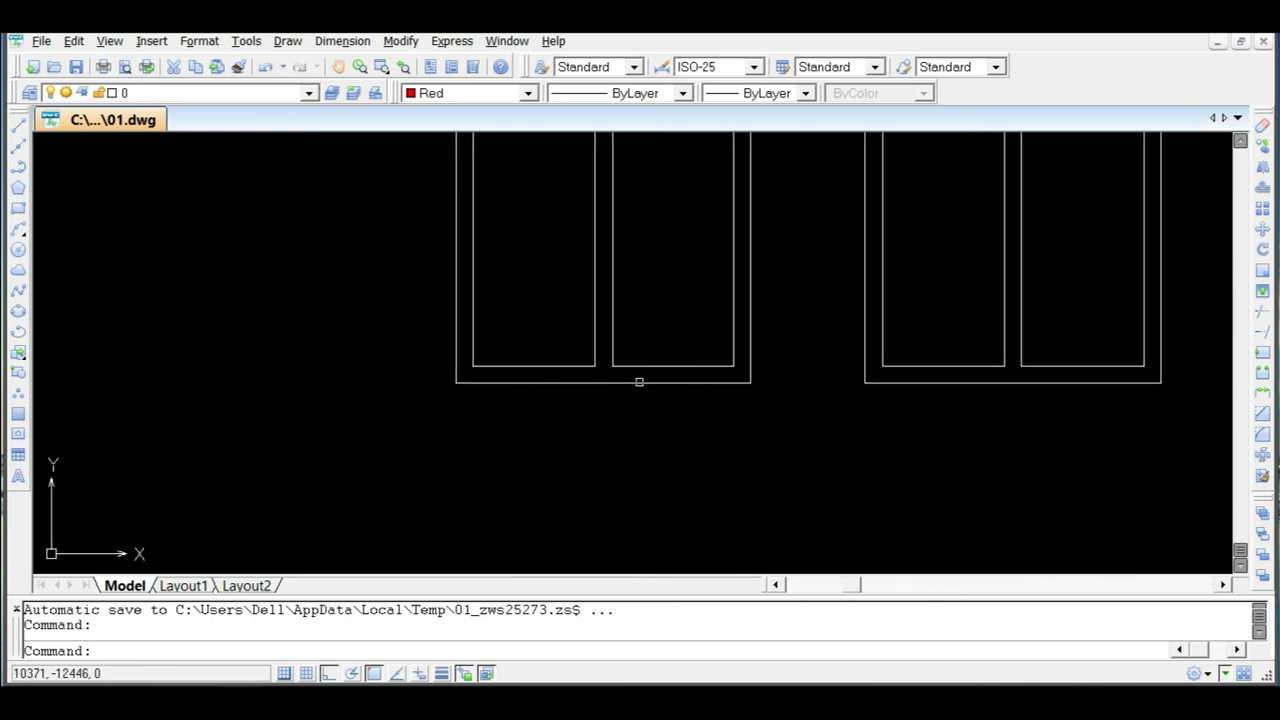
{"action": "scroll", "coordinate": [555, 370], "scroll_direction": "down", "scroll_amount": 5}
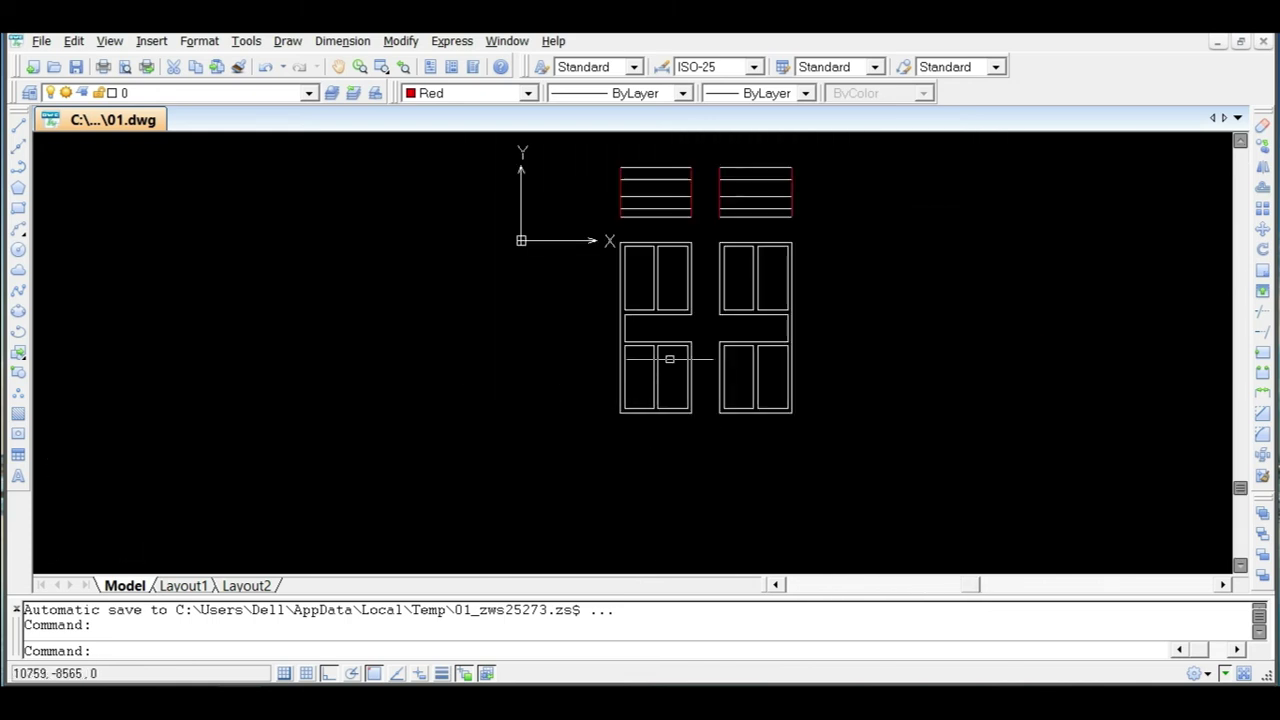
{"action": "scroll", "coordinate": [641, 222], "scroll_direction": "up", "scroll_amount": 4}
{"action": "scroll", "coordinate": [641, 222], "scroll_direction": "up", "scroll_amount": 5}
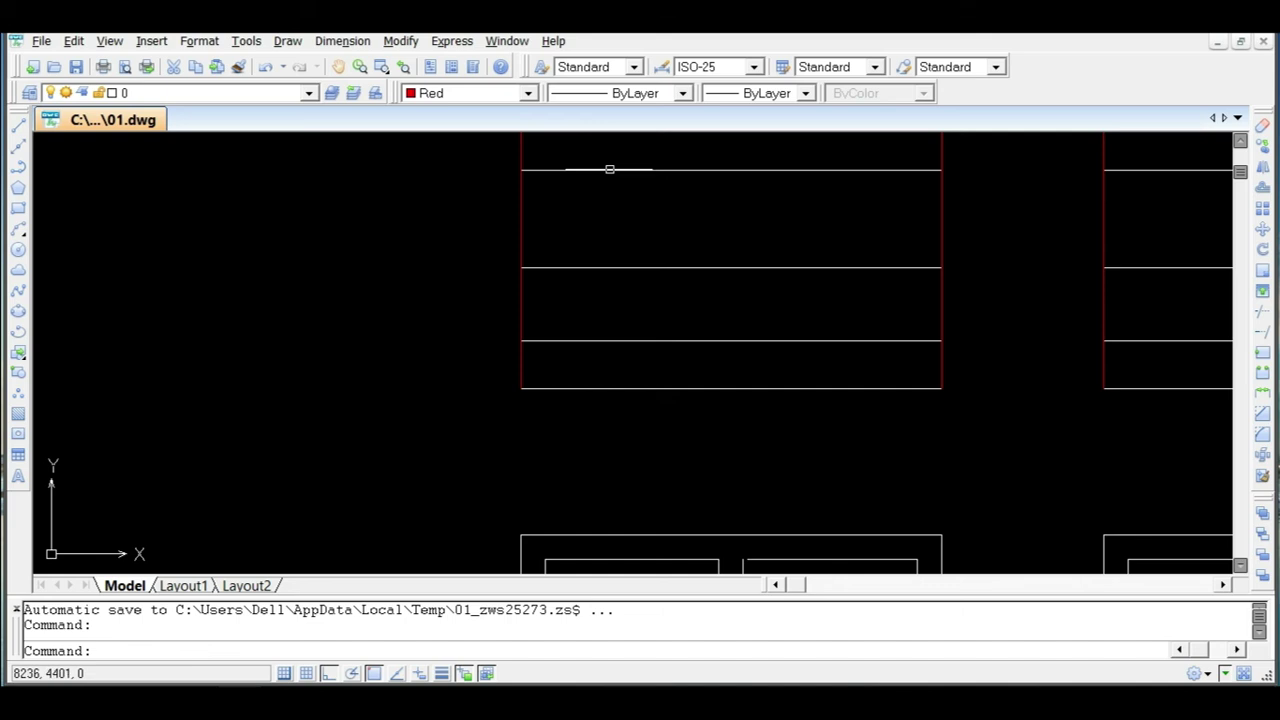
{"action": "scroll", "coordinate": [557, 237], "scroll_direction": "down", "scroll_amount": 4}
{"action": "scroll", "coordinate": [683, 255], "scroll_direction": "down", "scroll_amount": 4}
Draw a short vertical line across the left block's bottom wall at the midpoint of the left room's inner wall edge.
{"action": "scroll", "coordinate": [655, 449], "scroll_direction": "up", "scroll_amount": 8}
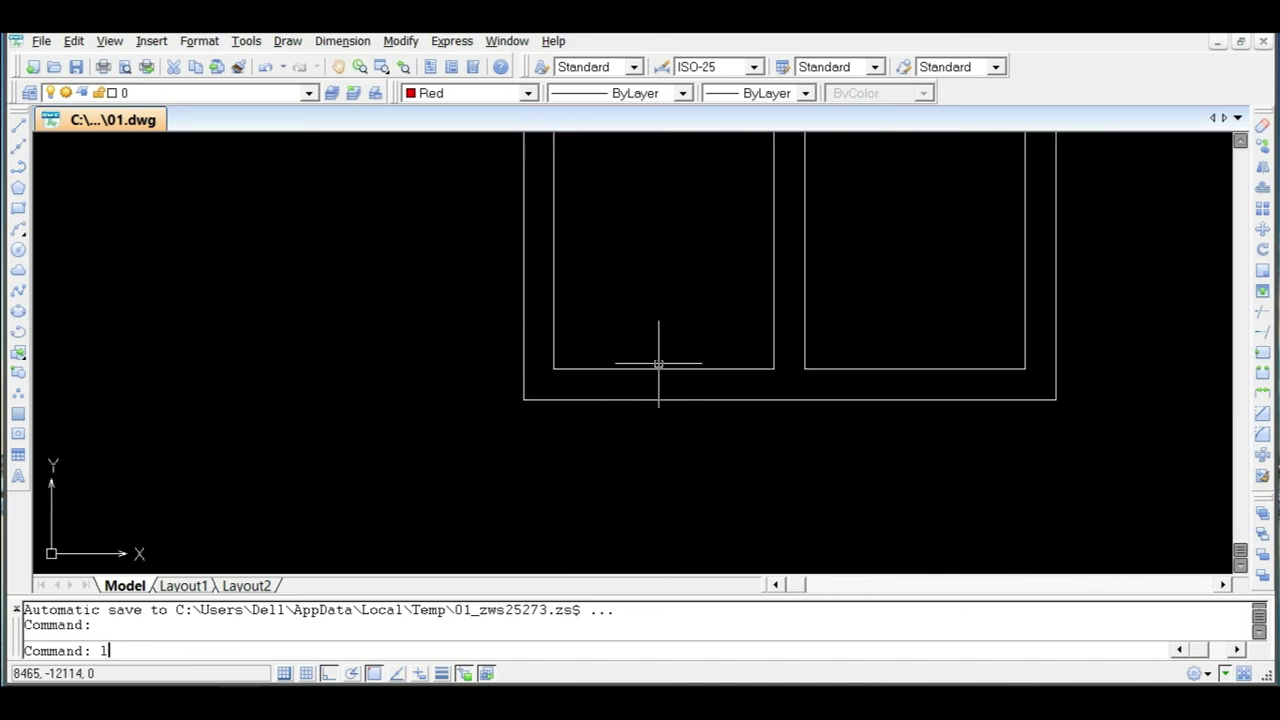
{"action": "key", "text": "Return"}
{"action": "left_click", "coordinate": [663, 369]}
{"action": "left_click", "coordinate": [663, 400]}
{"action": "key", "text": "Escape"}
Offset the short vertical line across the bottom wall by 500 to both sides.
{"action": "type", "text": "o"}
{"action": "key", "text": "Return"}
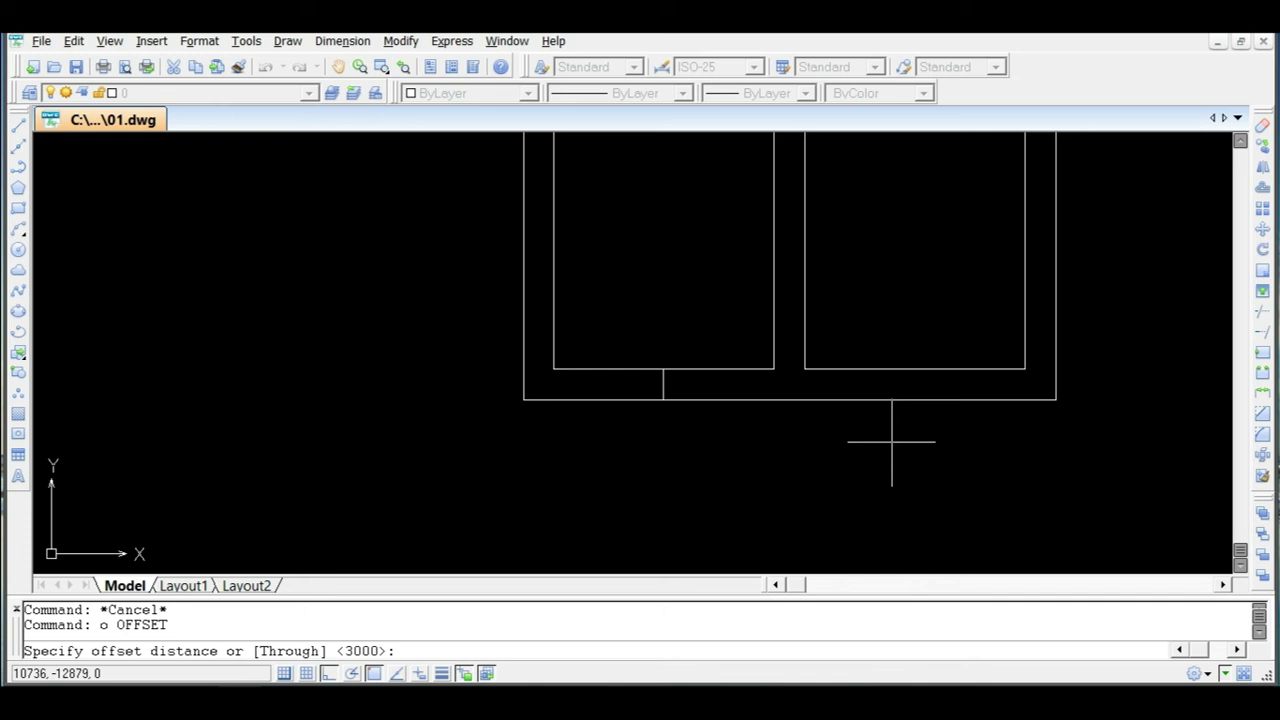
{"action": "type", "text": "500"}
{"action": "key", "text": "Return"}
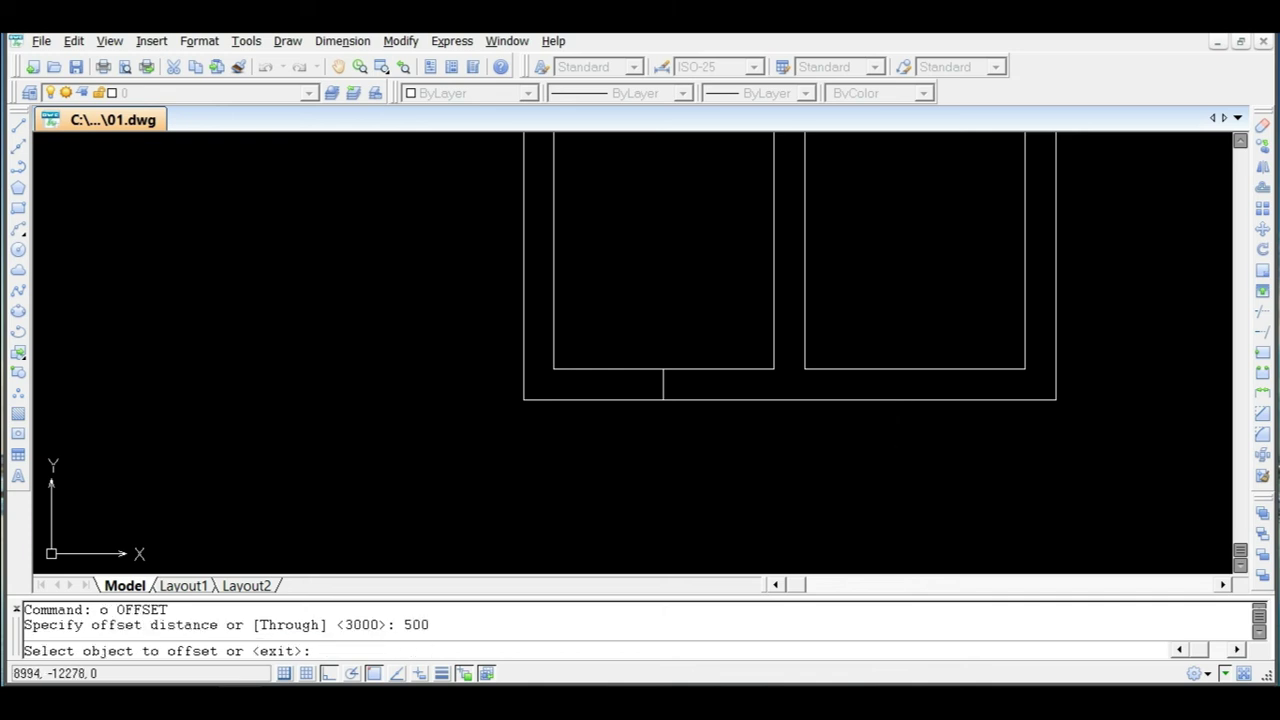
{"action": "scroll", "coordinate": [681, 371], "scroll_direction": "up", "scroll_amount": 3}
{"action": "left_click", "coordinate": [641, 398]}
{"action": "left_click", "coordinate": [530, 397]}
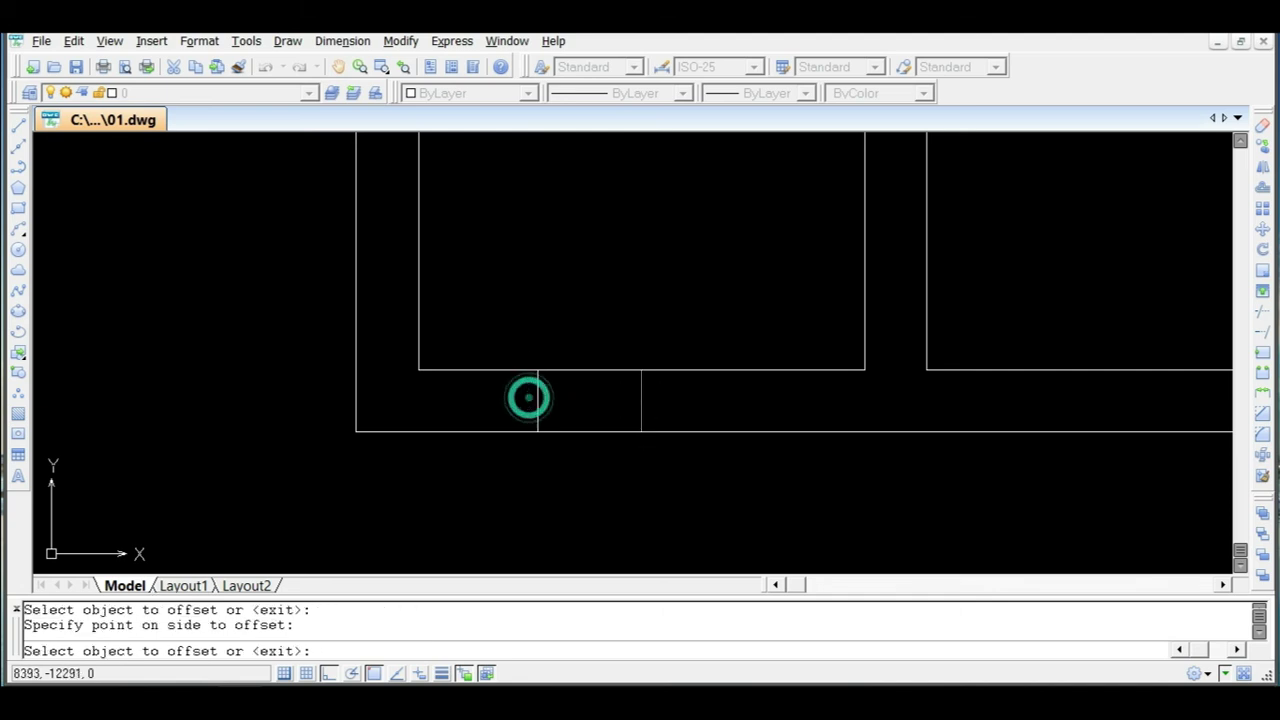
{"action": "left_click", "coordinate": [641, 395]}
{"action": "left_click", "coordinate": [760, 400]}
{"action": "scroll", "coordinate": [652, 367], "scroll_direction": "down", "scroll_amount": 4}
{"action": "scroll", "coordinate": [652, 367], "scroll_direction": "up", "scroll_amount": 3}
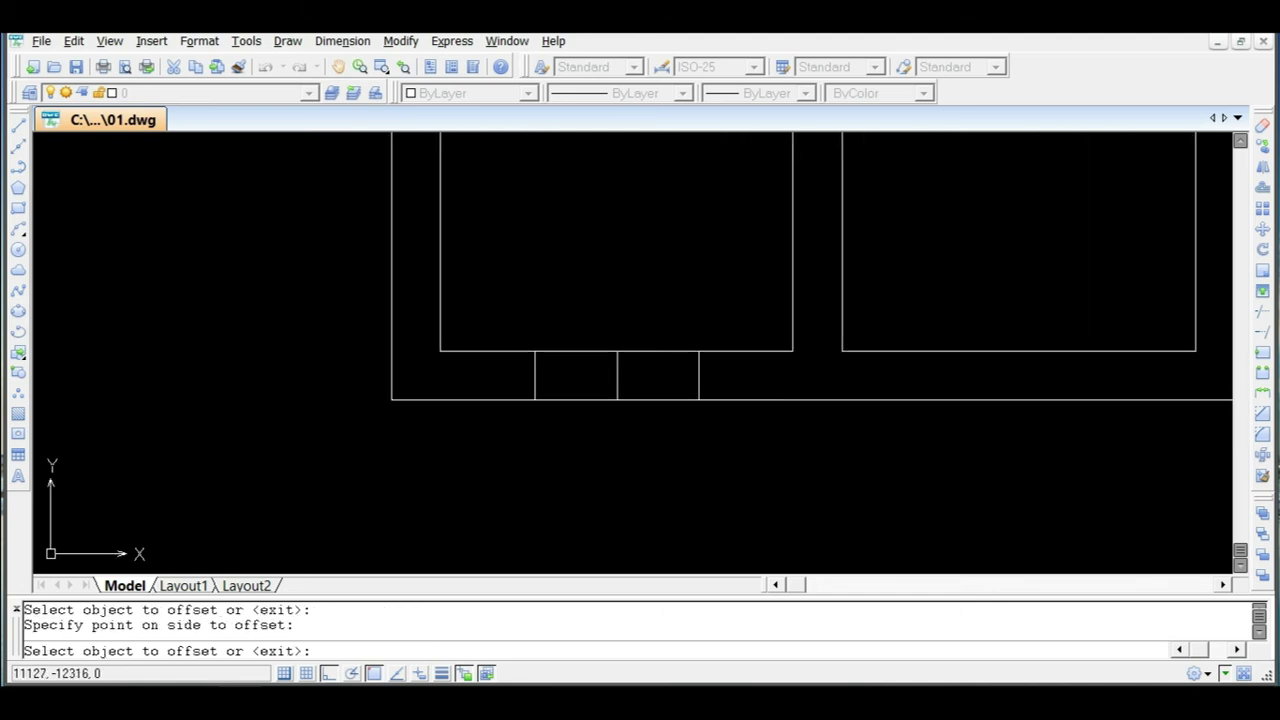
{"action": "key", "text": "Escape"}
Copy the three short vertical lines from the centre line's upper end to the midpoint of the adjacent room's inner wall edge.
{"action": "left_click", "coordinate": [726, 376]}
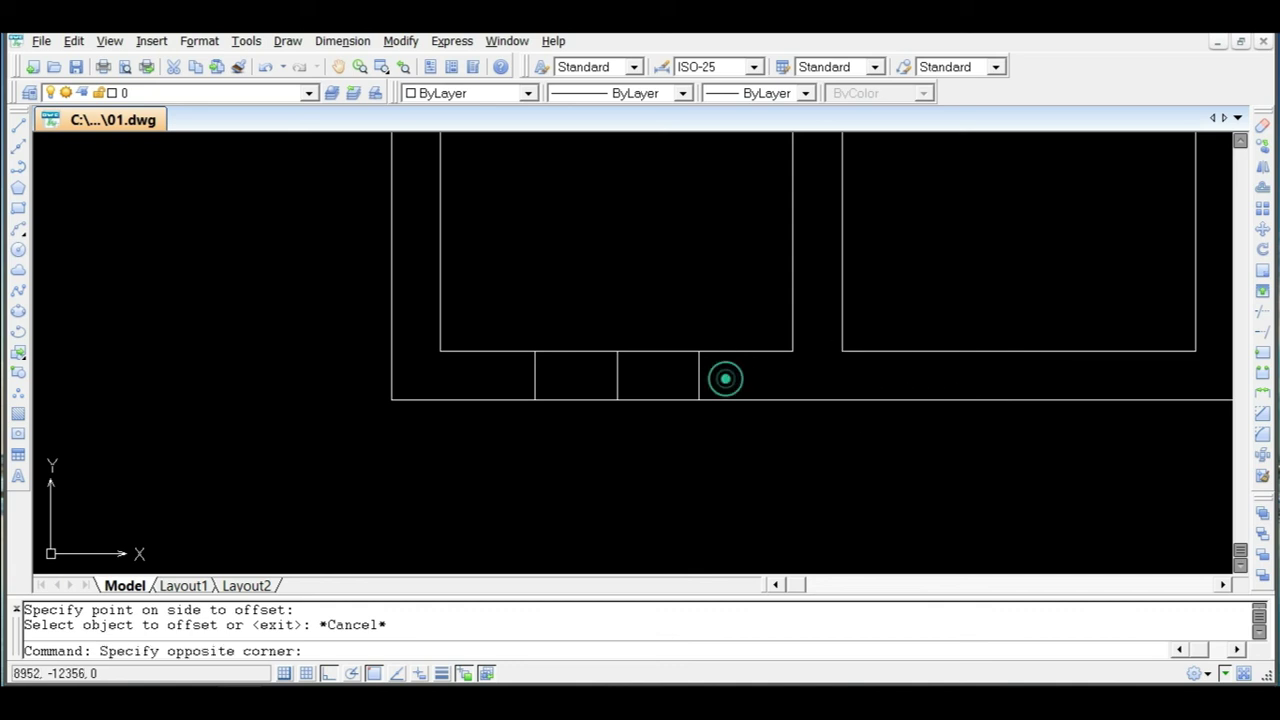
{"action": "left_click", "coordinate": [474, 379]}
{"action": "type", "text": "co"}
{"action": "key", "text": "Return"}
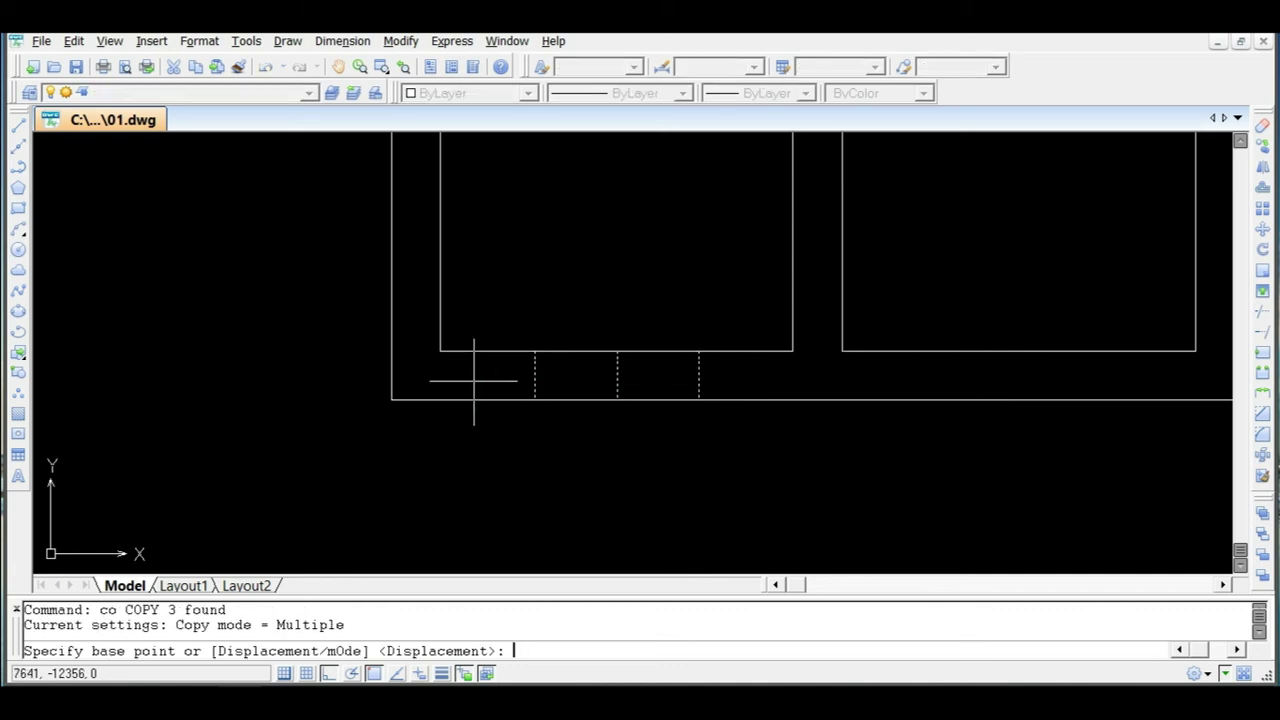
{"action": "left_click", "coordinate": [616, 352]}
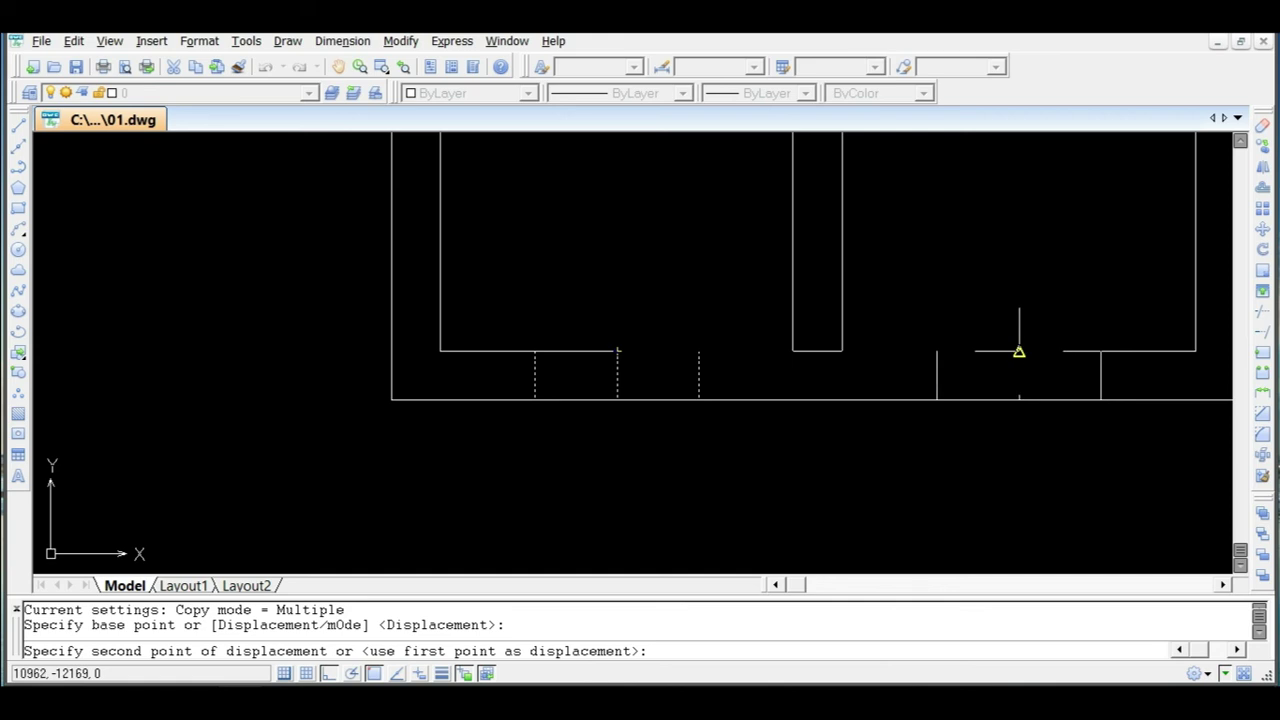
{"action": "left_click", "coordinate": [1017, 351]}
{"action": "scroll", "coordinate": [1020, 360], "scroll_direction": "down", "scroll_amount": 2}
{"action": "key", "text": "Escape"}
Delete the copied set's centre line and draw a horizontal line between the midpoints of its two outer lines.
{"action": "scroll", "coordinate": [1024, 374], "scroll_direction": "up", "scroll_amount": 2}
{"action": "left_click", "coordinate": [1029, 363]}
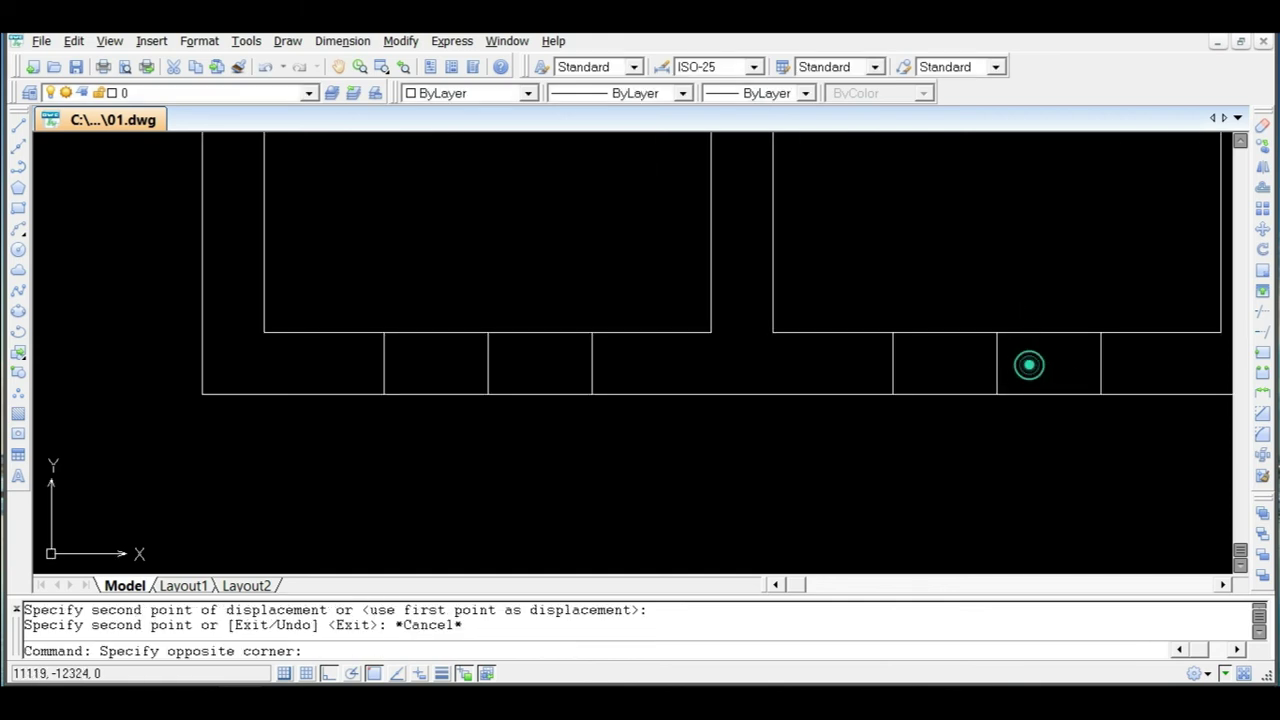
{"action": "left_click", "coordinate": [963, 366]}
{"action": "key", "text": "Delete"}
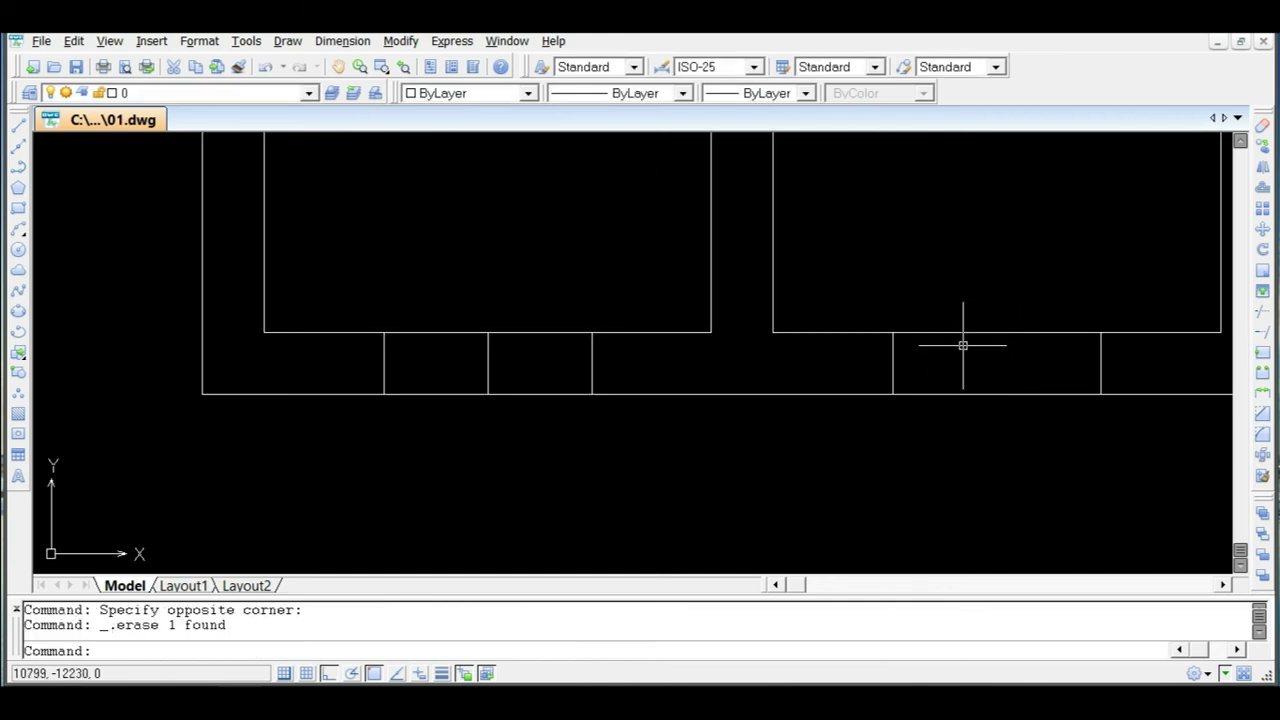
{"action": "type", "text": "l"}
{"action": "key", "text": "Return"}
{"action": "left_click", "coordinate": [893, 364]}
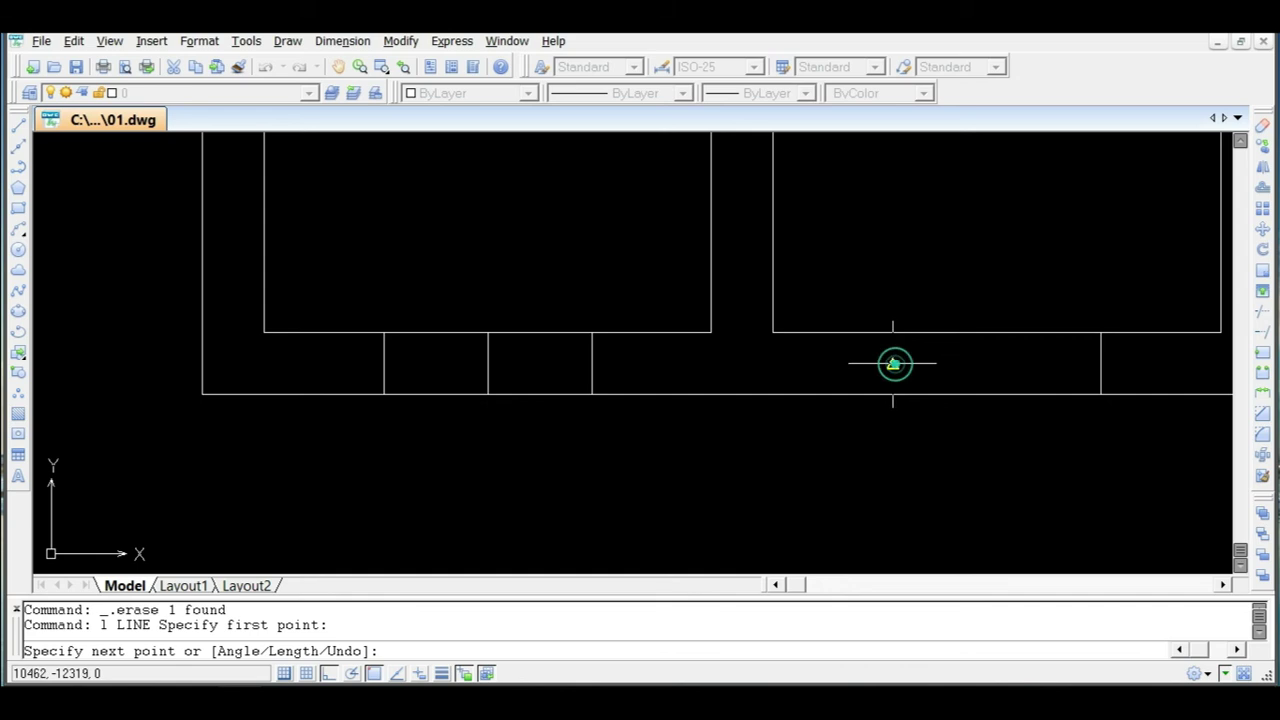
{"action": "left_click", "coordinate": [1100, 363]}
{"action": "key", "text": "Escape"}
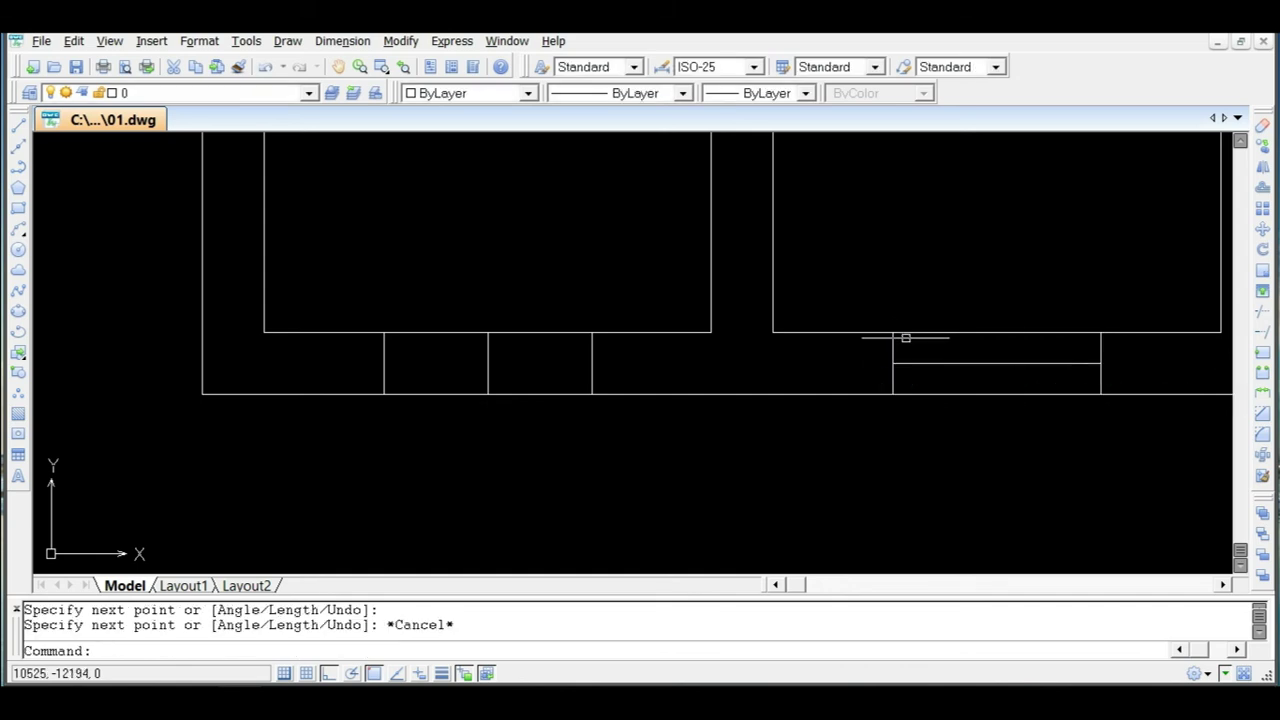
Delete the centre line between the two opening lines in the left room's bottom wall.
{"action": "scroll", "coordinate": [660, 366], "scroll_direction": "up", "scroll_amount": 2}
{"action": "left_click", "coordinate": [612, 352]}
{"action": "left_click", "coordinate": [563, 362]}
{"action": "key", "text": "Delete"}
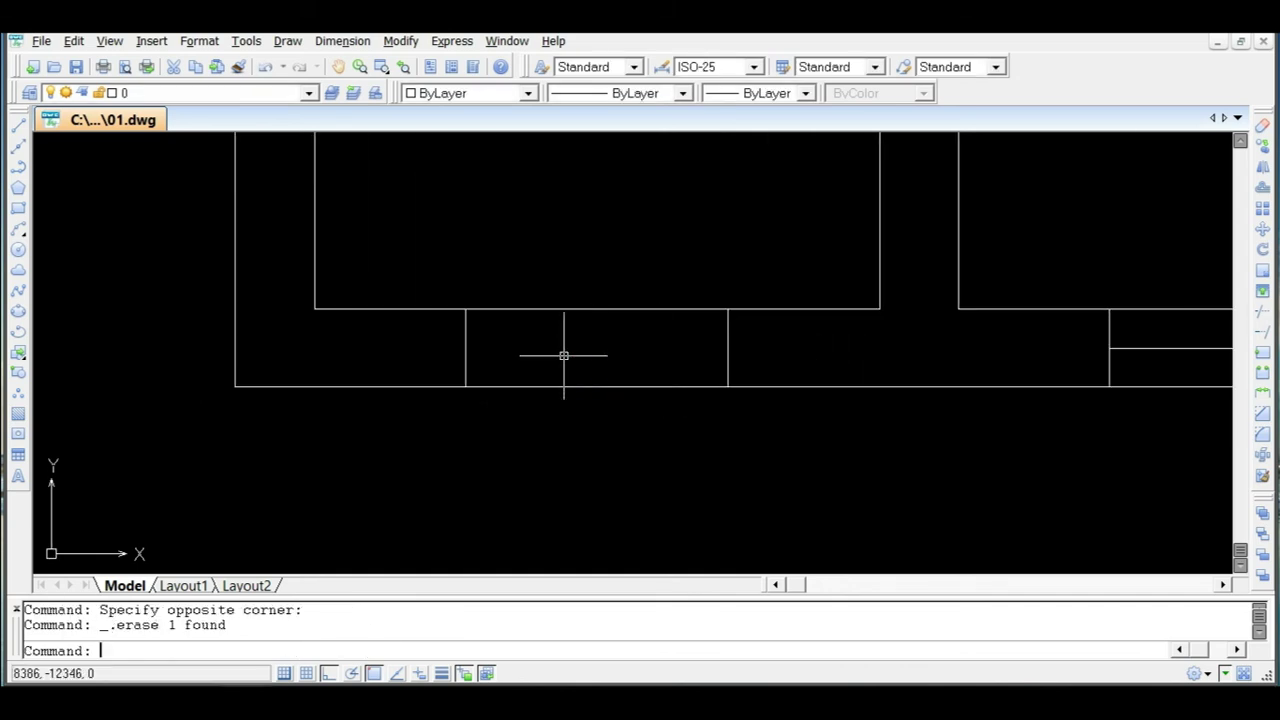
Trim the inner wall line between the two opening lines in the left room's bottom wall.
{"action": "key", "text": "Return"}
{"action": "key", "text": "Return"}
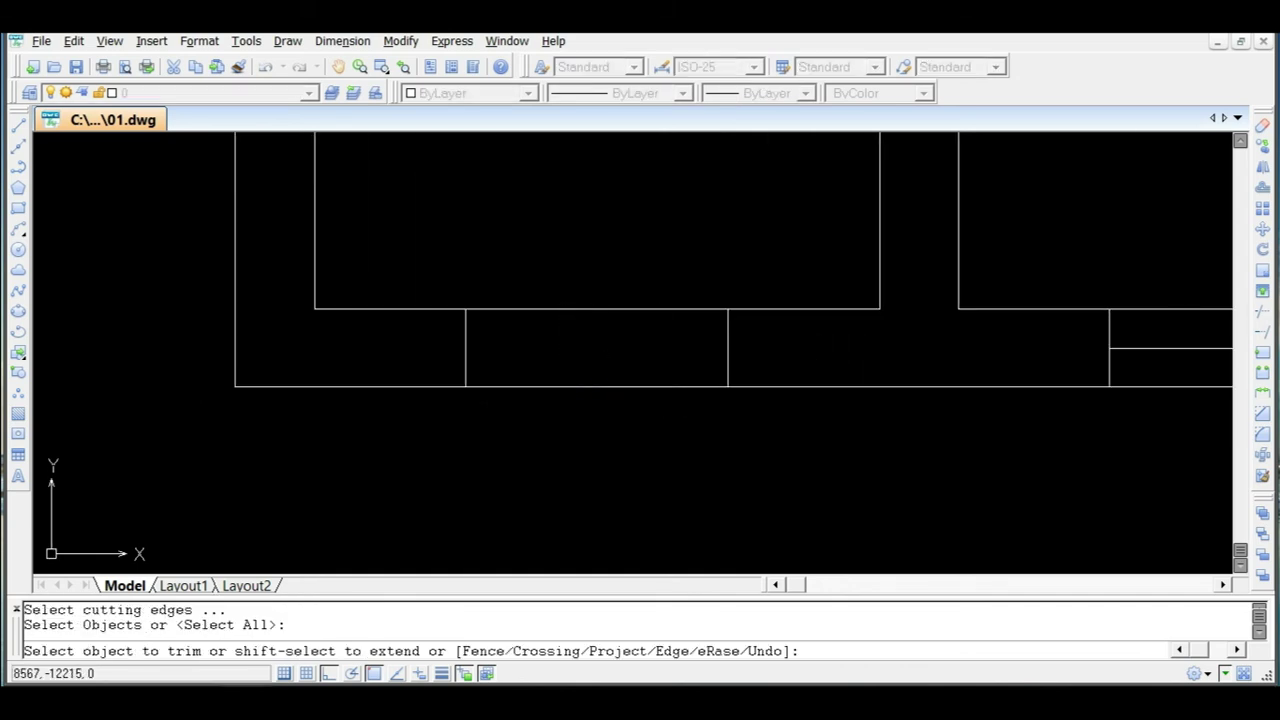
{"action": "left_click", "coordinate": [550, 340]}
{"action": "left_click", "coordinate": [563, 351]}
{"action": "scroll", "coordinate": [564, 337], "scroll_direction": "down", "scroll_amount": 2}
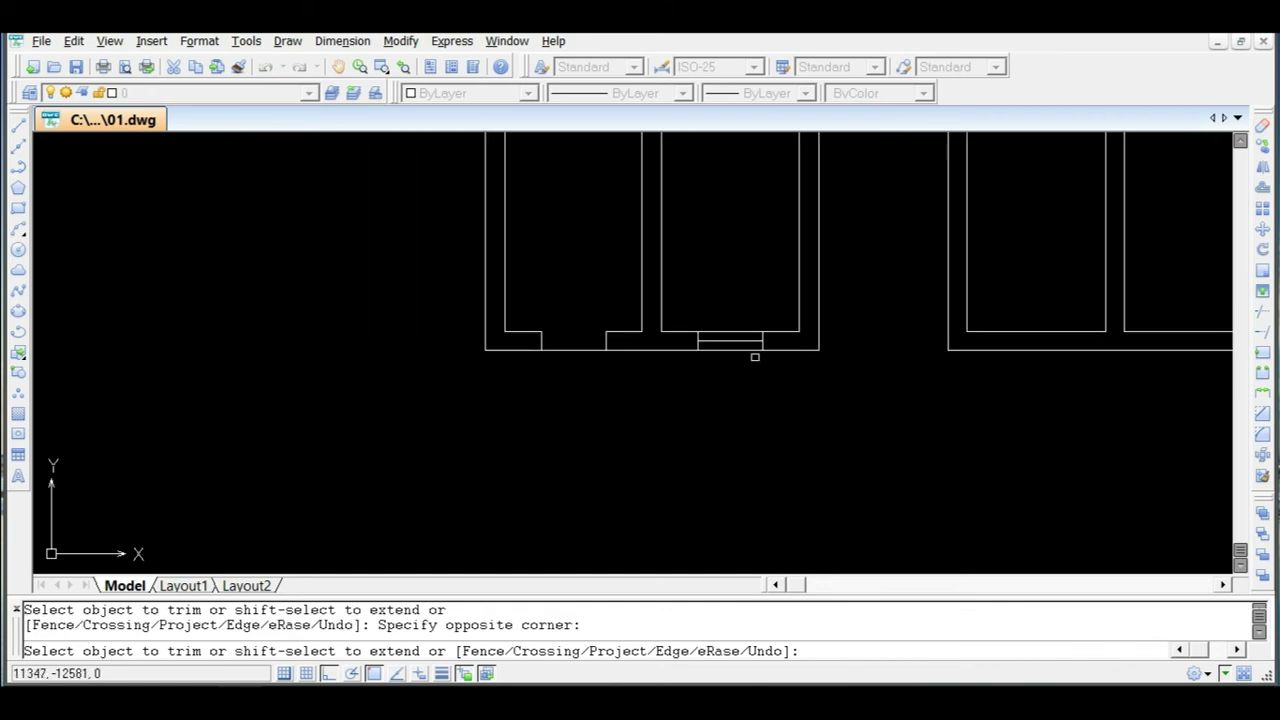
{"action": "scroll", "coordinate": [614, 400], "scroll_direction": "down", "scroll_amount": 2}
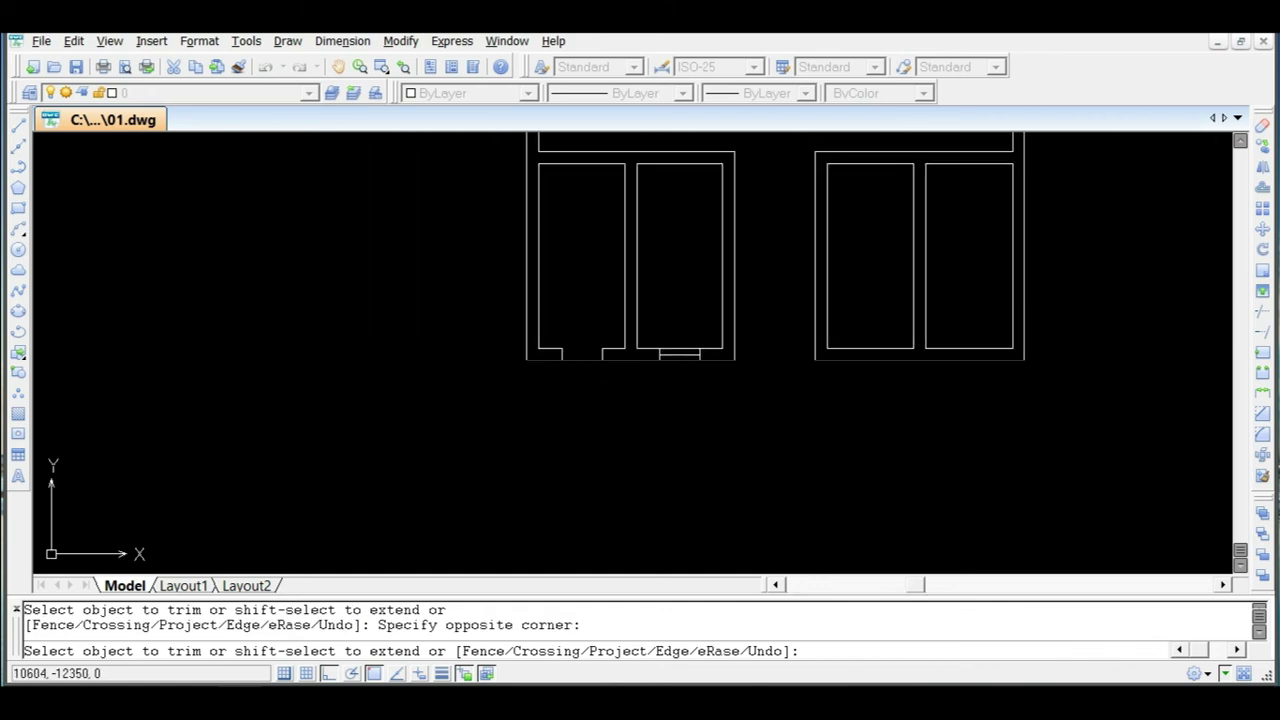
{"action": "scroll", "coordinate": [651, 343], "scroll_direction": "up", "scroll_amount": 3}
{"action": "key", "text": "Escape"}
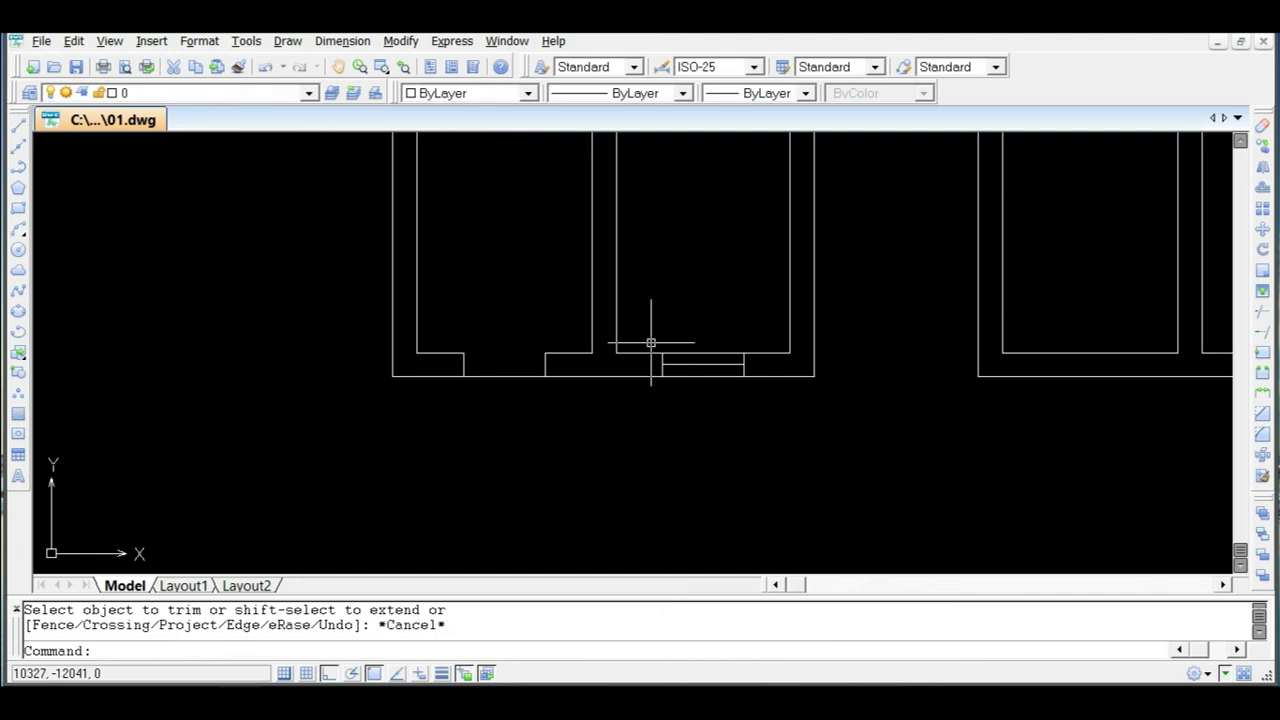
Draw vertical construction lines through both edges of the door opening and both edges of the window in the plan's bottom wall.
{"action": "type", "text": "xl"}
{"action": "key", "text": "Return"}
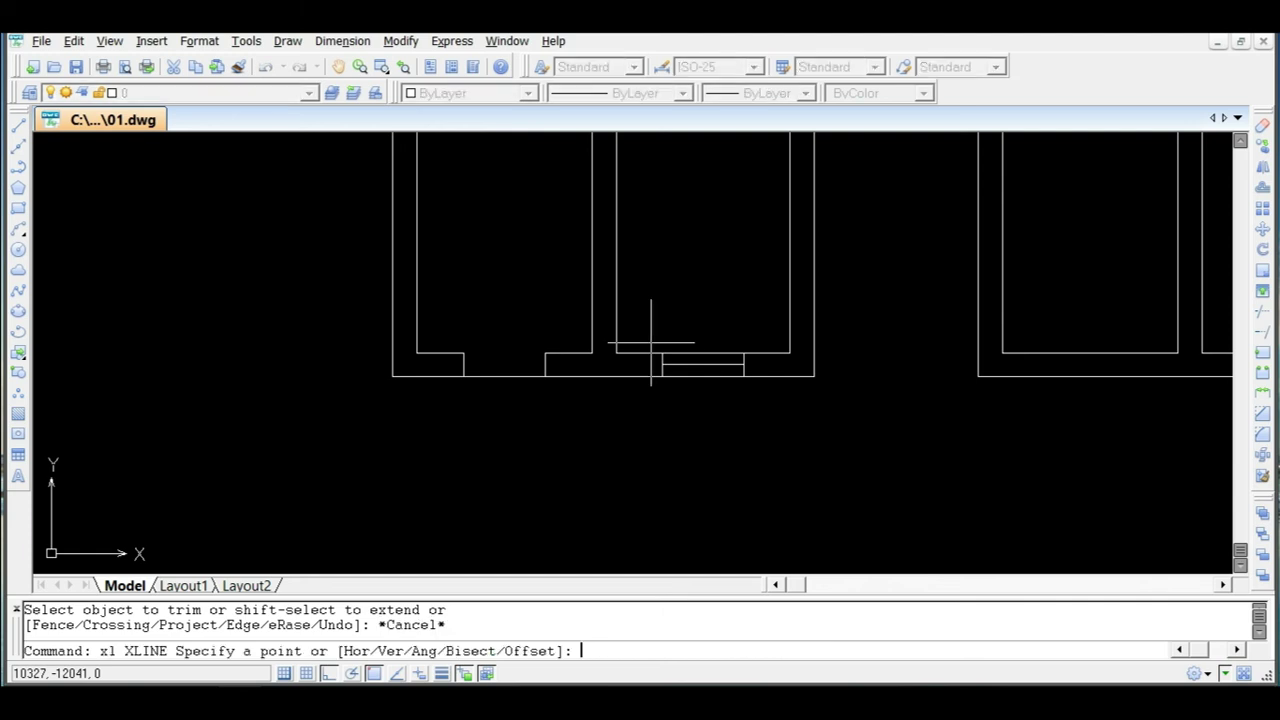
{"action": "scroll", "coordinate": [533, 348], "scroll_direction": "up", "scroll_amount": 4}
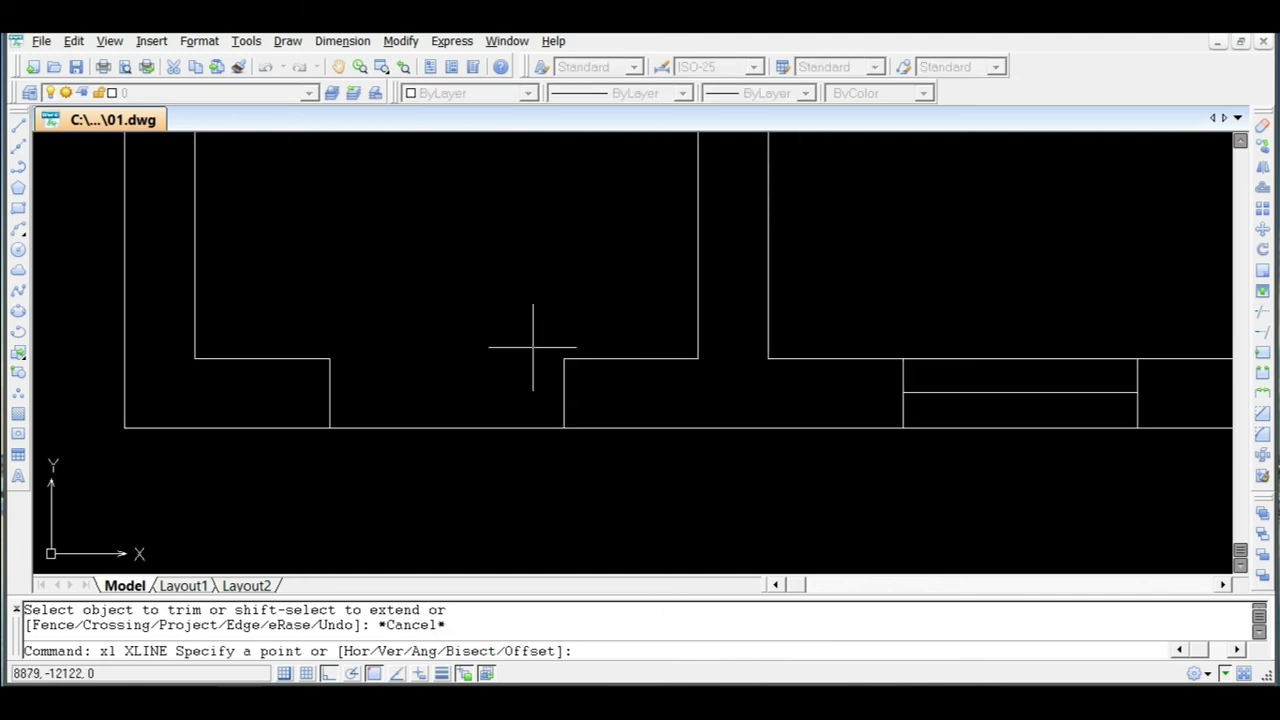
{"action": "type", "text": "v"}
{"action": "key", "text": "Return"}
{"action": "scroll", "coordinate": [551, 349], "scroll_direction": "up", "scroll_amount": 2}
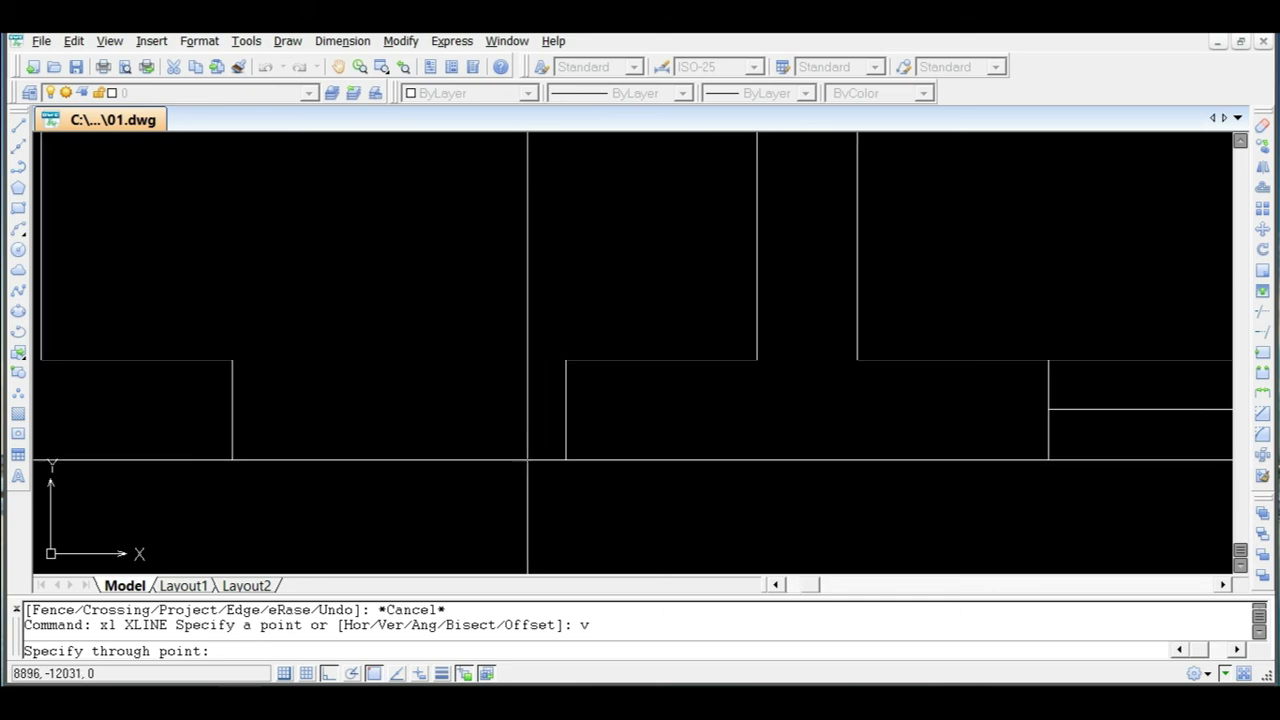
{"action": "left_click", "coordinate": [566, 360]}
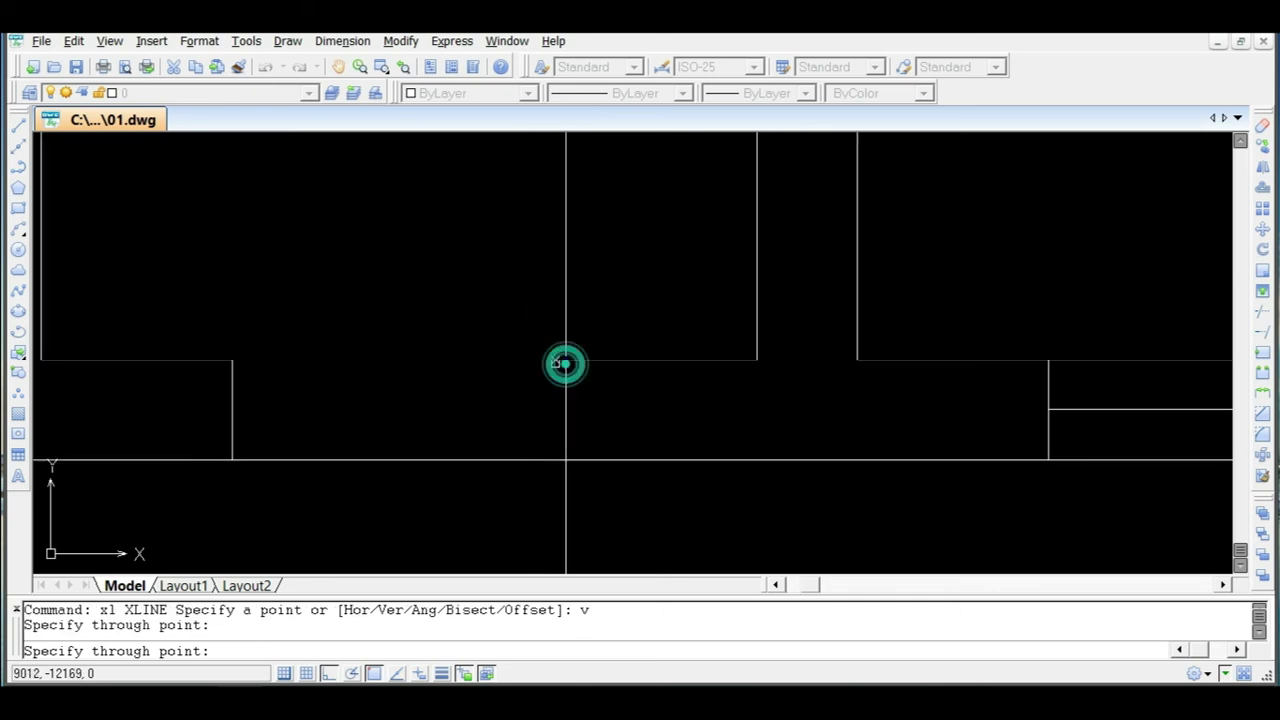
{"action": "left_click", "coordinate": [231, 361]}
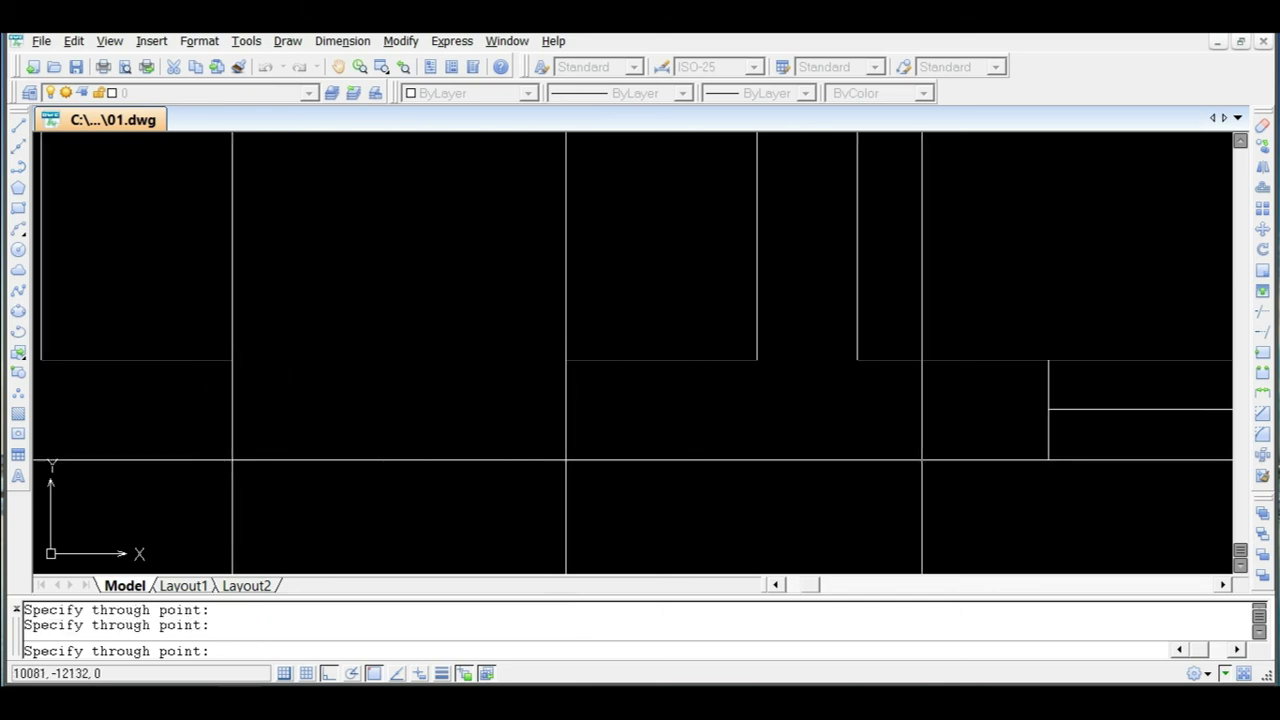
{"action": "left_click", "coordinate": [1049, 360]}
{"action": "scroll", "coordinate": [1049, 357], "scroll_direction": "down", "scroll_amount": 2}
{"action": "scroll", "coordinate": [1002, 357], "scroll_direction": "up", "scroll_amount": 1}
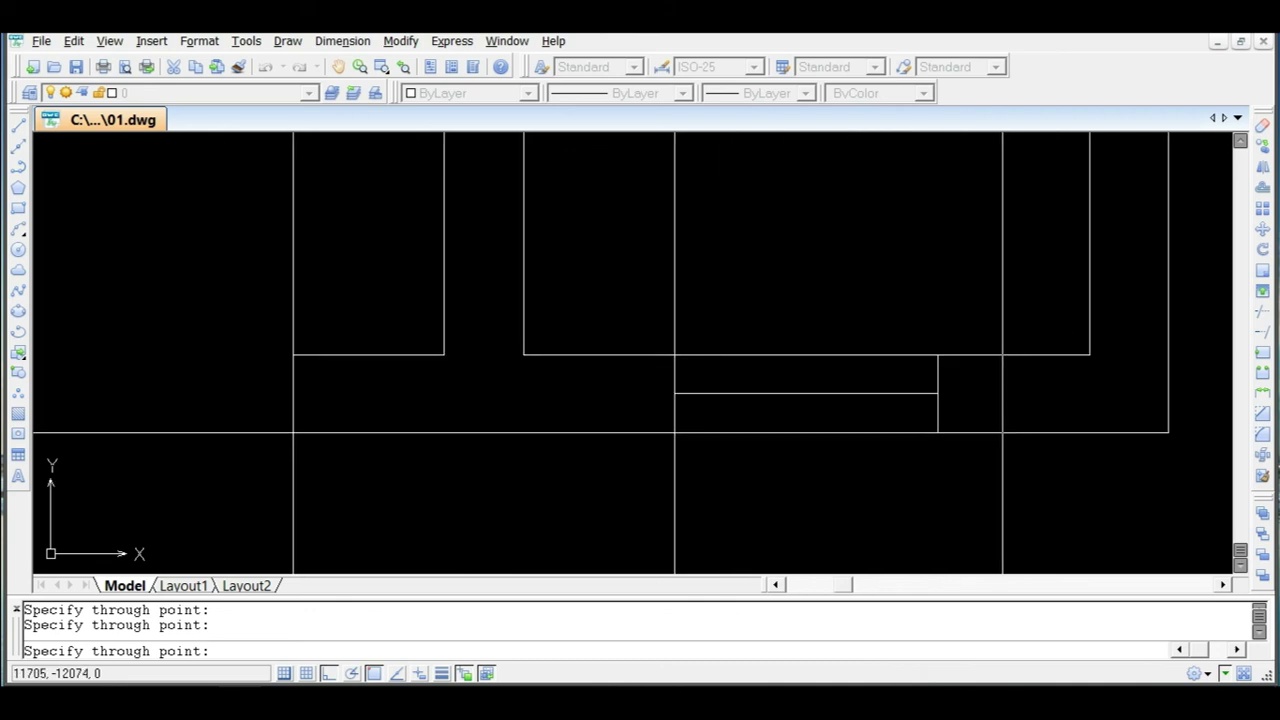
{"action": "scroll", "coordinate": [929, 349], "scroll_direction": "down", "scroll_amount": 2}
{"action": "key", "text": "Escape"}
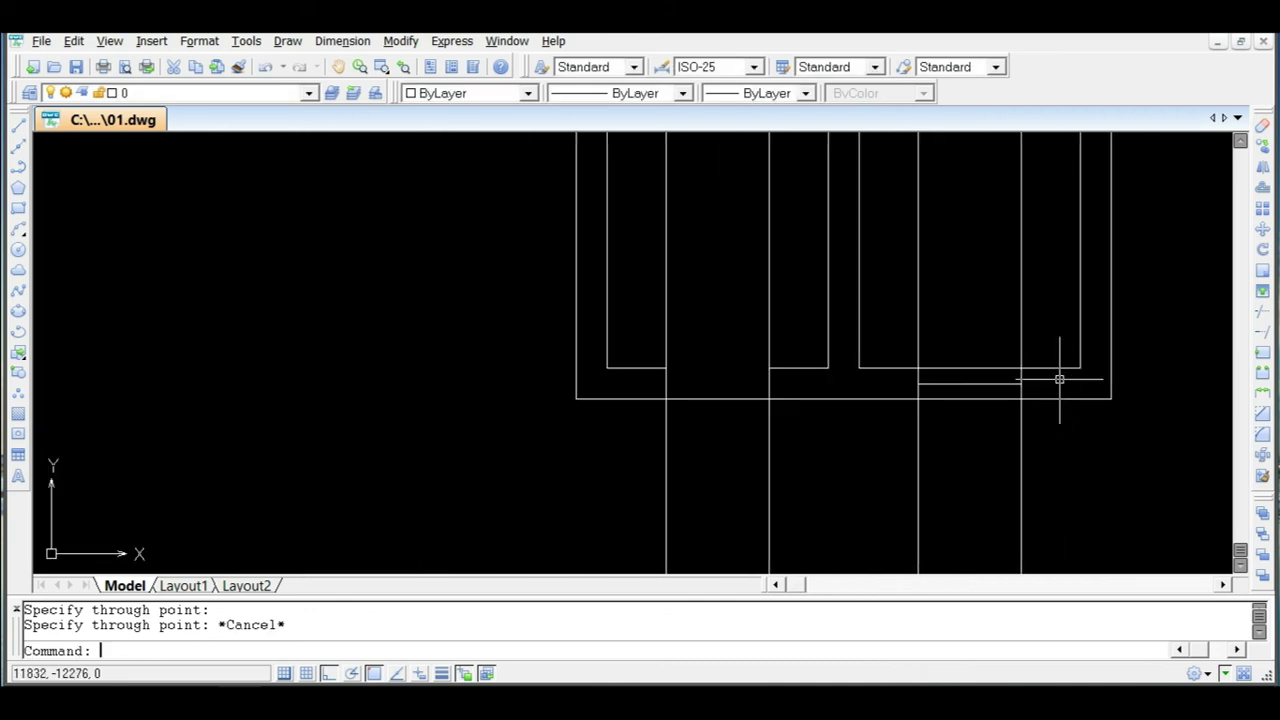
In the left elevation, trim the sill-height line between the door's verticals and the window's verticals between the sill and floor lines.
{"action": "scroll", "coordinate": [1010, 356], "scroll_direction": "down", "scroll_amount": 3}
{"action": "scroll", "coordinate": [1006, 263], "scroll_direction": "down", "scroll_amount": 2}
{"action": "scroll", "coordinate": [991, 234], "scroll_direction": "up", "scroll_amount": 5}
{"action": "scroll", "coordinate": [930, 272], "scroll_direction": "down", "scroll_amount": 5}
{"action": "scroll", "coordinate": [954, 300], "scroll_direction": "up", "scroll_amount": 5}
{"action": "scroll", "coordinate": [951, 343], "scroll_direction": "down", "scroll_amount": 2}
{"action": "scroll", "coordinate": [845, 485], "scroll_direction": "up", "scroll_amount": 2}
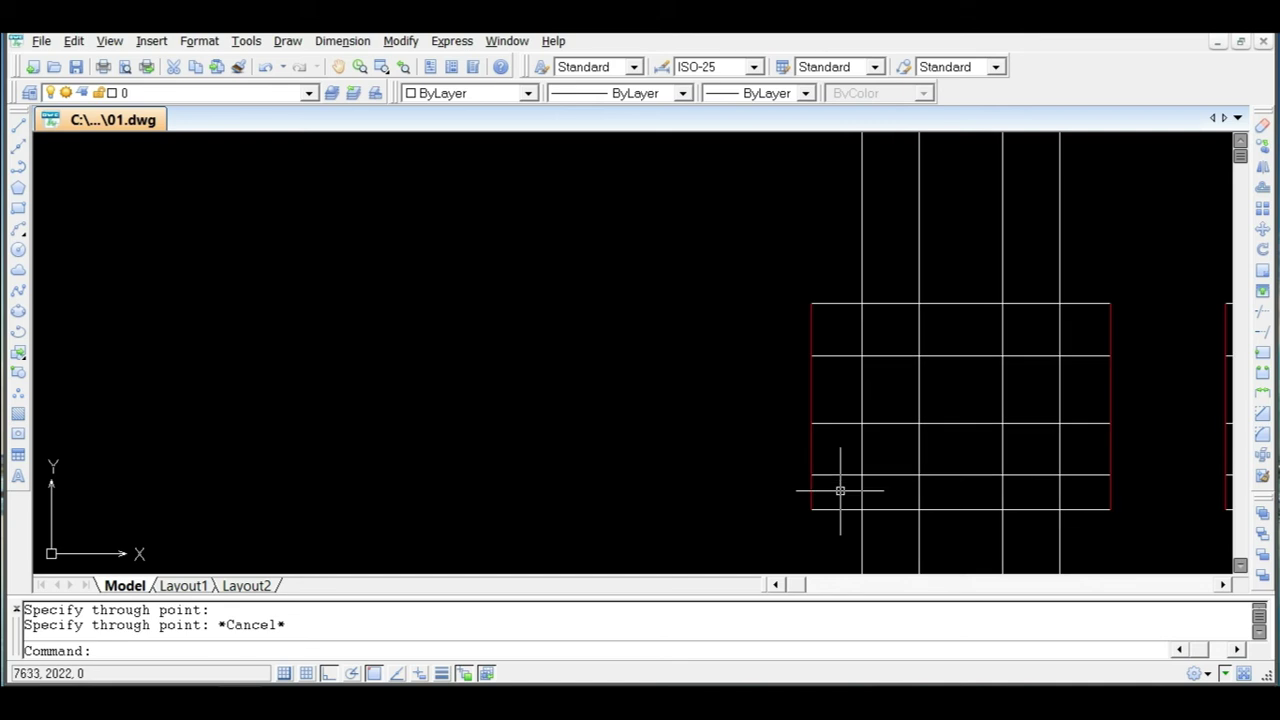
{"action": "type", "text": "tr"}
{"action": "key", "text": "Return"}
{"action": "key", "text": "Return"}
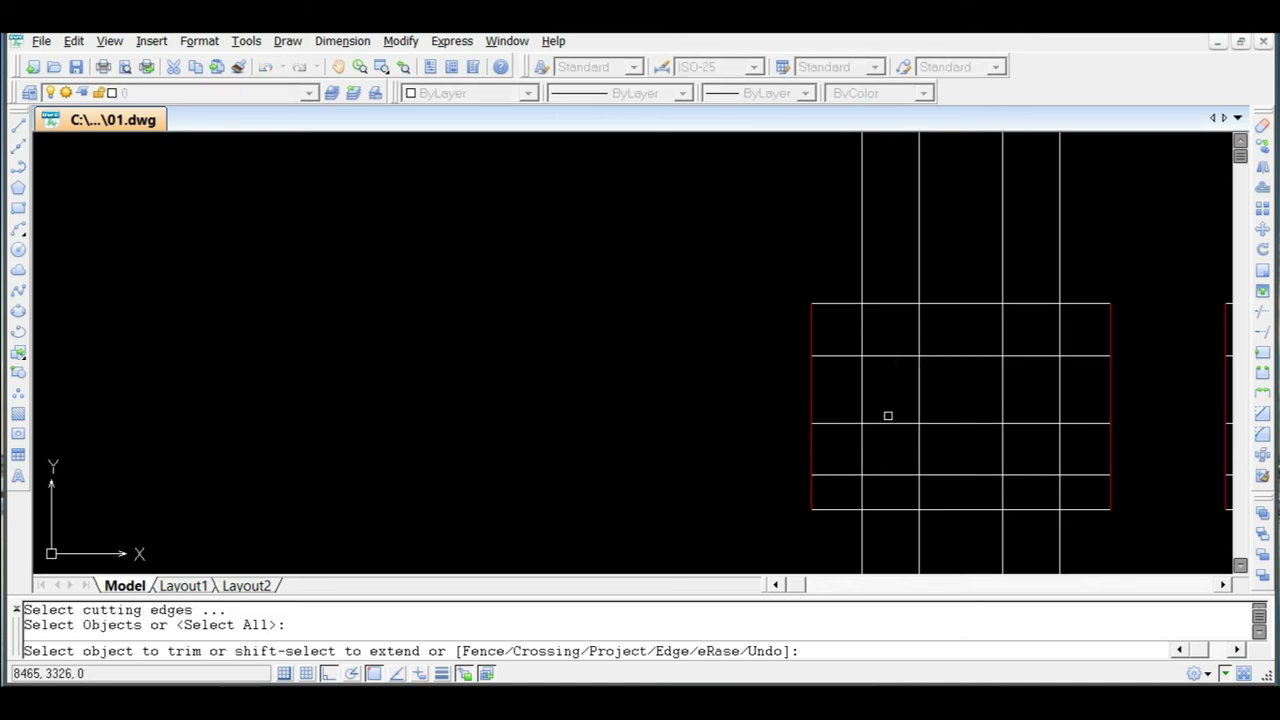
{"action": "left_click", "coordinate": [889, 414]}
{"action": "left_click", "coordinate": [881, 440]}
{"action": "left_click", "coordinate": [1037, 441]}
{"action": "left_click", "coordinate": [980, 457]}
{"action": "left_click", "coordinate": [1069, 449]}
{"action": "left_click", "coordinate": [1028, 449]}
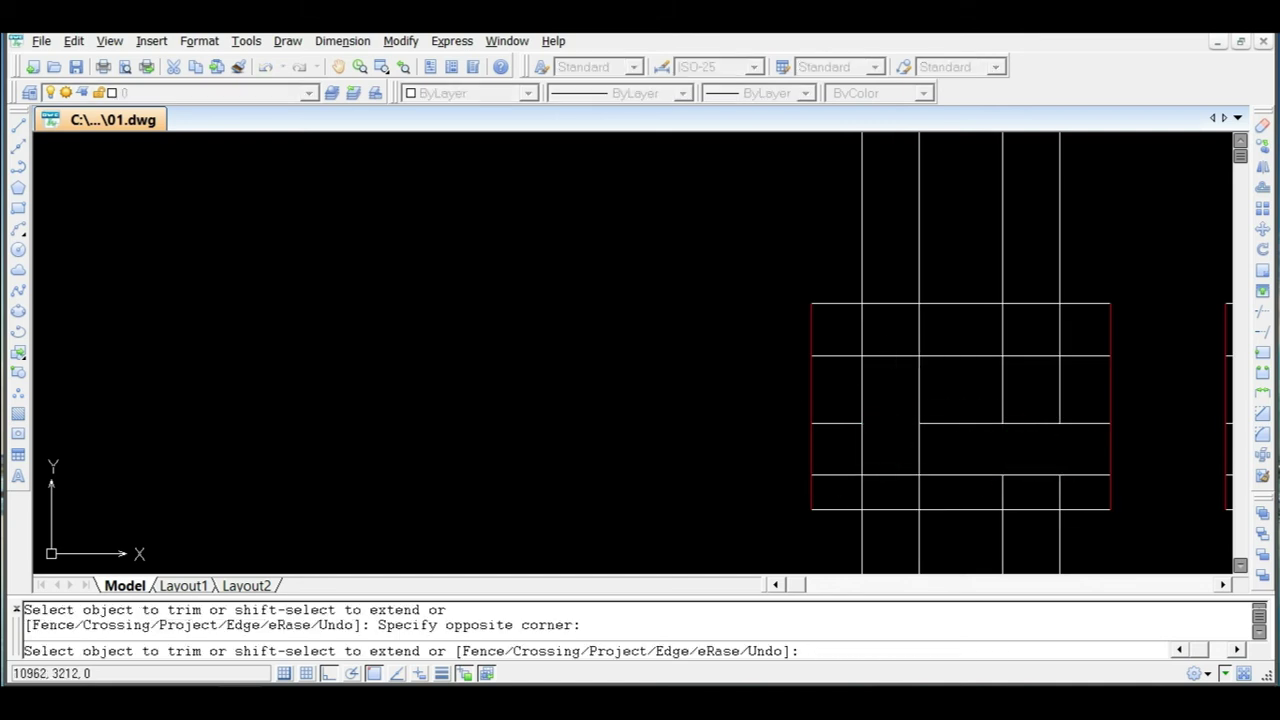
Trim the construction lines above the window and the horizontal lines on both sides of it, leaving a closed window outline.
{"action": "left_click", "coordinate": [1077, 331]}
{"action": "left_click", "coordinate": [989, 331]}
{"action": "left_click", "coordinate": [986, 334]}
{"action": "left_click", "coordinate": [963, 451]}
{"action": "left_click", "coordinate": [1082, 338]}
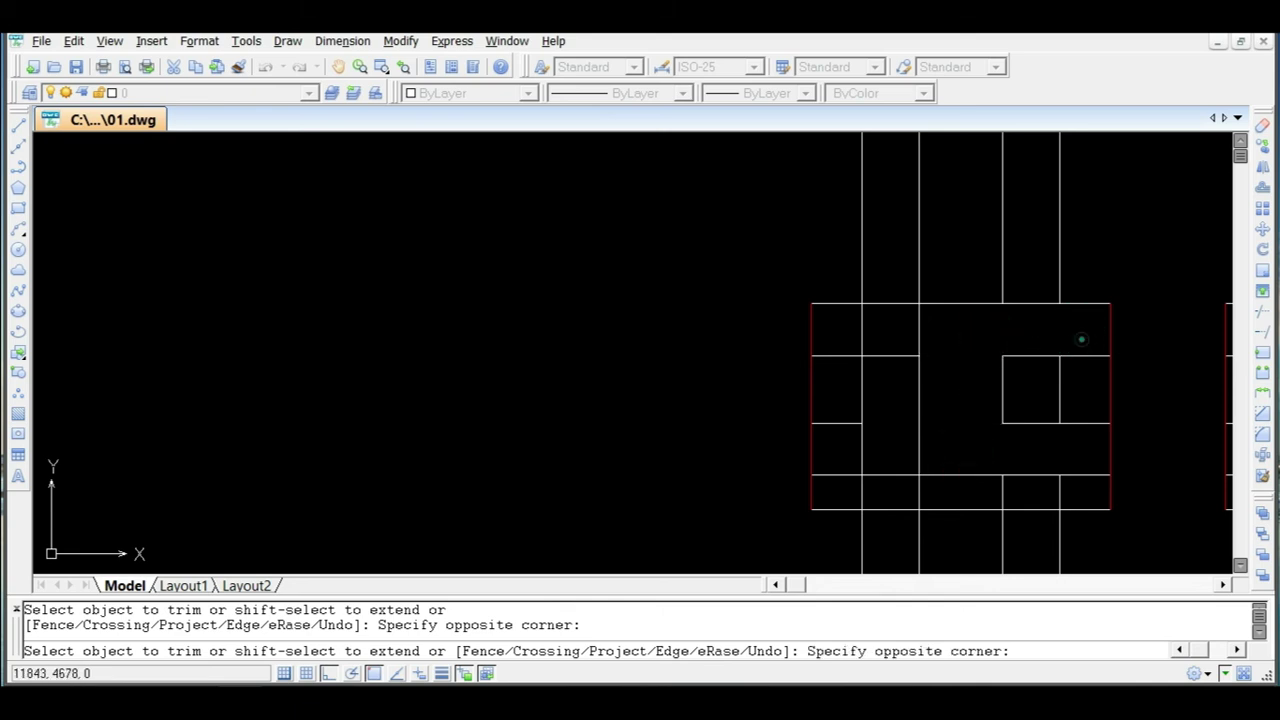
{"action": "left_click", "coordinate": [1056, 414]}
Trim the head line beside the door, the verticals above the door, and all four verticals within the elevation's base band.
{"action": "left_click", "coordinate": [837, 346]}
{"action": "left_click", "coordinate": [838, 441]}
{"action": "left_click", "coordinate": [937, 323]}
{"action": "left_click", "coordinate": [846, 329]}
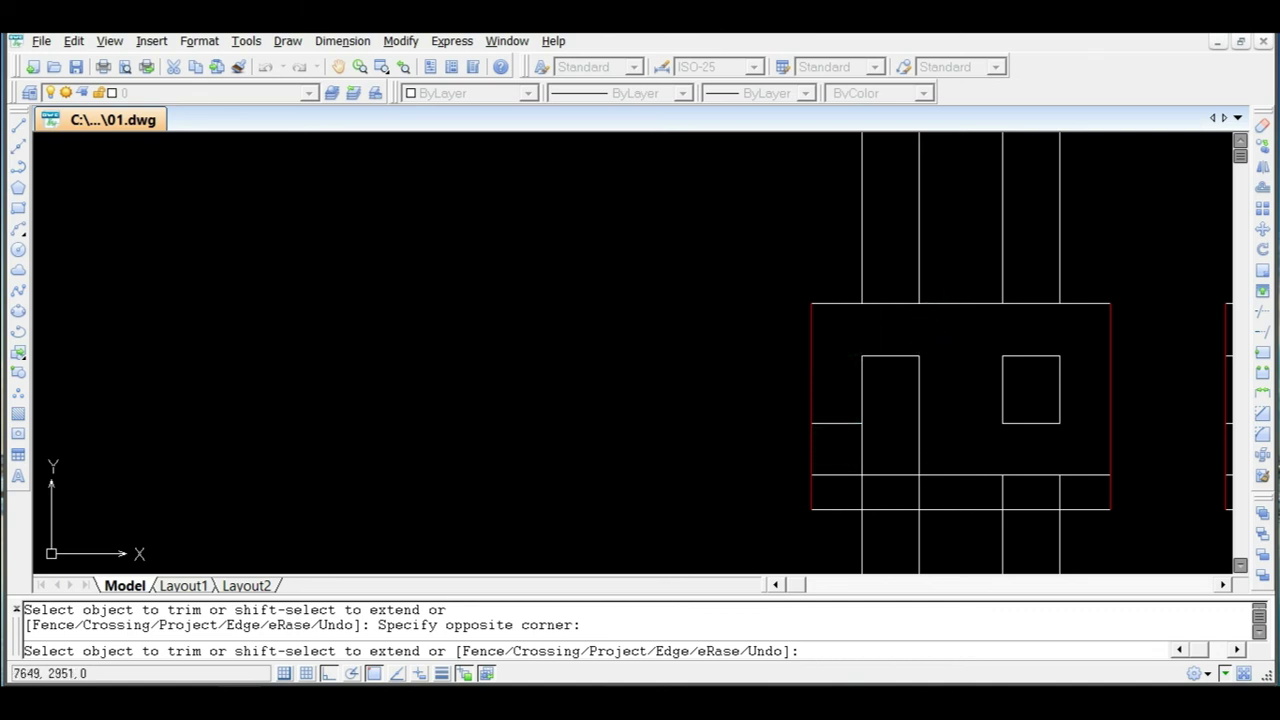
{"action": "left_click", "coordinate": [1077, 491]}
{"action": "left_click", "coordinate": [846, 489]}
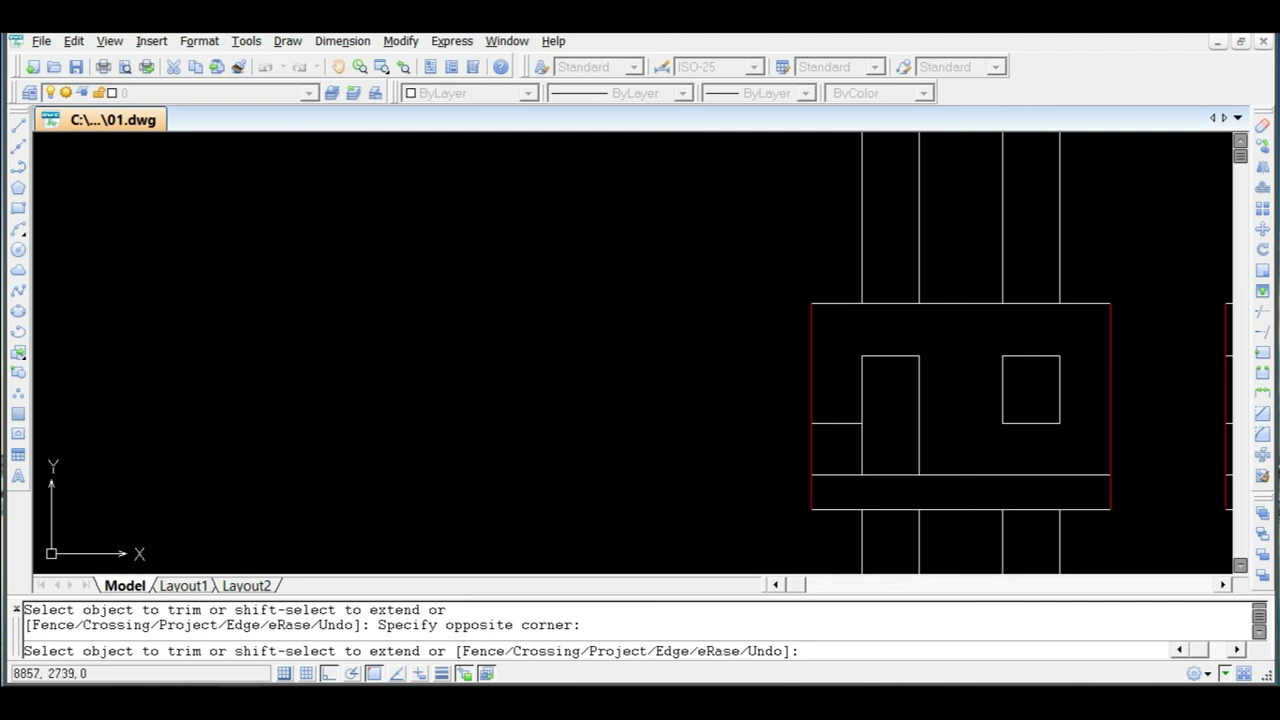
{"action": "key", "text": "Escape"}
Delete the leftover vertical construction lines above and below the left elevation.
{"action": "left_click", "coordinate": [1090, 233]}
{"action": "left_click", "coordinate": [798, 265]}
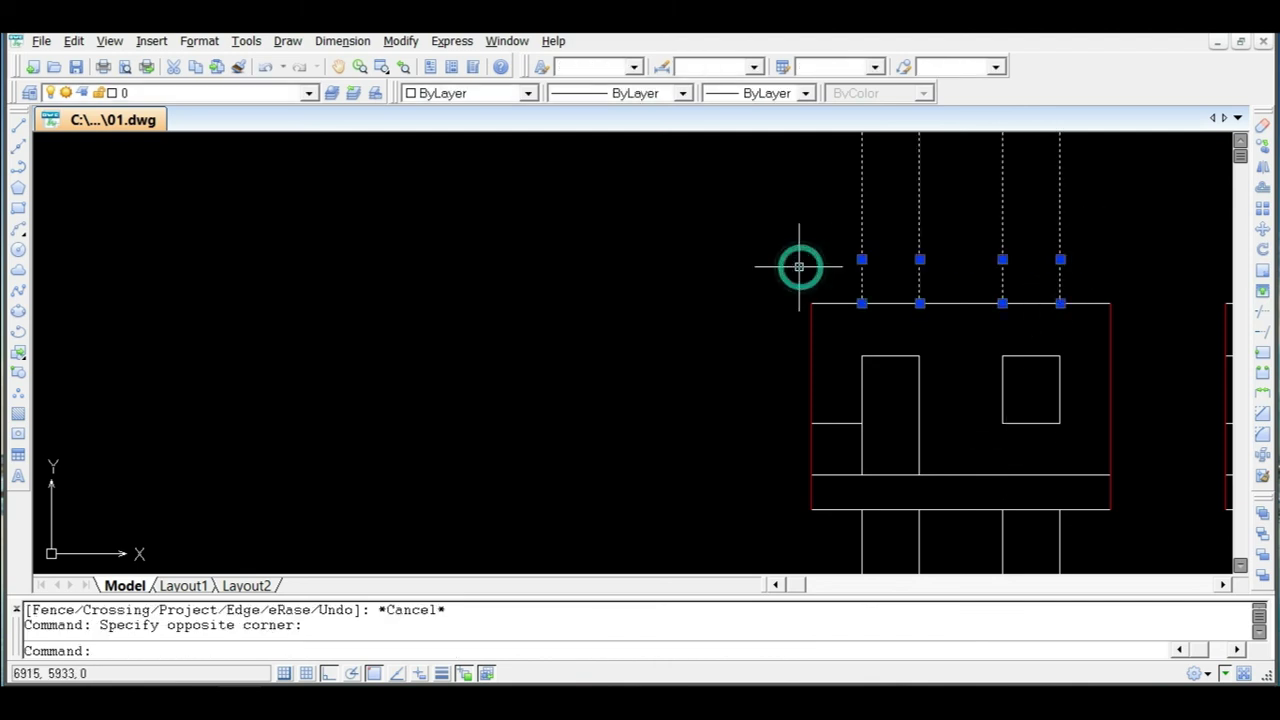
{"action": "key", "text": "Delete"}
{"action": "scroll", "coordinate": [1015, 368], "scroll_direction": "down", "scroll_amount": 4}
{"action": "scroll", "coordinate": [1050, 435], "scroll_direction": "up", "scroll_amount": 2}
{"action": "left_click", "coordinate": [1054, 429]}
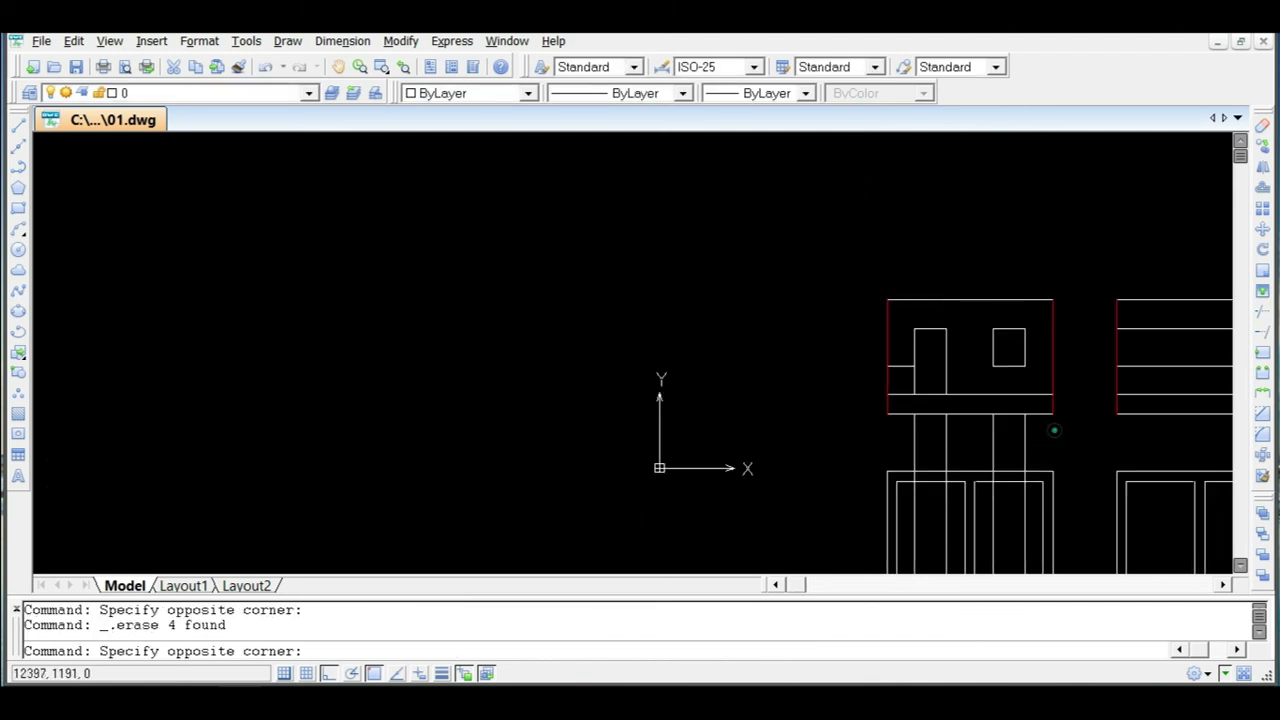
{"action": "left_click", "coordinate": [831, 436]}
{"action": "key", "text": "Delete"}
Delete the short sill-height line between the elevation's outer edge and the door.
{"action": "scroll", "coordinate": [866, 368], "scroll_direction": "up", "scroll_amount": 5}
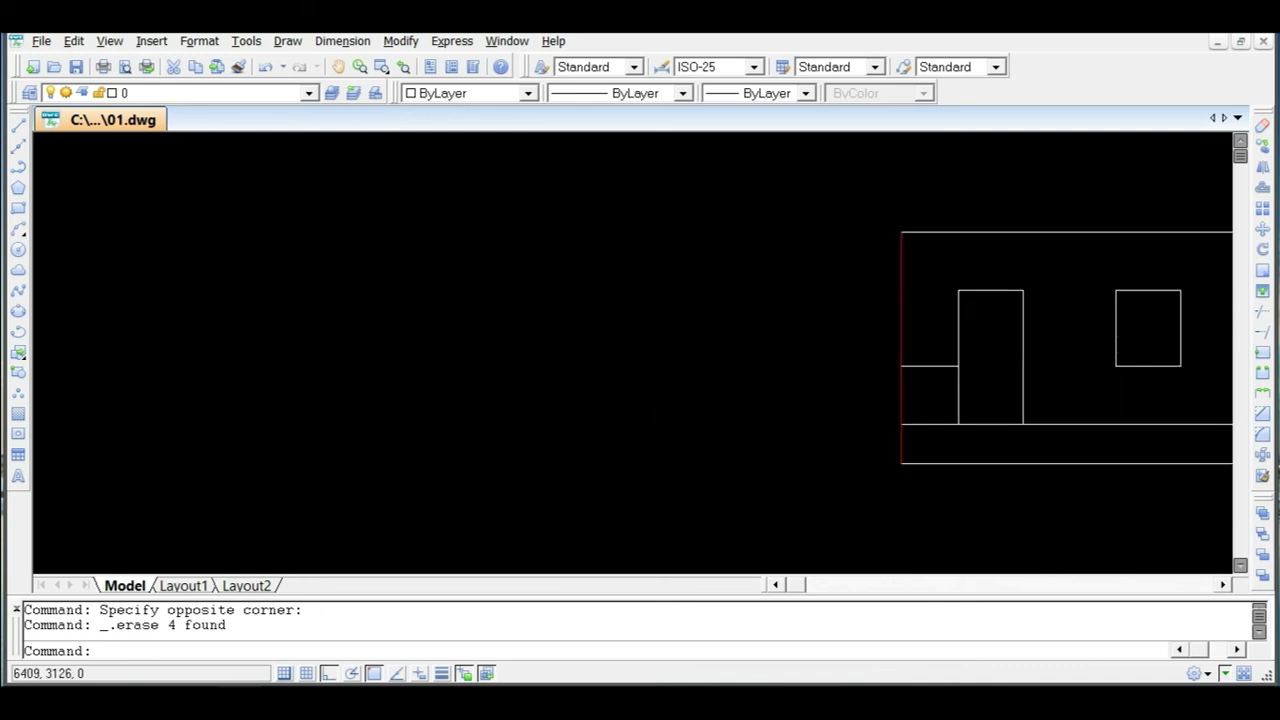
{"action": "left_click", "coordinate": [961, 352]}
{"action": "left_click", "coordinate": [949, 380]}
{"action": "key", "text": "Delete"}
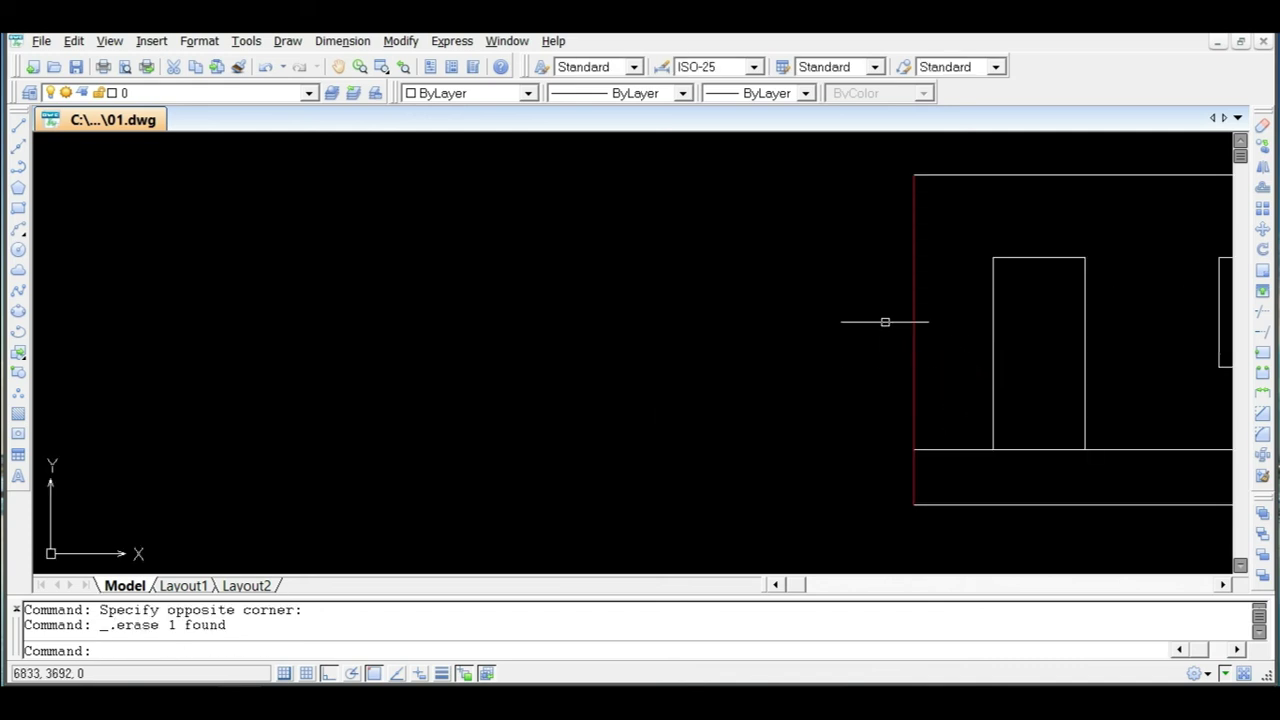
Examine the elevation's door and window against the matching openings in the plan's bottom wall.
{"action": "scroll", "coordinate": [826, 365], "scroll_direction": "down", "scroll_amount": 5}
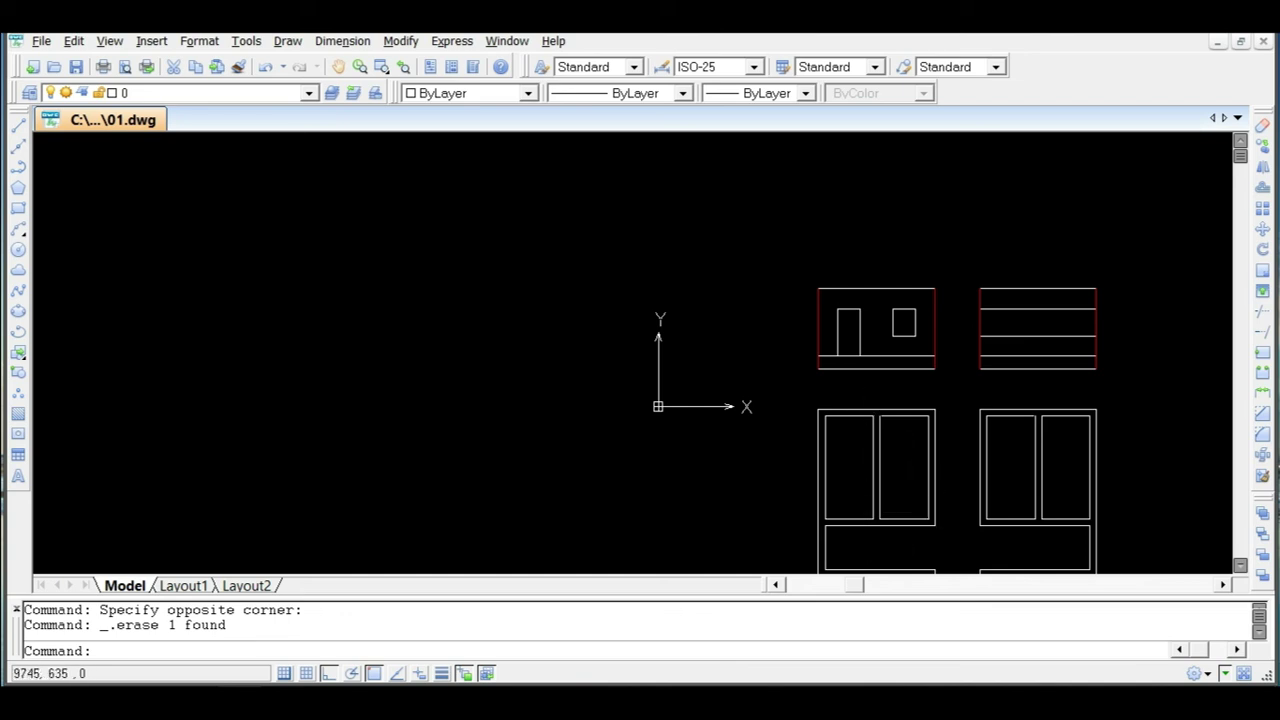
{"action": "scroll", "coordinate": [880, 470], "scroll_direction": "down", "scroll_amount": 3}
{"action": "scroll", "coordinate": [870, 510], "scroll_direction": "up", "scroll_amount": 7}
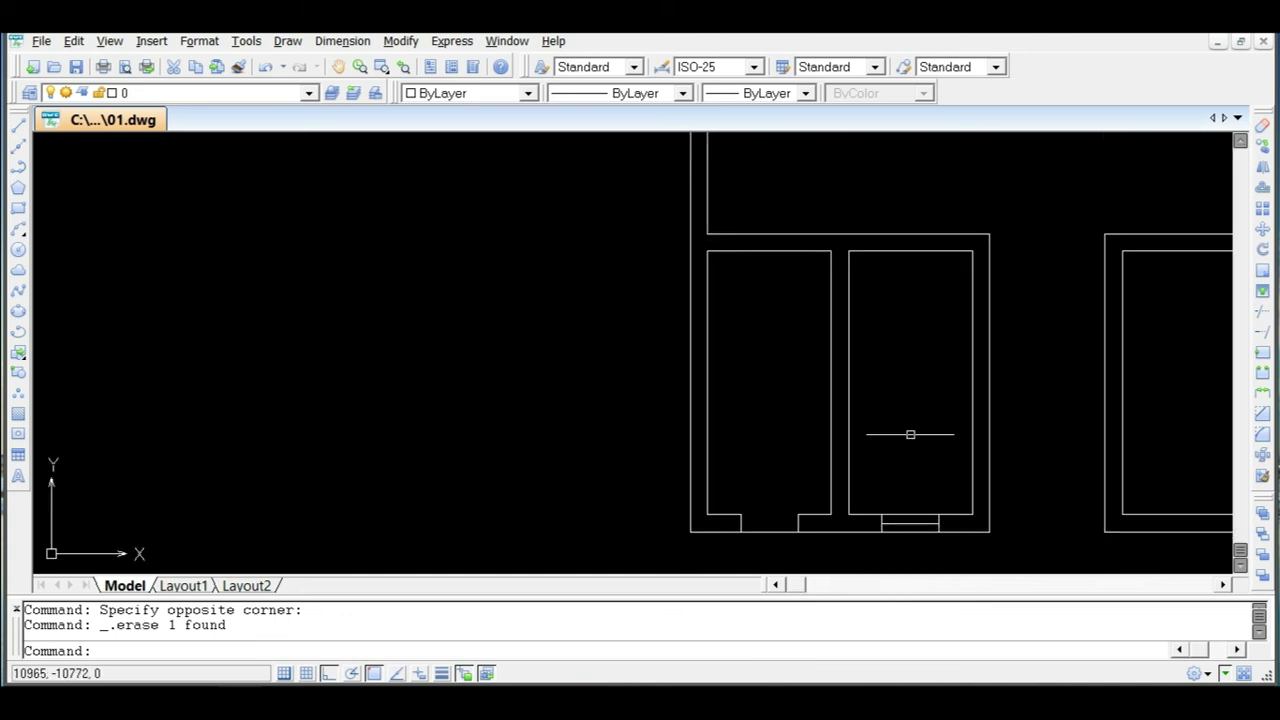
{"action": "scroll", "coordinate": [910, 434], "scroll_direction": "down", "scroll_amount": 6}
{"action": "scroll", "coordinate": [930, 292], "scroll_direction": "up", "scroll_amount": 5}
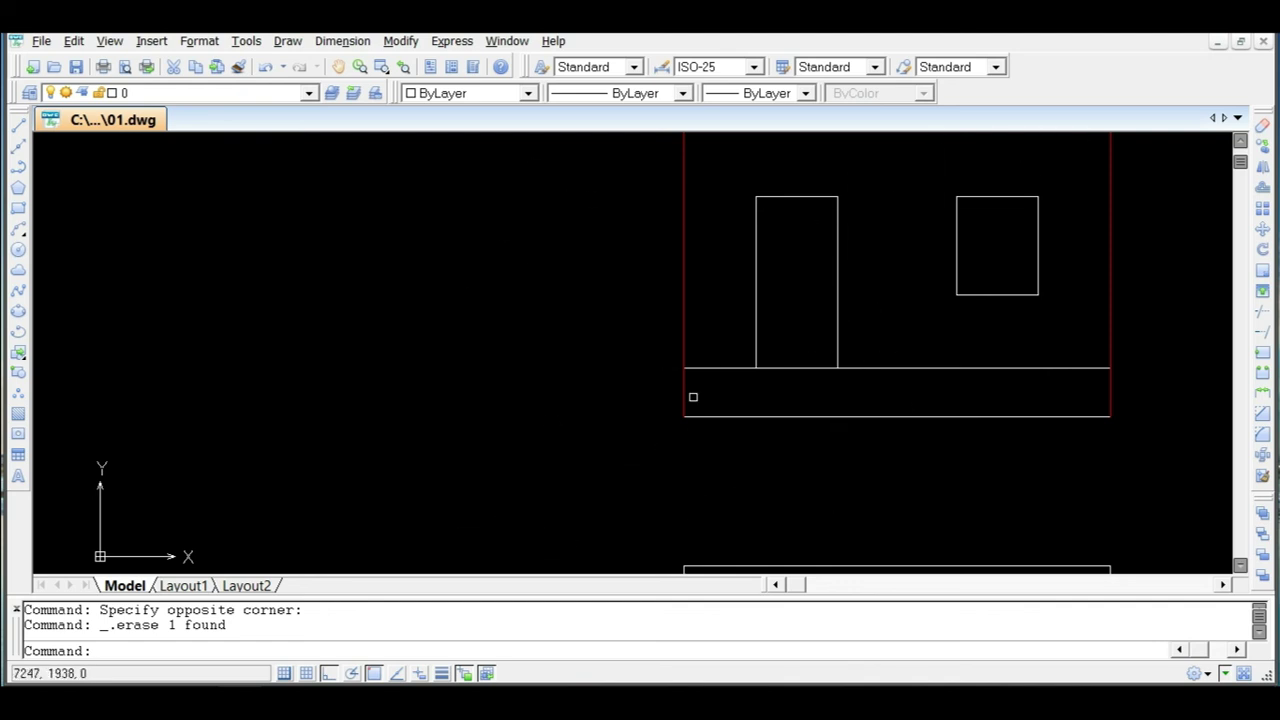
{"action": "scroll", "coordinate": [700, 420], "scroll_direction": "down", "scroll_amount": 6}
{"action": "scroll", "coordinate": [880, 486], "scroll_direction": "up", "scroll_amount": 6}
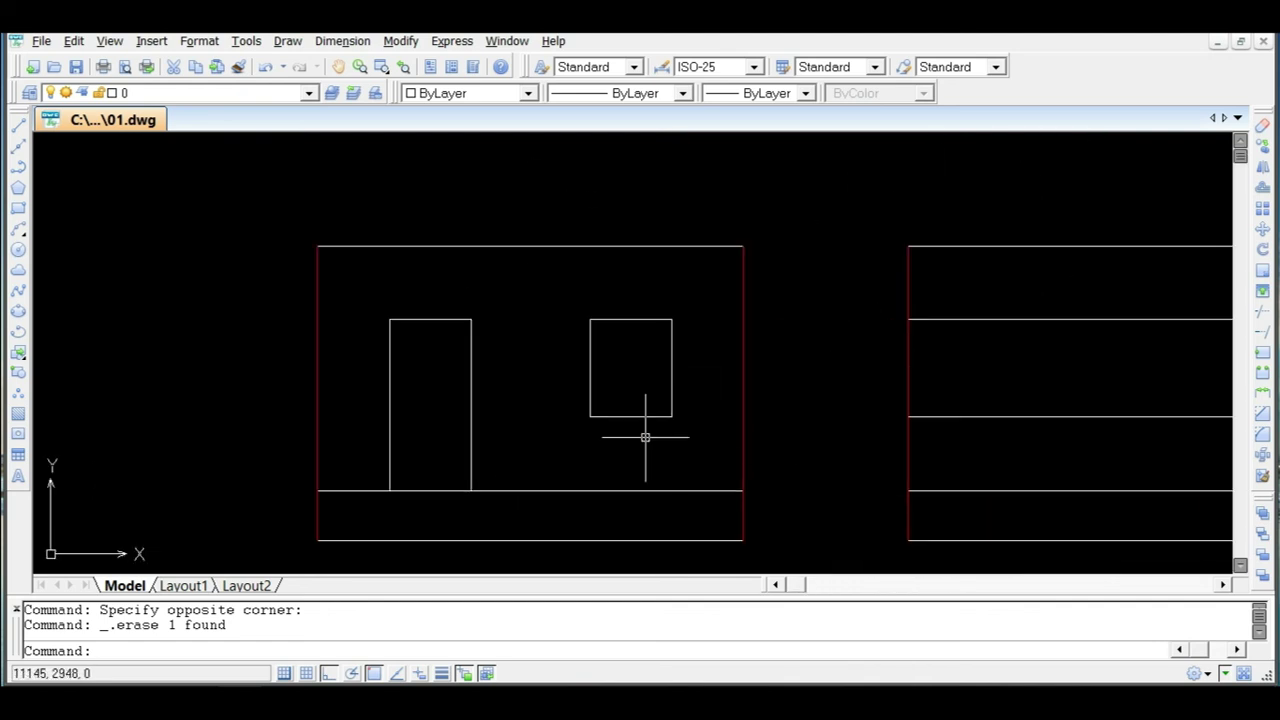
{"action": "scroll", "coordinate": [660, 405], "scroll_direction": "down", "scroll_amount": 4}
{"action": "scroll", "coordinate": [600, 400], "scroll_direction": "down", "scroll_amount": 3}
{"action": "scroll", "coordinate": [614, 286], "scroll_direction": "up", "scroll_amount": 4}
{"action": "scroll", "coordinate": [571, 261], "scroll_direction": "down", "scroll_amount": 5}
{"action": "scroll", "coordinate": [580, 480], "scroll_direction": "up", "scroll_amount": 4}
{"action": "scroll", "coordinate": [440, 500], "scroll_direction": "up", "scroll_amount": 6}
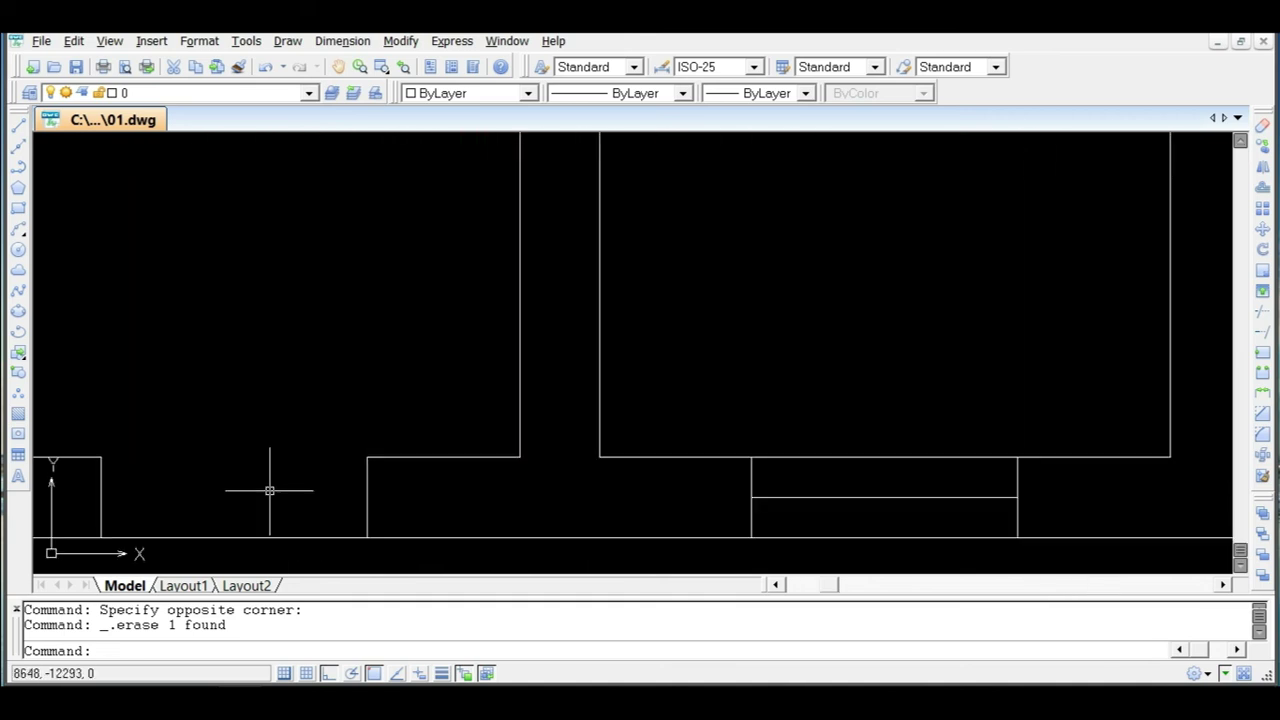
{"action": "left_click", "coordinate": [771, 427]}
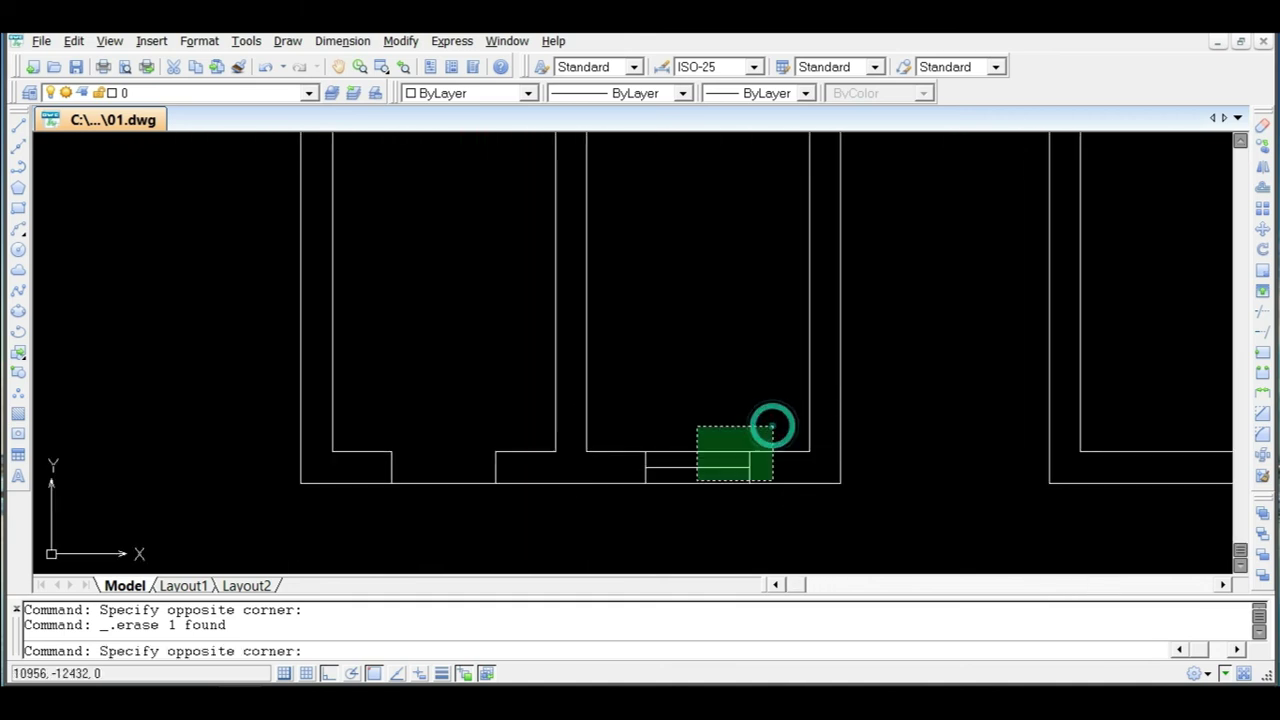
{"action": "left_click", "coordinate": [620, 508]}
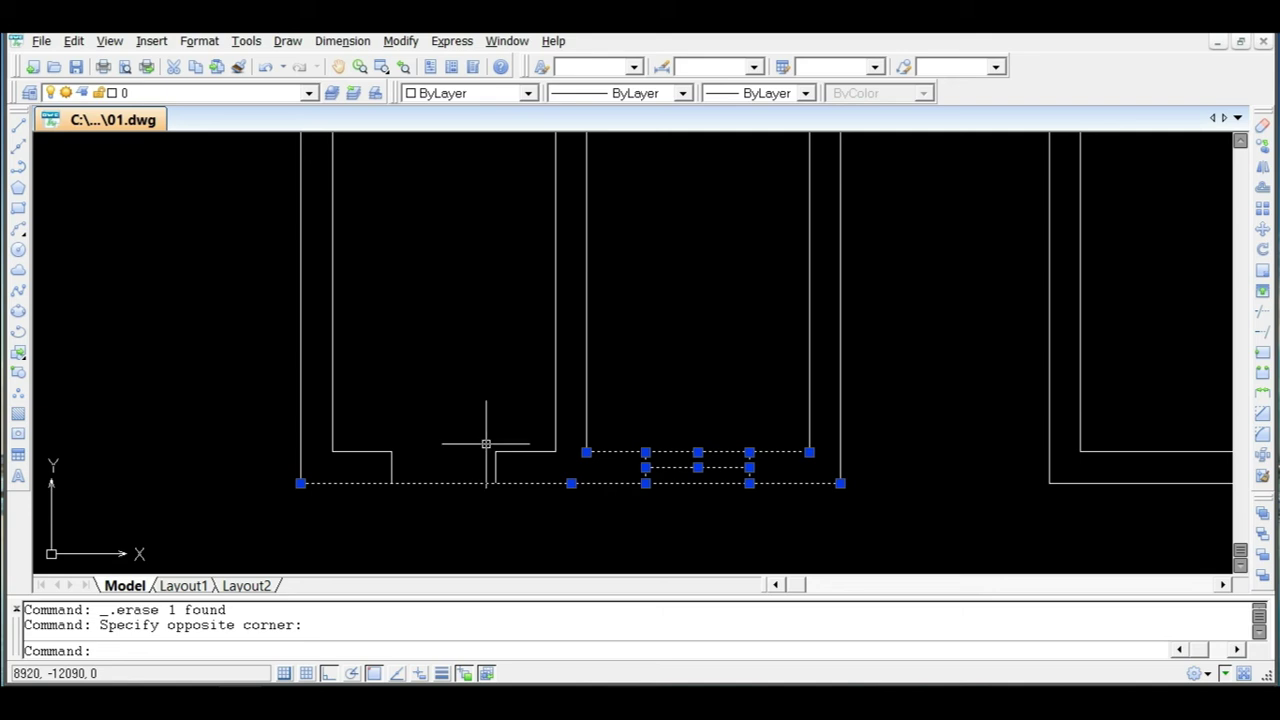
{"action": "key", "text": "Escape"}
{"action": "left_click", "coordinate": [366, 420]}
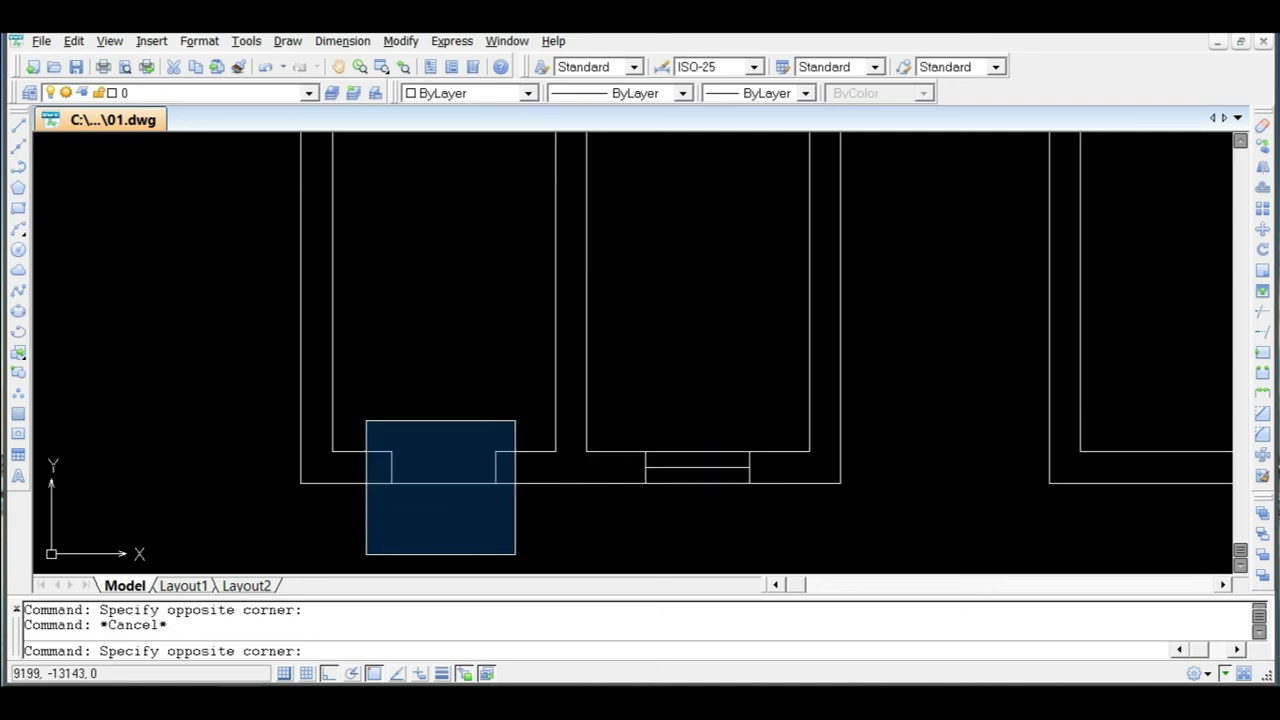
{"action": "left_click", "coordinate": [520, 555]}
{"action": "left_click", "coordinate": [614, 422]}
{"action": "left_click", "coordinate": [793, 521]}
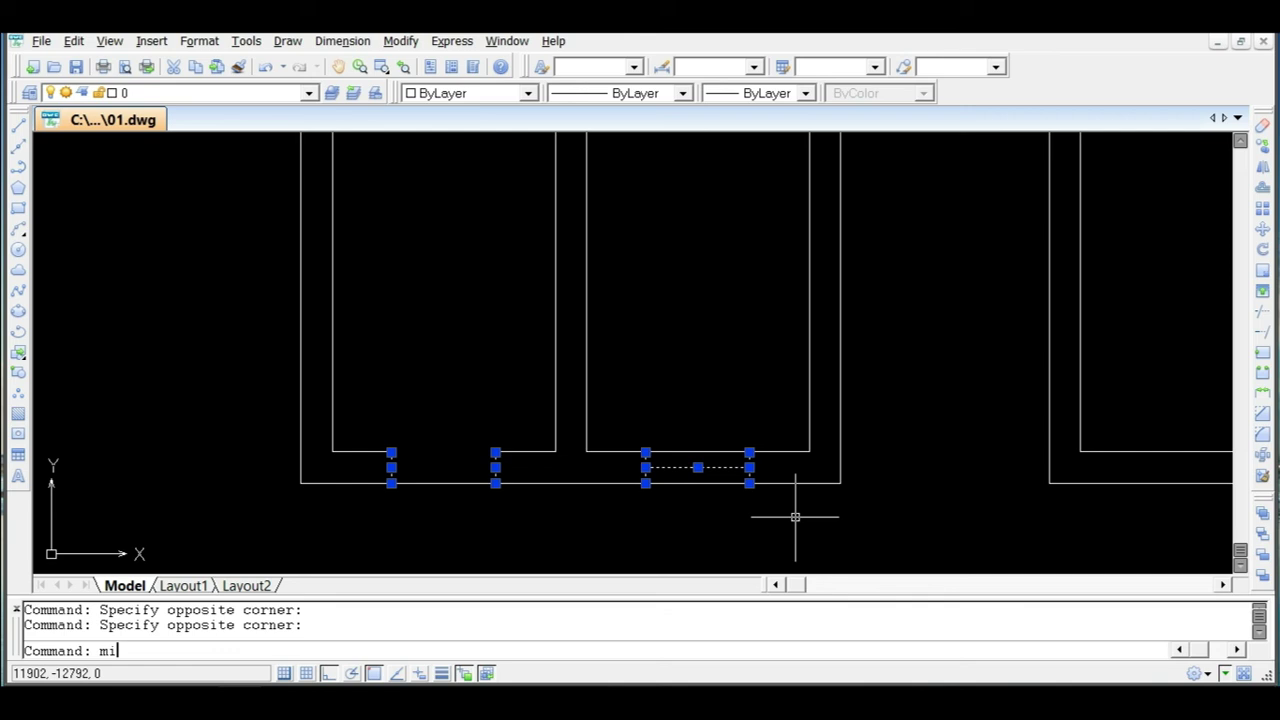
{"action": "type", "text": "mi"}
{"action": "key", "text": "Return"}
{"action": "scroll", "coordinate": [793, 512], "scroll_direction": "down", "scroll_amount": 3}
{"action": "key", "text": "Escape"}
{"action": "scroll", "coordinate": [816, 504], "scroll_direction": "up", "scroll_amount": 3}
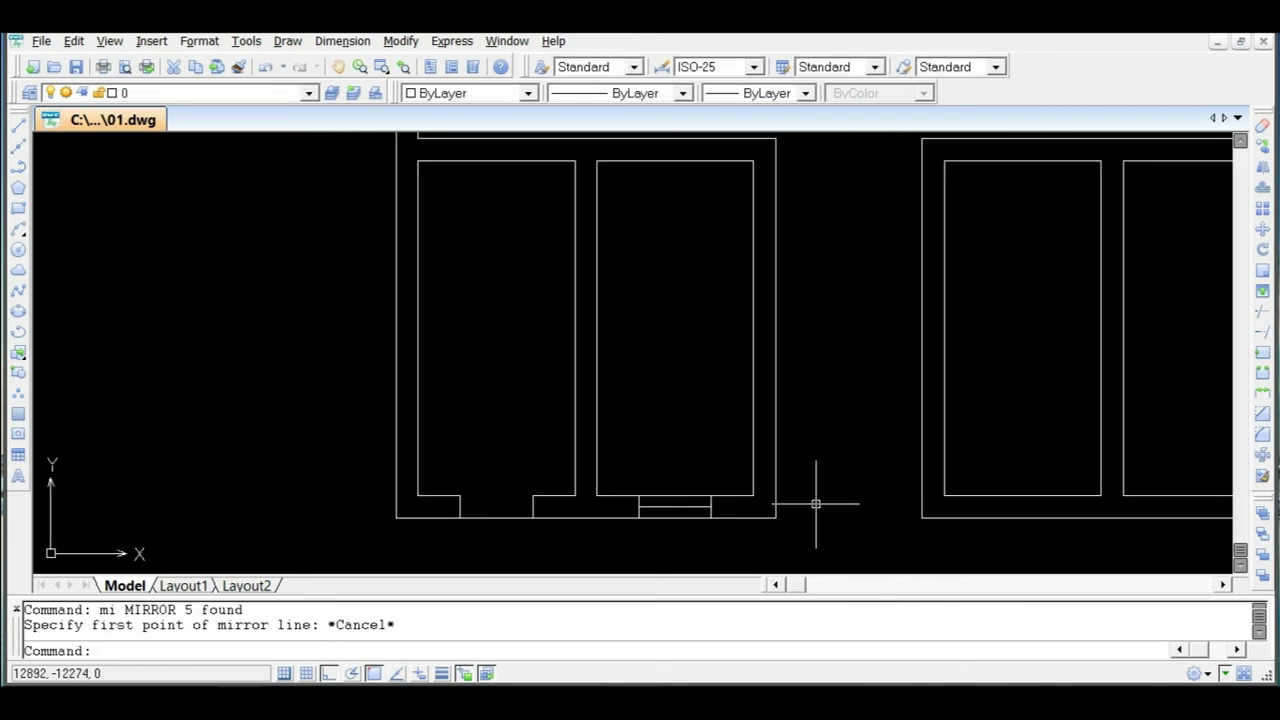
Draw a horizontal line joining the facing bottom outer corners of the two floor plans.
{"action": "type", "text": "l"}
{"action": "key", "text": "Return"}
{"action": "scroll", "coordinate": [850, 514], "scroll_direction": "up", "scroll_amount": 3}
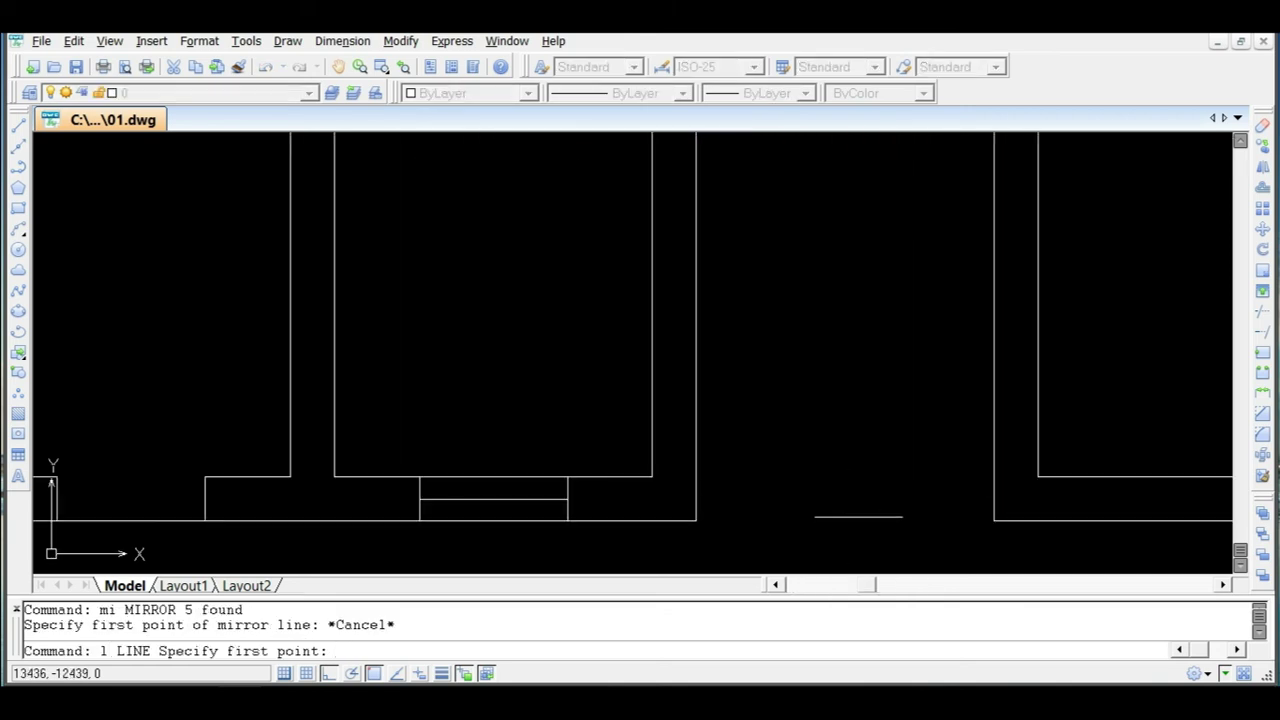
{"action": "left_click", "coordinate": [993, 521]}
{"action": "left_click", "coordinate": [694, 521]}
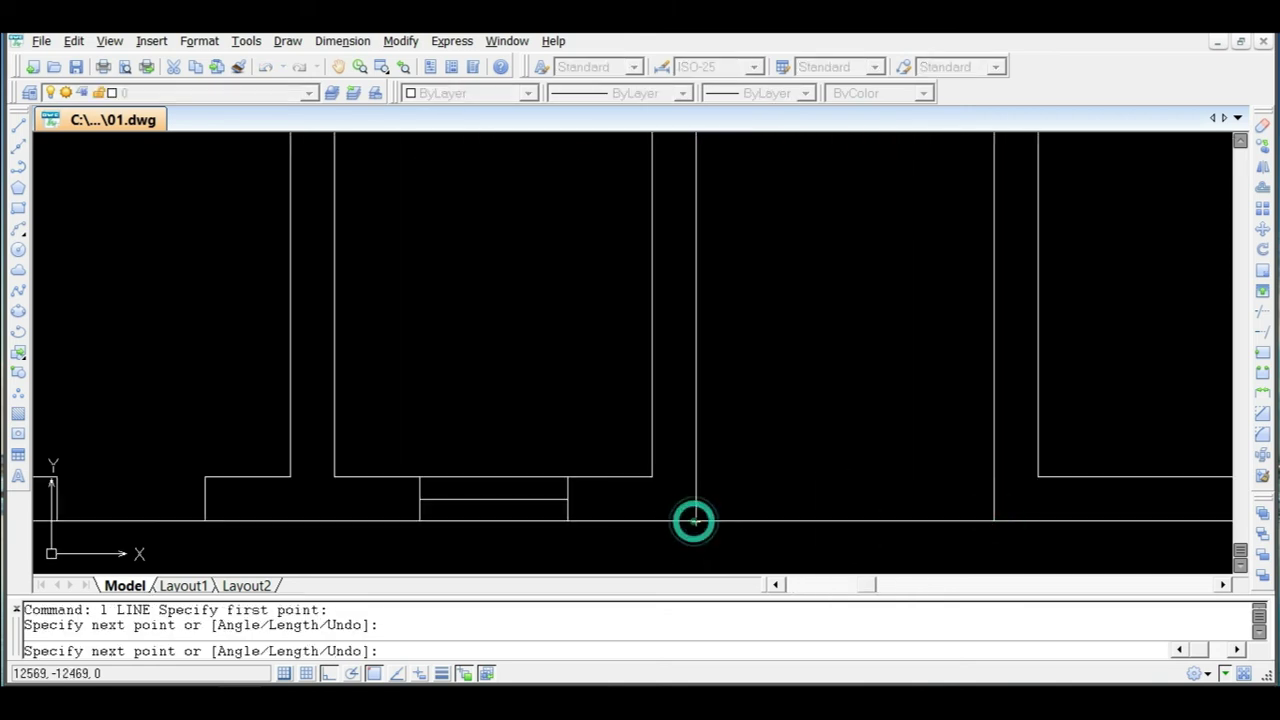
{"action": "key", "text": "Escape"}
Mirror the left plan's bottom-wall door and window lines onto the right plan about the connecting line's vertical midline, keeping the originals.
{"action": "scroll", "coordinate": [694, 521], "scroll_direction": "down", "scroll_amount": 3}
{"action": "scroll", "coordinate": [651, 471], "scroll_direction": "up", "scroll_amount": 2}
{"action": "scroll", "coordinate": [966, 457], "scroll_direction": "up", "scroll_amount": 2}
{"action": "scroll", "coordinate": [926, 405], "scroll_direction": "down", "scroll_amount": 4}
{"action": "scroll", "coordinate": [823, 406], "scroll_direction": "up", "scroll_amount": 4}
{"action": "left_click", "coordinate": [851, 374]}
{"action": "left_click", "coordinate": [1000, 460]}
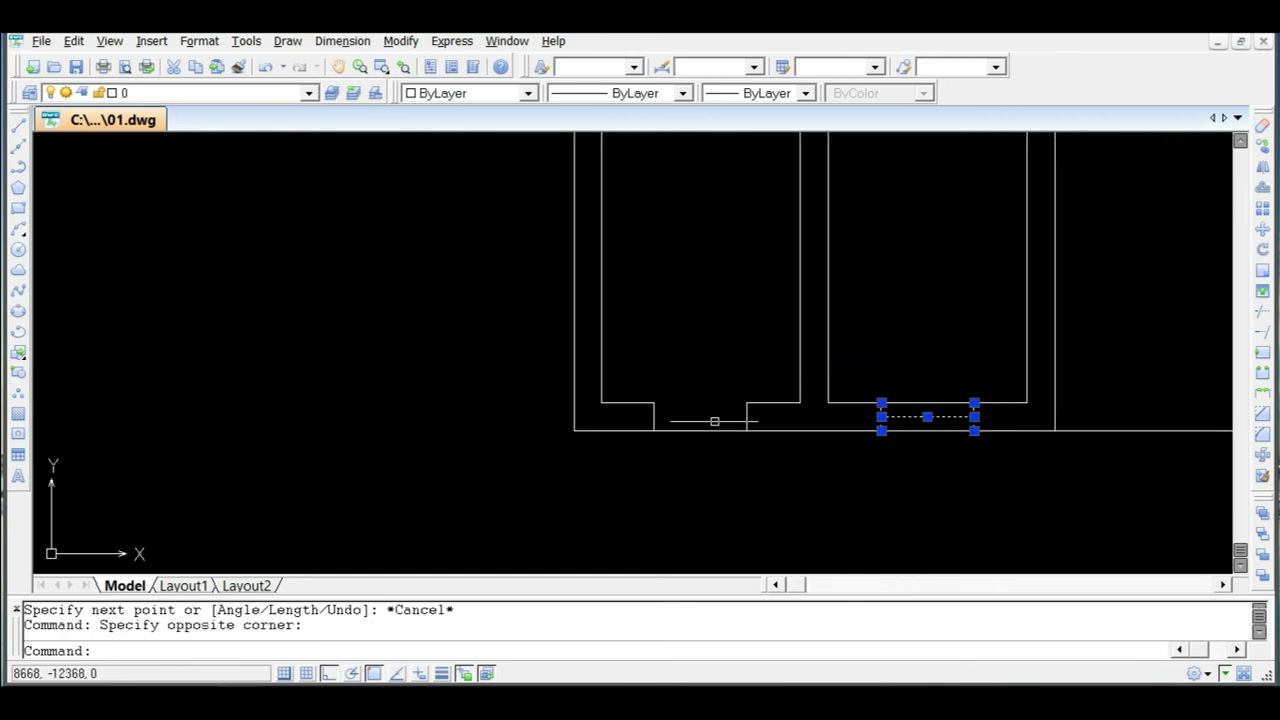
{"action": "left_click", "coordinate": [612, 378]}
{"action": "left_click", "coordinate": [794, 458]}
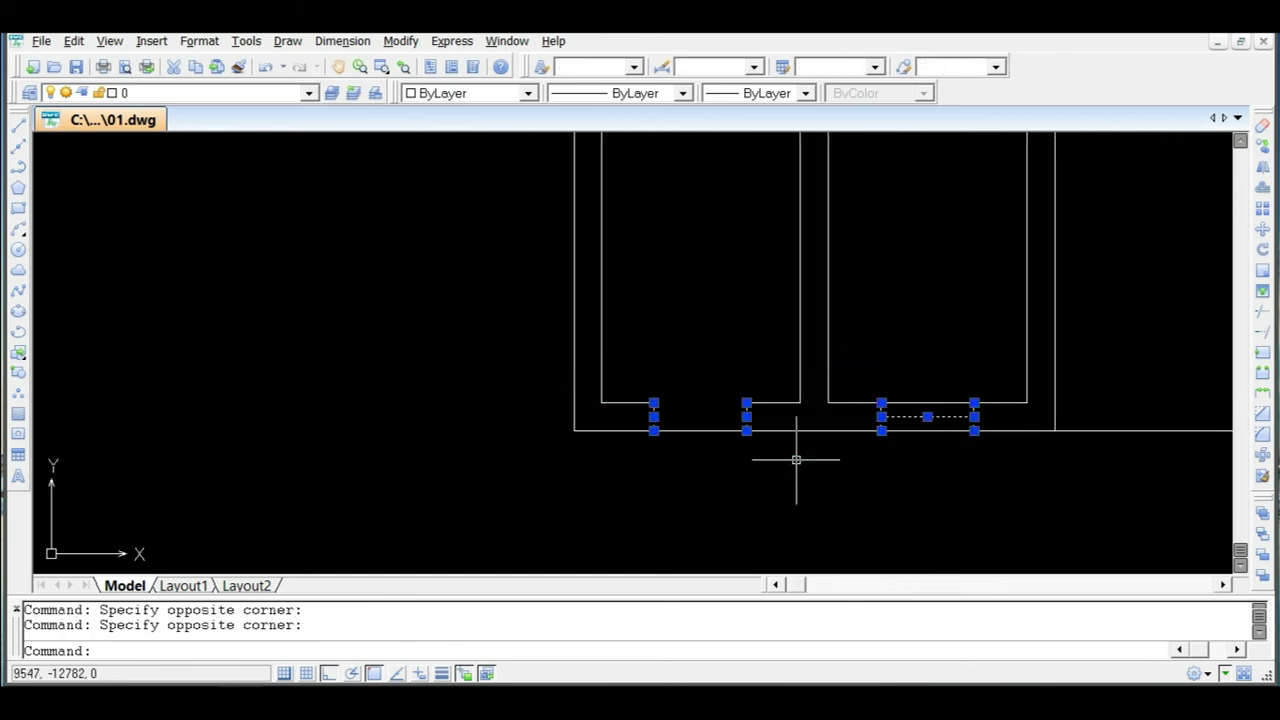
{"action": "type", "text": "mi"}
{"action": "key", "text": "Return"}
{"action": "scroll", "coordinate": [1050, 430], "scroll_direction": "down", "scroll_amount": 2}
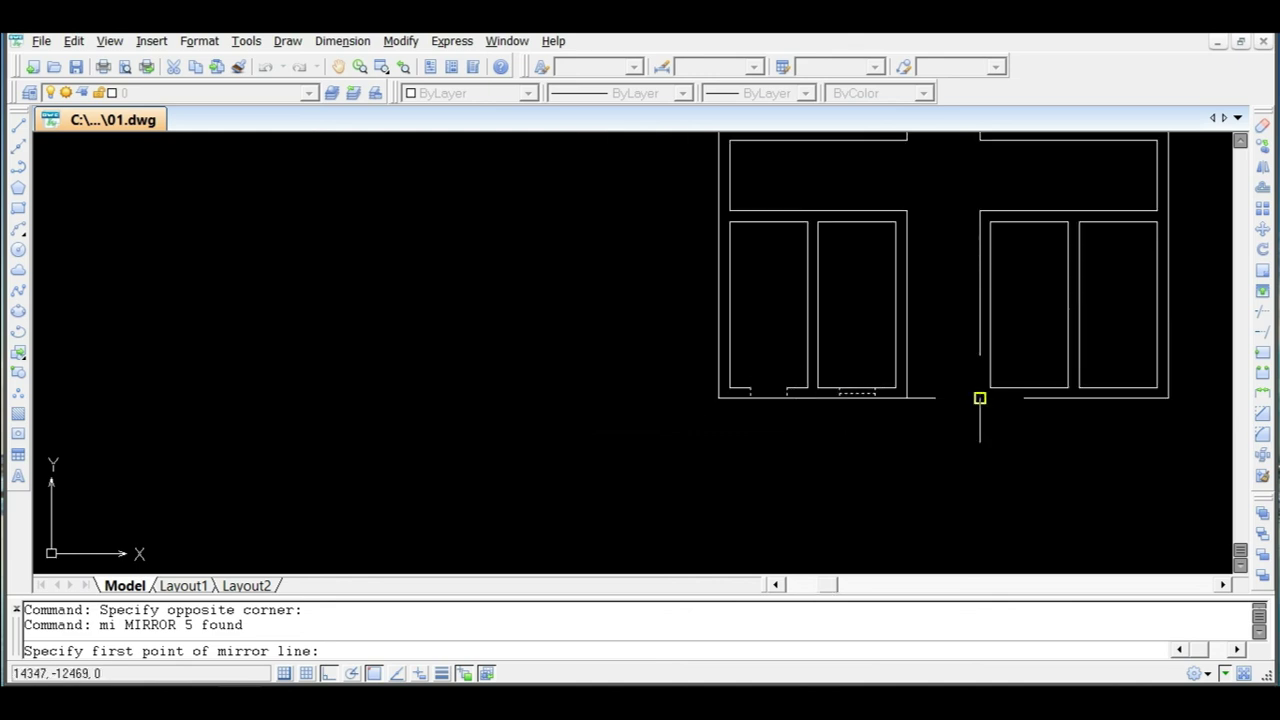
{"action": "left_click", "coordinate": [943, 400]}
{"action": "left_click", "coordinate": [950, 500]}
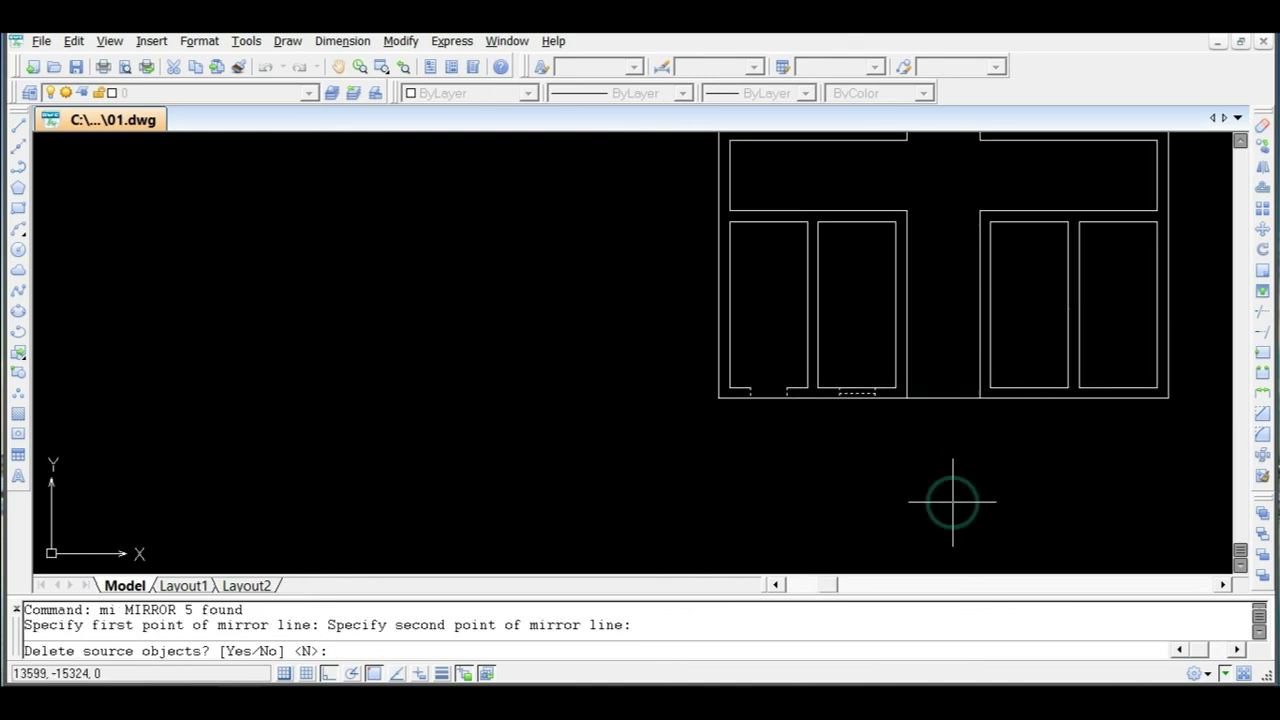
{"action": "key", "text": "Return"}
Trim the inner wall line between the door jambs in the right plan's bottom wall.
{"action": "scroll", "coordinate": [1115, 392], "scroll_direction": "up", "scroll_amount": 2}
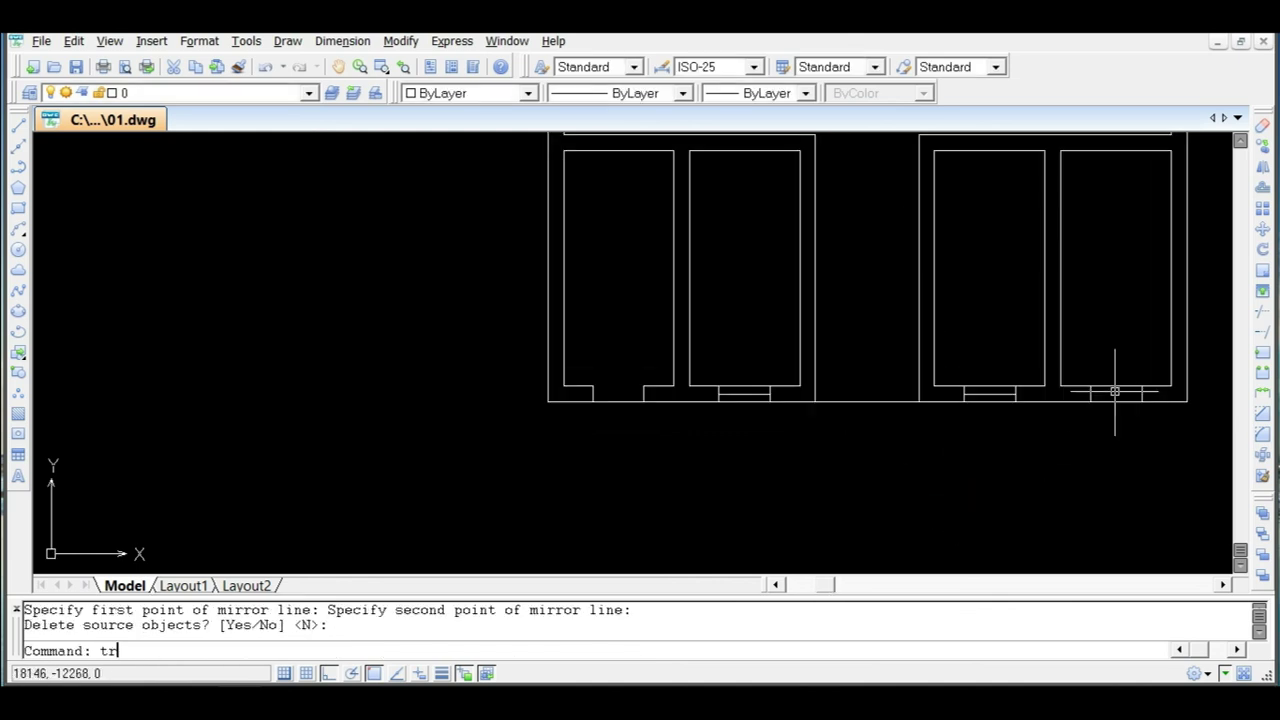
{"action": "key", "text": "Return"}
{"action": "key", "text": "Return"}
{"action": "left_click", "coordinate": [1114, 388]}
{"action": "scroll", "coordinate": [1080, 385], "scroll_direction": "down", "scroll_amount": 2}
{"action": "key", "text": "Escape"}
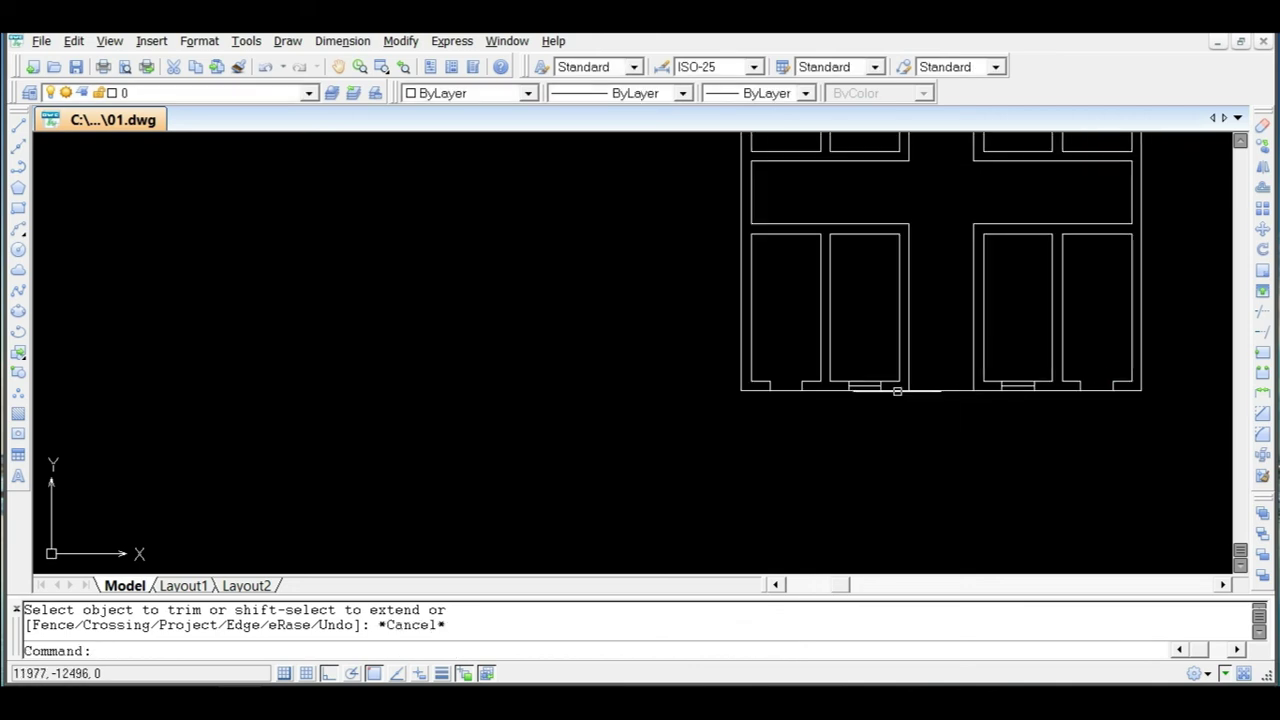
Mirror the left elevation's door and window onto the right elevation about the vertical midline between the plans, keeping the originals.
{"action": "scroll", "coordinate": [780, 440], "scroll_direction": "down", "scroll_amount": 3}
{"action": "scroll", "coordinate": [775, 200], "scroll_direction": "up", "scroll_amount": 3}
{"action": "scroll", "coordinate": [894, 290], "scroll_direction": "down", "scroll_amount": 4}
{"action": "scroll", "coordinate": [923, 322], "scroll_direction": "up", "scroll_amount": 3}
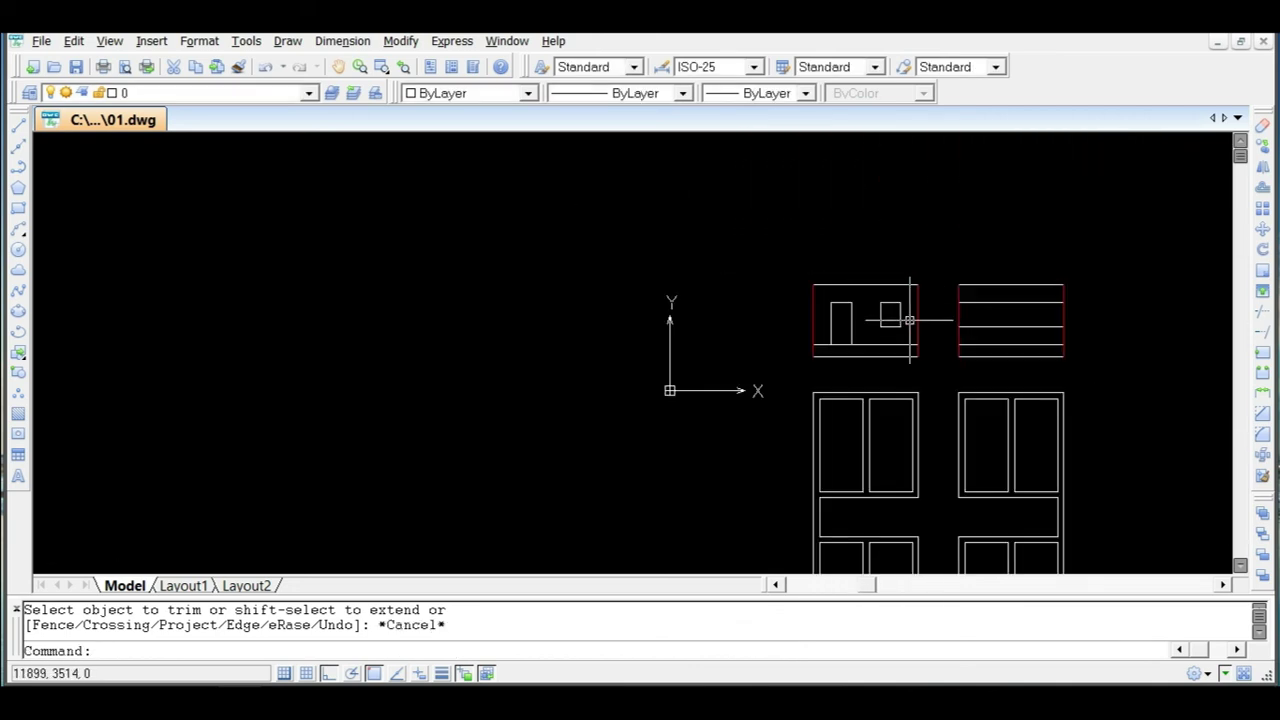
{"action": "scroll", "coordinate": [909, 320], "scroll_direction": "down", "scroll_amount": 2}
{"action": "scroll", "coordinate": [855, 305], "scroll_direction": "up", "scroll_amount": 7}
{"action": "left_click", "coordinate": [1121, 260]}
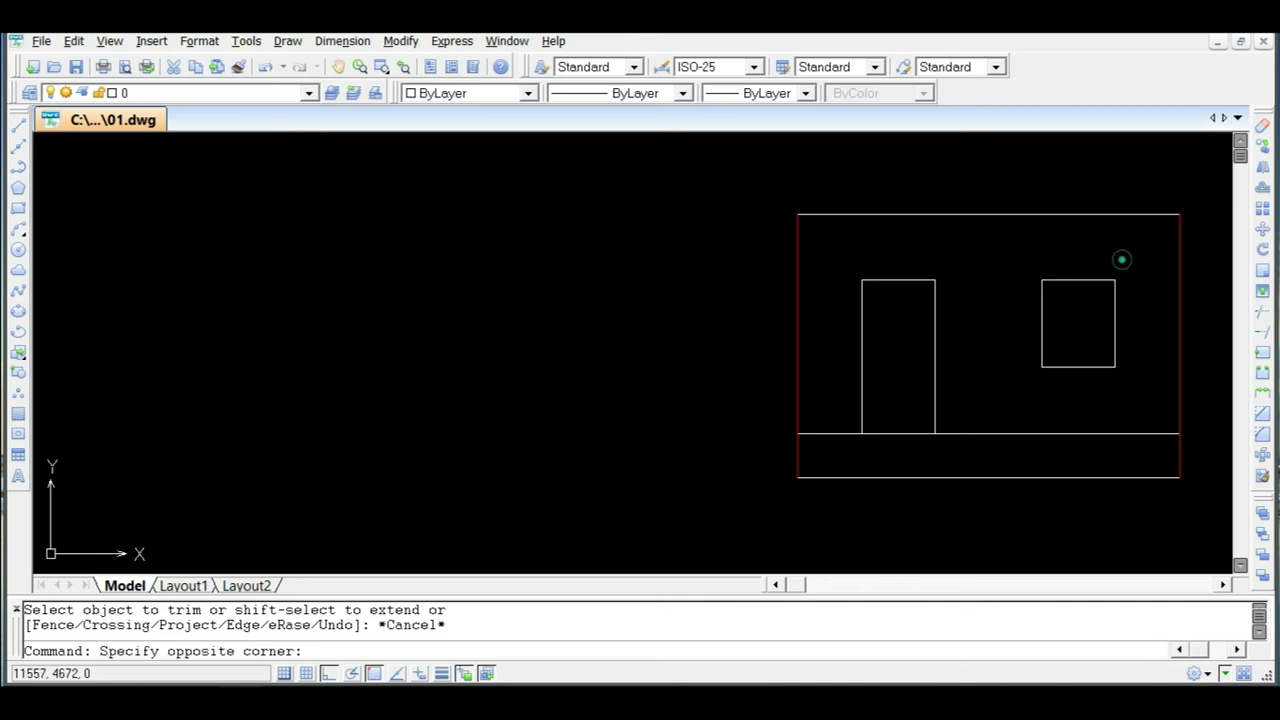
{"action": "left_click", "coordinate": [845, 402]}
{"action": "scroll", "coordinate": [845, 400], "scroll_direction": "down", "scroll_amount": 5}
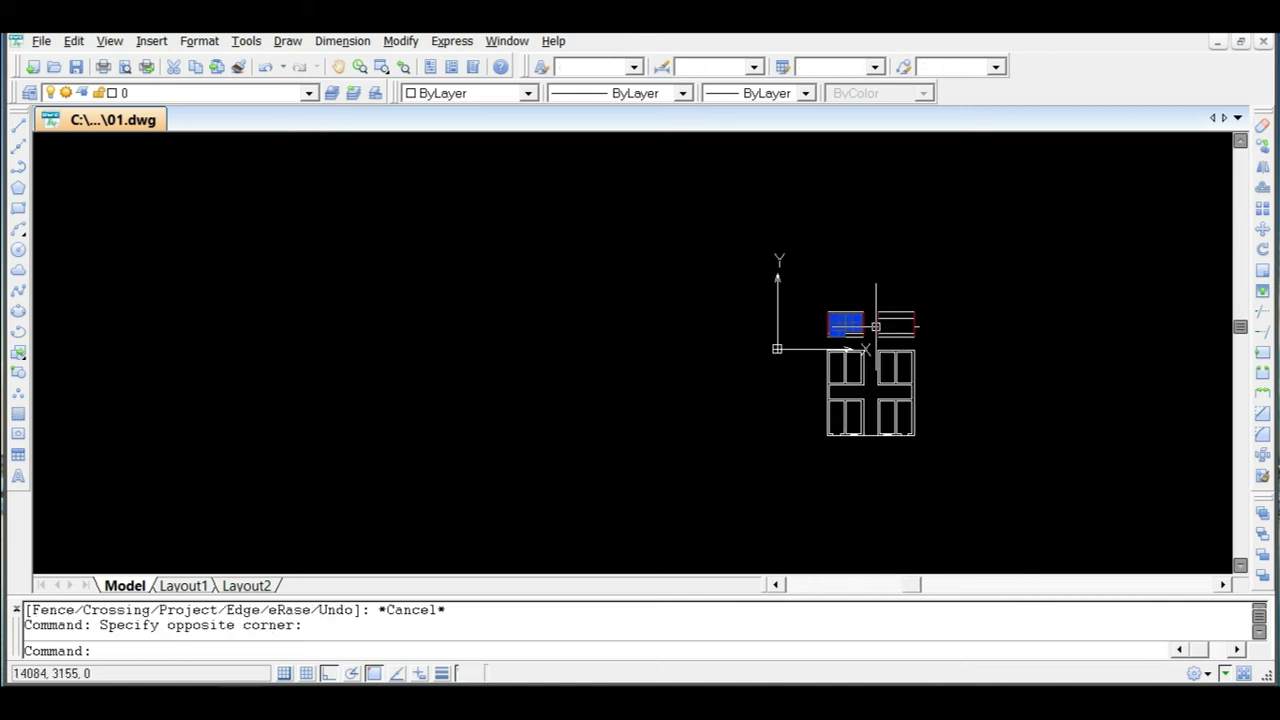
{"action": "scroll", "coordinate": [875, 327], "scroll_direction": "up", "scroll_amount": 3}
{"action": "type", "text": "m"}
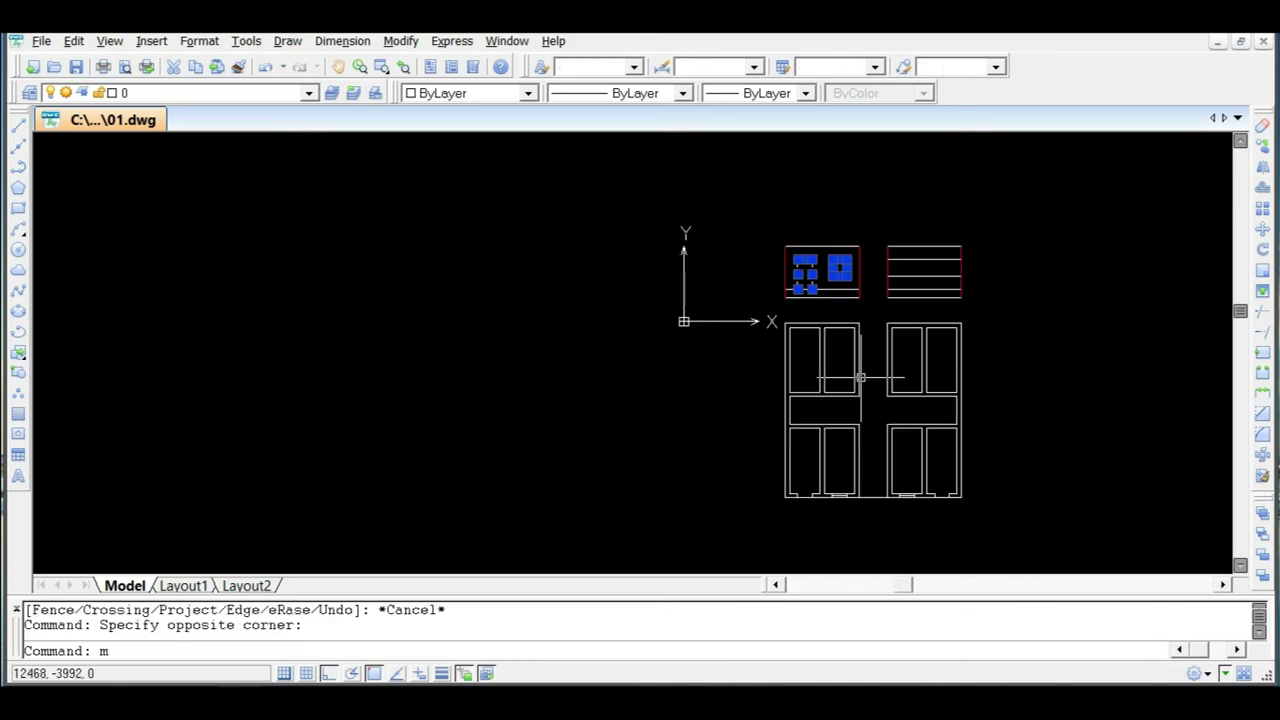
{"action": "type", "text": "i"}
{"action": "key", "text": "Return"}
{"action": "scroll", "coordinate": [895, 525], "scroll_direction": "up", "scroll_amount": 4}
{"action": "left_click", "coordinate": [837, 454]}
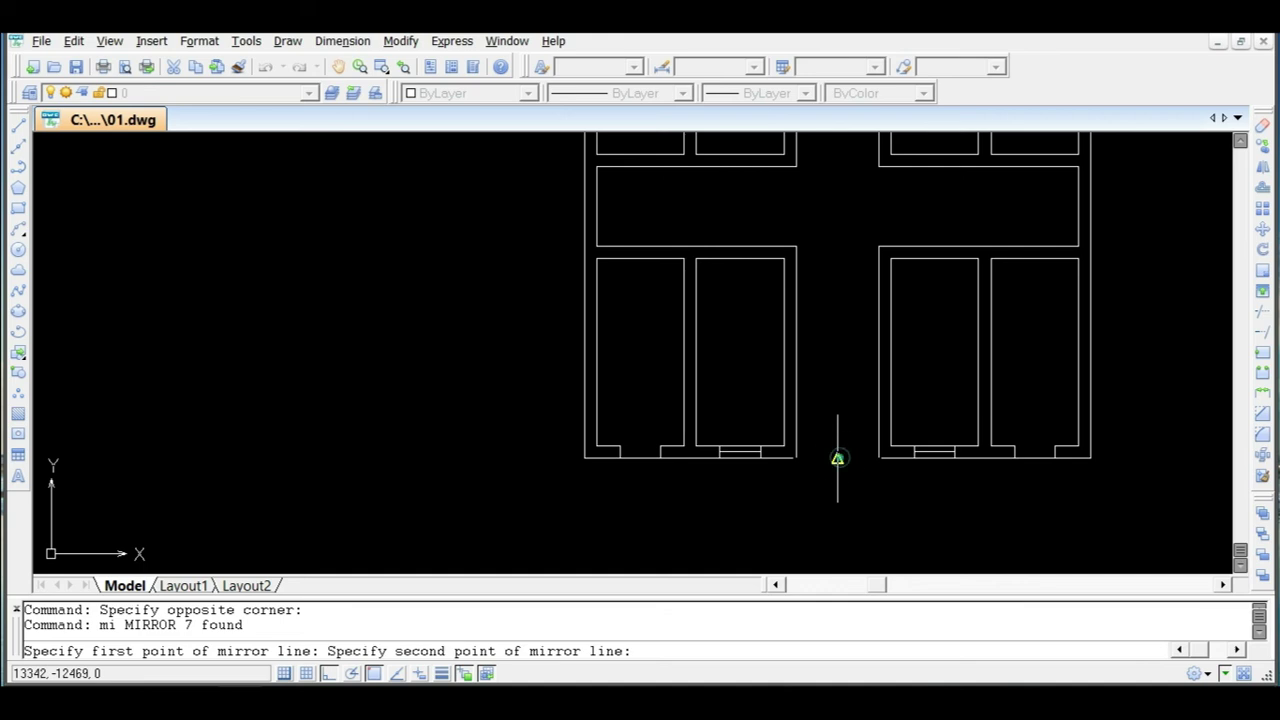
{"action": "scroll", "coordinate": [840, 455], "scroll_direction": "down", "scroll_amount": 6}
{"action": "left_click", "coordinate": [841, 278]}
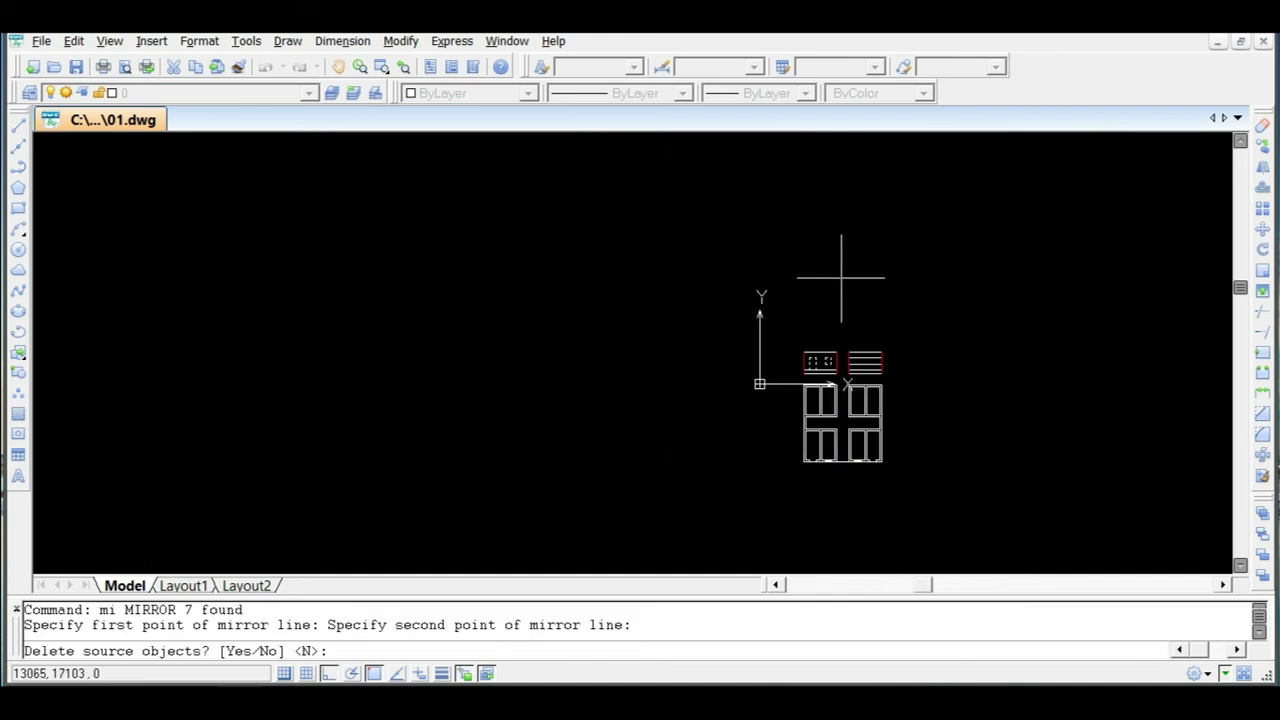
{"action": "key", "text": "Return"}
Delete the two horizontal construction lines crossing the right elevation at the window head and sill.
{"action": "scroll", "coordinate": [868, 399], "scroll_direction": "up", "scroll_amount": 5}
{"action": "left_click", "coordinate": [771, 297]}
{"action": "left_click", "coordinate": [760, 437]}
{"action": "key", "text": "Delete"}
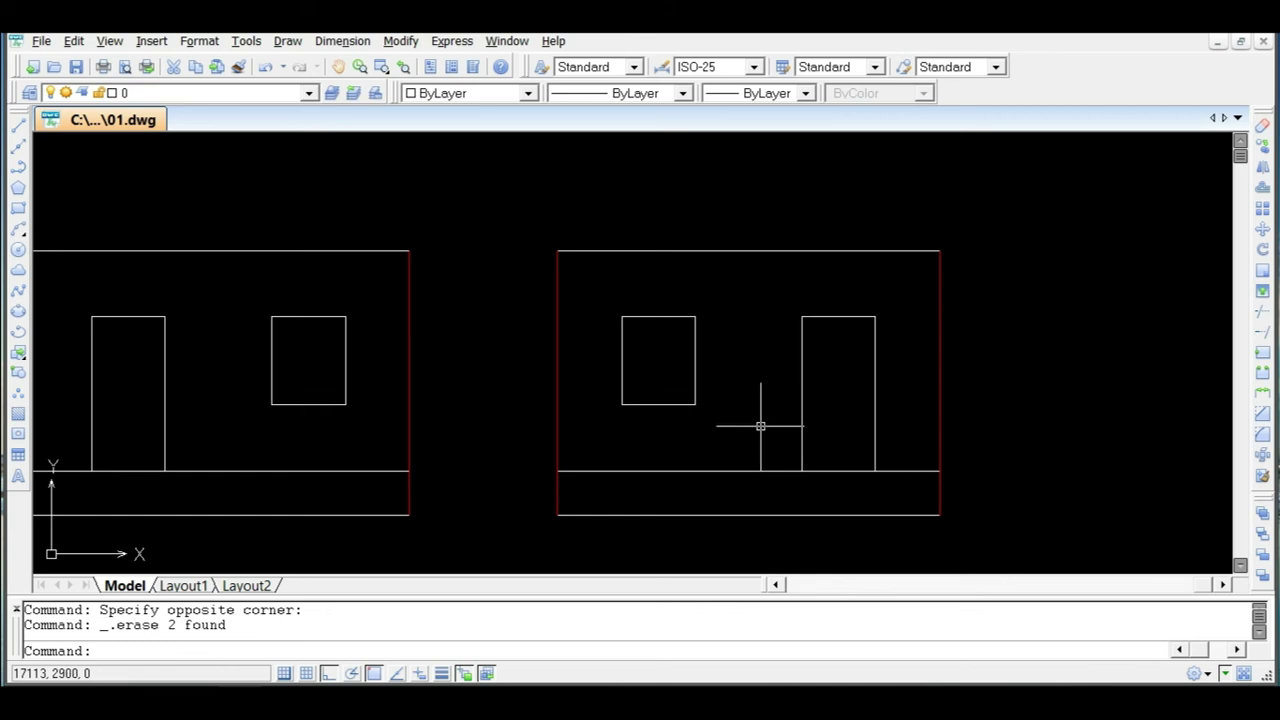
{"action": "scroll", "coordinate": [700, 409], "scroll_direction": "down", "scroll_amount": 5}
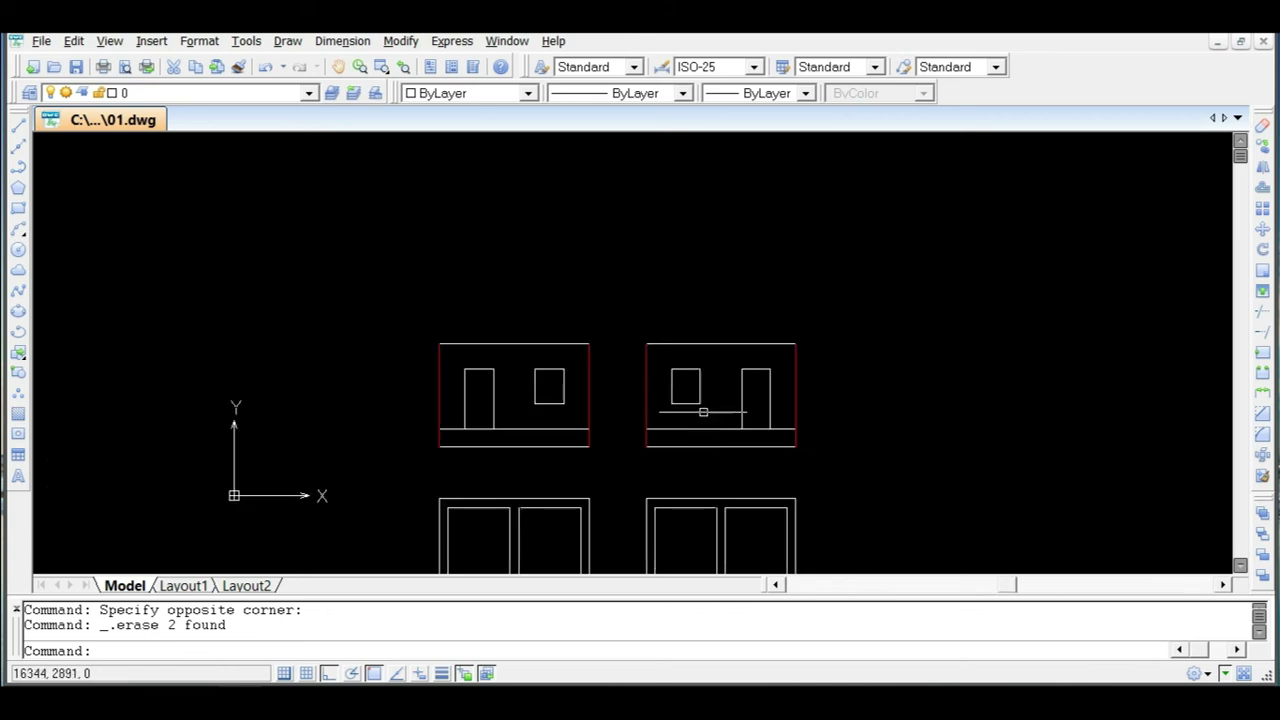
{"action": "scroll", "coordinate": [689, 372], "scroll_direction": "up", "scroll_amount": 5}
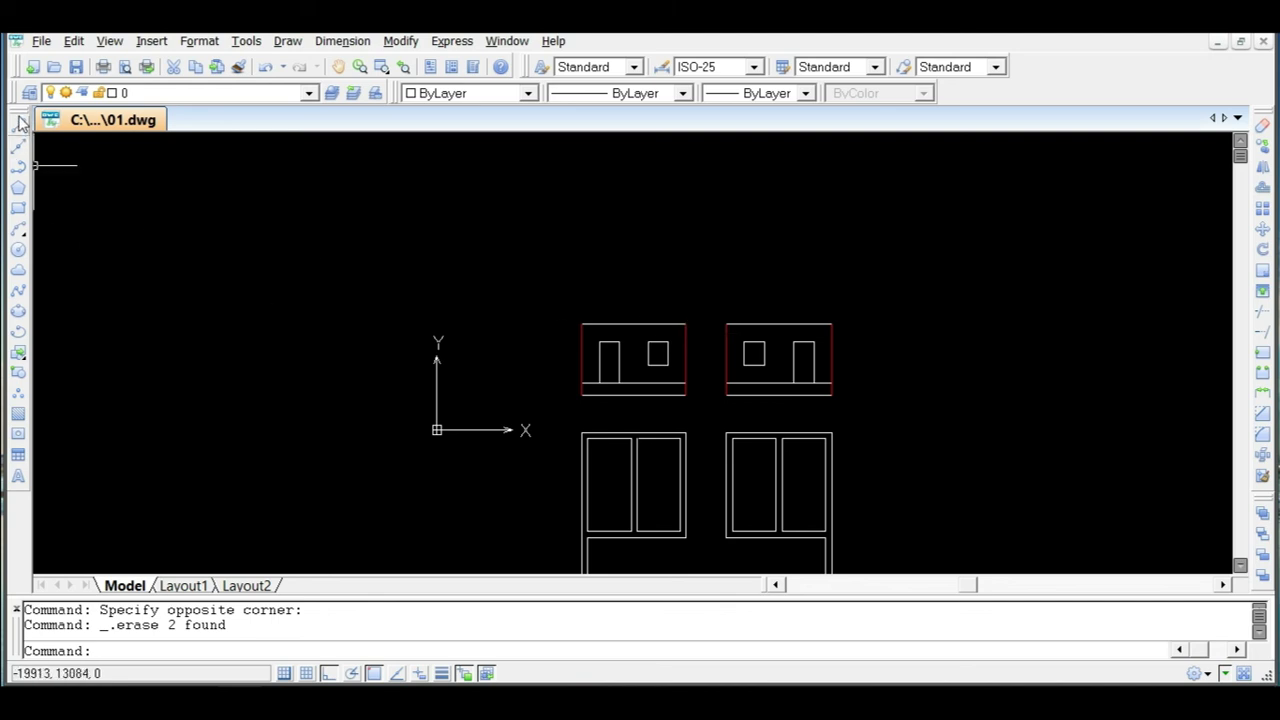
{"action": "left_click", "coordinate": [19, 189]}
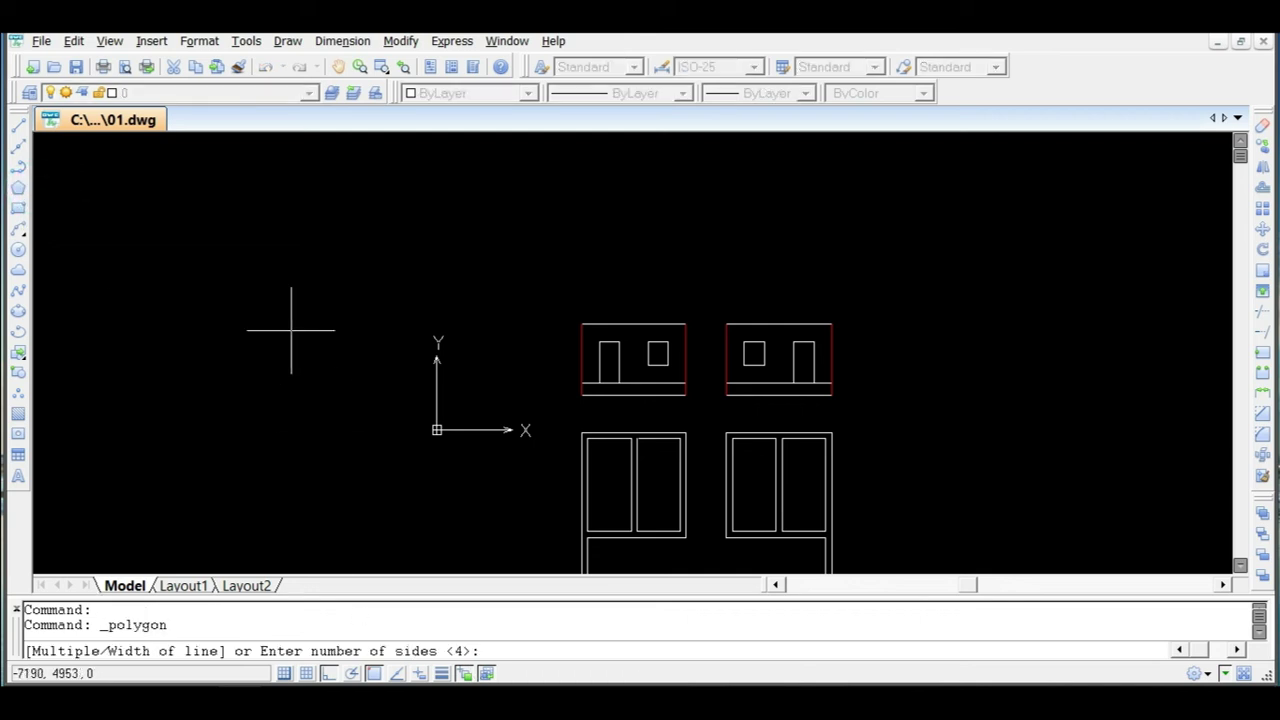
{"action": "key", "text": "Return"}
{"action": "left_click", "coordinate": [239, 332]}
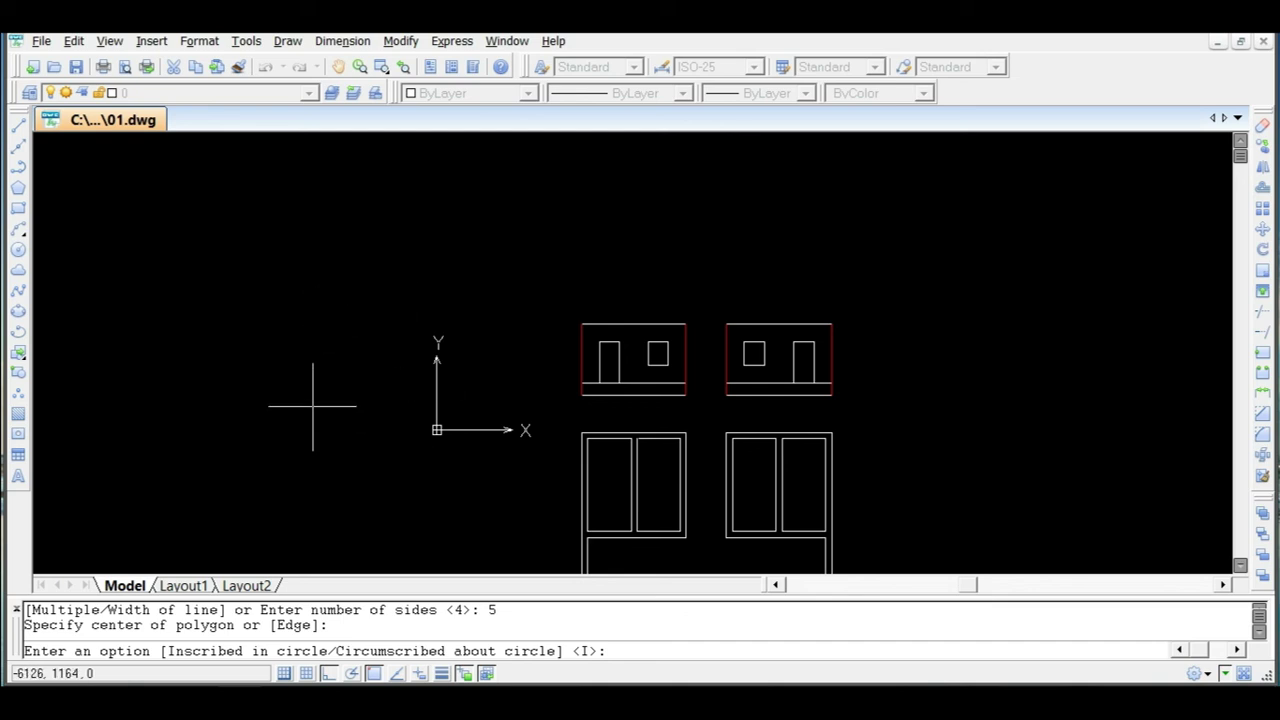
{"action": "type", "text": "i"}
{"action": "key", "text": "Return"}
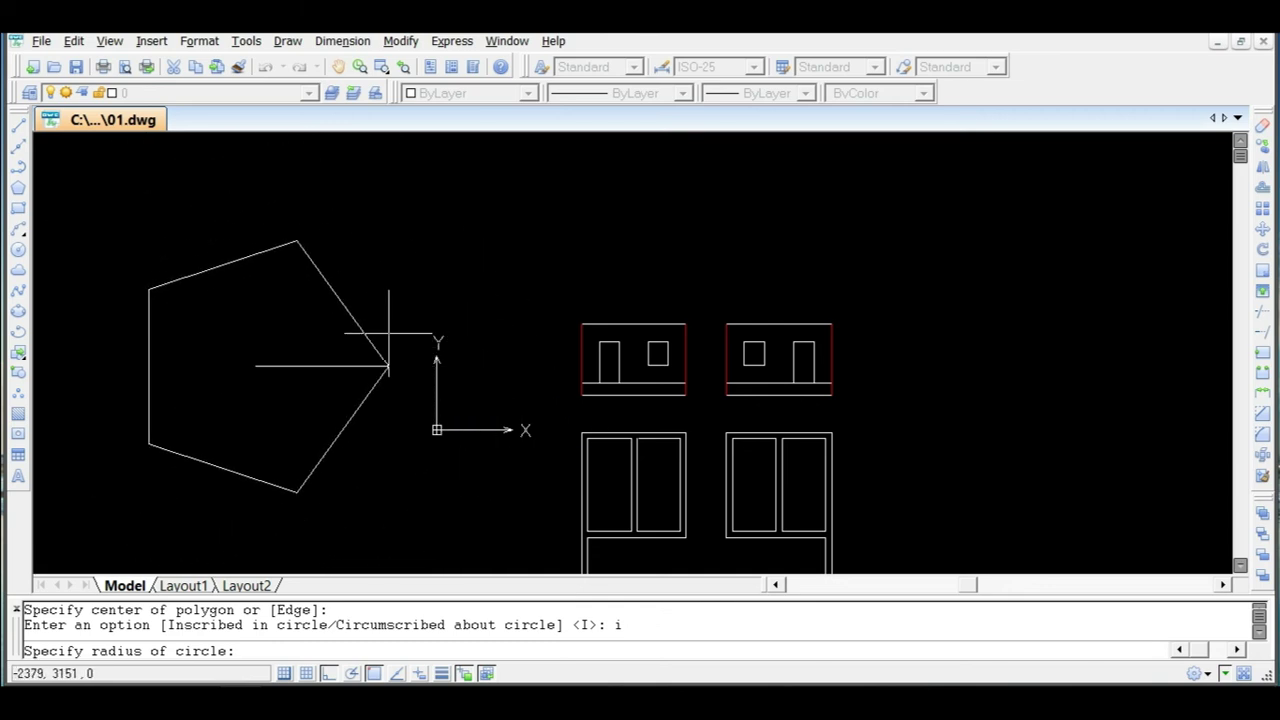
{"action": "key", "text": "Escape"}
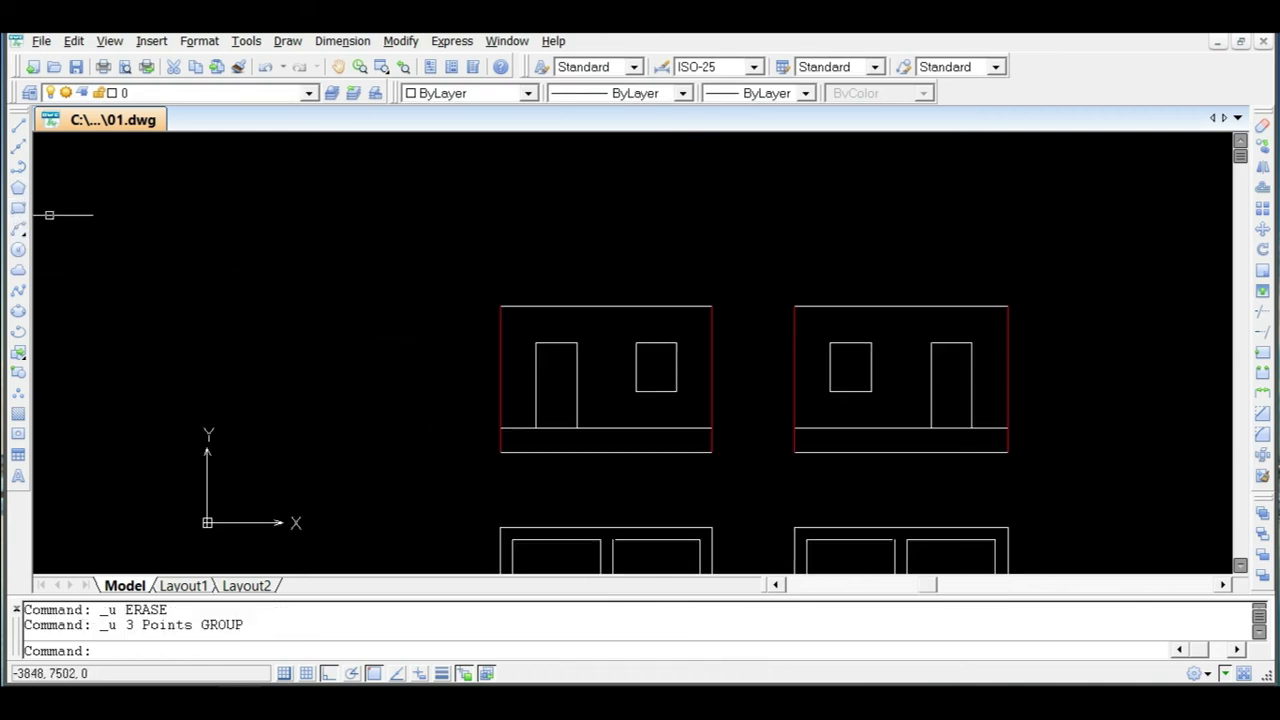
Draw a three-point arc on the left elevation's window from its upper left corner through its right edge's midpoint to its lower left corner.
{"action": "left_click", "coordinate": [19, 230]}
{"action": "scroll", "coordinate": [520, 305], "scroll_direction": "up", "scroll_amount": 3}
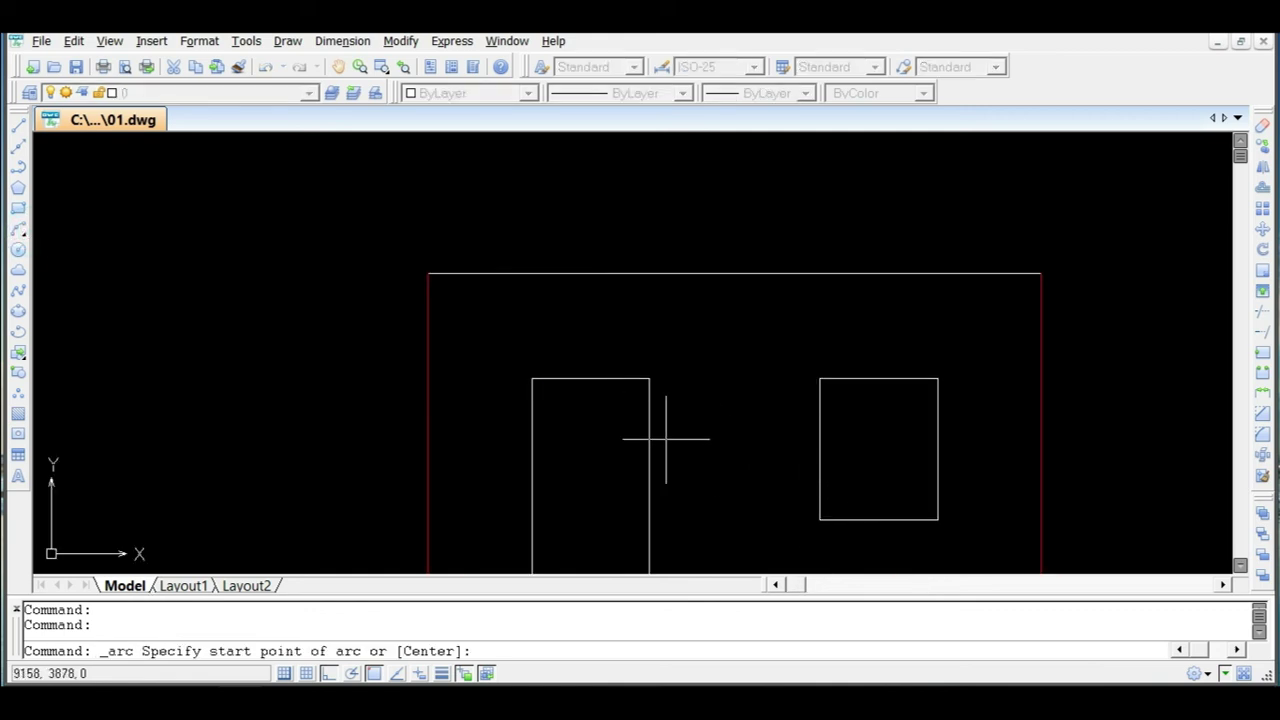
{"action": "left_click", "coordinate": [819, 378]}
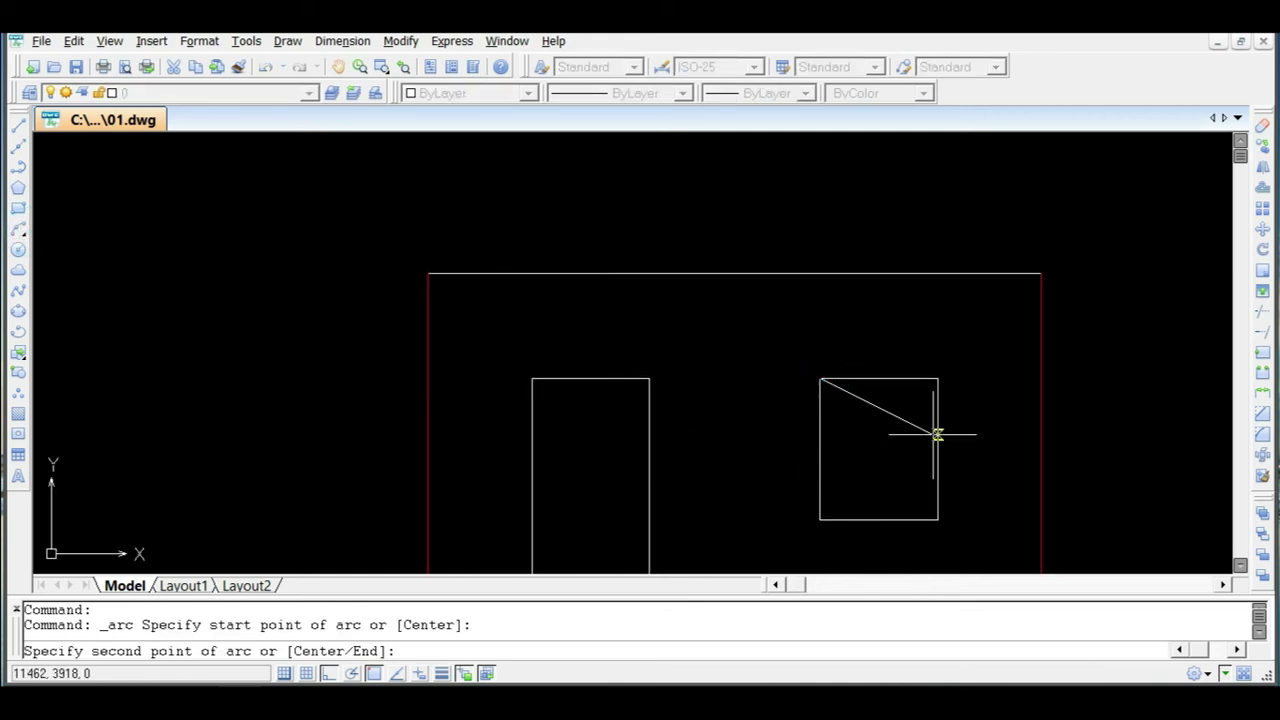
{"action": "left_click", "coordinate": [938, 449]}
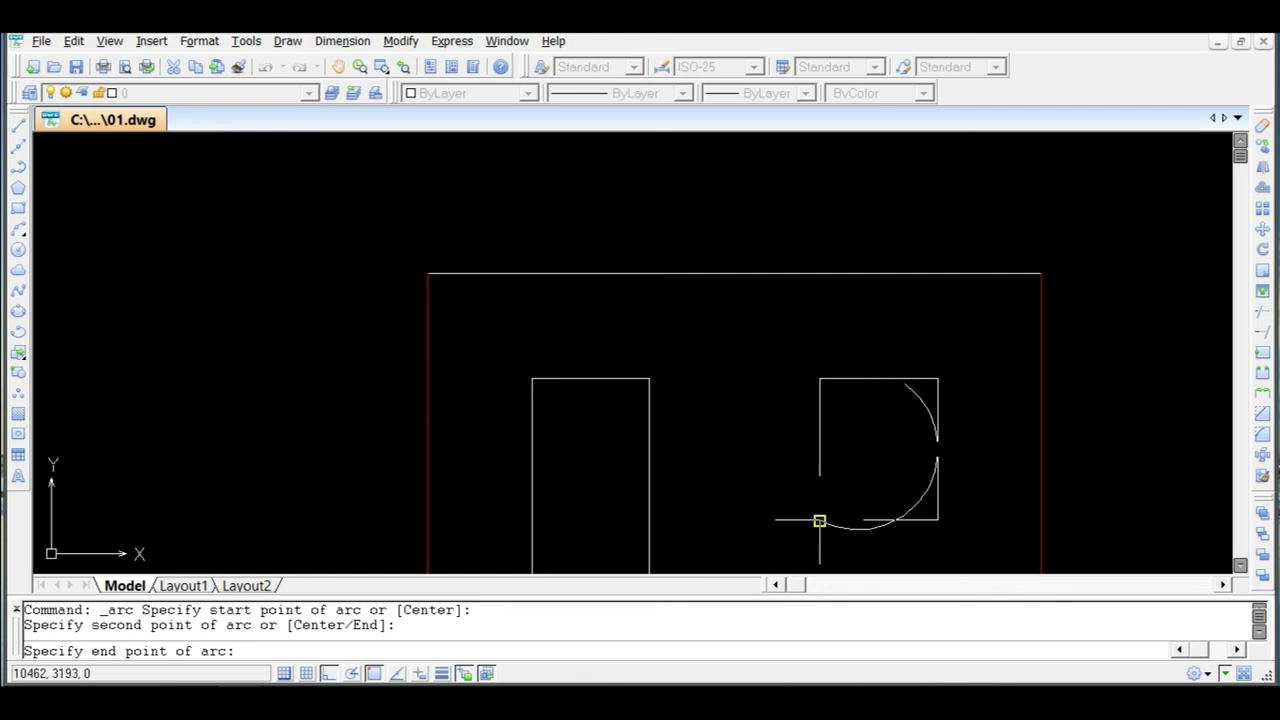
{"action": "left_click", "coordinate": [819, 520]}
{"action": "scroll", "coordinate": [916, 446], "scroll_direction": "down", "scroll_amount": 2}
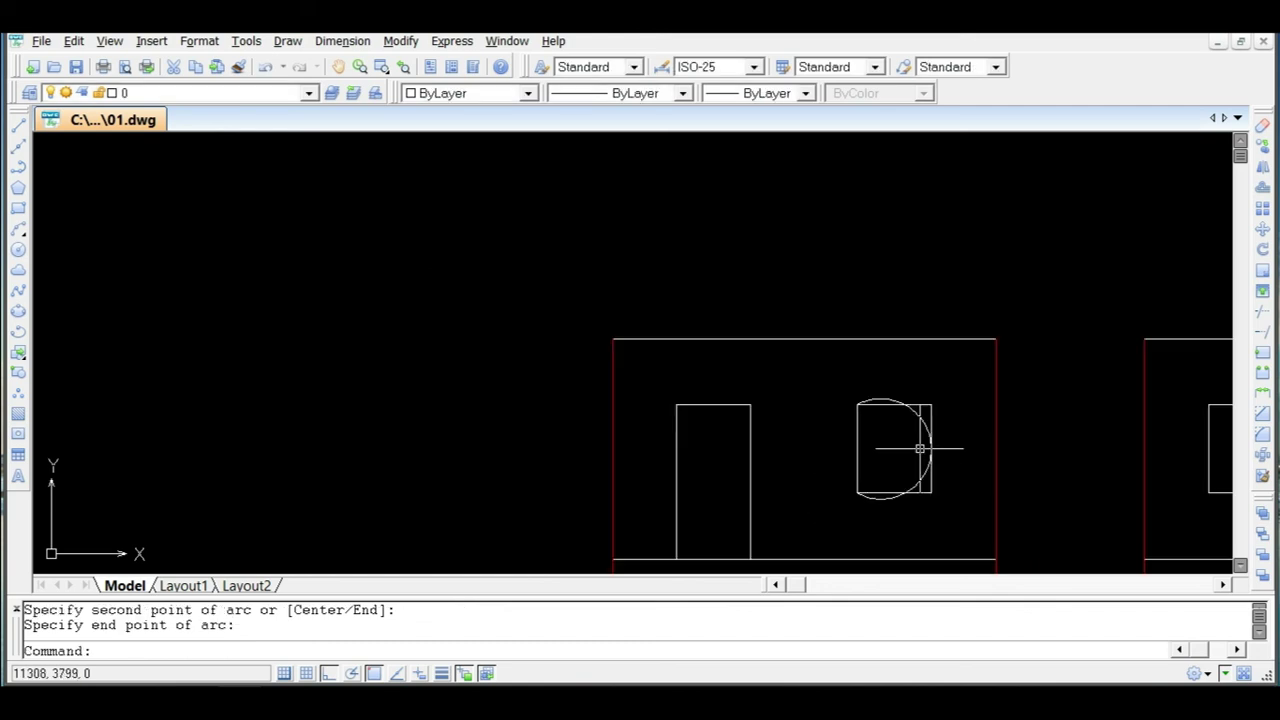
{"action": "scroll", "coordinate": [919, 449], "scroll_direction": "up", "scroll_amount": 1}
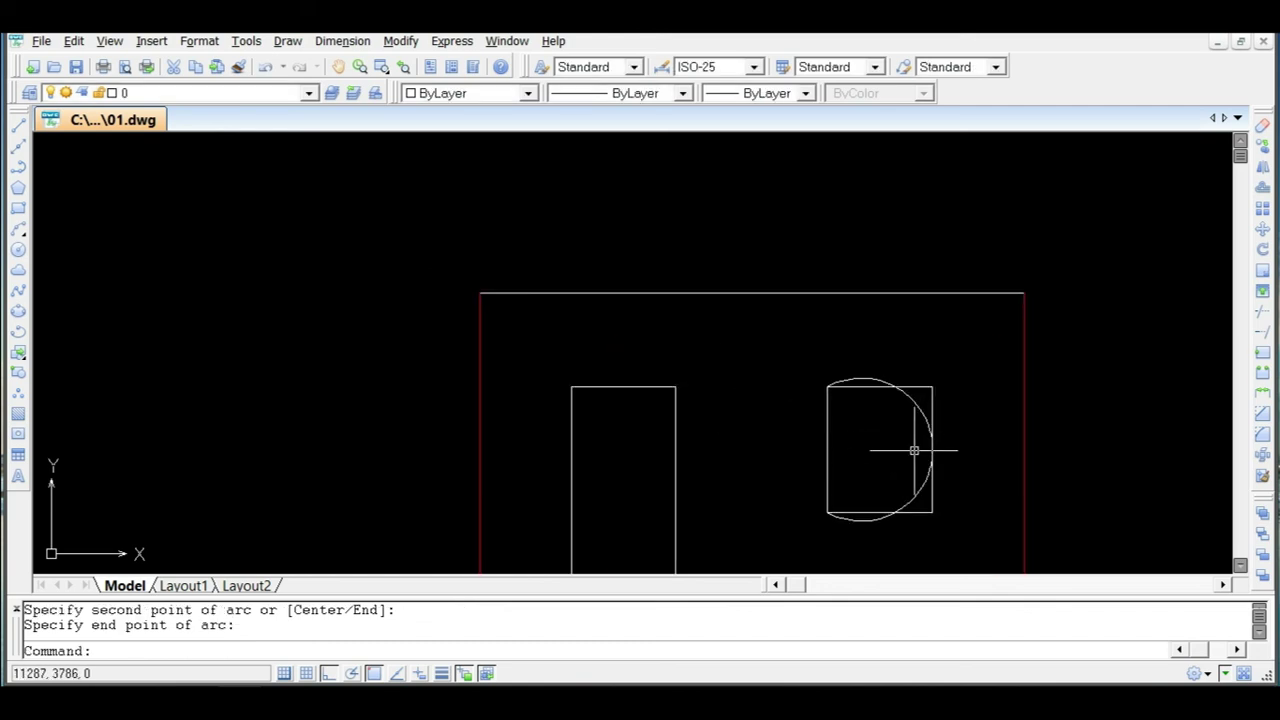
{"action": "left_click", "coordinate": [911, 398]}
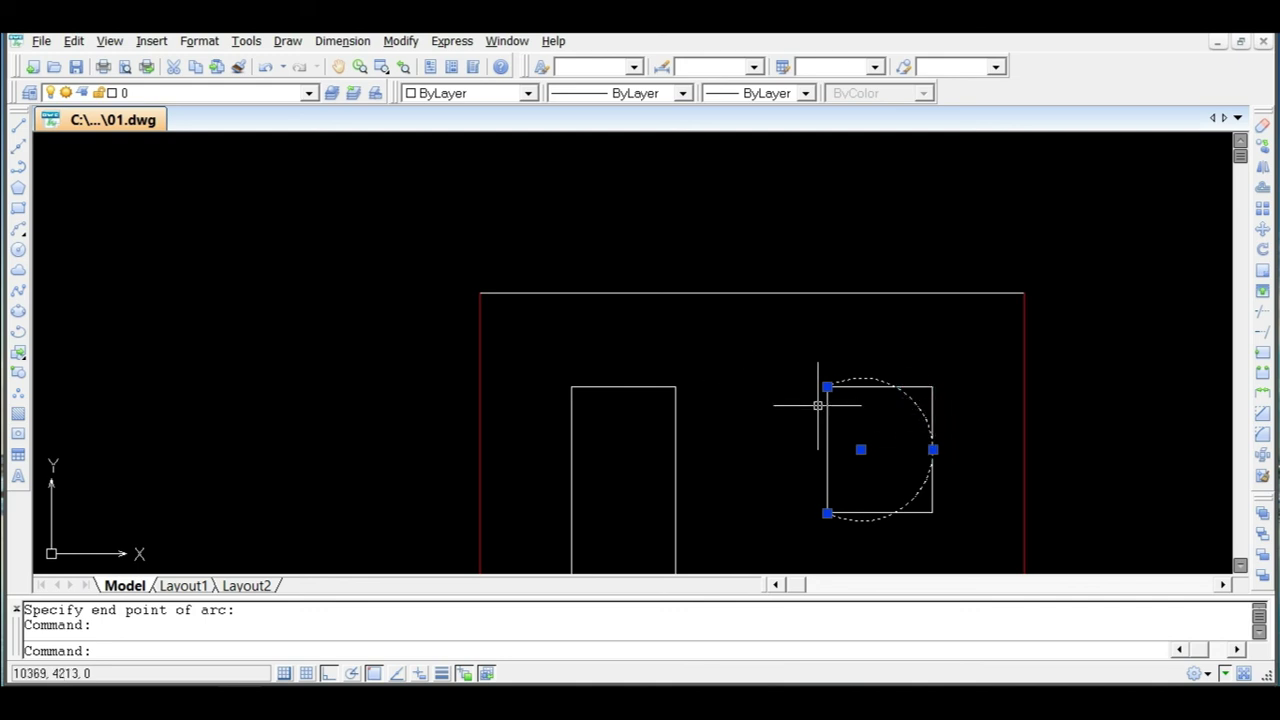
{"action": "key", "text": "Escape"}
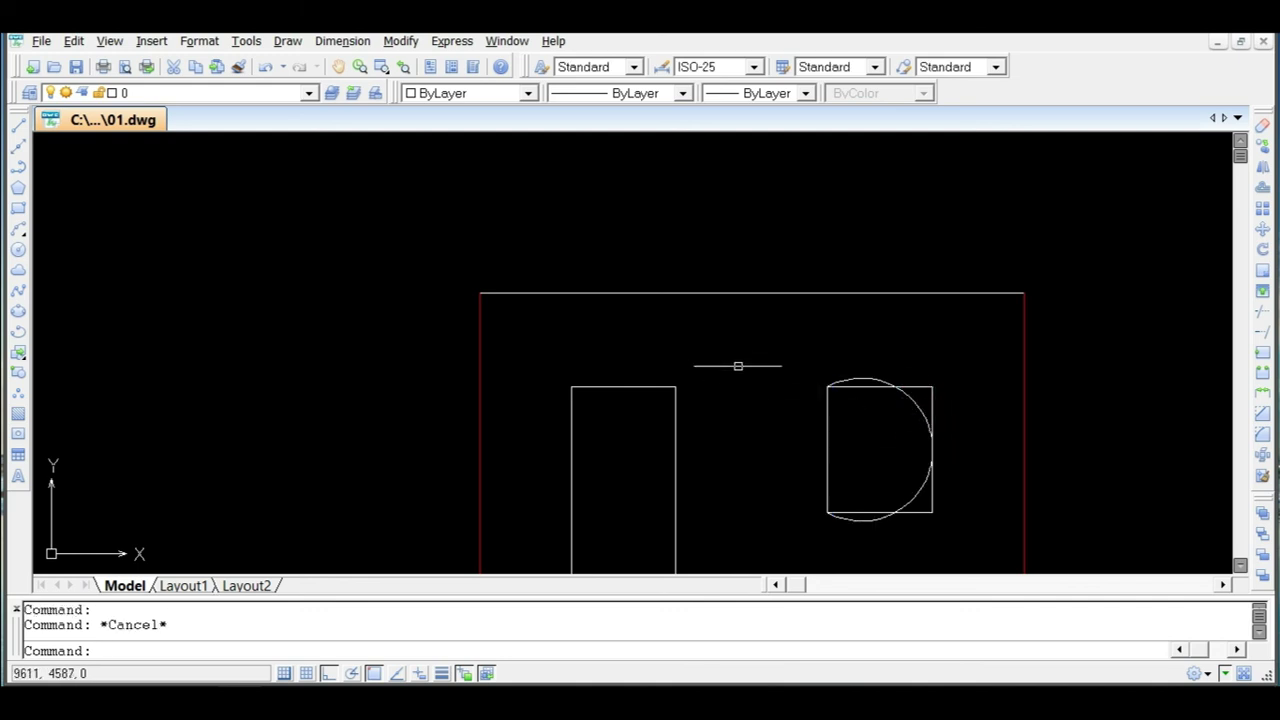
Draw a circle centred on the midpoint of the left elevation's top edge, smaller in diameter than the door's height.
{"action": "left_click", "coordinate": [18, 249]}
{"action": "scroll", "coordinate": [665, 400], "scroll_direction": "down", "scroll_amount": 2}
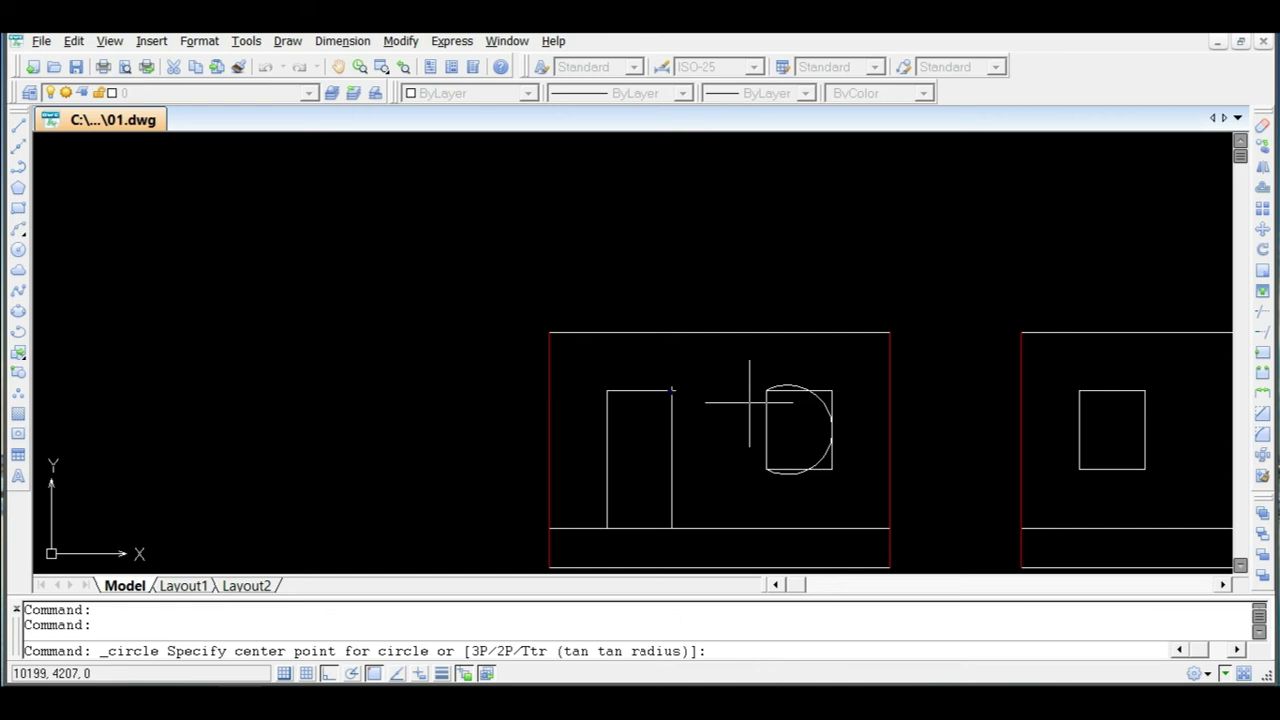
{"action": "scroll", "coordinate": [749, 403], "scroll_direction": "down", "scroll_amount": 2}
{"action": "left_click", "coordinate": [731, 358]}
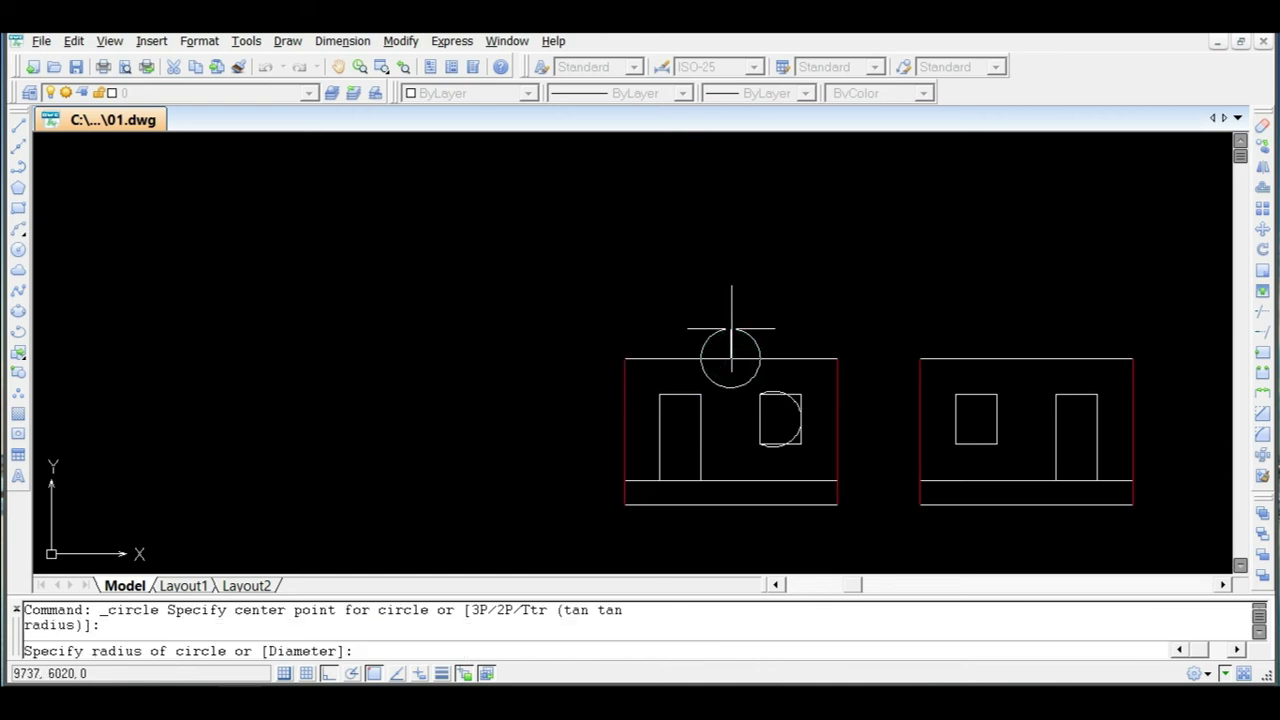
{"action": "left_click", "coordinate": [731, 328]}
{"action": "key", "text": "Escape"}
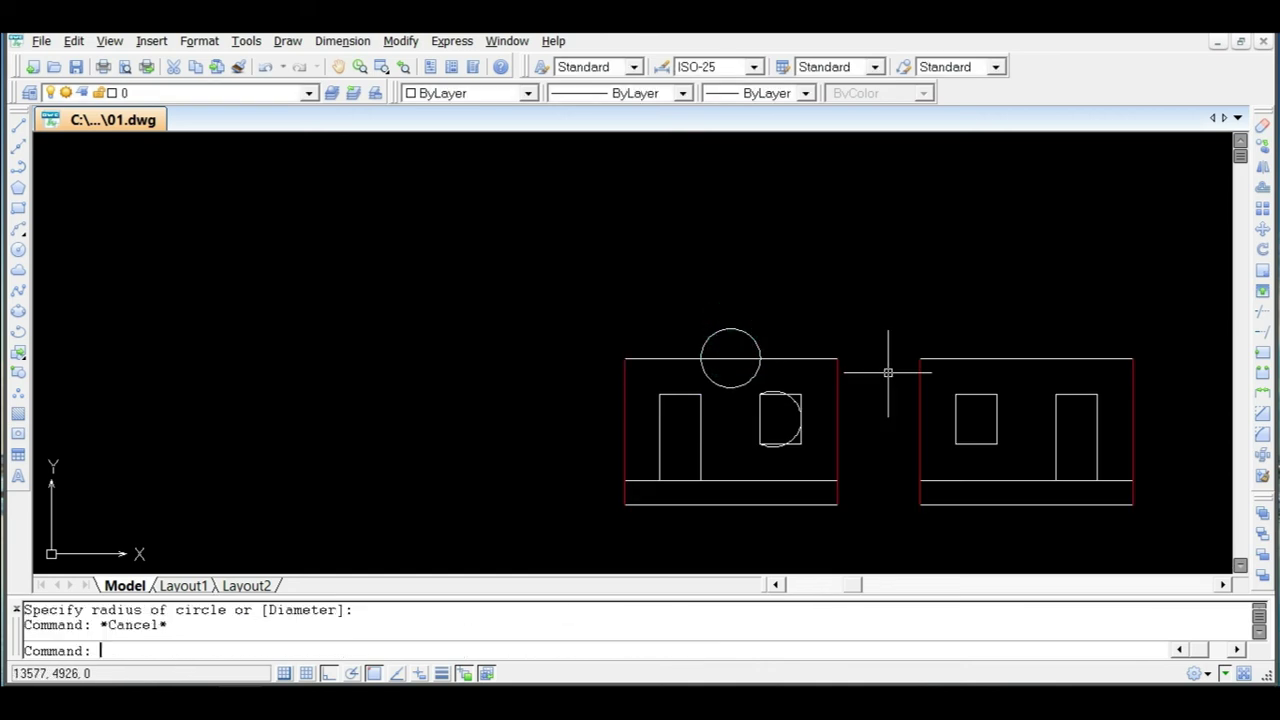
Trim away the half of the circle below the left elevation's top edge.
{"action": "type", "text": "tr"}
{"action": "key", "text": "Return"}
{"action": "key", "text": "Return"}
{"action": "scroll", "coordinate": [789, 374], "scroll_direction": "up", "scroll_amount": 3}
{"action": "left_click", "coordinate": [765, 367]}
{"action": "left_click", "coordinate": [514, 383]}
{"action": "scroll", "coordinate": [774, 376], "scroll_direction": "down", "scroll_amount": 4}
{"action": "key", "text": "Escape"}
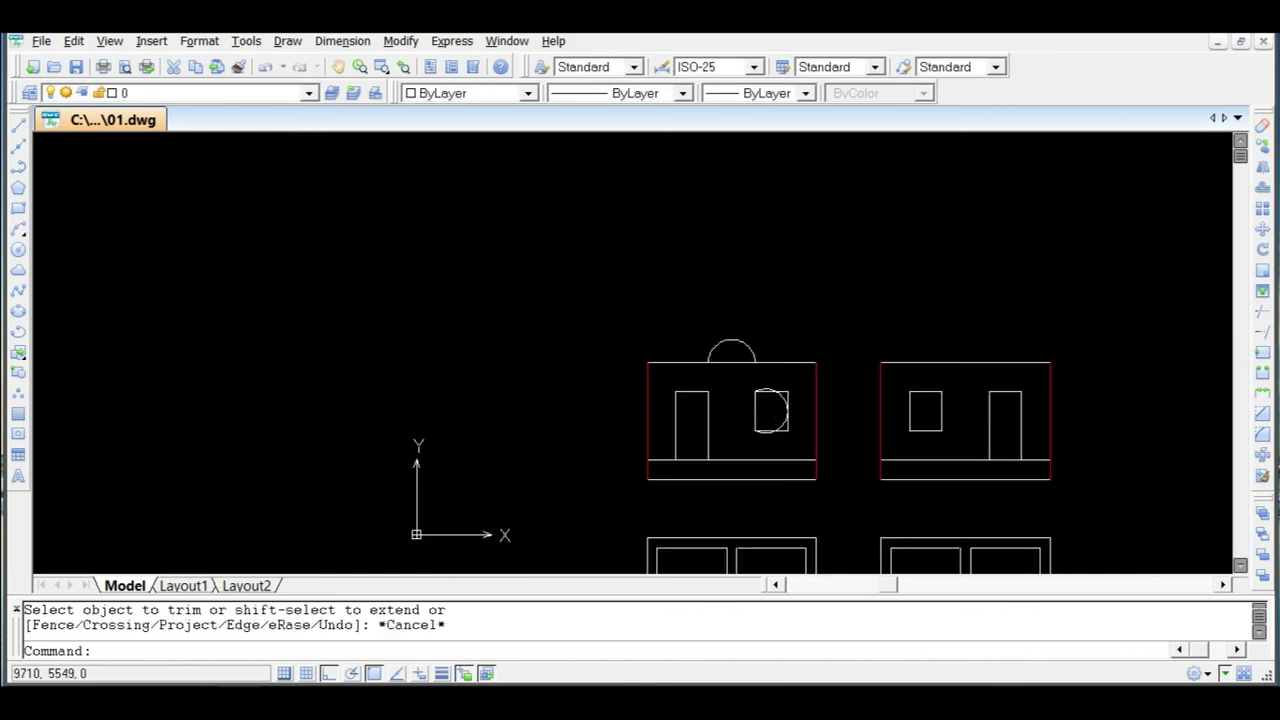
{"action": "scroll", "coordinate": [735, 355], "scroll_direction": "up", "scroll_amount": 3}
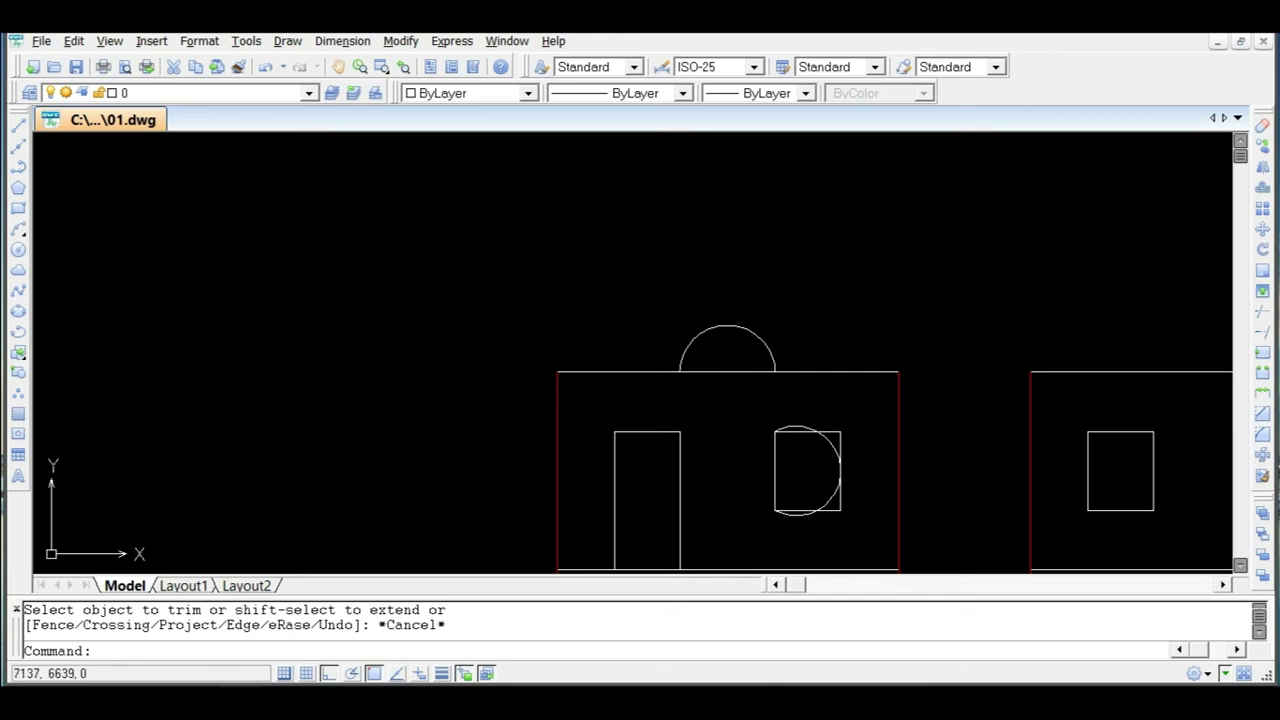
{"action": "scroll", "coordinate": [587, 295], "scroll_direction": "down", "scroll_amount": 2}
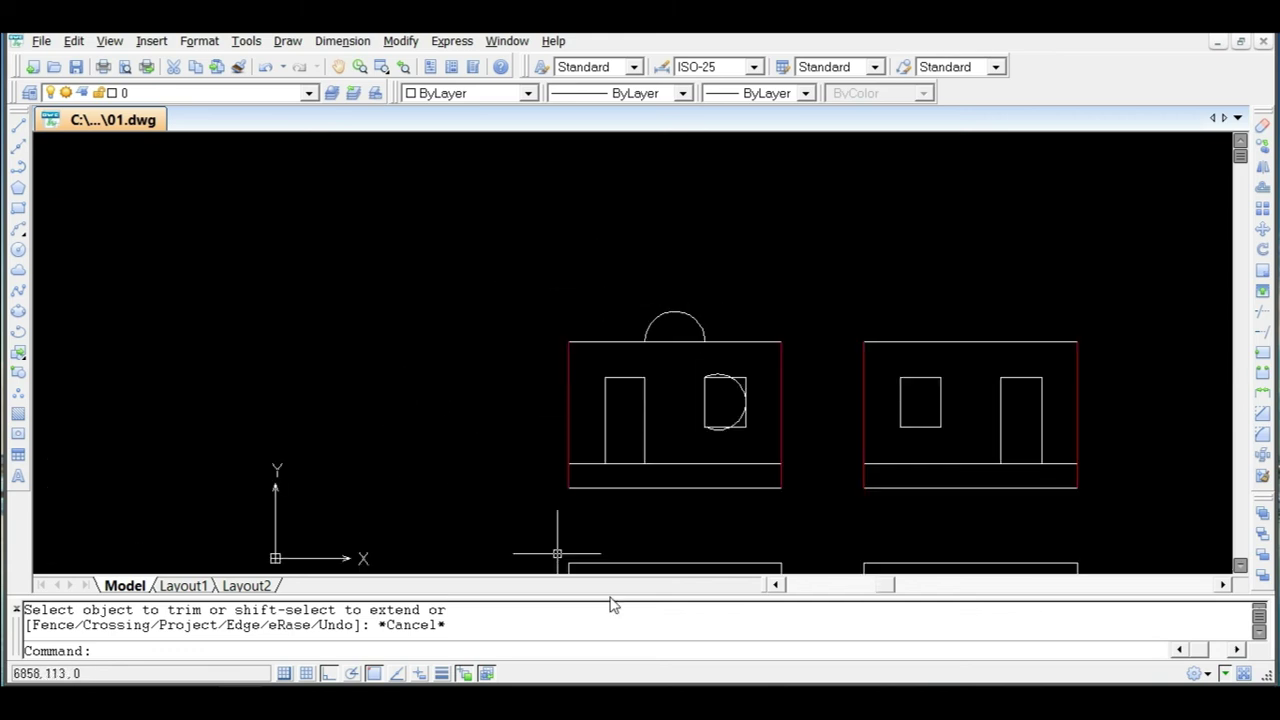
{"action": "left_click", "coordinate": [18, 270]}
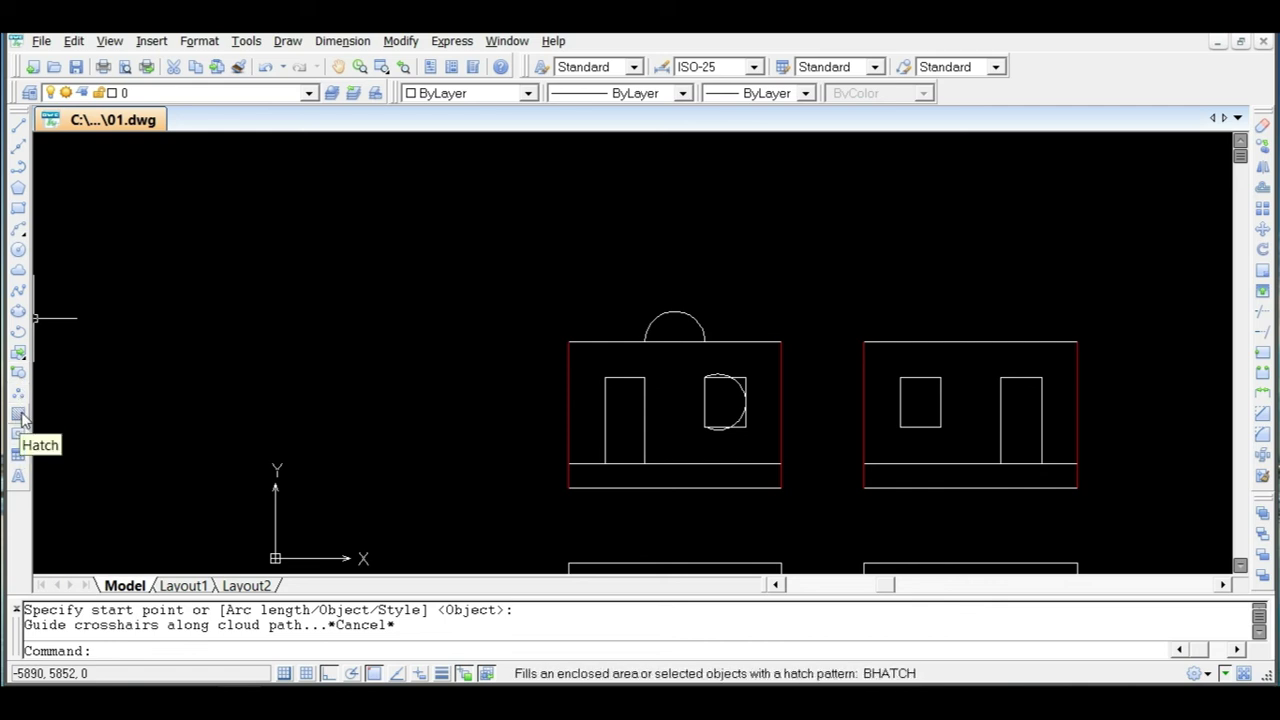
Set up an AR-CONC hatch at scale 1 inside the semicircle on top of the left elevation and preview it.
{"action": "scroll", "coordinate": [655, 320], "scroll_direction": "up", "scroll_amount": 2}
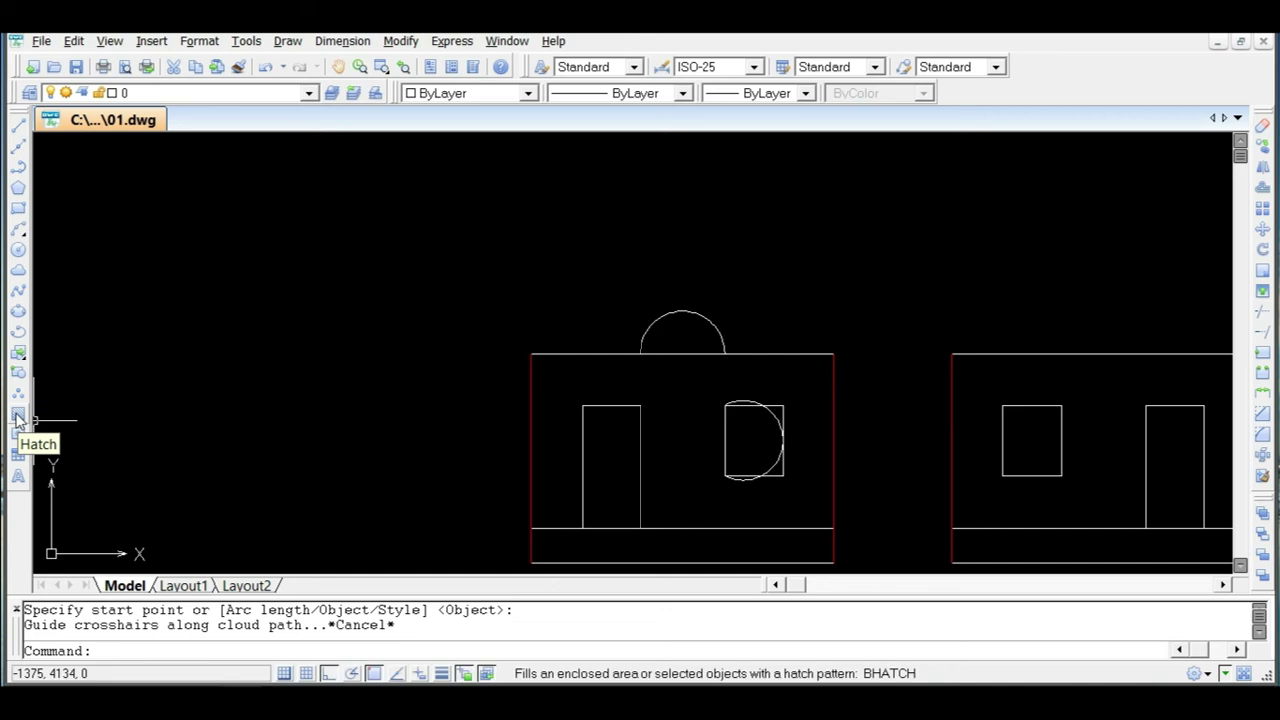
{"action": "left_click", "coordinate": [19, 416]}
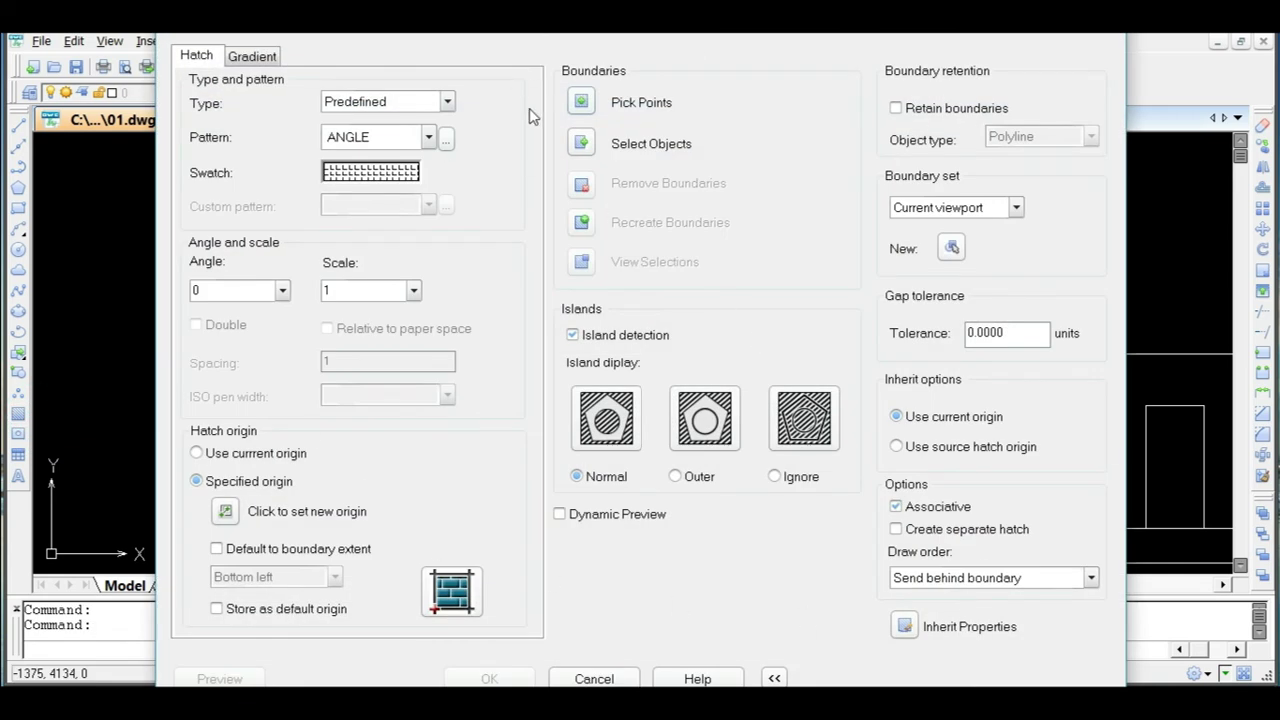
{"action": "left_click", "coordinate": [448, 141]}
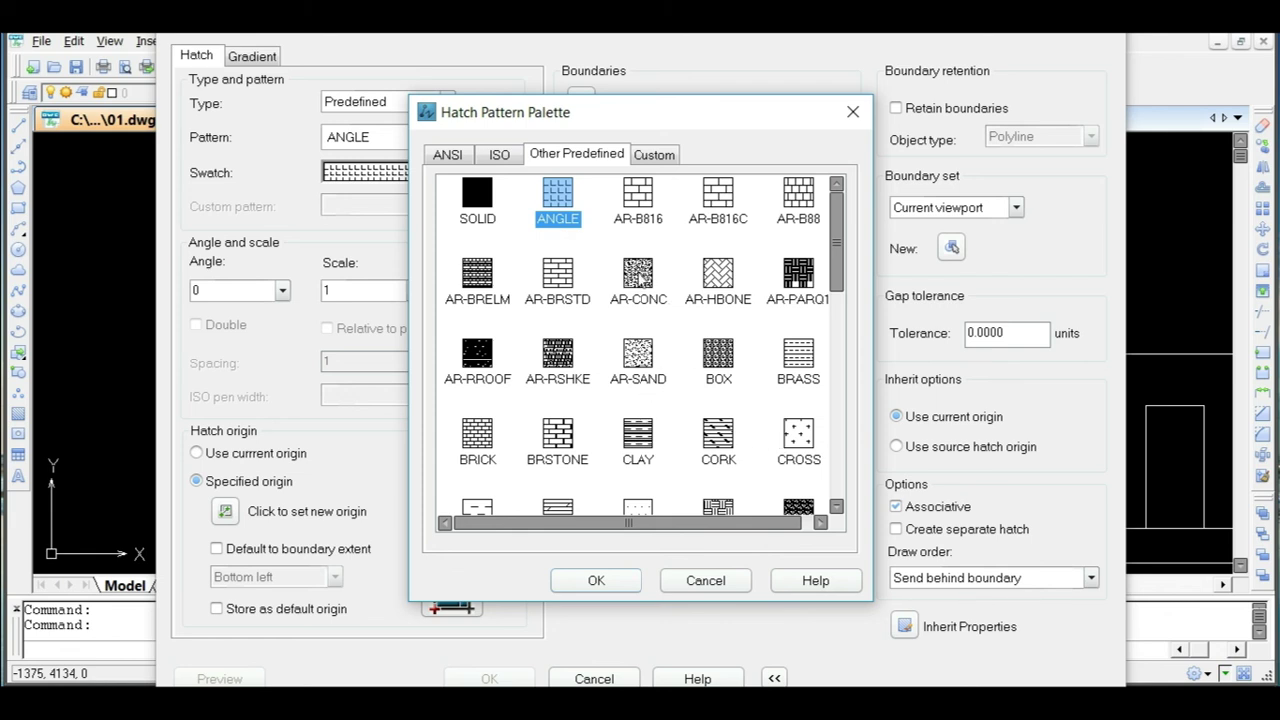
{"action": "left_click", "coordinate": [640, 274]}
{"action": "left_click", "coordinate": [597, 582]}
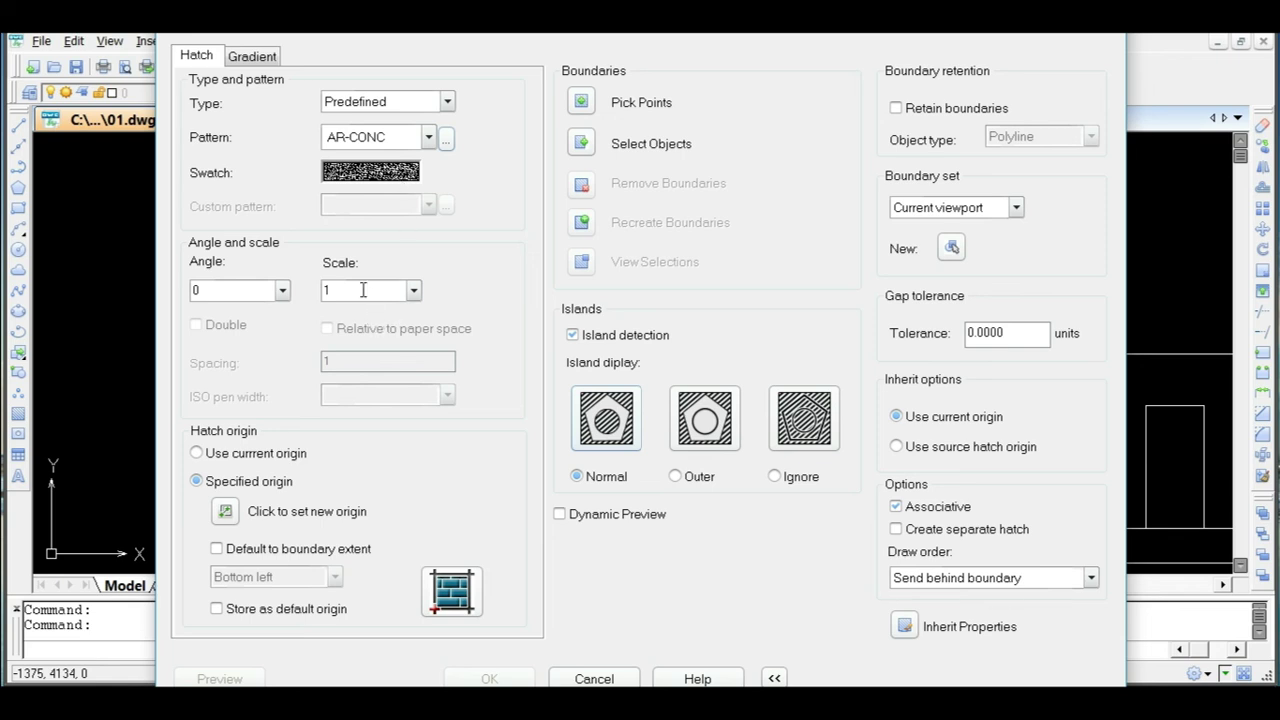
{"action": "left_click", "coordinate": [588, 107]}
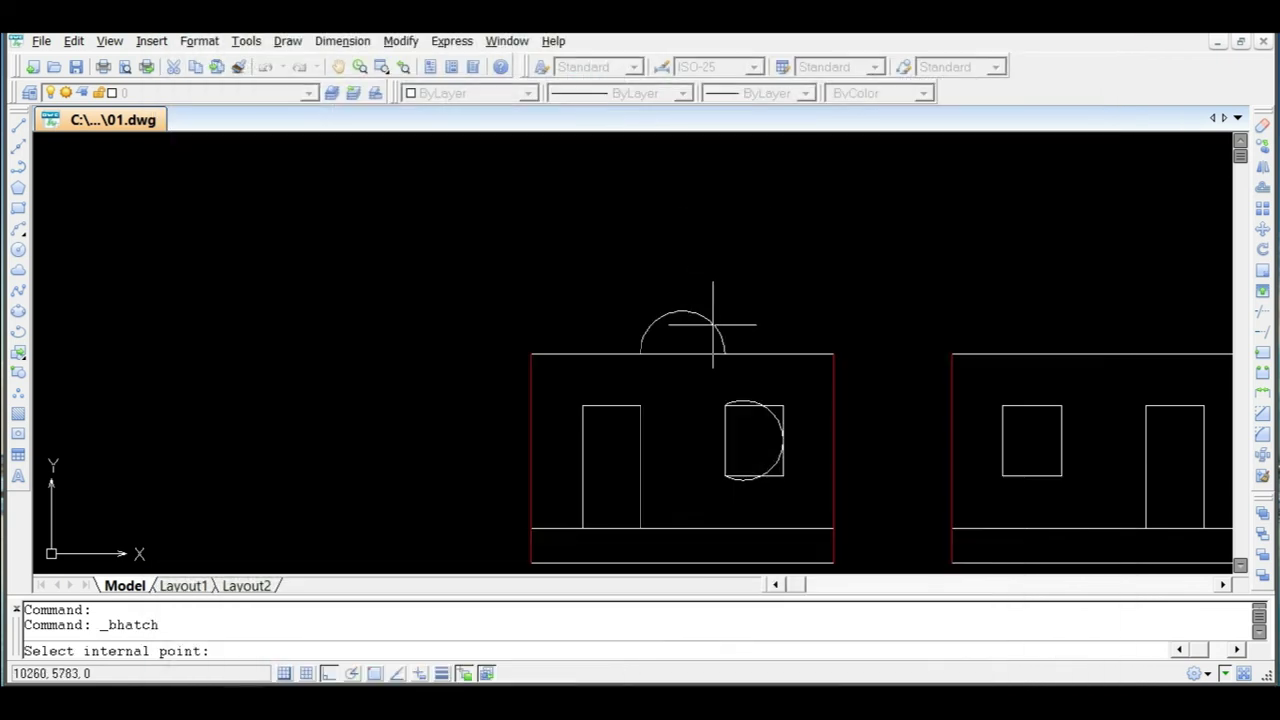
{"action": "left_click", "coordinate": [678, 333]}
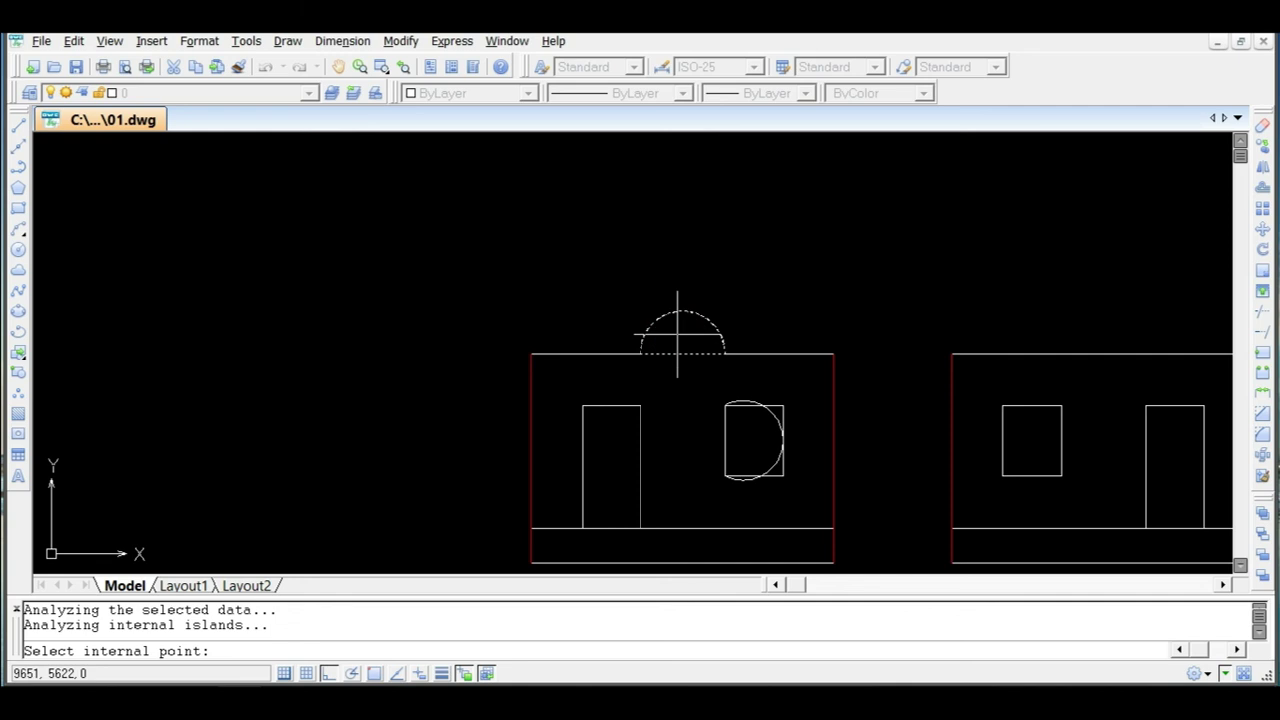
{"action": "key", "text": "Return"}
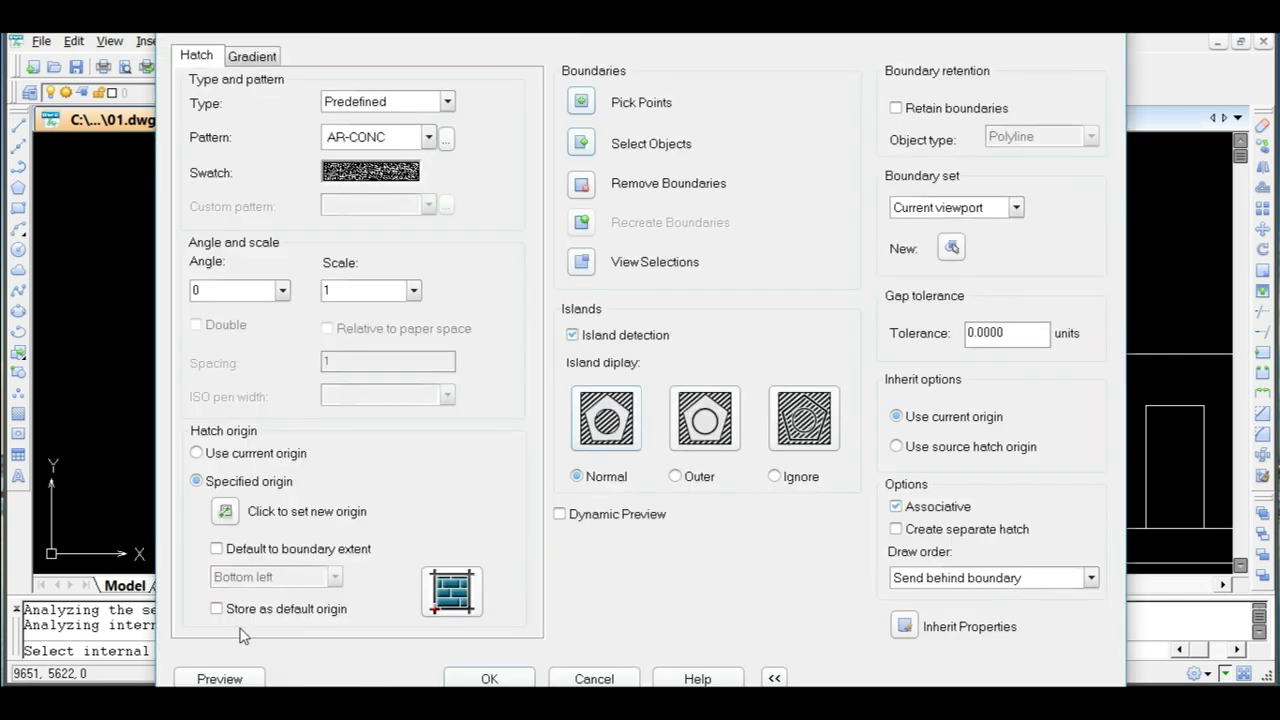
{"action": "left_click", "coordinate": [222, 679]}
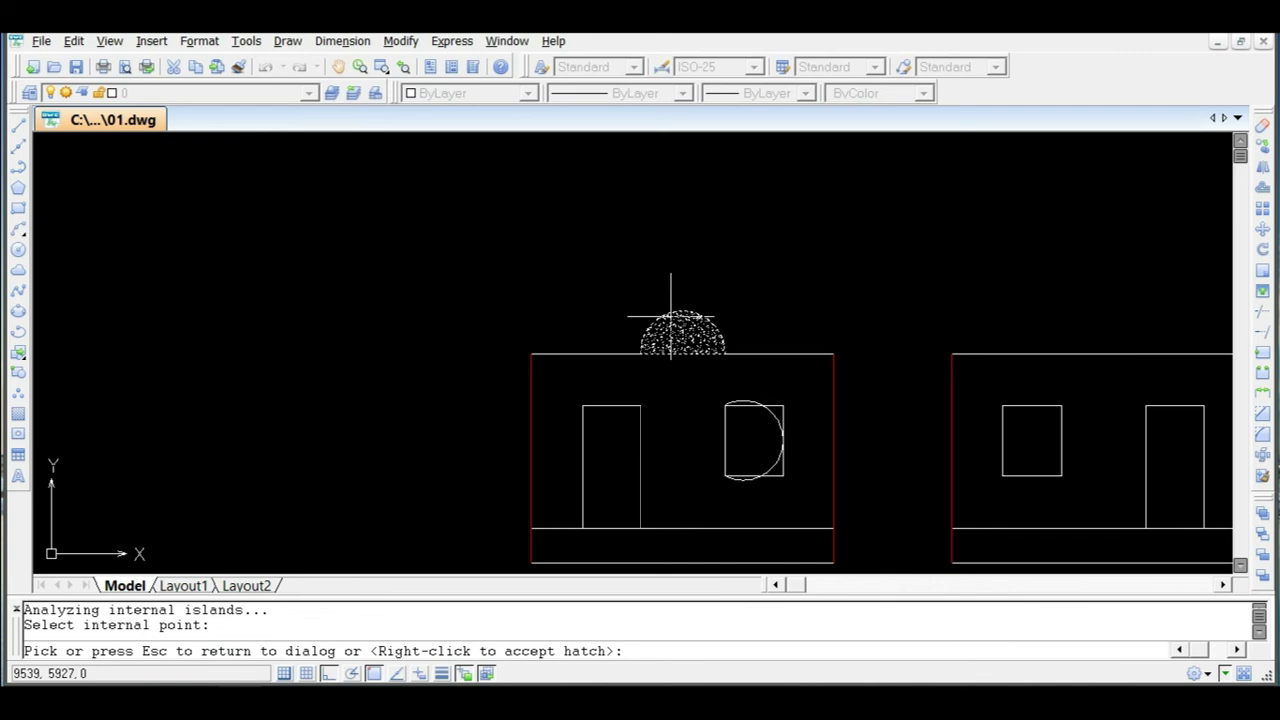
{"action": "scroll", "coordinate": [671, 290], "scroll_direction": "up", "scroll_amount": 5}
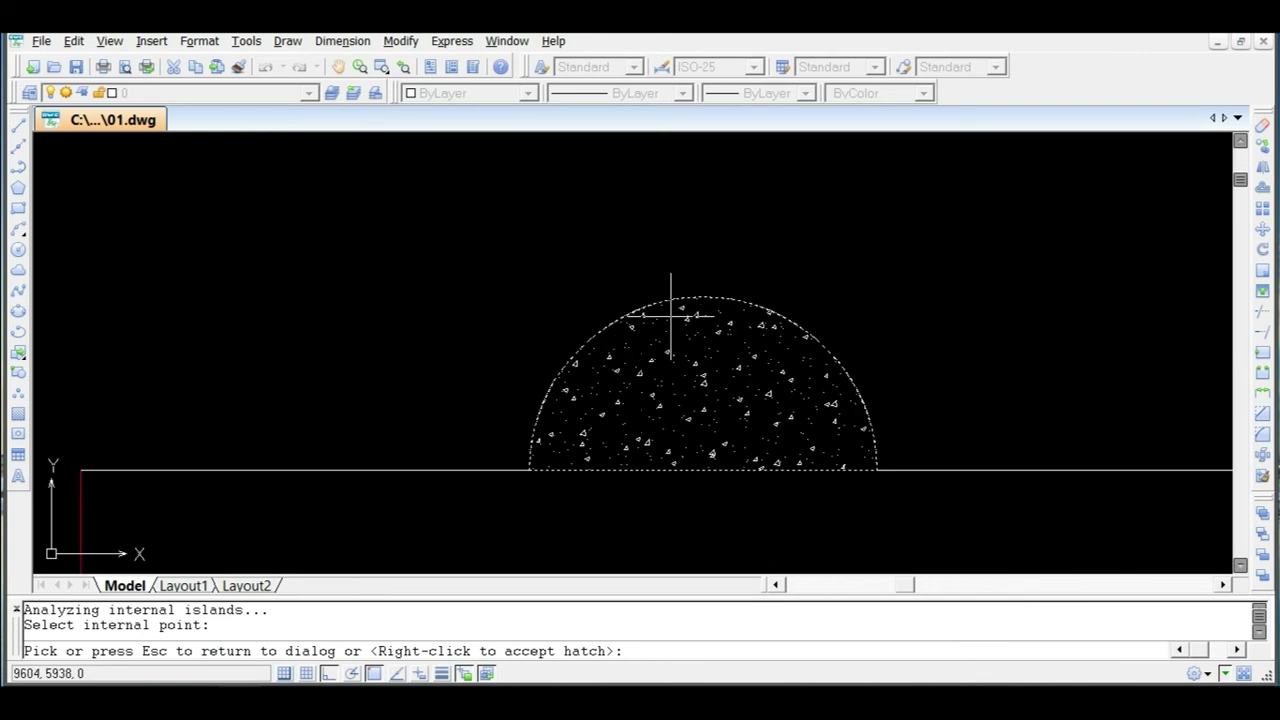
{"action": "key", "text": "Escape"}
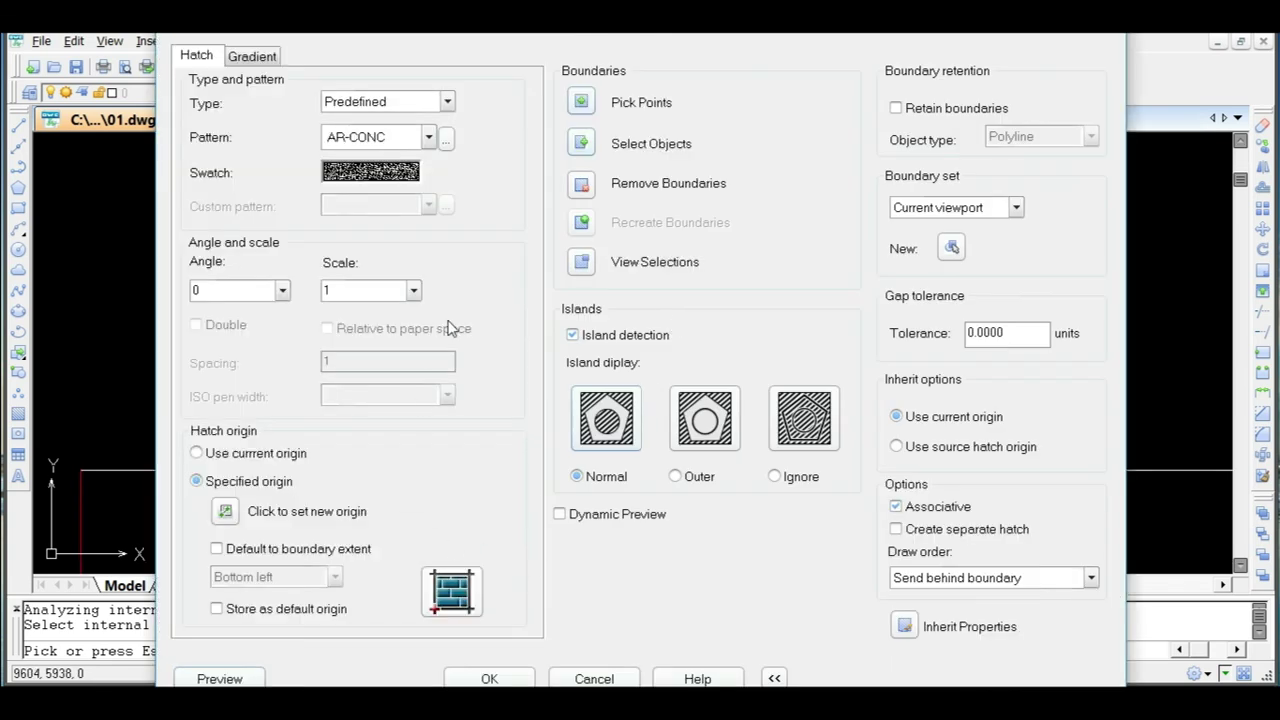
Change the semicircle's AR-CONC hatch scale to 2, preview the pattern and accept the hatch.
{"action": "left_click_drag", "start_coordinate": [377, 294], "coordinate": [318, 290]}
{"action": "left_click", "coordinate": [240, 679]}
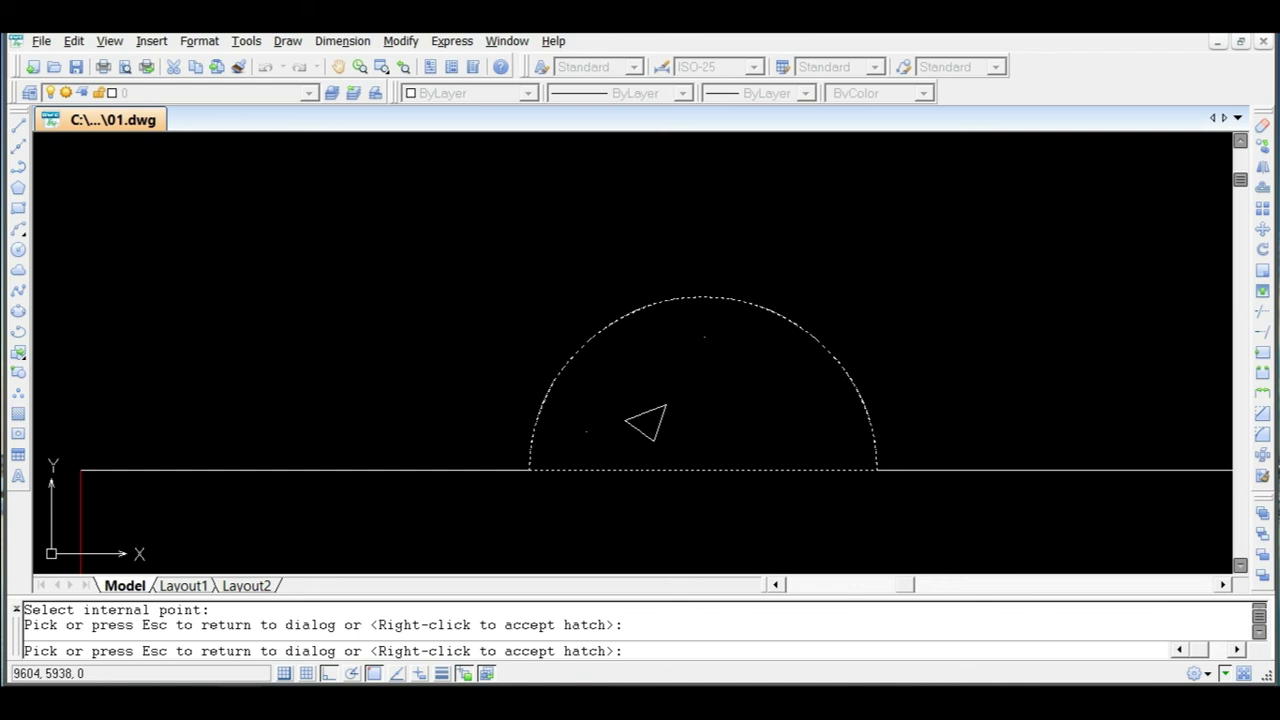
{"action": "key", "text": "Escape"}
{"action": "double_click", "coordinate": [371, 289]}
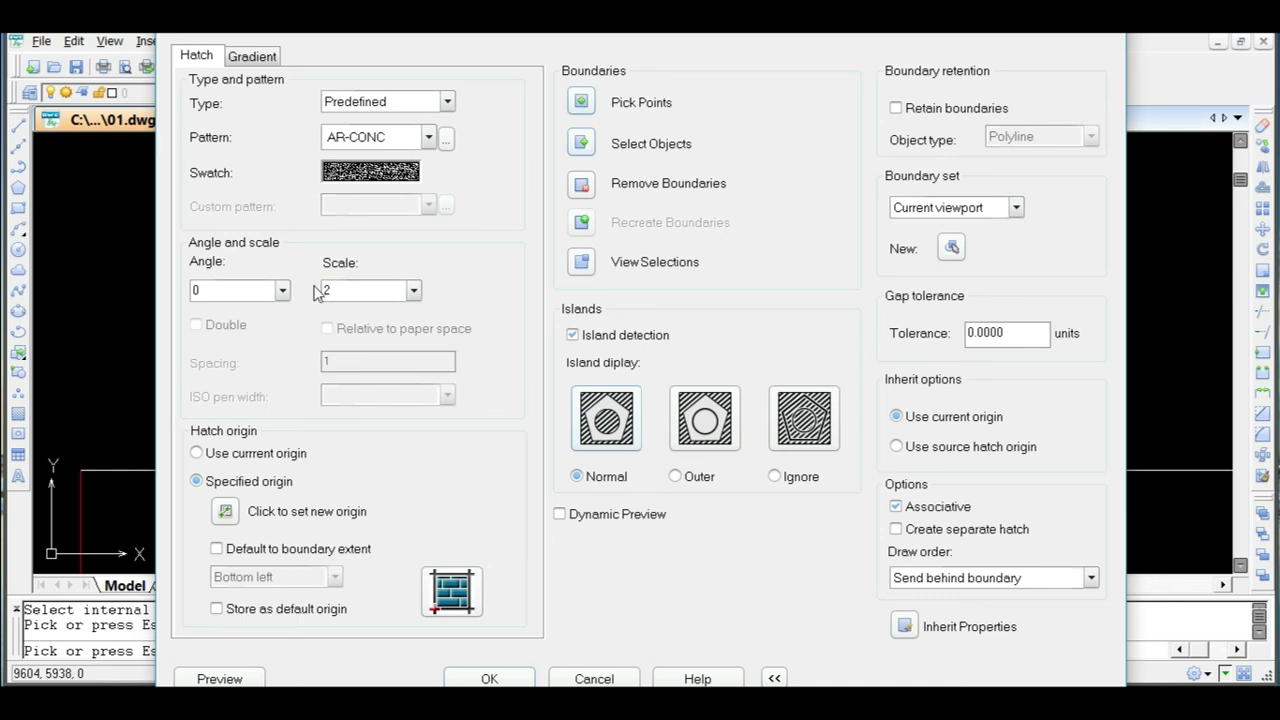
{"action": "left_click", "coordinate": [212, 677]}
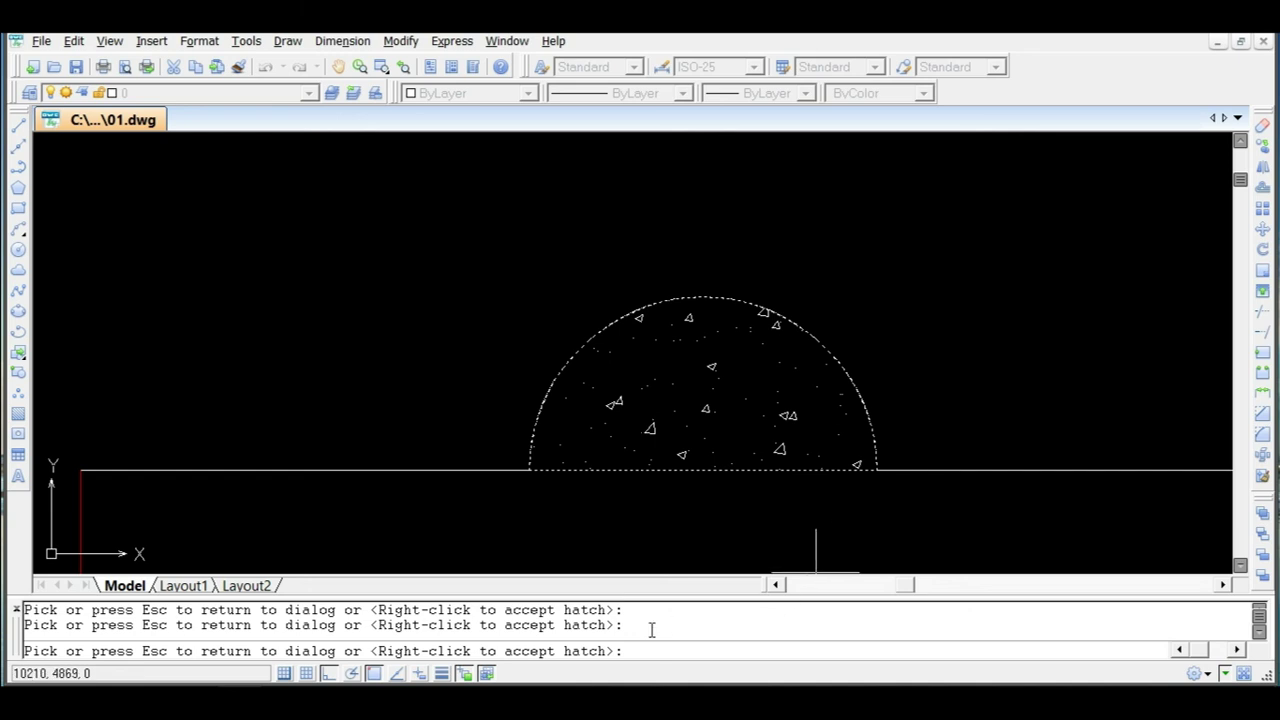
{"action": "right_click", "coordinate": [670, 380]}
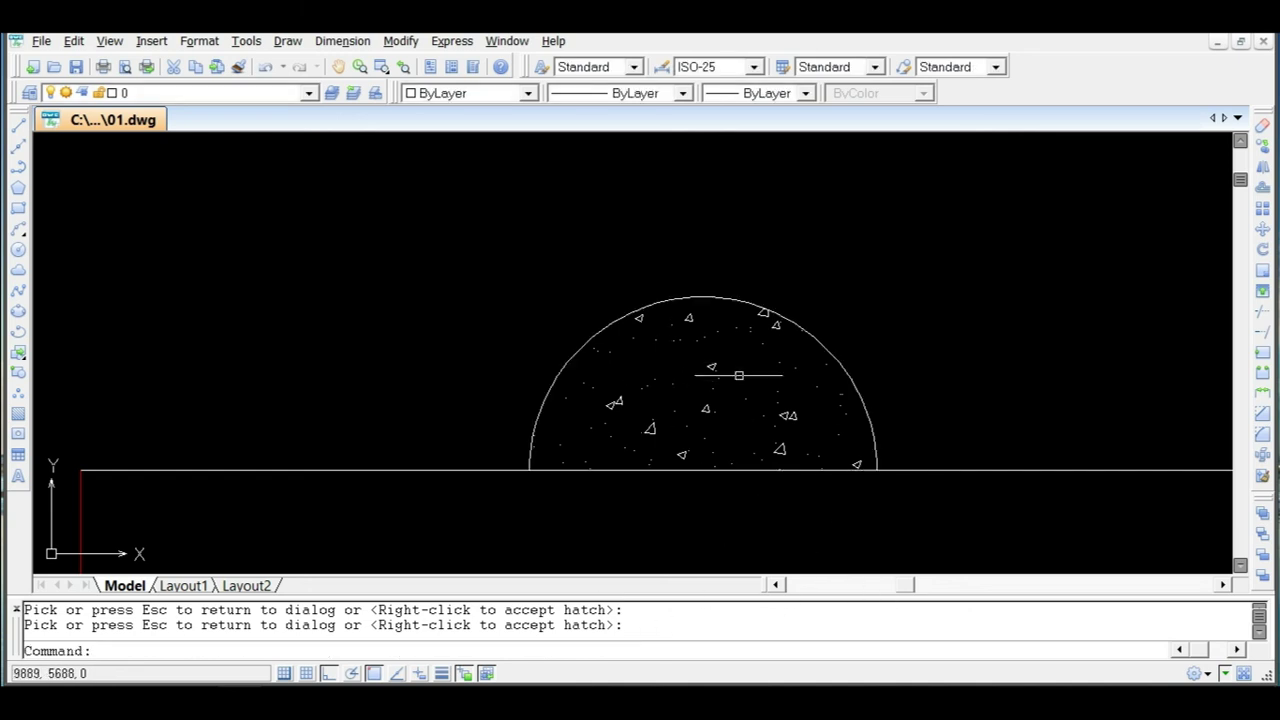
Examine the hatched semicircle up close and in relation to the elevations and floor plans.
{"action": "scroll", "coordinate": [660, 325], "scroll_direction": "down", "scroll_amount": 4}
{"action": "scroll", "coordinate": [700, 355], "scroll_direction": "up", "scroll_amount": 3}
{"action": "left_click", "coordinate": [600, 400]}
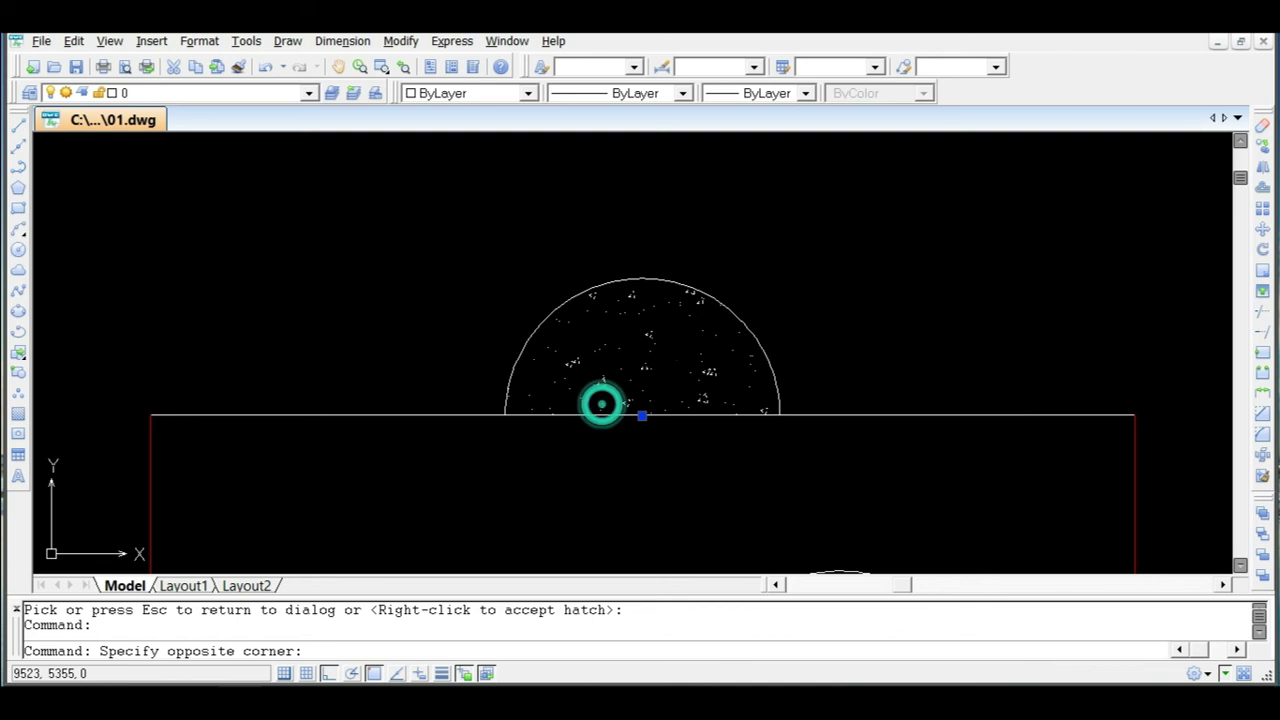
{"action": "left_click", "coordinate": [577, 363]}
{"action": "key", "text": "Escape"}
{"action": "scroll", "coordinate": [619, 300], "scroll_direction": "down", "scroll_amount": 4}
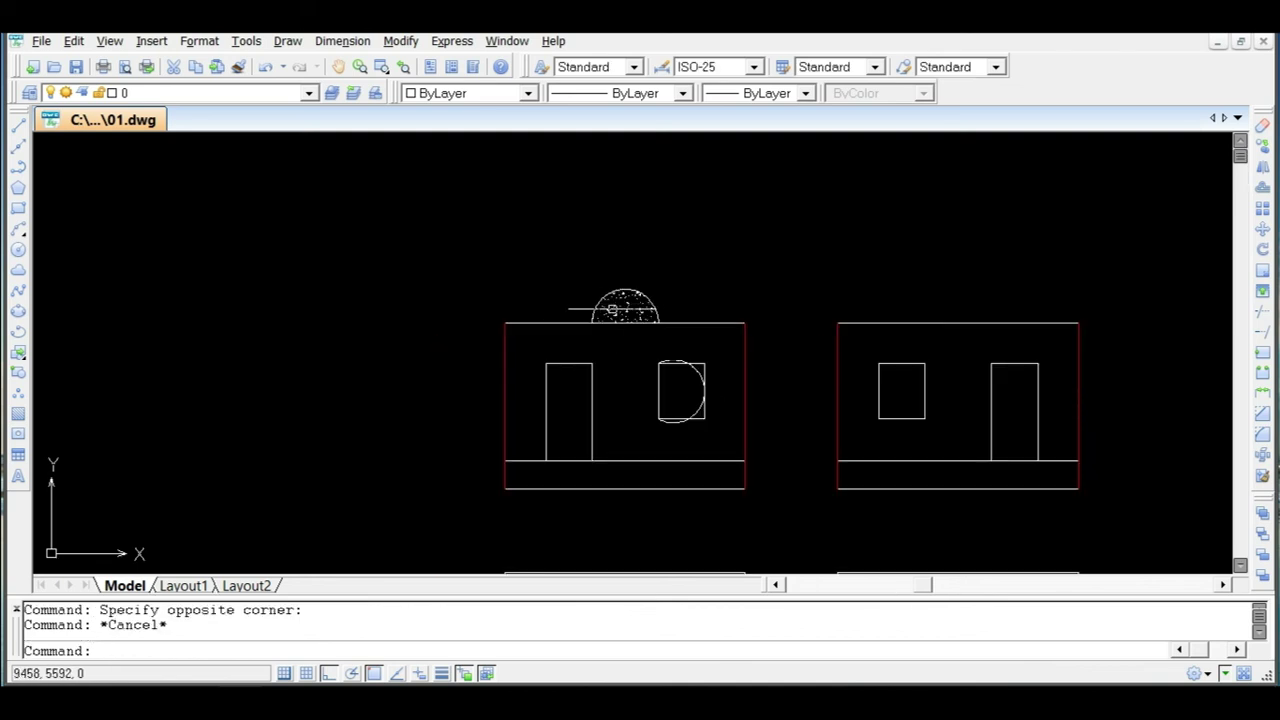
{"action": "scroll", "coordinate": [749, 294], "scroll_direction": "down", "scroll_amount": 4}
{"action": "scroll", "coordinate": [422, 340], "scroll_direction": "down", "scroll_amount": 4}
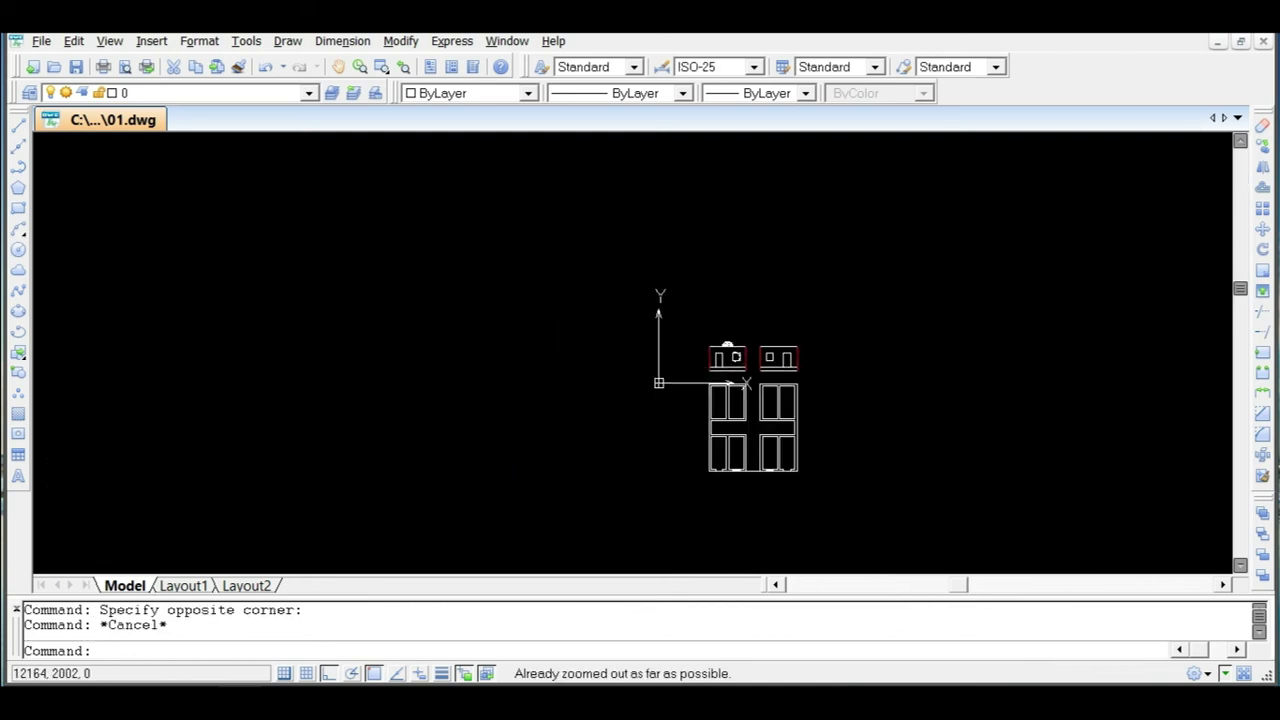
{"action": "scroll", "coordinate": [480, 338], "scroll_direction": "up", "scroll_amount": 3}
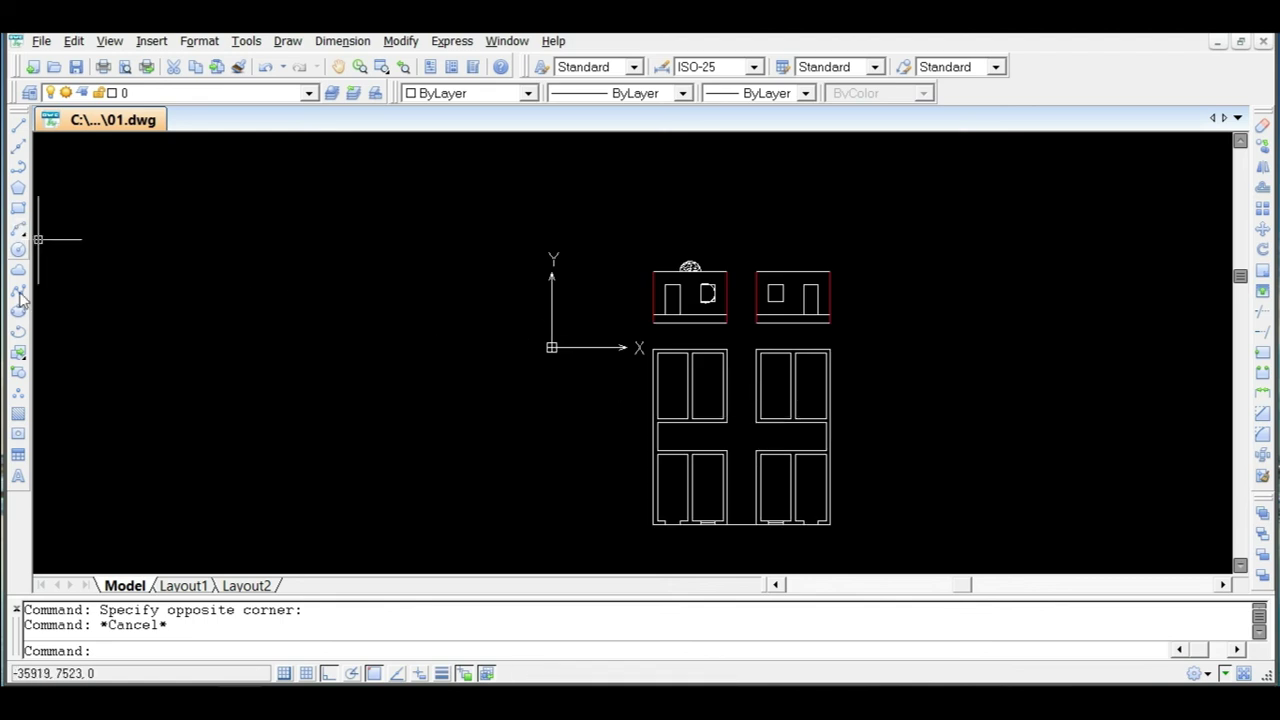
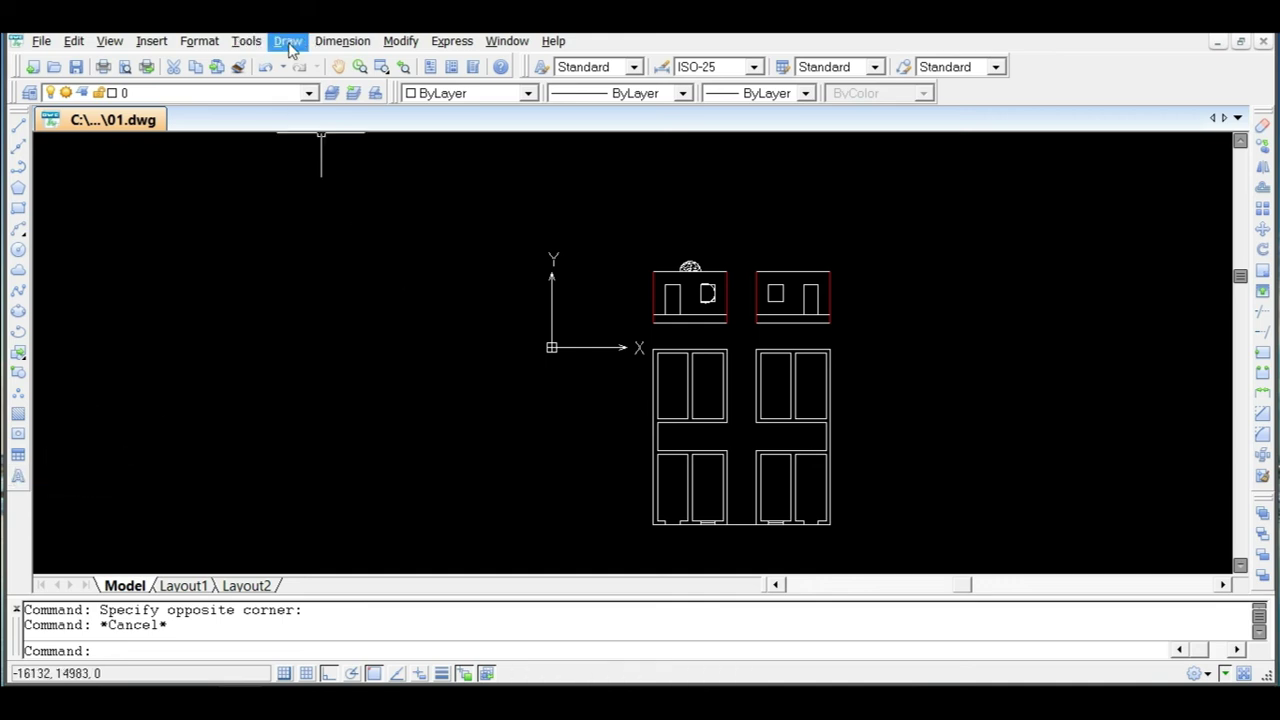
Start a single-line text to the left of the floor plans, picking its height in the drawing and rotating it 90 degrees.
{"action": "left_click", "coordinate": [288, 42]}
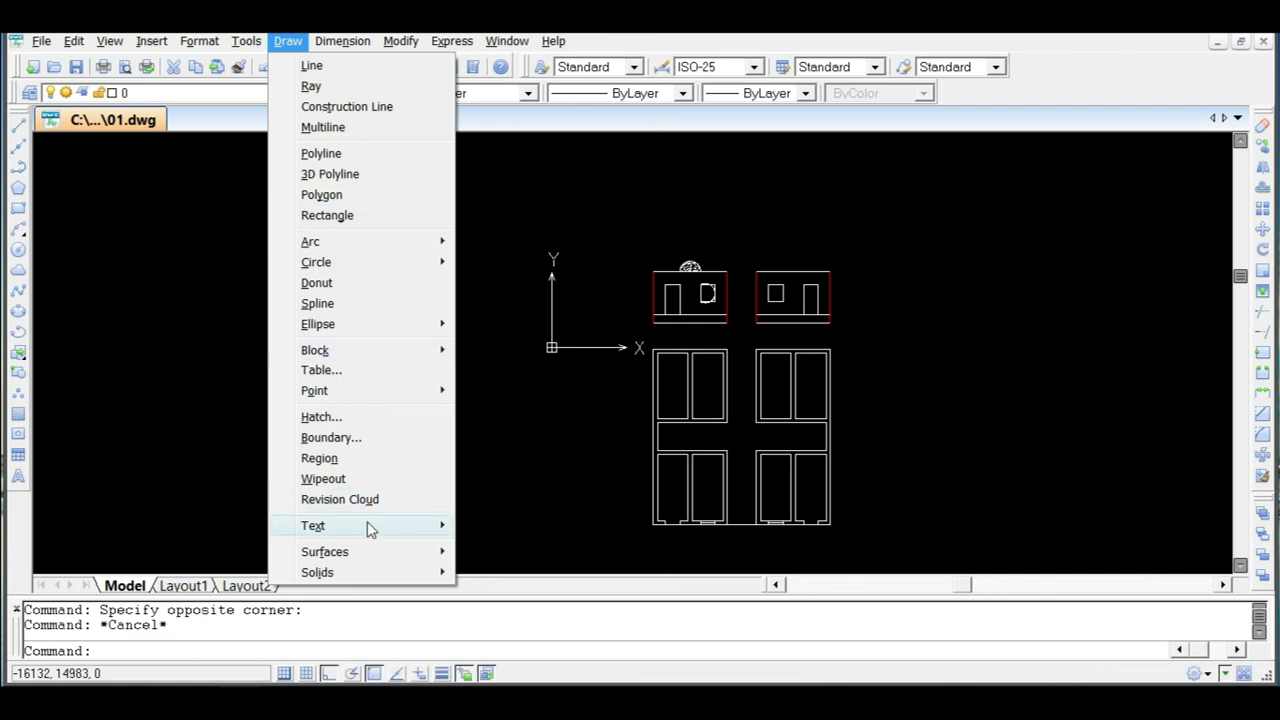
{"action": "mouse_move", "coordinate": [368, 526]}
{"action": "left_click", "coordinate": [526, 545]}
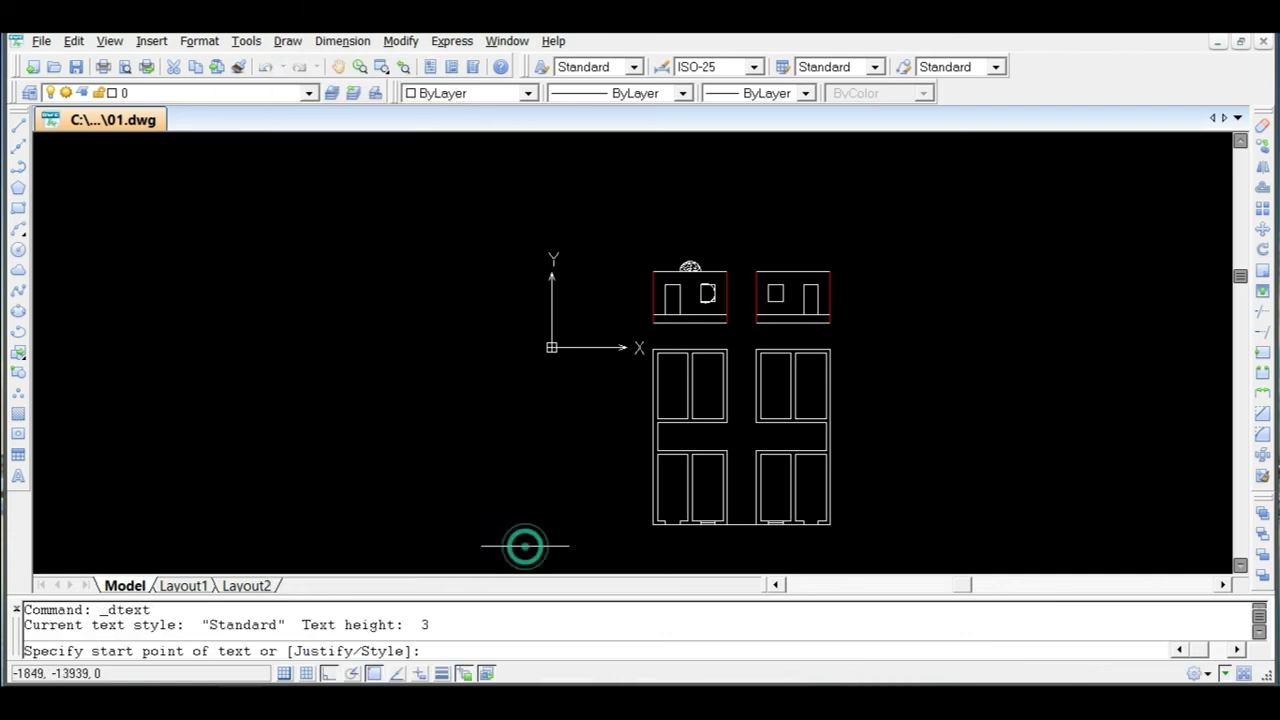
{"action": "left_click", "coordinate": [466, 384]}
{"action": "left_click", "coordinate": [485, 461]}
{"action": "left_click", "coordinate": [465, 373]}
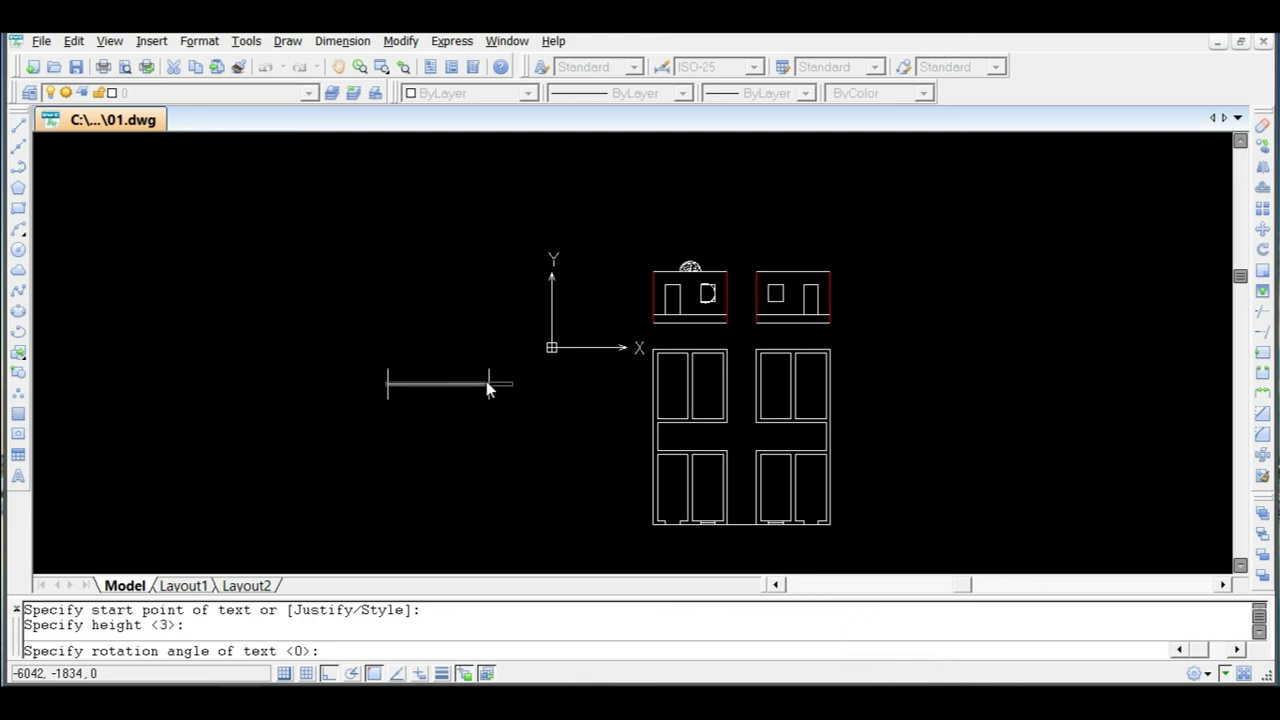
{"action": "type", "text": "90"}
{"action": "key", "text": "Return"}
Enter "drawing" as the vertical text and finish the text command, saving the changes.
{"action": "type", "text": "d"}
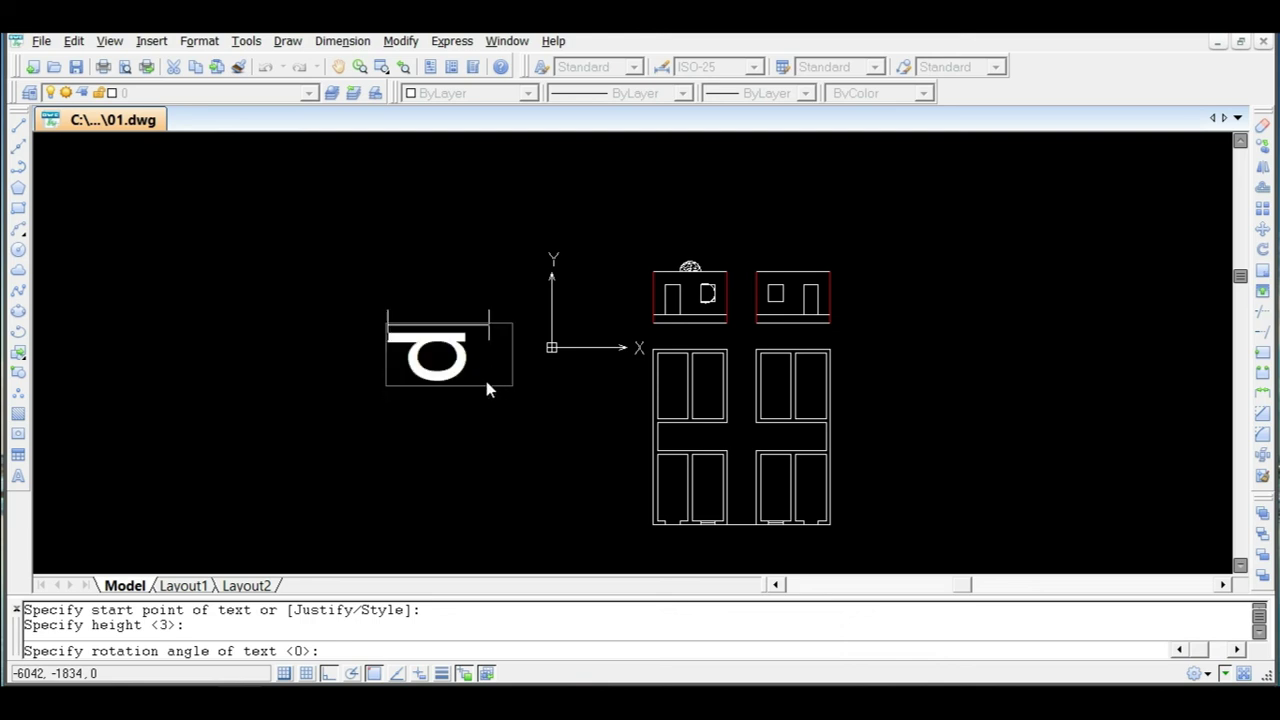
{"action": "type", "text": "rawi"}
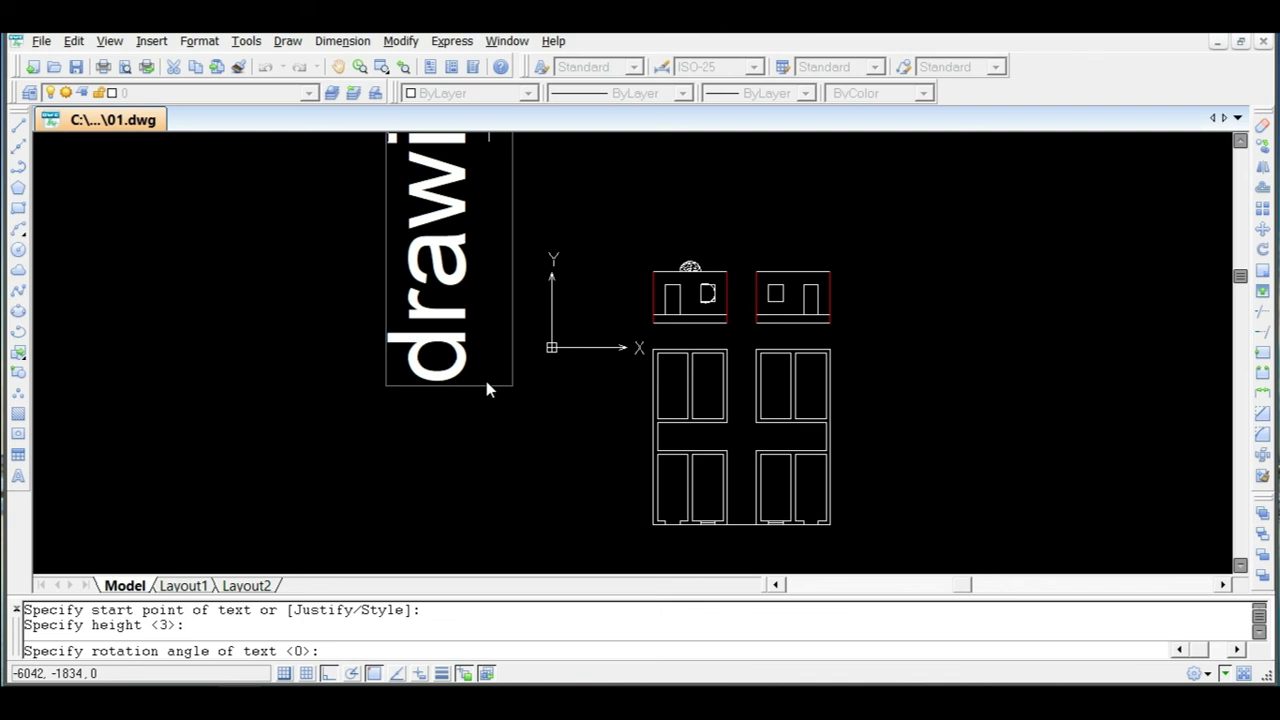
{"action": "type", "text": "ng"}
{"action": "left_click", "coordinate": [432, 432]}
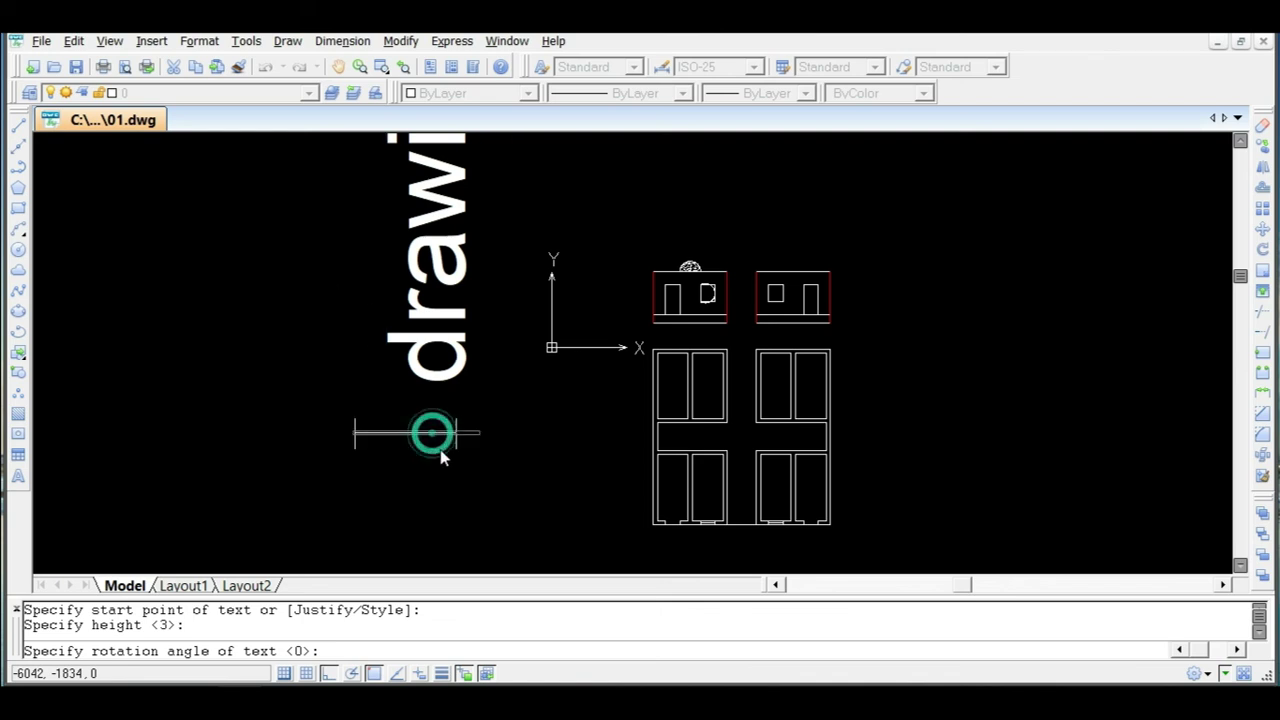
{"action": "scroll", "coordinate": [485, 362], "scroll_direction": "down", "scroll_amount": 5}
{"action": "key", "text": "Escape"}
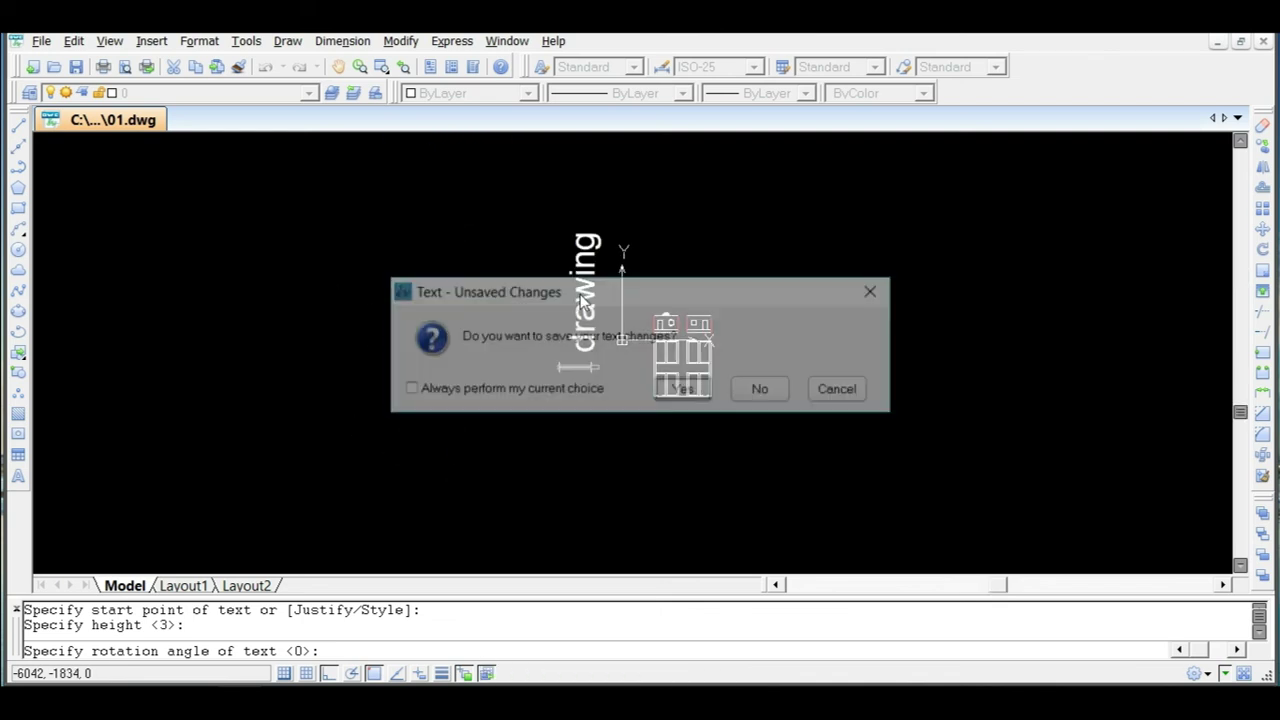
{"action": "left_click", "coordinate": [683, 392]}
Rotate the vertical "drawing" text about its lower end so that it reads horizontally.
{"action": "left_click", "coordinate": [586, 310]}
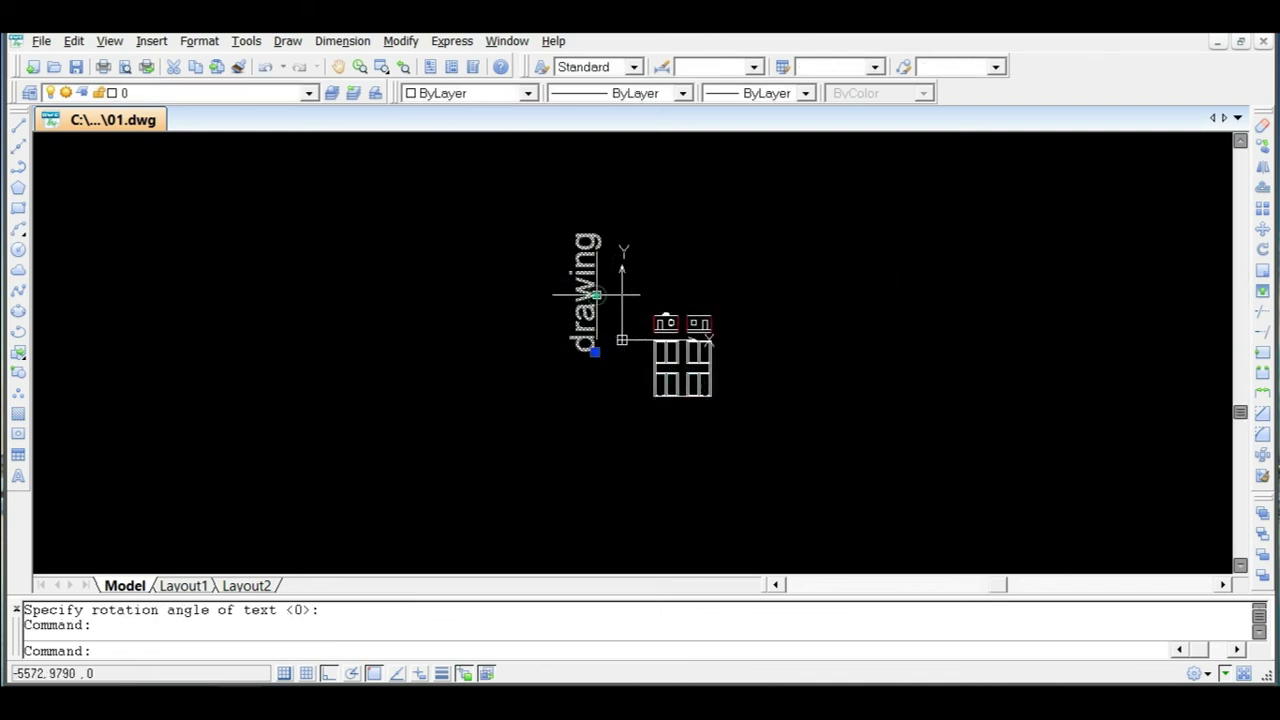
{"action": "type", "text": "ro"}
{"action": "key", "text": "Return"}
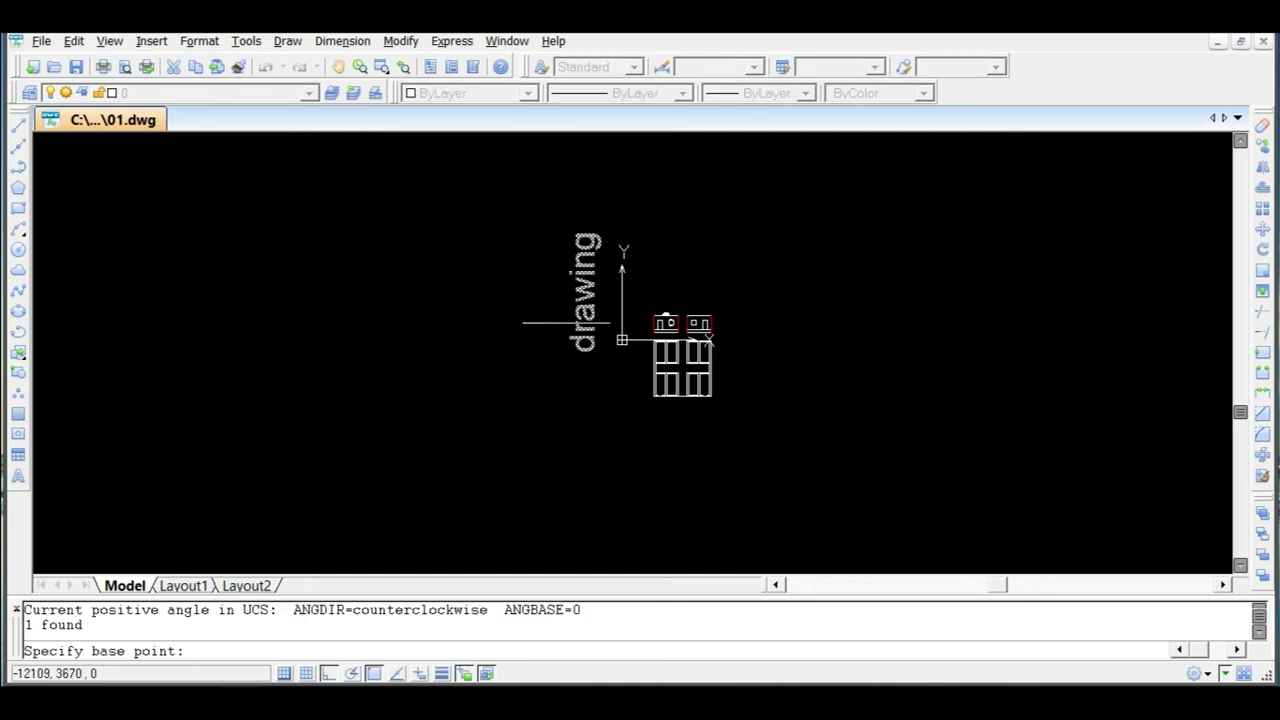
{"action": "left_click", "coordinate": [577, 348]}
{"action": "left_click", "coordinate": [557, 440]}
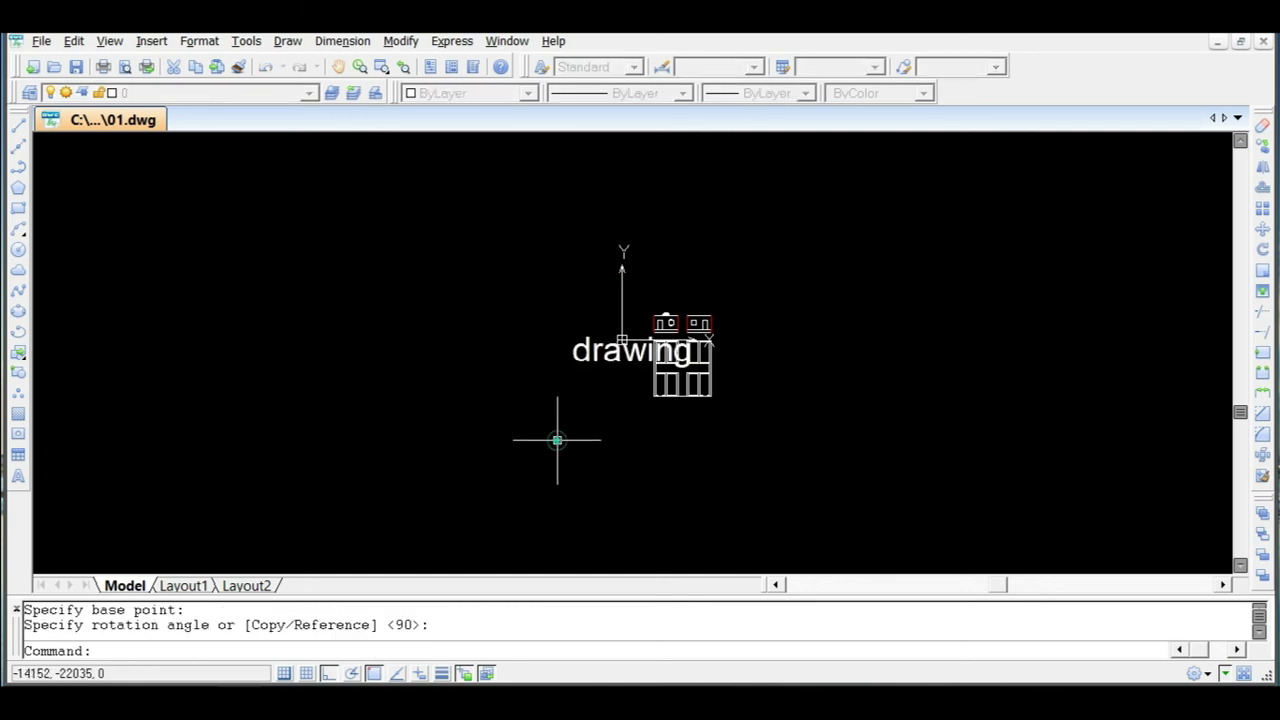
Move the "drawing" text to just below the two floor plans.
{"action": "left_click", "coordinate": [604, 356]}
{"action": "type", "text": "m"}
{"action": "key", "text": "Return"}
{"action": "left_click", "coordinate": [604, 356]}
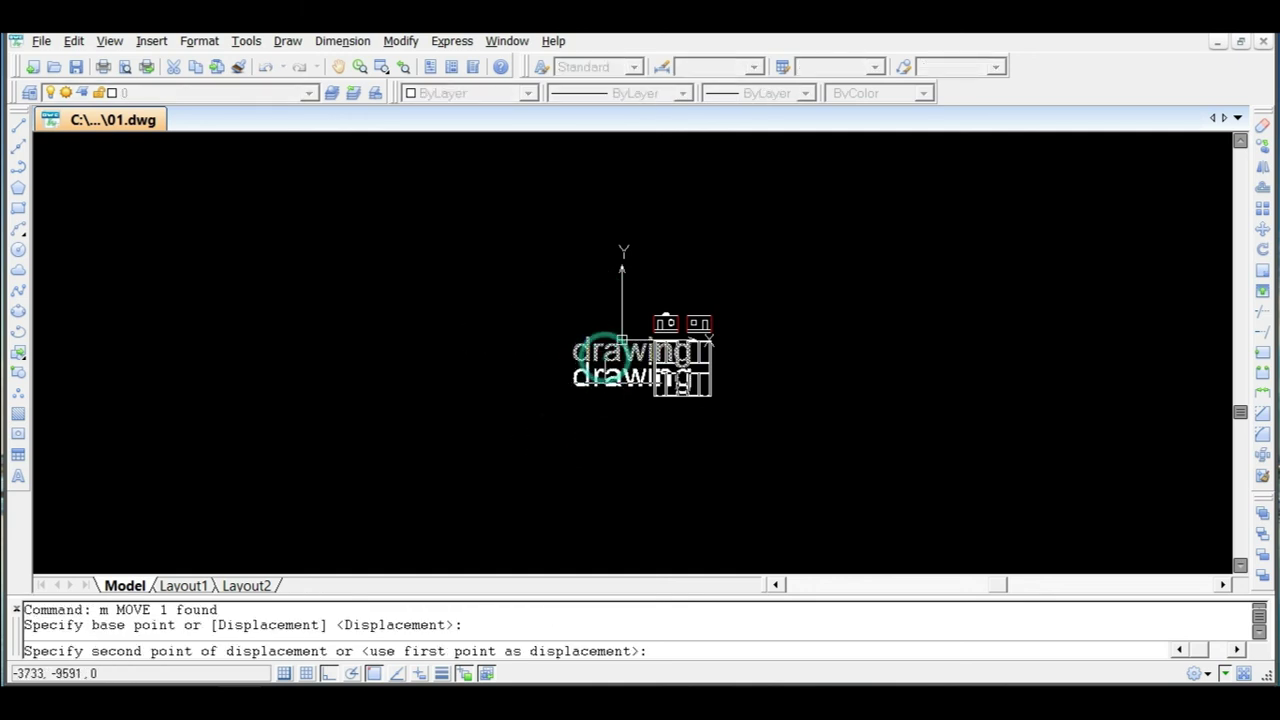
{"action": "left_click", "coordinate": [660, 425]}
{"action": "key", "text": "Escape"}
Scale the "drawing" text by a factor of 0.5 about a point within the word.
{"action": "scroll", "coordinate": [663, 423], "scroll_direction": "up", "scroll_amount": 4}
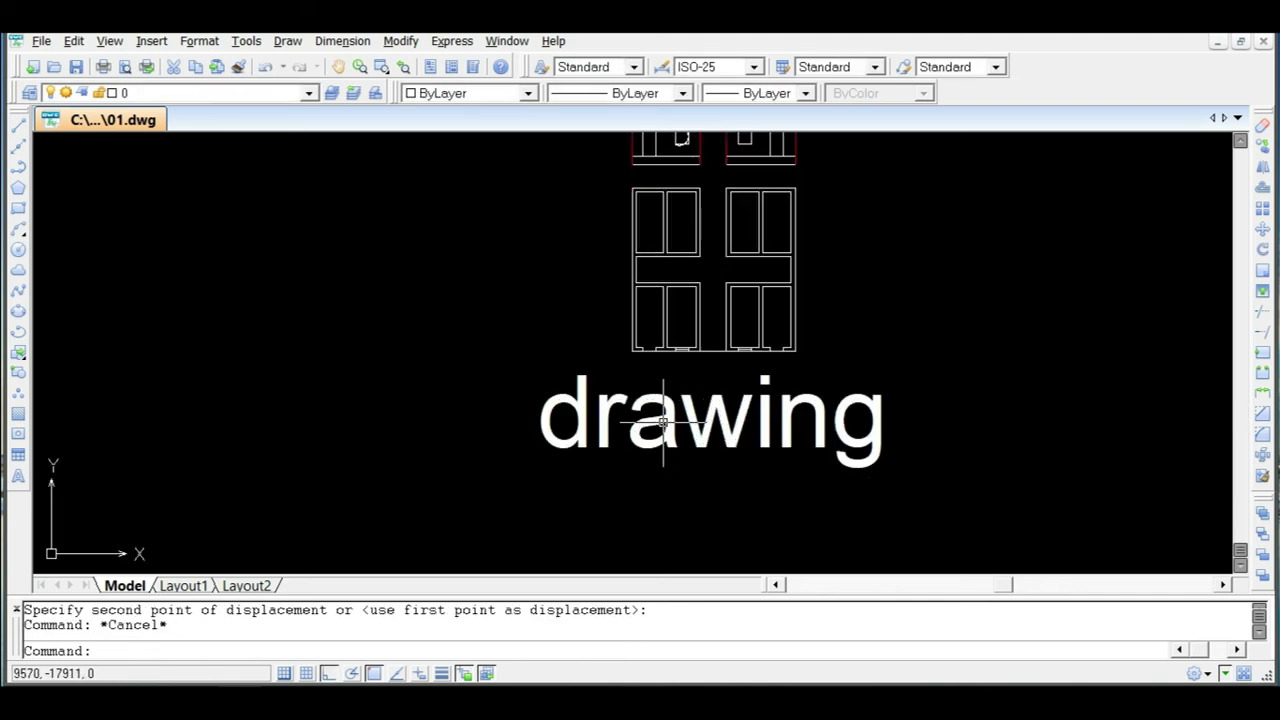
{"action": "left_click", "coordinate": [720, 425]}
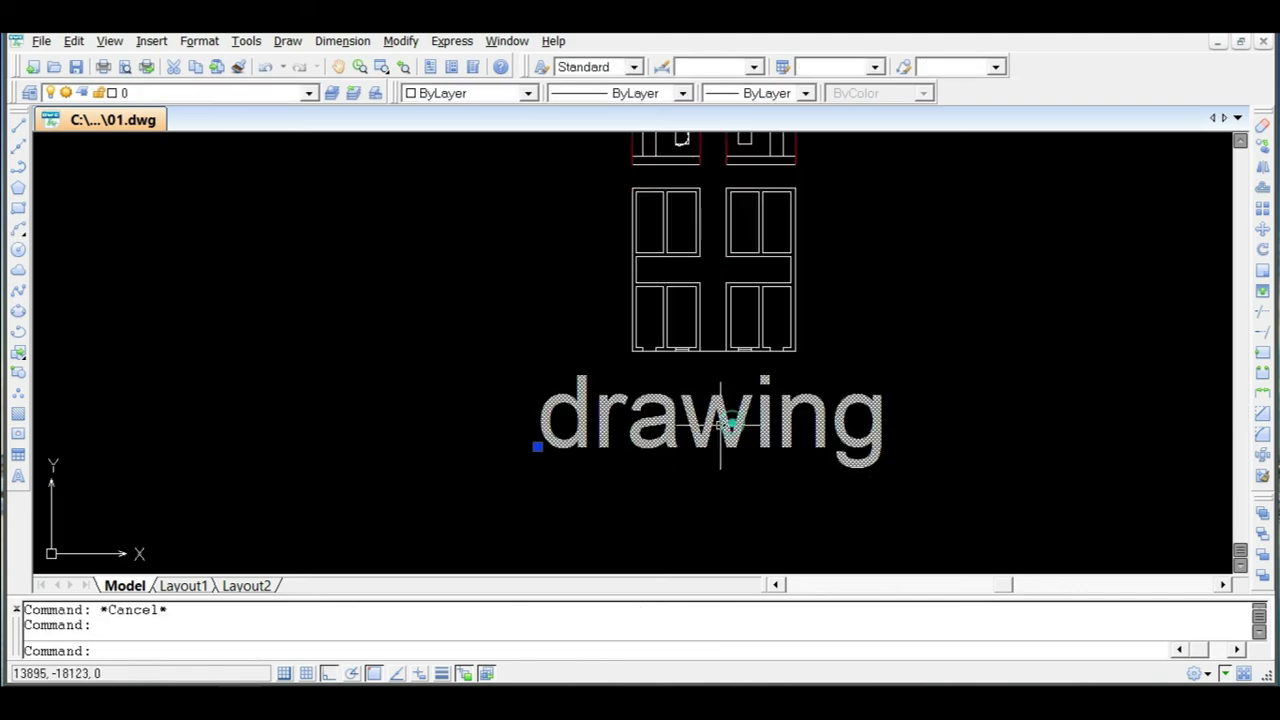
{"action": "type", "text": "sc"}
{"action": "key", "text": "Return"}
{"action": "left_click", "coordinate": [670, 428]}
{"action": "type", "text": "0.5"}
{"action": "key", "text": "Return"}
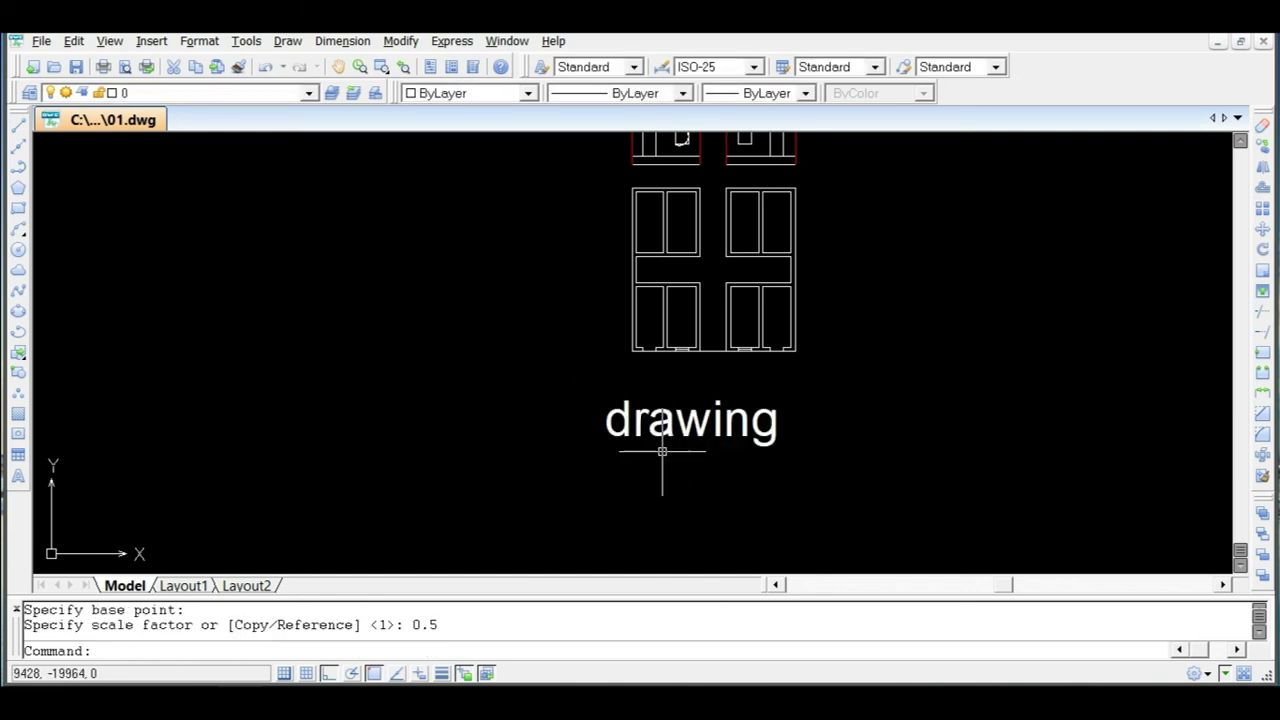
Scale the "drawing" text below the floor plans by a factor of 0.25 about its lower-left end.
{"action": "scroll", "coordinate": [672, 445], "scroll_direction": "up", "scroll_amount": 5}
{"action": "scroll", "coordinate": [672, 445], "scroll_direction": "down", "scroll_amount": 4}
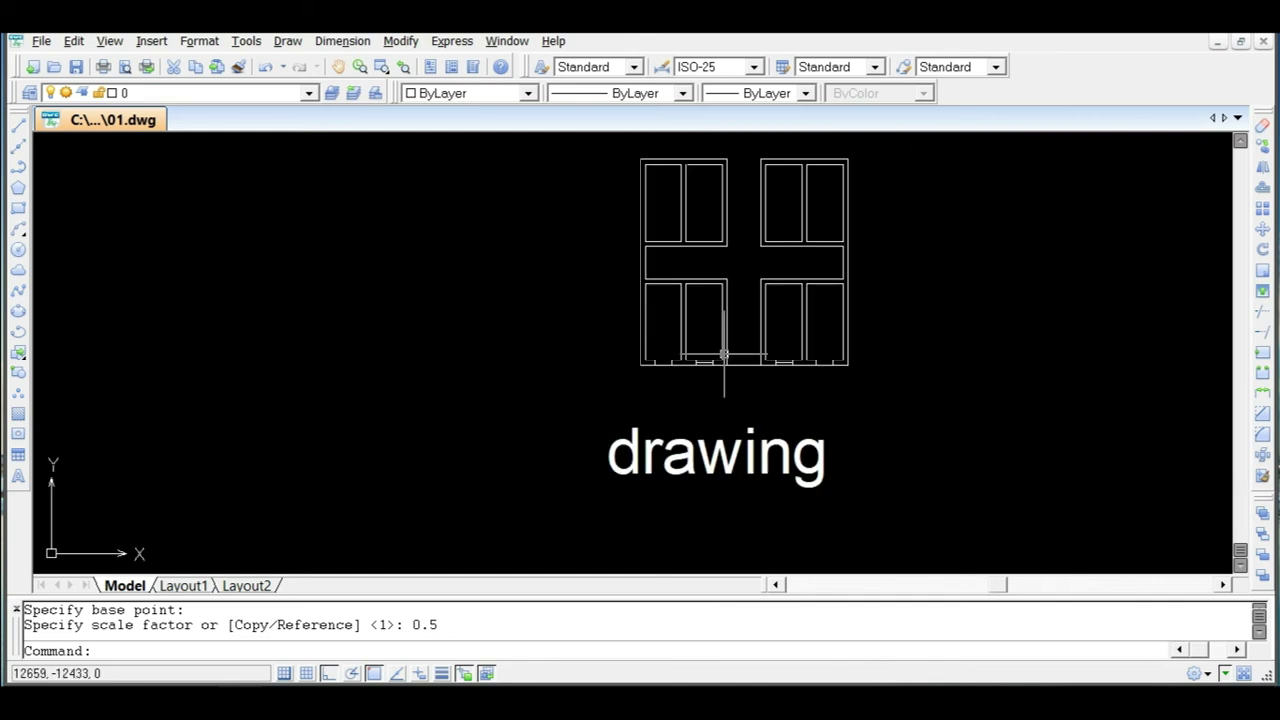
{"action": "left_click", "coordinate": [768, 482]}
{"action": "type", "text": "sc"}
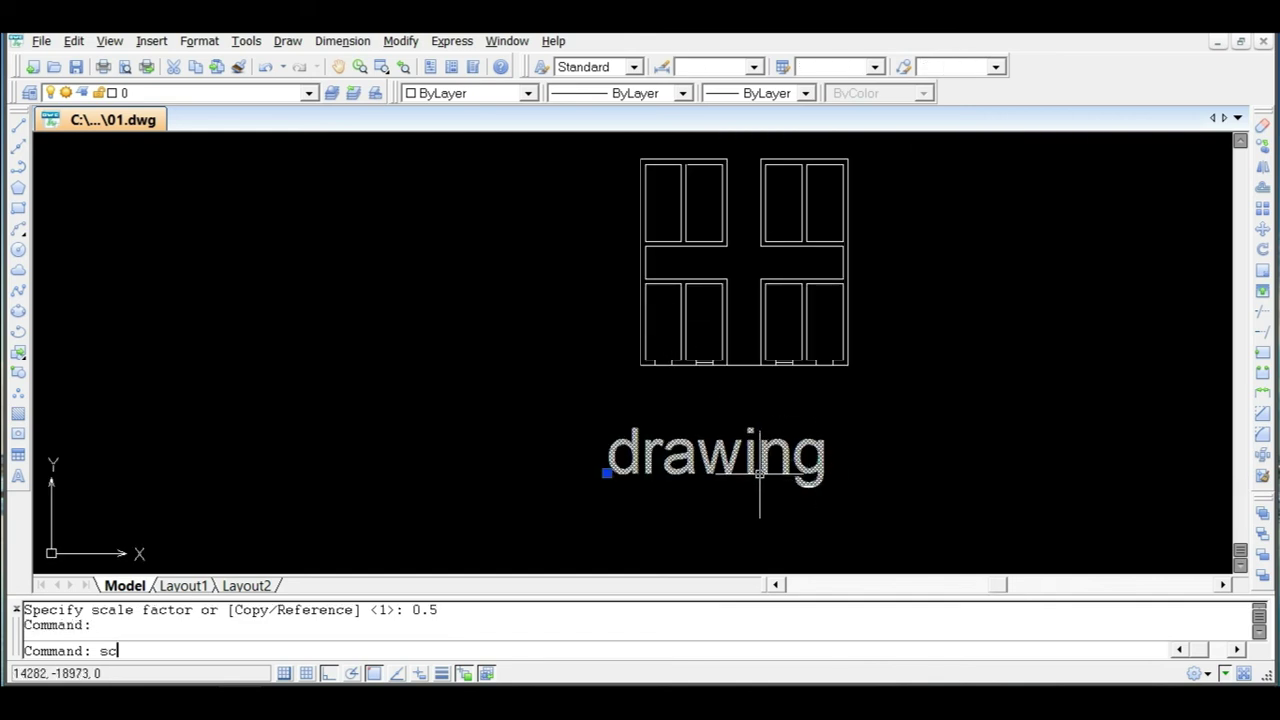
{"action": "key", "text": "Return"}
{"action": "left_click", "coordinate": [624, 475]}
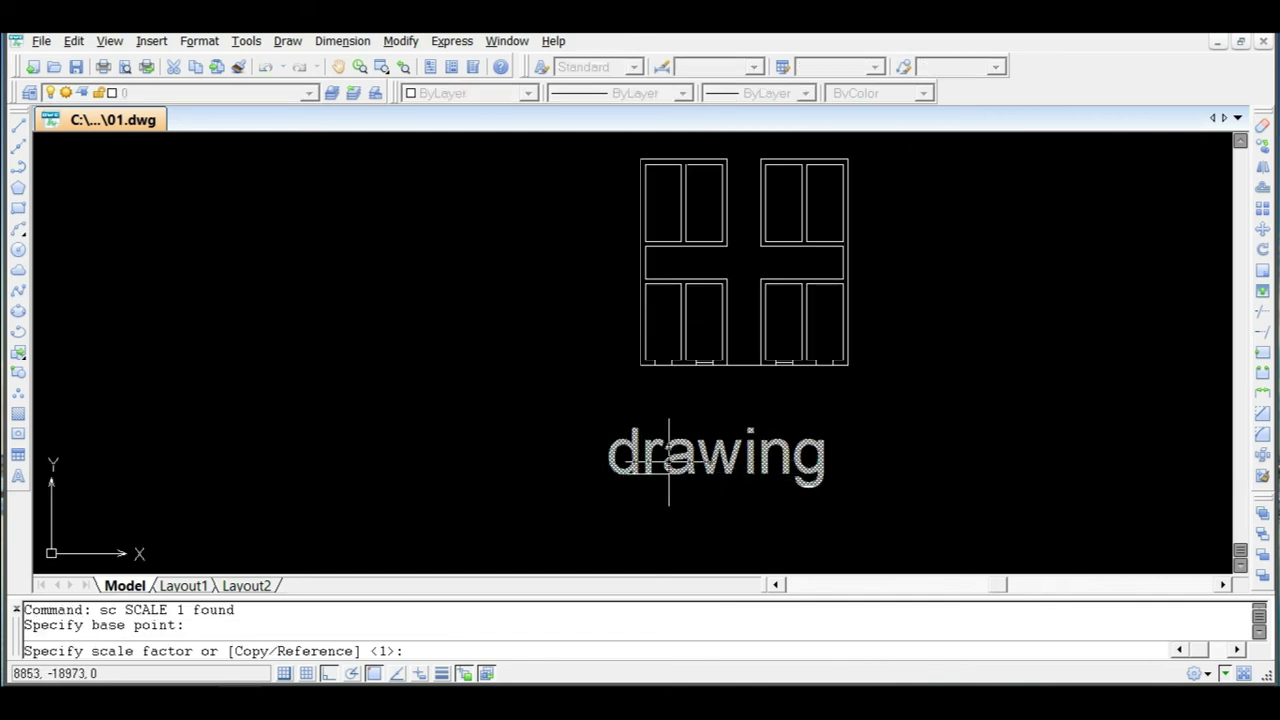
{"action": "scroll", "coordinate": [666, 472], "scroll_direction": "down", "scroll_amount": 2}
{"action": "scroll", "coordinate": [664, 478], "scroll_direction": "up", "scroll_amount": 3}
{"action": "type", "text": "0."}
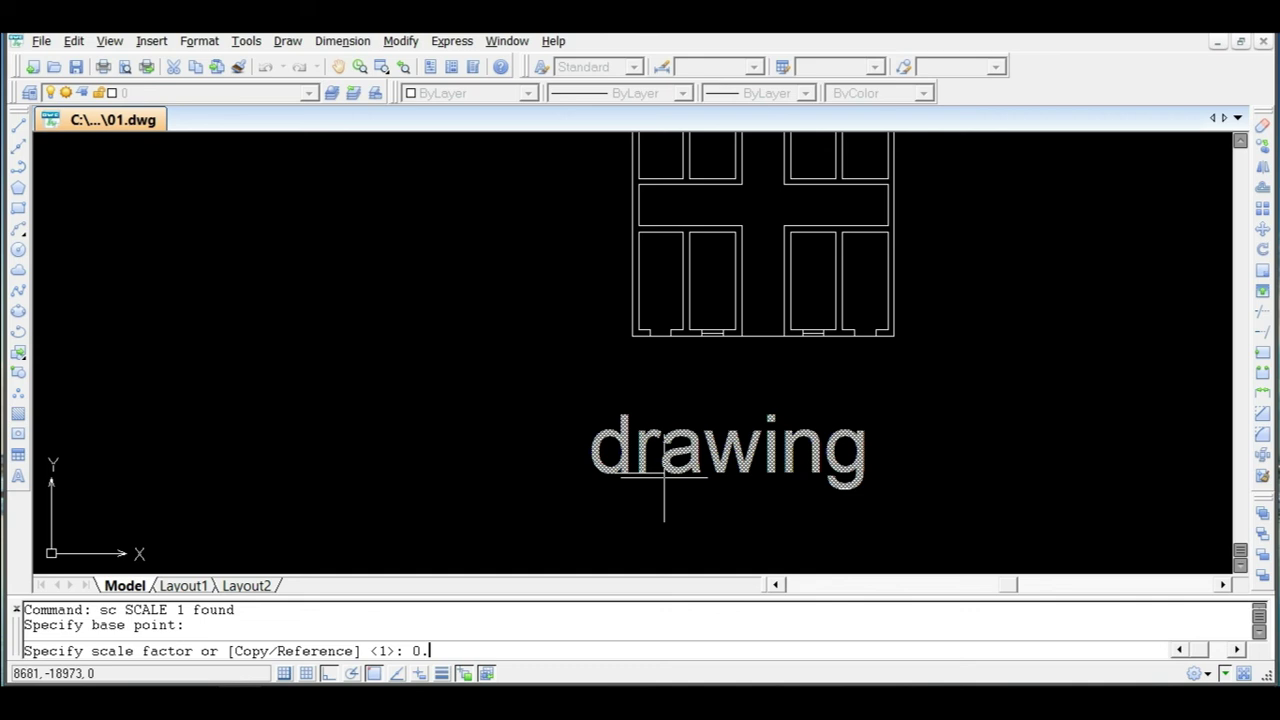
{"action": "type", "text": "25"}
{"action": "key", "text": "Return"}
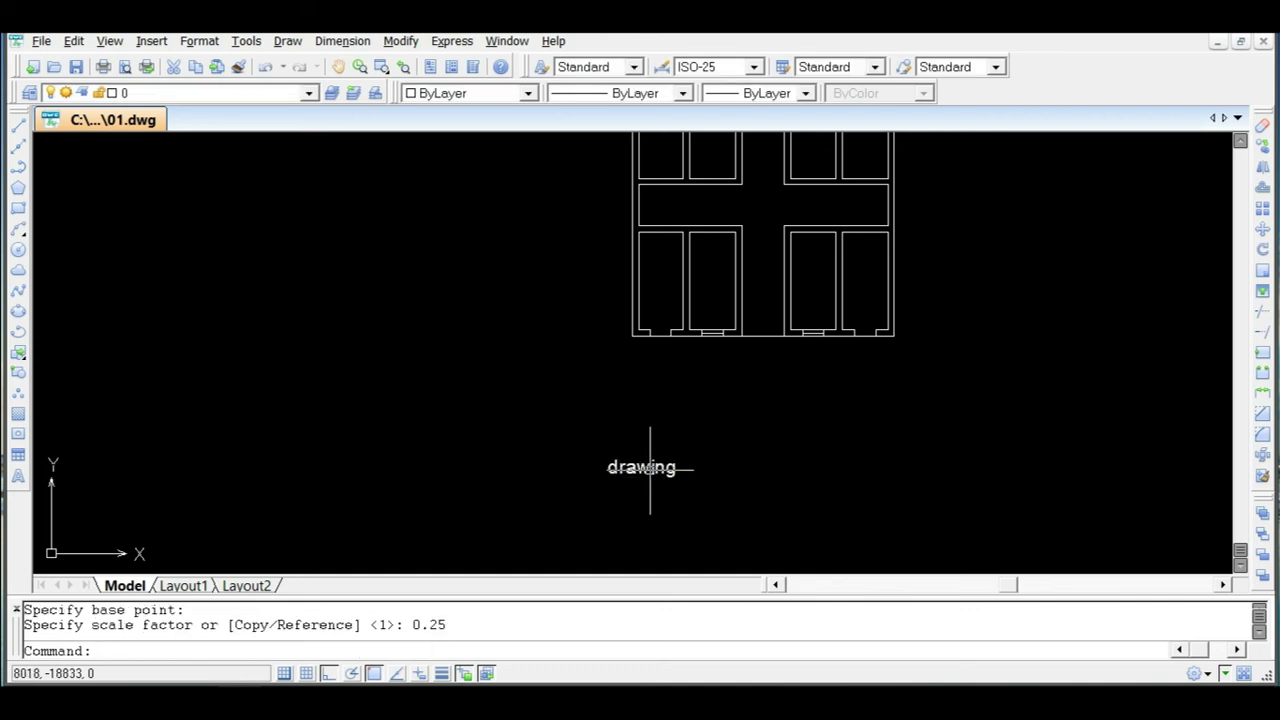
Move the "drawing" text into the lower-left room of the floor plan and scale it by 0.25 about a point within the word.
{"action": "key", "text": "Escape"}
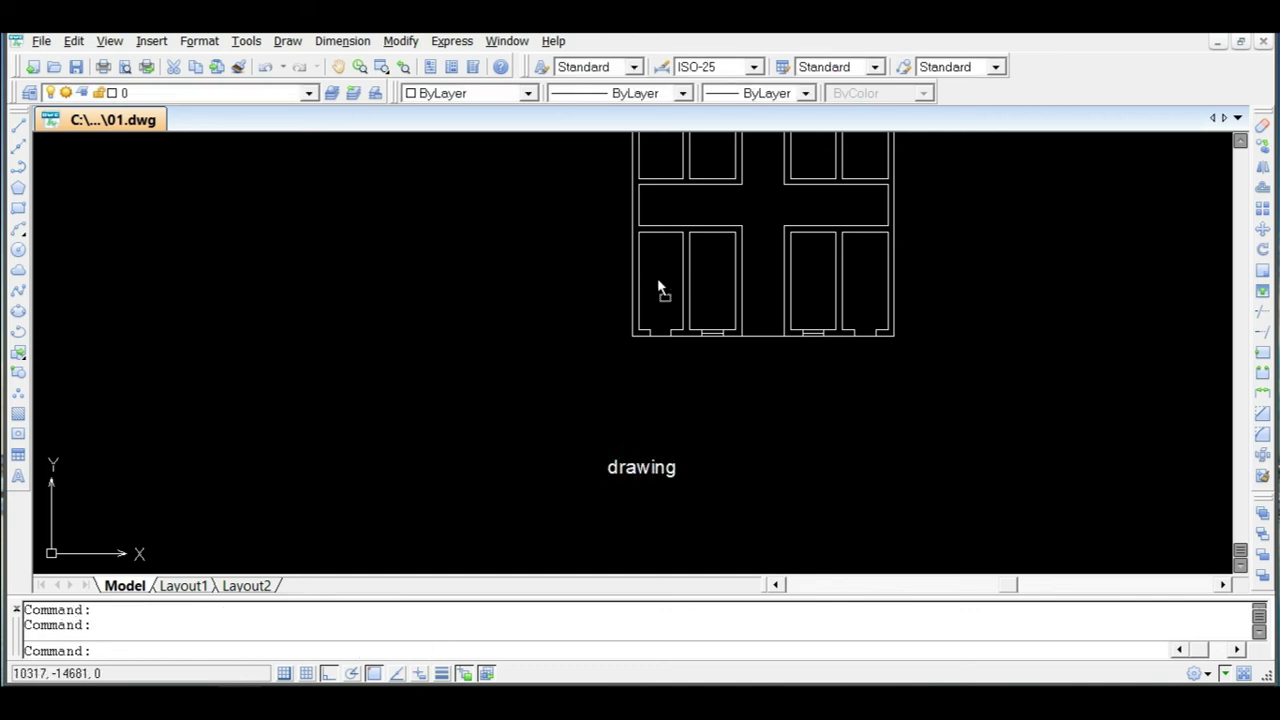
{"action": "scroll", "coordinate": [664, 292], "scroll_direction": "up", "scroll_amount": 3}
{"action": "scroll", "coordinate": [666, 292], "scroll_direction": "down", "scroll_amount": 1}
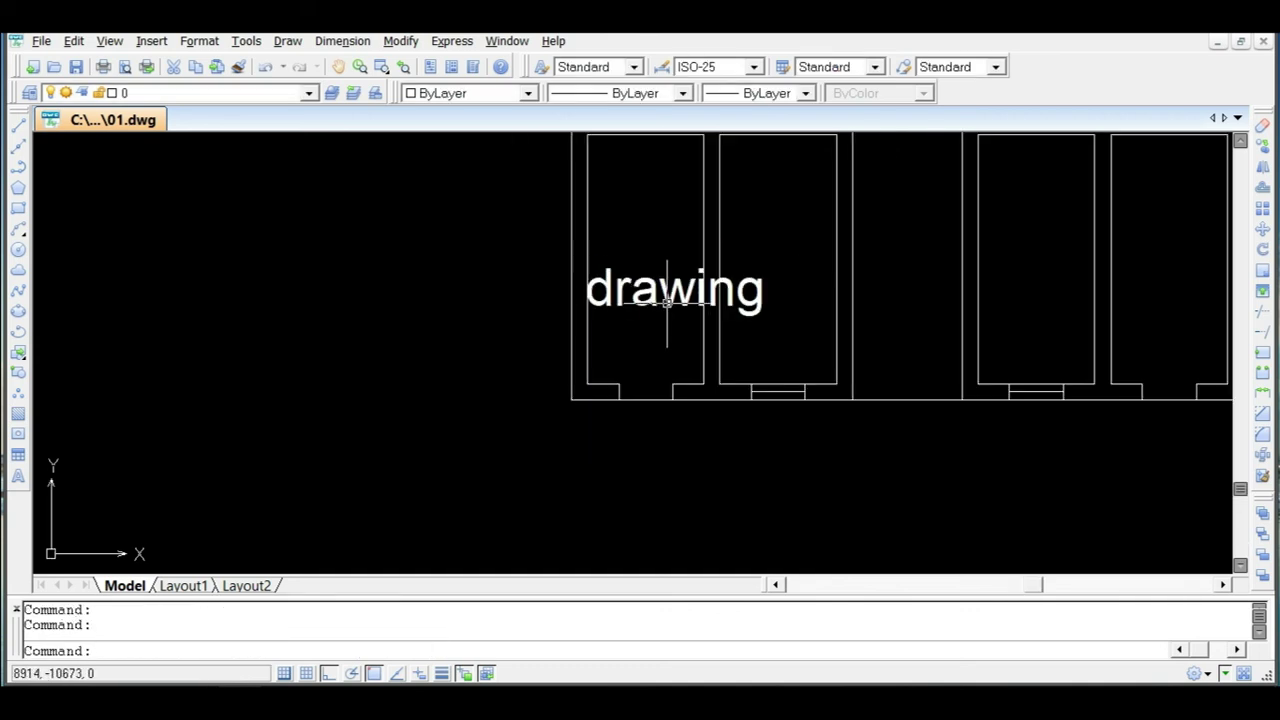
{"action": "scroll", "coordinate": [666, 300], "scroll_direction": "up", "scroll_amount": 2}
{"action": "left_click", "coordinate": [663, 290]}
{"action": "type", "text": "sc"}
{"action": "key", "text": "Return"}
{"action": "left_click", "coordinate": [643, 298]}
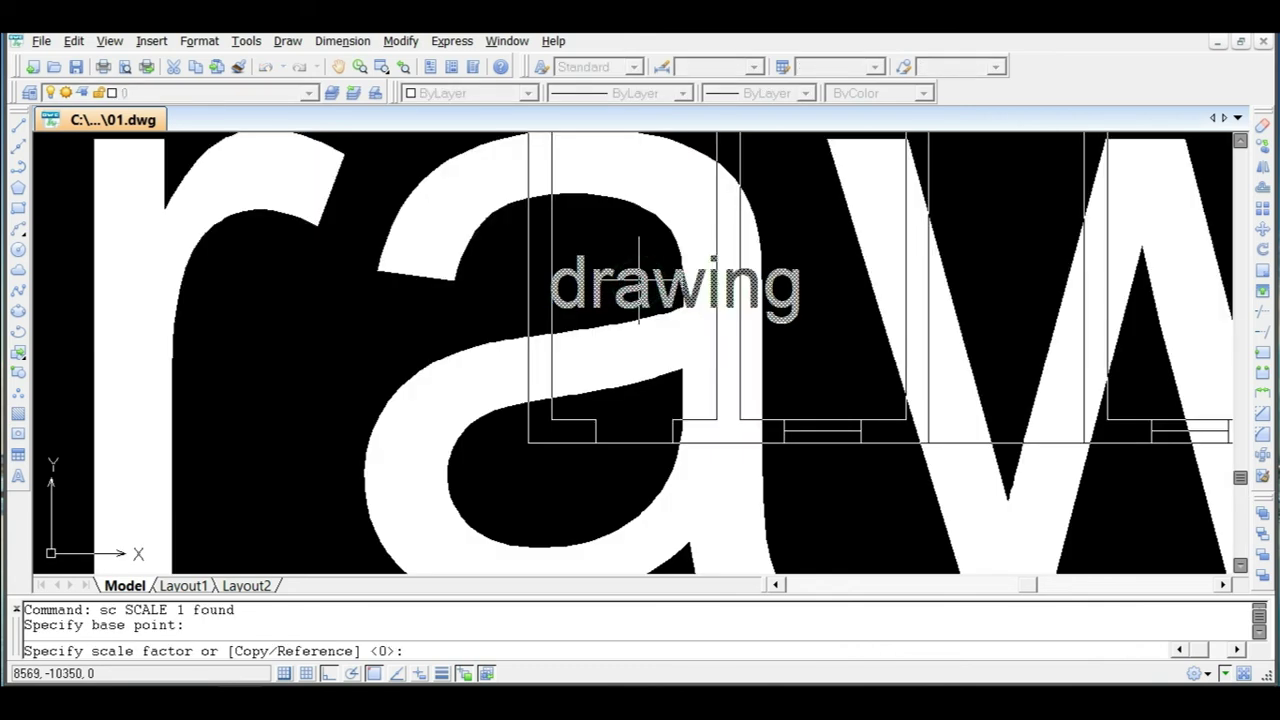
{"action": "key", "text": "Return"}
Move the reduced "drawing" text horizontally to near the middle of the lower-left room.
{"action": "scroll", "coordinate": [640, 277], "scroll_direction": "up", "scroll_amount": 2}
{"action": "scroll", "coordinate": [622, 320], "scroll_direction": "down", "scroll_amount": 3}
{"action": "scroll", "coordinate": [737, 460], "scroll_direction": "up", "scroll_amount": 2}
{"action": "left_click", "coordinate": [727, 428]}
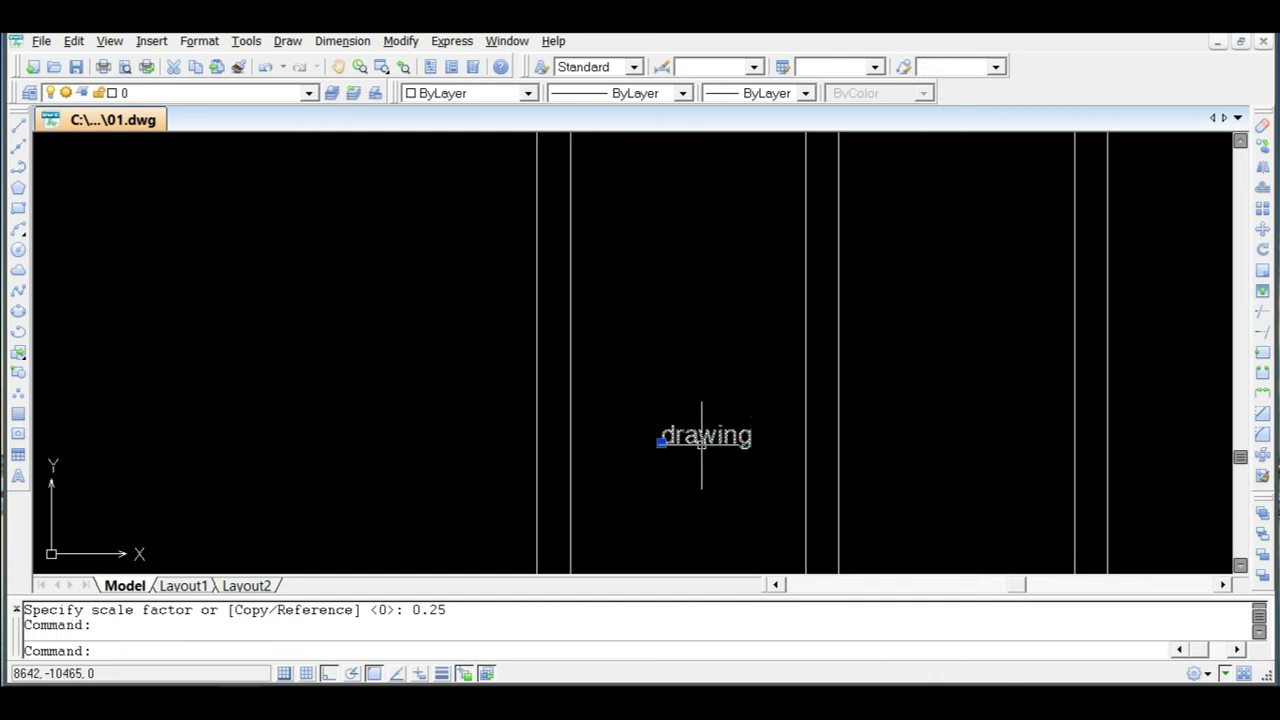
{"action": "type", "text": "m"}
{"action": "key", "text": "Return"}
{"action": "left_click", "coordinate": [706, 440]}
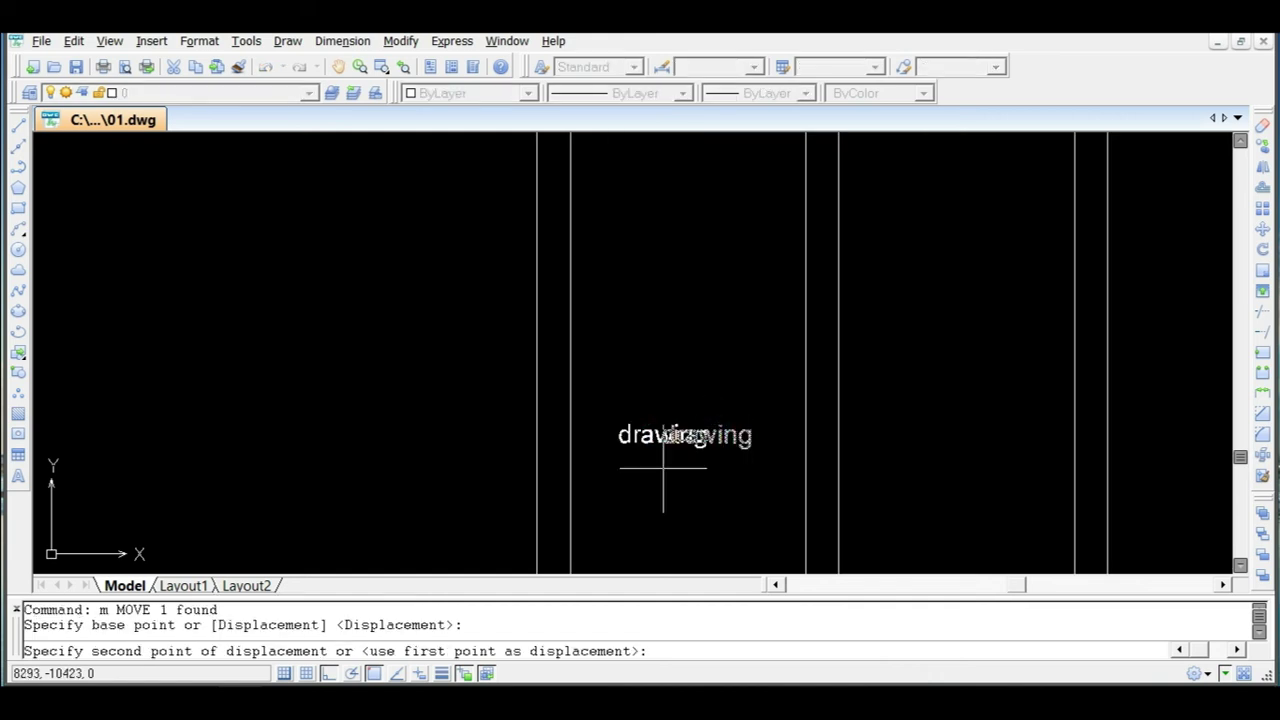
{"action": "key", "text": "Escape"}
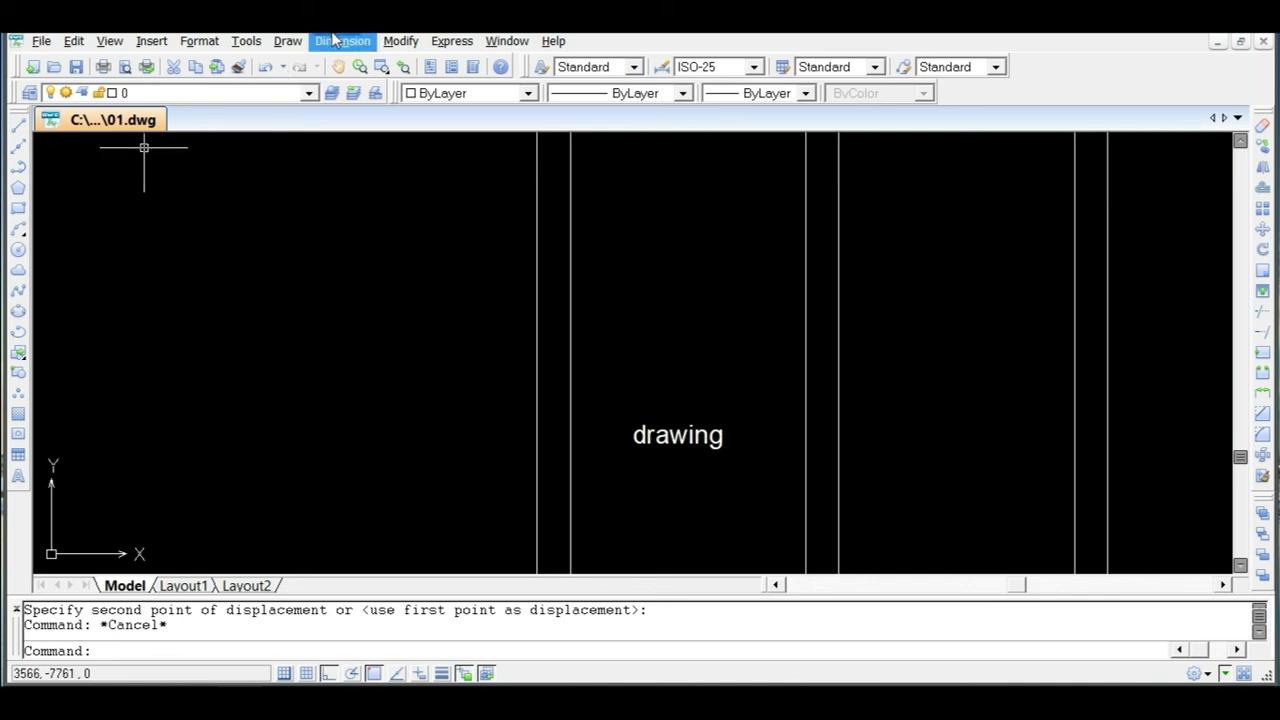
Add multiline text reading "drawing" in a text box just below the two floor plans.
{"action": "left_click", "coordinate": [27, 487]}
{"action": "scroll", "coordinate": [673, 367], "scroll_direction": "down", "scroll_amount": 5}
{"action": "scroll", "coordinate": [694, 372], "scroll_direction": "down", "scroll_amount": 3}
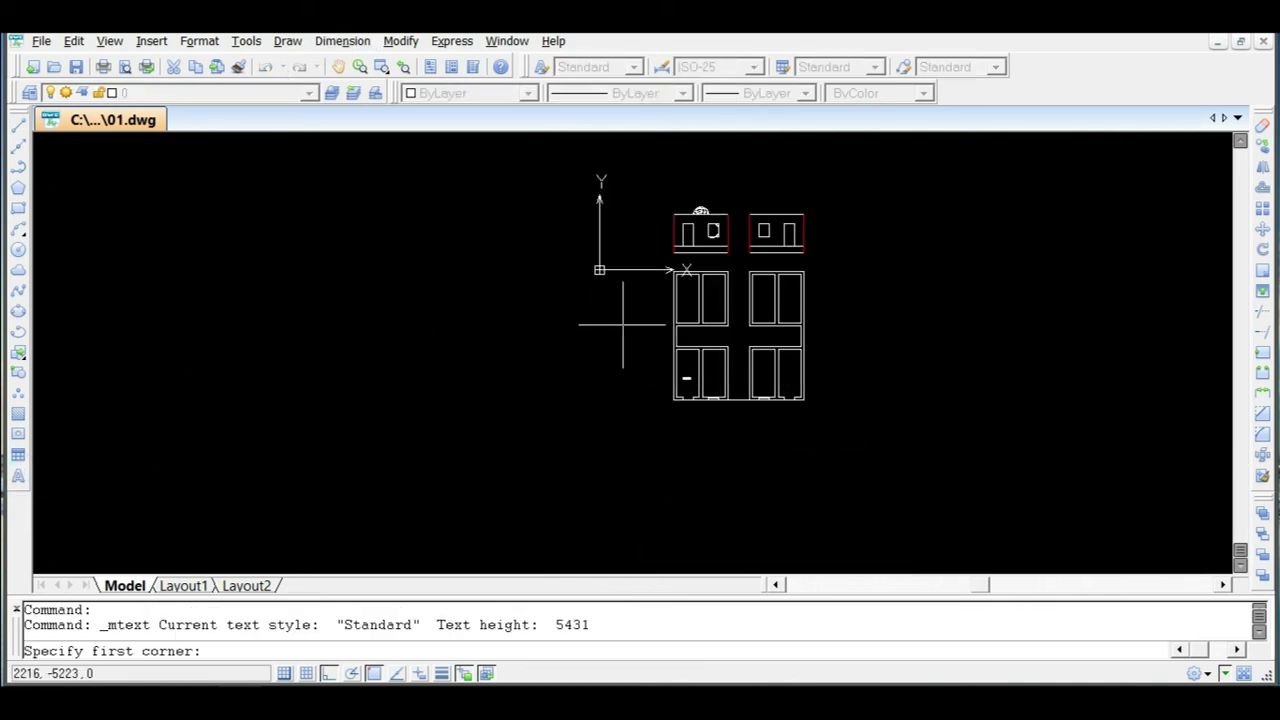
{"action": "left_click", "coordinate": [673, 412]}
{"action": "left_click", "coordinate": [814, 494]}
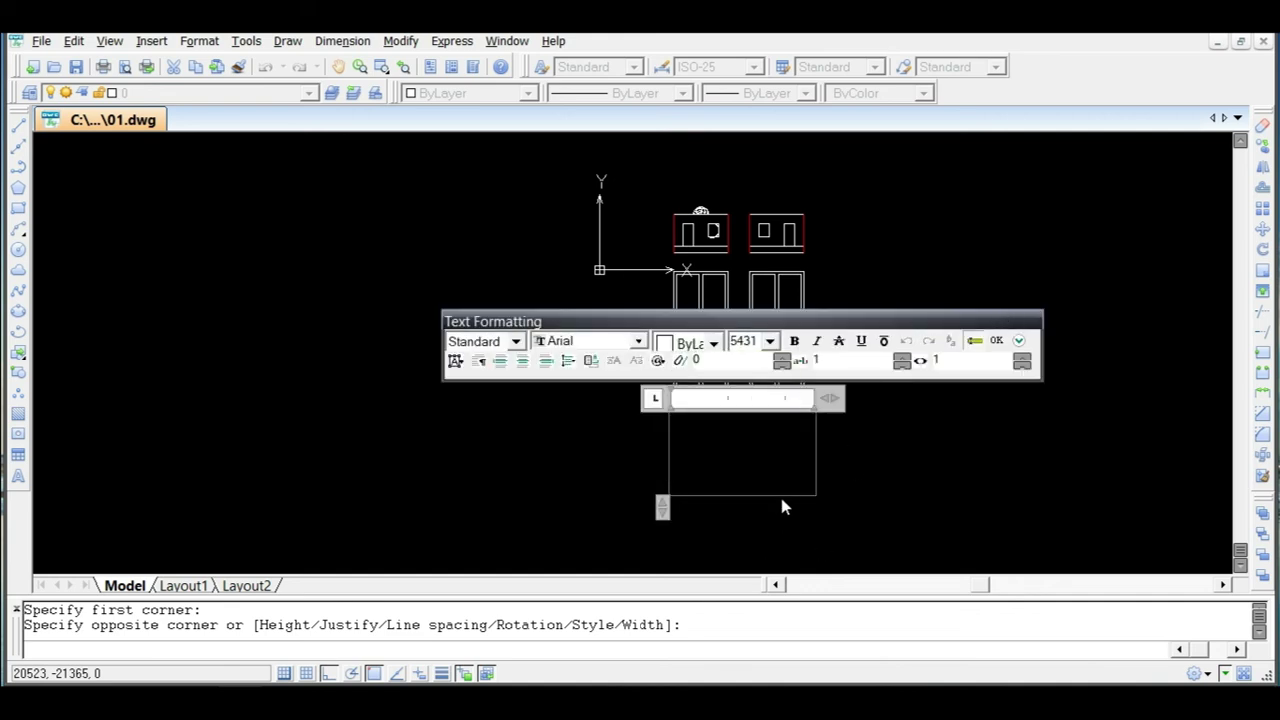
{"action": "type", "text": "drawing"}
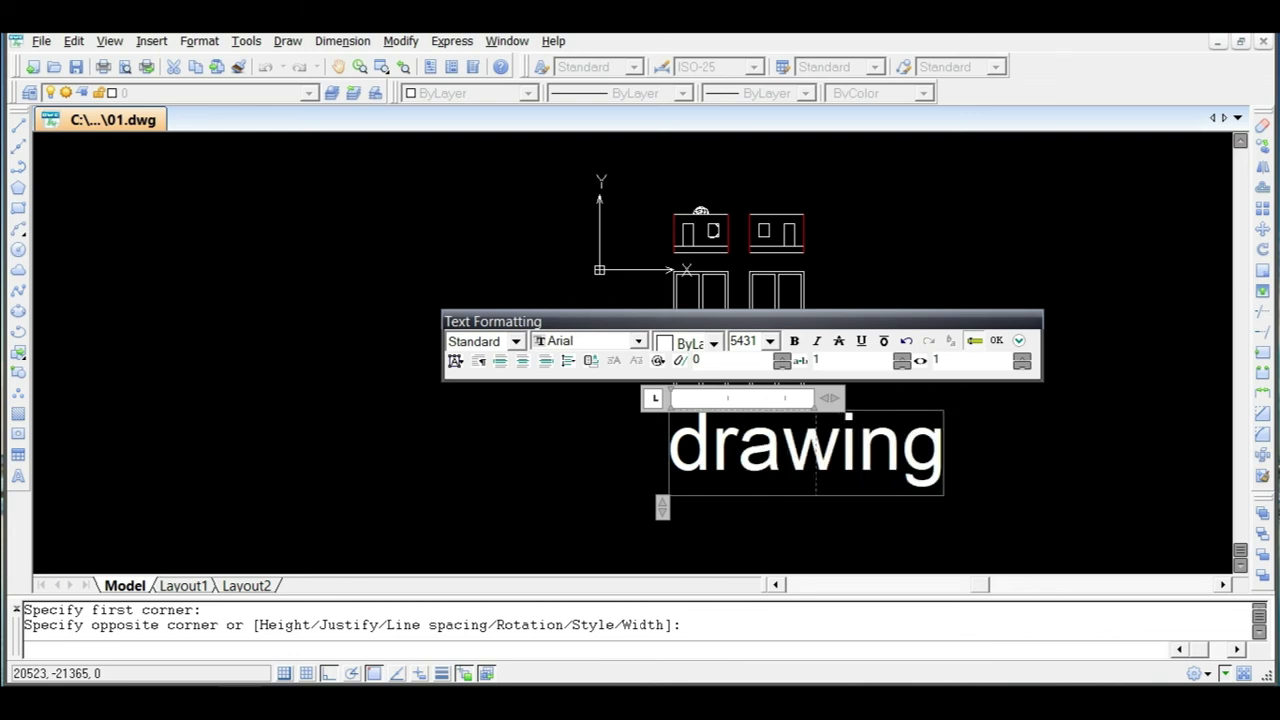
{"action": "left_click", "coordinate": [1094, 506]}
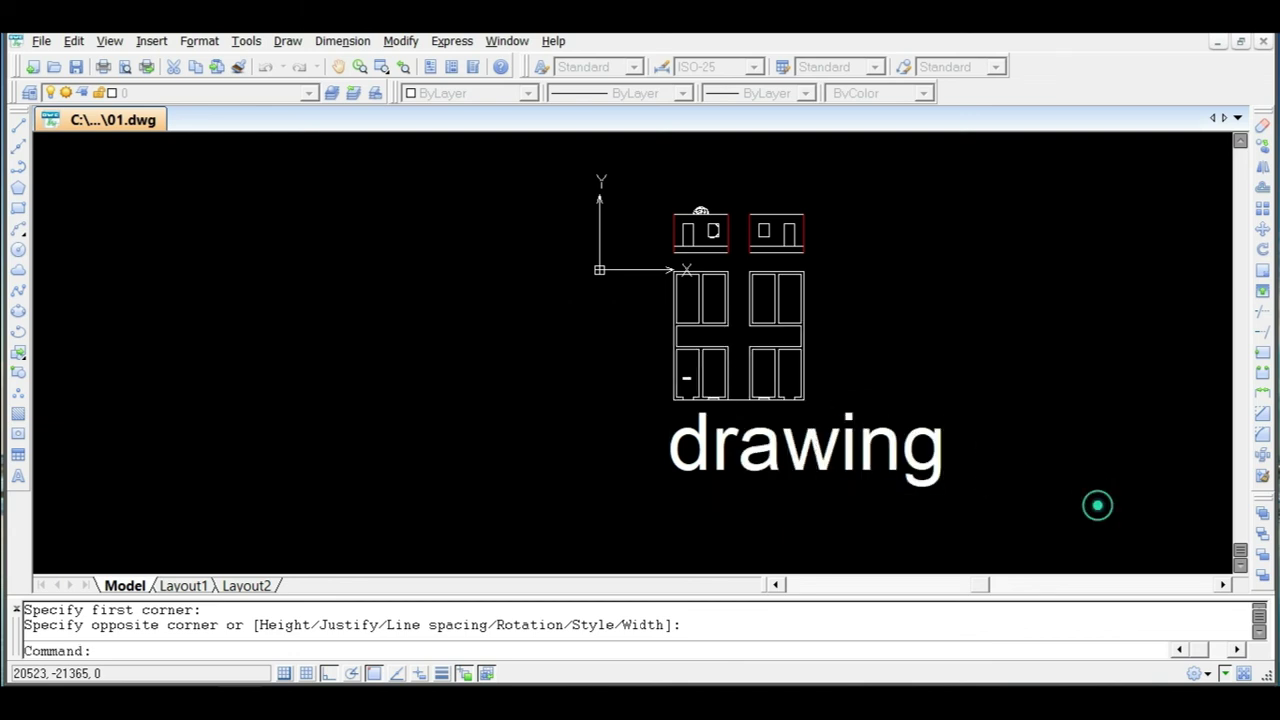
Format the large "drawing" multiline text as underlined, bold and italic.
{"action": "scroll", "coordinate": [766, 424], "scroll_direction": "up", "scroll_amount": 4}
{"action": "scroll", "coordinate": [616, 338], "scroll_direction": "down", "scroll_amount": 2}
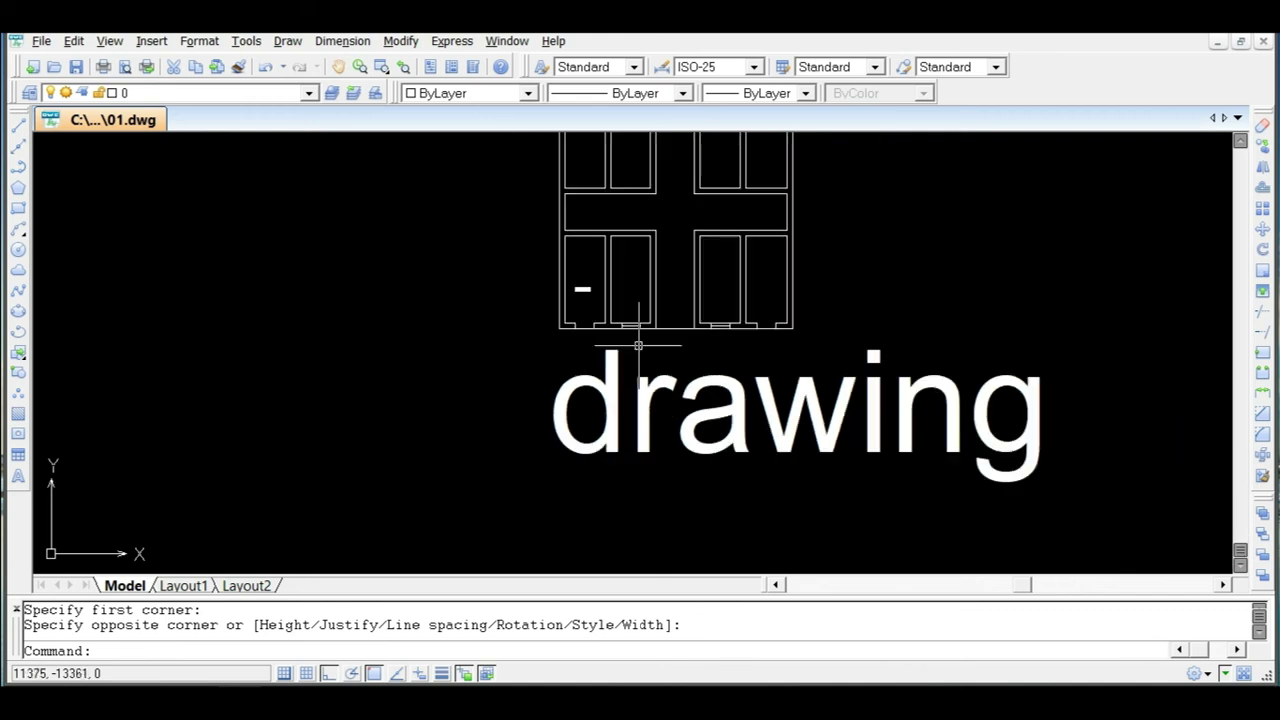
{"action": "left_click", "coordinate": [846, 400]}
{"action": "double_click", "coordinate": [846, 400]}
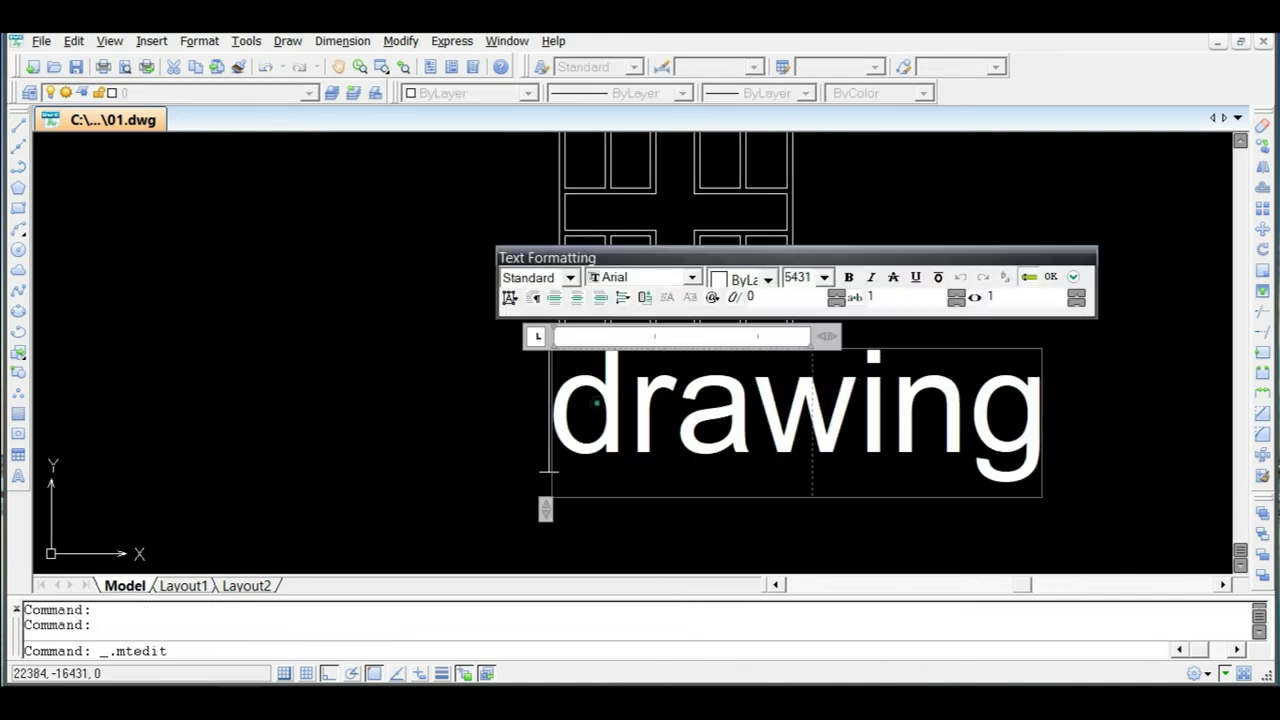
{"action": "left_click_drag", "start_coordinate": [628, 400], "coordinate": [1025, 415]}
{"action": "left_click_drag", "start_coordinate": [556, 408], "coordinate": [934, 420]}
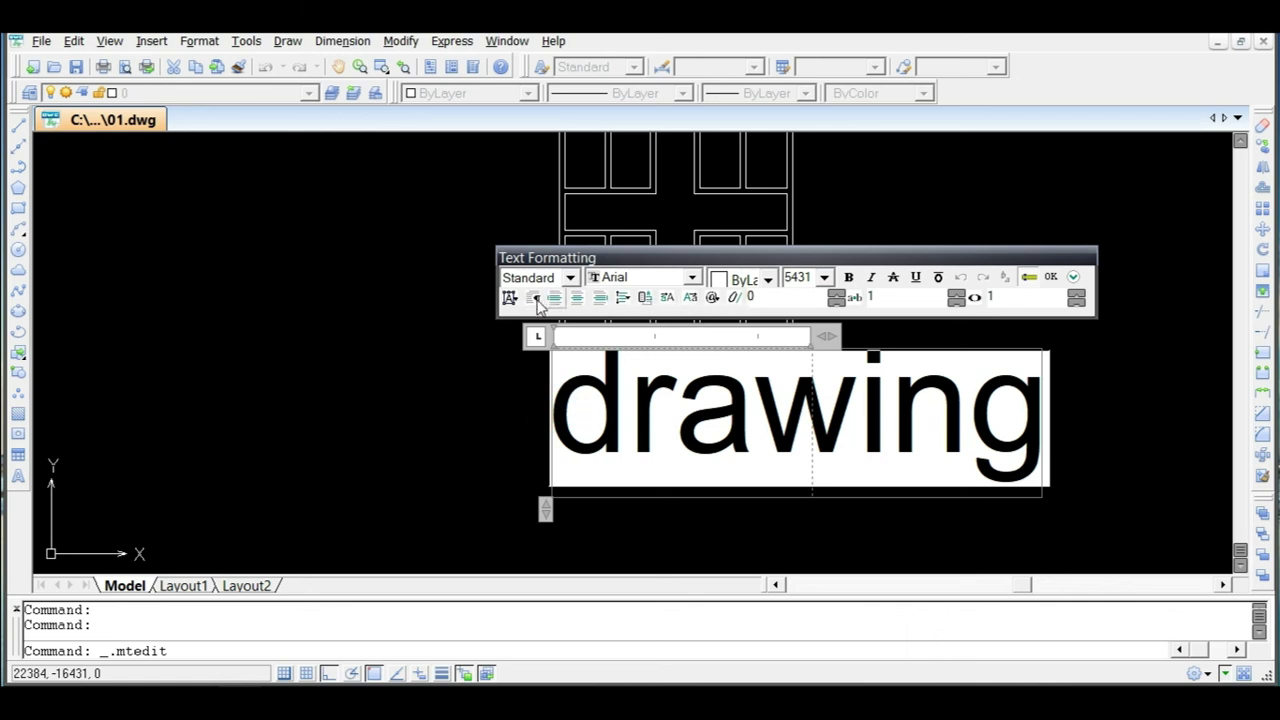
{"action": "left_click", "coordinate": [915, 277]}
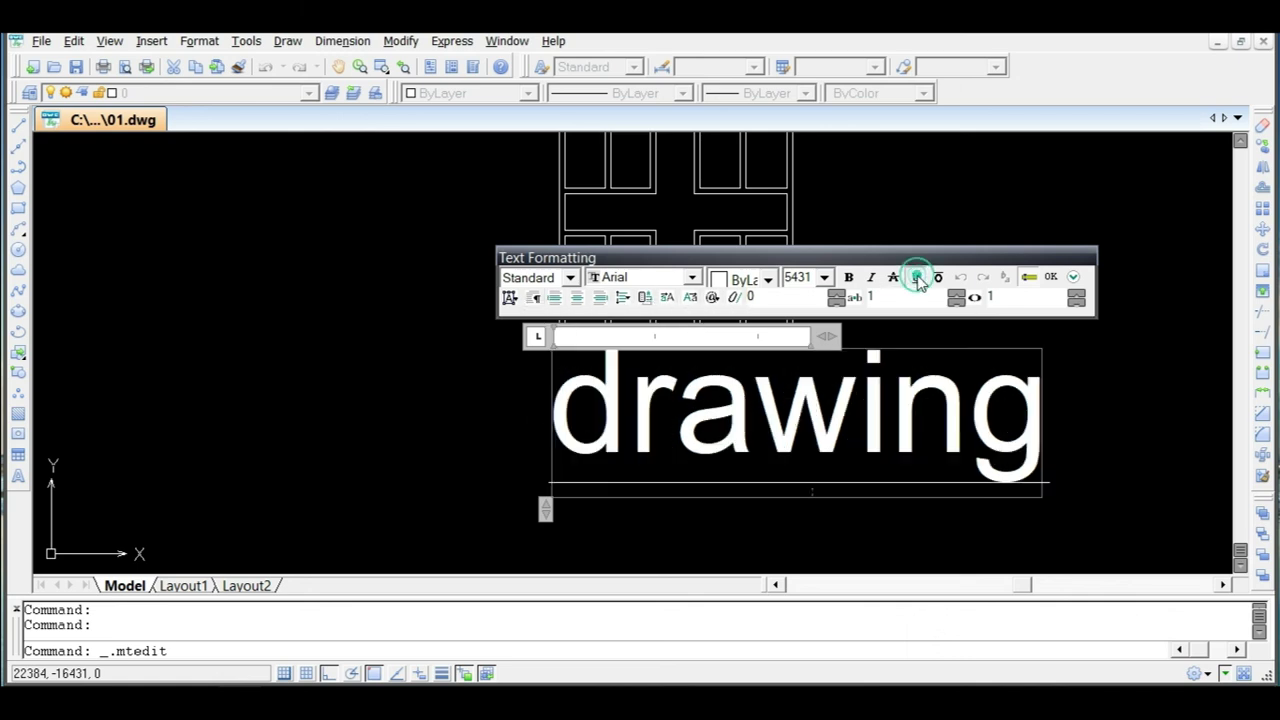
{"action": "left_click", "coordinate": [849, 277]}
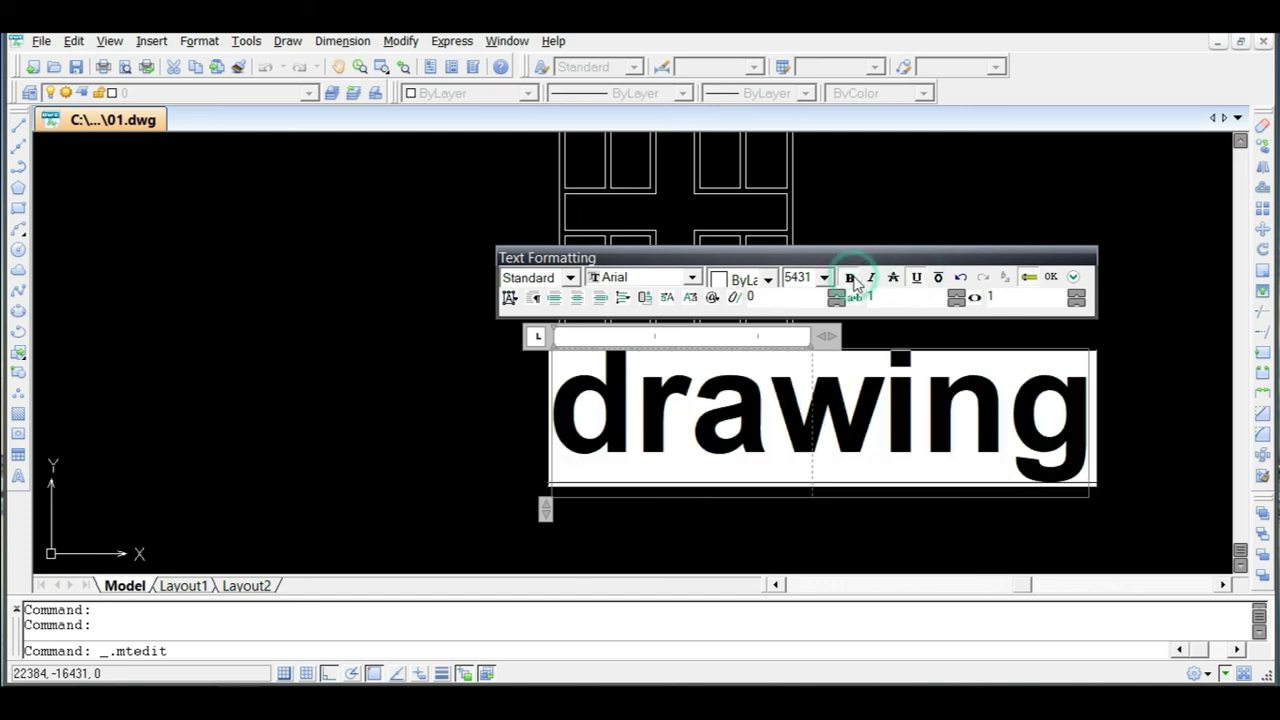
{"action": "left_click", "coordinate": [874, 280]}
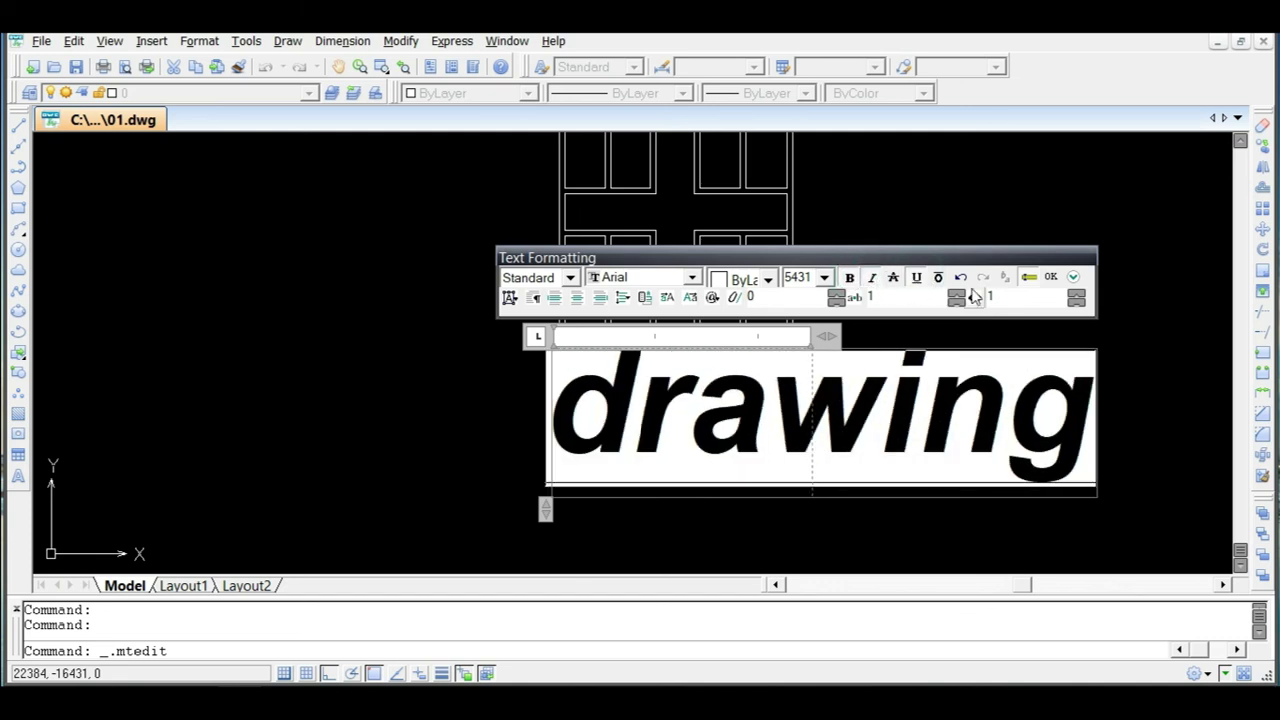
{"action": "left_click", "coordinate": [1053, 277]}
Create a new layer named "text" with yellow as its colour and save the layer settings.
{"action": "scroll", "coordinate": [744, 455], "scroll_direction": "down", "scroll_amount": 2}
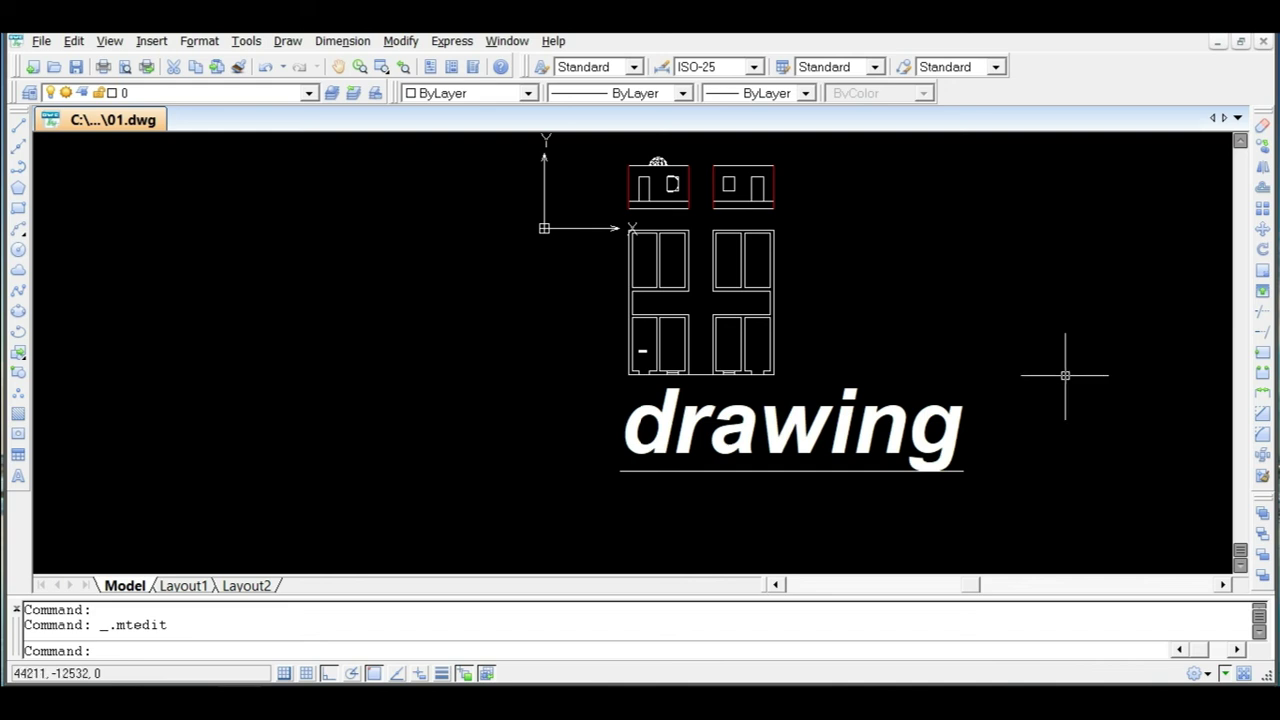
{"action": "scroll", "coordinate": [455, 344], "scroll_direction": "down", "scroll_amount": 2}
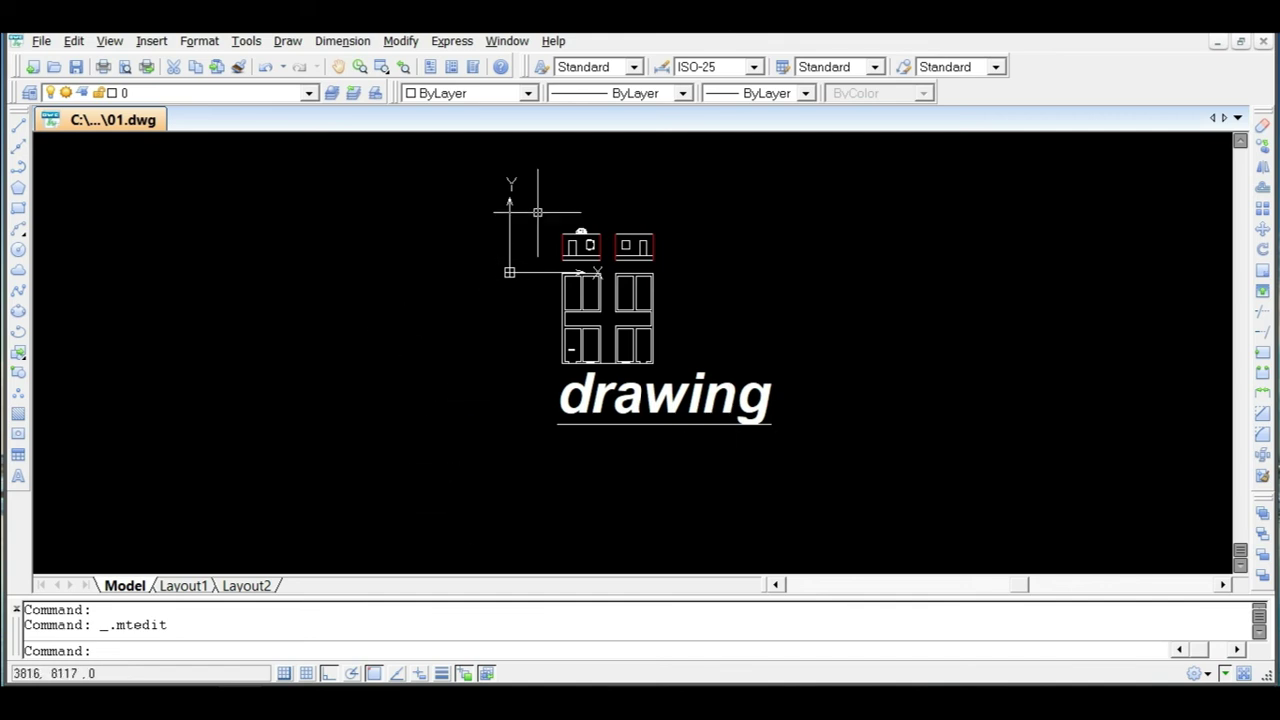
{"action": "scroll", "coordinate": [530, 210], "scroll_direction": "up", "scroll_amount": 3}
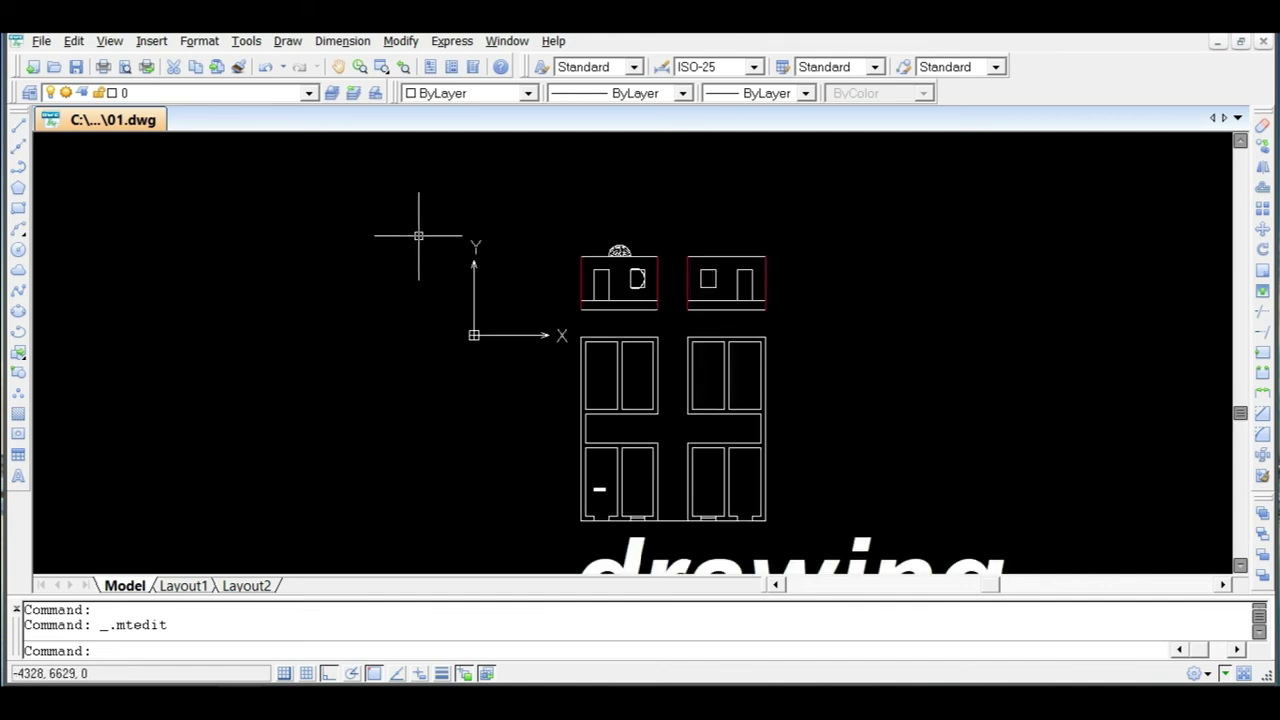
{"action": "left_click", "coordinate": [30, 94]}
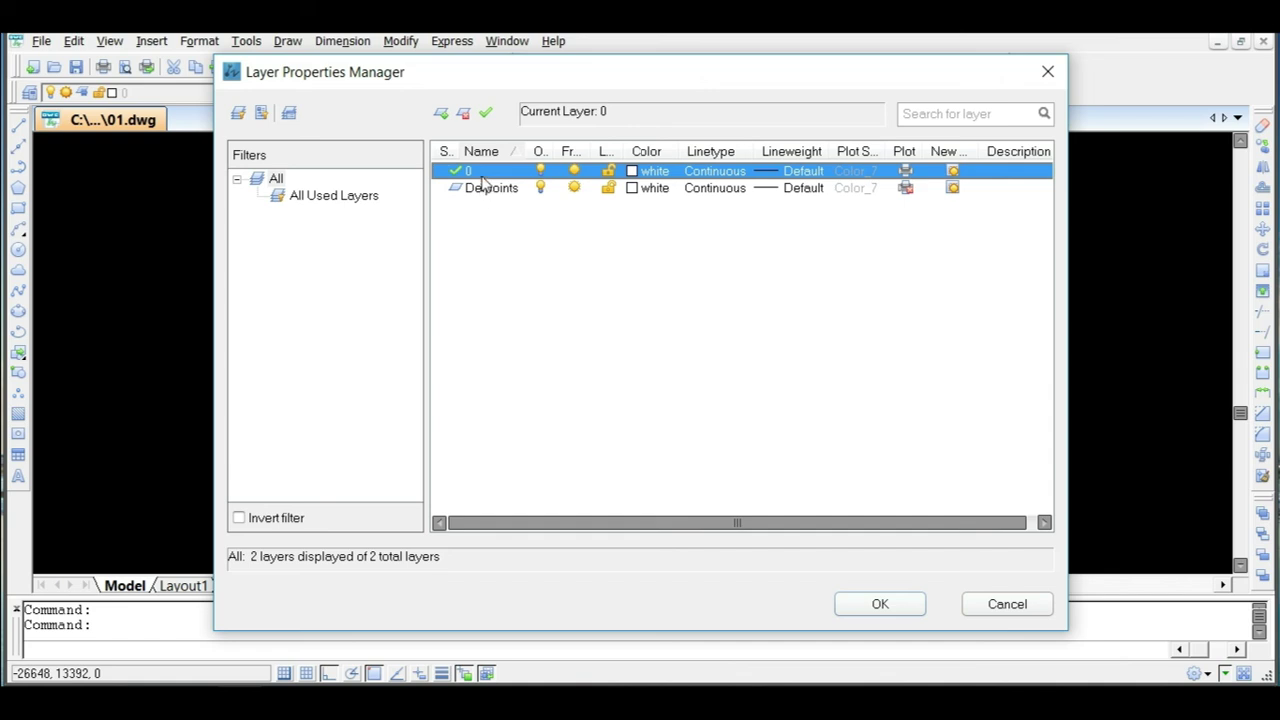
{"action": "left_click", "coordinate": [445, 117]}
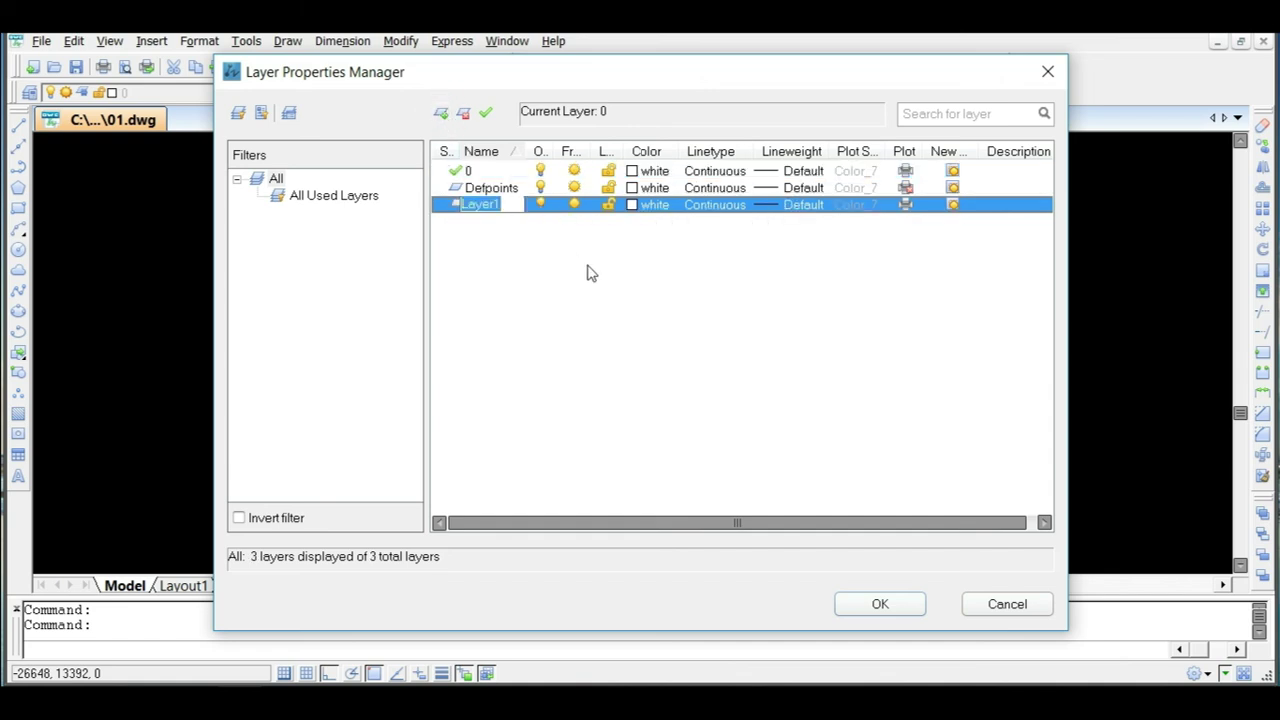
{"action": "key", "text": "BackSpace"}
{"action": "left_click", "coordinate": [685, 352]}
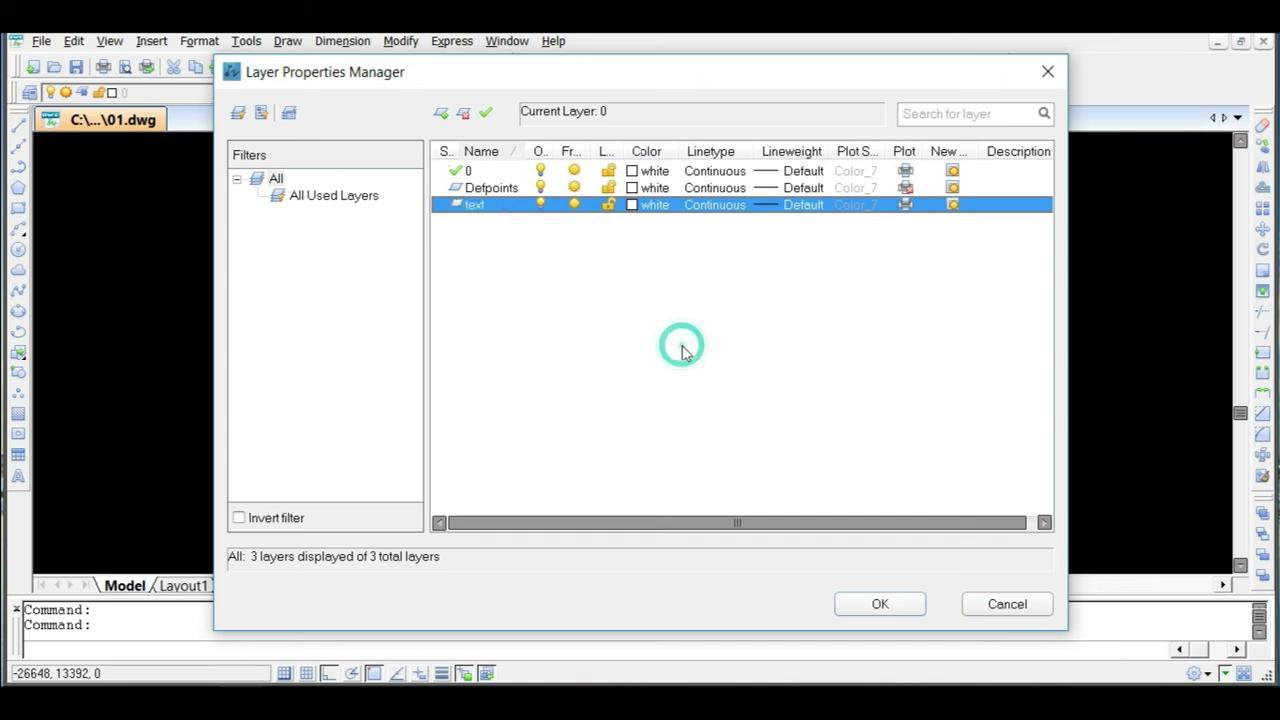
{"action": "left_click", "coordinate": [569, 266]}
{"action": "left_click", "coordinate": [638, 205]}
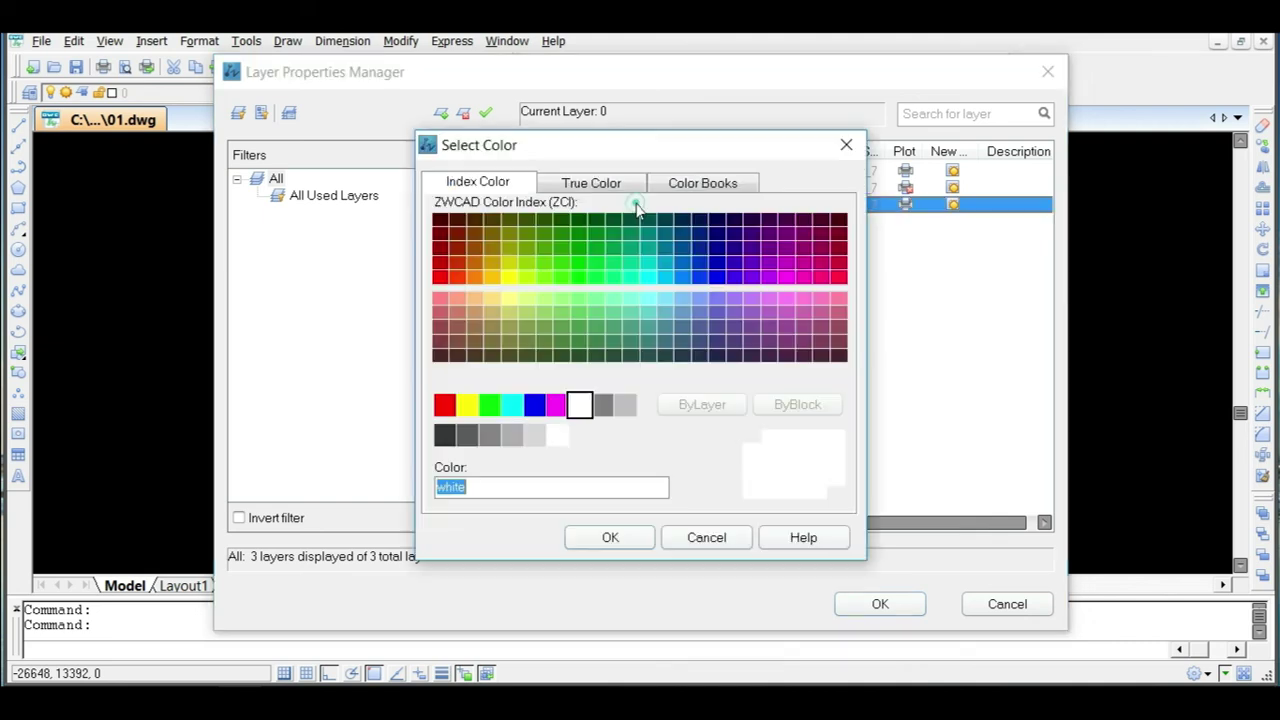
{"action": "left_click", "coordinate": [467, 405]}
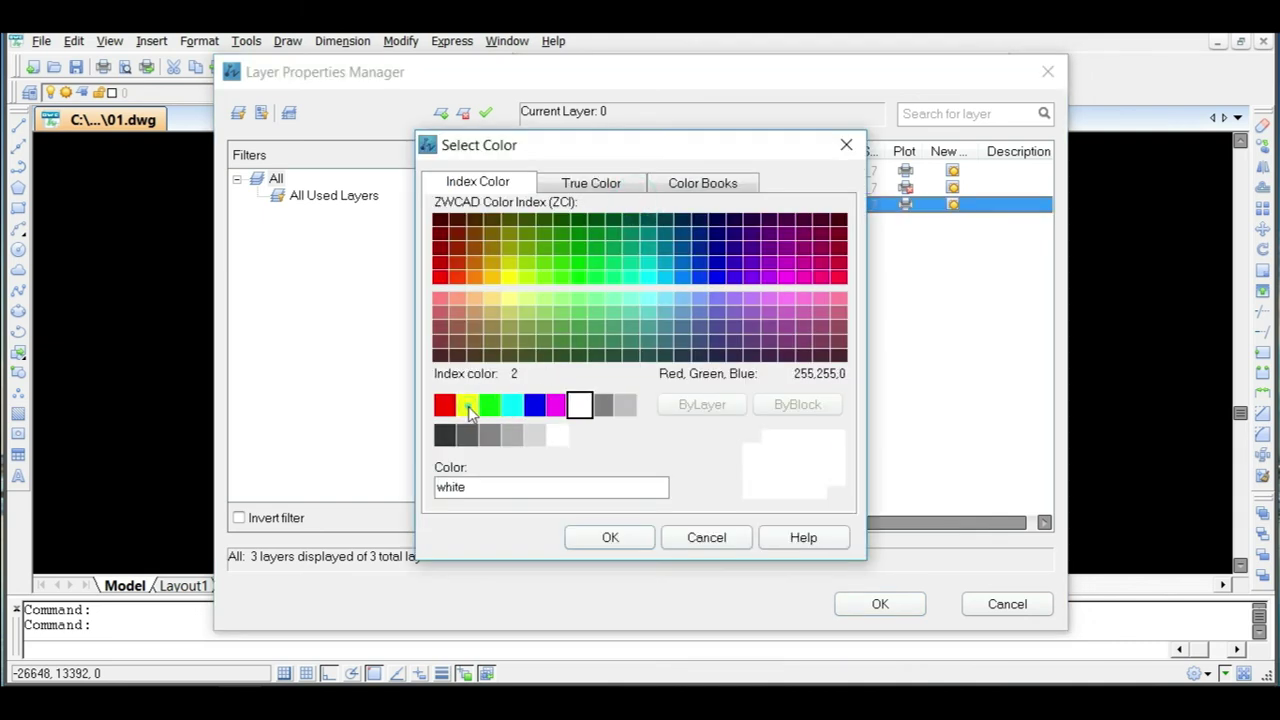
{"action": "left_click", "coordinate": [610, 538]}
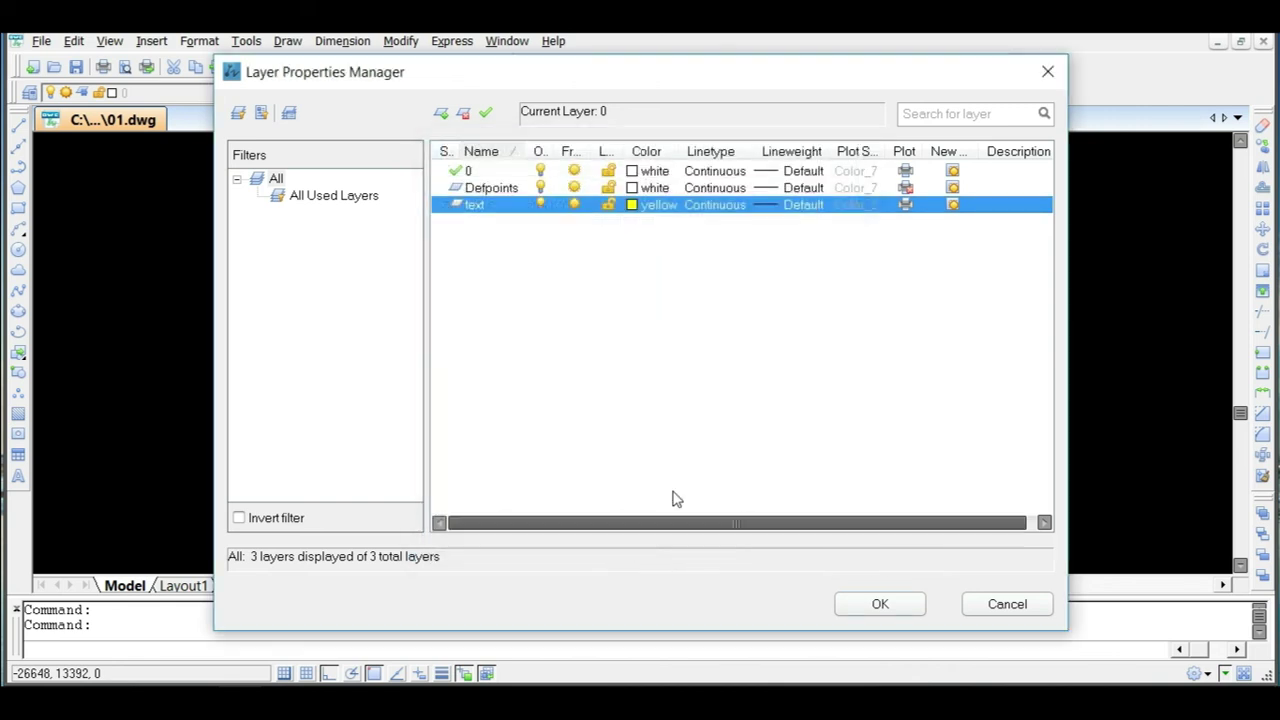
{"action": "left_click", "coordinate": [866, 603]}
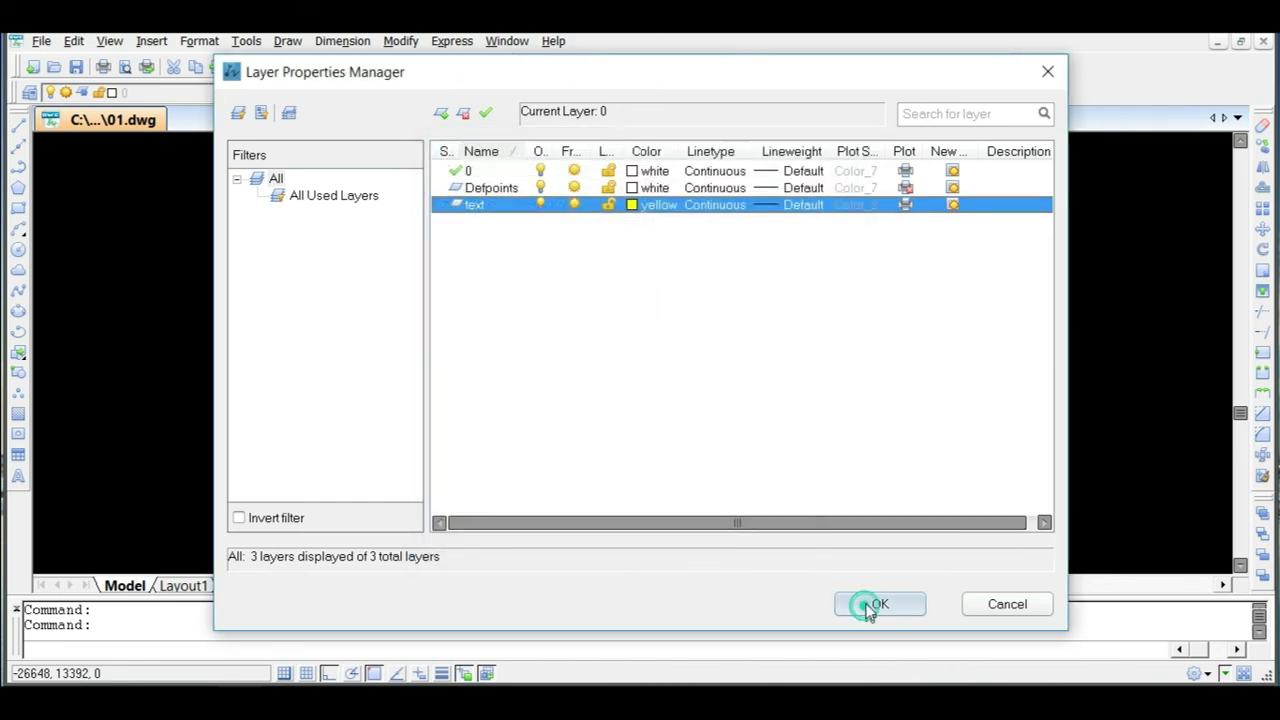
Assign the large underlined "drawing" text and the small "drawing" room label to the "text" layer.
{"action": "scroll", "coordinate": [685, 322], "scroll_direction": "down", "scroll_amount": 4}
{"action": "left_click", "coordinate": [766, 429]}
{"action": "scroll", "coordinate": [800, 420], "scroll_direction": "up", "scroll_amount": 4}
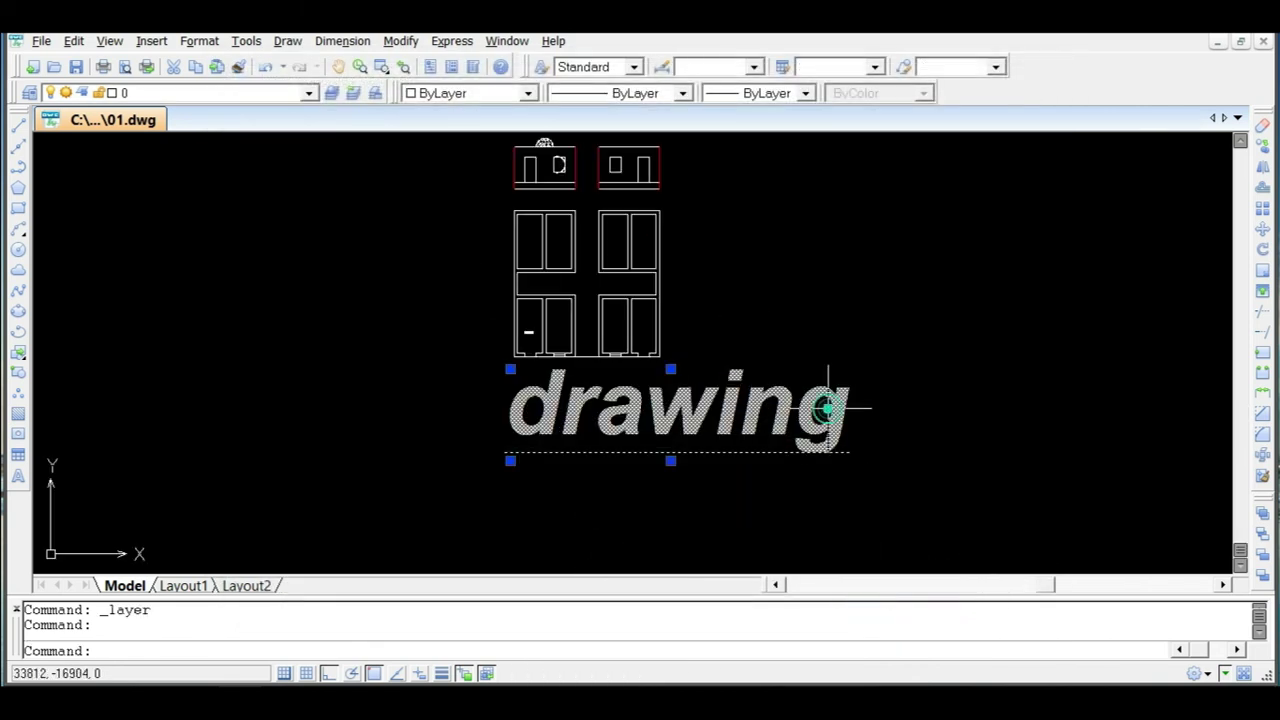
{"action": "scroll", "coordinate": [510, 332], "scroll_direction": "up", "scroll_amount": 10}
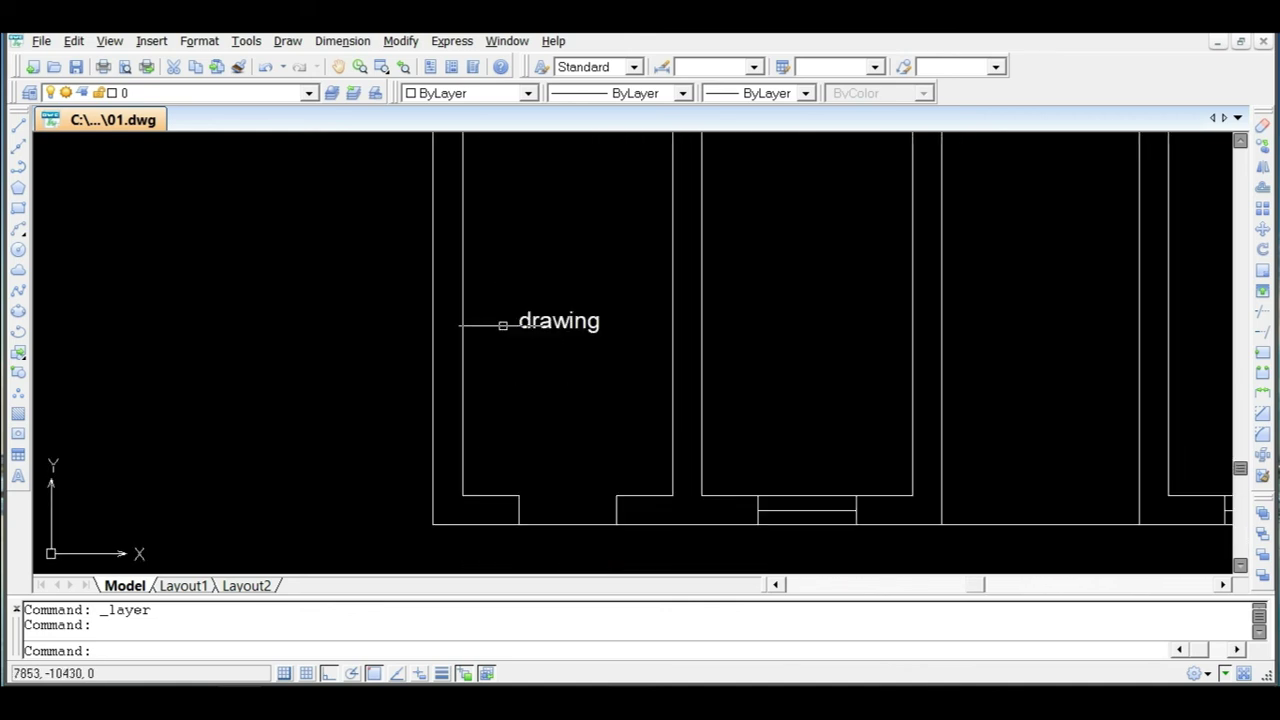
{"action": "left_click", "coordinate": [547, 315]}
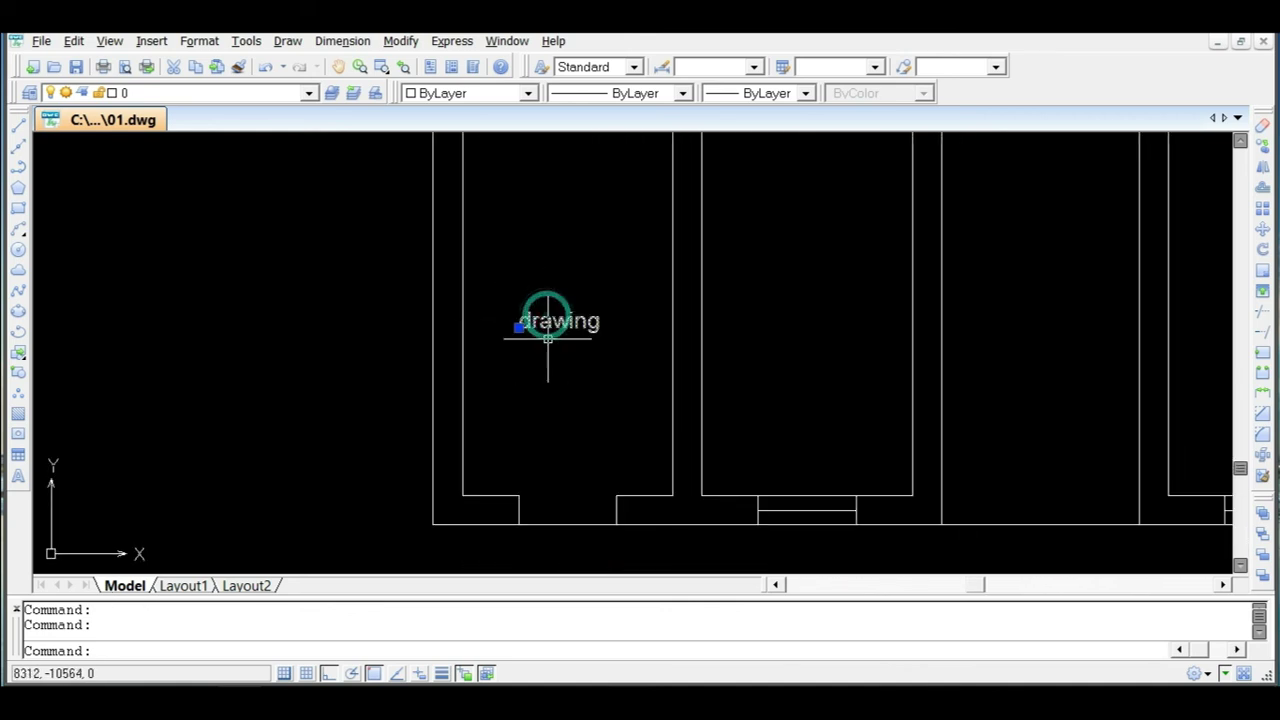
{"action": "left_click", "coordinate": [528, 93]}
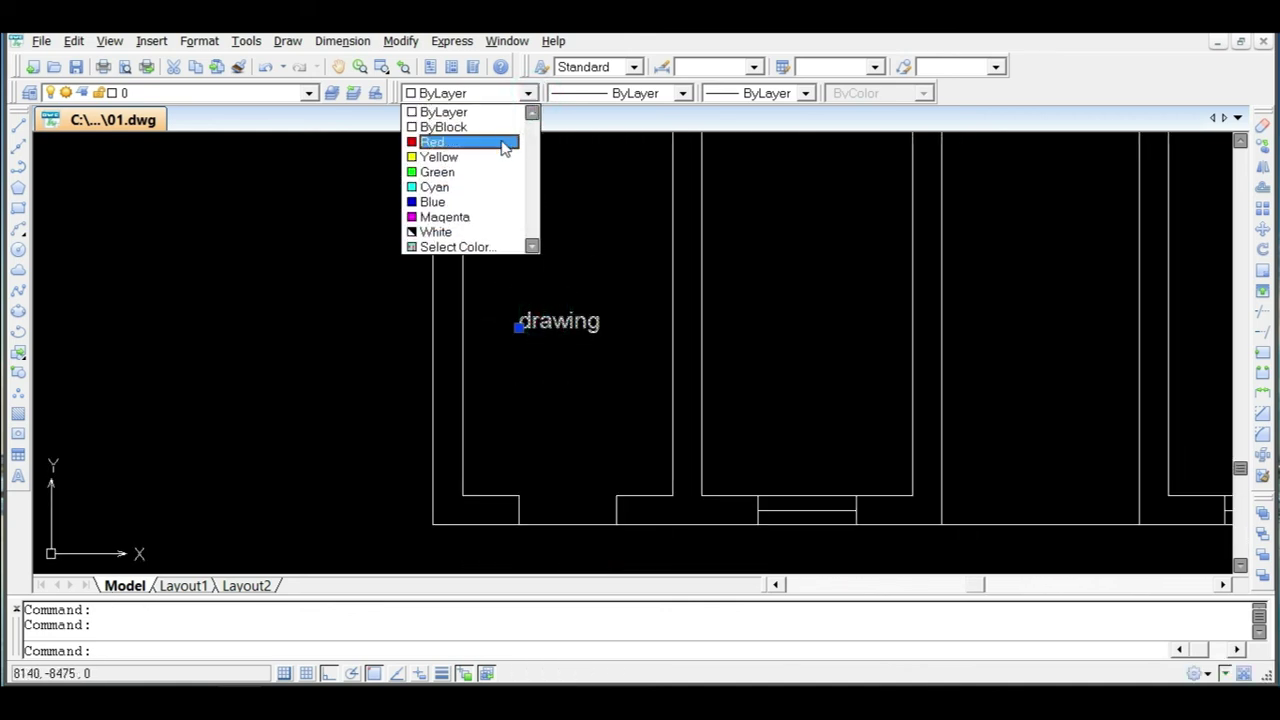
{"action": "left_click", "coordinate": [530, 95]}
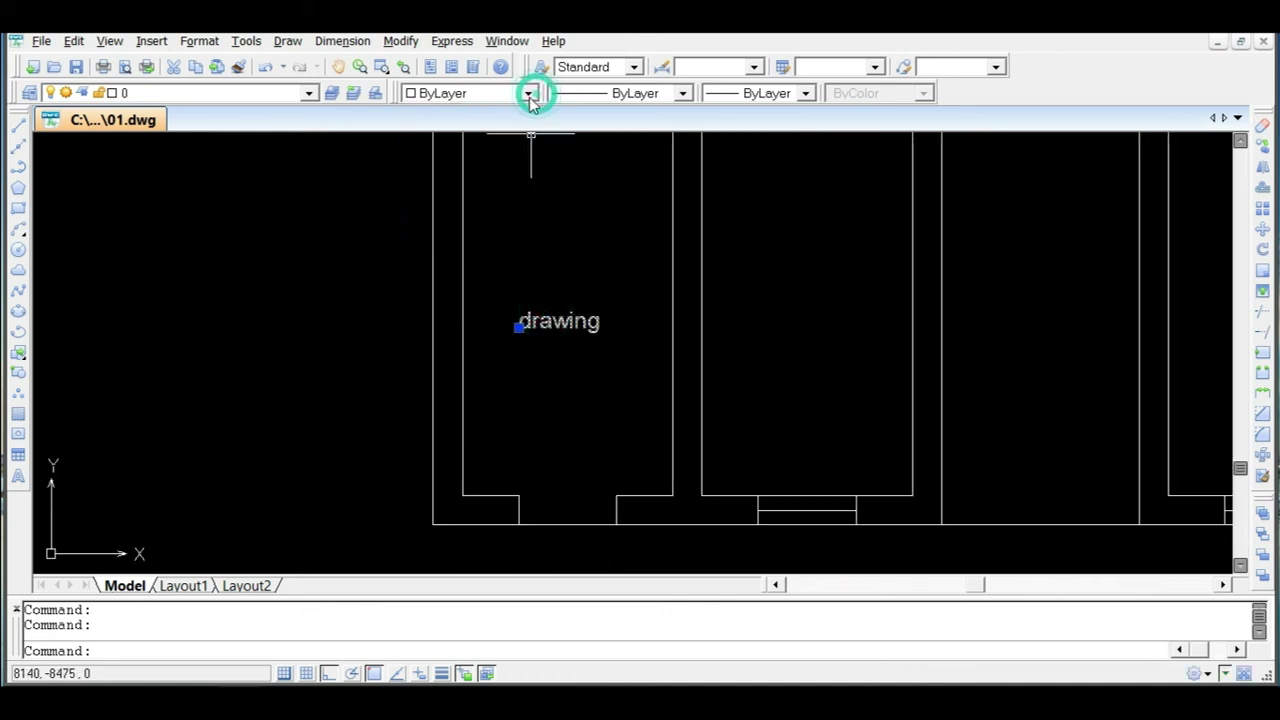
{"action": "left_click", "coordinate": [310, 94]}
{"action": "left_click", "coordinate": [193, 142]}
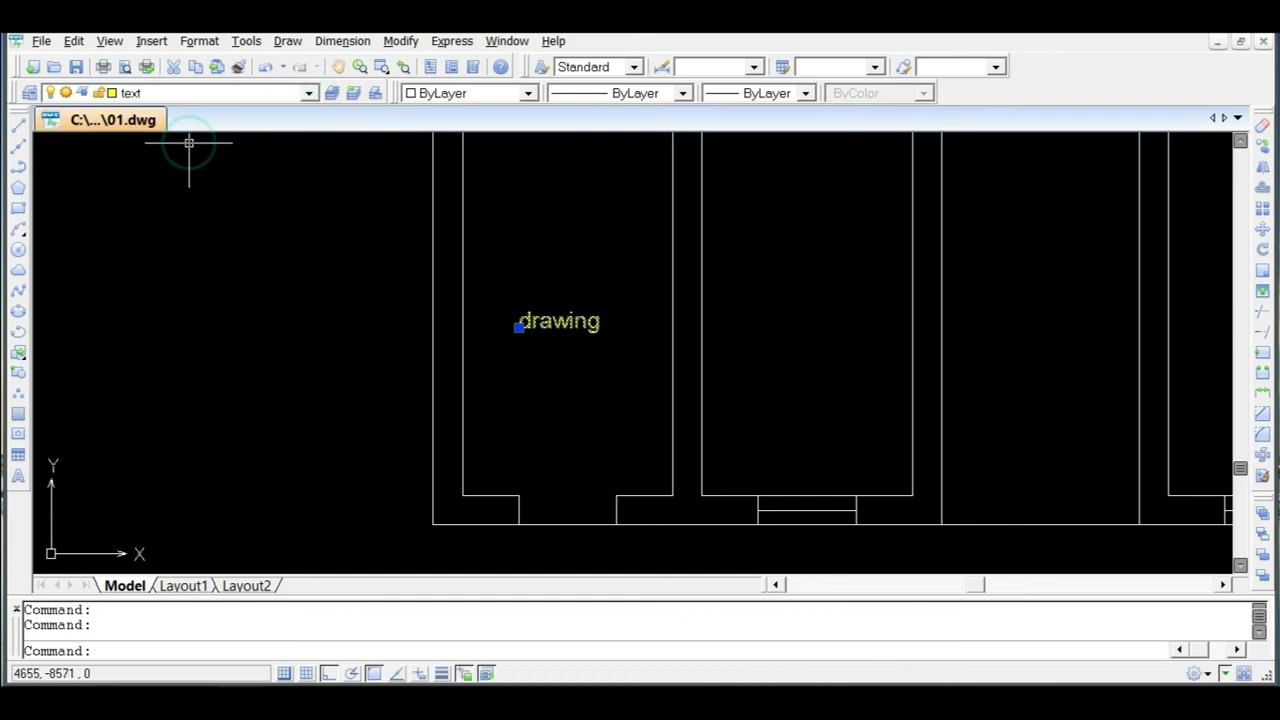
{"action": "key", "text": "Escape"}
Freeze the "text" layer, with layer 0 as the current layer.
{"action": "scroll", "coordinate": [520, 260], "scroll_direction": "down", "scroll_amount": 3}
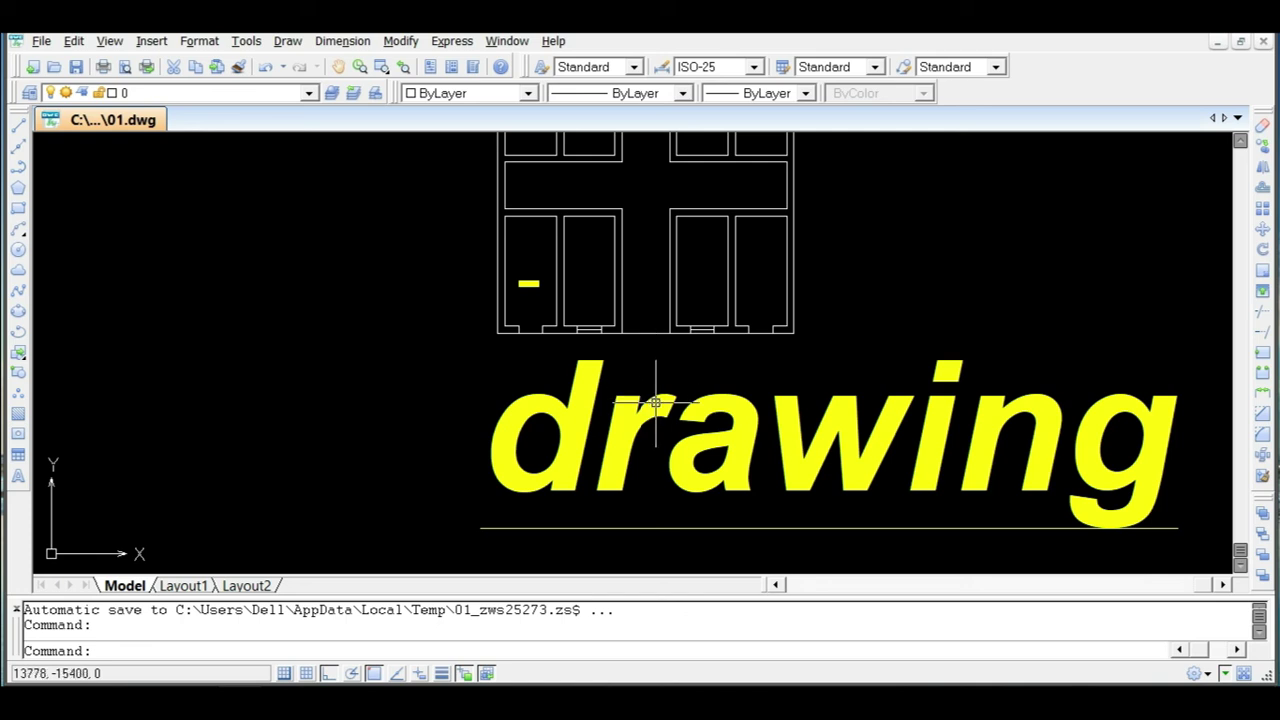
{"action": "scroll", "coordinate": [722, 440], "scroll_direction": "down", "scroll_amount": 5}
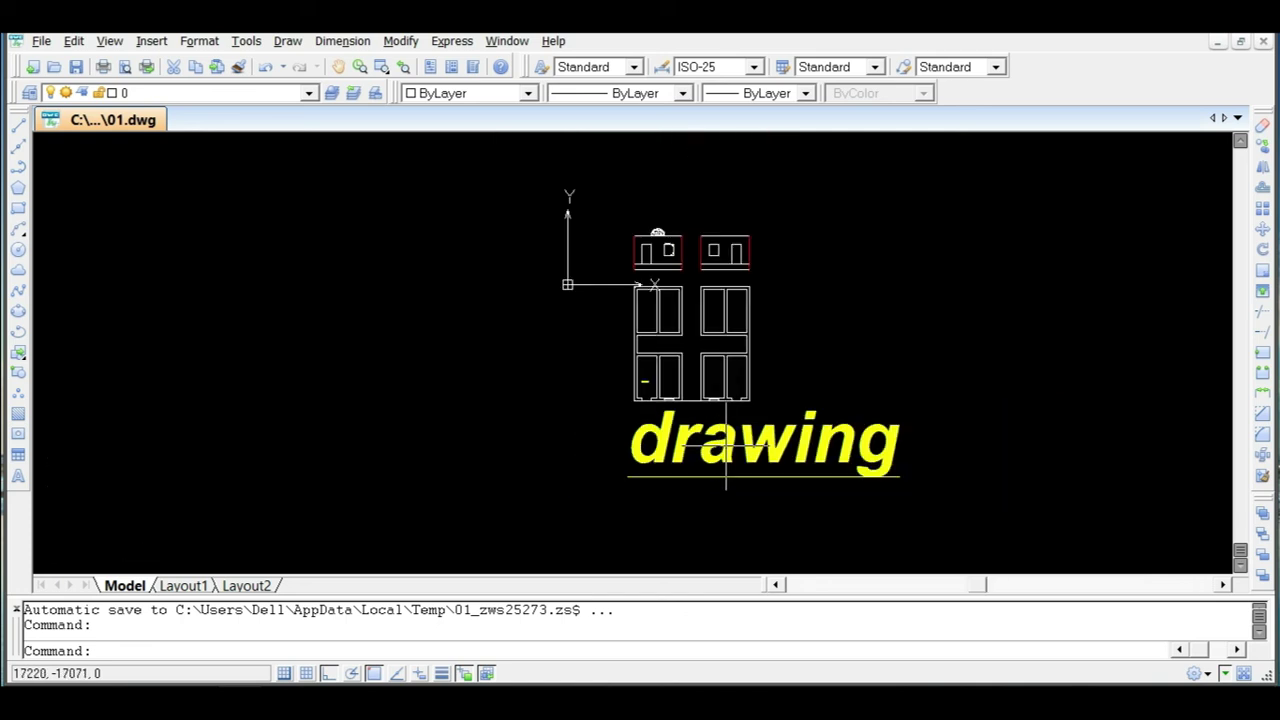
{"action": "scroll", "coordinate": [725, 423], "scroll_direction": "up", "scroll_amount": 4}
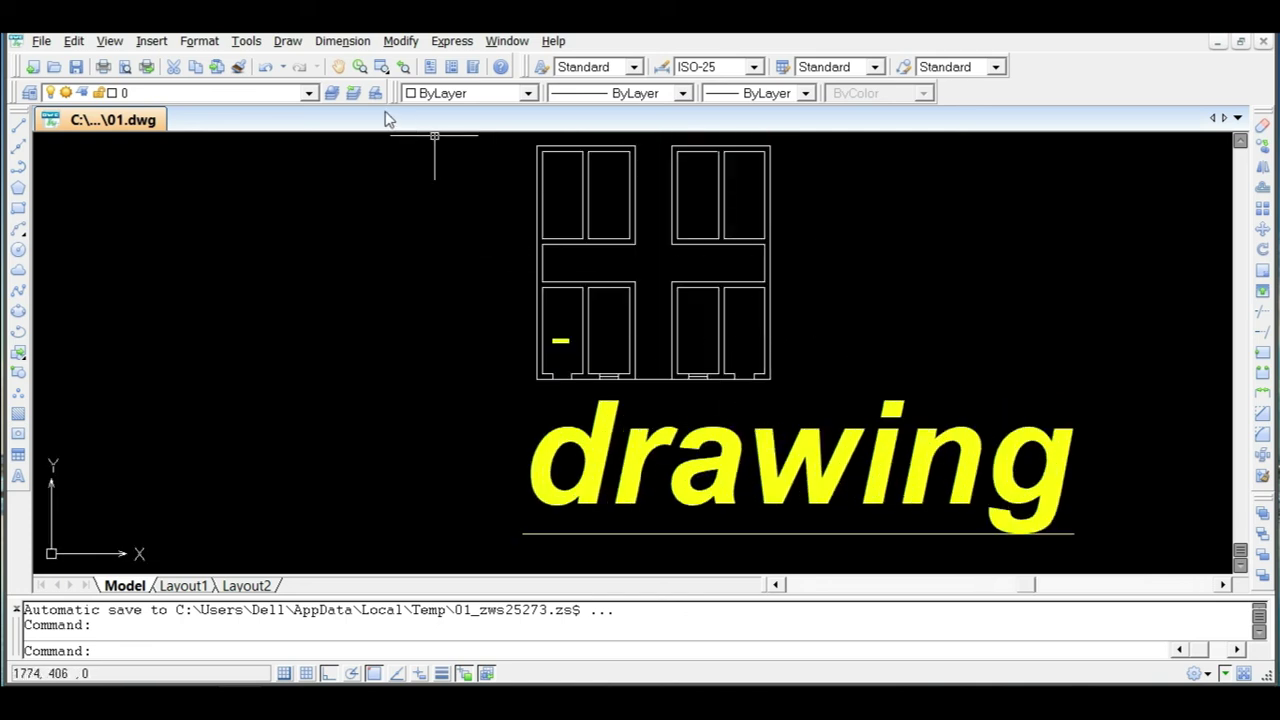
{"action": "left_click", "coordinate": [309, 93]}
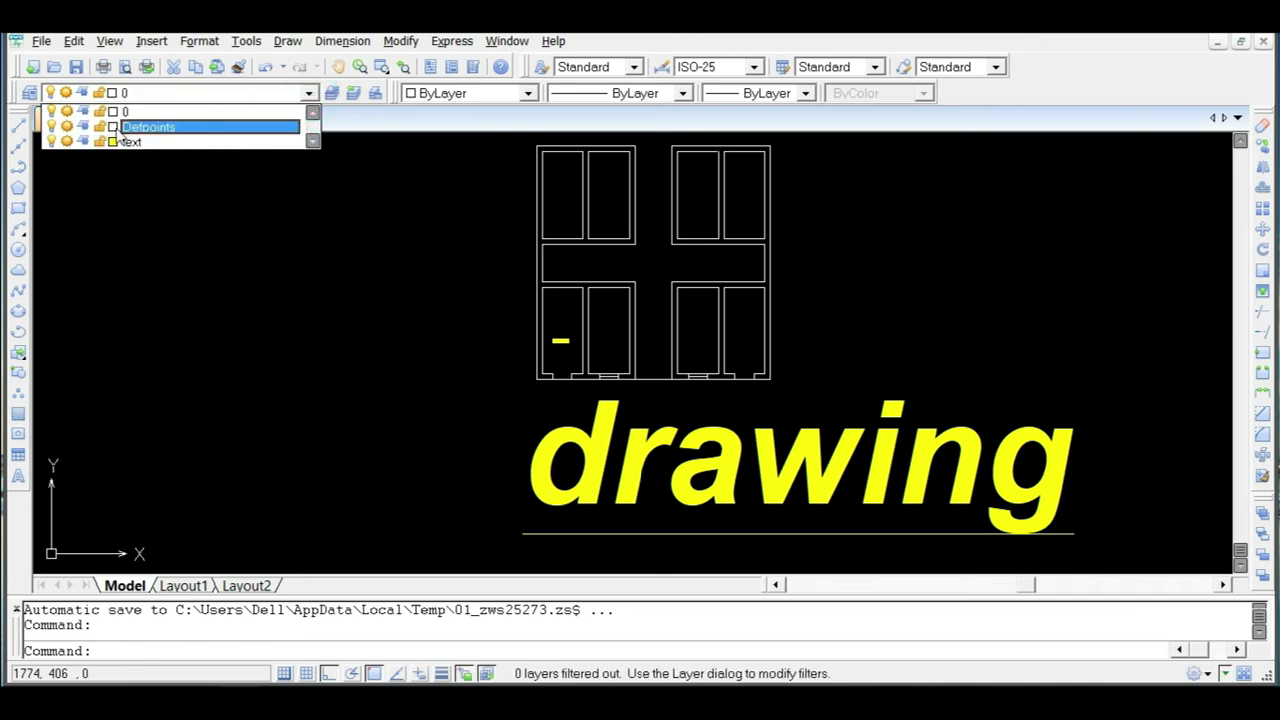
{"action": "left_click", "coordinate": [153, 113]}
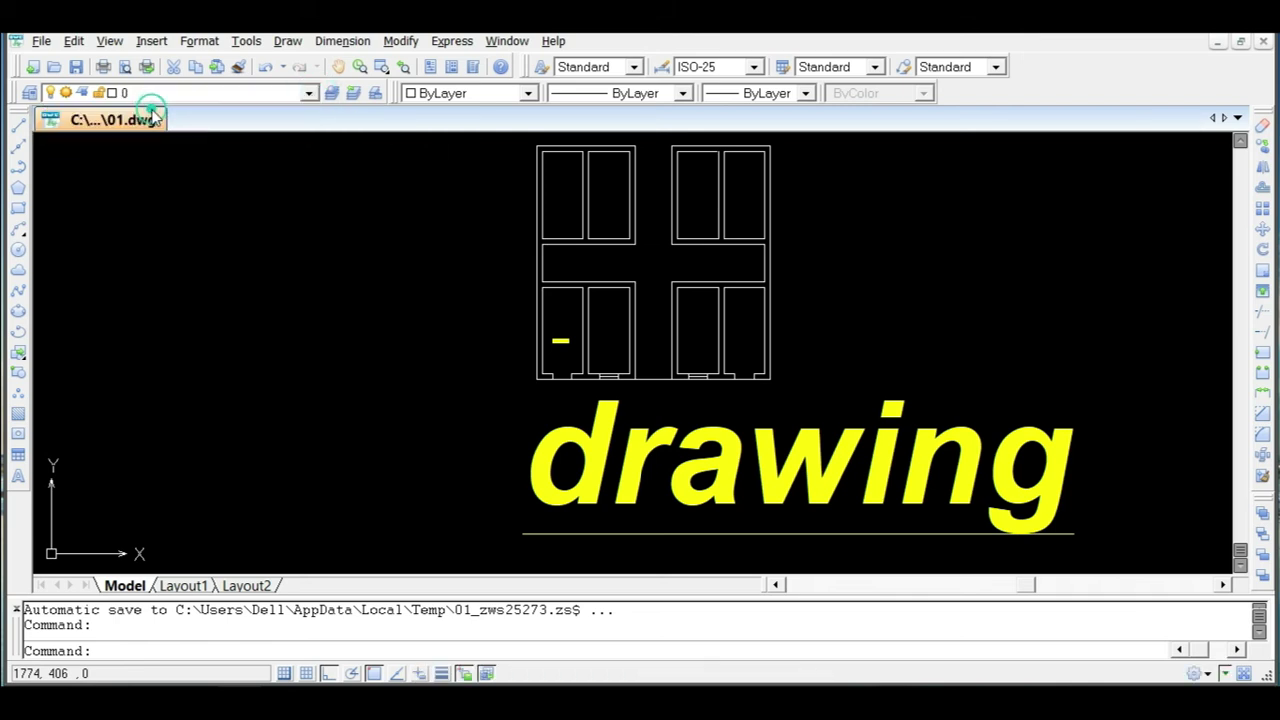
{"action": "left_click", "coordinate": [310, 93]}
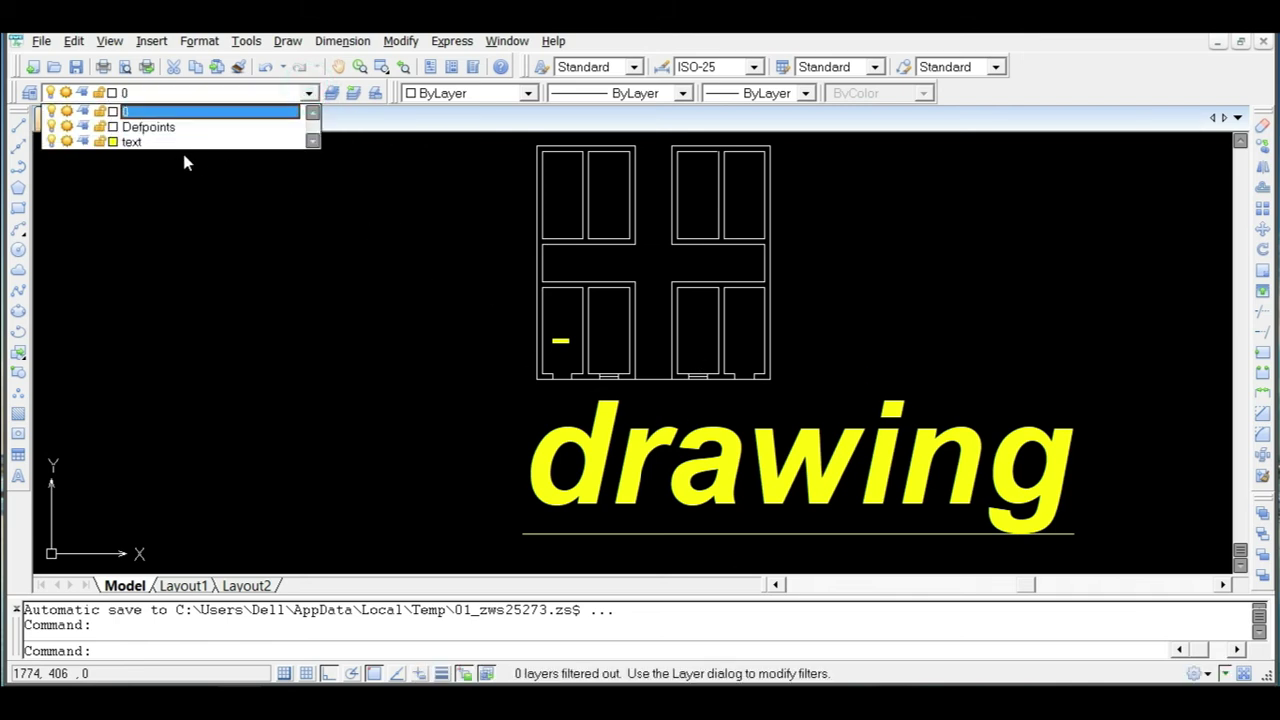
{"action": "left_click", "coordinate": [68, 142]}
{"action": "left_click", "coordinate": [220, 215]}
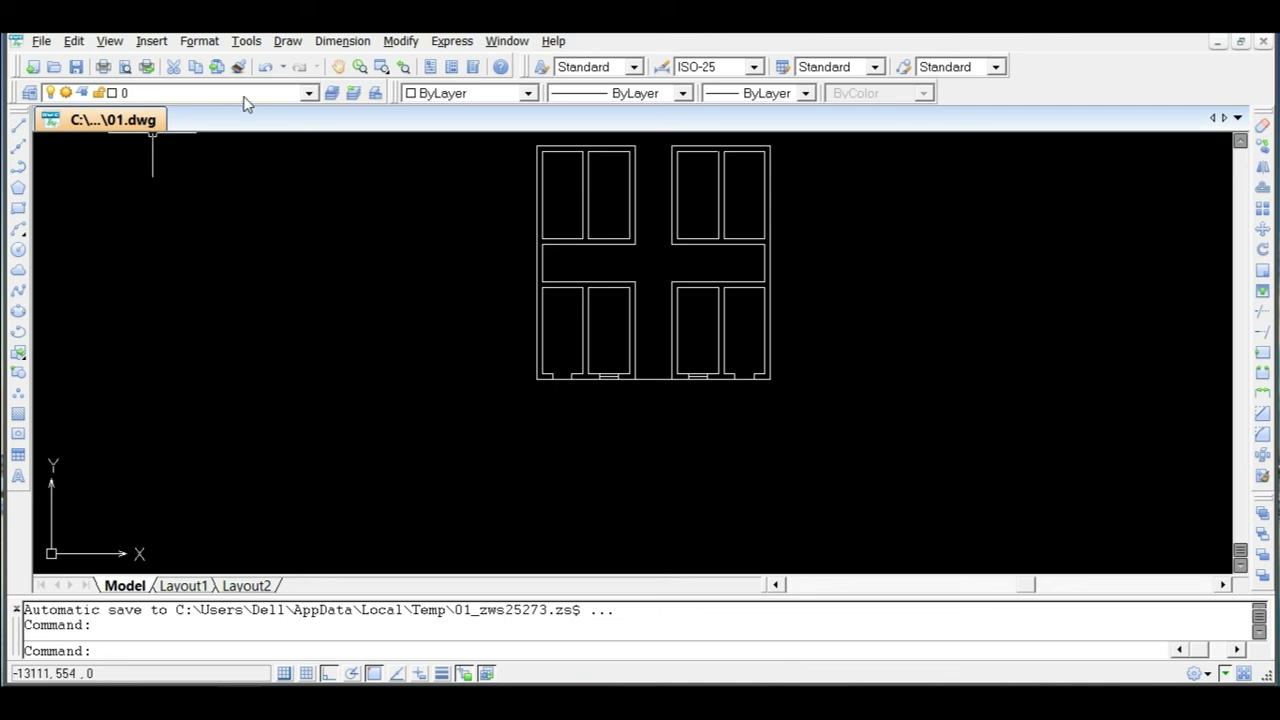
Thaw the frozen "text" layer.
{"action": "left_click", "coordinate": [308, 93]}
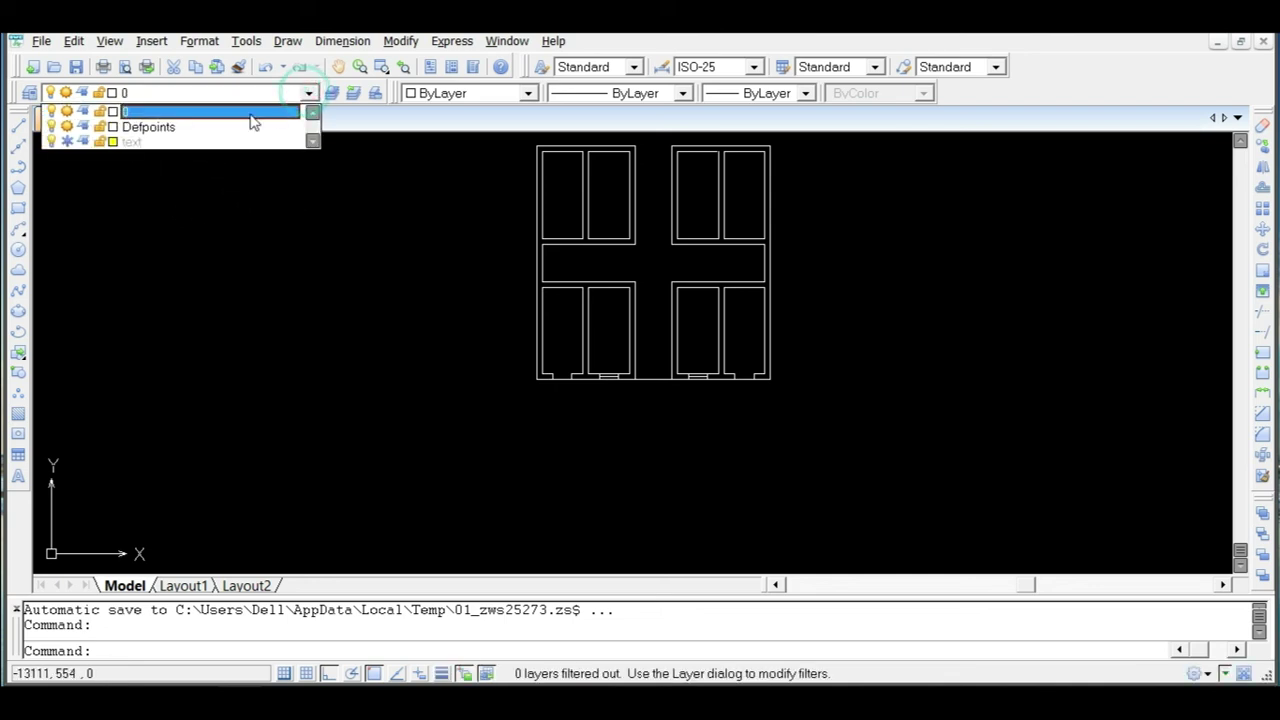
{"action": "left_click", "coordinate": [68, 142]}
{"action": "left_click", "coordinate": [332, 283]}
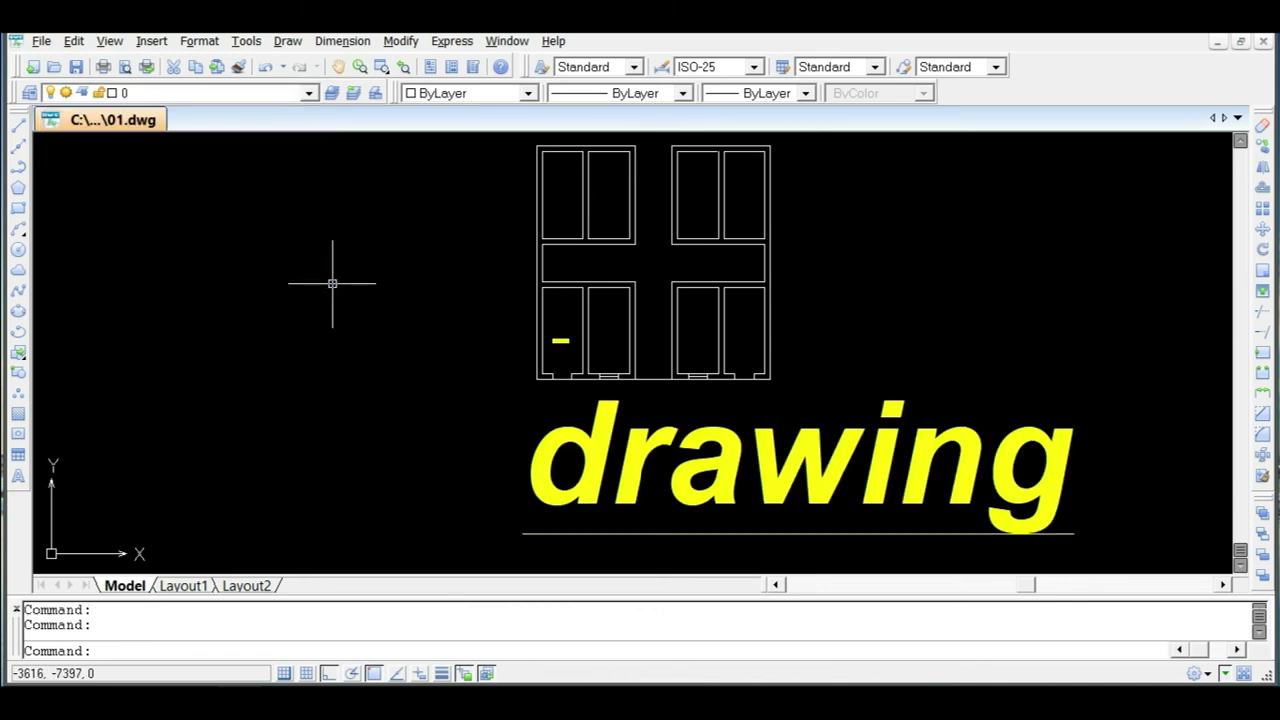